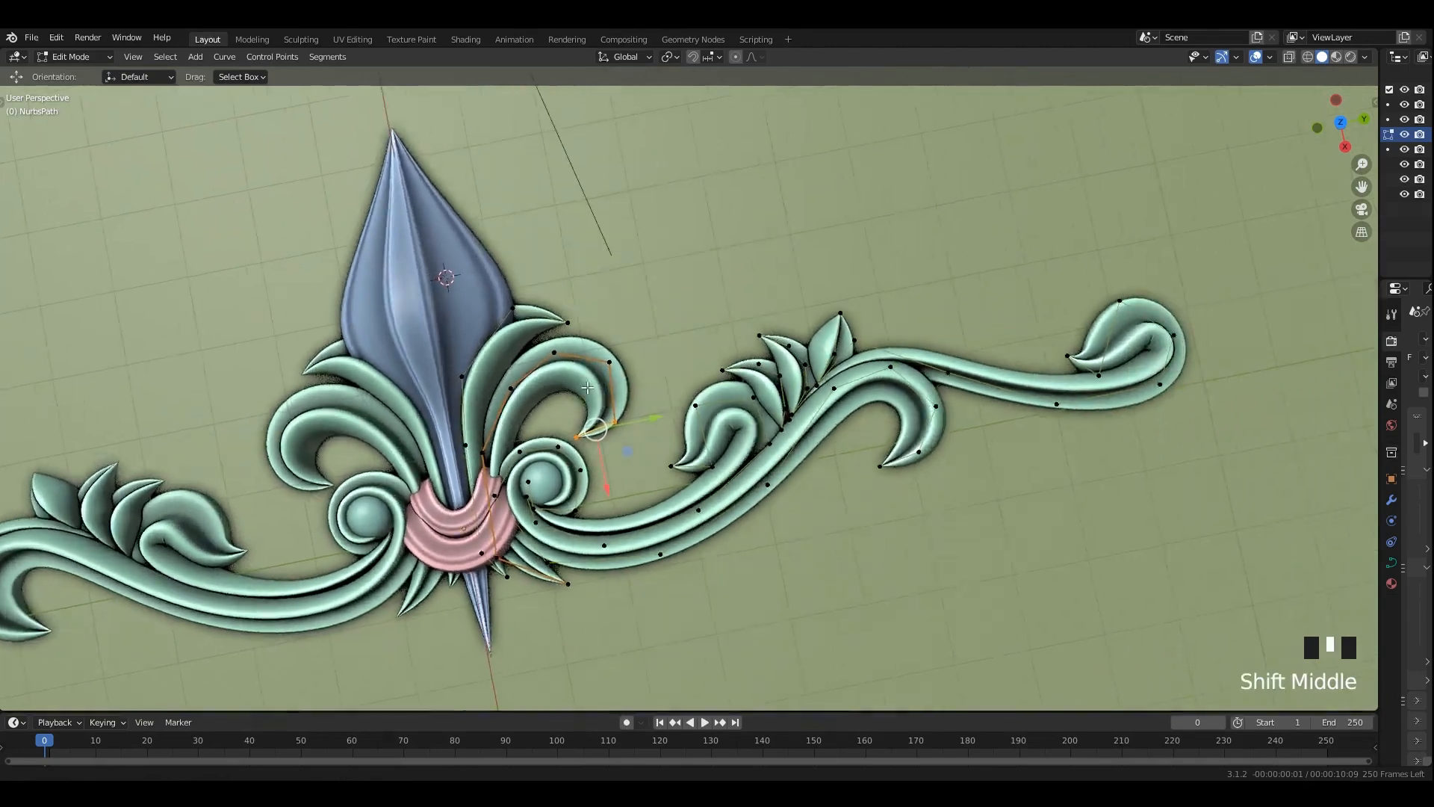
Examine the finished fleur-de-lis ornament in material preview shading with the viewport overlays hidden.
key(Tab)
scroll(675, 369, down, 1)
click(804, 313)
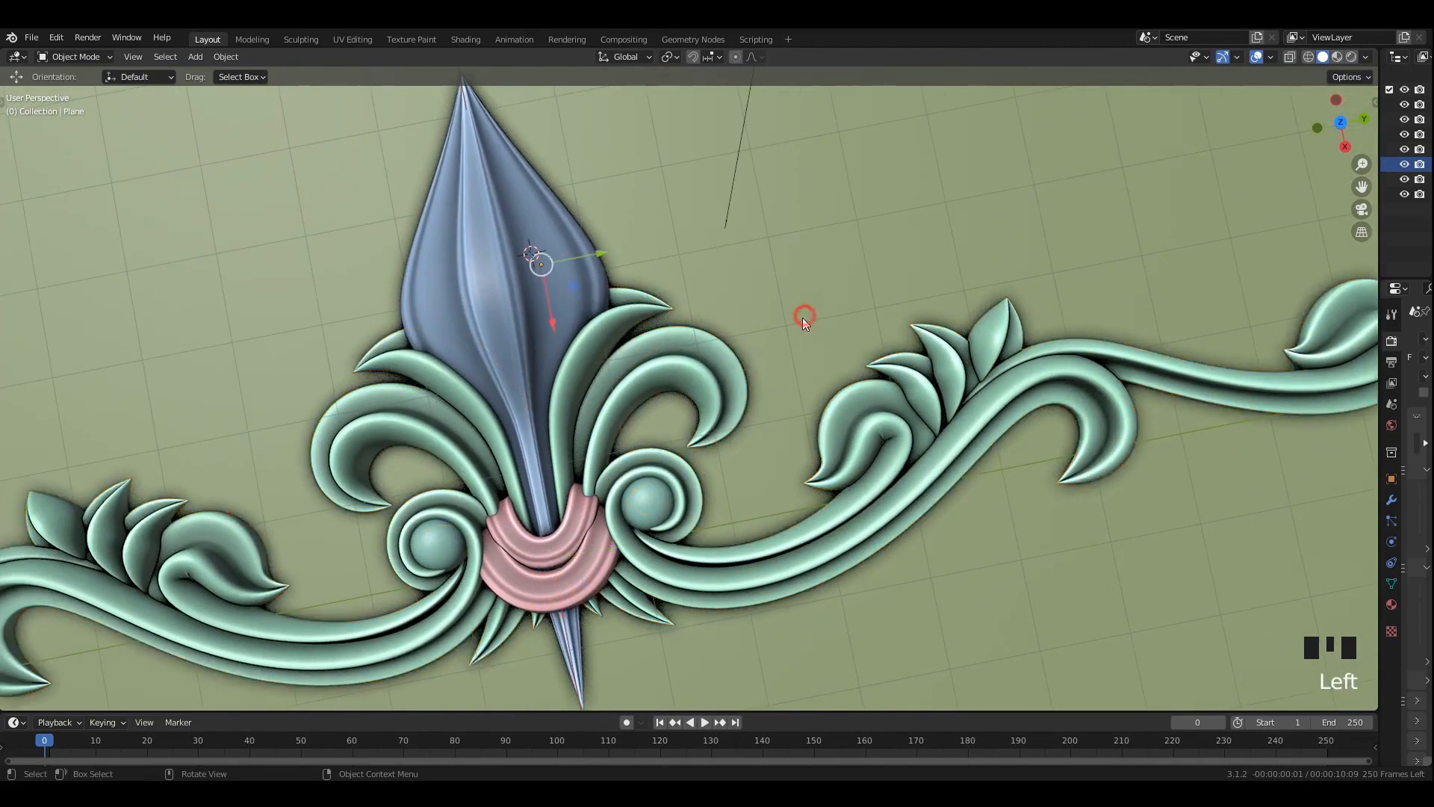
scroll(804, 314, down, 2)
click(1337, 57)
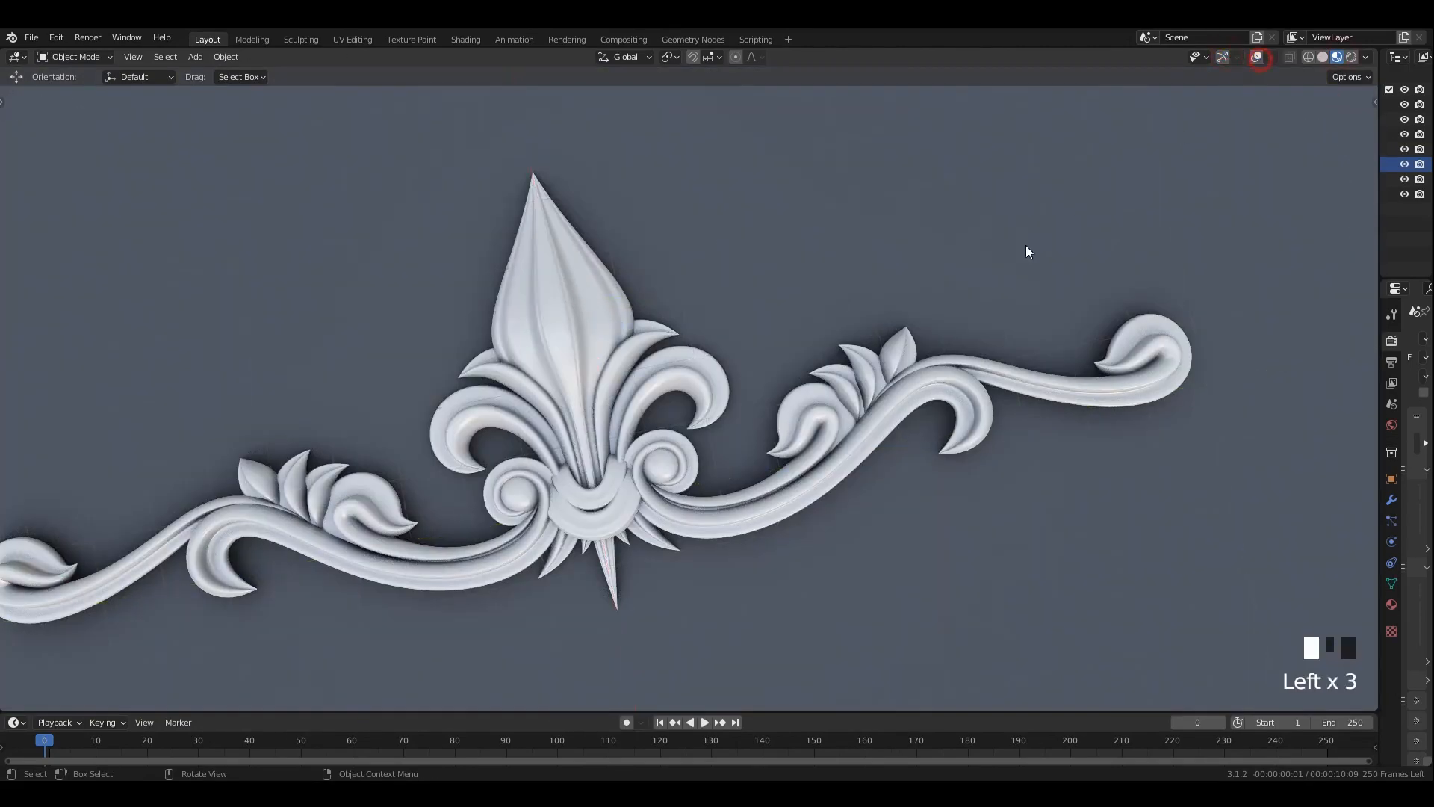
shift+middle_drag(1025, 251, 809, 358)
scroll(960, 343, down, 3)
middle_drag(960, 343, 1004, 373)
scroll(1001, 330, down, 2)
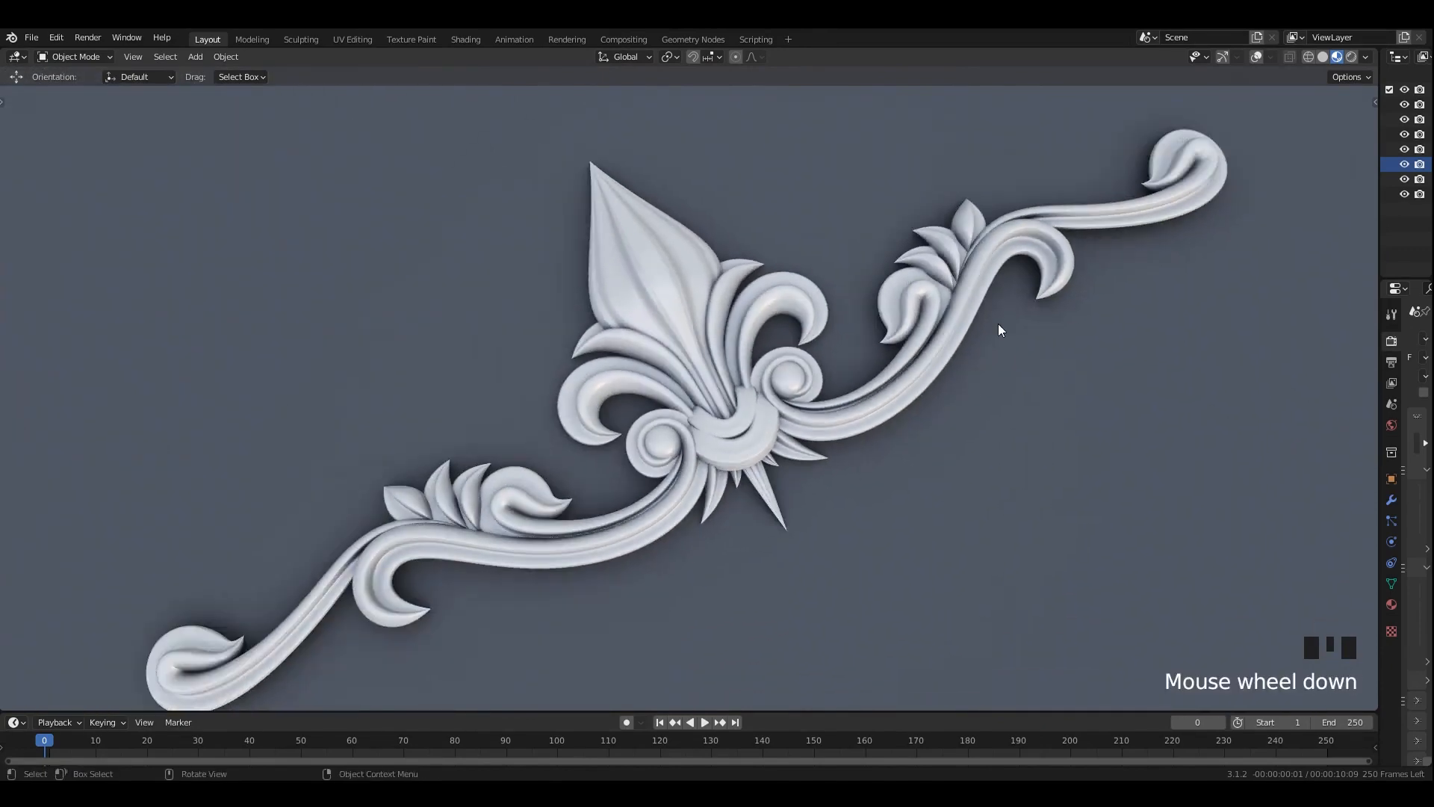
middle_drag(998, 324, 977, 324)
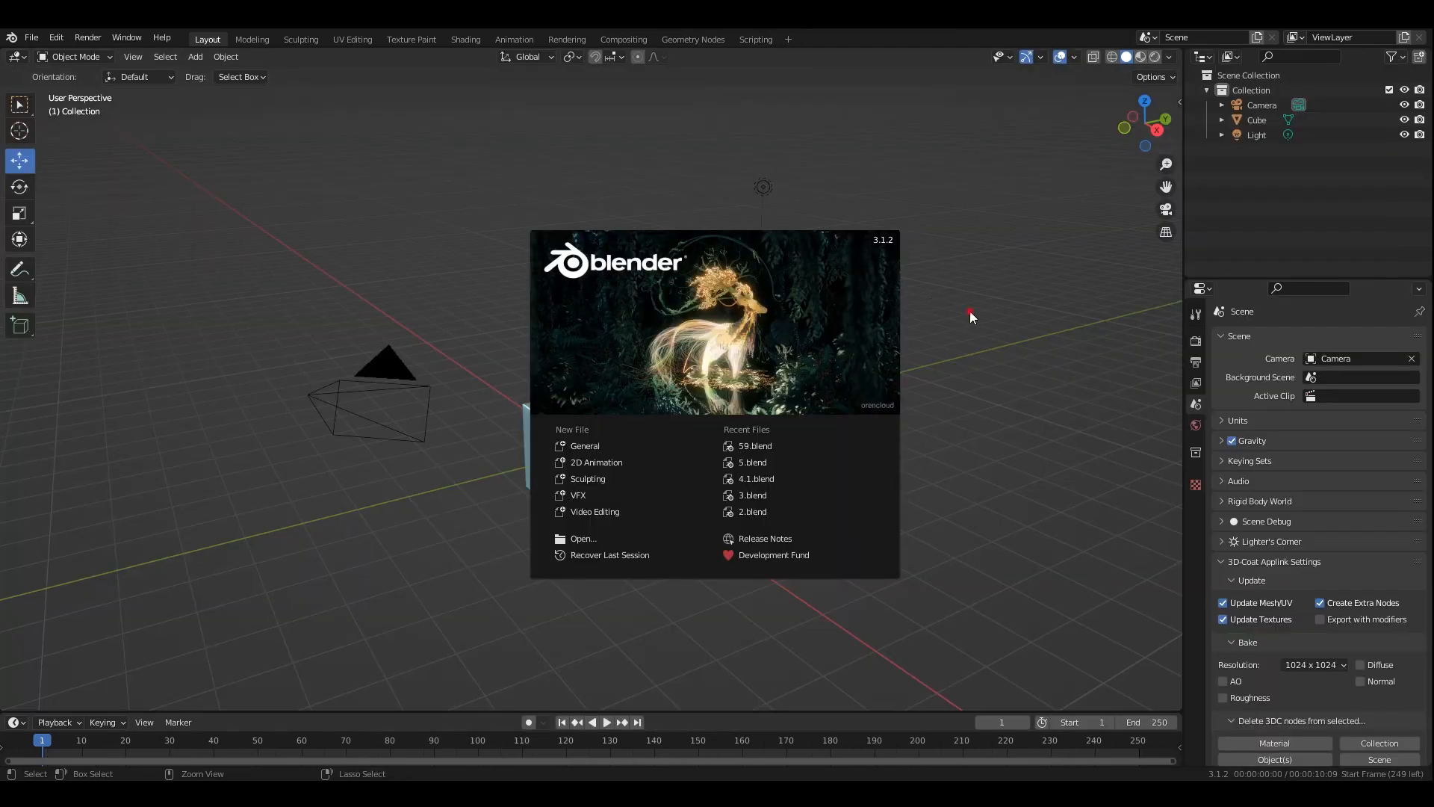
Delete the default camera, cube and light so the new scene is empty.
click(970, 313)
key(n)
click(1171, 215)
key(n)
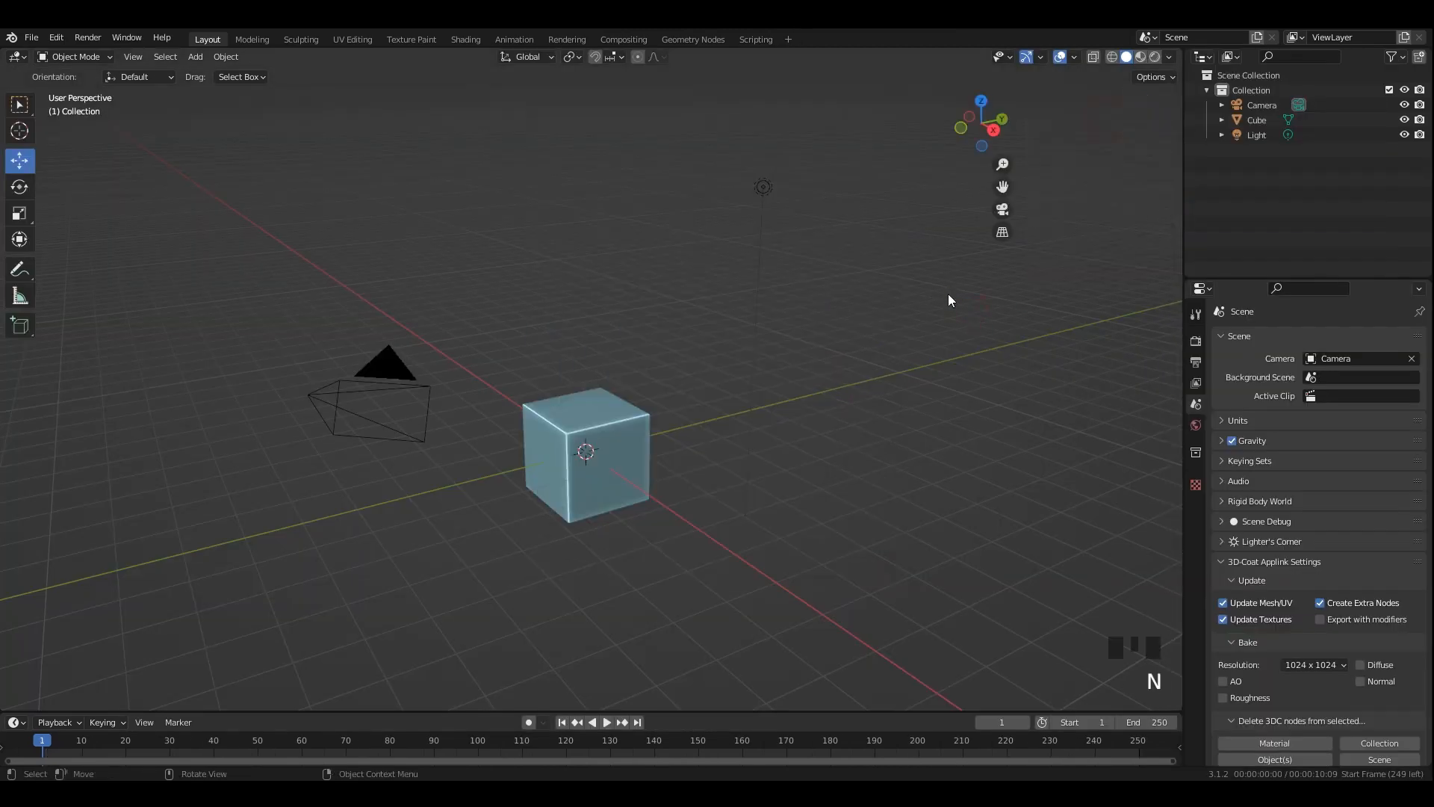
middle_drag(885, 293, 821, 312)
scroll(856, 291, down, 1)
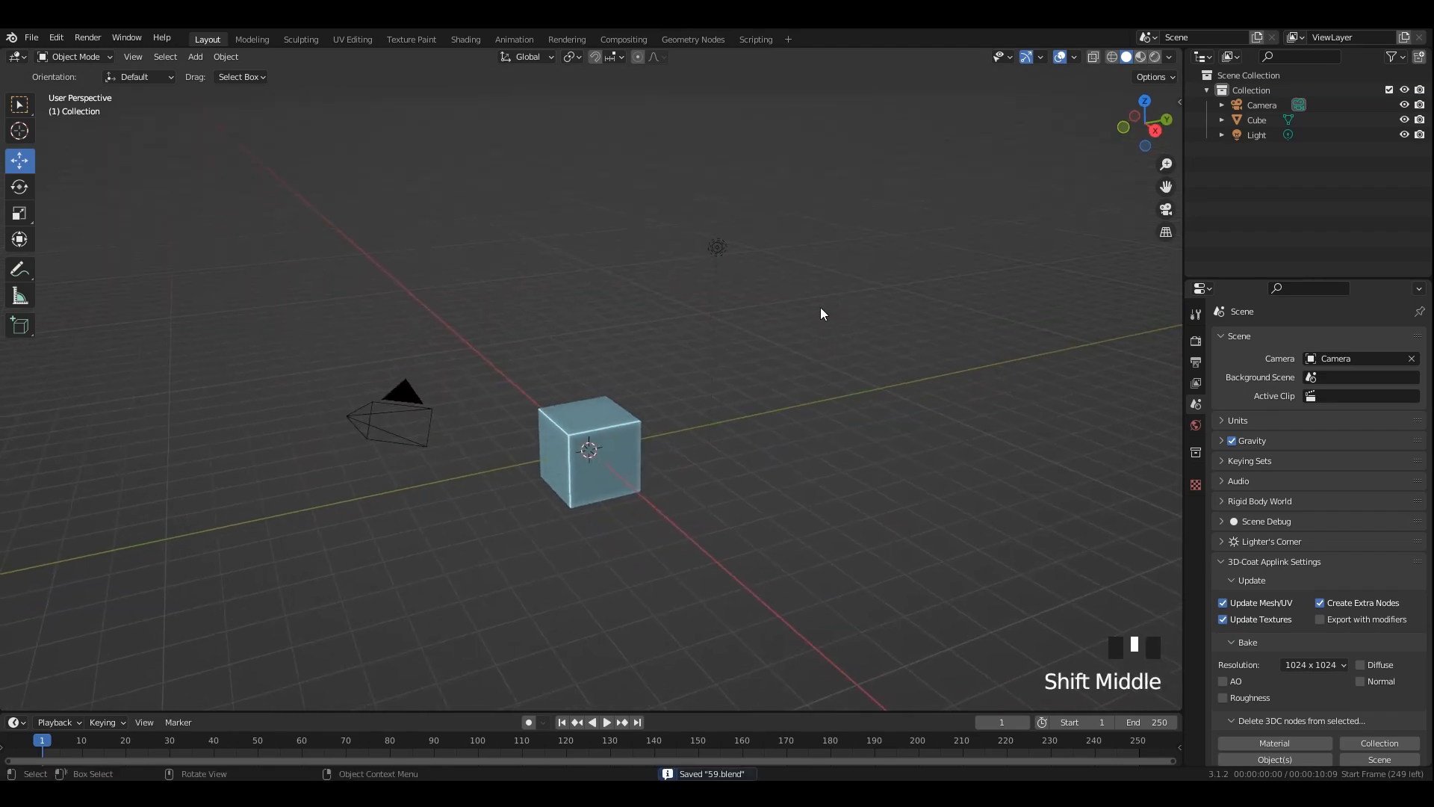
key(a)
key(x)
click(821, 308)
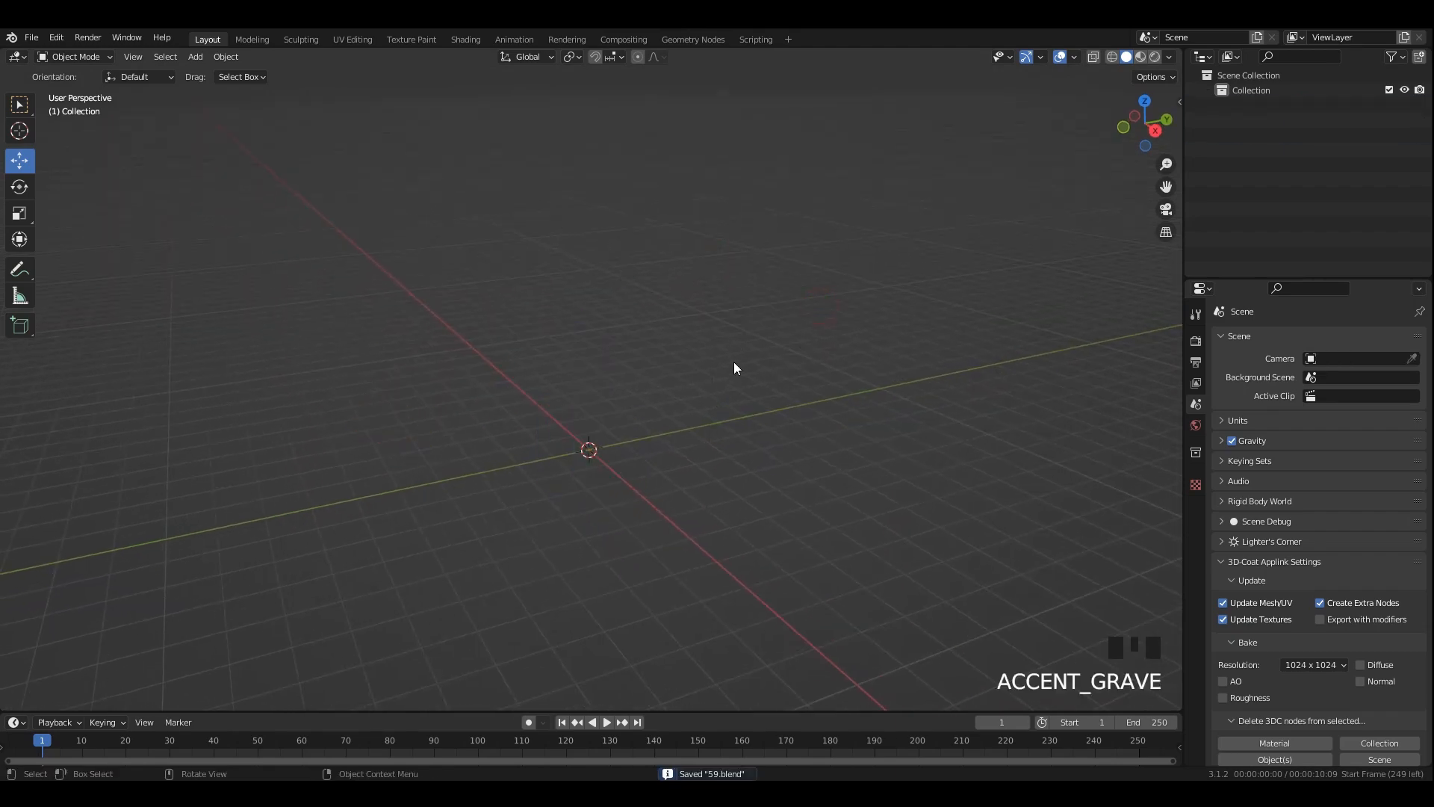
Align the view to top orthographic and add a Path curve at the world origin.
alt+middle_drag(734, 368, 627, 388)
key(shift+a)
mouse_move(502, 381)
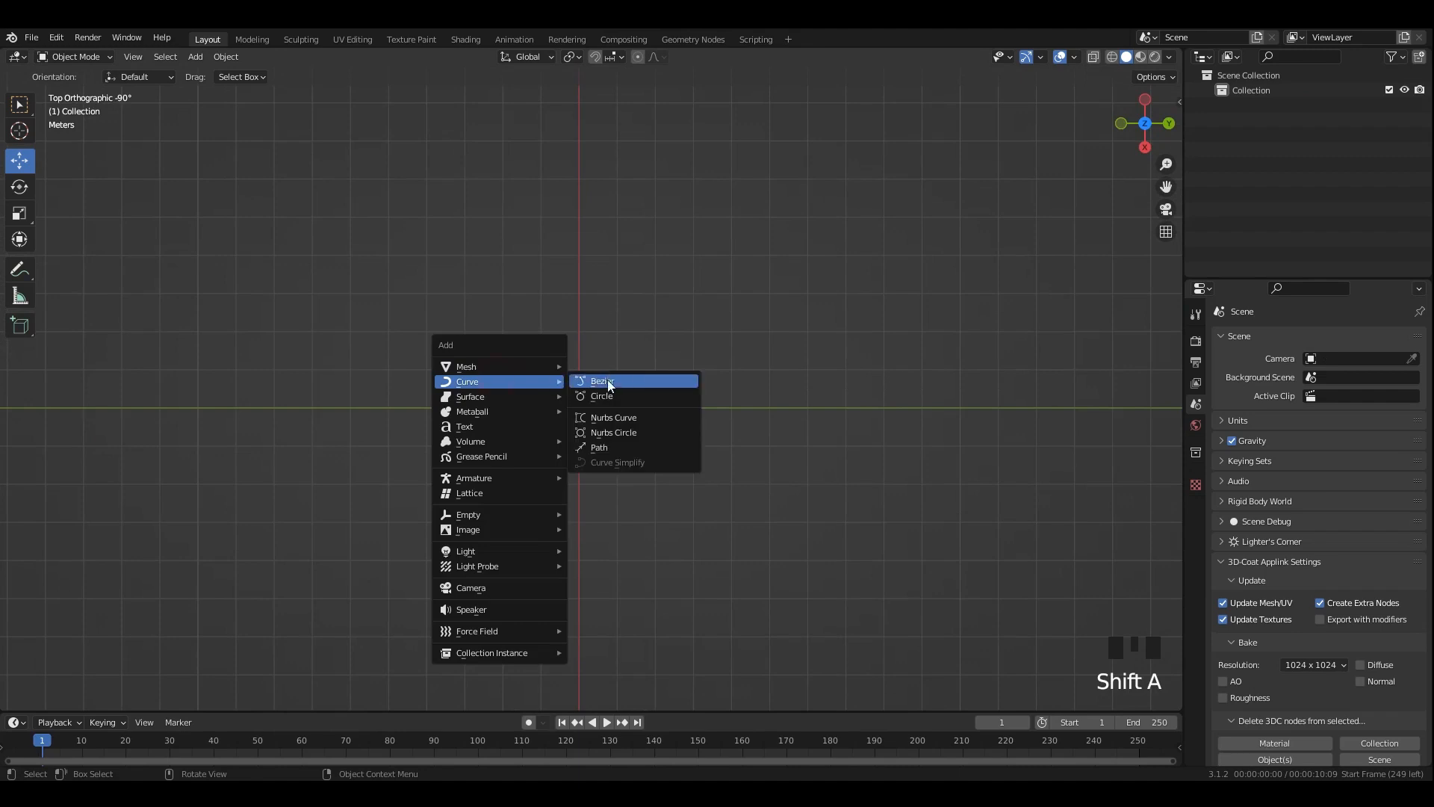
click(611, 448)
Bend the path by offsetting its control points to one side of the X axis and the middle point to the other.
scroll(631, 424, up, 3)
drag(623, 420, 551, 424)
key(ctrl+z)
key(Tab)
key(a)
key(Tab)
key(Tab)
key(ctrl+z)
click(710, 401)
key(Tab)
Add a Mirror modifier to the path that mirrors it across the Y axis only.
click(1198, 501)
click(1244, 337)
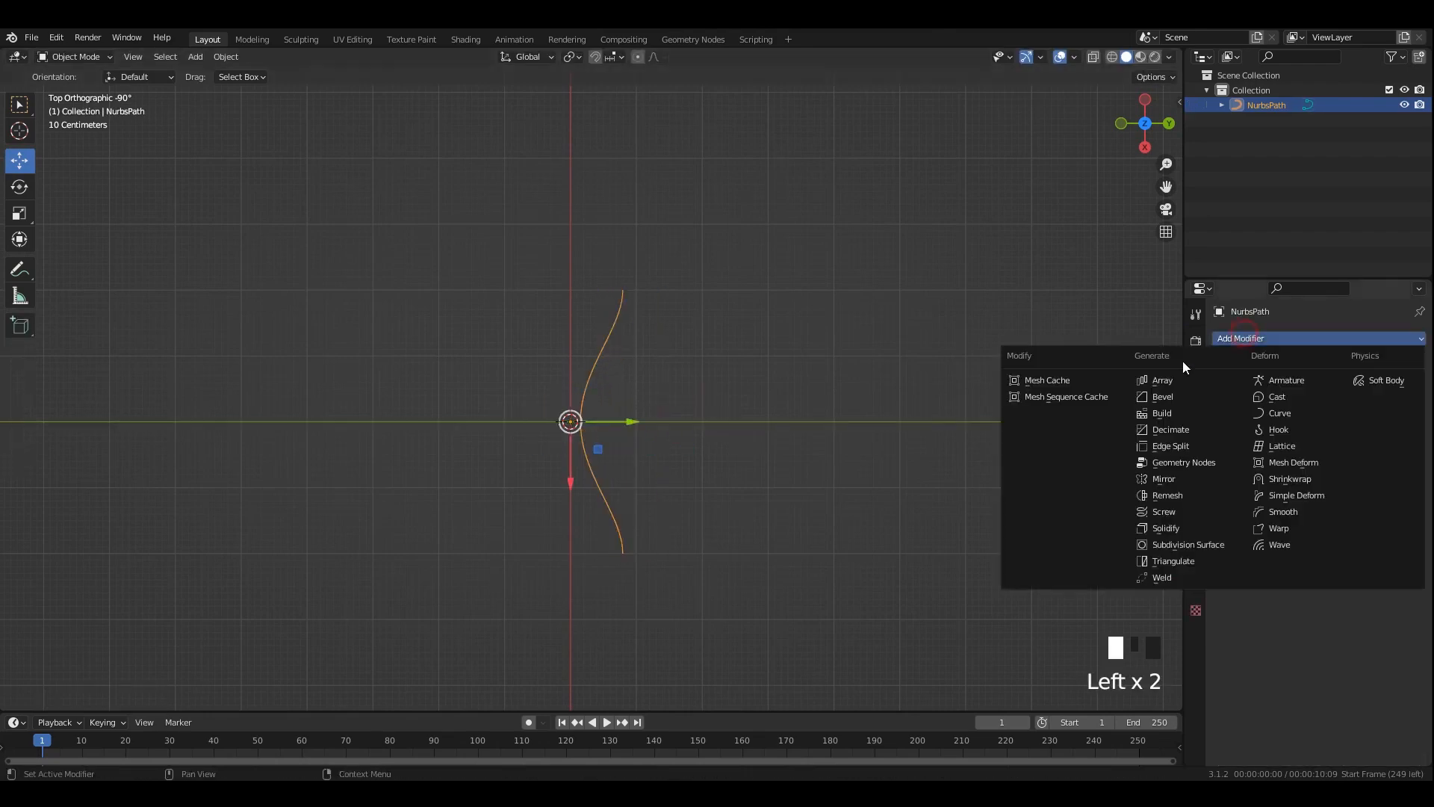
click(1165, 480)
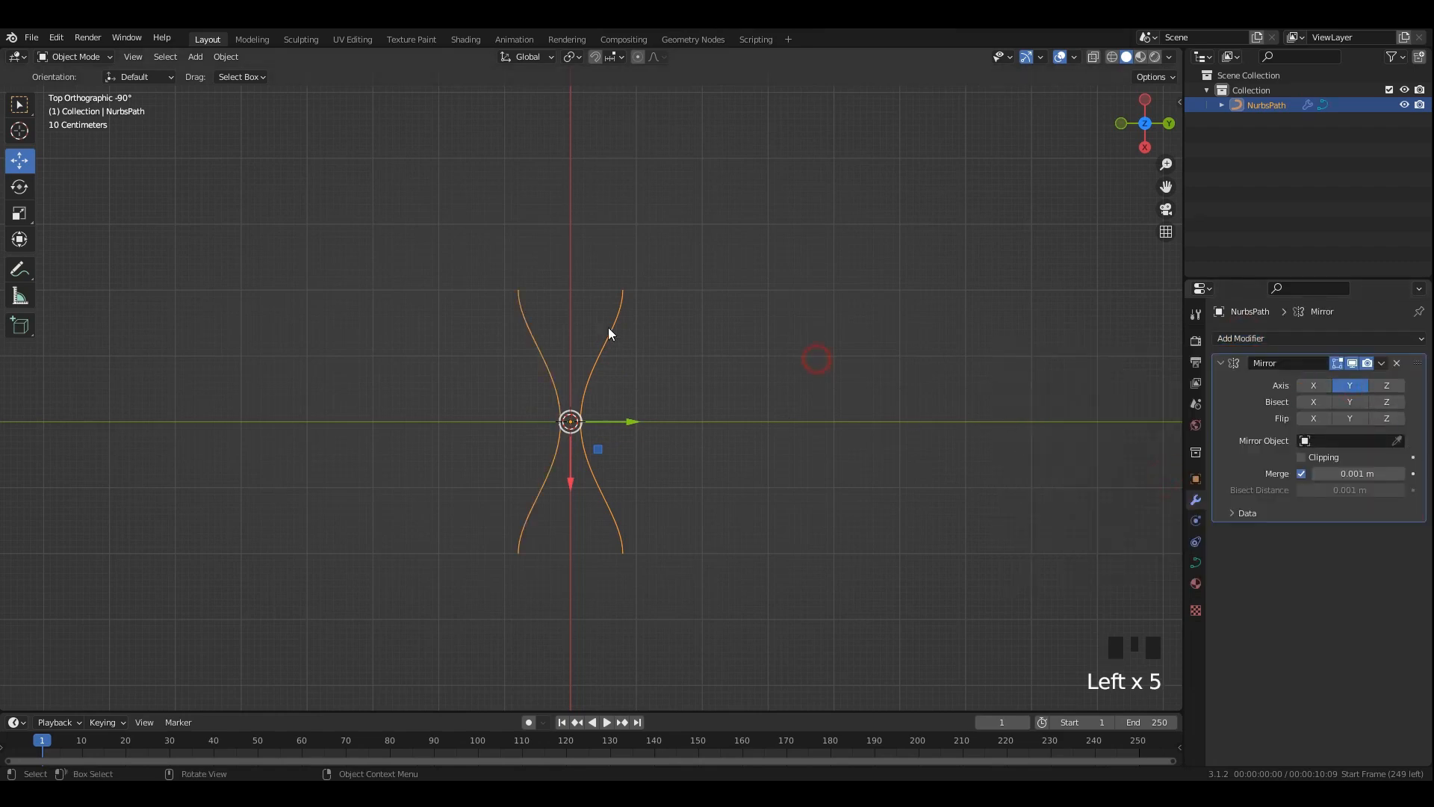
Pull the path's upper end control point outward and shift its second control point toward the mirror line.
key(Tab)
click(624, 288)
drag(624, 290, 714, 301)
click(624, 355)
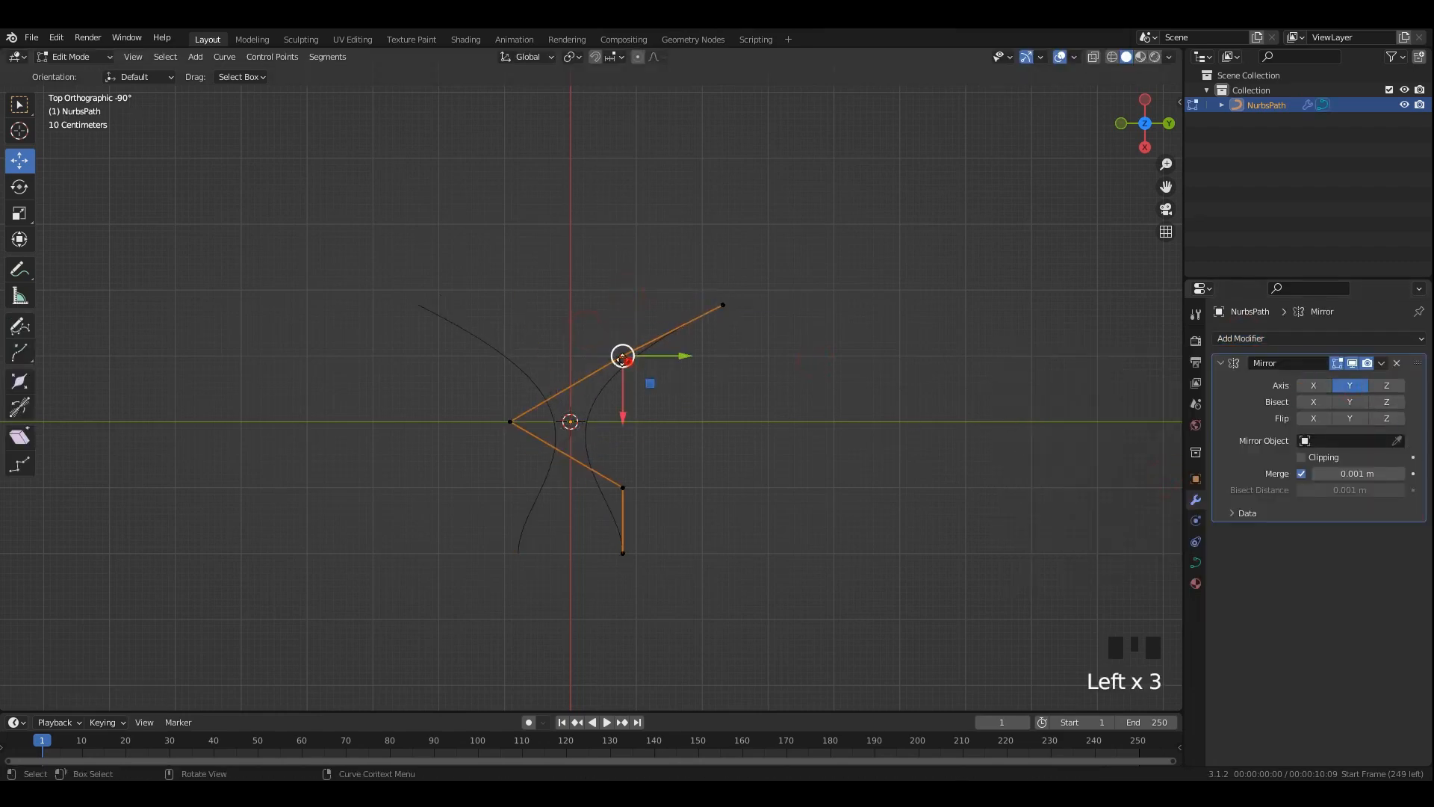
drag(624, 356, 581, 348)
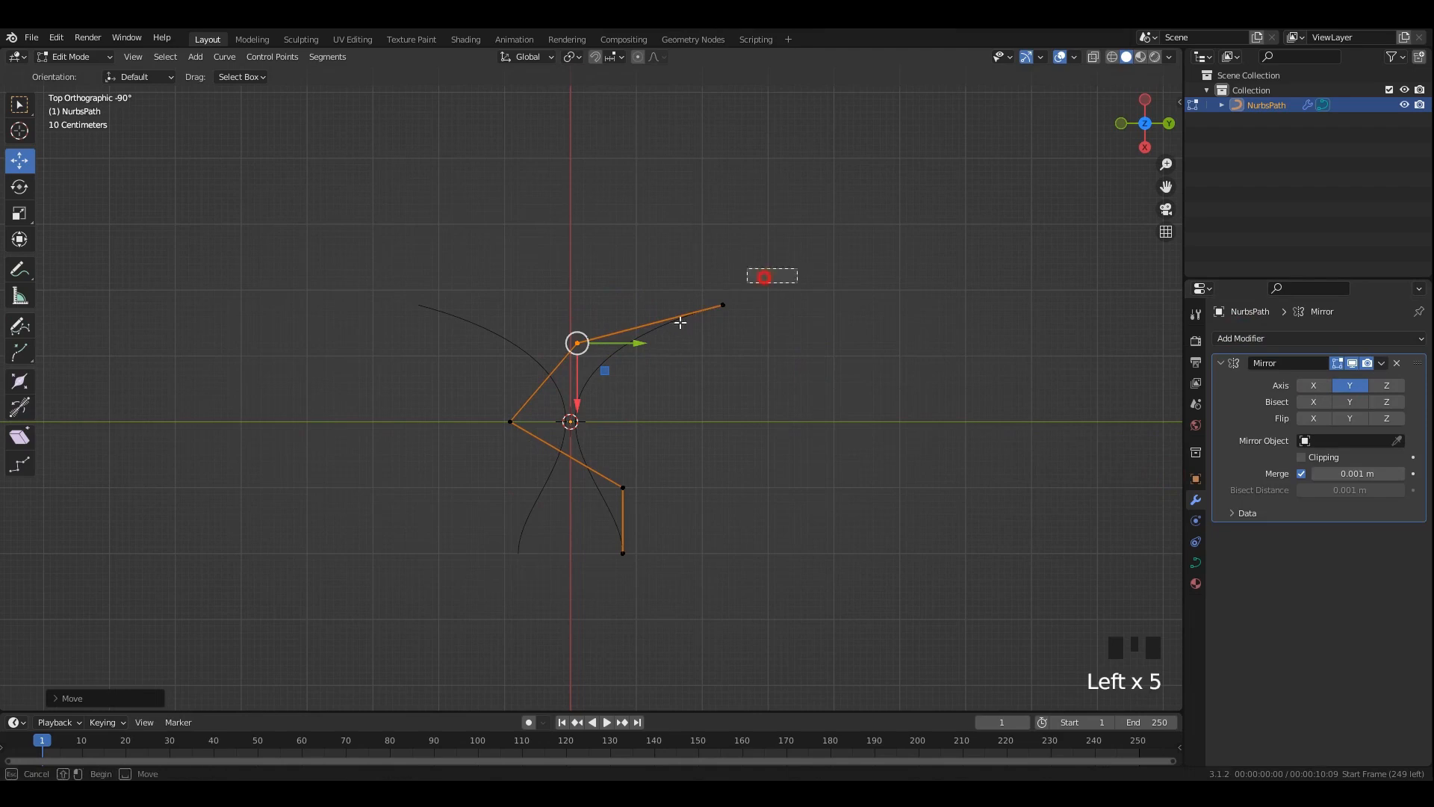
Tighten the path's upper bend by moving its first three control points close around the origin.
drag(680, 322, 676, 327)
drag(724, 305, 674, 396)
drag(594, 310, 606, 372)
drag(562, 386, 482, 462)
drag(513, 421, 572, 441)
drag(648, 386, 655, 387)
drag(598, 345, 567, 376)
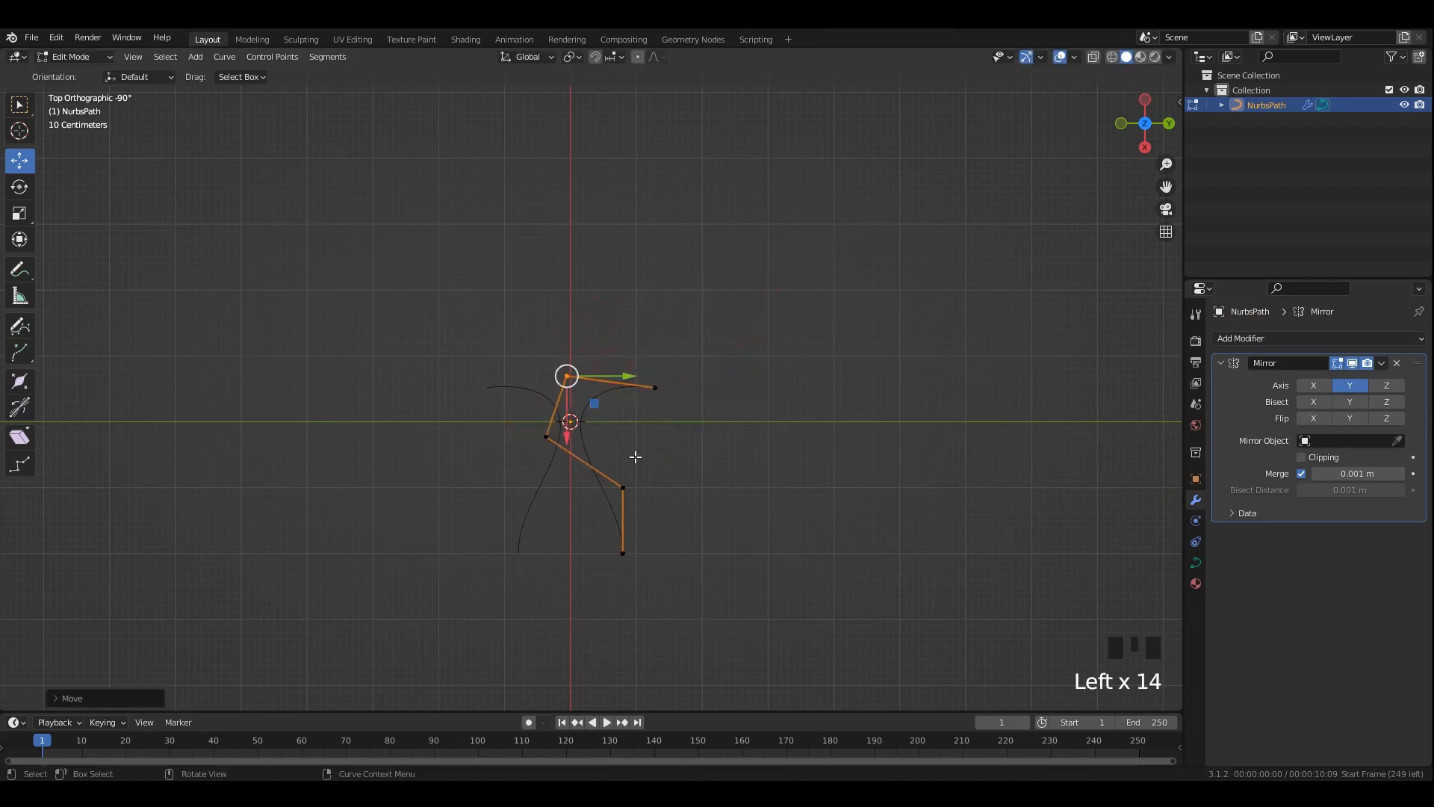
drag(580, 460, 509, 428)
drag(546, 437, 569, 461)
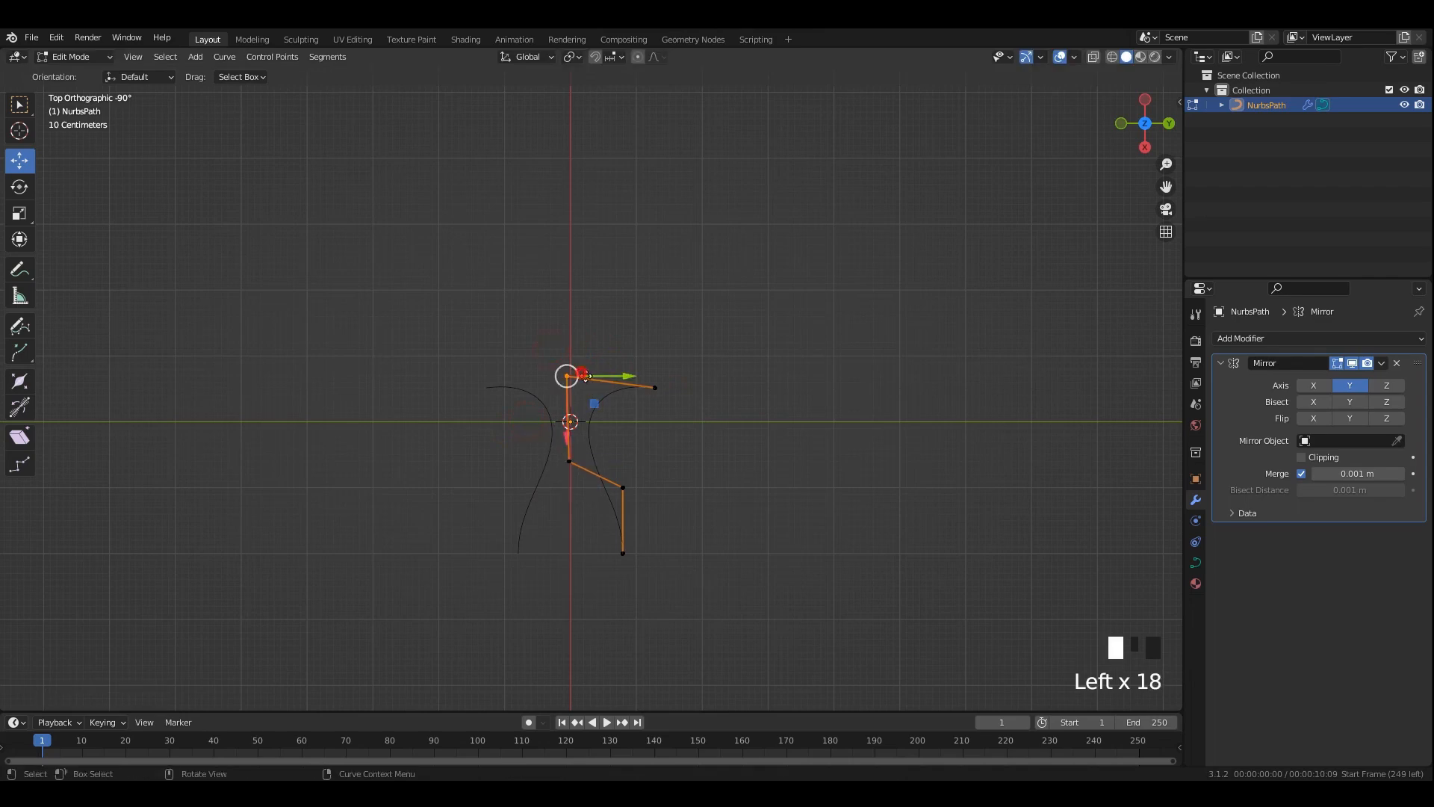
drag(586, 376, 600, 383)
Swing the path's last two control points outward so the lower part forms a wide upward-sweeping arc.
click(655, 478)
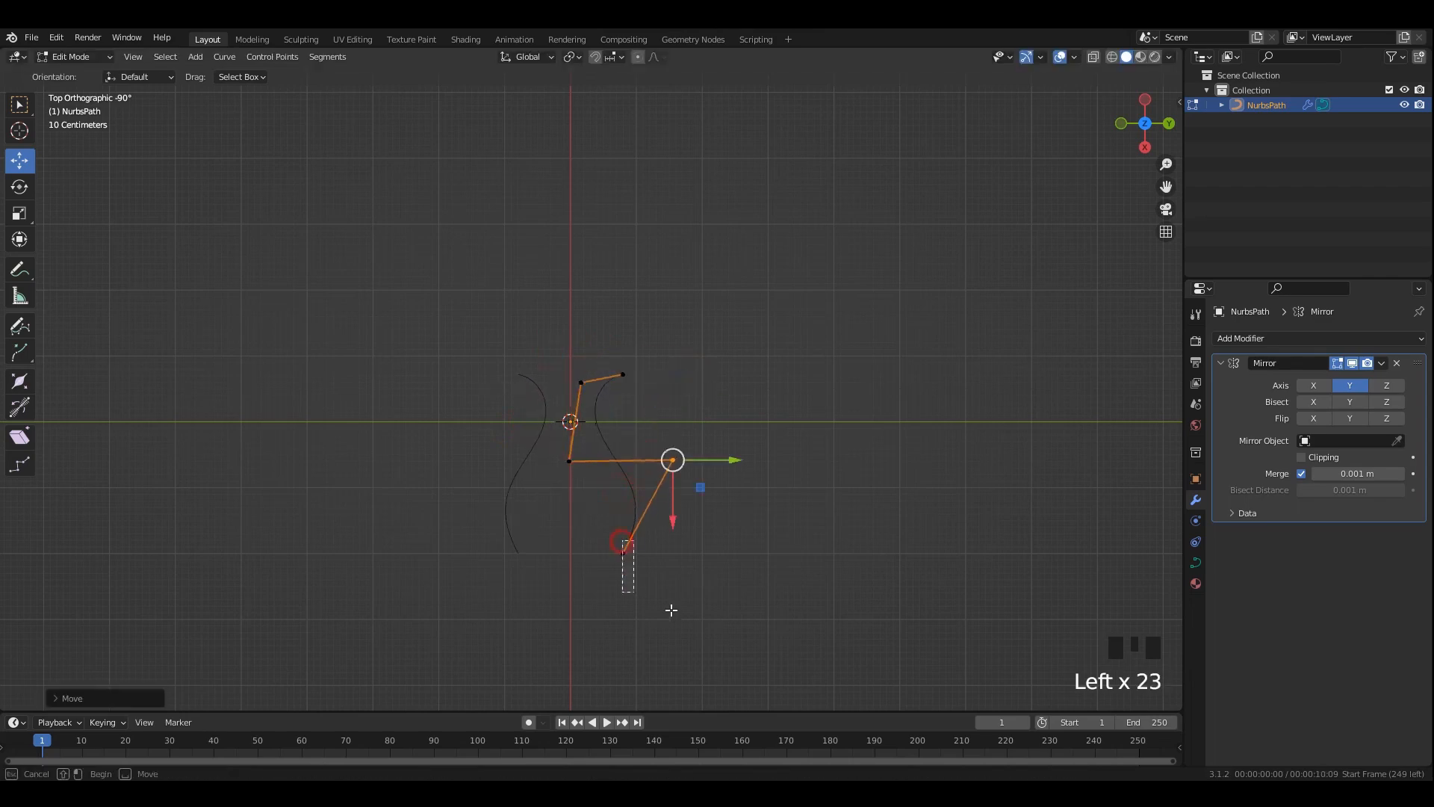
drag(631, 558, 788, 496)
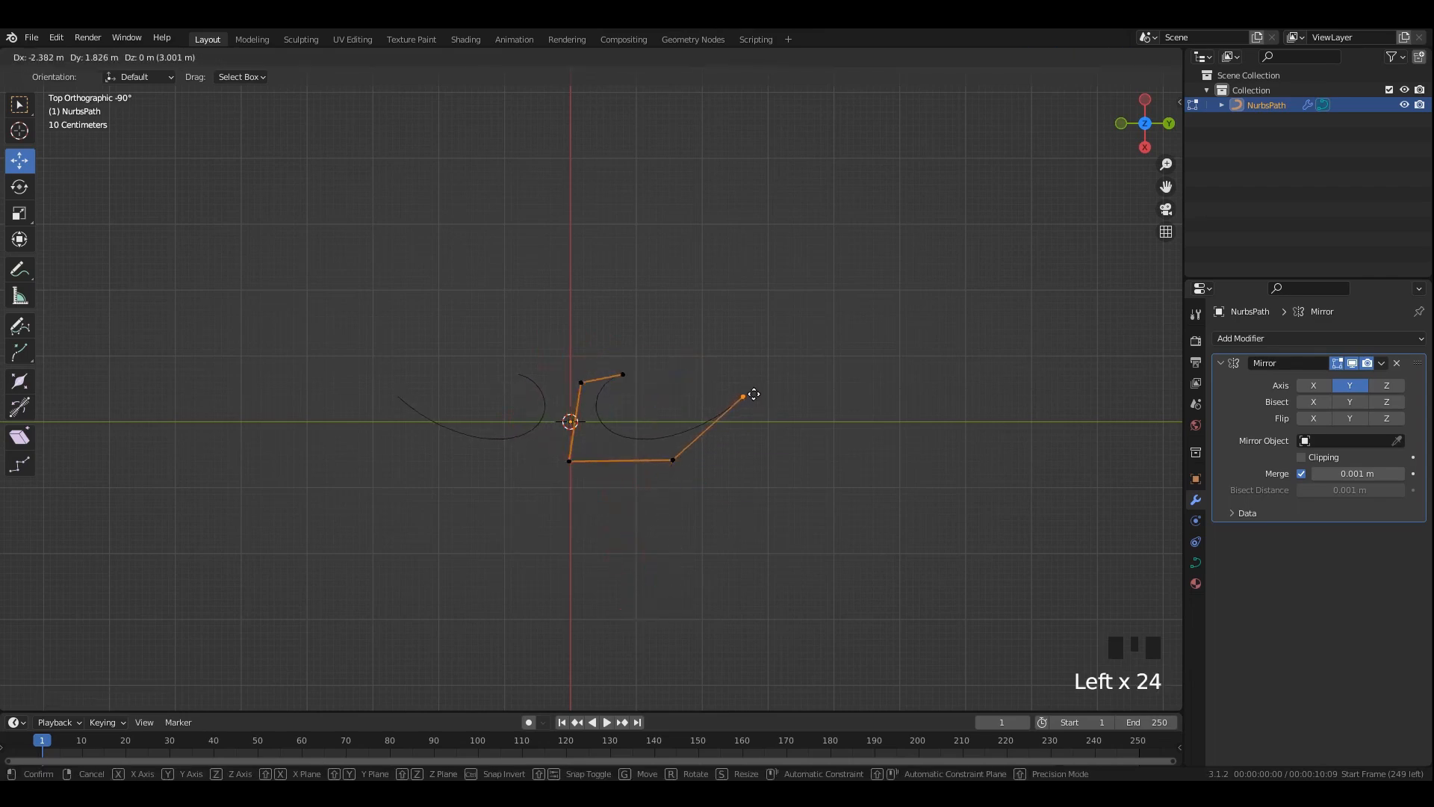
drag(759, 396, 759, 396)
shift+middle_drag(783, 427, 749, 397)
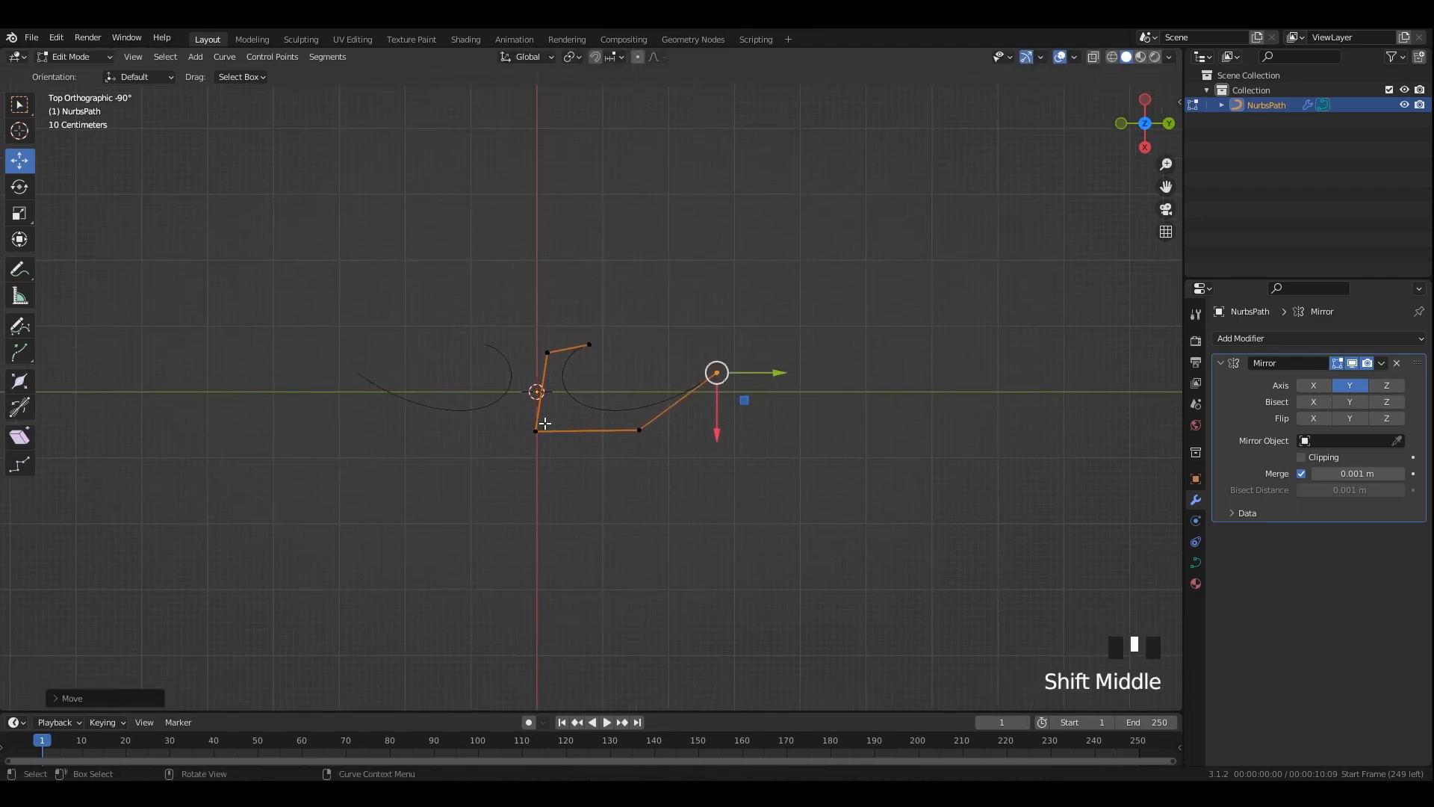
shift+middle_drag(649, 431, 589, 446)
shift+middle_drag(625, 398, 620, 434)
drag(650, 424, 662, 415)
drag(602, 455, 531, 514)
drag(558, 492, 595, 499)
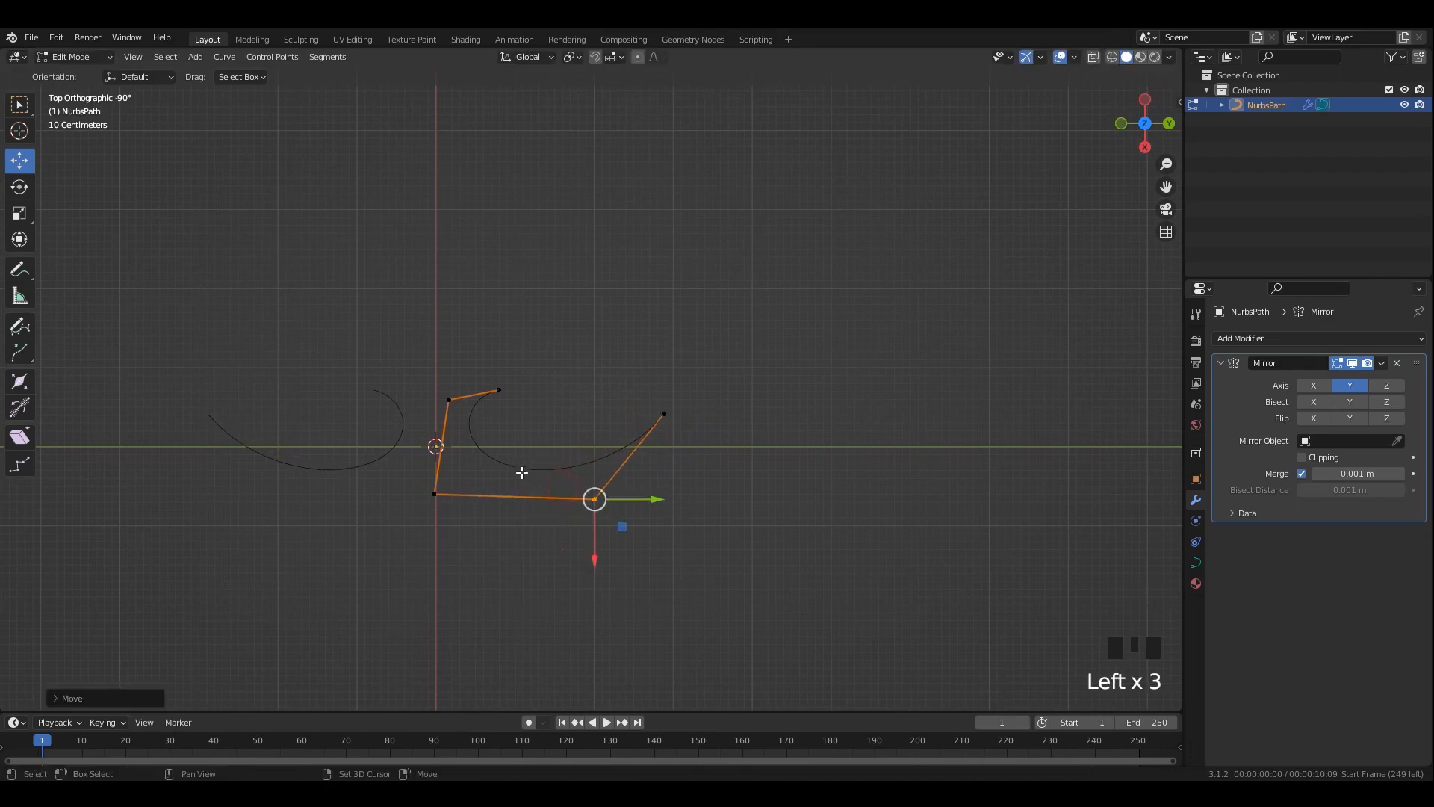
Refine the inner bend by repositioning the first three control points beside the mirror line, finishing in Object Mode.
shift+middle_drag(522, 471, 679, 443)
drag(617, 445, 620, 477)
drag(597, 358, 621, 403)
drag(606, 372, 603, 389)
drag(681, 327, 625, 347)
drag(624, 369, 596, 391)
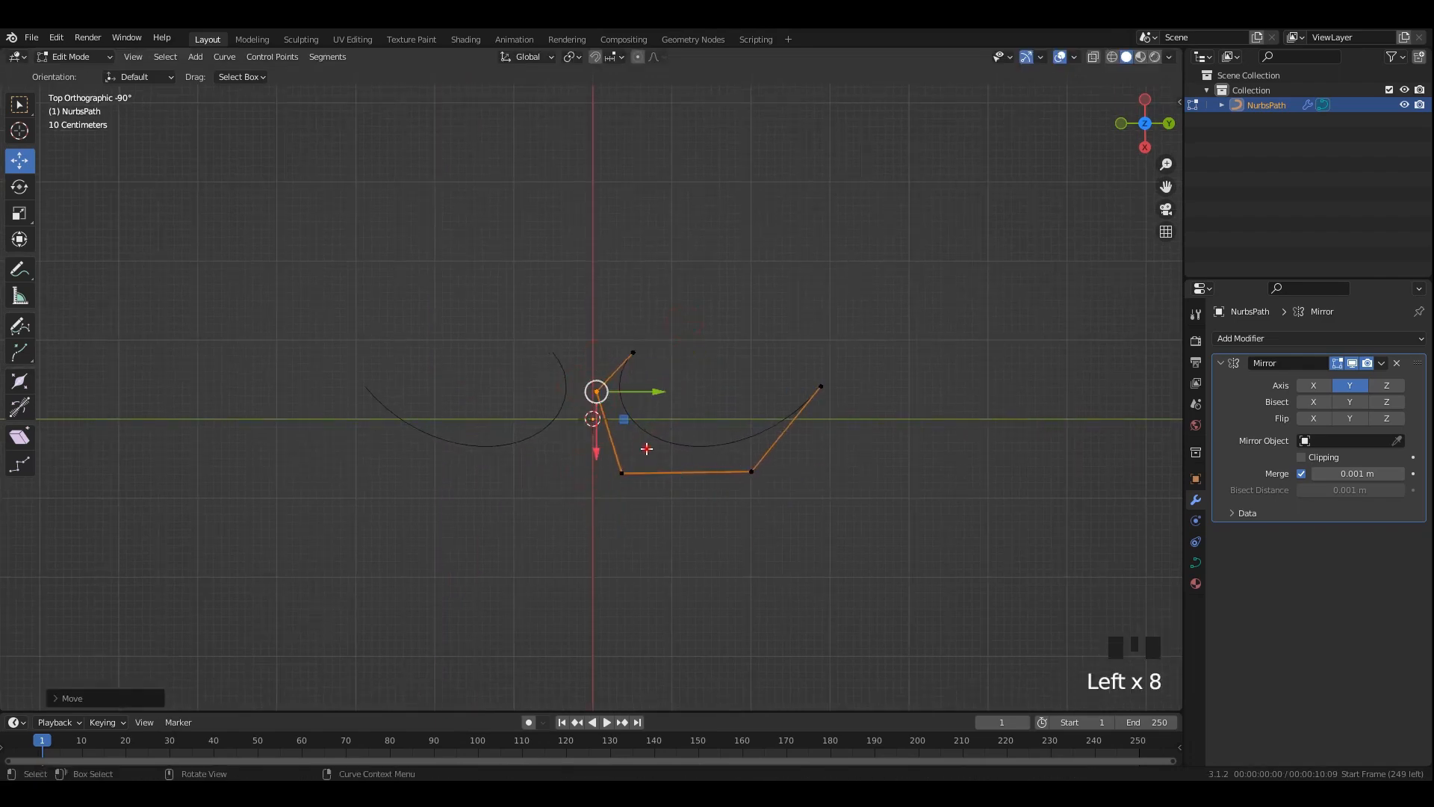
drag(647, 450, 606, 495)
drag(620, 475, 615, 476)
key(Tab)
Show the path's Geometry and Bevel settings in the curve data properties.
click(1197, 563)
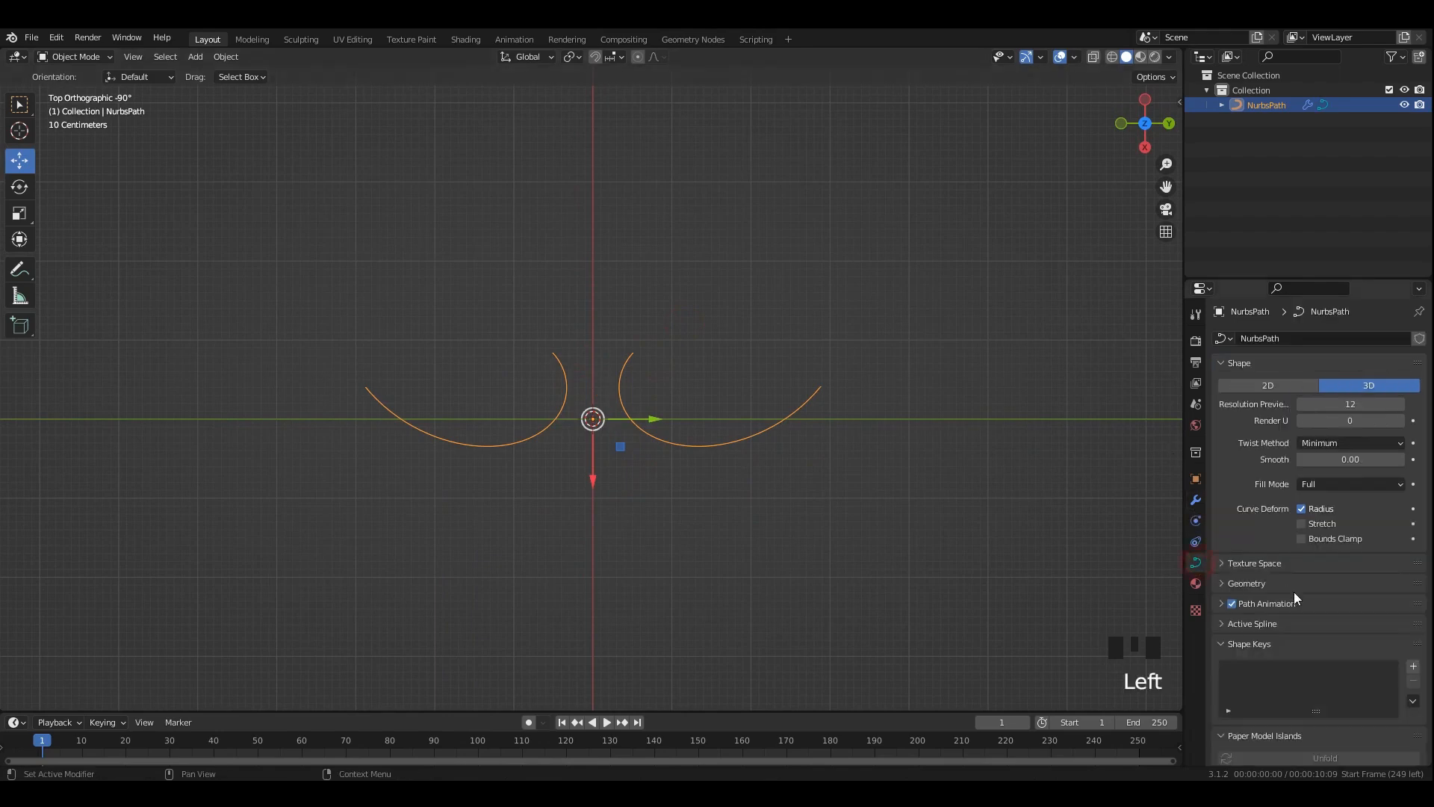
click(1243, 586)
scroll(1329, 659, down, 2)
scroll(1328, 663, down, 4)
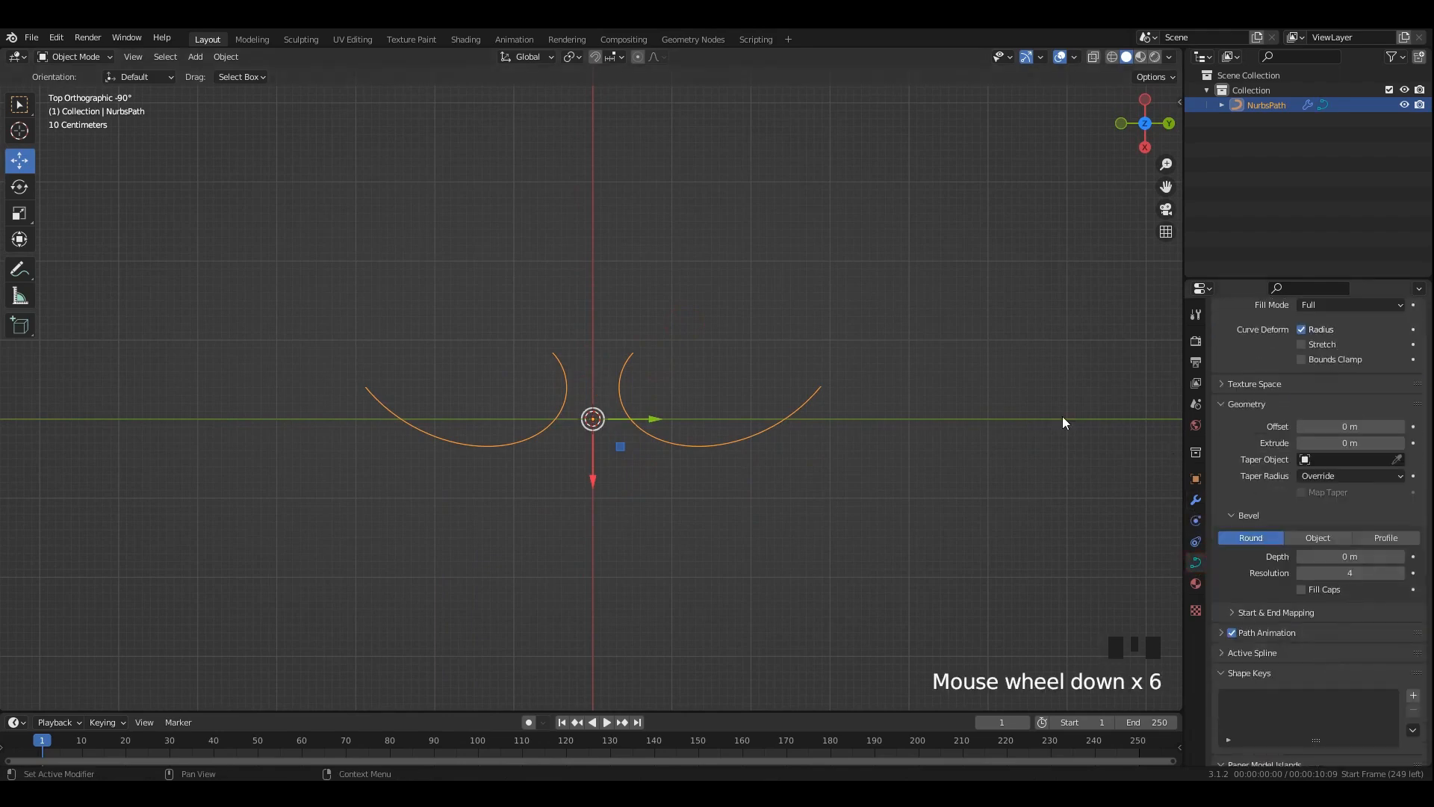
key(shift+a)
mouse_move(642, 292)
click(712, 292)
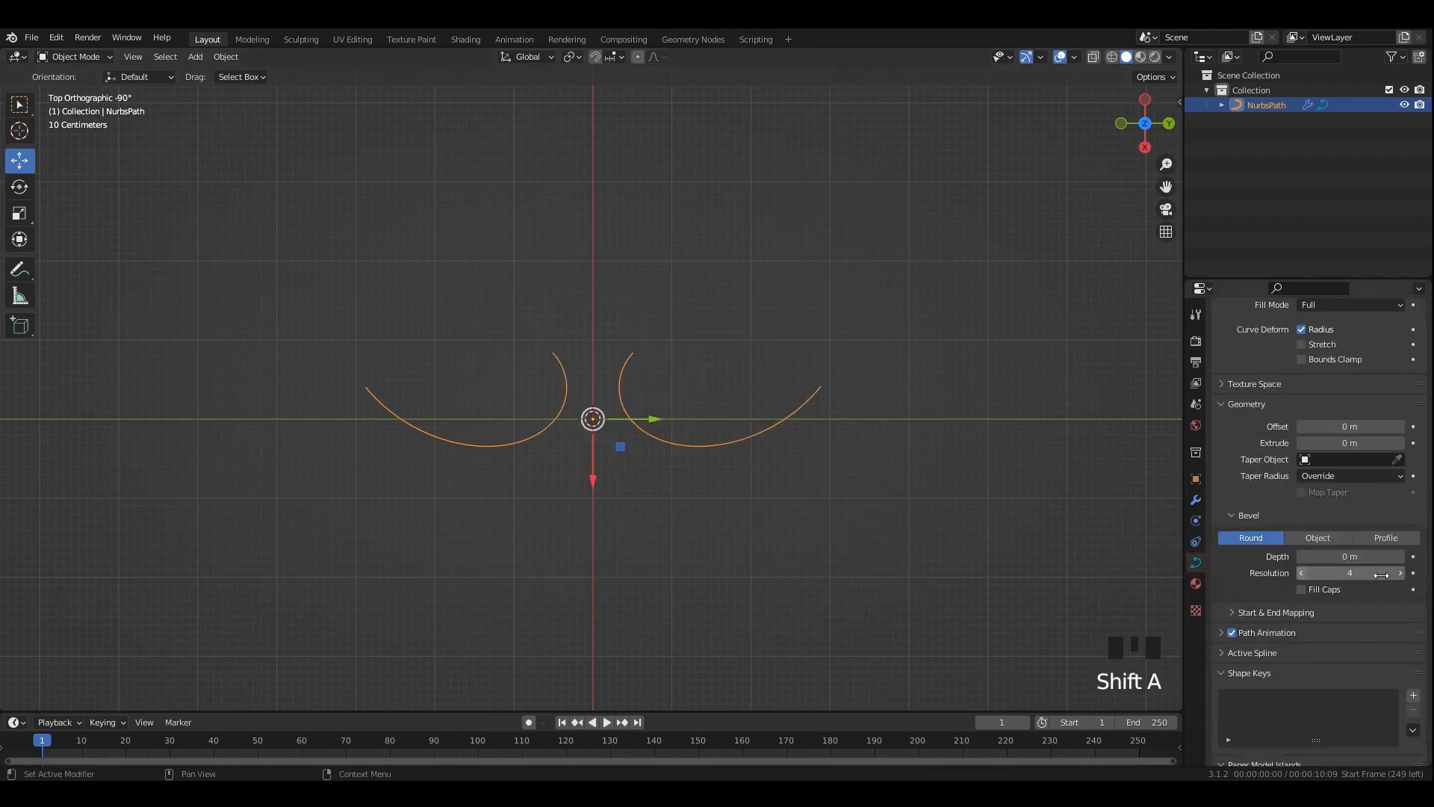
Give the path a Profile bevel with a depth of 0.26 m and filled caps.
scroll(1322, 597, down, 4)
click(1386, 455)
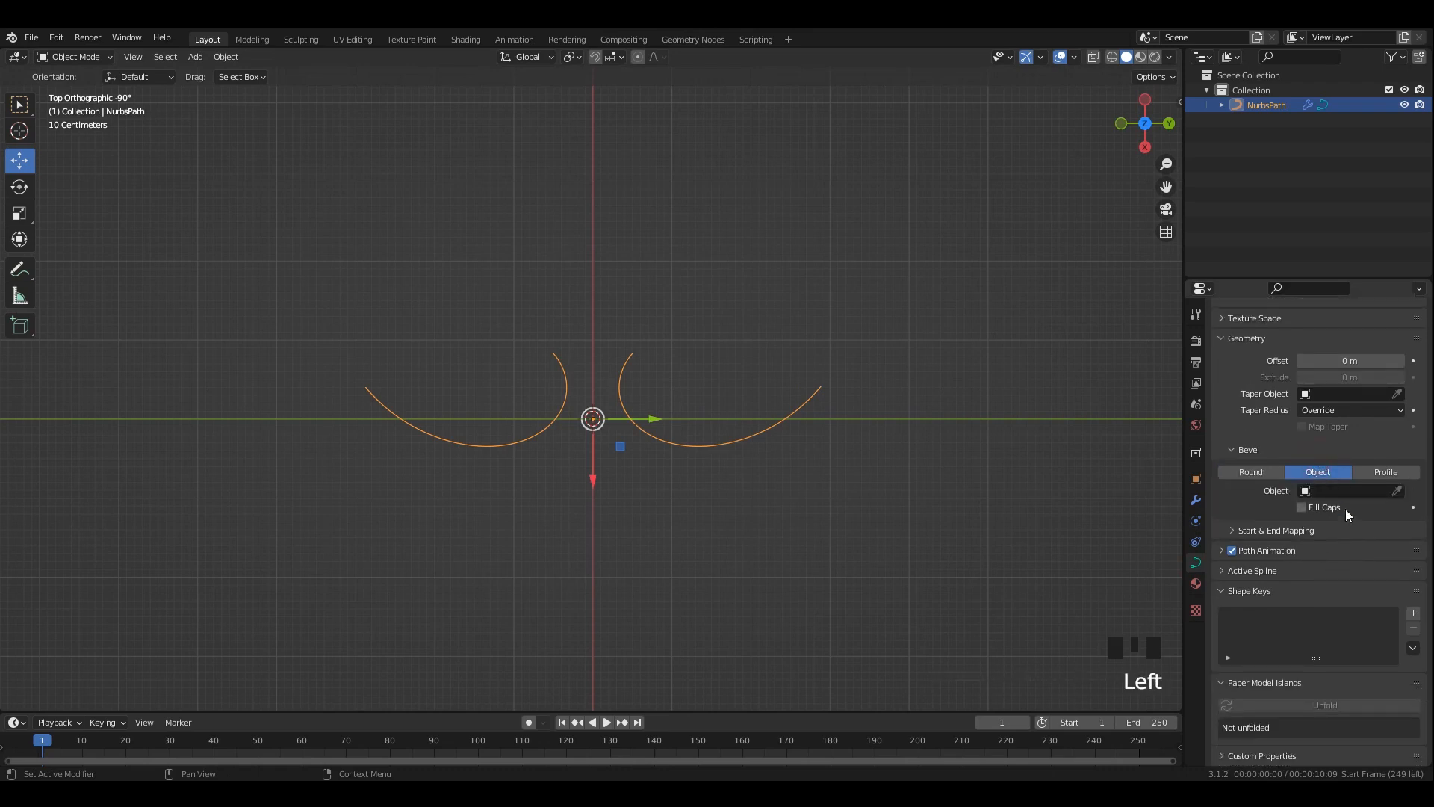
drag(1350, 491, 1389, 490)
click(811, 289)
Adjust the thickness of the whole tube and shift all its control points slightly toward the mirror line.
key(Tab)
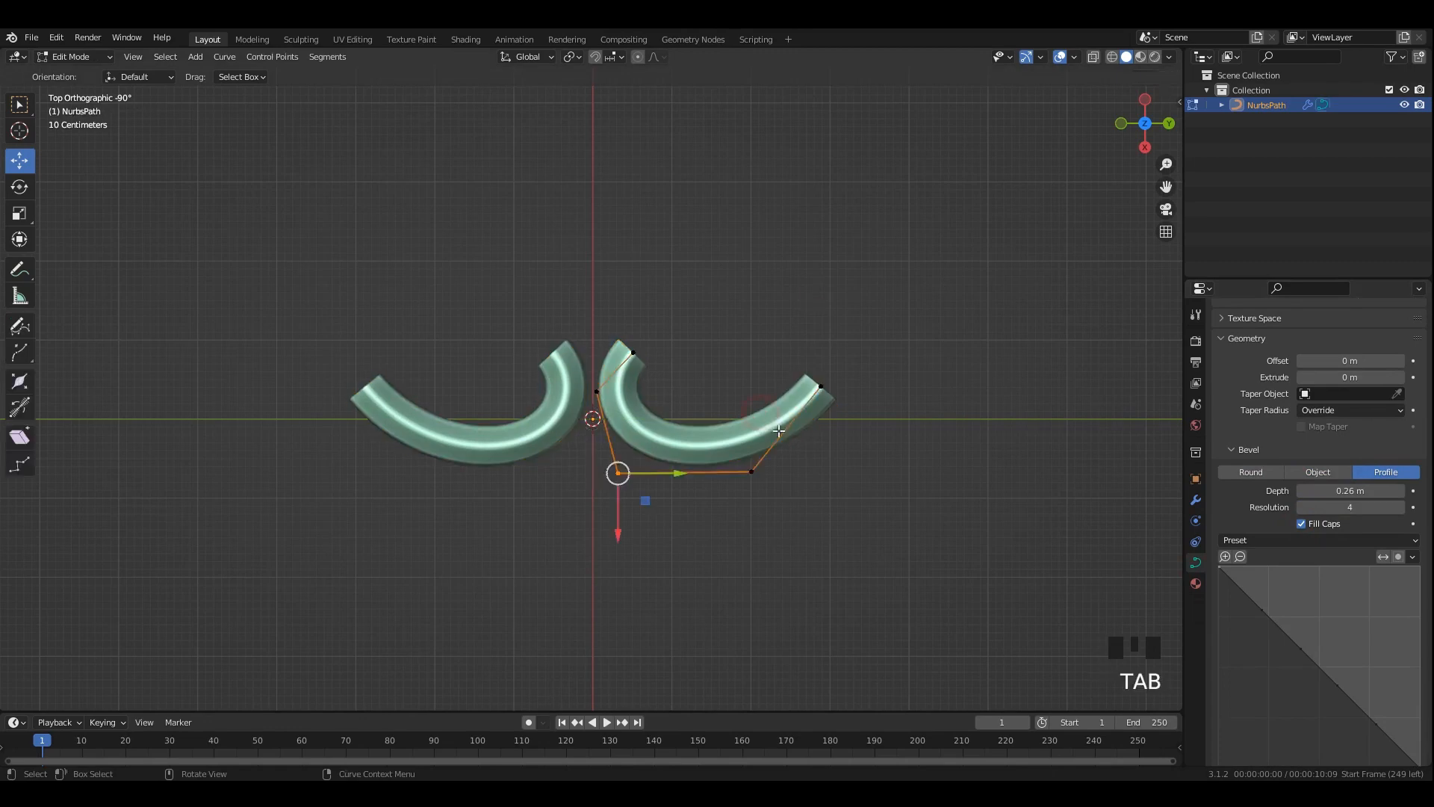
scroll(808, 298, up, 2)
key(a)
shift+middle_drag(803, 336, 786, 331)
drag(766, 424, 756, 423)
shift+middle_drag(756, 423, 684, 419)
shift+scroll(858, 505, up, 1)
key(alt+s)
click(843, 496)
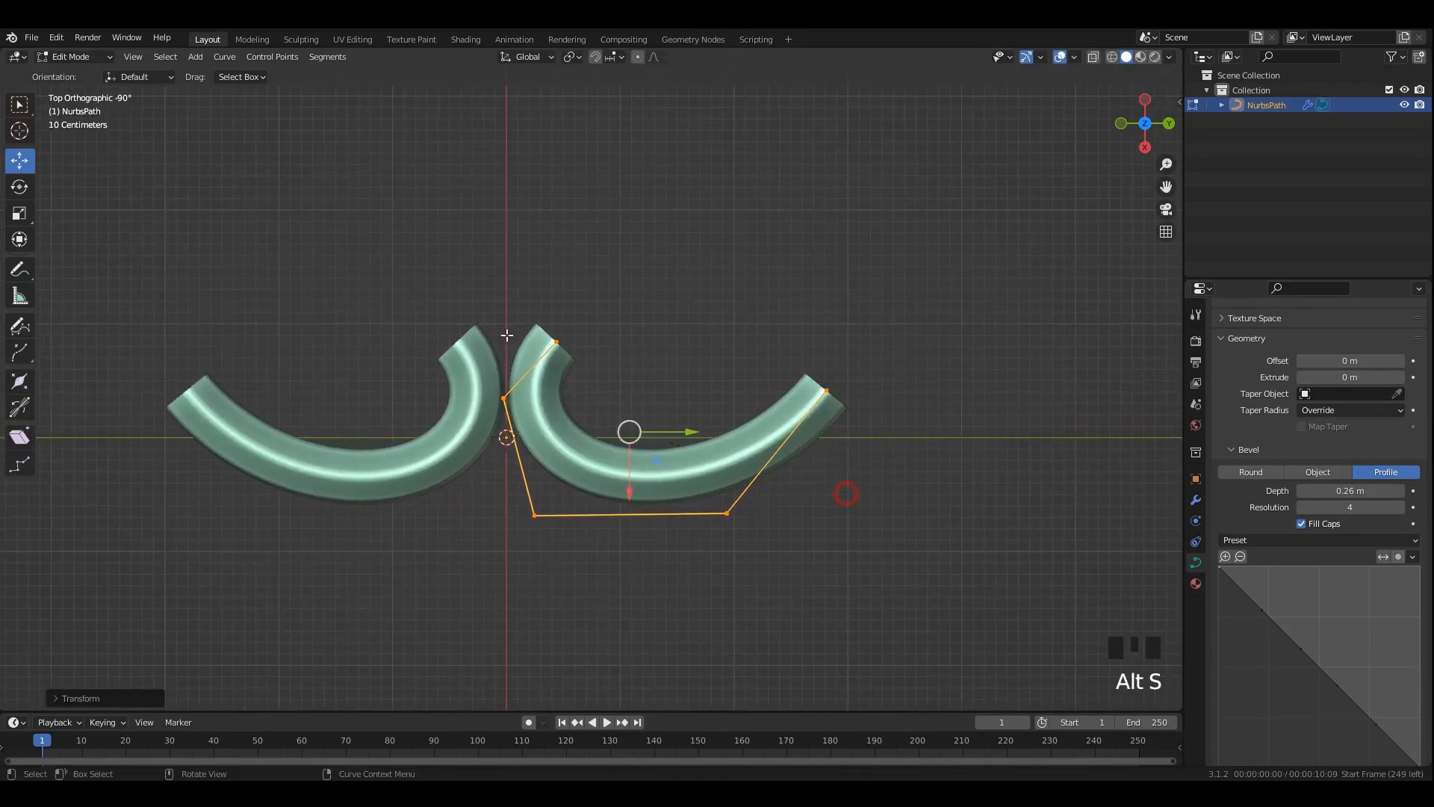
key(a)
key(alt+s)
click(827, 470)
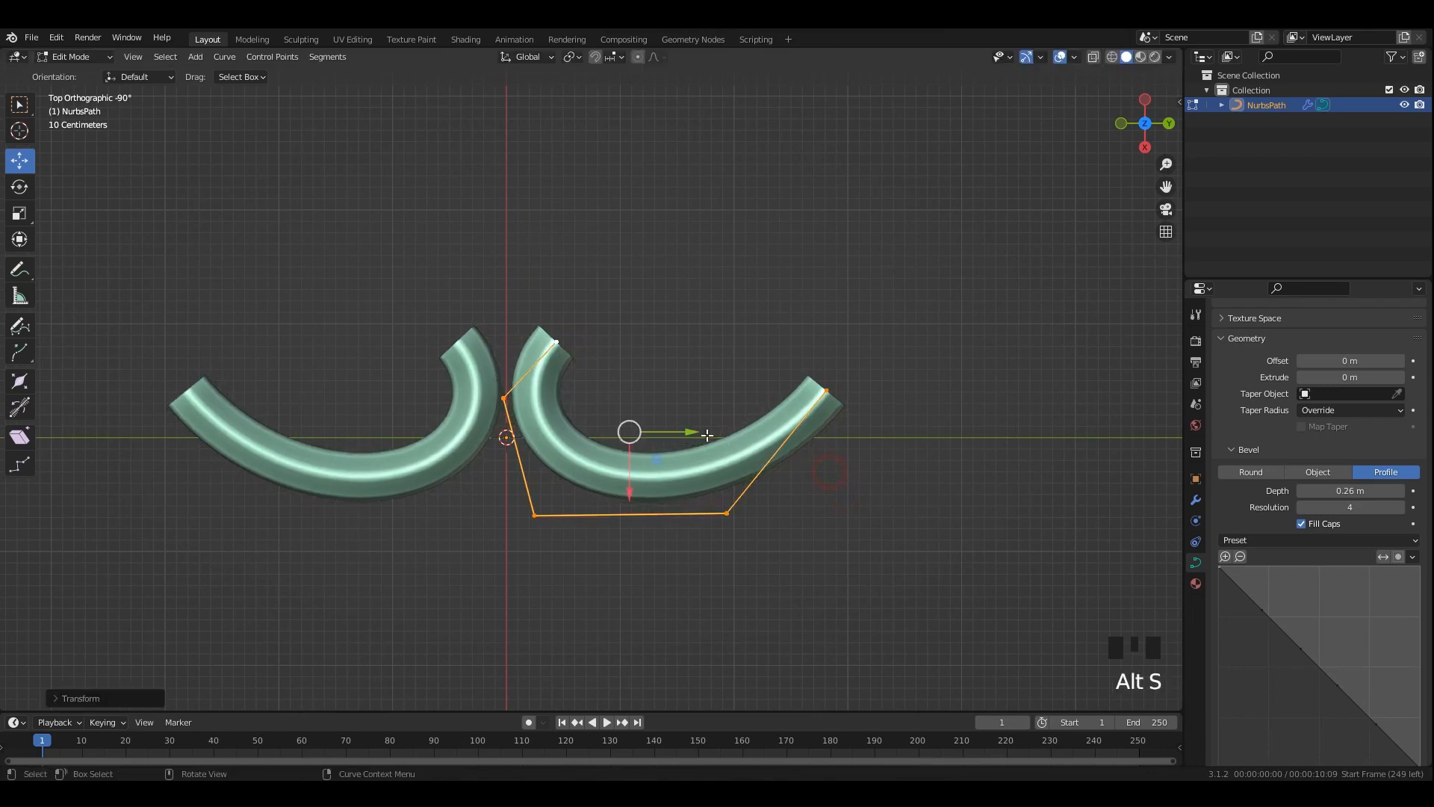
drag(692, 434, 684, 433)
Extrude five new control points from the tube's inner end, curling it clockwise into a spiral.
click(550, 338)
scroll(550, 338, up, 2)
shift+middle_drag(553, 374, 550, 395)
key(e)
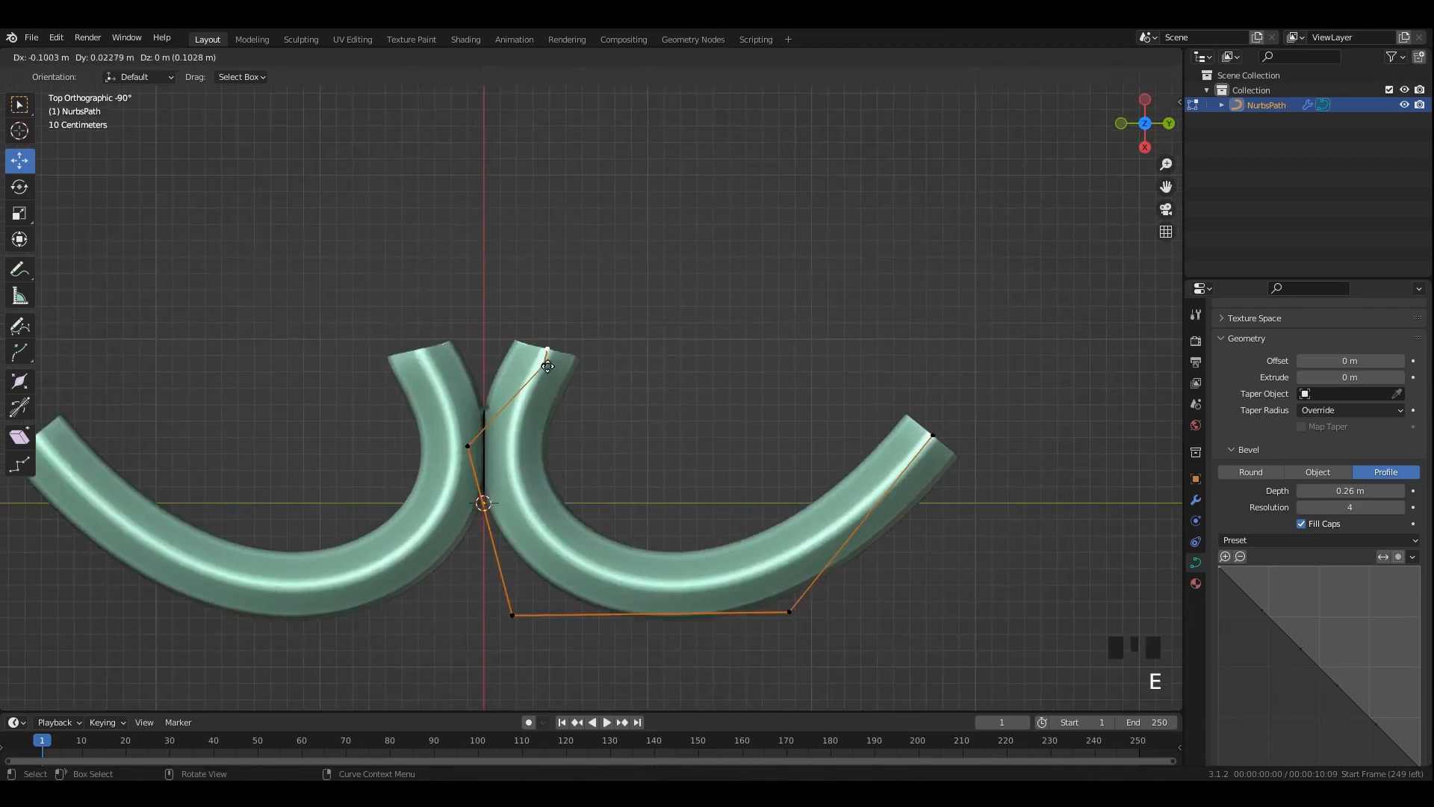
click(609, 385)
key(e)
click(655, 427)
key(e)
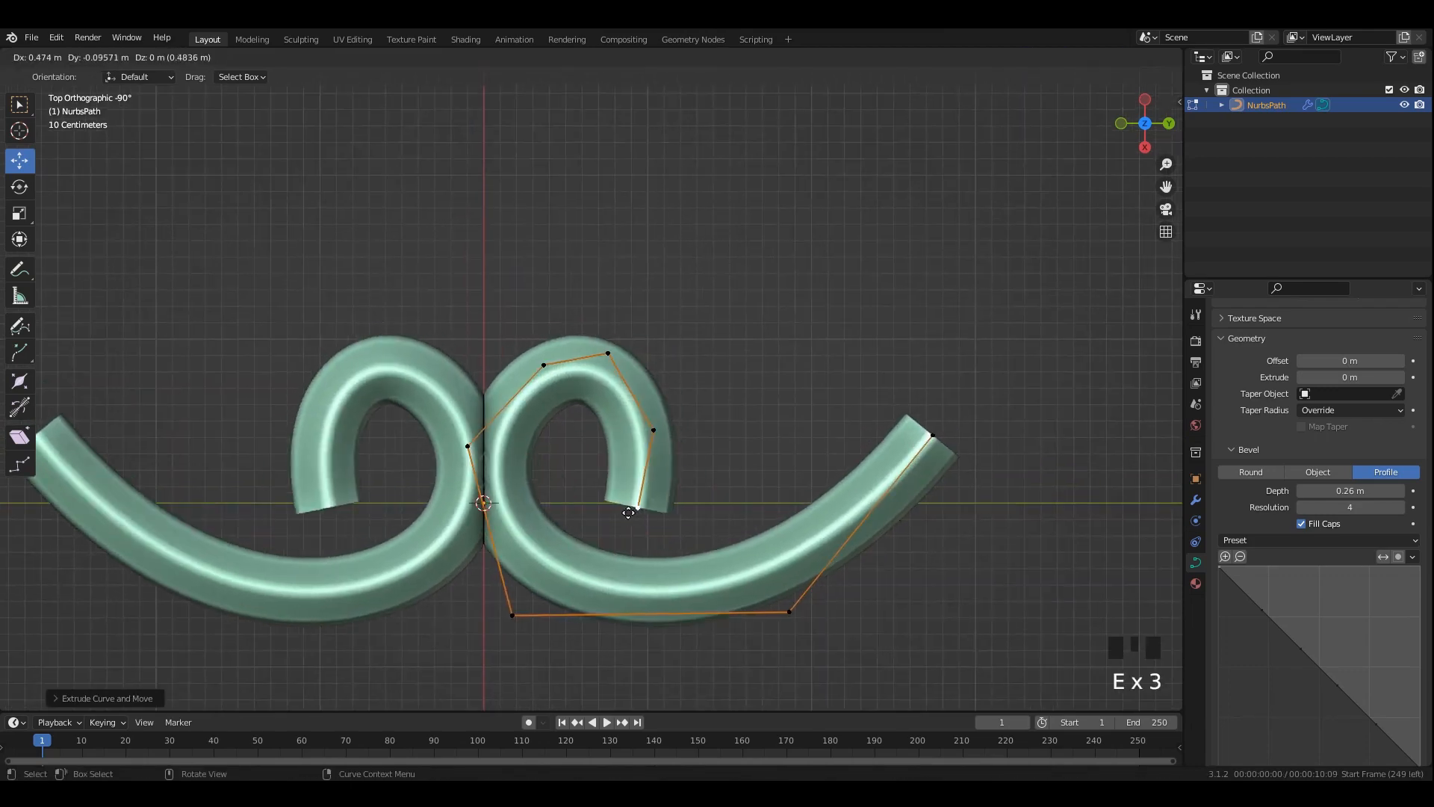
click(633, 505)
key(e)
click(573, 494)
key(e)
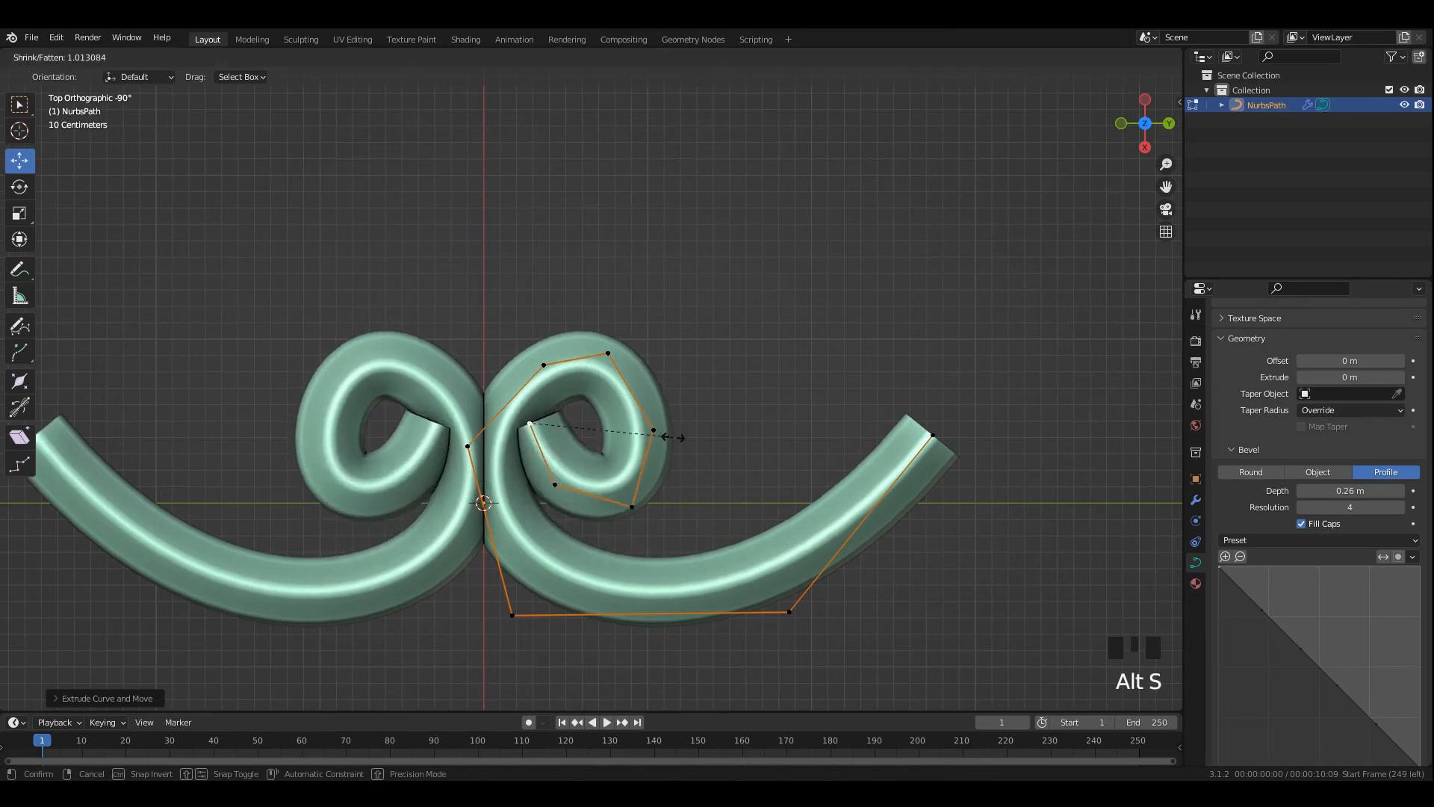
click(673, 437)
Shrink the radius at the spiral's end point to a sharp tip and return to Object Mode.
key(alt+s)
click(756, 450)
key(Tab)
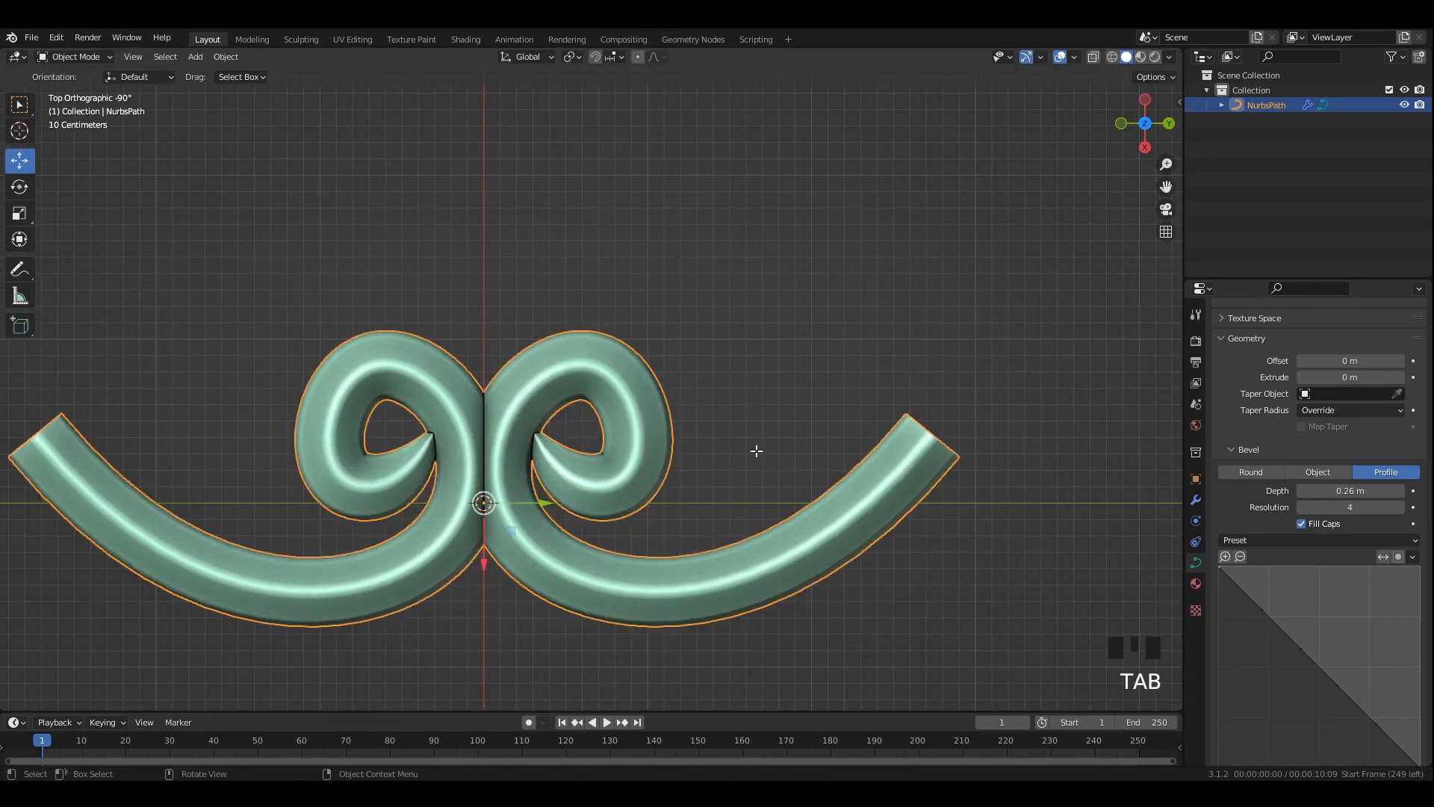
Reposition the two upper control points of the spiral in Edit Mode to round its top.
key(Tab)
scroll(756, 450, up, 1)
drag(674, 297, 630, 366)
click(611, 347)
click(535, 360)
drag(535, 362, 528, 359)
Round out the rest of the spiral by adjusting its inner, bottom and outer control points.
click(523, 430)
drag(524, 433, 532, 510)
key(r)
click(589, 490)
click(528, 500)
click(640, 530)
drag(640, 530, 641, 535)
click(665, 437)
drag(665, 438, 674, 436)
Thin the tube at the control point before the spiral's tip and fine-tune the positions of the last two points.
click(540, 440)
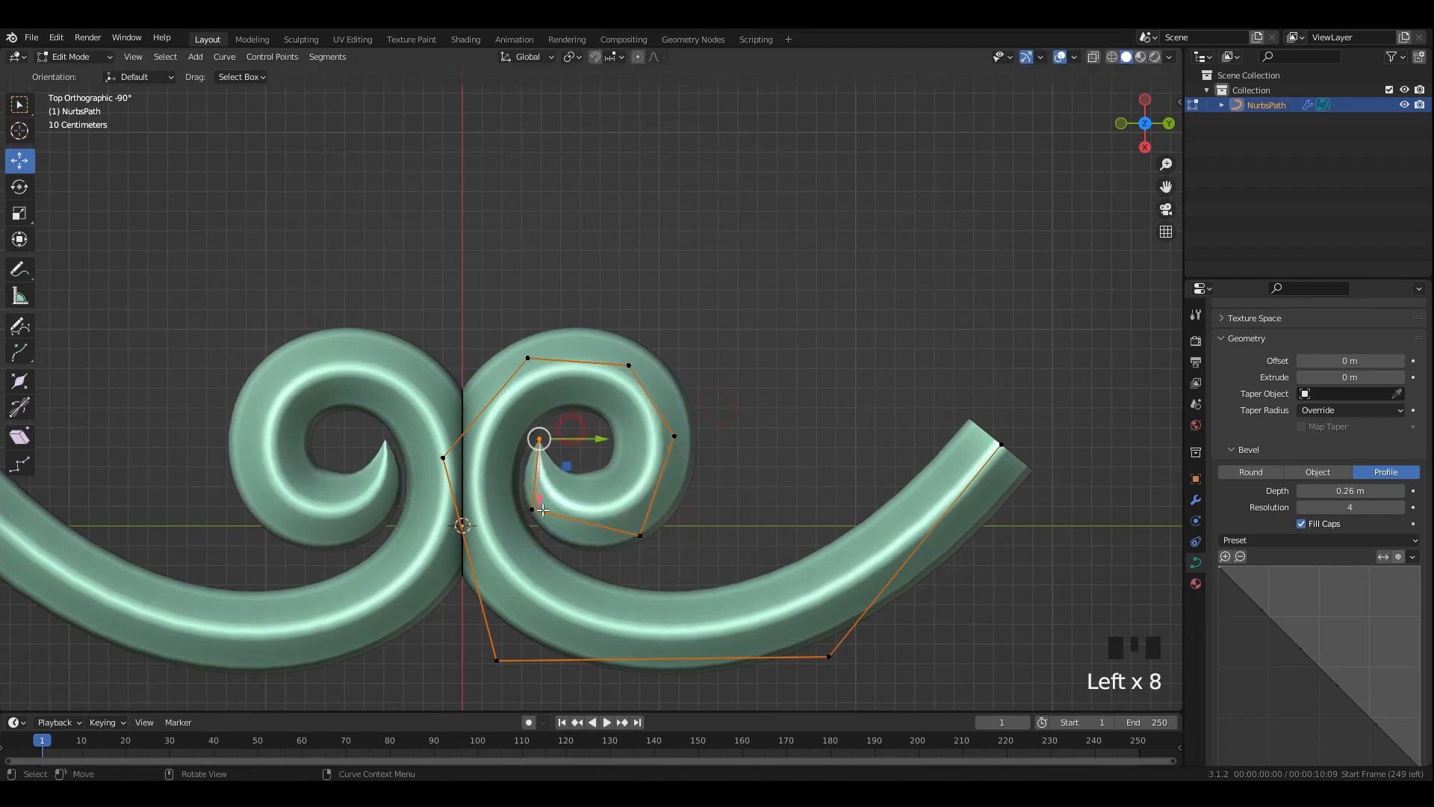
drag(510, 530, 510, 531)
key(alt+s)
click(591, 535)
click(540, 440)
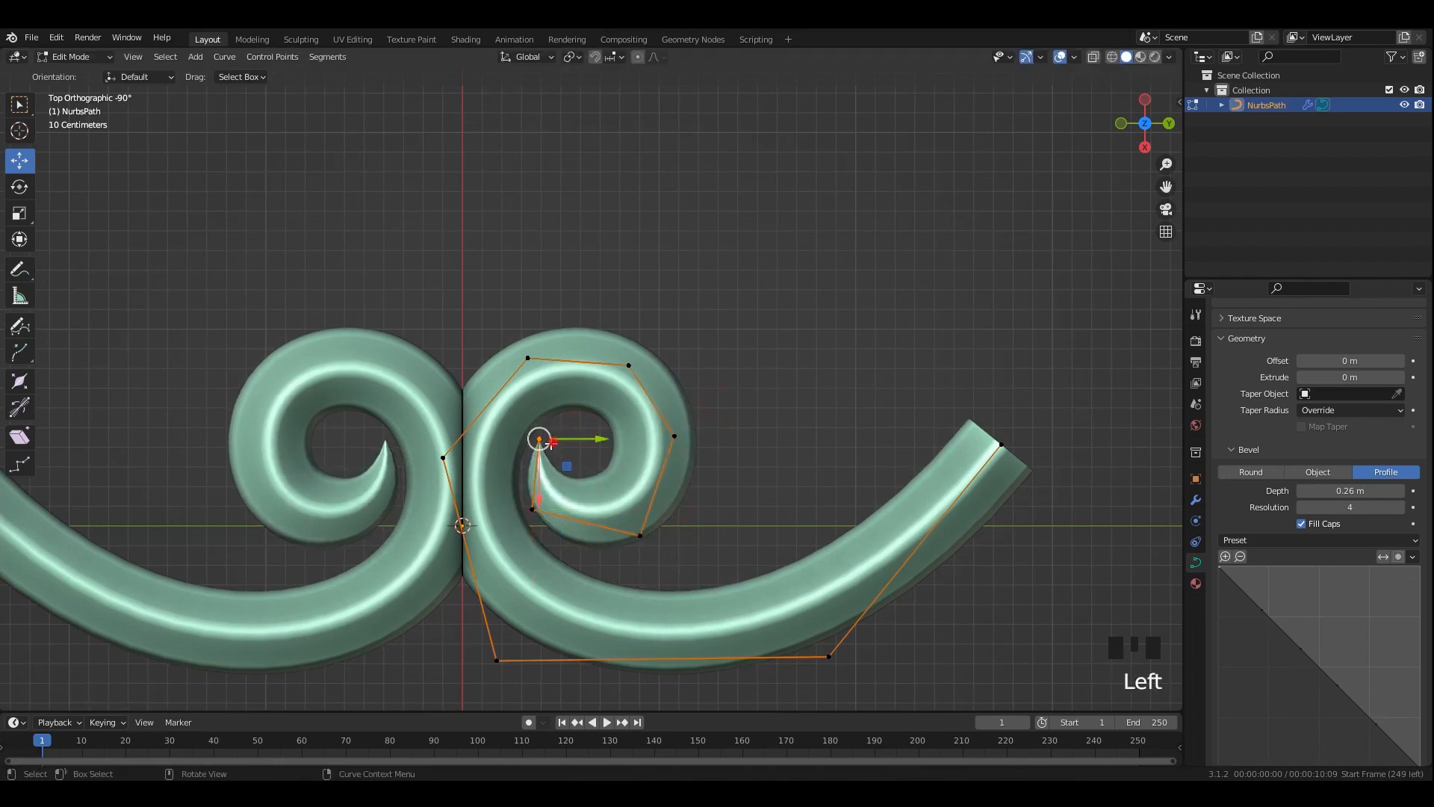
drag(560, 441, 557, 457)
drag(539, 513, 542, 512)
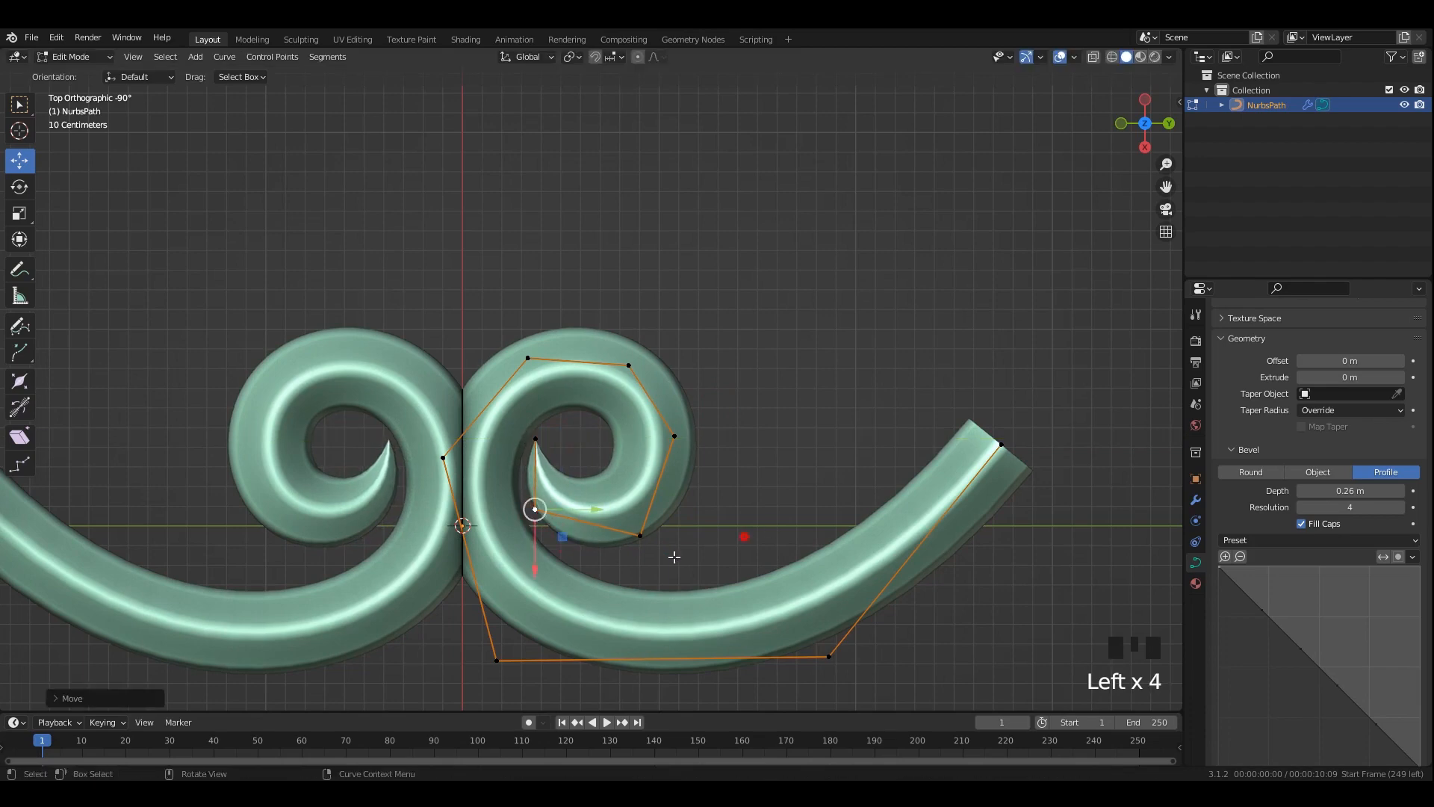
Shift the lower control point nearest the mirror axis outward and down, and fatten the tube there.
shift+middle_drag(640, 534, 603, 419)
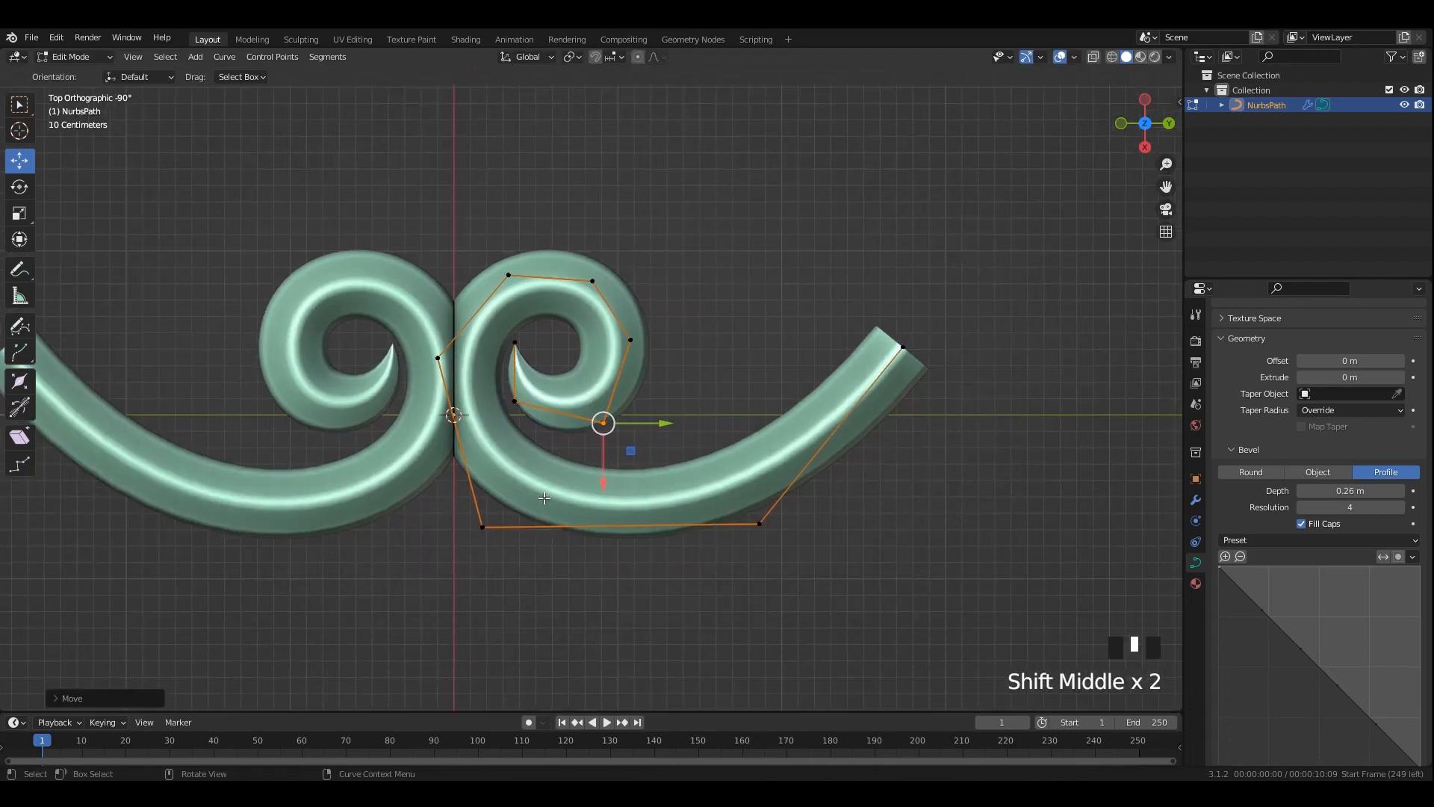
click(483, 527)
drag(483, 528, 503, 539)
key(alt+s)
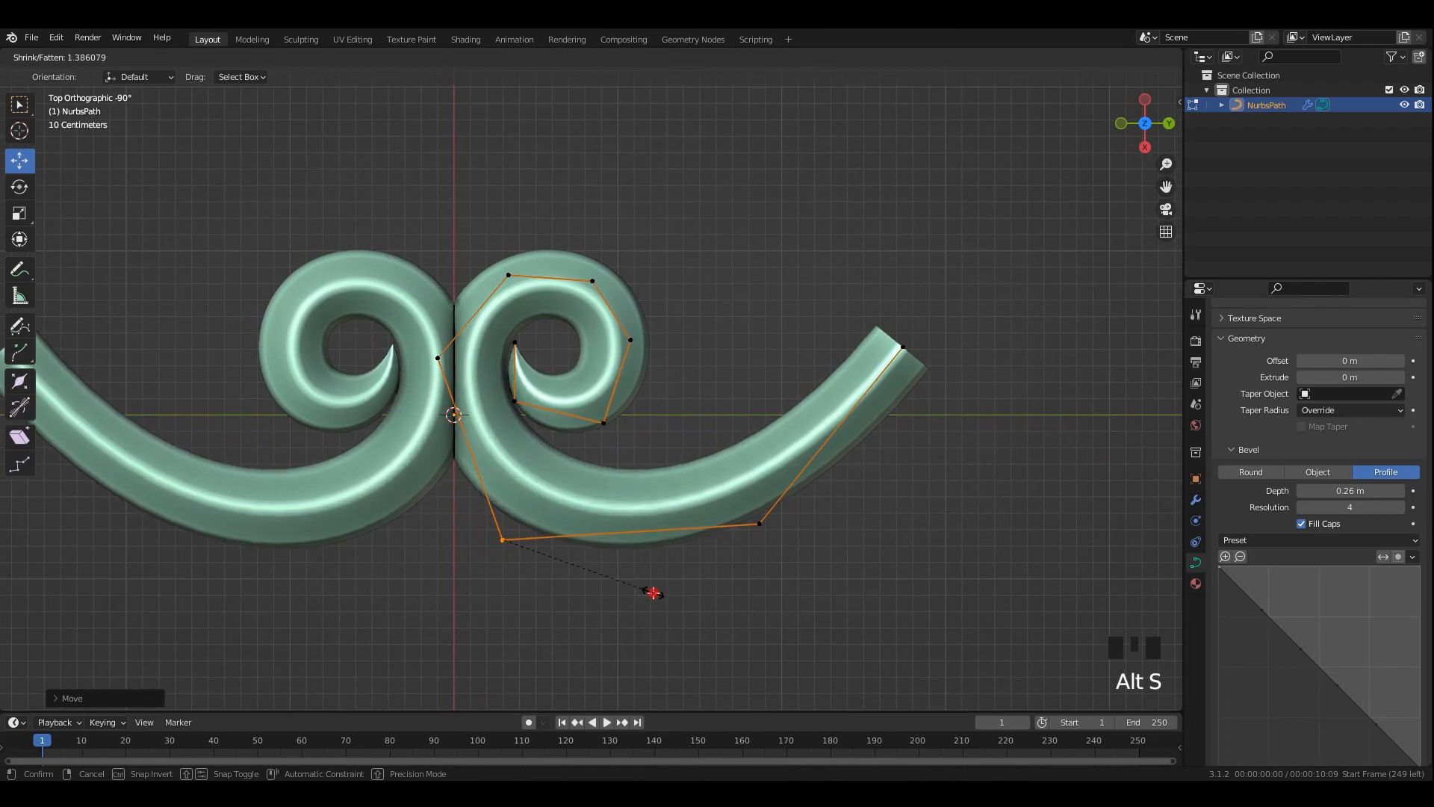
click(864, 617)
Move the whole curve slightly away from the mirror axis, and turn off Fill Caps for the bevel.
key(a)
drag(653, 390, 680, 382)
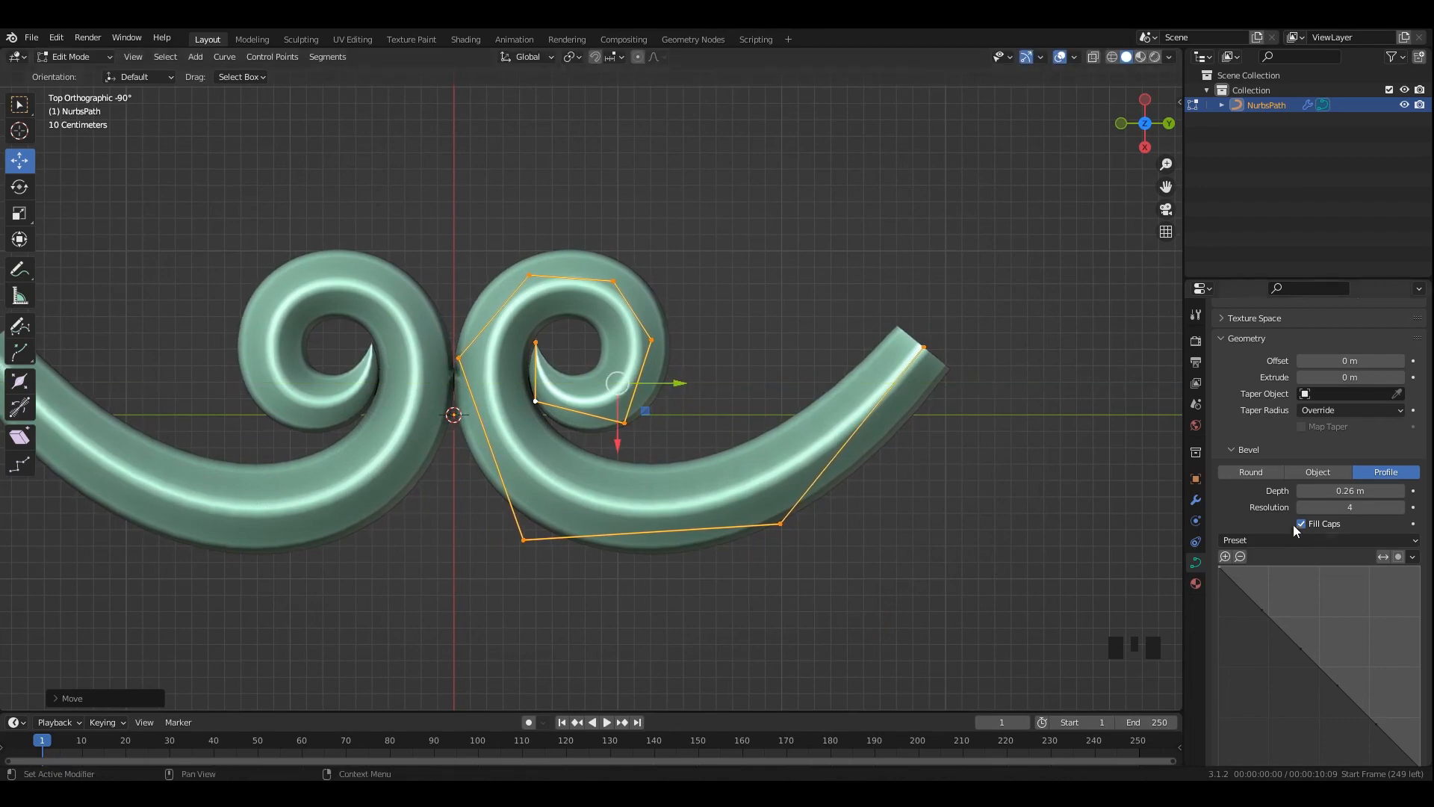
scroll(1279, 600, down, 7)
scroll(1270, 583, up, 6)
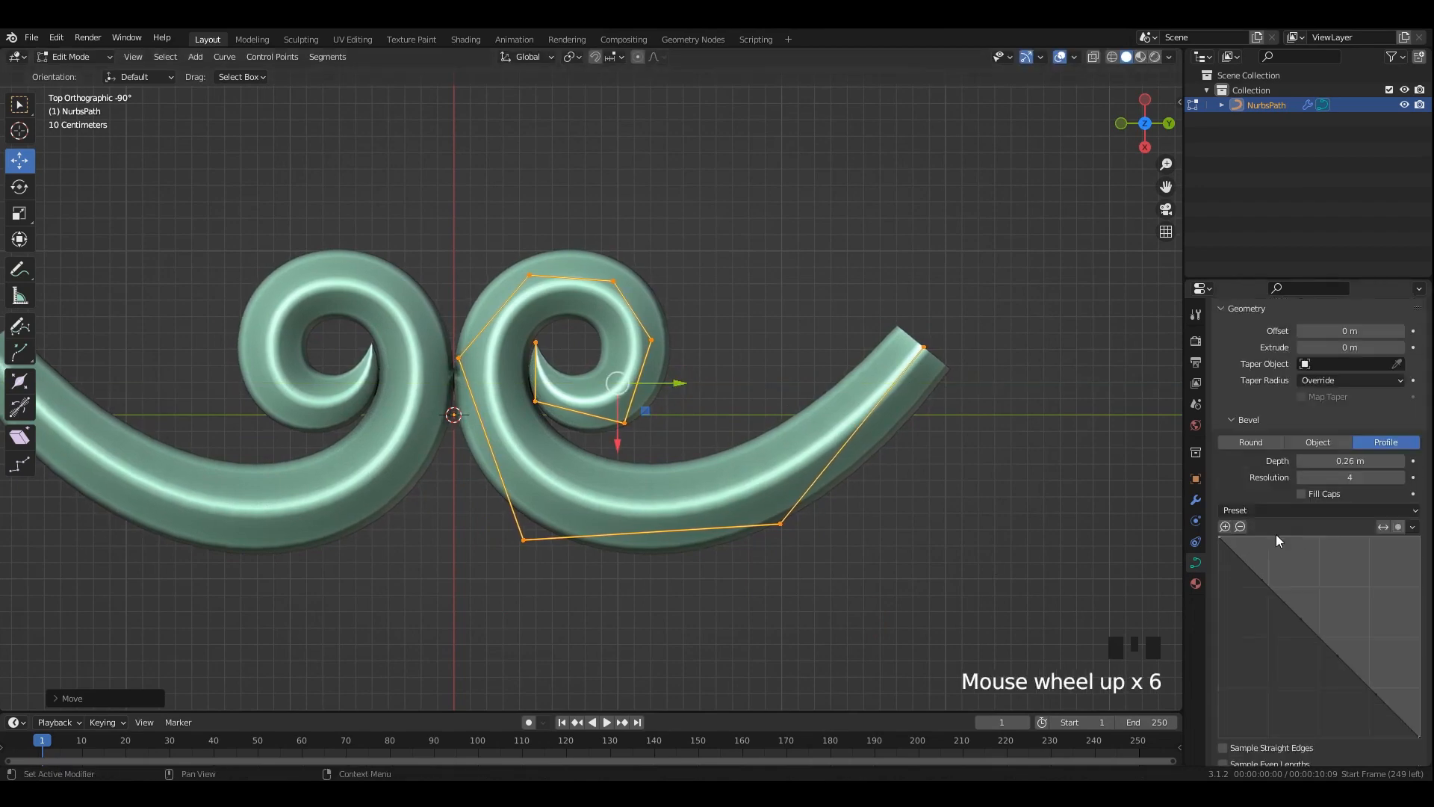
click(1232, 422)
Fine-tune the position and radius of the lower control point nearest the mirror axis.
click(559, 526)
drag(552, 567, 555, 573)
click(733, 501)
mouse_move(783, 534)
mouse_down()
mouse_move(787, 561)
mouse_move(784, 544)
mouse_up()
key(ctrl+z)
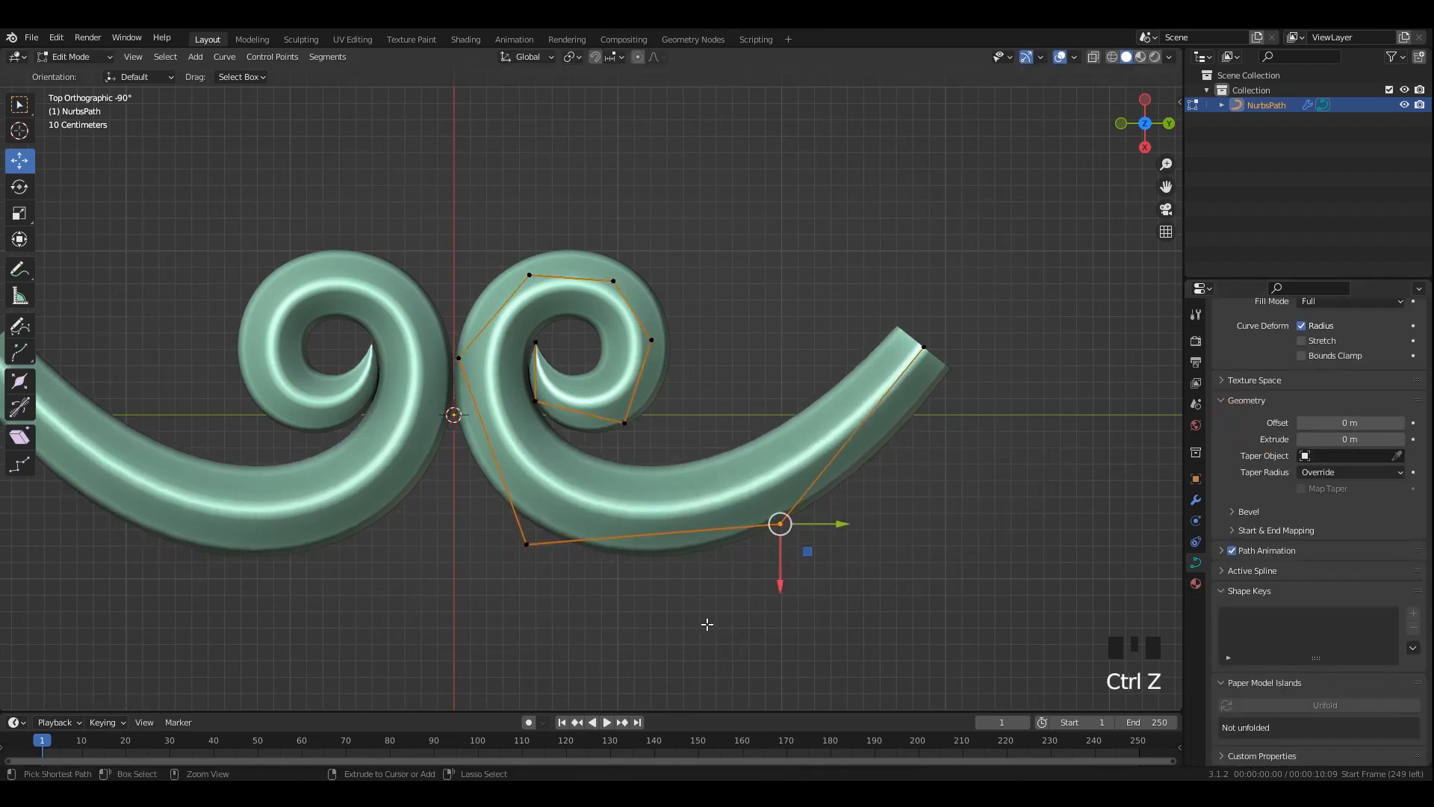
drag(612, 523, 501, 613)
key(alt+s)
click(656, 575)
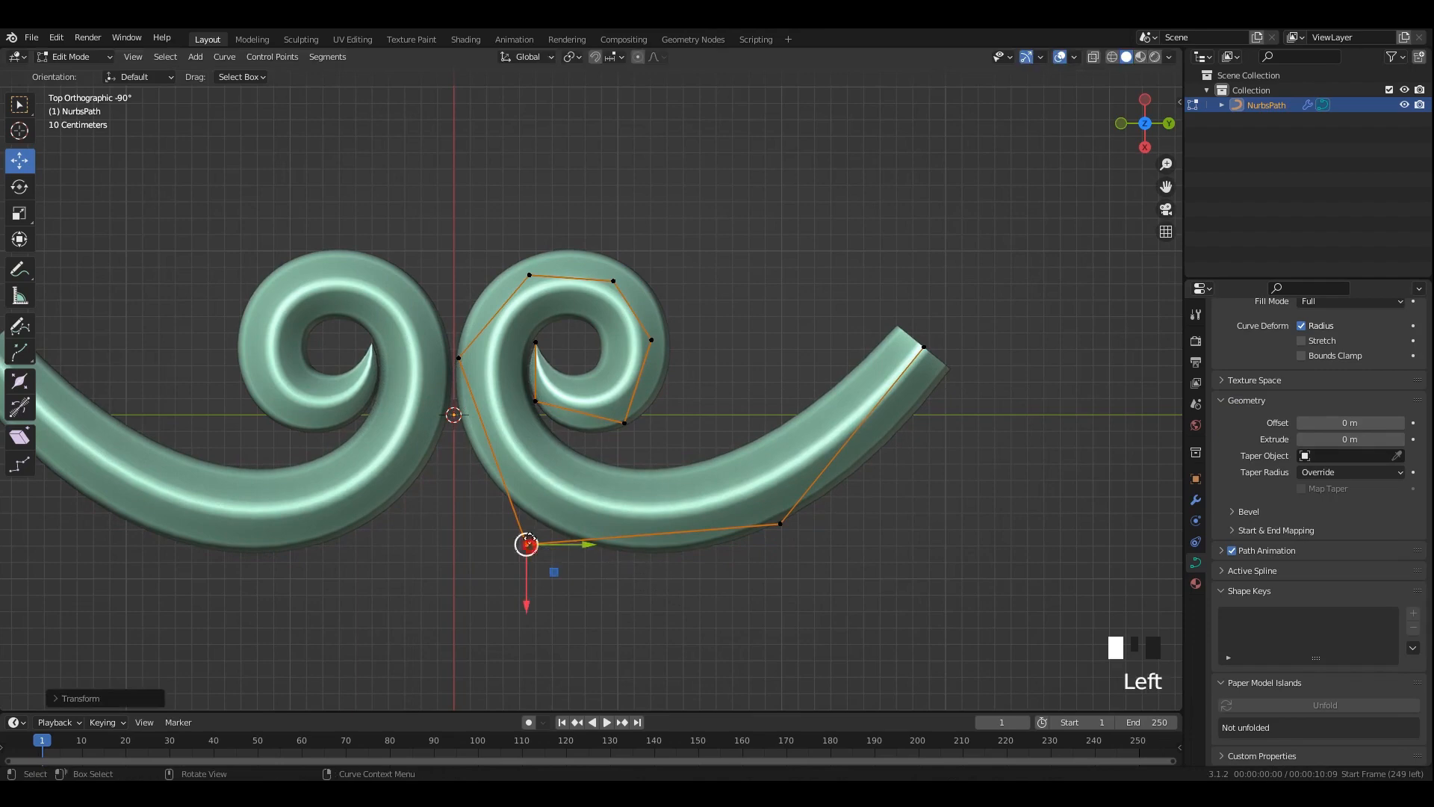
drag(527, 545, 530, 532)
Adjust the tube radius at the lower outer control point.
click(782, 526)
key(s)
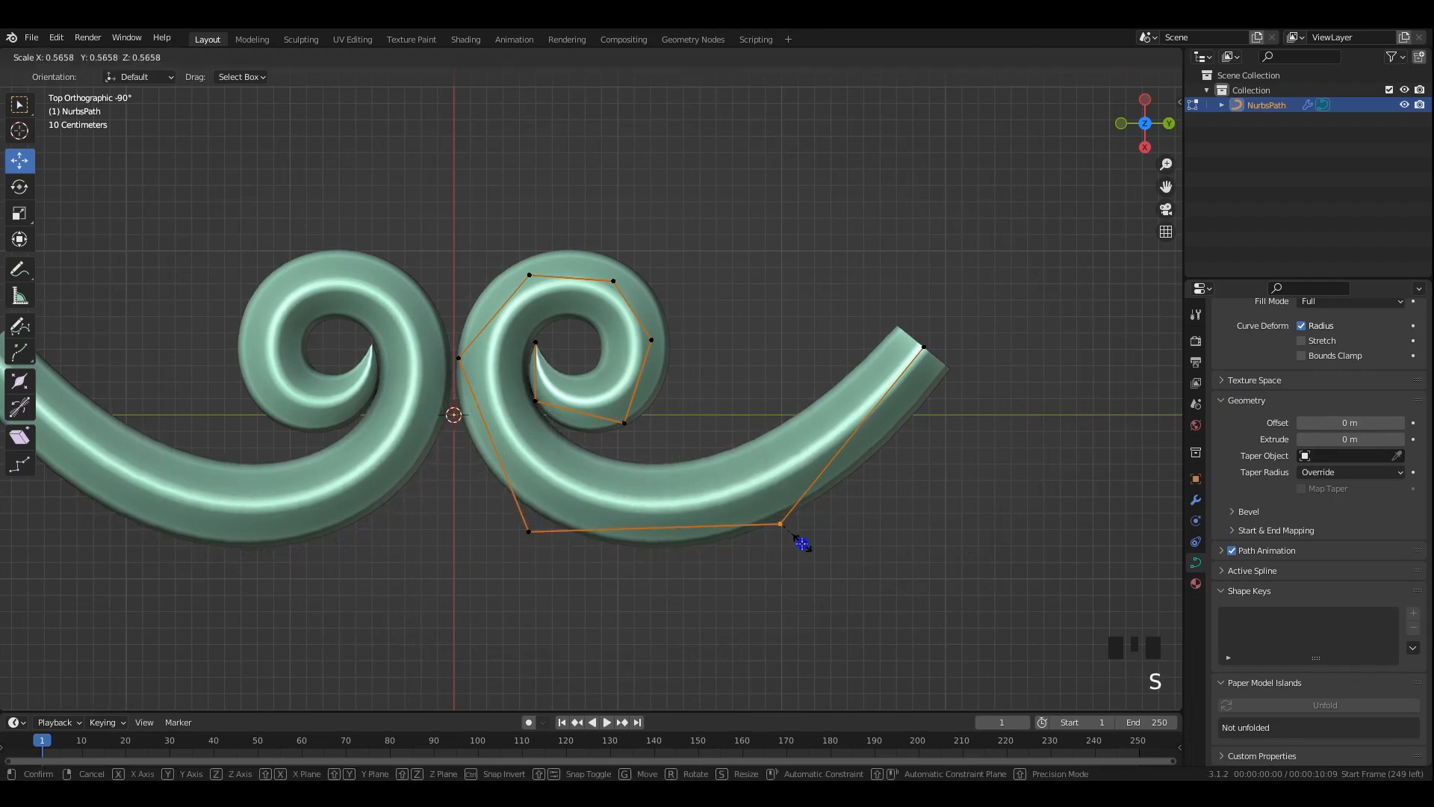
right_click(804, 544)
key(alt+s)
click(863, 565)
Pull the curve's open end point slightly inward and adjust its radius.
shift+middle_drag(881, 475, 793, 563)
drag(986, 339, 819, 515)
drag(837, 431, 810, 442)
scroll(810, 442, down, 3)
scroll(769, 489, up, 1)
key(alt+s)
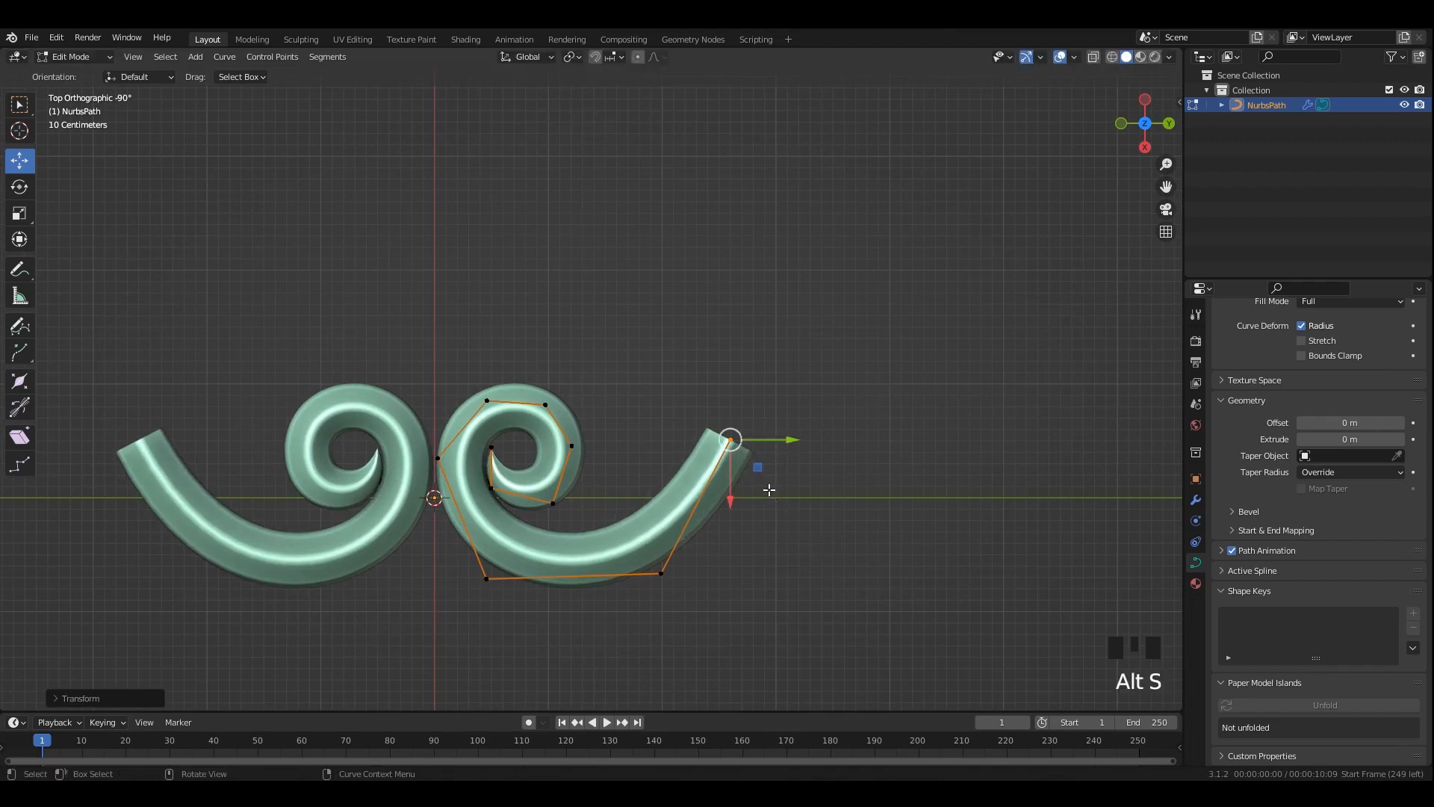
Extrude the open end four times to continue the curve outward in an arch that hooks back downward.
key(e)
click(907, 457)
shift+middle_drag(903, 452, 824, 424)
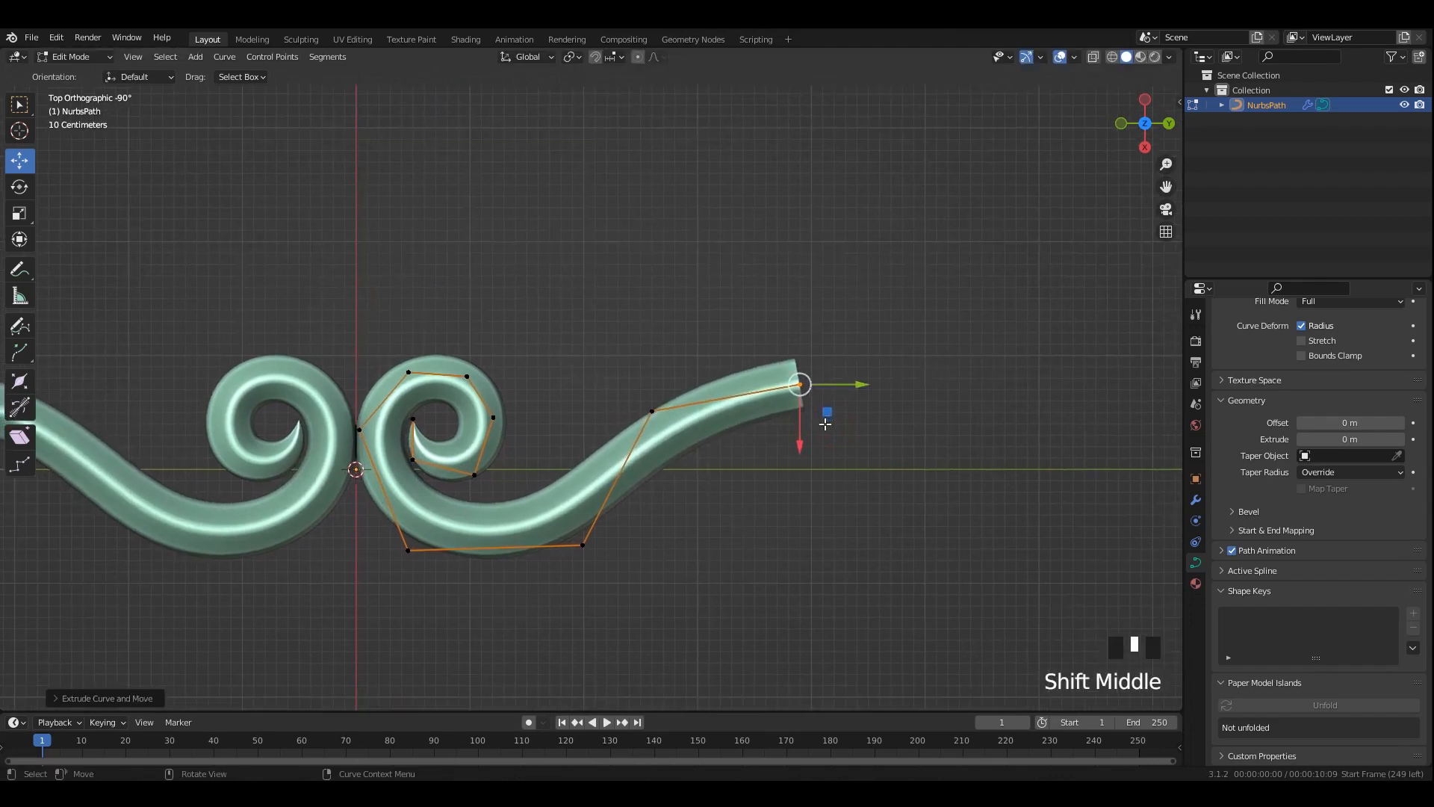
key(e)
click(959, 443)
shift+middle_drag(959, 443, 949, 414)
drag(948, 403, 988, 415)
key(e)
click(992, 523)
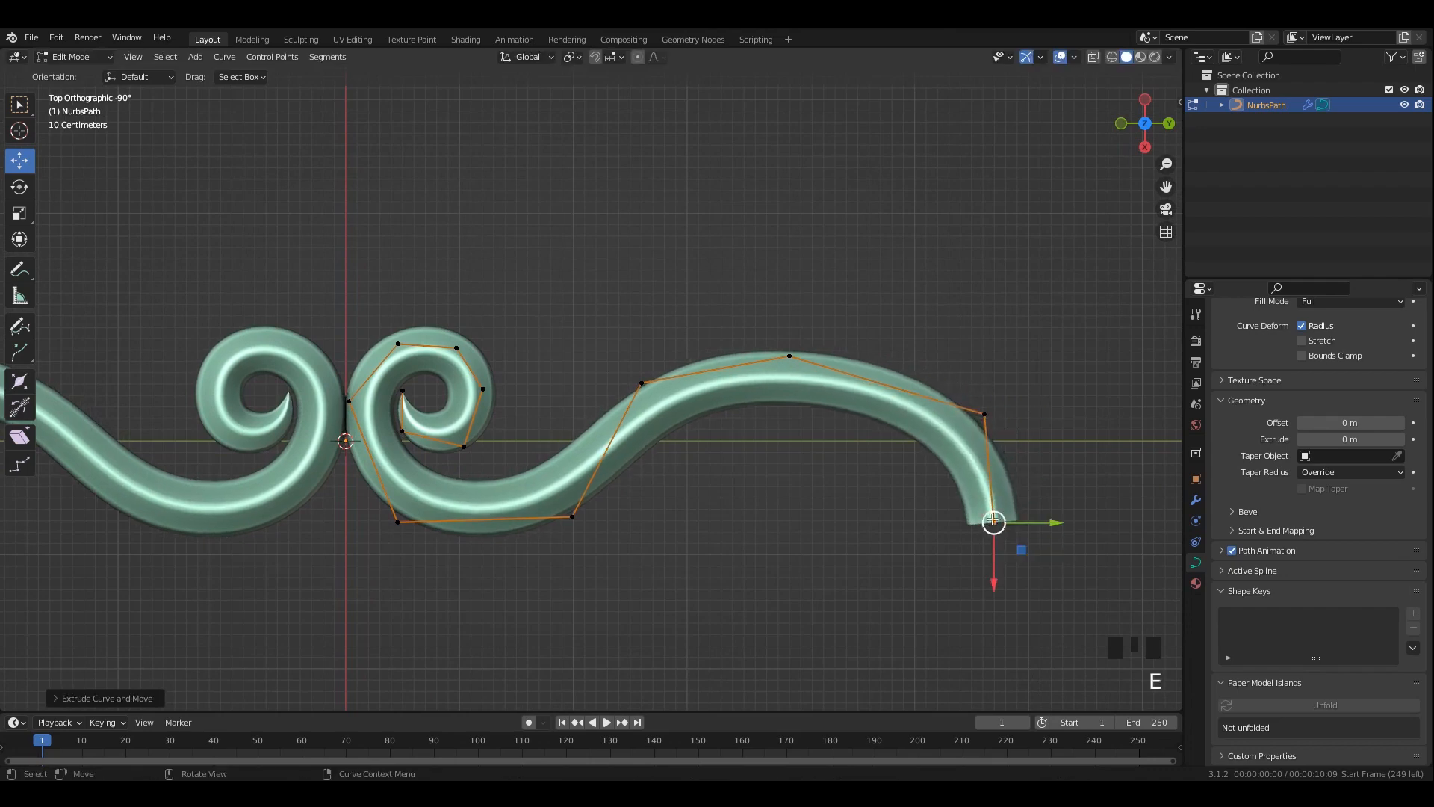
key(e)
click(968, 594)
Shrink the radius at the hook's end point to a sharp tip and move the tip inward.
key(alt+s)
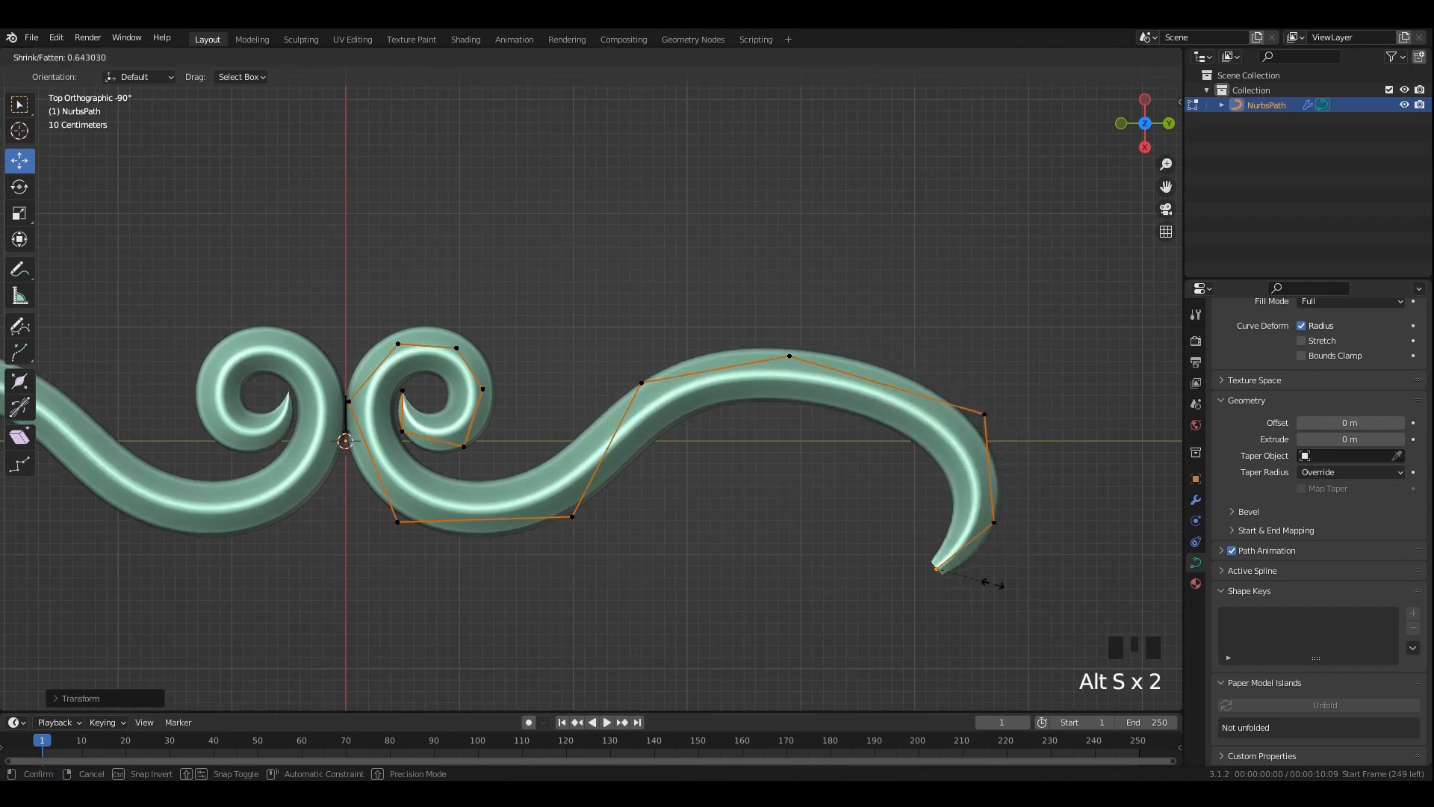
key(Return)
key(Tab)
key(Tab)
drag(937, 569, 903, 562)
click(1078, 455)
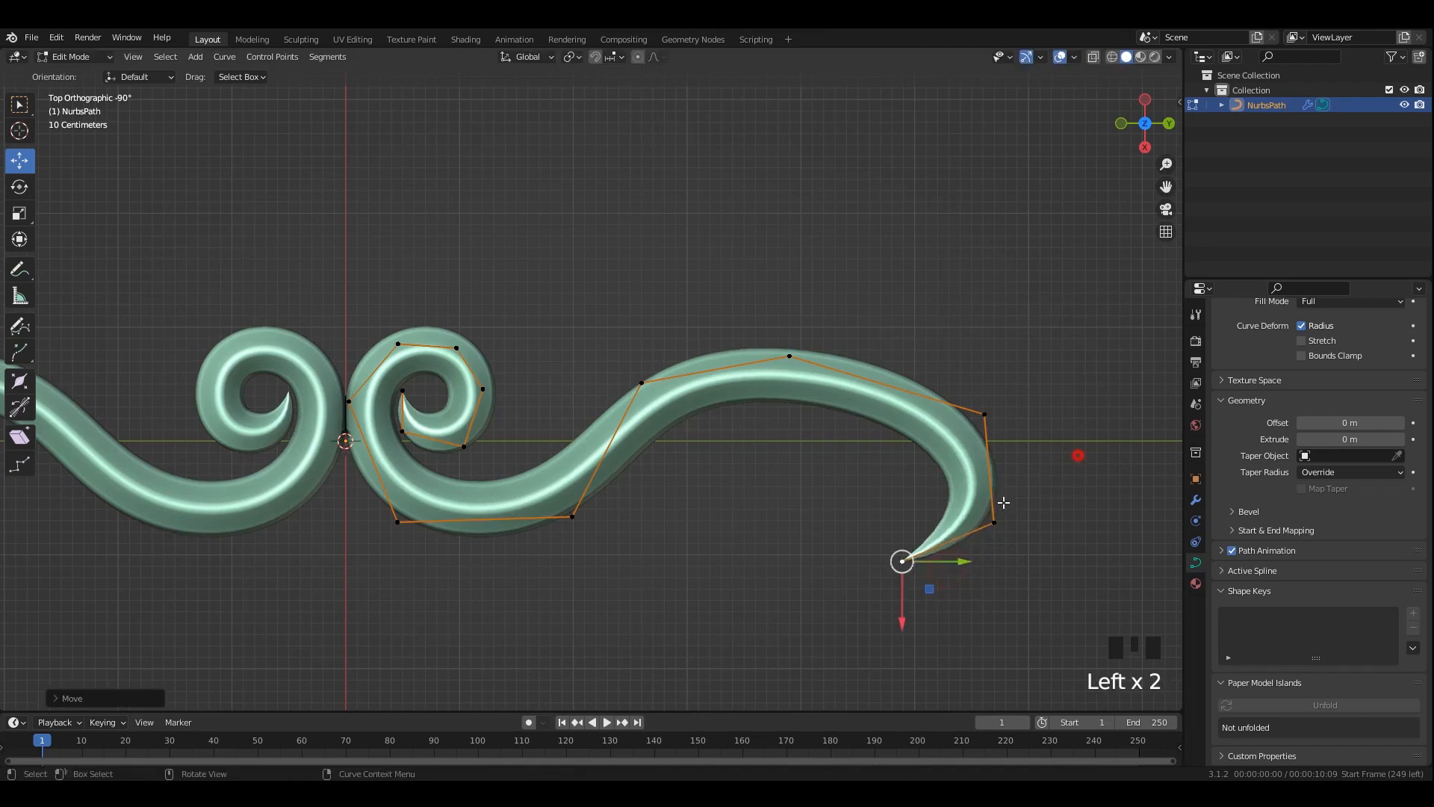
Move the two control points on the hook's outer bend inward.
drag(1022, 555, 966, 499)
drag(996, 524, 949, 517)
drag(1025, 368, 942, 444)
drag(985, 414, 968, 419)
Reshape the arch by repositioning its crest and slope control points, and nudge the lower outer point.
drag(900, 291, 749, 374)
drag(781, 365, 914, 336)
drag(765, 349, 629, 423)
drag(650, 389, 703, 403)
drag(624, 478, 572, 520)
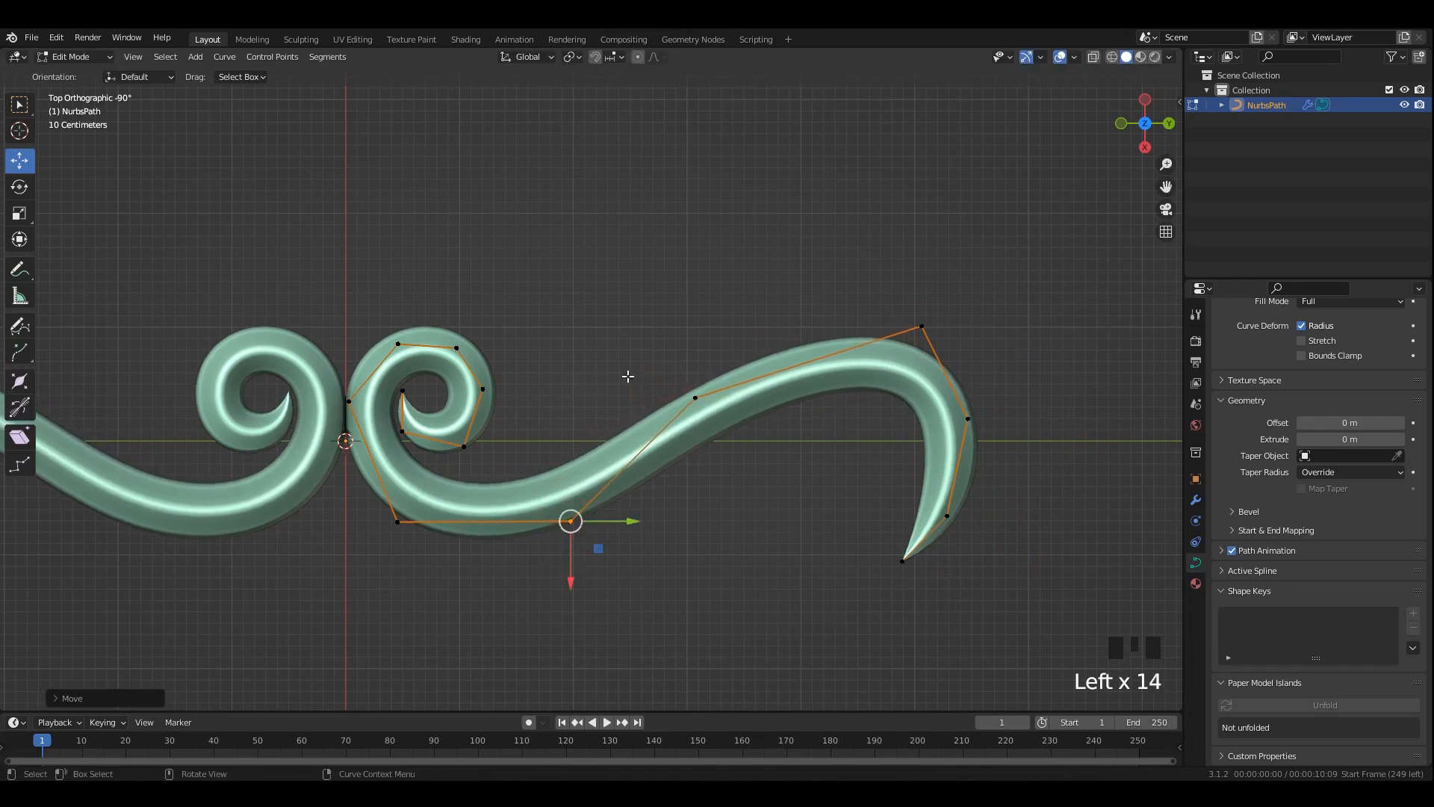
drag(638, 355, 662, 390)
drag(811, 257, 977, 360)
drag(938, 330, 850, 331)
Shorten the hook by raising the tip and the control point before it.
drag(1024, 377, 966, 426)
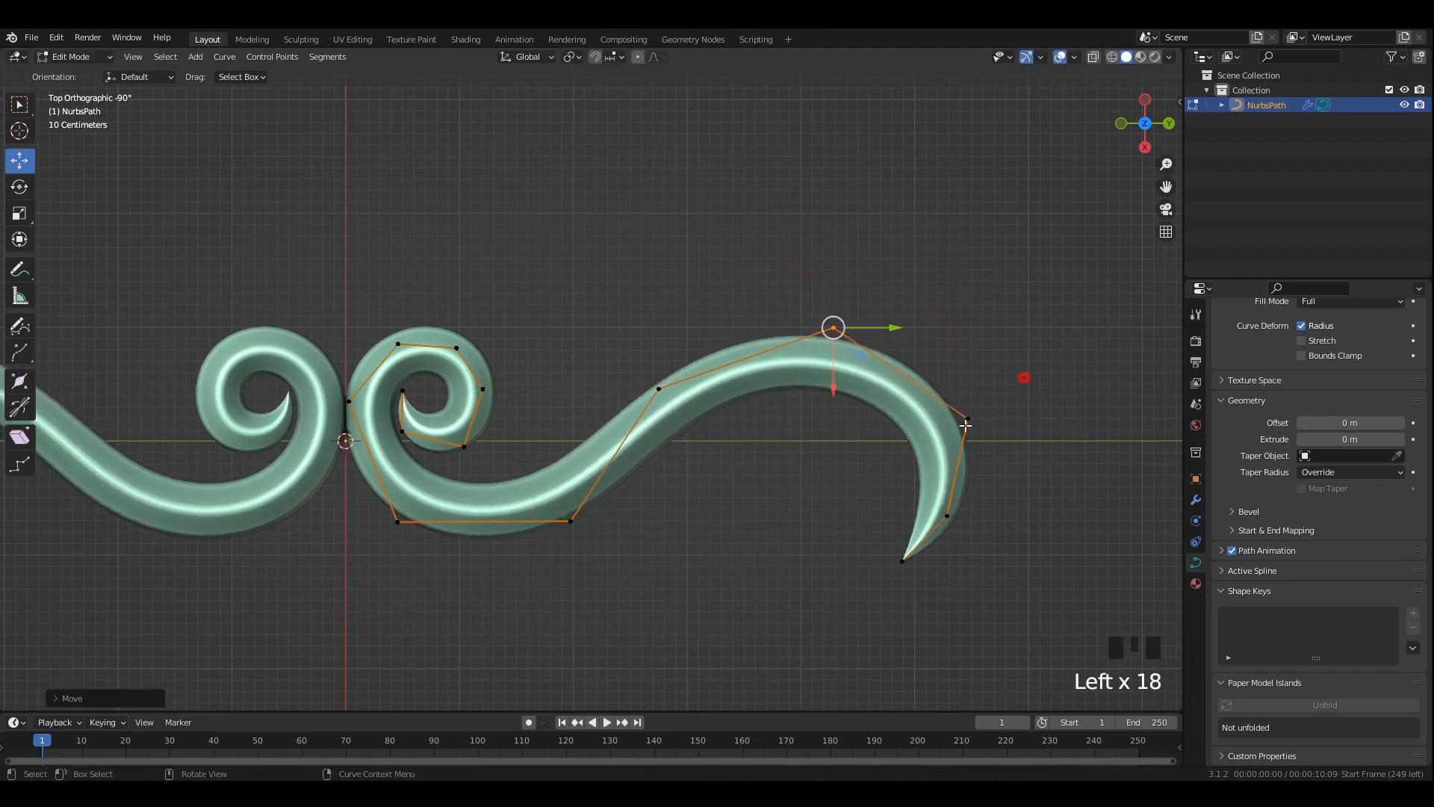
drag(903, 566, 905, 511)
drag(1017, 478, 918, 558)
mouse_move(948, 517)
mouse_down()
mouse_move(967, 487)
mouse_move(941, 514)
mouse_up()
click(916, 499)
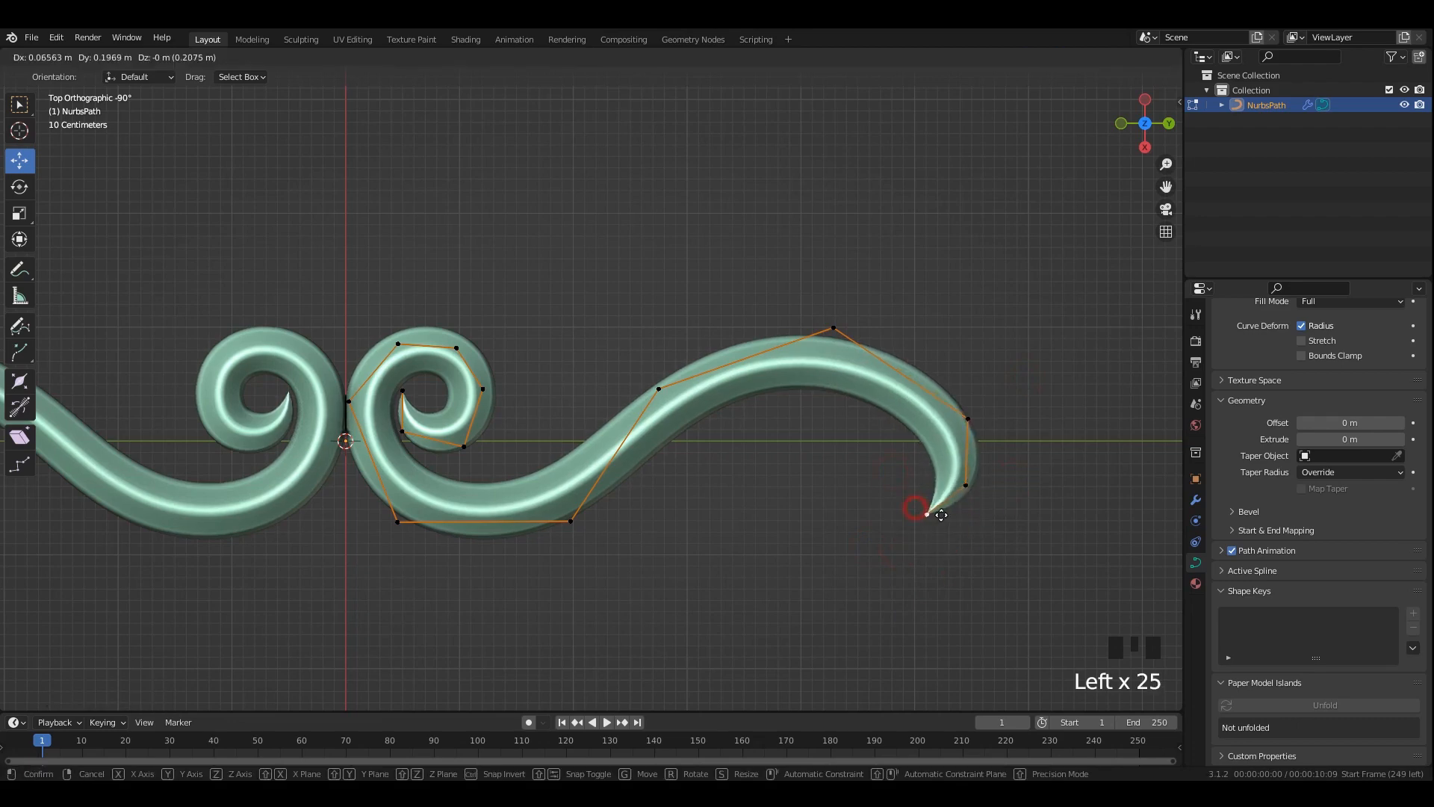
click(942, 507)
Move the hook's last three control points outward and rotate them together.
shift+drag(1025, 566, 896, 453)
drag(954, 479, 977, 471)
key(r)
click(1059, 518)
click(1058, 518)
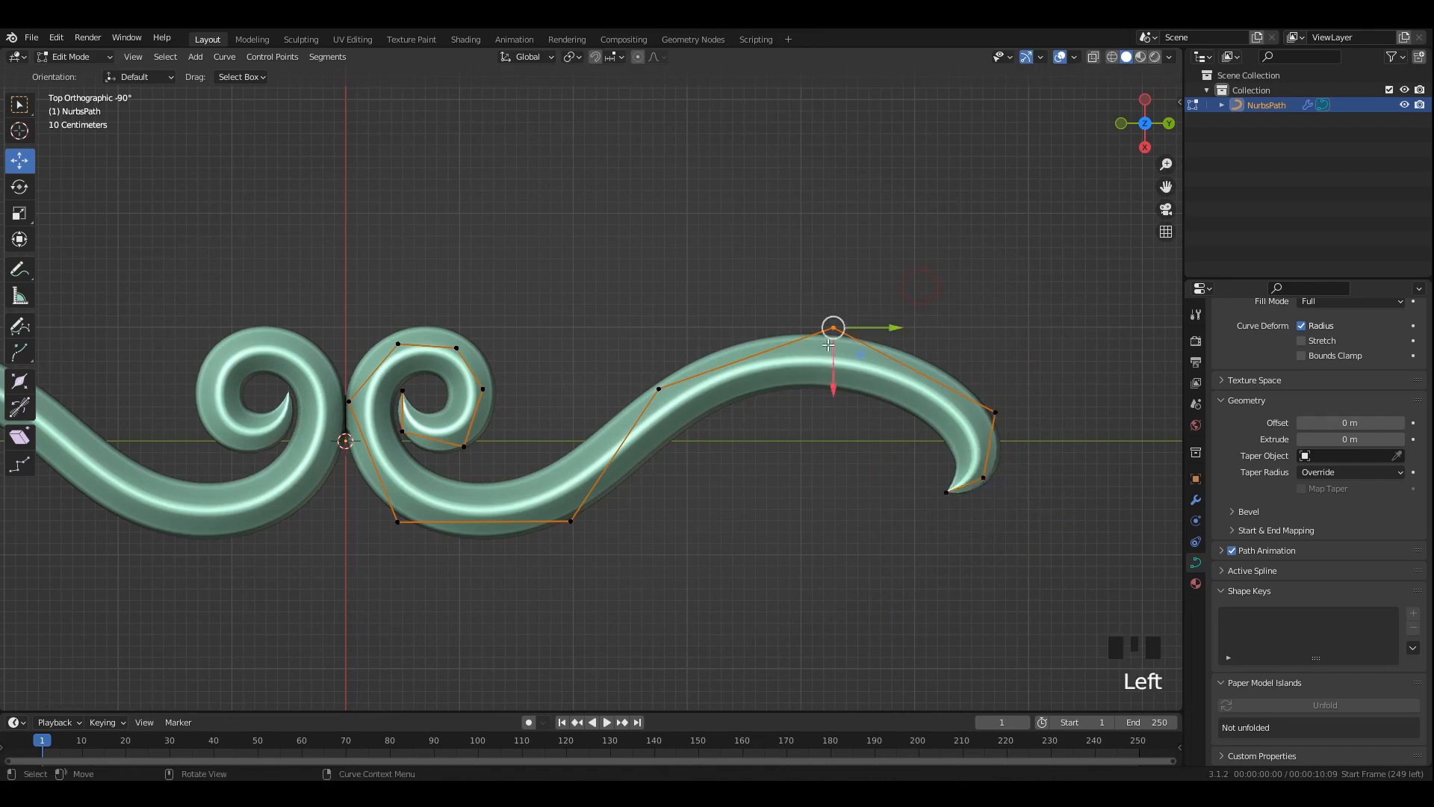
Raise the arch's crest point outward and shift the slope point slightly outward and down.
drag(832, 330, 863, 298)
click(659, 389)
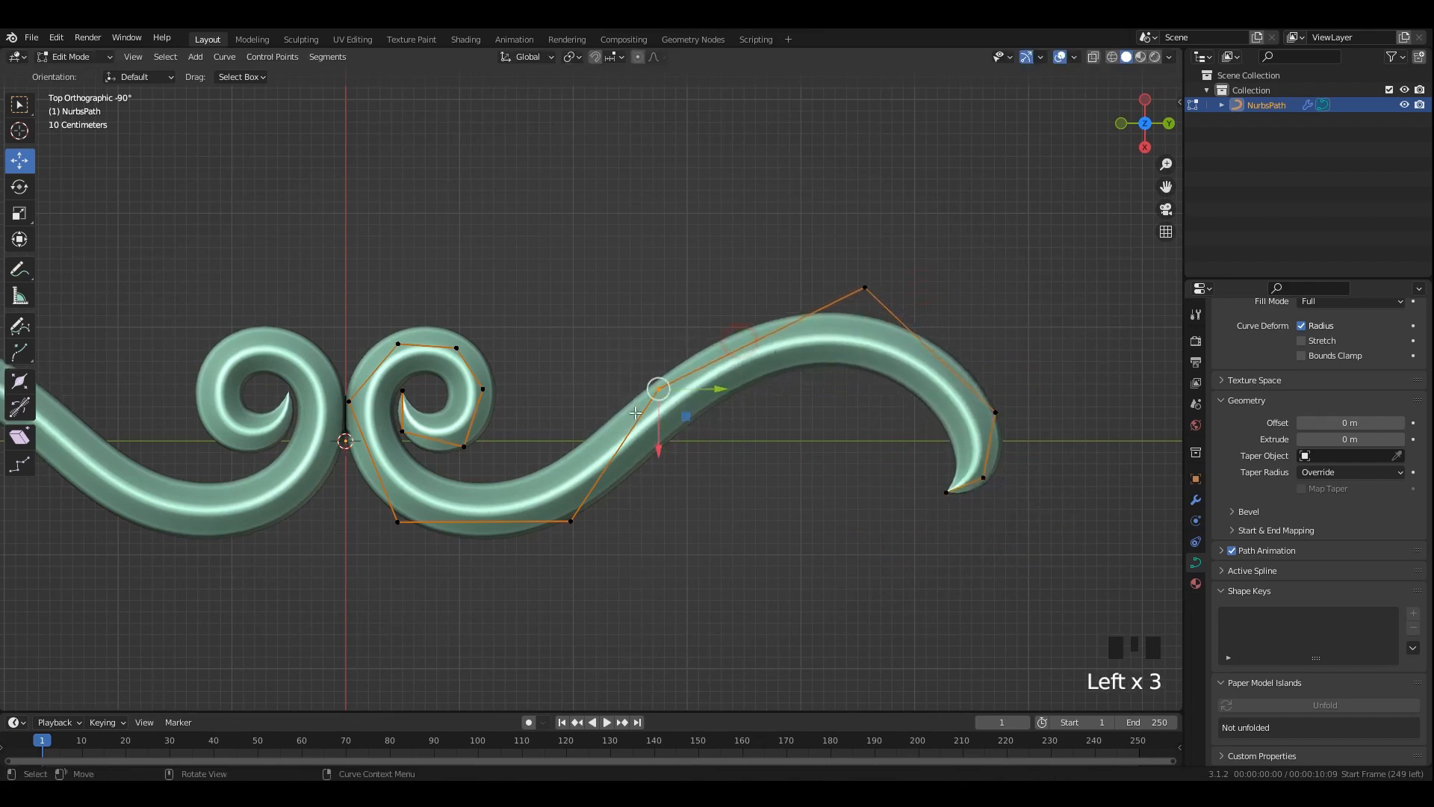
mouse_move(659, 390)
mouse_down()
mouse_move(648, 397)
mouse_move(666, 395)
mouse_up()
Widen the hook by moving its outer bend point outward and raising the last two points.
click(995, 413)
drag(995, 412, 1017, 401)
drag(974, 464, 1011, 497)
drag(984, 478, 934, 471)
click(947, 499)
drag(1021, 456, 949, 508)
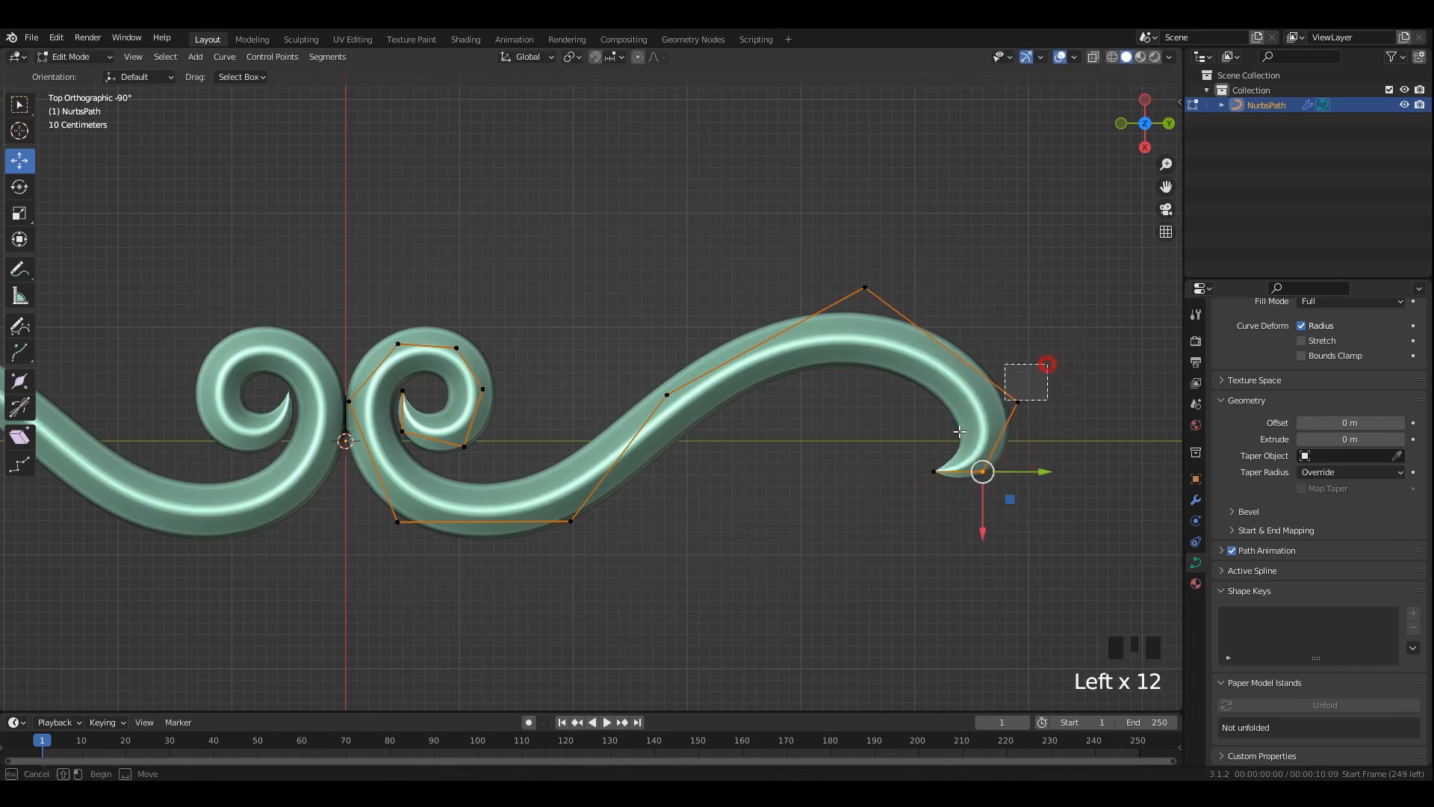
Subdivide the segment between the crest and the outer bend, and move the added point outward to round the shoulder.
right_click(962, 342)
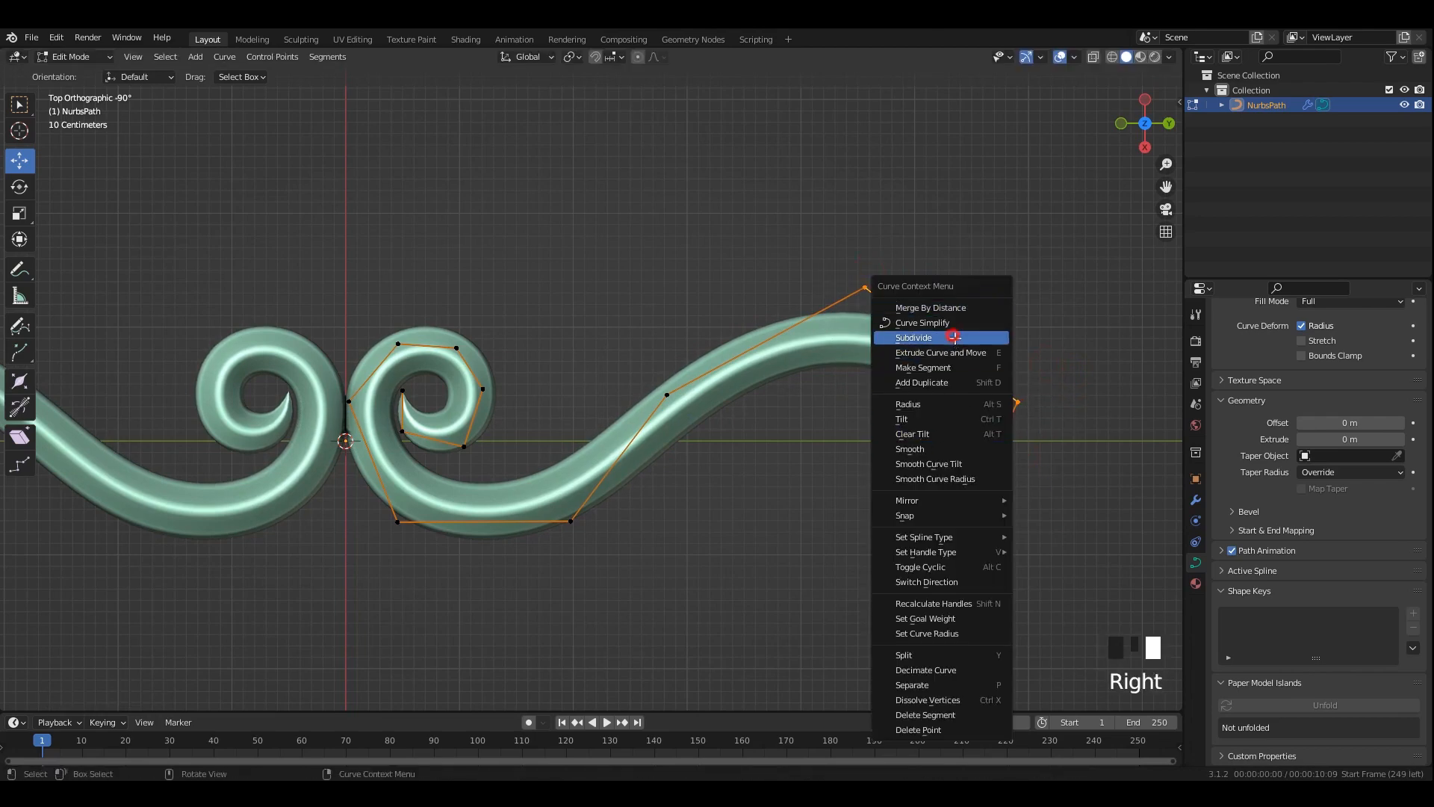
click(955, 337)
drag(928, 366, 1033, 277)
drag(952, 338, 979, 318)
Smooth the rising sweep by repositioning the crest, slope and lower outer points, and adjust the slope point's radius.
drag(861, 287, 876, 300)
drag(729, 346, 654, 426)
drag(677, 405, 704, 424)
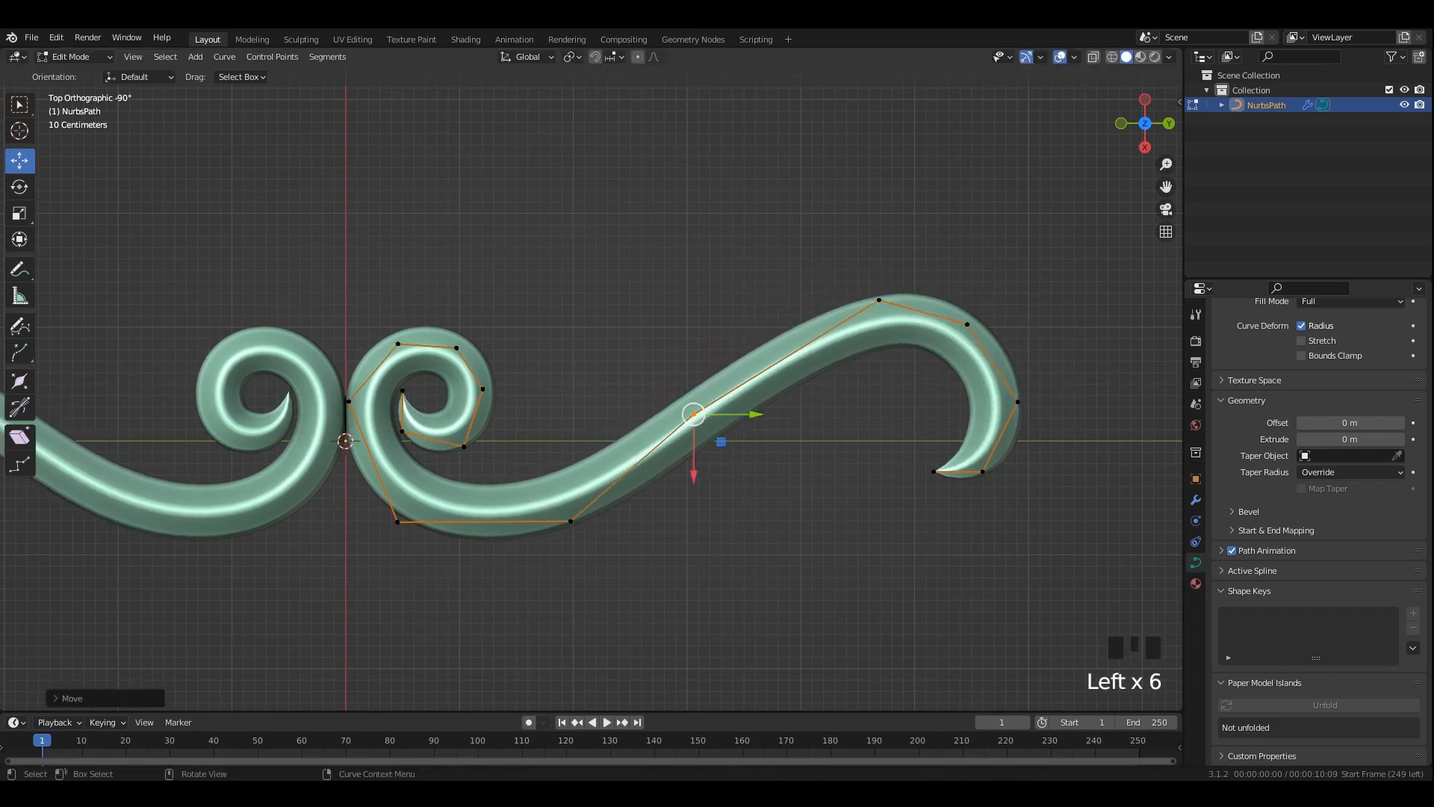
key(alt+s)
drag(532, 558, 532, 558)
drag(570, 521, 571, 513)
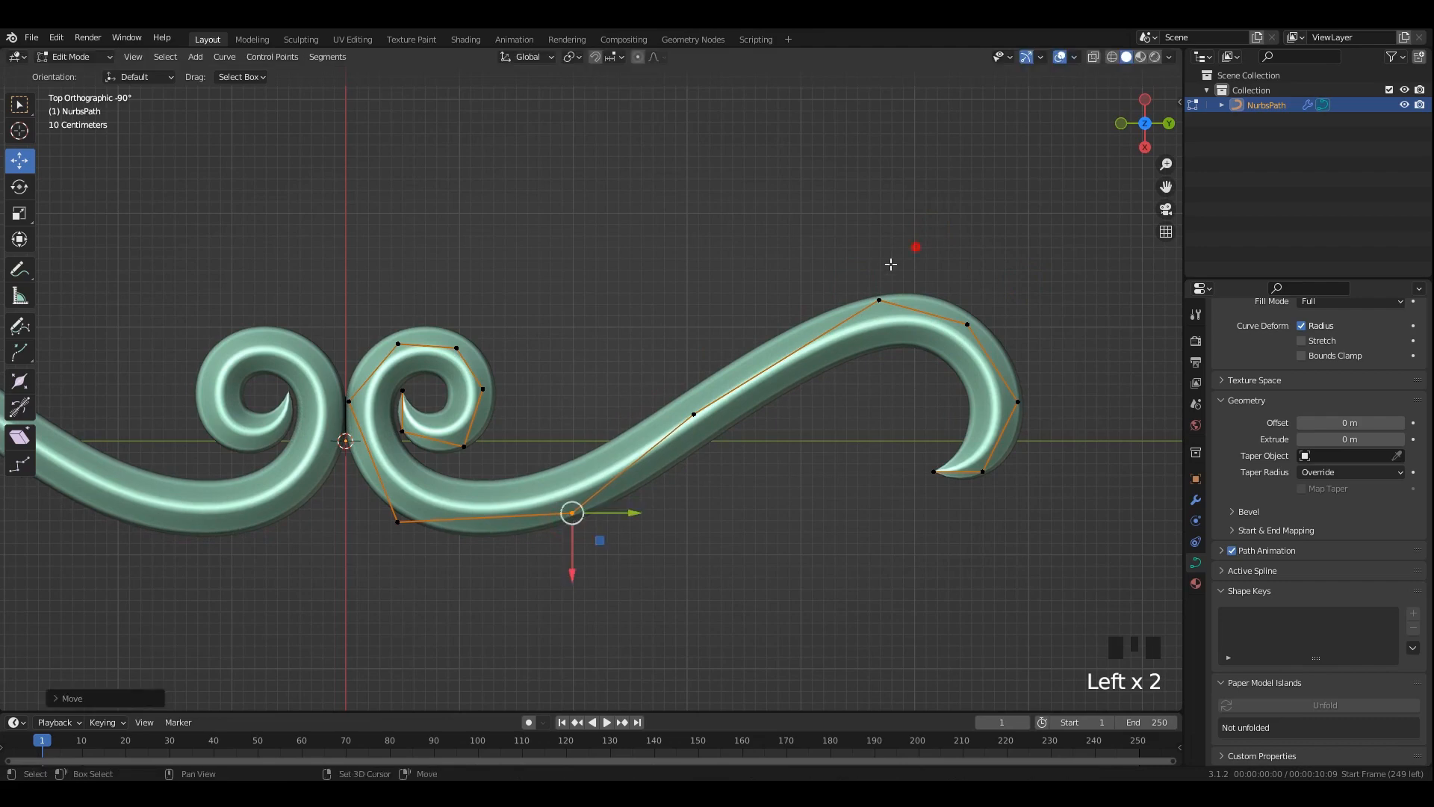
drag(881, 300, 876, 324)
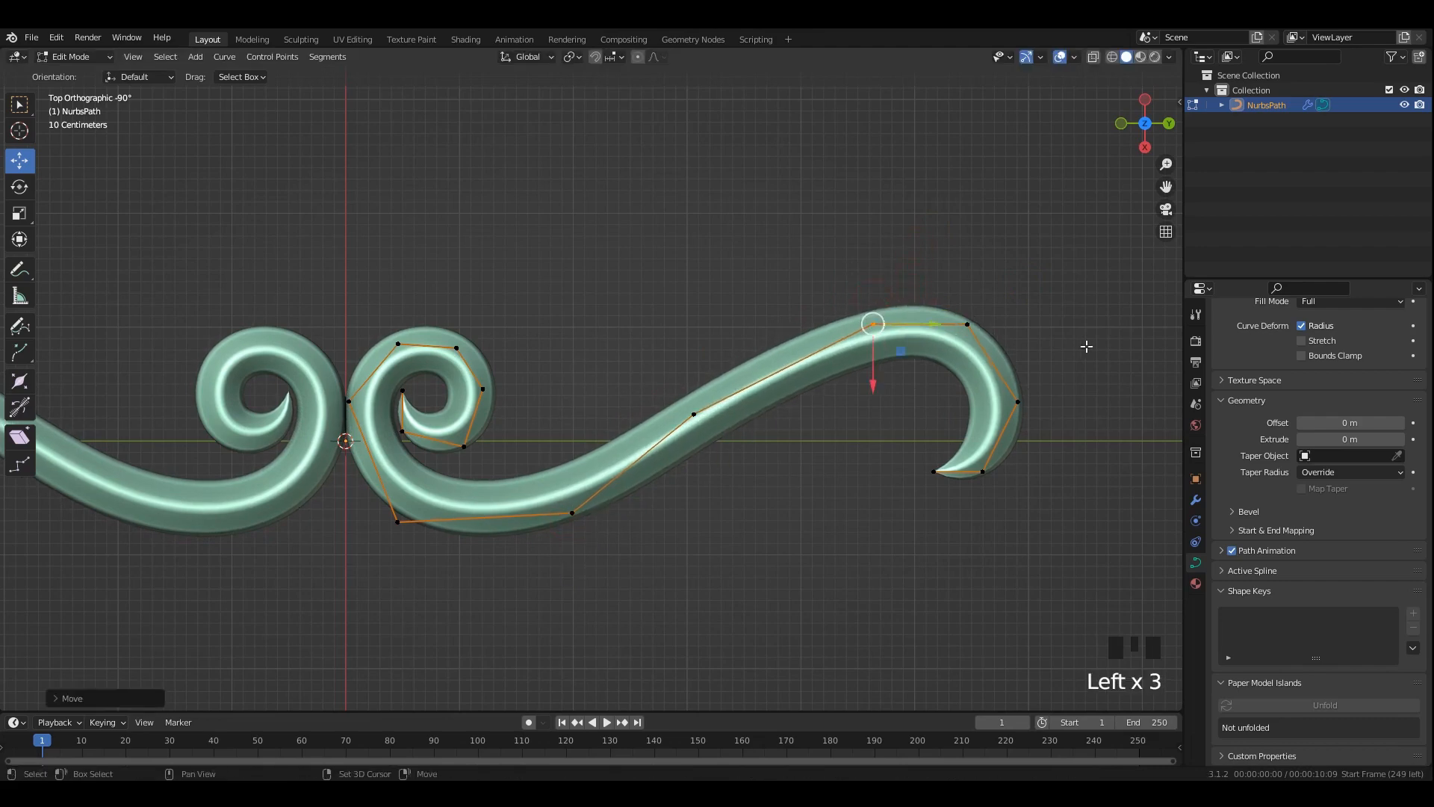
Try moving the hook's shoulder point outward, and undo the move.
shift+middle_drag(1086, 346, 1029, 337)
drag(1030, 231, 854, 353)
drag(912, 318, 932, 331)
shift+middle_drag(986, 389, 934, 368)
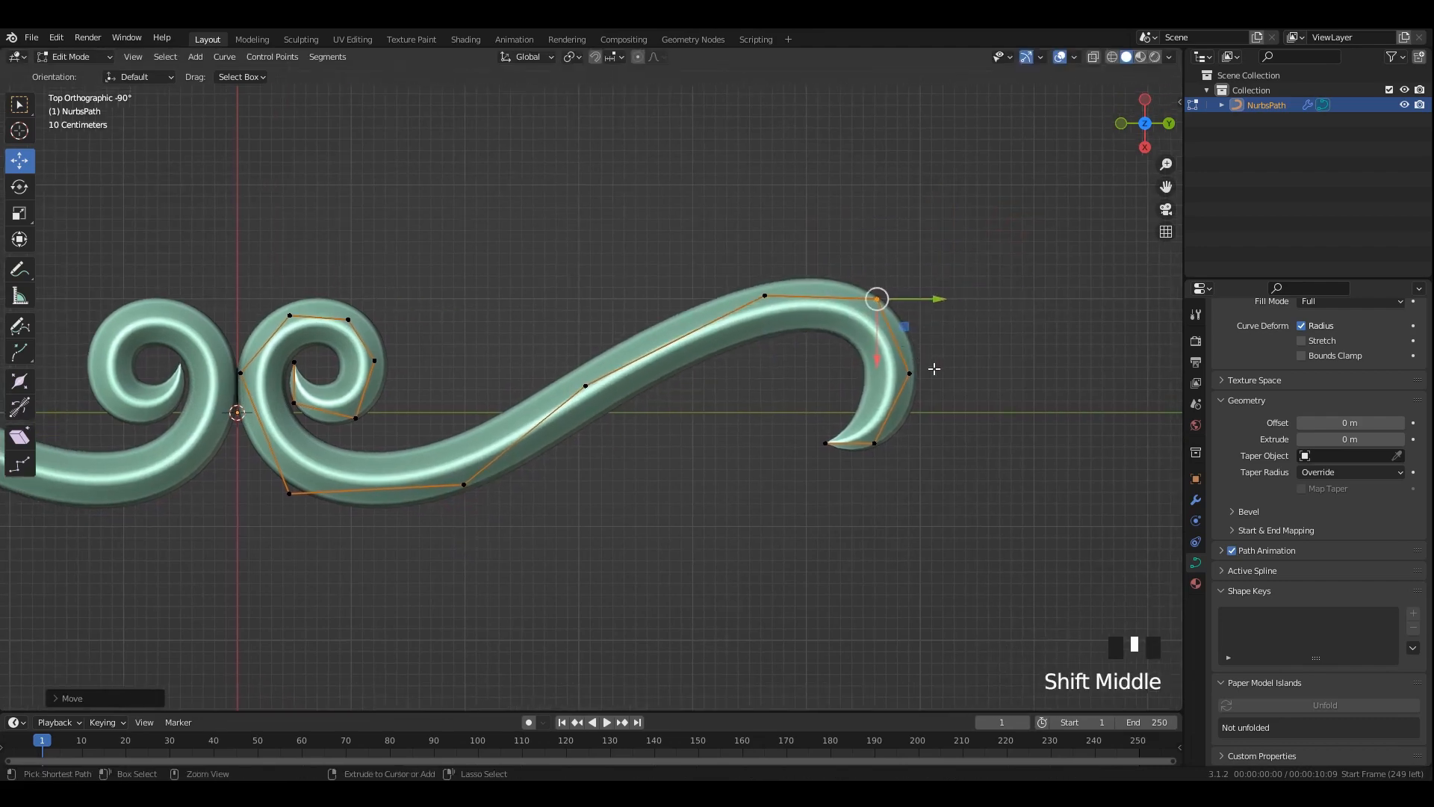
key(ctrl+z)
Round the hook by raising its outer bend point, the tip and the control point between them.
drag(995, 360, 888, 387)
drag(908, 375, 906, 360)
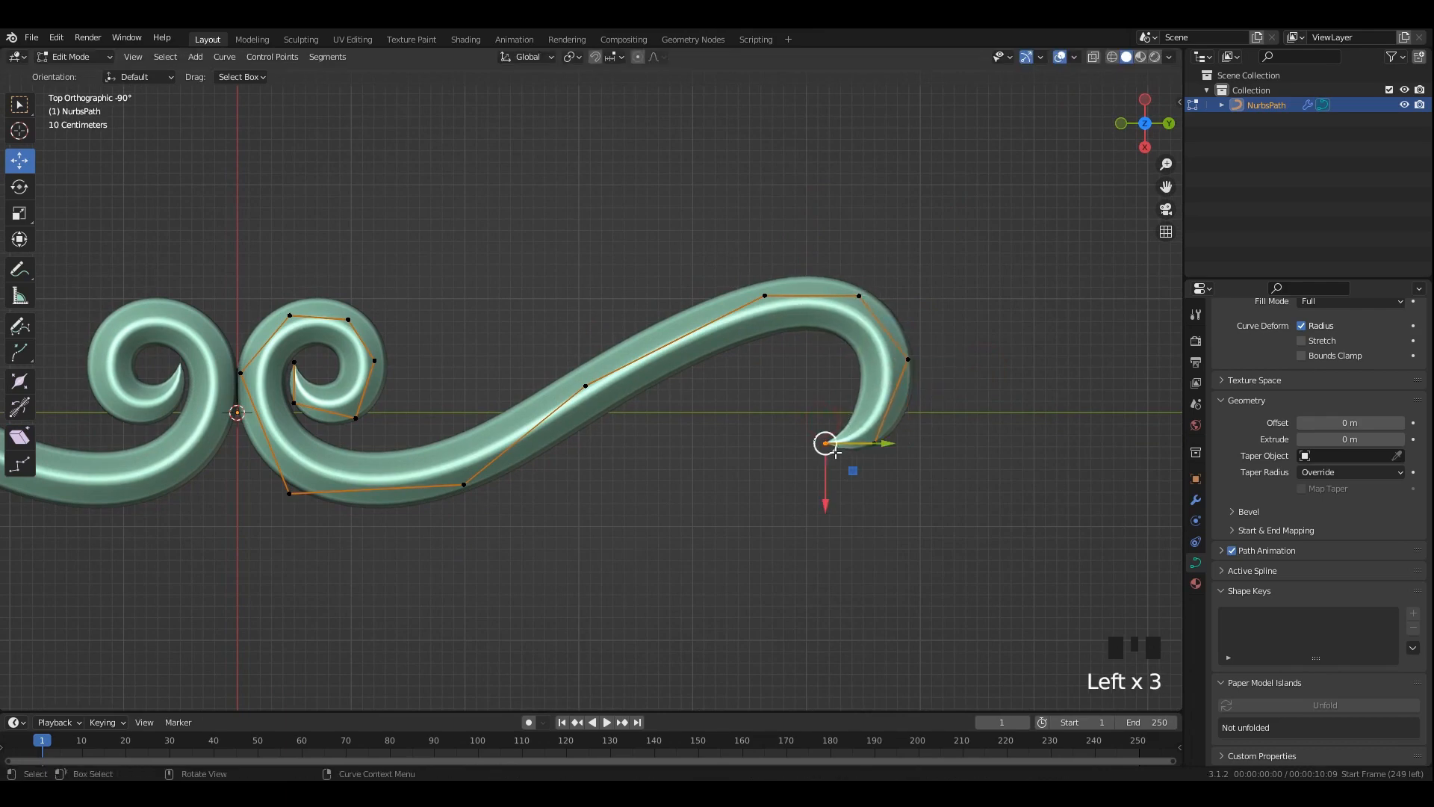
drag(835, 453, 830, 446)
drag(959, 413, 854, 472)
drag(877, 445, 883, 433)
drag(970, 329, 880, 383)
drag(912, 364, 914, 360)
Lengthen the lower sweep by moving the slope point and the lower outer point outward and down.
drag(814, 247, 728, 357)
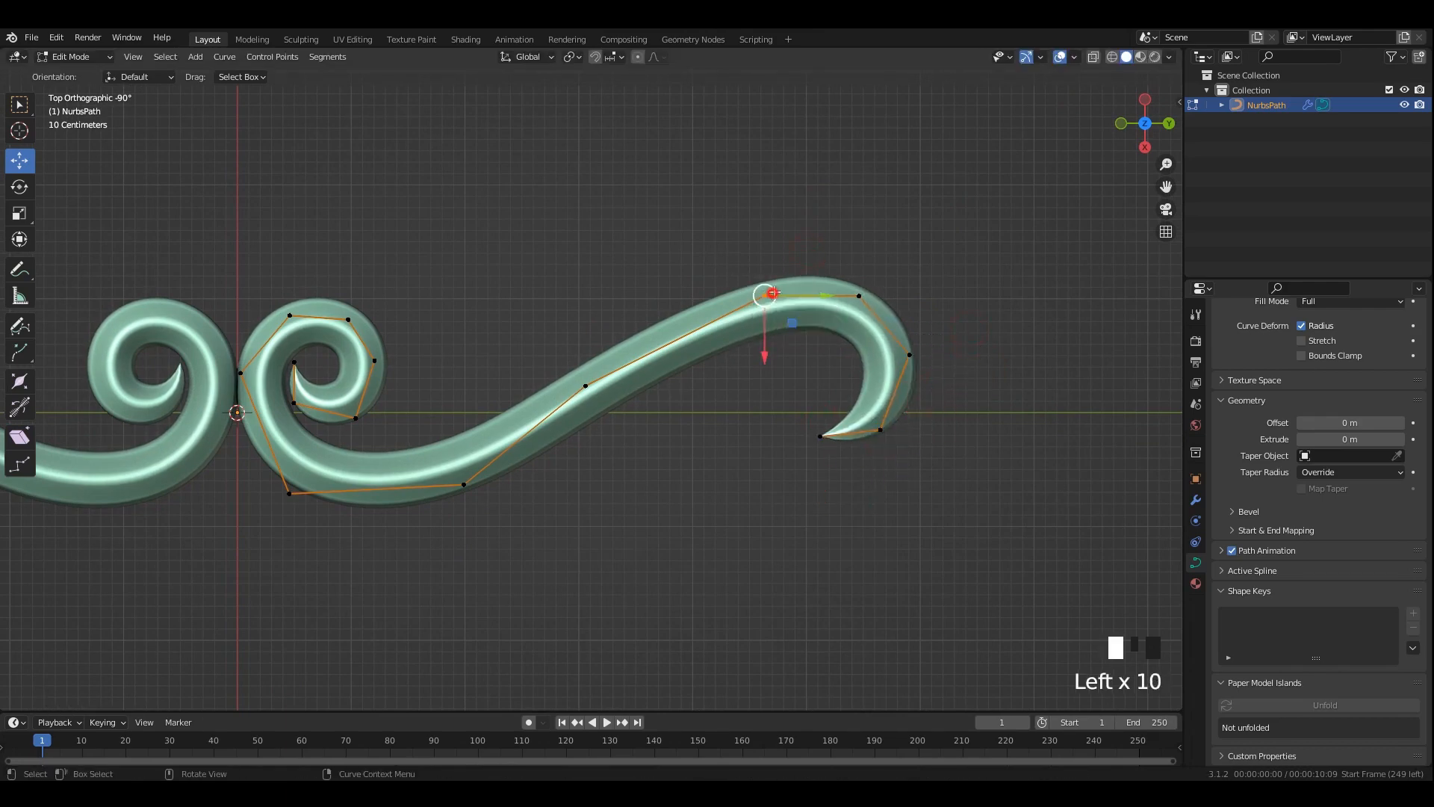
click(586, 386)
drag(585, 385, 668, 454)
click(464, 485)
drag(464, 486, 504, 502)
Even out the sweep by raising the lower inner point, lowering the crest and nudging the points between them.
drag(387, 451, 254, 521)
drag(290, 493, 295, 477)
drag(487, 439, 548, 529)
drag(505, 501, 503, 507)
drag(590, 407, 650, 439)
drag(826, 245, 720, 322)
drag(775, 297, 773, 314)
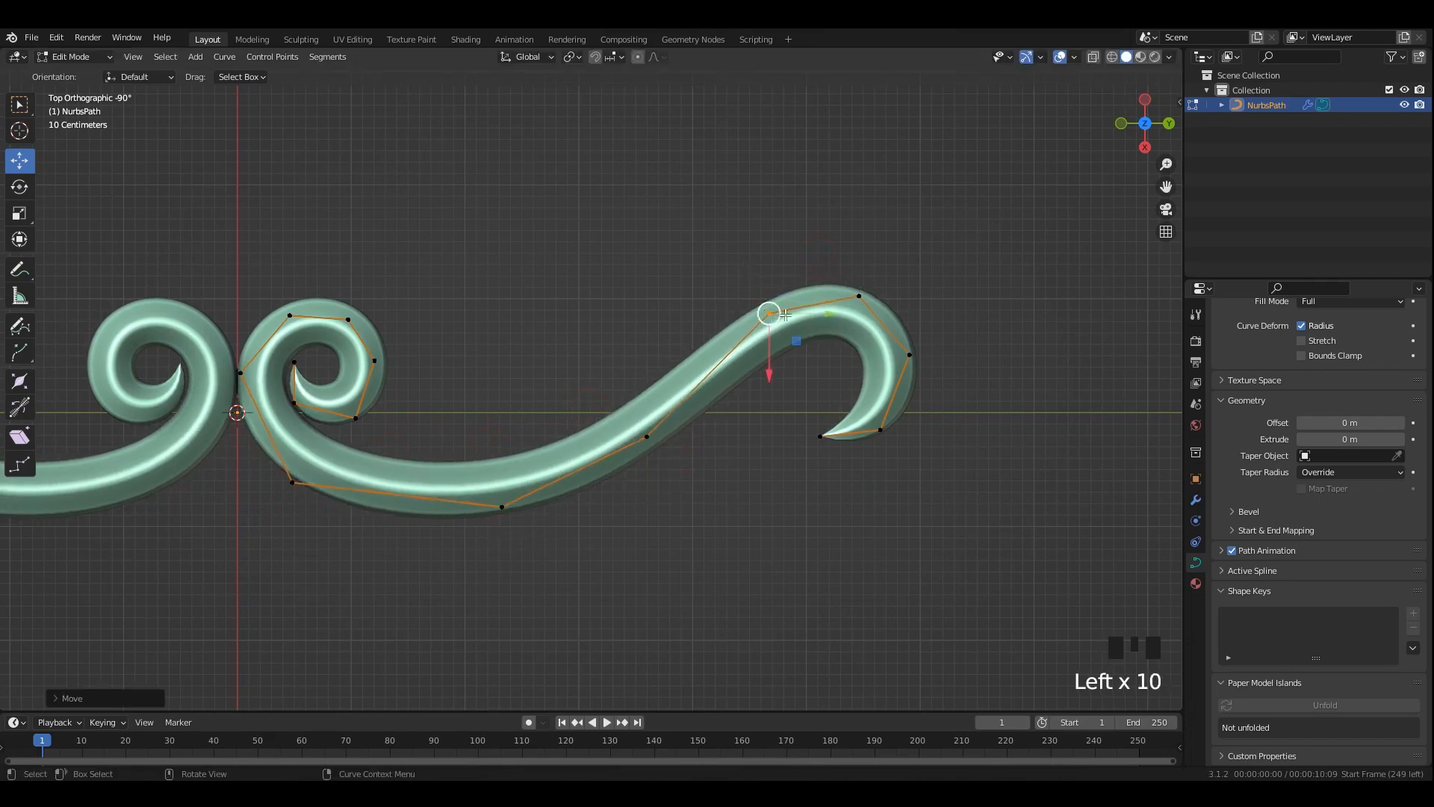
Refine the hook's curvature by adjusting its crest, shoulder and outer bend control points.
scroll(785, 314, down, 1)
key(Tab)
key(Tab)
scroll(822, 299, up, 2)
shift+middle_drag(926, 231, 782, 281)
drag(826, 270, 743, 342)
drag(777, 312, 775, 323)
drag(715, 289, 658, 341)
drag(789, 319, 783, 321)
click(830, 391)
drag(832, 391, 842, 406)
Fatten the tube across the hook's last five control points.
drag(959, 372, 648, 613)
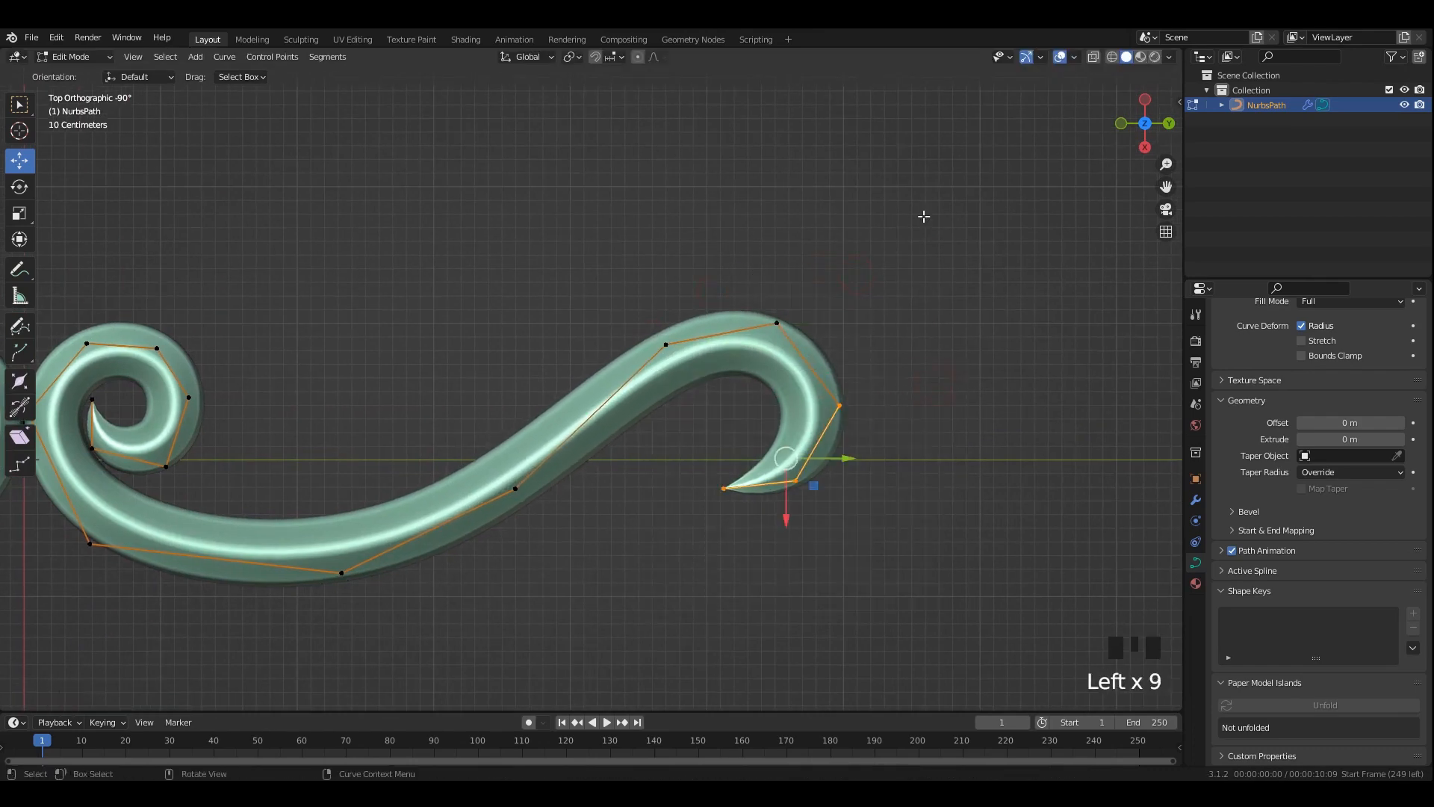
key(alt+s)
click(661, 609)
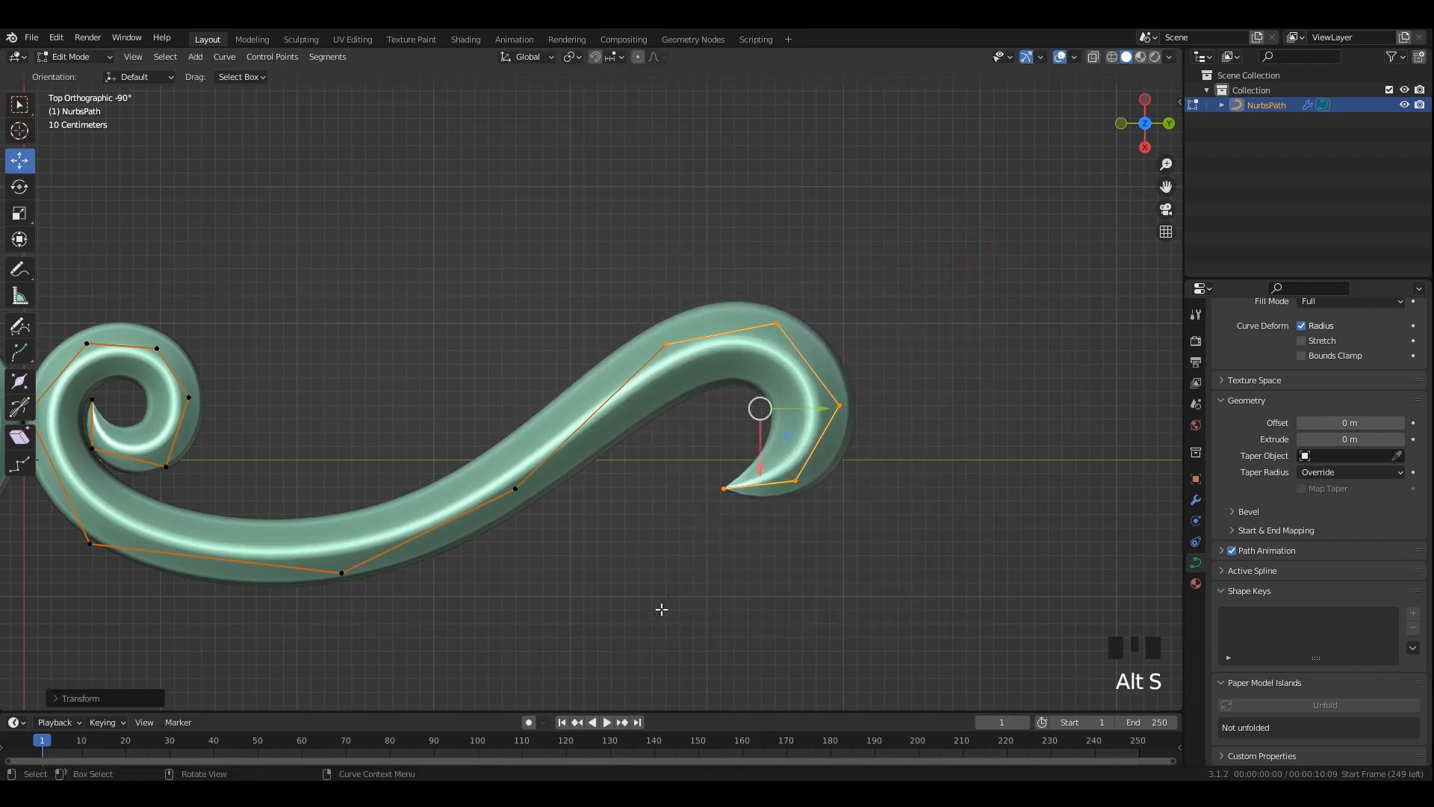
Fine-tune the crest point's position, undoing a trial move of the shoulder point.
drag(644, 380, 643, 382)
drag(665, 344, 676, 342)
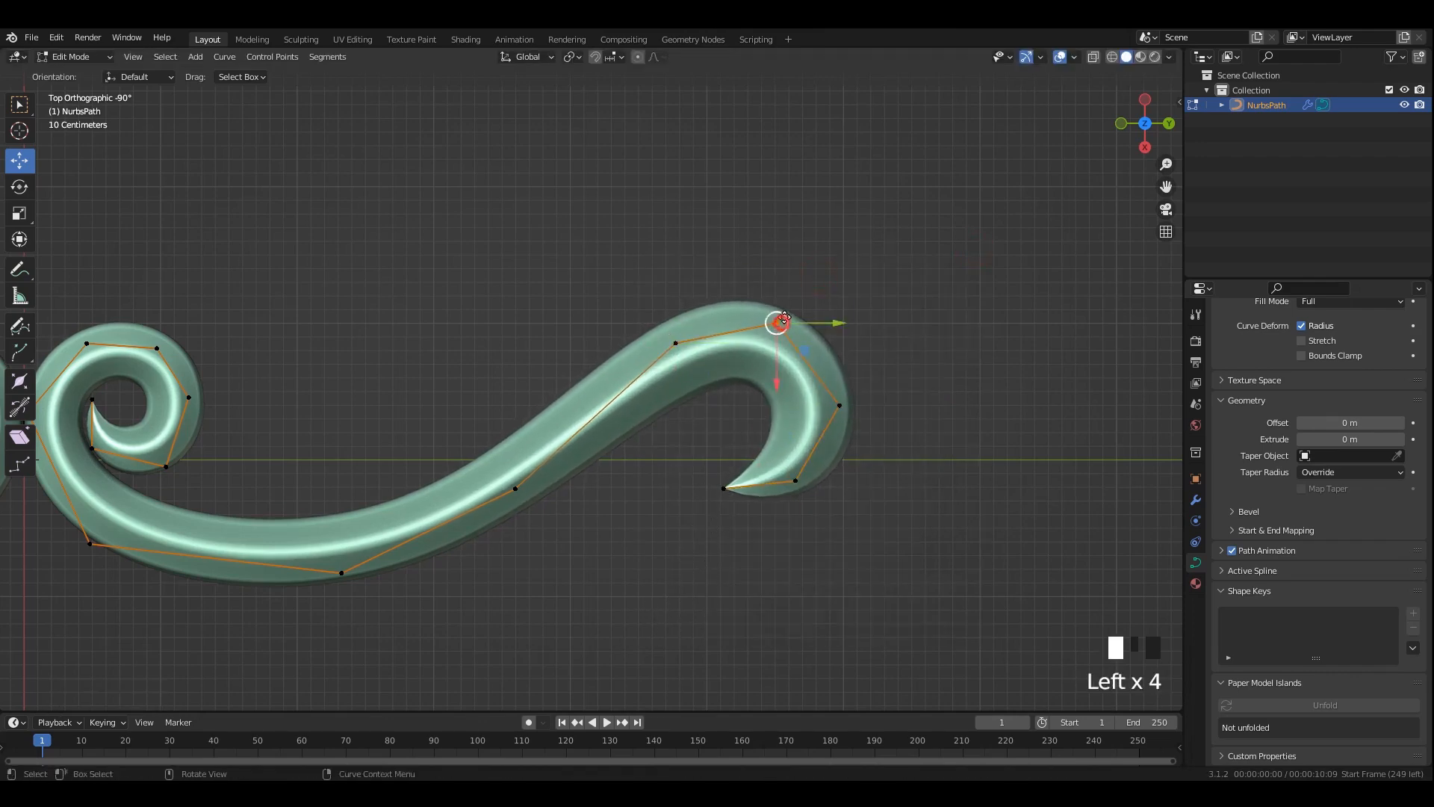
drag(783, 317, 782, 312)
key(ctrl+z)
click(675, 343)
drag(676, 344, 670, 342)
Try small adjustments to the slope, crest and shoulder points, undoing each one.
click(516, 488)
key(alt+s)
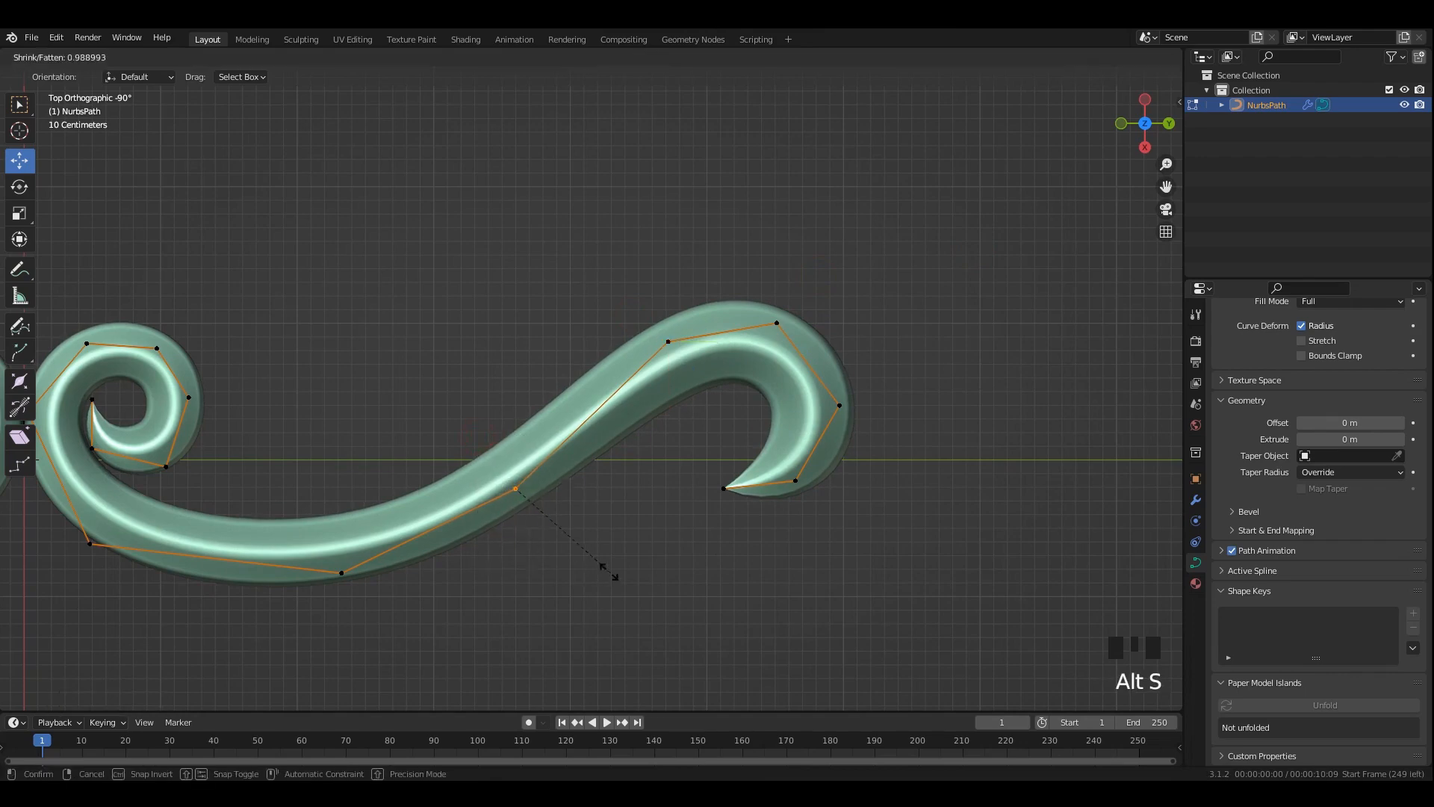
drag(515, 488, 539, 484)
key(ctrl+z)
drag(585, 281, 678, 393)
drag(668, 341, 651, 336)
key(ctrl+z)
drag(870, 234, 734, 376)
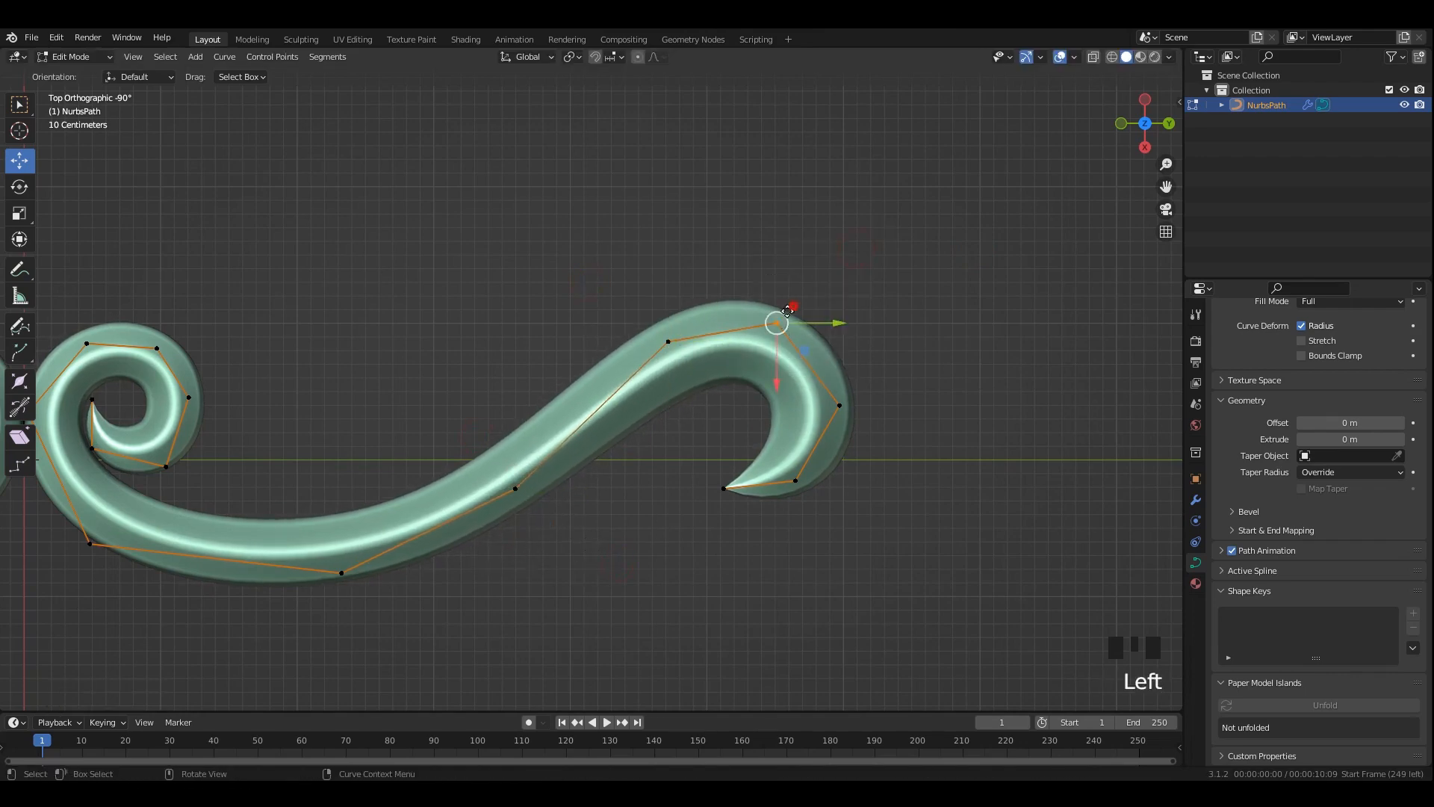
drag(776, 323, 770, 334)
key(ctrl+z)
Nudge the control point before the hook's tip slightly downward.
drag(958, 357, 844, 409)
drag(781, 471, 816, 505)
drag(796, 481, 797, 484)
drag(711, 457, 724, 496)
Return to Object Mode and deselect the curve to view the whole mirrored scroll.
scroll(868, 341, down, 5)
key(alt+z)
key(Tab)
click(869, 334)
shift+middle_drag(571, 357, 779, 394)
key(alt+z)
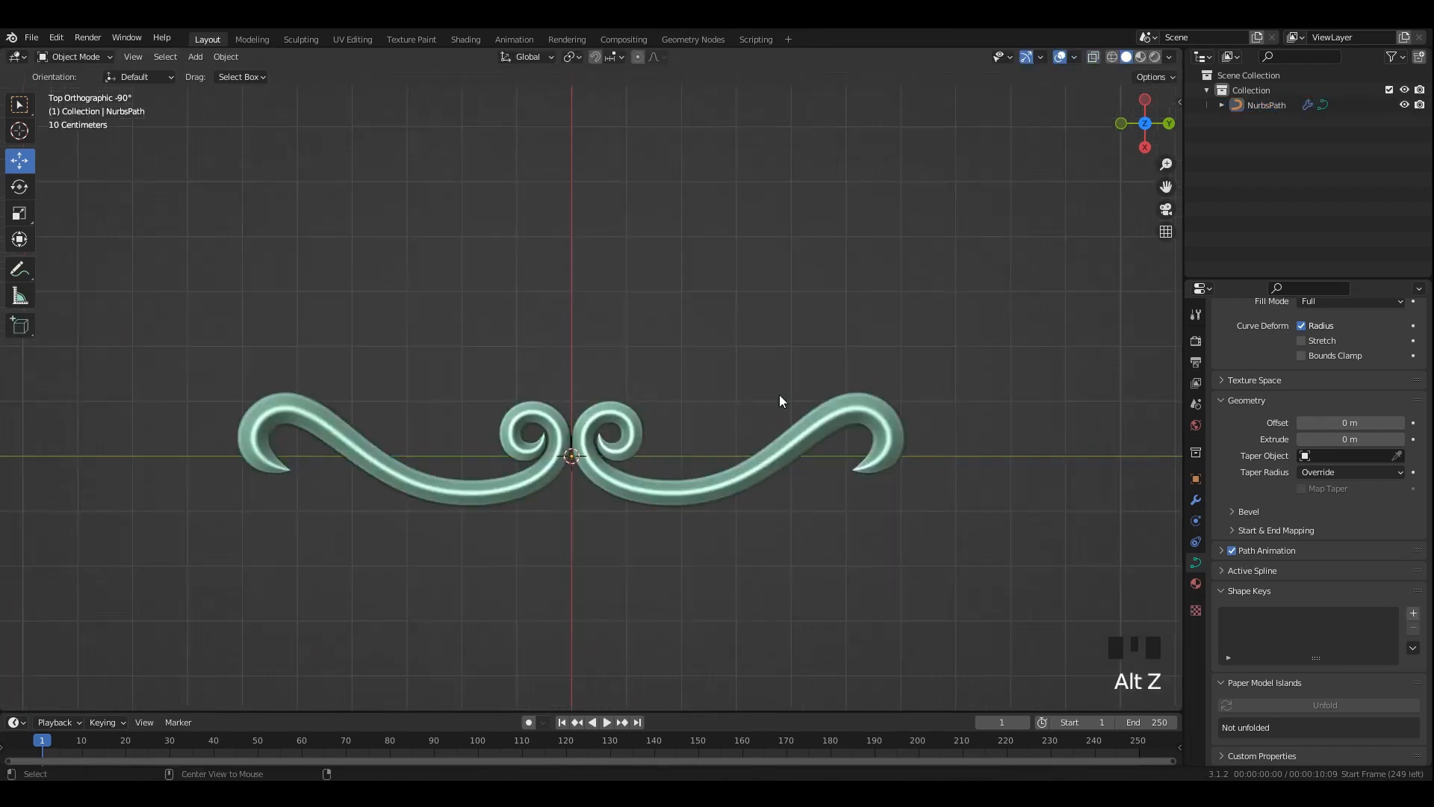
Save the file and open the scroll curve in Edit Mode.
scroll(770, 395, up, 2)
key(ctrl+s)
shift+middle_drag(924, 411, 802, 357)
click(883, 362)
key(Tab)
Nudge the two control points along the scroll's lower bend, moving the outer one toward the spiral, and return to Object Mode.
scroll(606, 457, up, 2)
shift+middle_drag(606, 457, 593, 433)
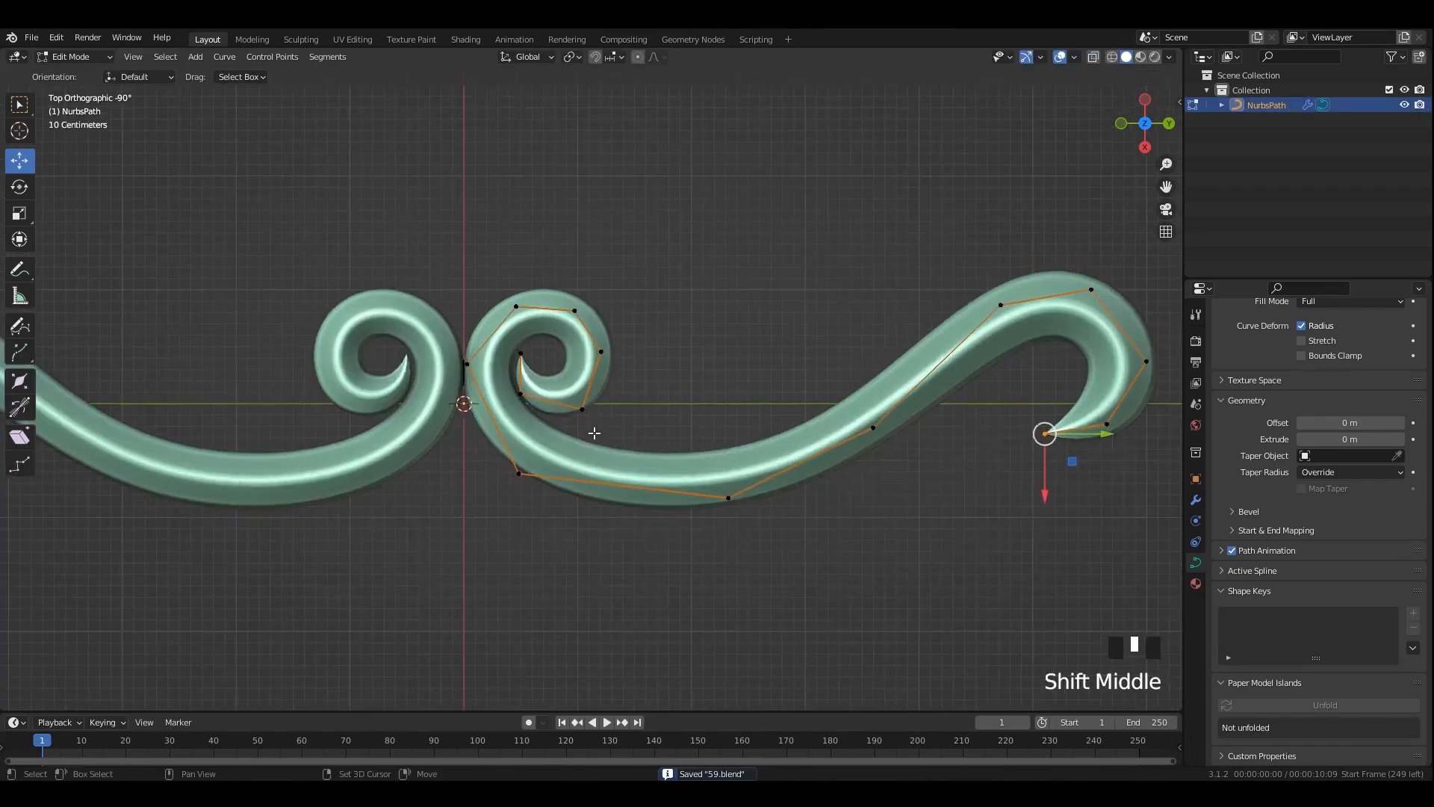
drag(531, 467, 537, 472)
drag(739, 507, 708, 500)
key(Tab)
scroll(888, 370, up, 1)
shift+middle_drag(888, 370, 640, 455)
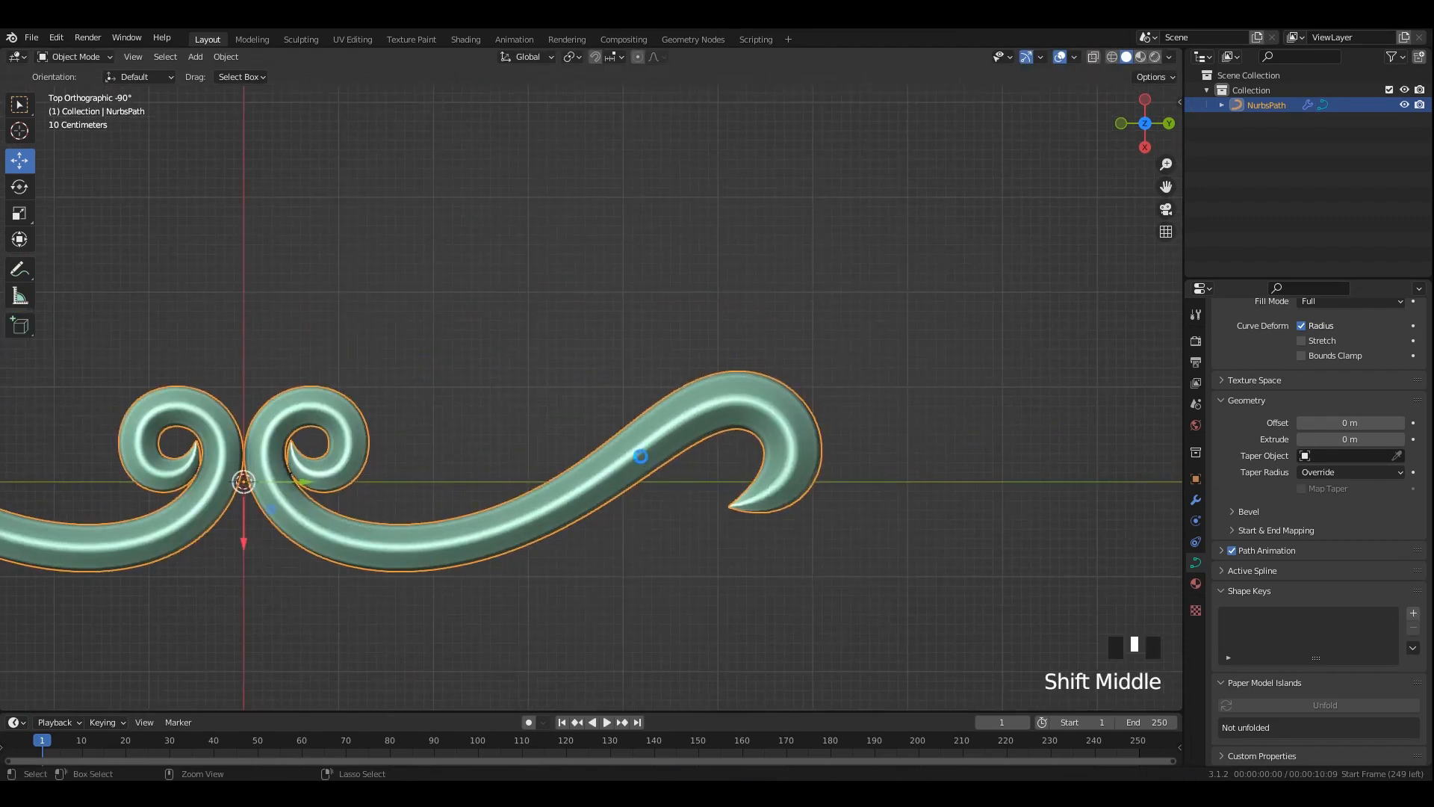
Duplicate the scroll's control points from the lower bend to the hook's tip and place the copy up and outward beyond the hook.
key(Tab)
key(alt+z)
drag(906, 311, 503, 617)
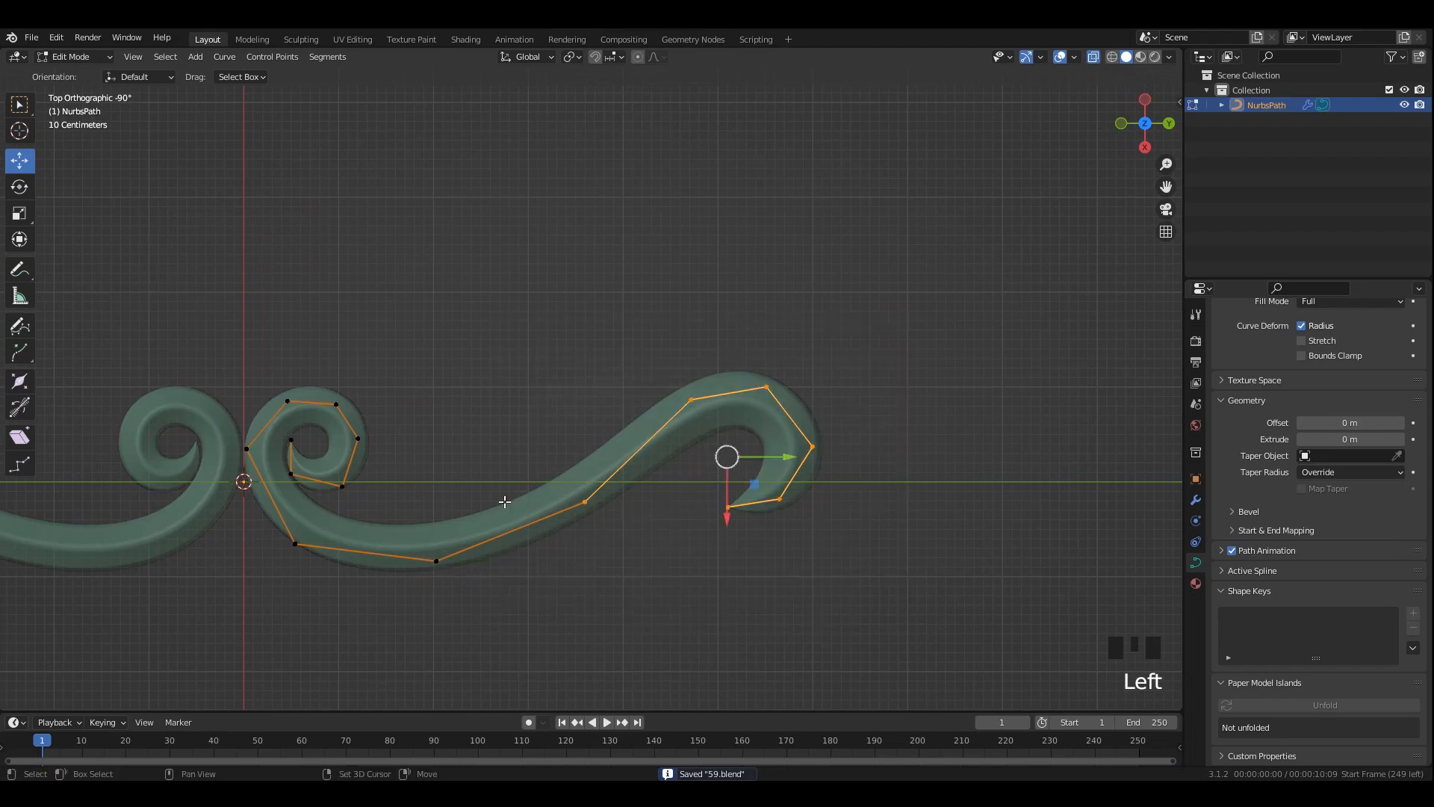
key(shift+d)
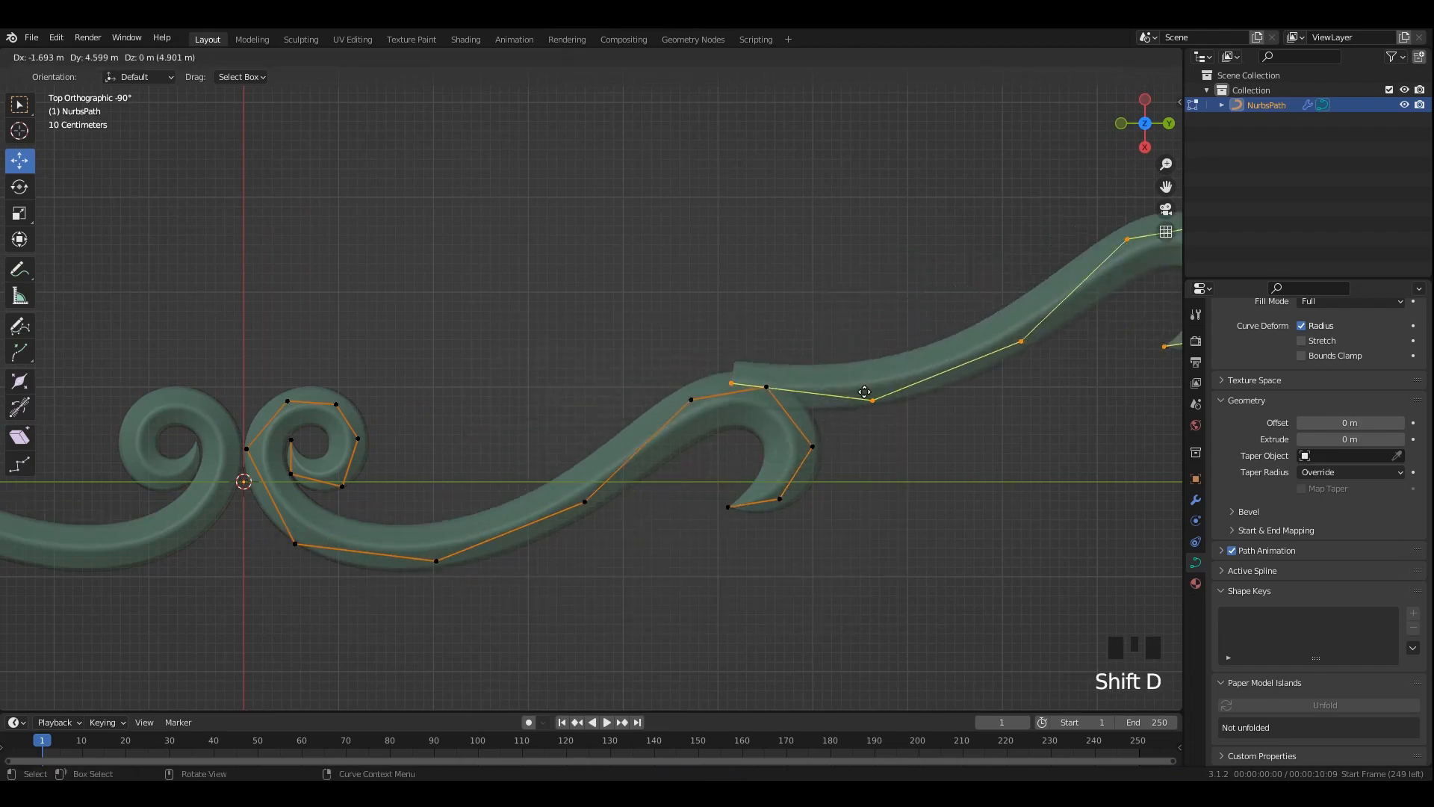
click(864, 390)
Scale down the copied branch and move its start close to the crest of the first hook.
shift+middle_drag(959, 410, 660, 480)
scroll(926, 508, up, 1)
key(s)
click(939, 494)
drag(832, 421, 753, 426)
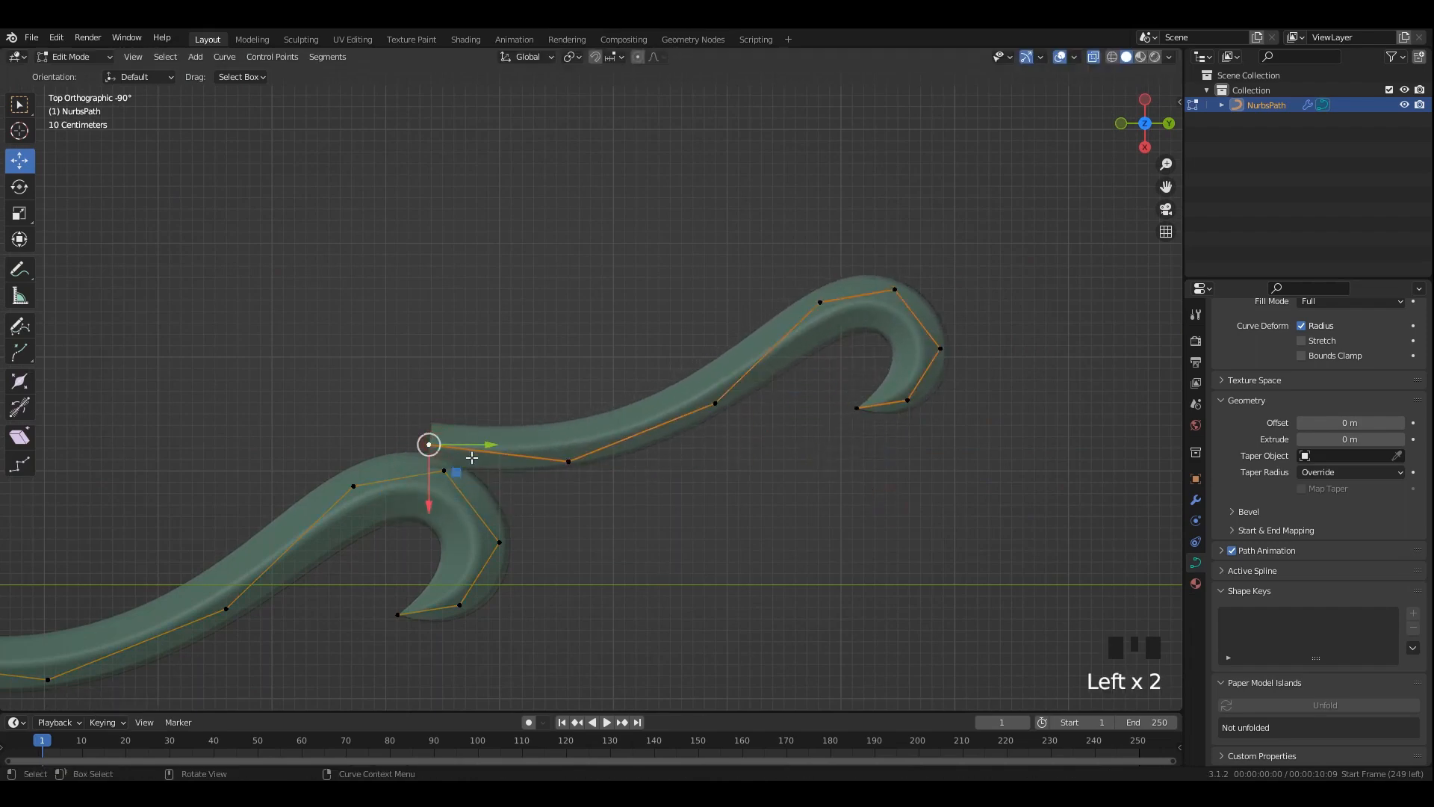
Extend the branch's start with a new control point over the first hook's slope and shrink its radius to a thin tip.
click(345, 483)
key(alt+s)
key(Return)
key(alt+z)
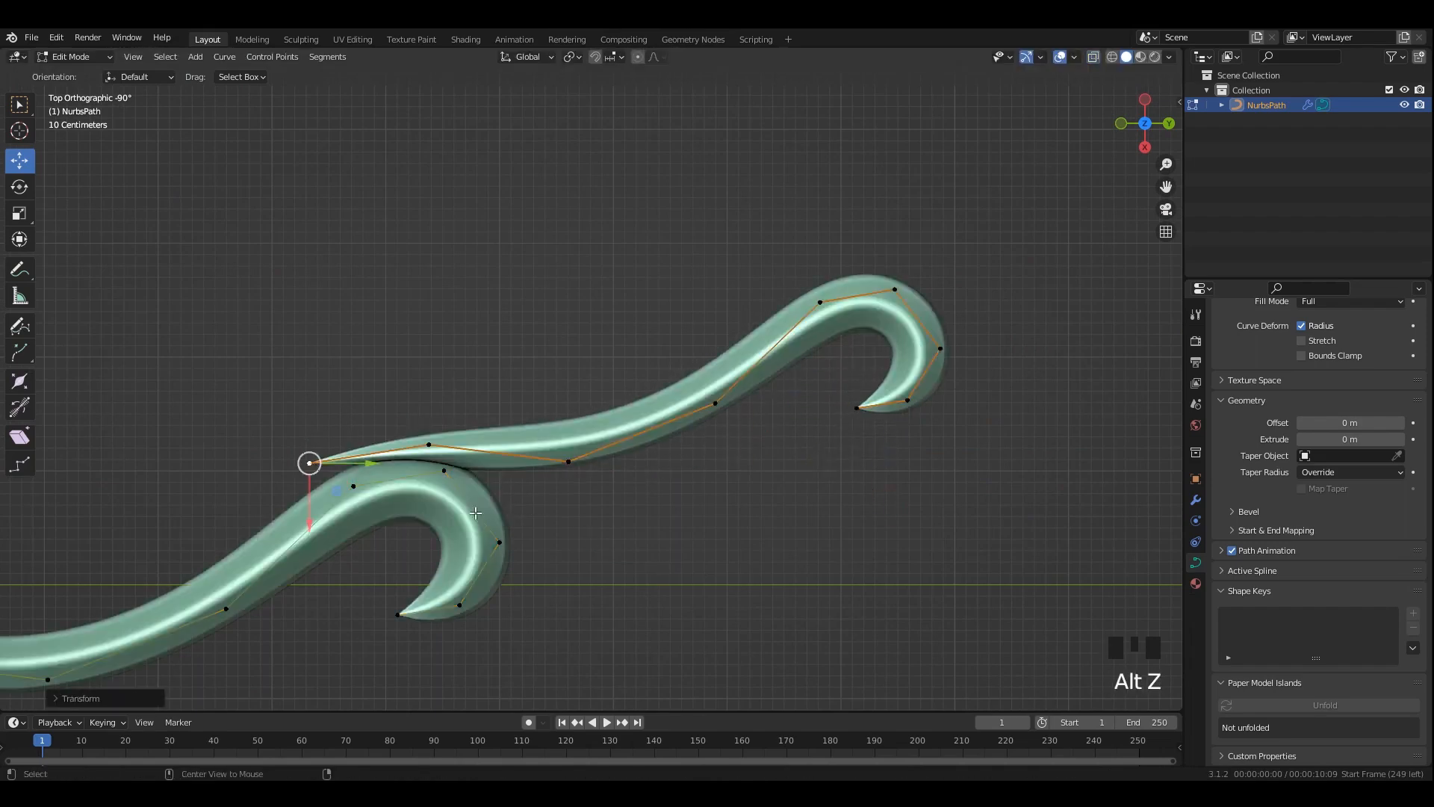
Reposition the branch's first two control points so it arches over the first hook's crest and emerges smoothly from its slope.
shift+middle_drag(320, 487, 442, 434)
key(alt+z)
drag(431, 411, 433, 442)
scroll(532, 385, up, 2)
click(531, 393)
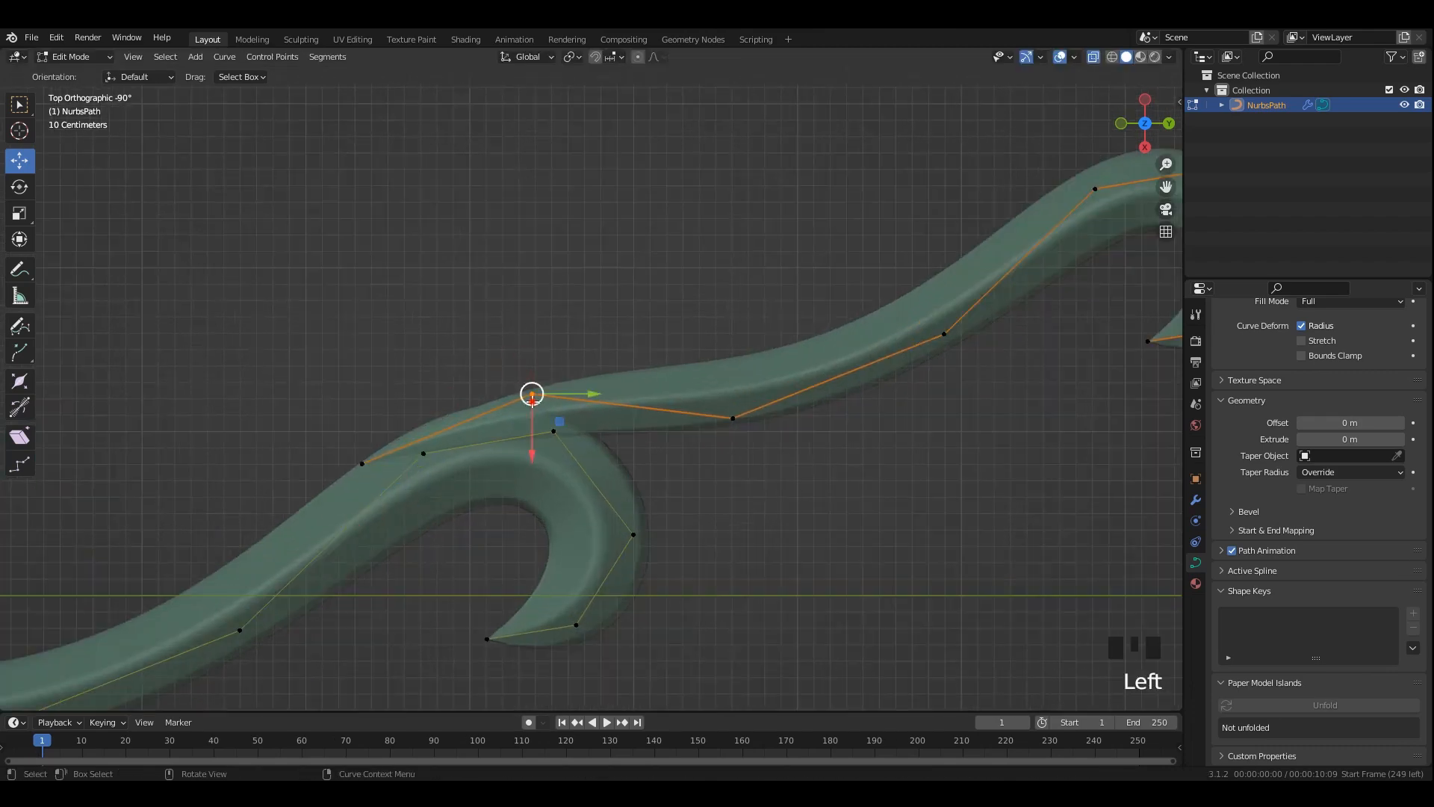
drag(532, 392, 499, 359)
key(alt+z)
drag(339, 416, 376, 476)
drag(363, 461, 308, 489)
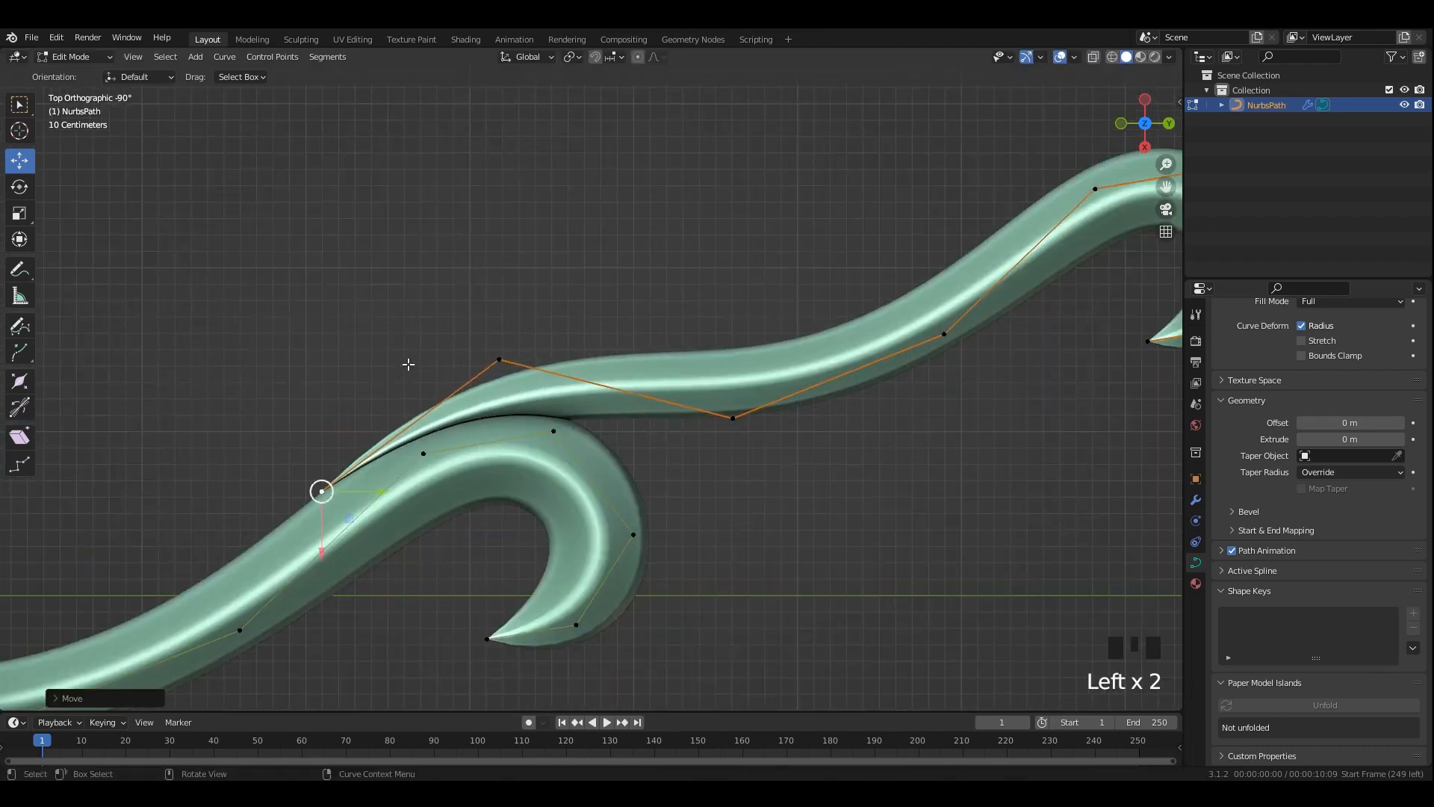
Pull the branch's two middle control points down to form a deep dip before its outer hook.
shift+middle_drag(518, 362, 419, 387)
click(640, 429)
scroll(641, 429, down, 1)
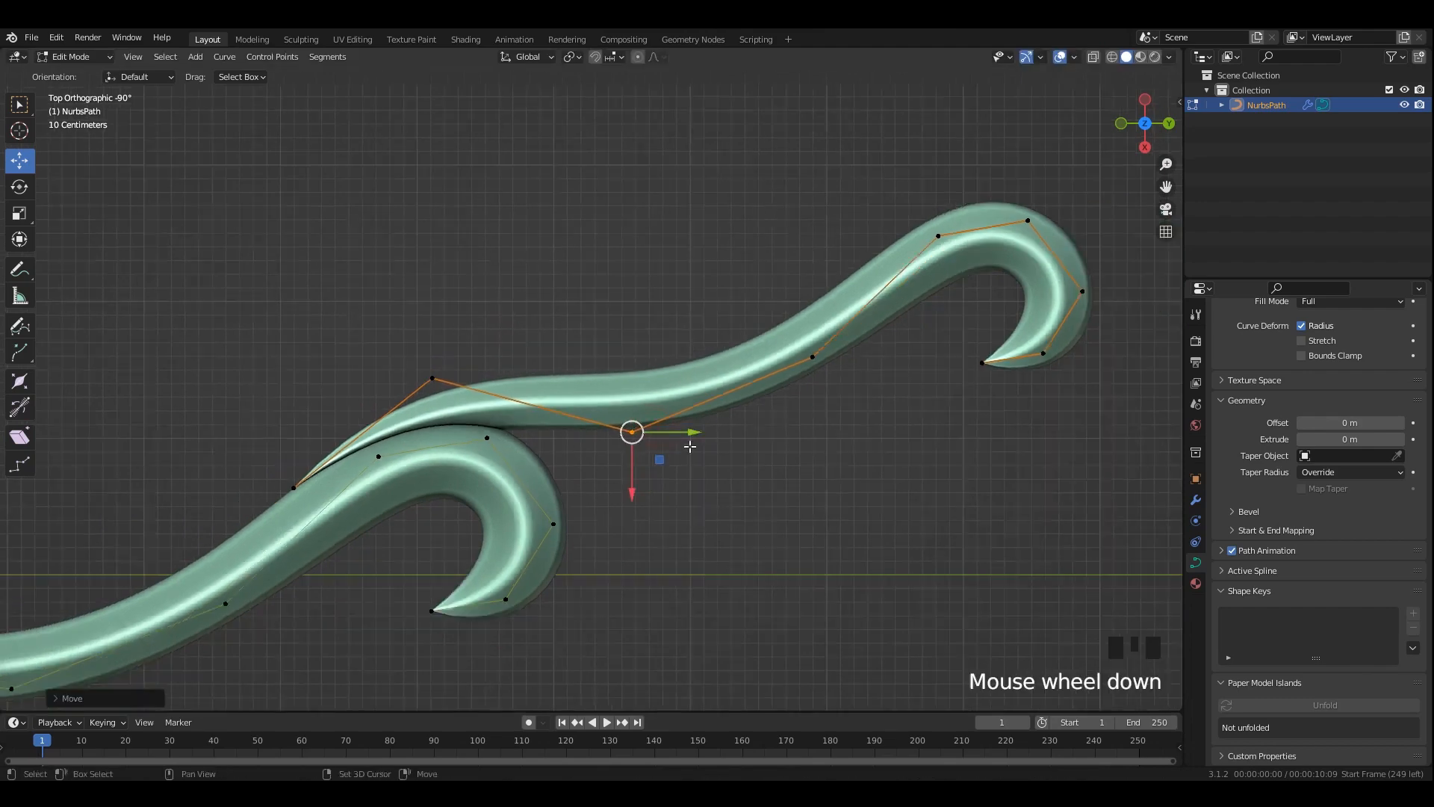
shift+middle_drag(886, 302, 783, 339)
drag(756, 351, 685, 420)
drag(741, 416, 776, 617)
drag(608, 416, 501, 505)
drag(560, 490, 536, 560)
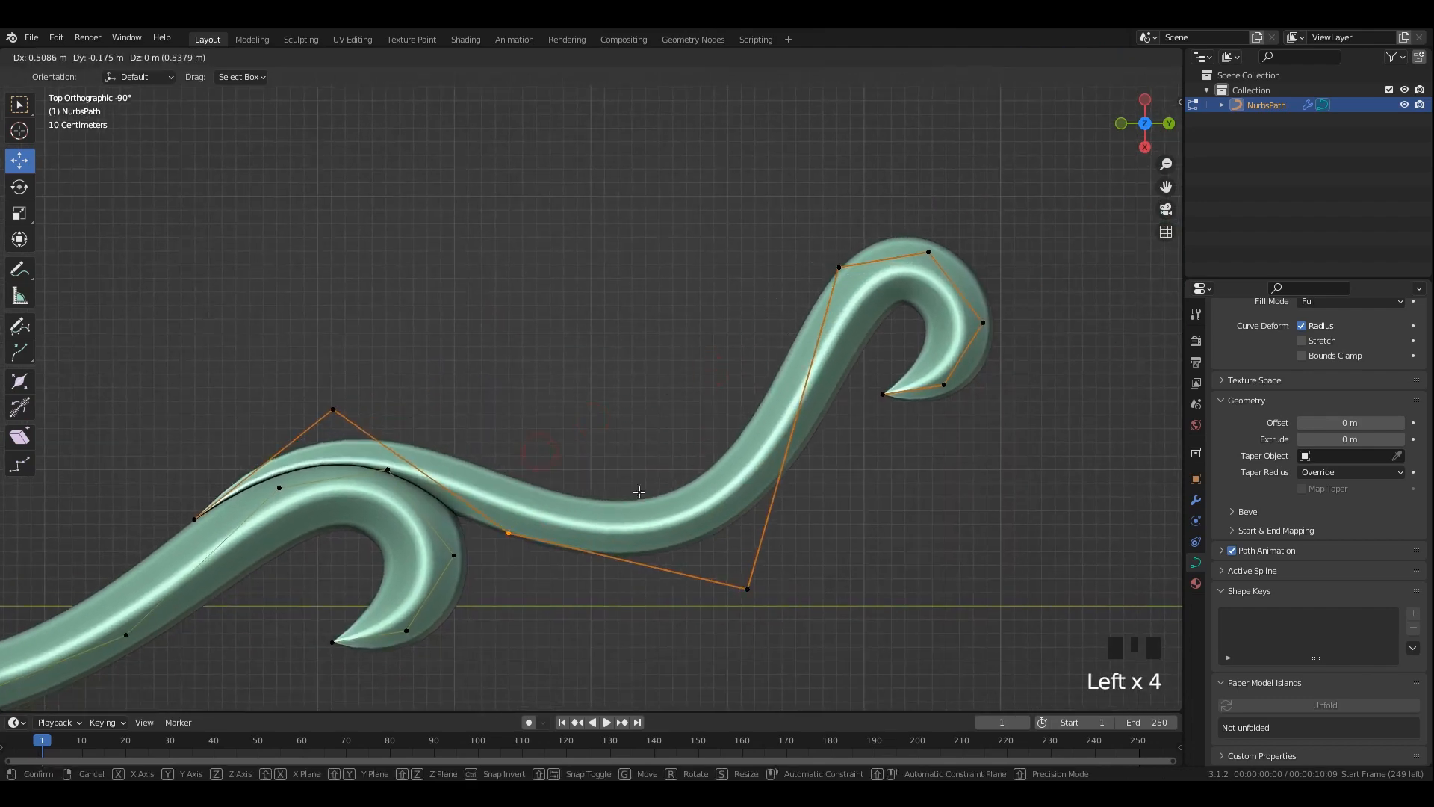
Rotate the control points of the branch's outer hook by roughly half a turn.
shift+middle_drag(802, 195, 675, 247)
key(r)
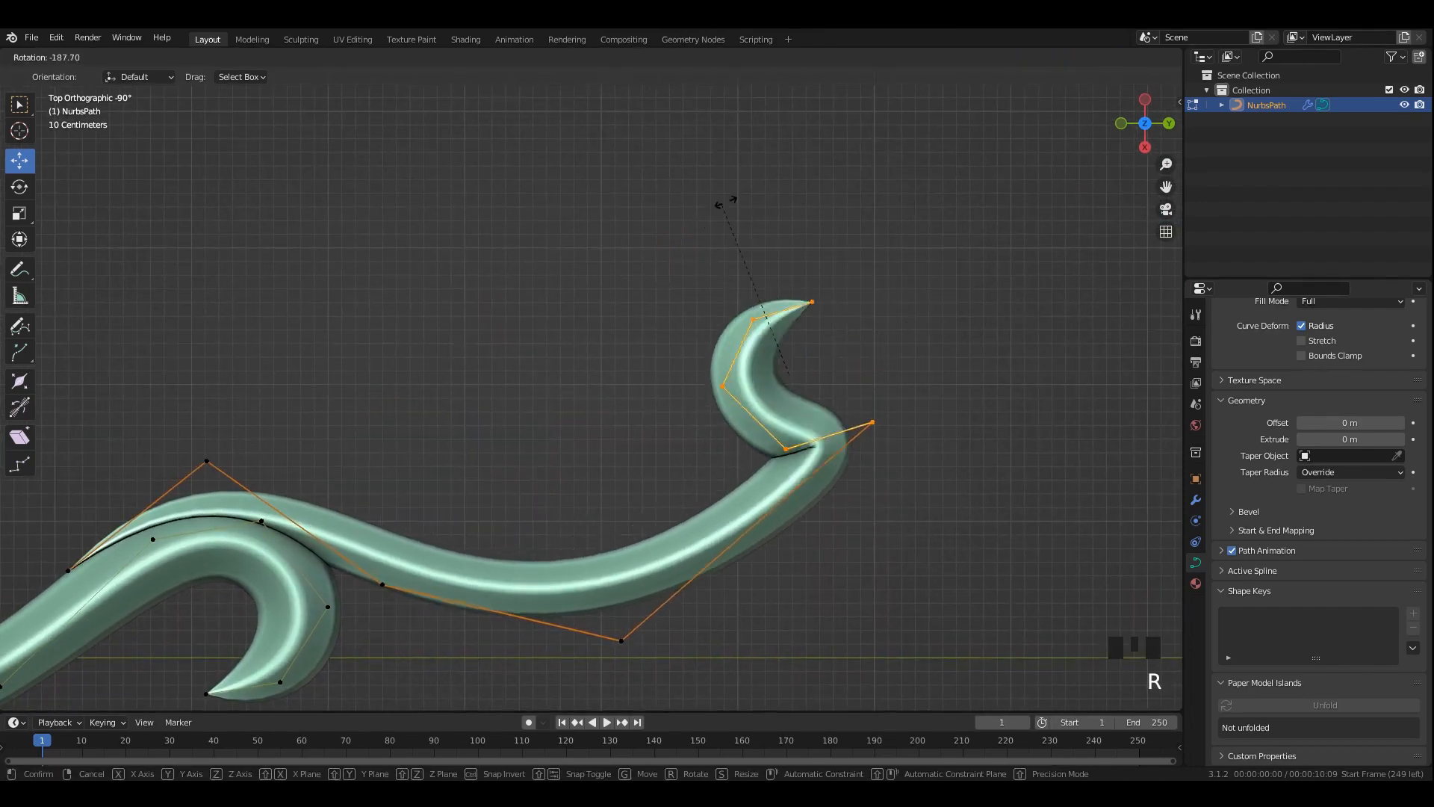
click(854, 399)
Lower the rotated hook's base point and swing its tip and neighbouring point back above the stem.
click(852, 451)
drag(854, 451, 844, 552)
drag(800, 247, 865, 346)
drag(835, 320, 625, 247)
drag(809, 276, 743, 323)
drag(814, 310, 653, 365)
Rearrange the hook's middle points and tip to open an upward curl at the branch's end.
drag(801, 337, 698, 385)
drag(738, 356, 694, 429)
drag(820, 418, 733, 479)
drag(763, 441, 786, 410)
drag(682, 205, 591, 329)
drag(634, 266, 584, 431)
Pull the control points on the curl's outer side inward to shorten and round the branch's end.
scroll(584, 431, down, 3)
scroll(485, 620, up, 3)
shift+middle_drag(471, 639, 707, 446)
drag(900, 409, 799, 445)
shift+middle_drag(799, 444, 628, 499)
drag(947, 366, 804, 441)
drag(927, 289, 863, 351)
drag(888, 329, 813, 369)
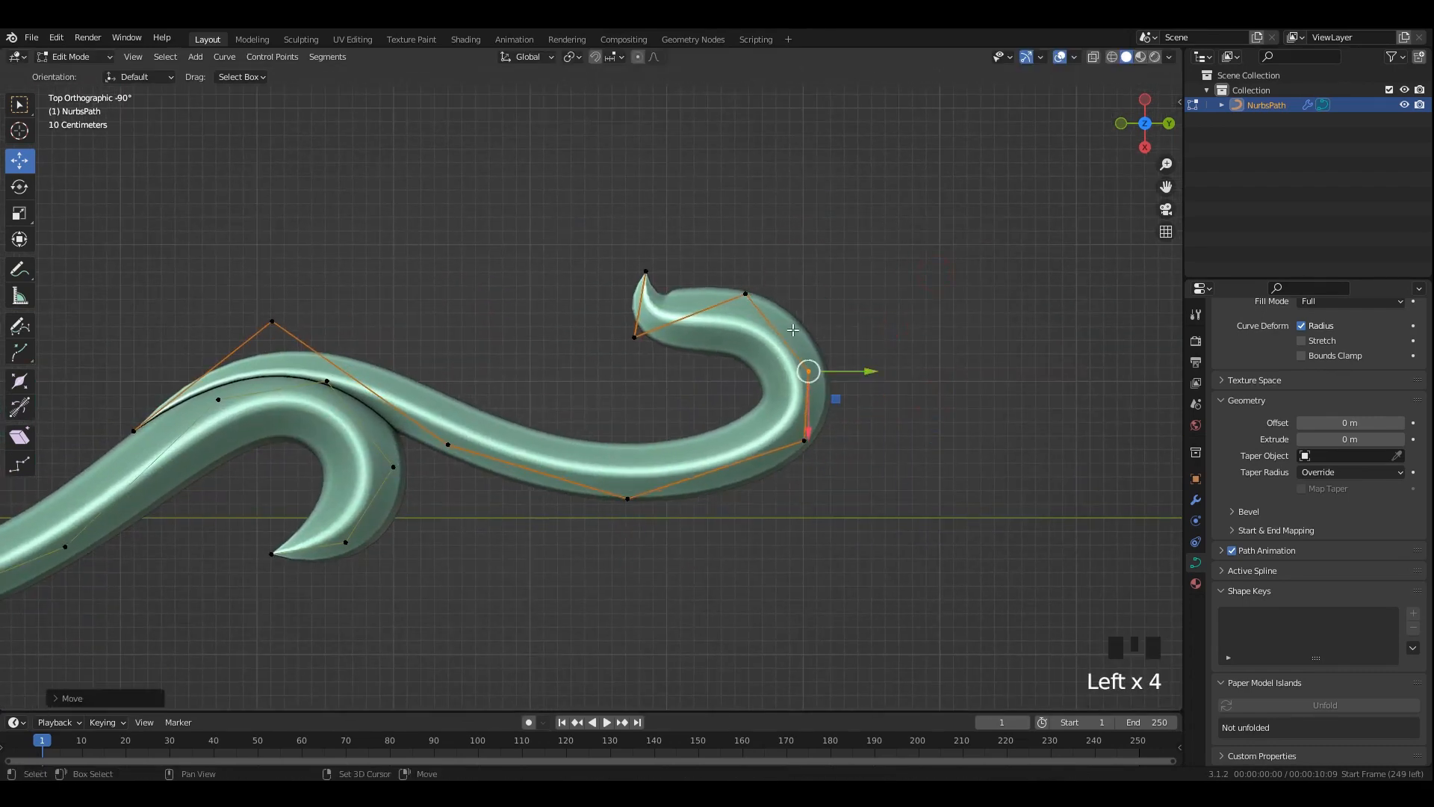
Move the curl's upper control point and its tip inward and down toward the stem.
shift+middle_drag(813, 369, 733, 416)
drag(715, 285, 654, 355)
drag(660, 346, 620, 378)
click(566, 319)
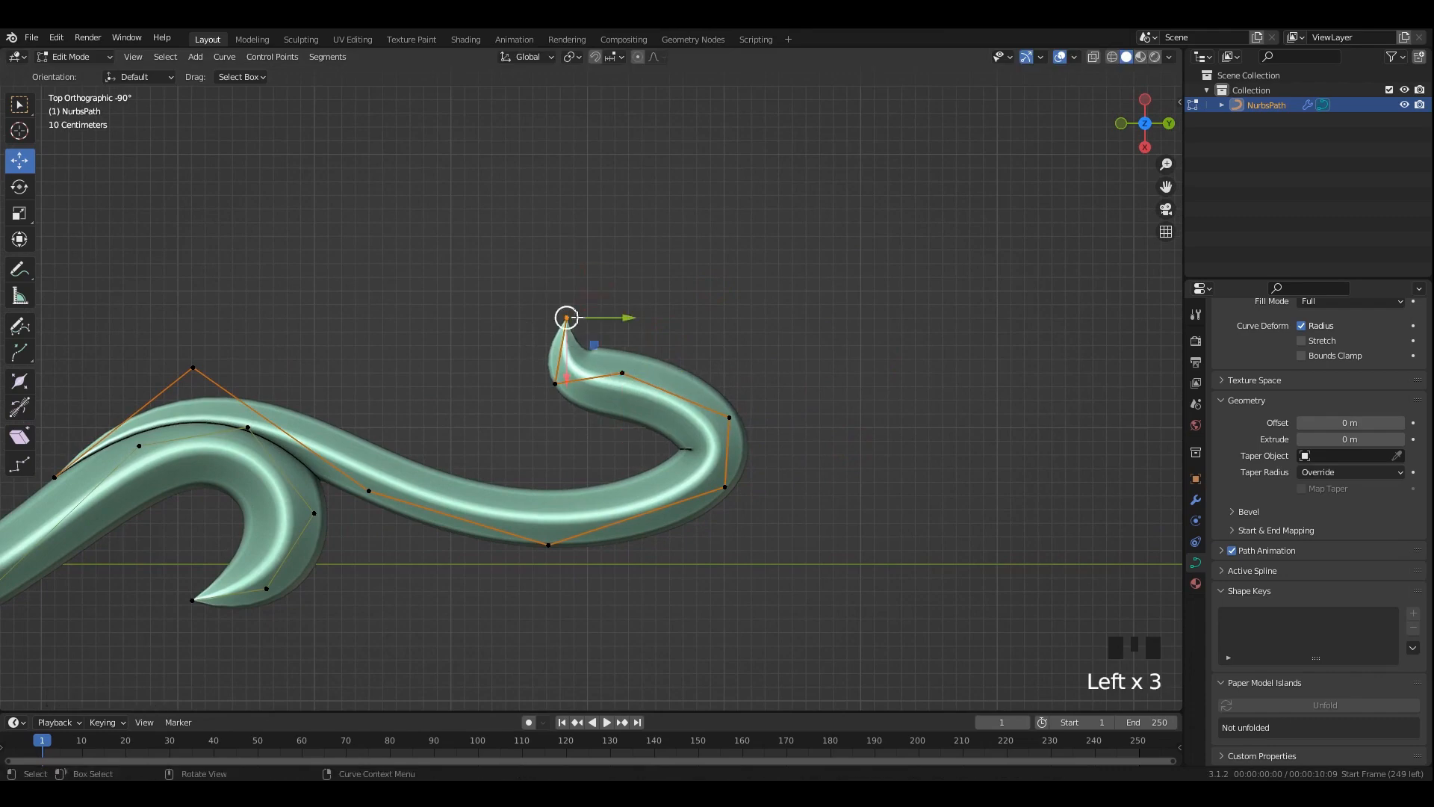
drag(566, 319, 542, 393)
Reposition the curl's tip-side and crest points to form a rounded hook that closes back toward the stem.
drag(567, 457, 593, 475)
drag(595, 343, 536, 404)
drag(549, 392, 594, 400)
drag(660, 321, 606, 379)
drag(627, 375, 673, 359)
Refine the curl by shifting its tip, tip-side and crest points slightly outward.
scroll(588, 421, up, 2)
shift+middle_drag(587, 424, 562, 352)
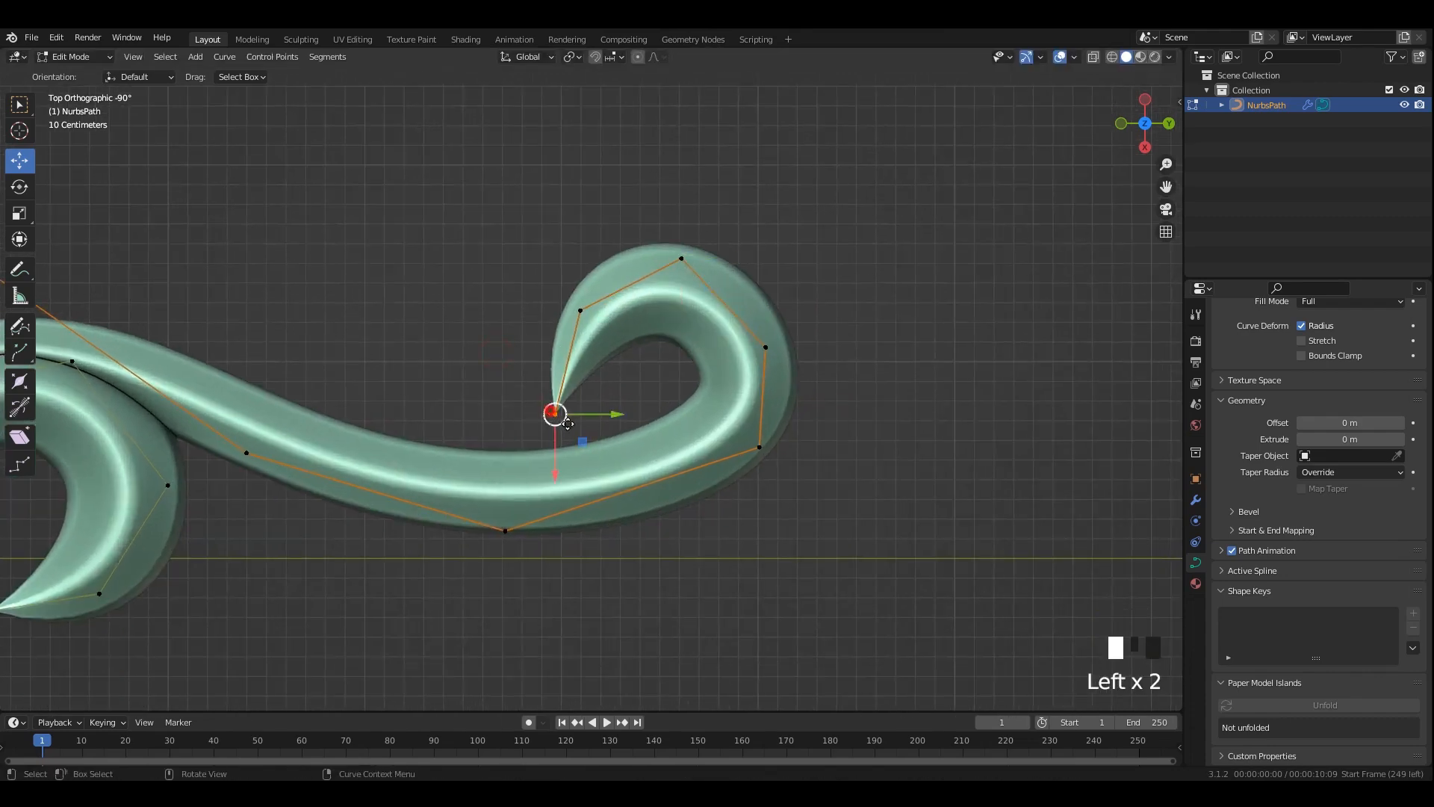
drag(568, 424, 611, 436)
drag(548, 286, 588, 327)
drag(582, 309, 608, 319)
drag(721, 209, 669, 270)
drag(681, 255, 696, 270)
drag(805, 306, 777, 352)
Adjust the control points along the branch's outer bend, dip and slope, and shift the curl's tip slightly outward.
shift+middle_drag(780, 418, 788, 322)
drag(803, 318, 770, 380)
drag(672, 295, 593, 351)
drag(517, 435, 523, 458)
drag(401, 274, 240, 381)
drag(256, 357, 226, 310)
click(521, 457)
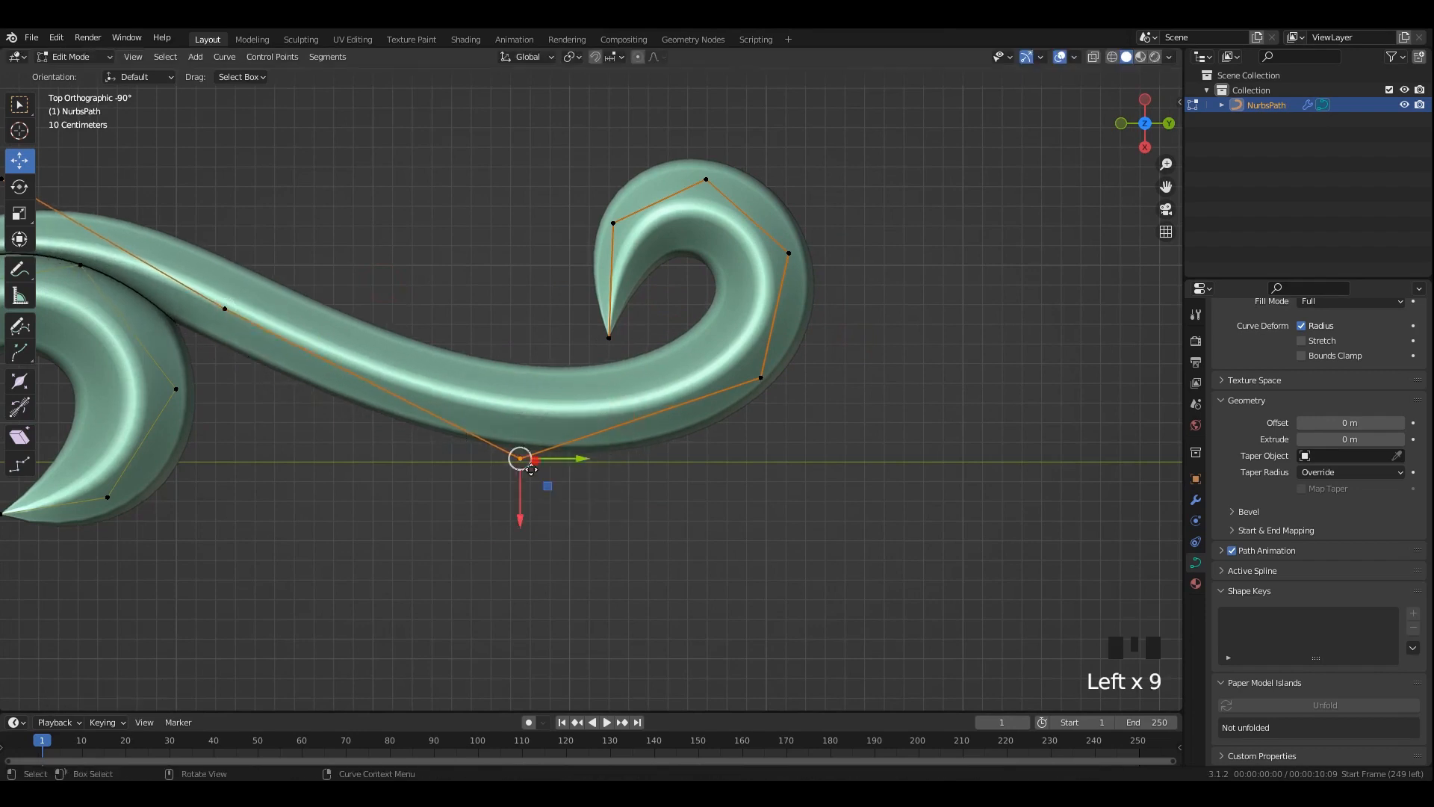
scroll(523, 456, down, 2)
drag(512, 373, 553, 424)
Fatten the curl's five end control points slightly and move them together down and back toward the stem.
drag(467, 211, 784, 508)
key(alt+s)
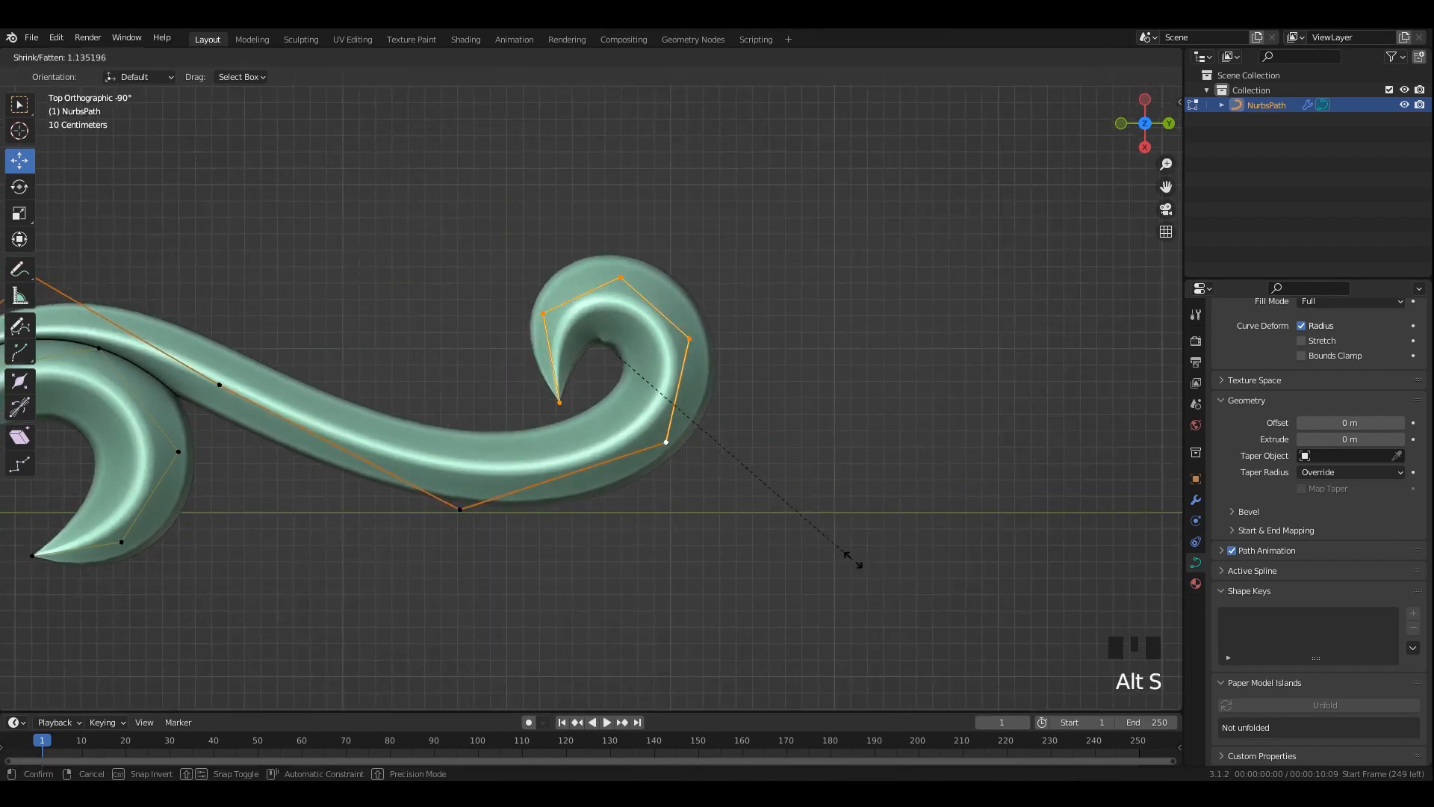
drag(616, 355, 608, 375)
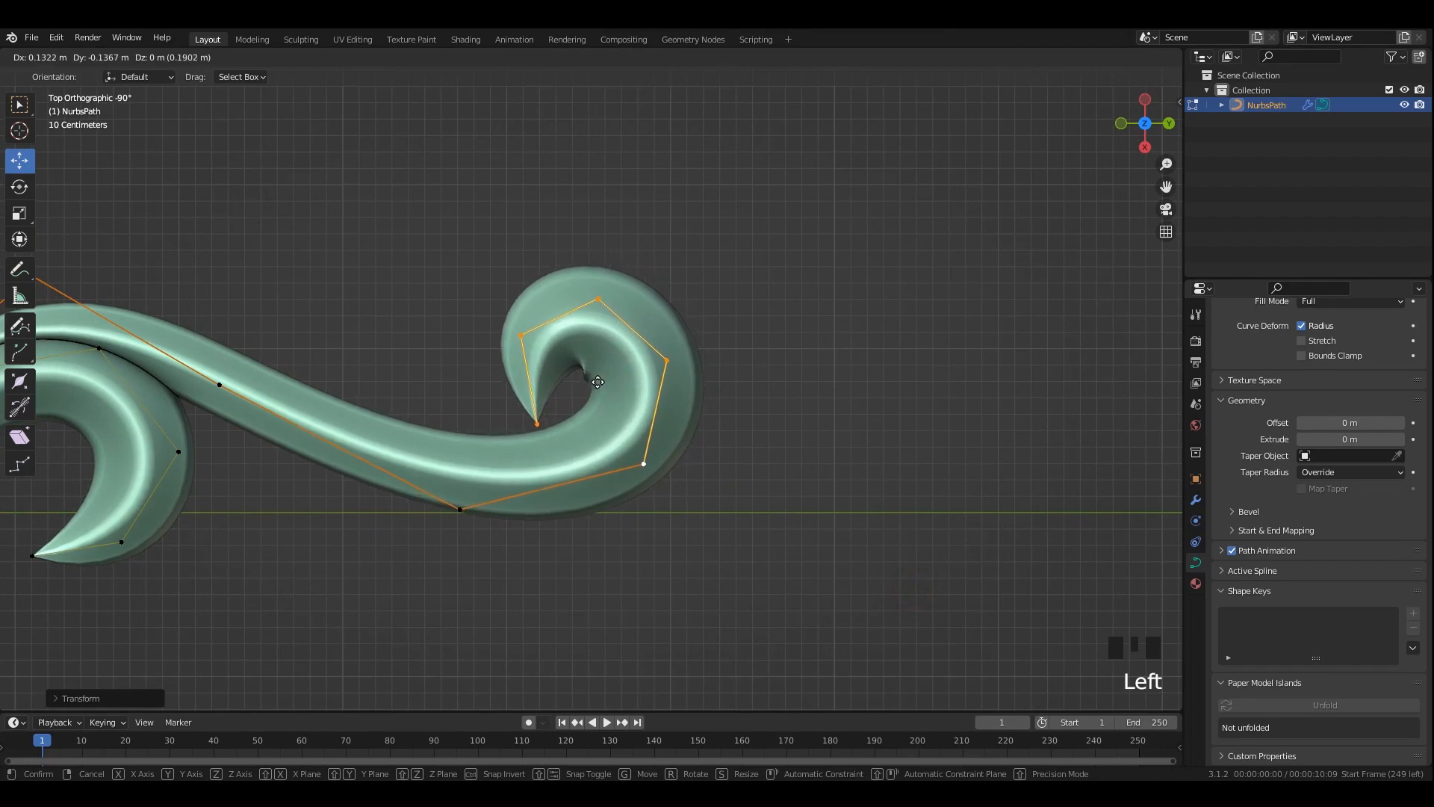
Move the dip point back along the branch and nudge the curl's lower bend point slightly down.
drag(487, 533, 487, 559)
mouse_move(459, 509)
mouse_down()
mouse_move(410, 493)
mouse_move(433, 503)
mouse_up()
drag(632, 475, 712, 430)
drag(644, 464, 649, 473)
Move the curl's tip back along the stem and lower the point before it so the end flicks upward.
click(538, 424)
drag(540, 426, 457, 413)
click(520, 336)
drag(521, 337, 533, 431)
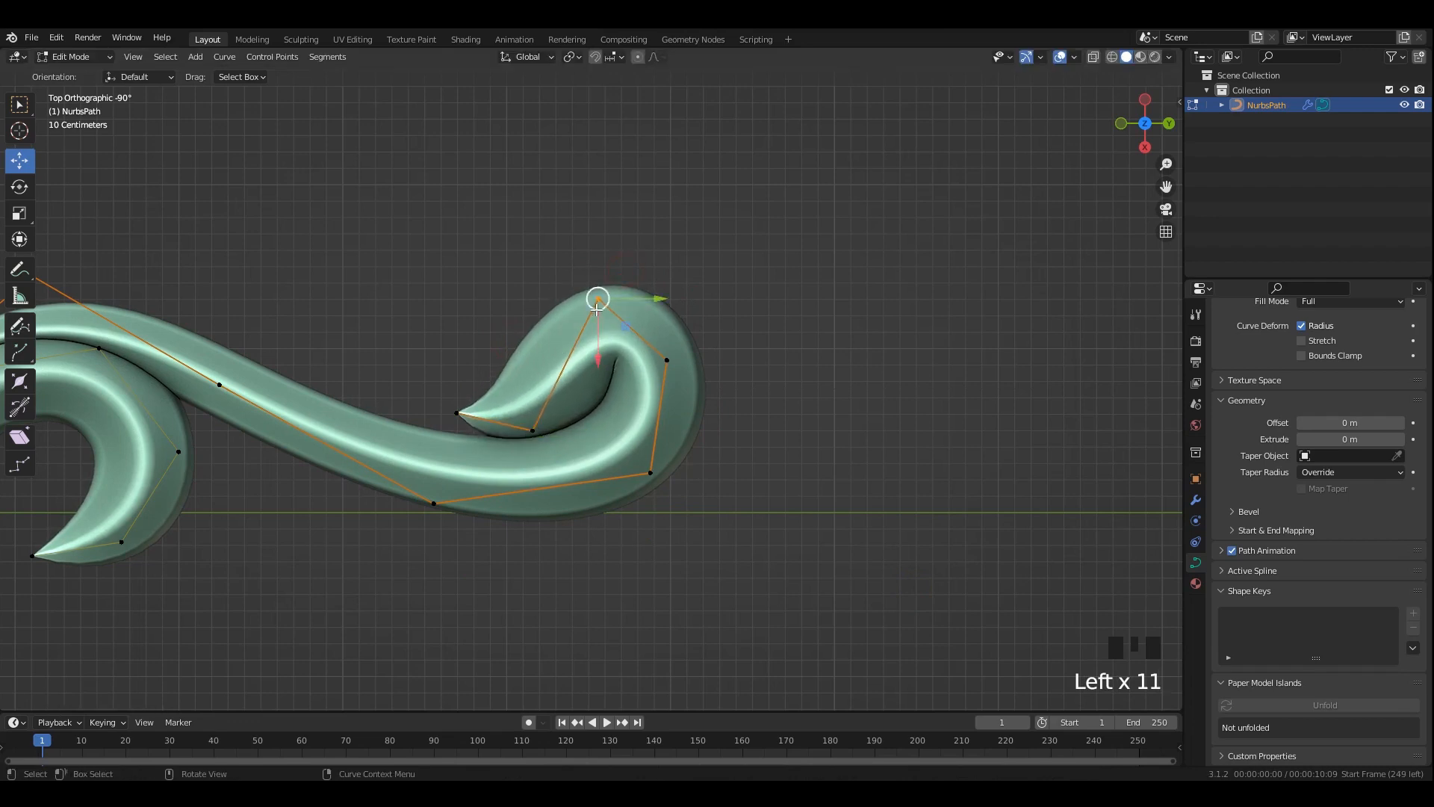
drag(598, 308, 600, 310)
drag(437, 394, 480, 445)
Try moving the curl's outer side point slightly down and outward, and undo the move.
drag(730, 329, 612, 419)
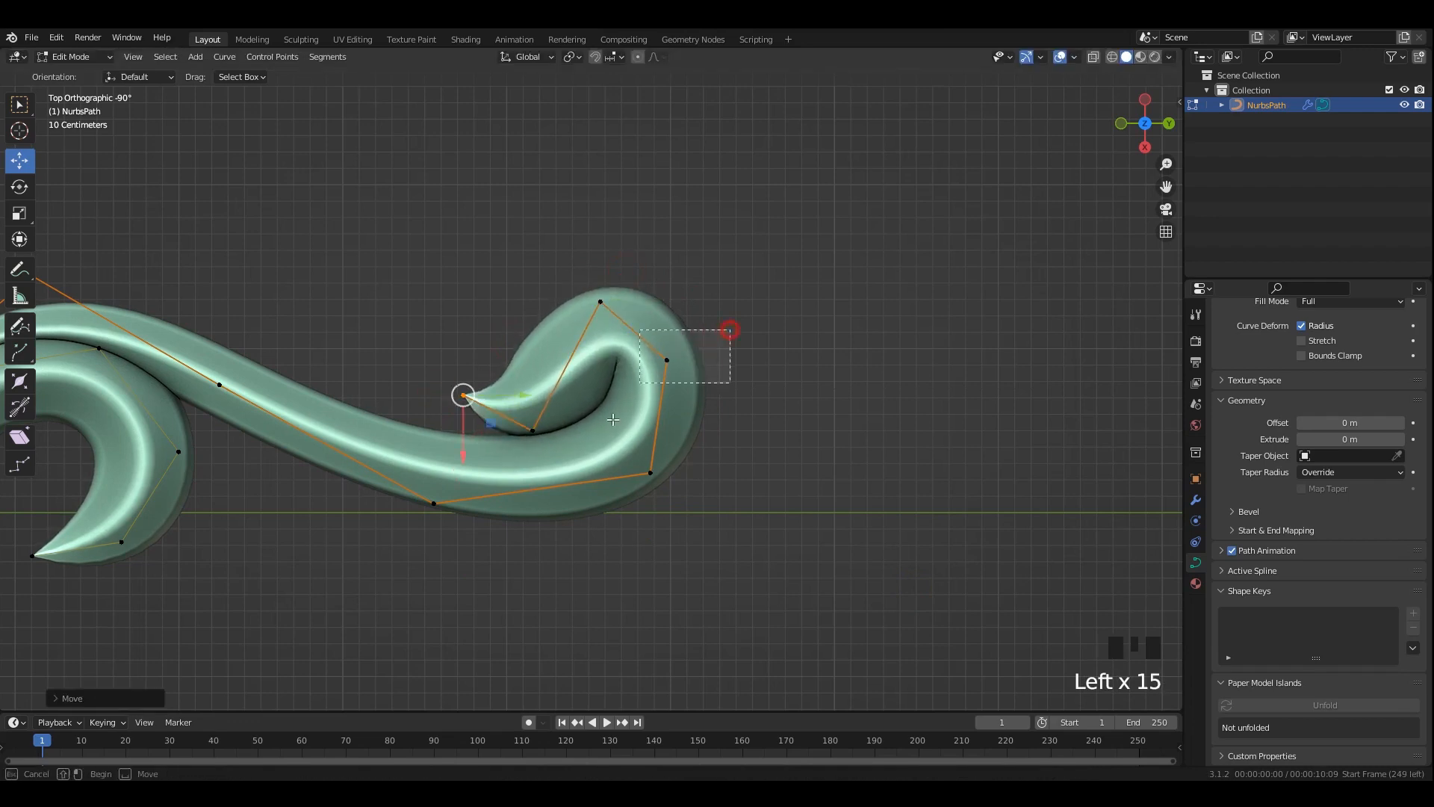
click(709, 423)
drag(671, 375, 681, 394)
key(ctrl+z)
key(ctrl+z)
key(ctrl+z)
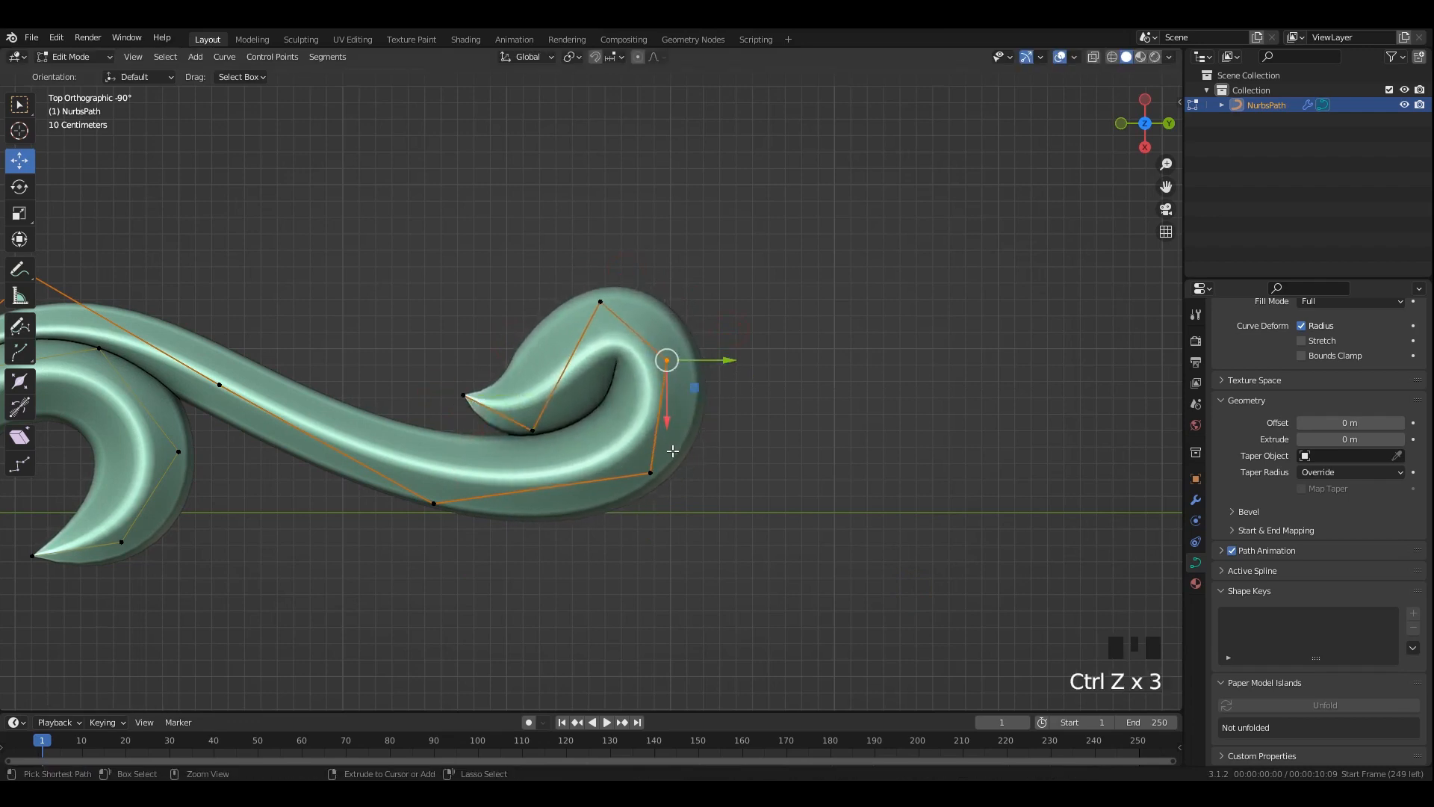
Thin the curl slightly at its outer side point and shift the crest point toward the tip.
key(alt+s)
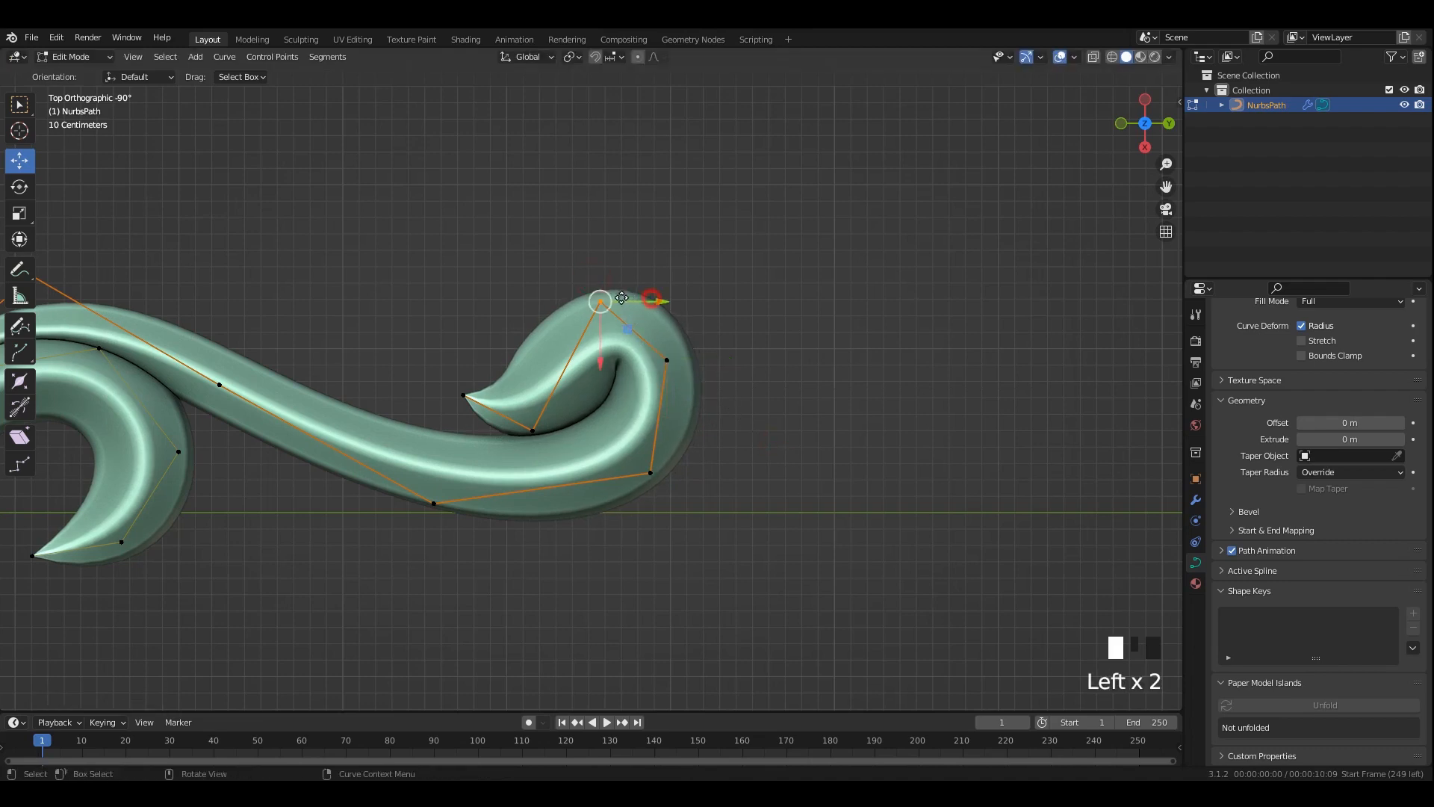
drag(622, 298, 600, 298)
Lower the control point before the curl's tip slightly, undoing a trial move along the way.
drag(487, 408, 502, 418)
drag(490, 423, 538, 441)
key(ctrl+z)
click(641, 507)
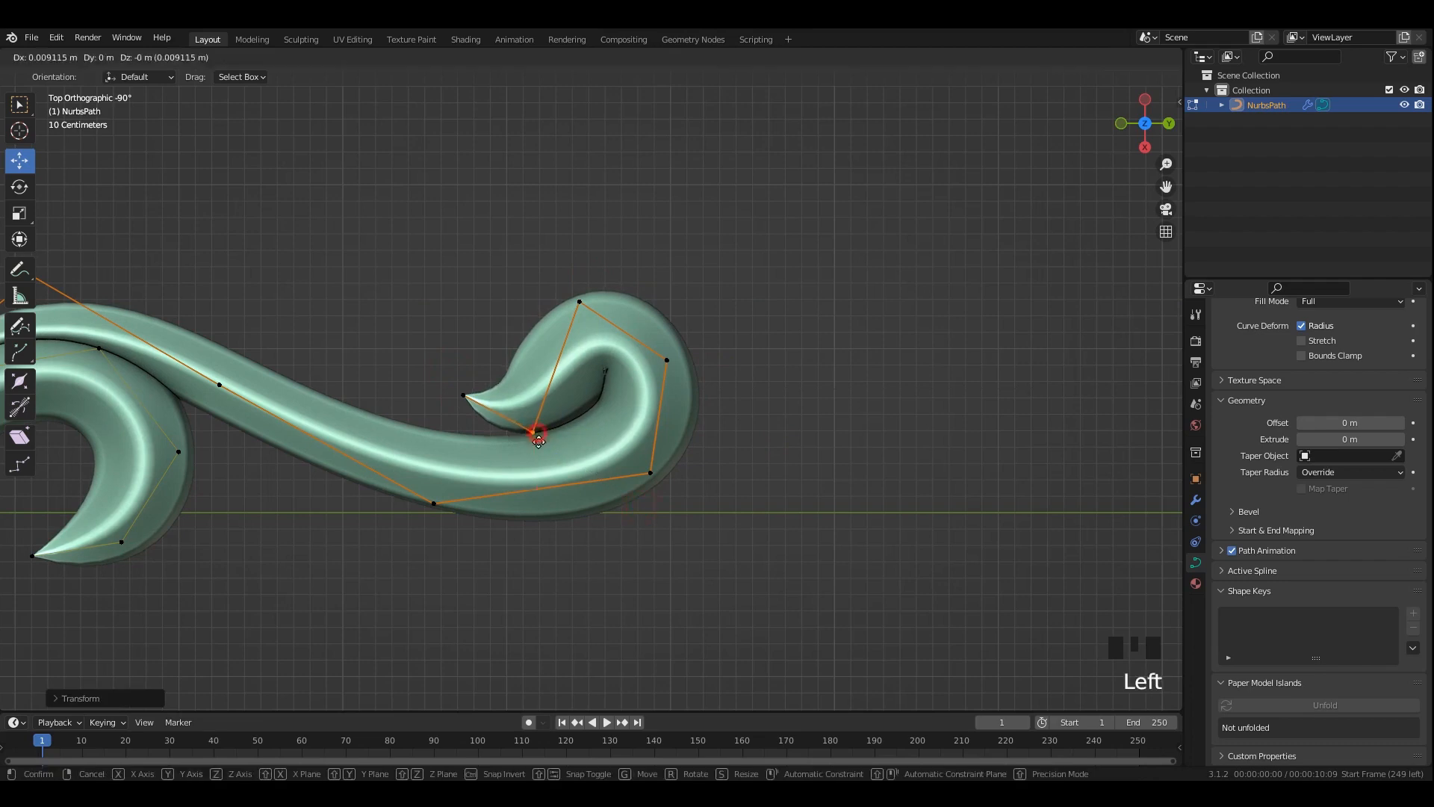
drag(447, 398, 446, 398)
drag(443, 395, 460, 389)
Move the curl's outer side point outward and cancel a trial change of its radius.
drag(623, 265, 566, 376)
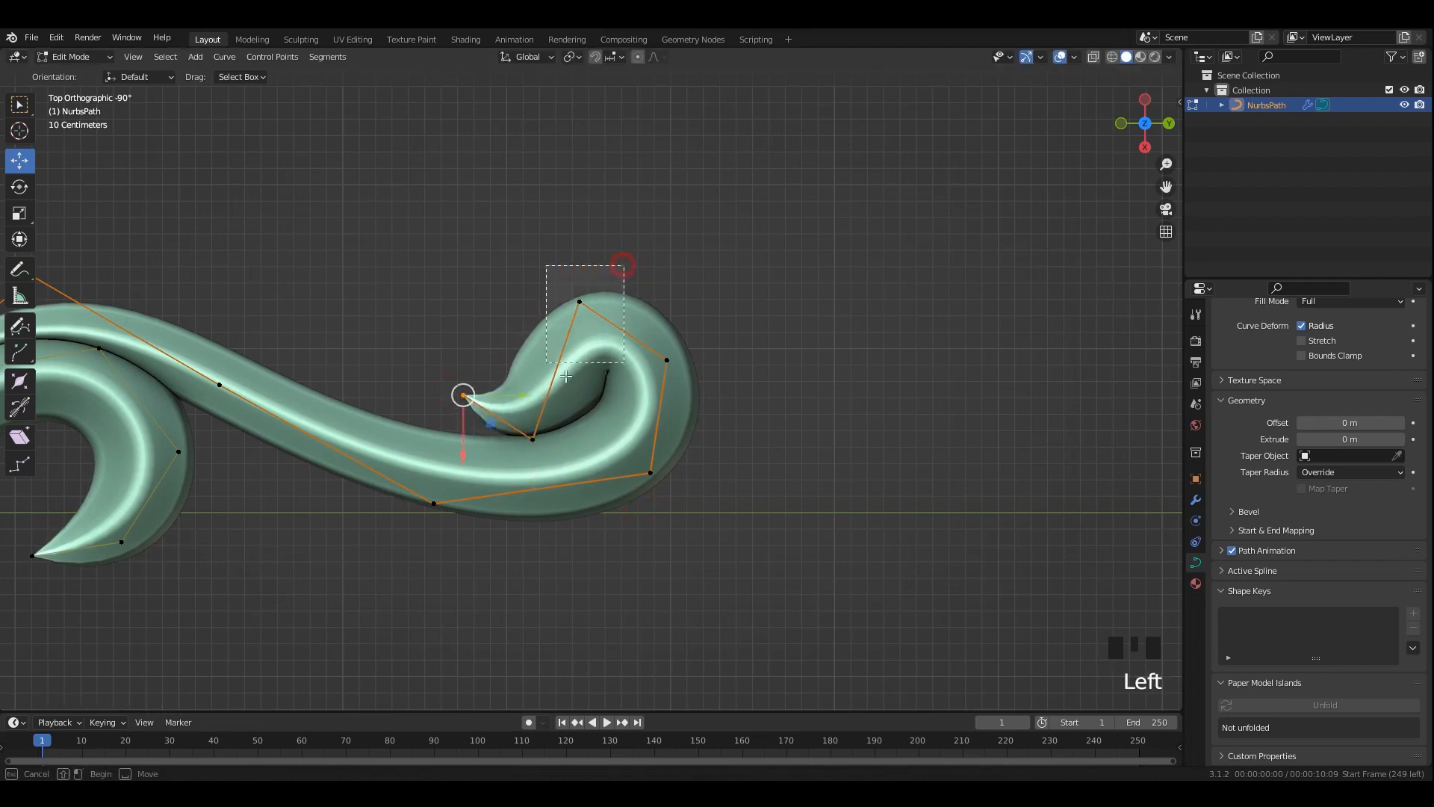
click(590, 421)
drag(667, 360, 706, 368)
key(alt+s)
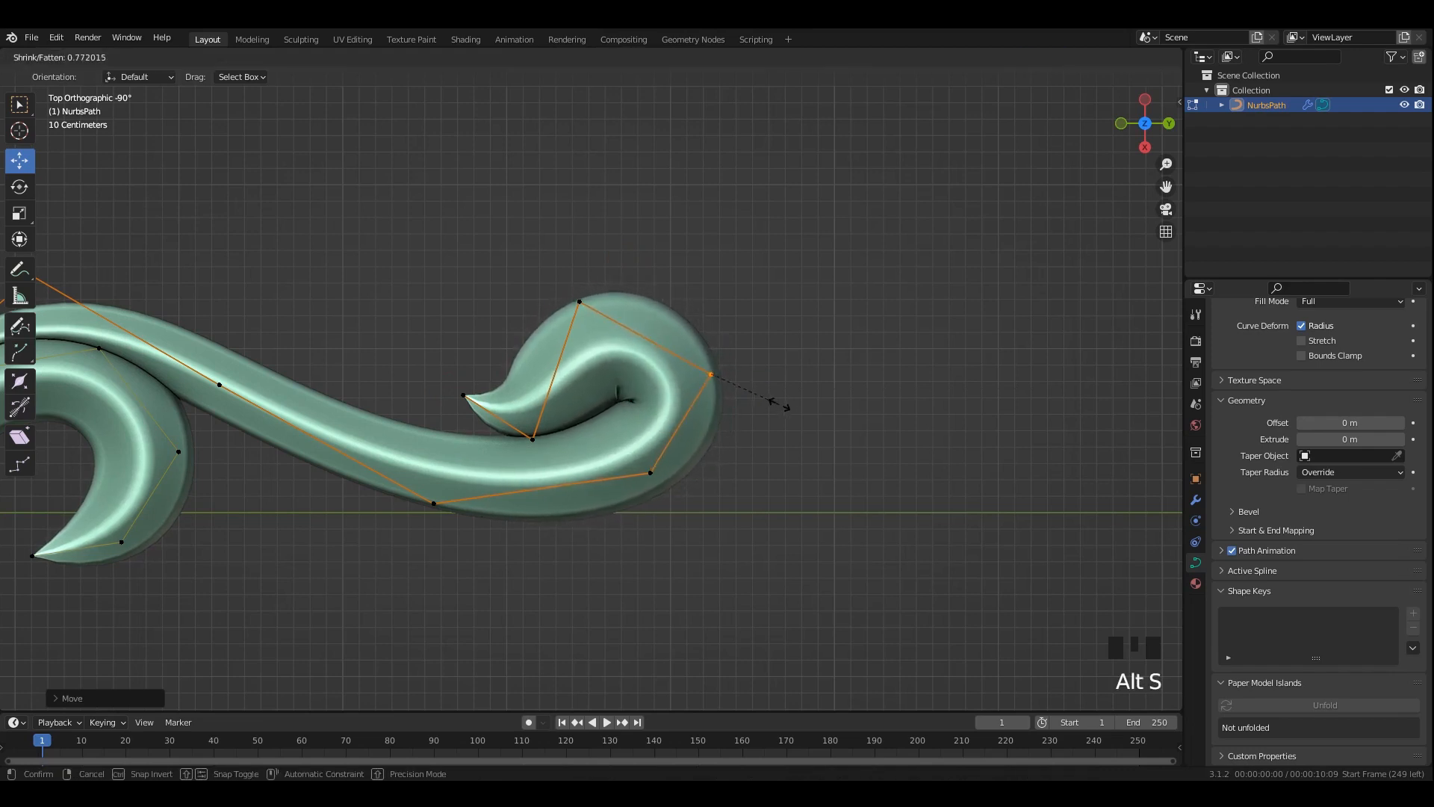
right_click(785, 404)
Lower the control point at the curl's lower bend, undoing a trial move of the dip point.
click(644, 500)
click(650, 473)
drag(651, 473, 658, 507)
drag(474, 491, 435, 487)
key(ctrl+z)
Lower the point before the curl's tip and shift the tip and crest points outward.
drag(536, 446, 544, 458)
click(464, 393)
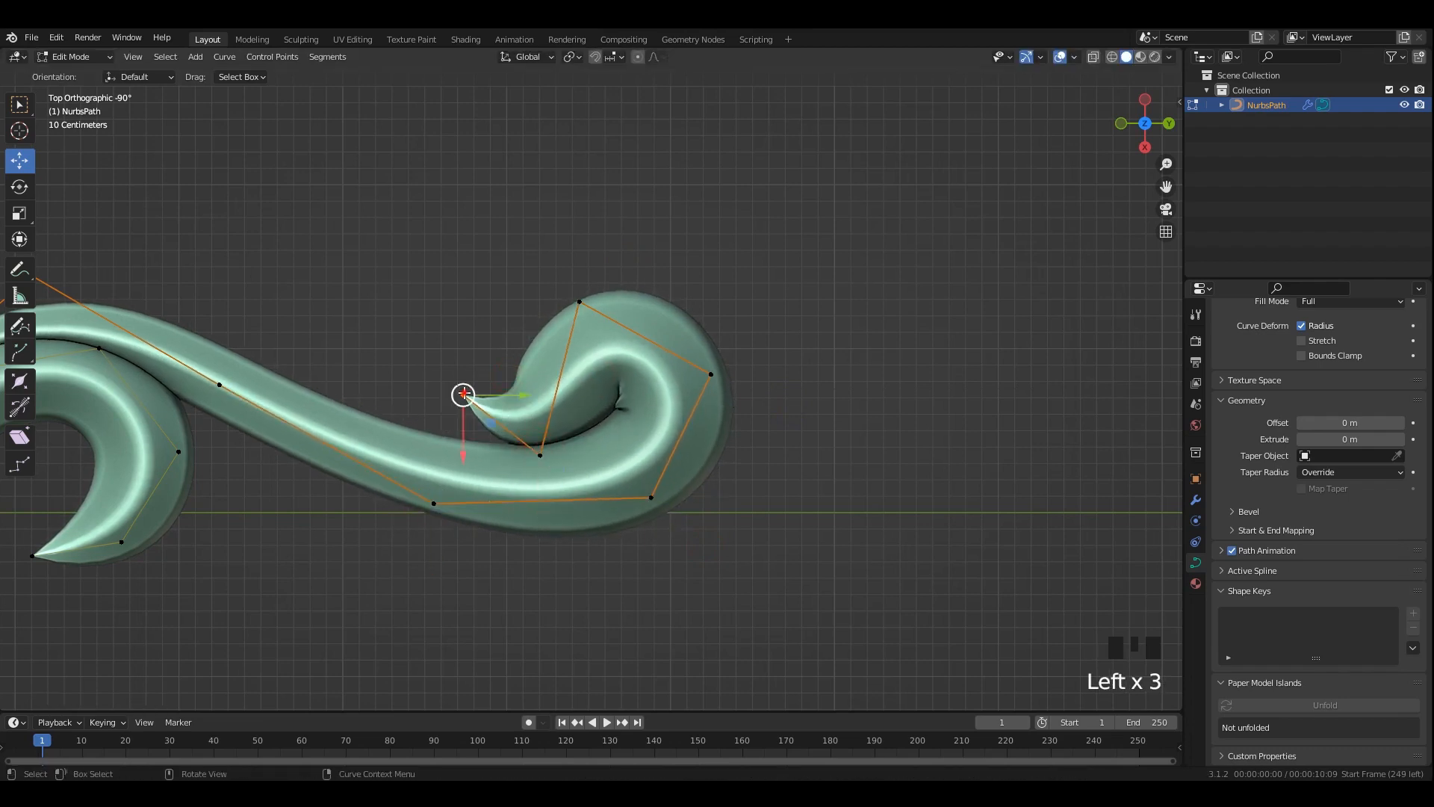
drag(464, 393, 482, 400)
drag(638, 212, 551, 375)
drag(579, 302, 627, 303)
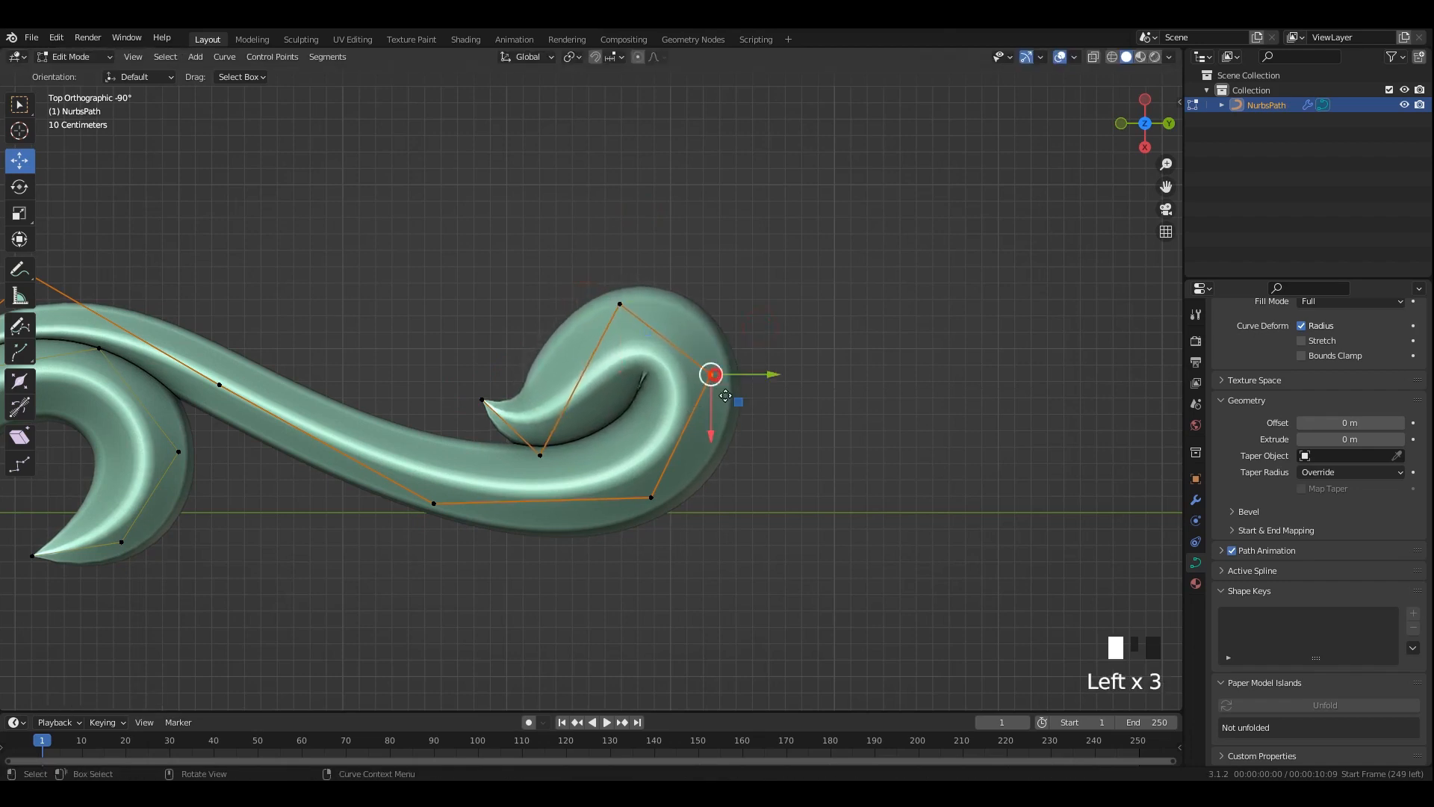
Lower the curl's outer side point, cancel a trial radius change, and nudge the lower bend and dip points.
drag(726, 395, 733, 421)
key(alt+s)
key(Escape)
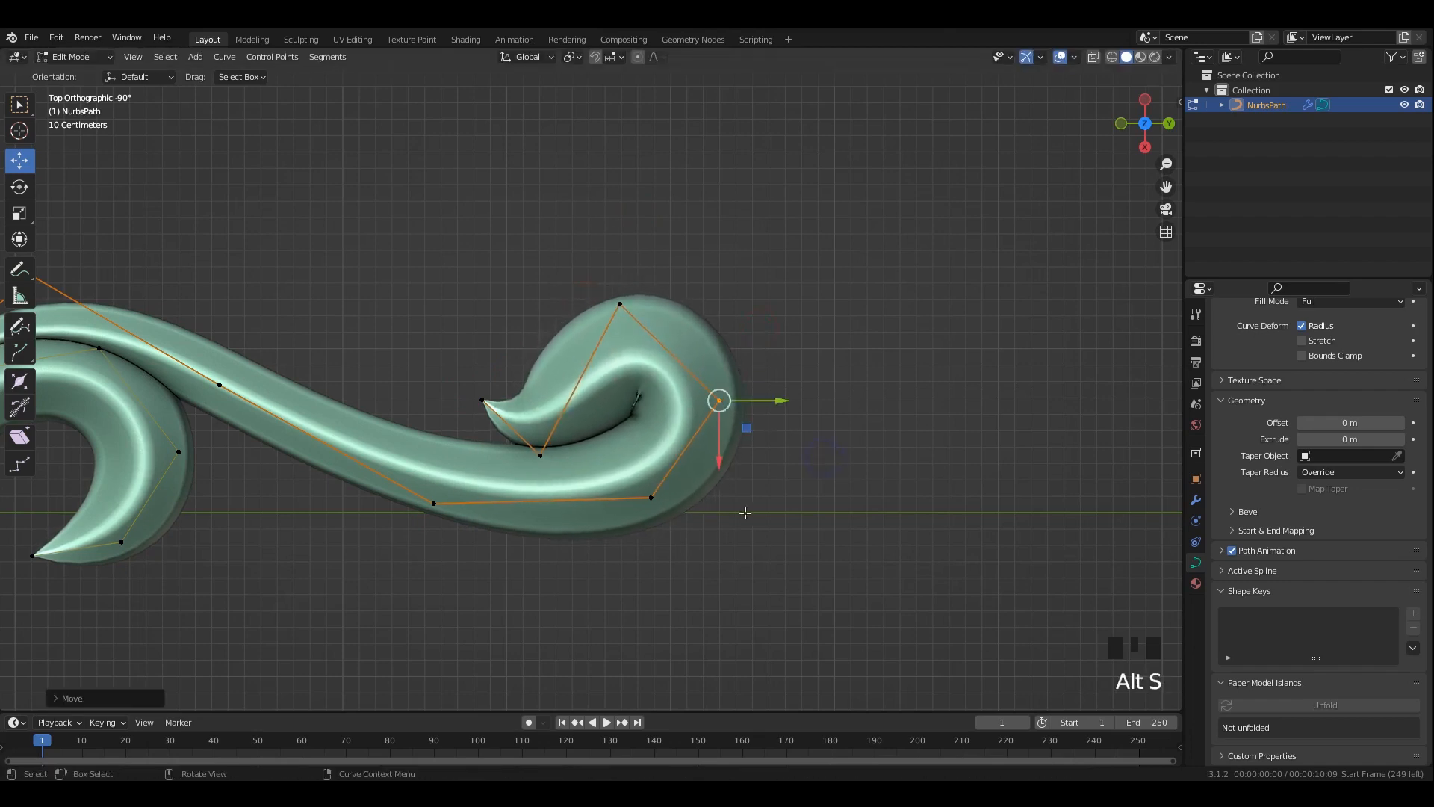
drag(646, 496, 663, 498)
click(433, 506)
drag(432, 505, 436, 499)
Return to Object Mode, add a level 2 subdivision to the curve and deselect it to view the whole ornament.
key(Tab)
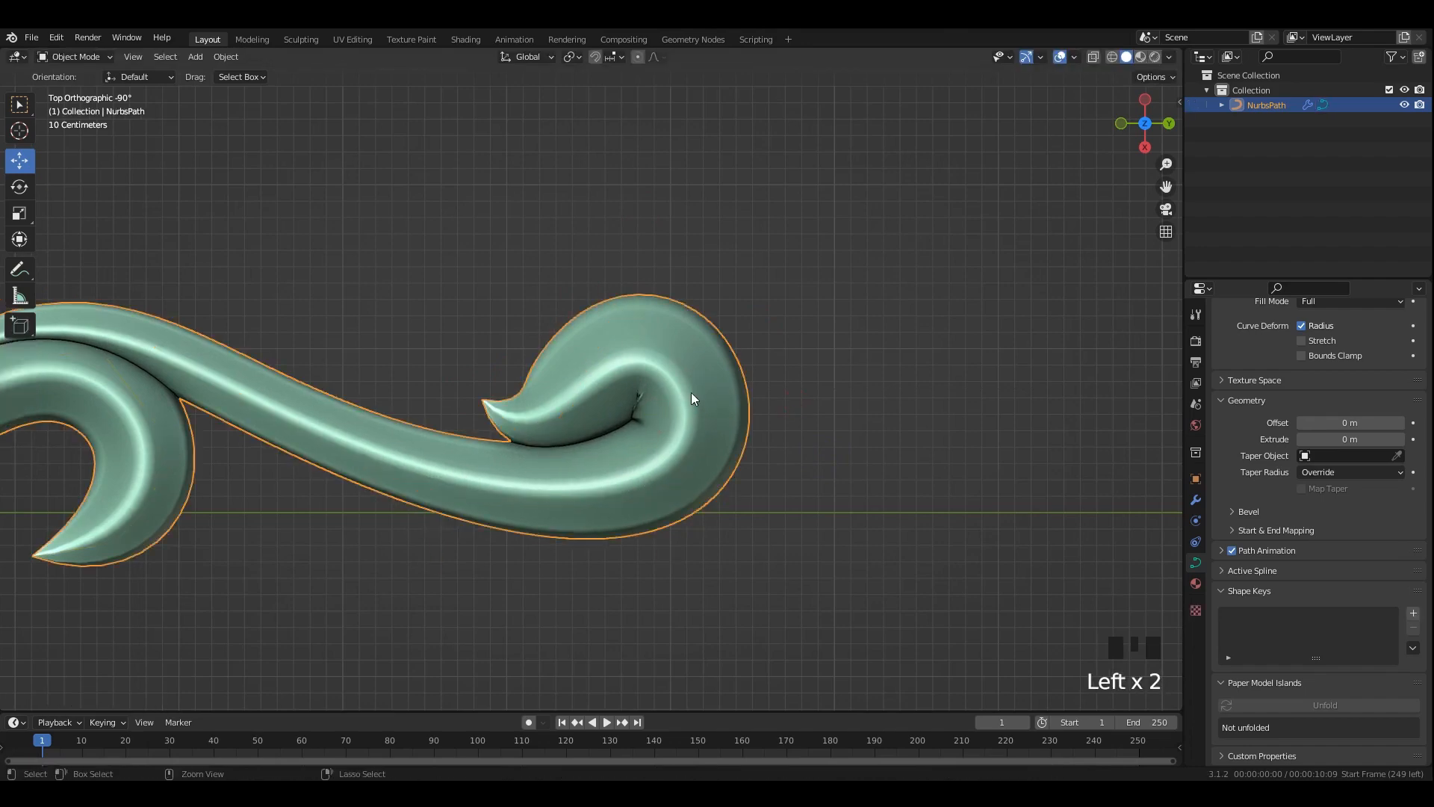
key(ctrl+2)
click(773, 365)
scroll(763, 383, down, 4)
scroll(778, 371, up, 4)
scroll(777, 371, down, 6)
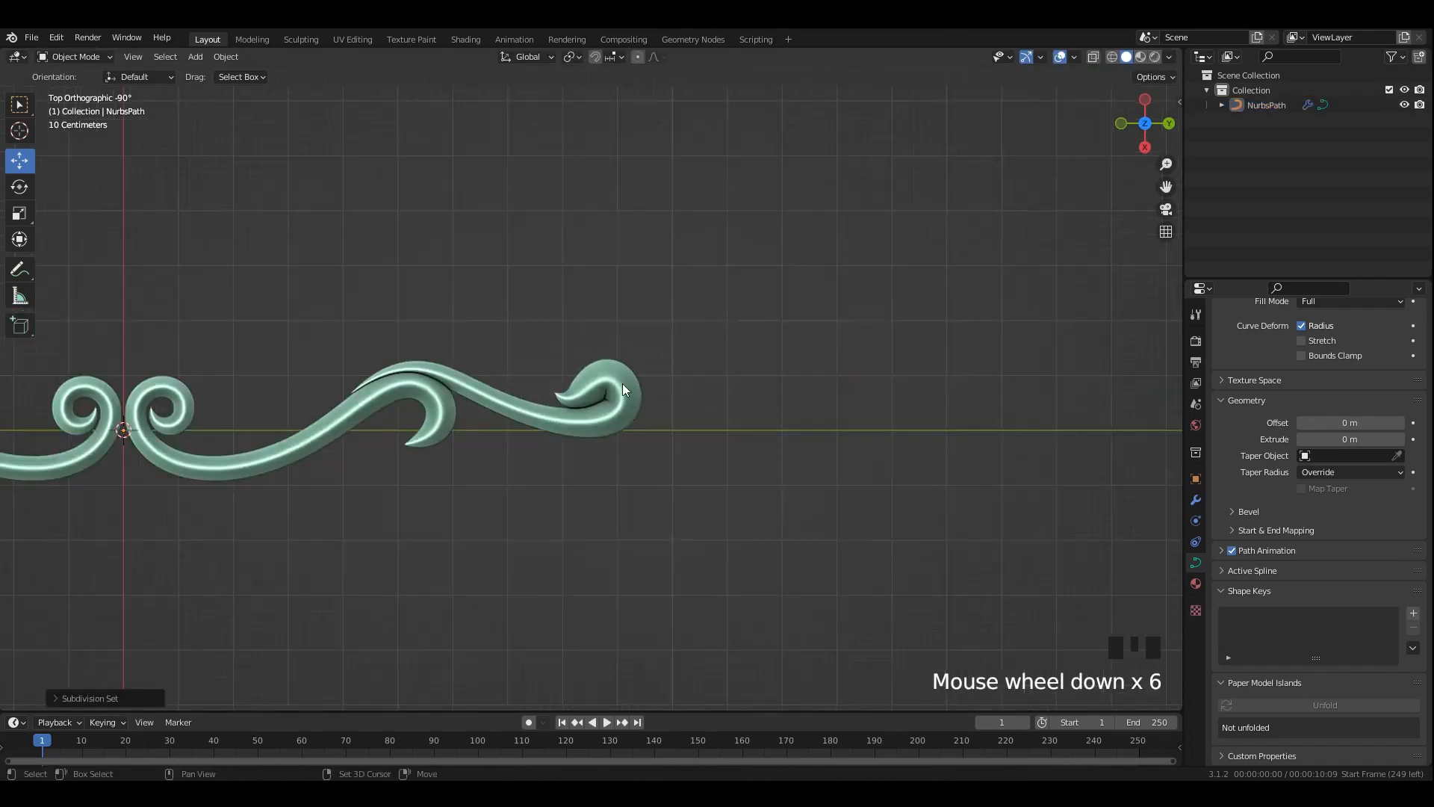
scroll(698, 375, down, 2)
shift+middle_drag(711, 363, 763, 346)
scroll(751, 387, up, 1)
Edit the ornament curve, select the outer branch's curl points and duplicate them inward beside the central scroll.
click(881, 408)
click(838, 405)
scroll(777, 381, up, 2)
click(736, 389)
scroll(710, 379, down, 1)
click(779, 377)
key(Tab)
drag(1016, 311, 791, 486)
shift+drag(794, 347, 756, 391)
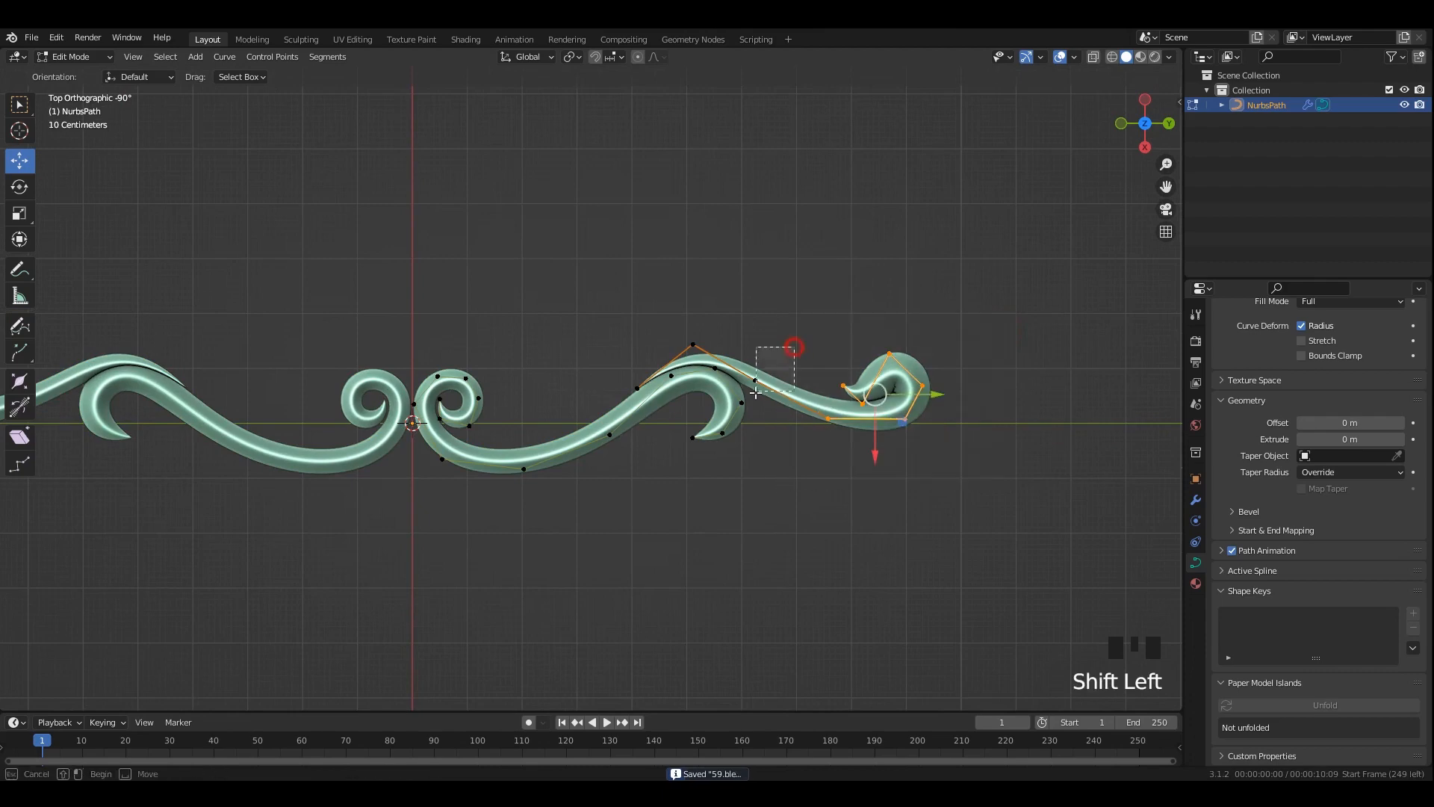
key(shift+d)
click(568, 370)
Rotate the duplicated curl counterclockwise and move it so it rests along the upper side of the main stem.
scroll(713, 321, up, 3)
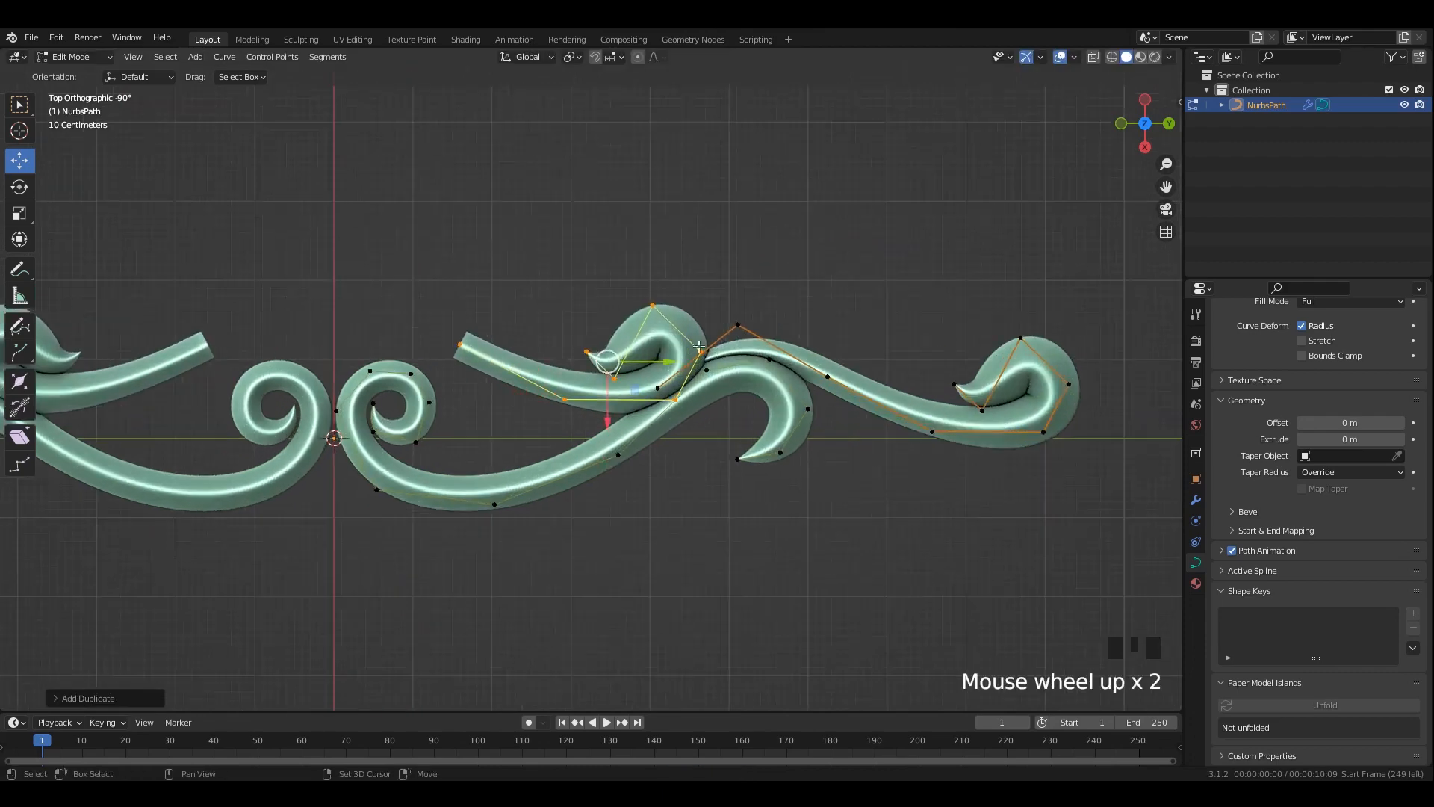
drag(611, 392, 586, 440)
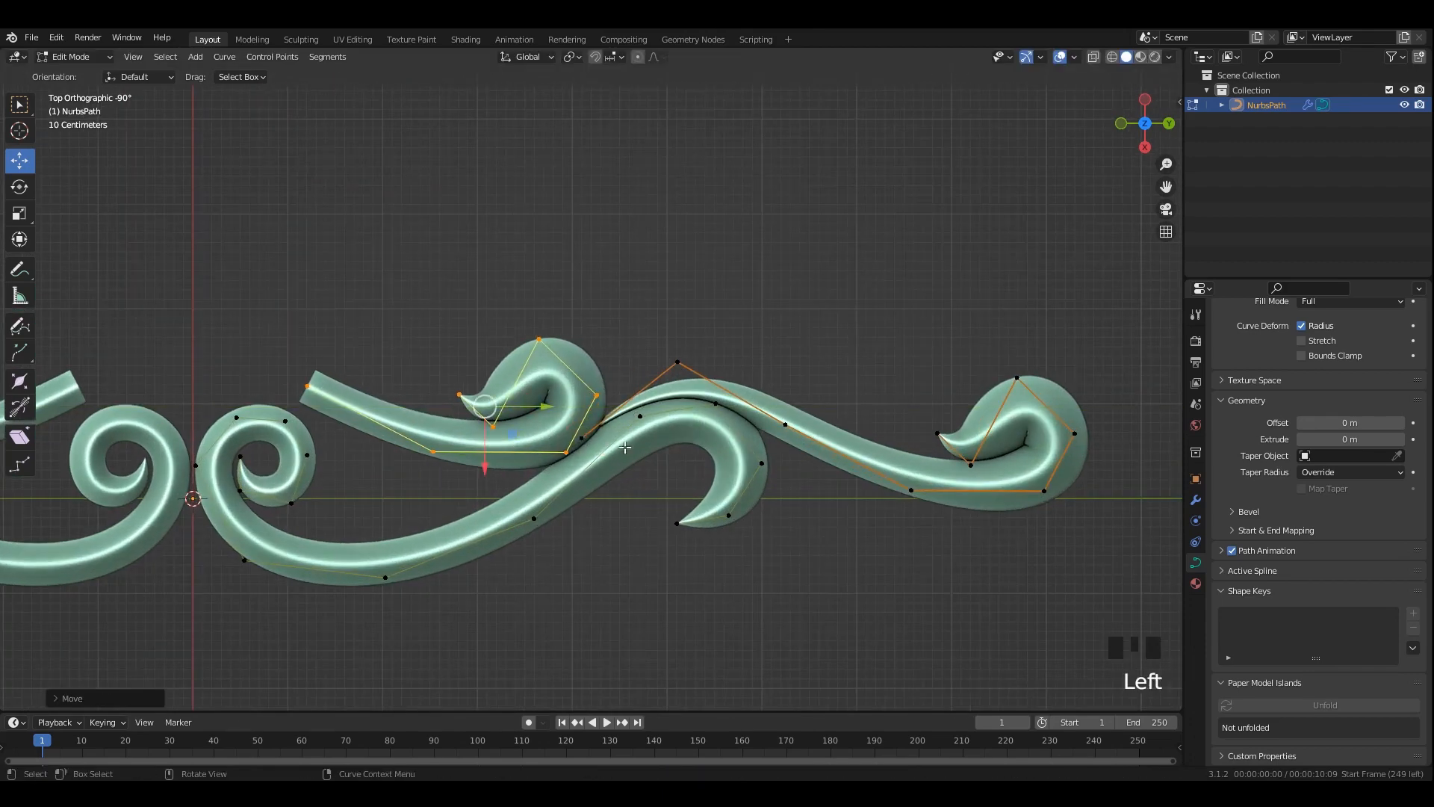
key(r)
click(652, 338)
shift+scroll(651, 337, up, 3)
drag(589, 360, 556, 419)
scroll(404, 442, up, 2)
shift+middle_drag(378, 484, 717, 493)
Thin the curve at the duplicated curl's starting point near the central scroll.
click(433, 442)
key(alt+s)
click(725, 506)
shift+middle_drag(604, 481, 652, 478)
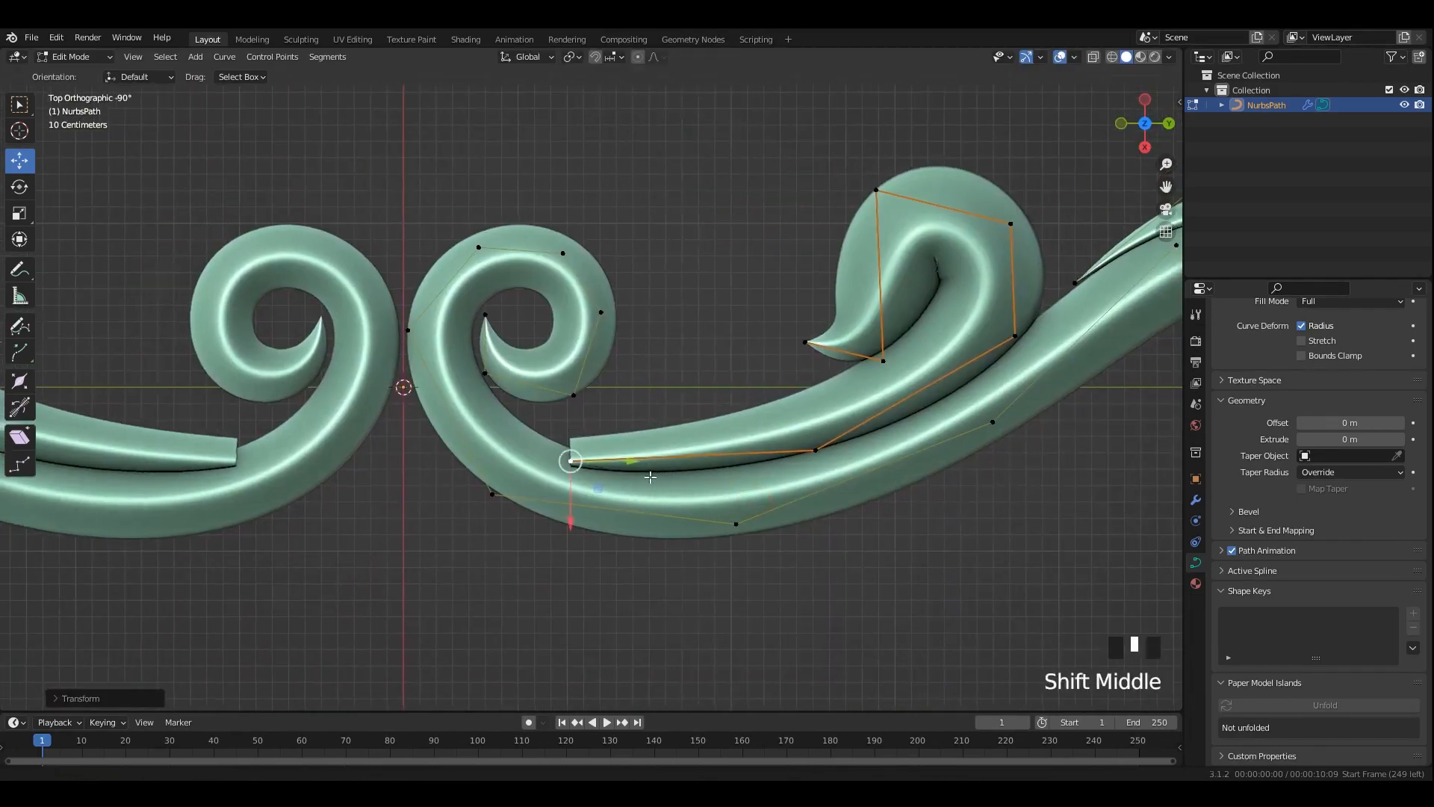
scroll(648, 479, up, 1)
Extrude two more points from the duplicated curl's start into the central spiral and shrink the last one to a tip.
key(e)
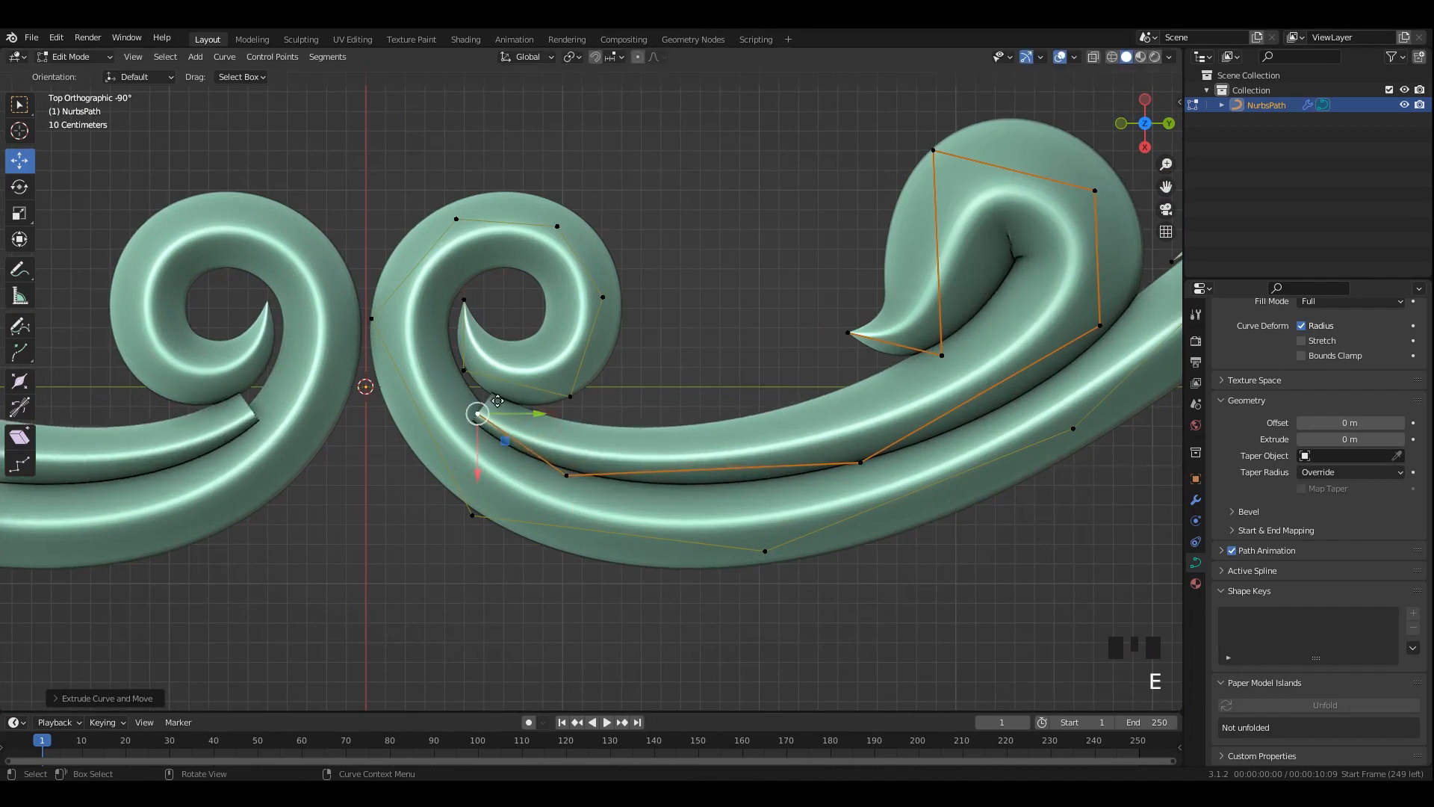
key(e)
click(470, 329)
key(alt+s)
click(708, 403)
Nudge the new tip and reposition the two points after it so the tapered end follows the inside of the spiral.
scroll(522, 375, up, 2)
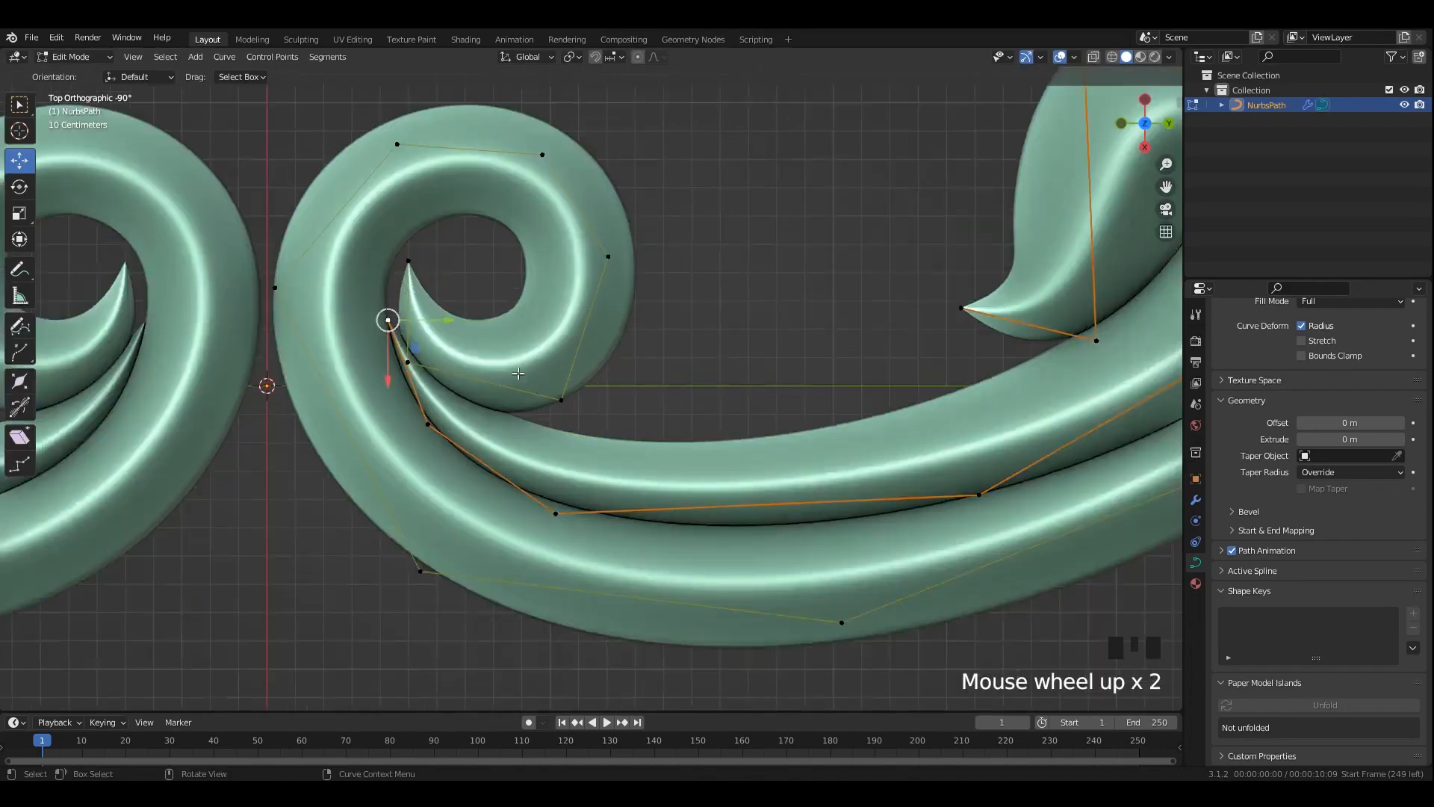
scroll(518, 374, up, 1)
drag(347, 307, 352, 299)
click(395, 431)
drag(396, 431, 370, 421)
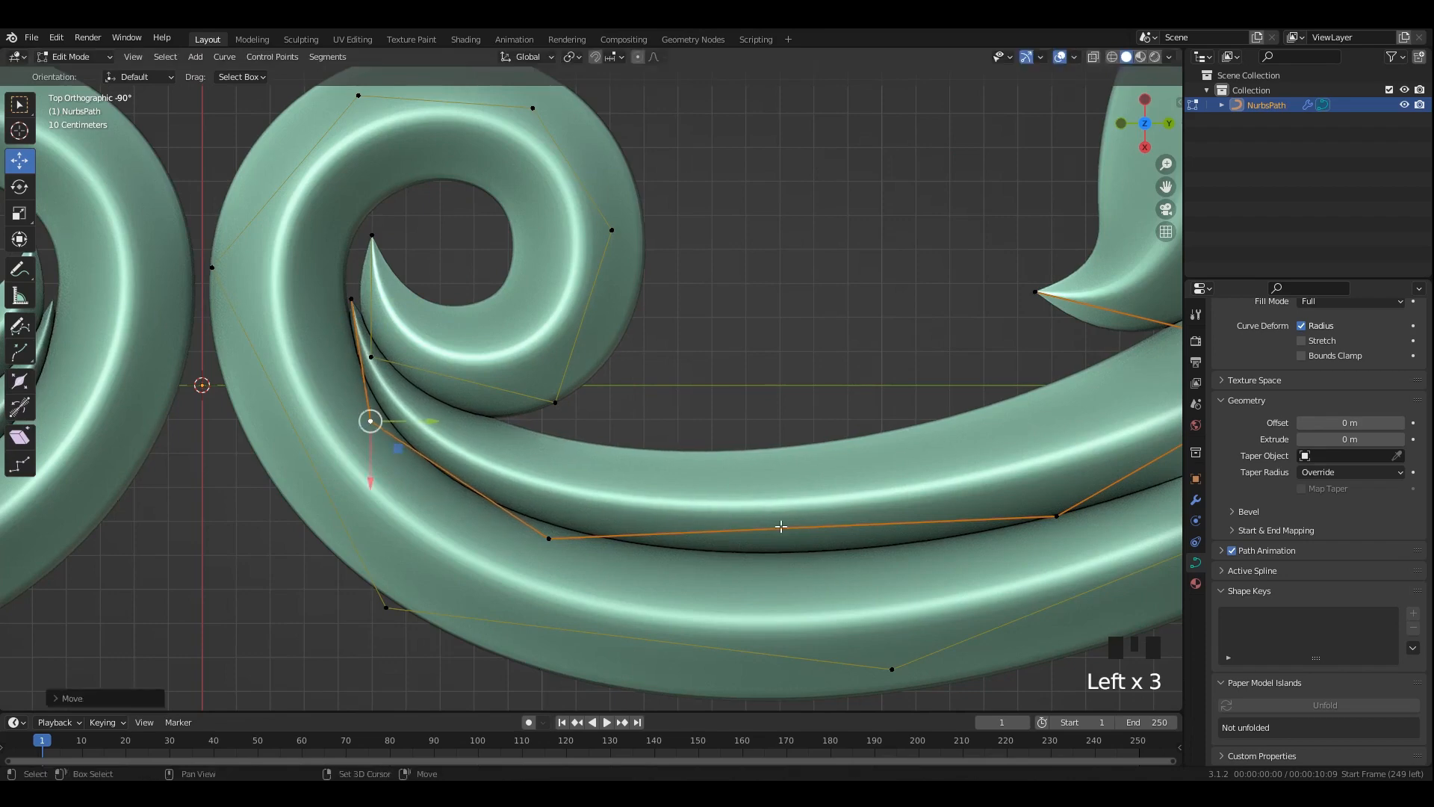
shift+middle_drag(781, 526, 610, 424)
drag(563, 359, 352, 451)
drag(378, 436, 481, 479)
scroll(679, 428, down, 1)
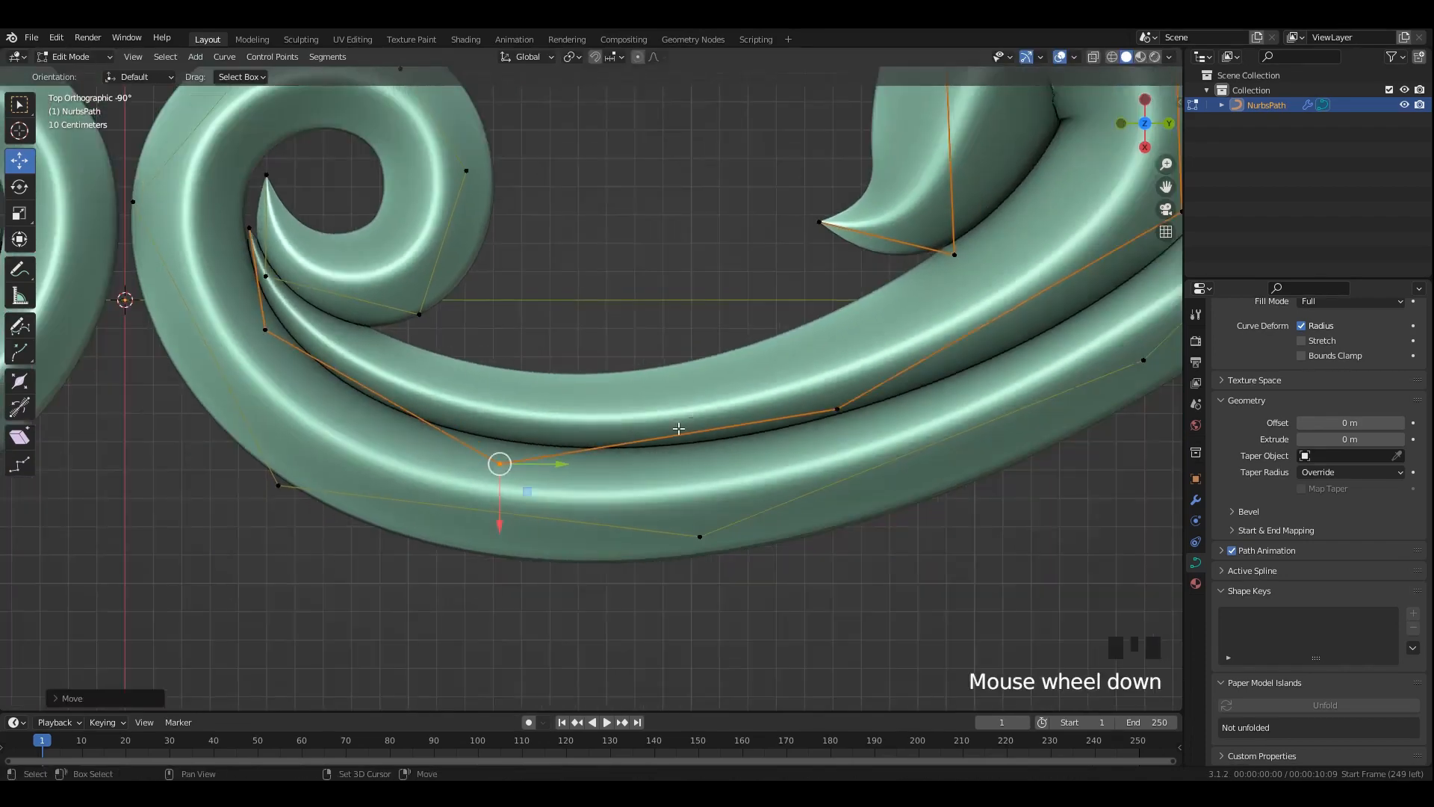
Shift the branch's point along the lower sweep slightly outward and return to Object Mode.
shift+middle_drag(679, 428, 590, 492)
drag(636, 507, 774, 426)
drag(748, 472, 776, 469)
scroll(807, 469, down, 3)
shift+middle_drag(932, 463, 871, 538)
key(Tab)
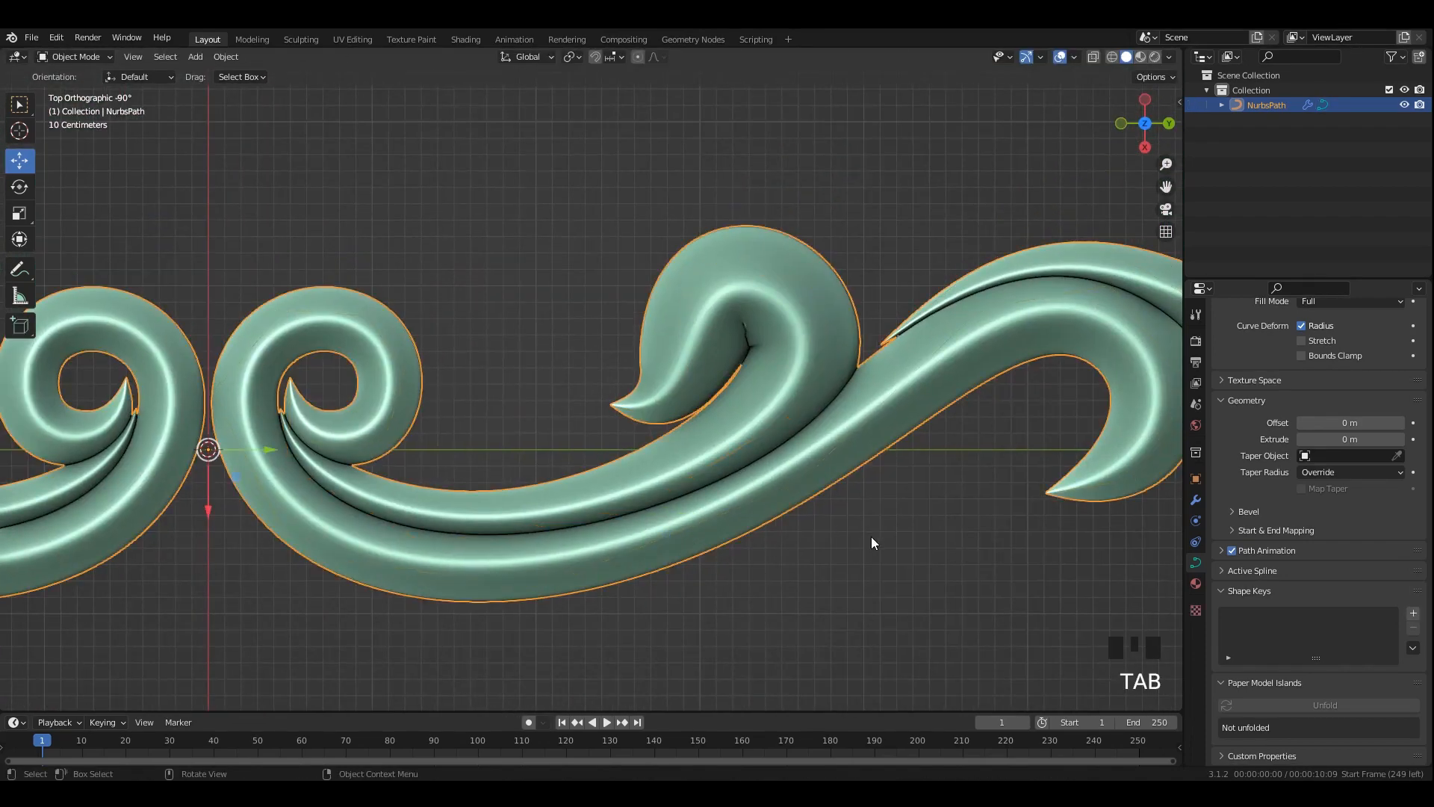
Reopen the curve for editing and lower the inner curl's two crest points, pulling the outer one inward.
key(Tab)
scroll(871, 536, up, 2)
click(669, 160)
drag(669, 159, 688, 273)
drag(929, 254, 856, 305)
drag(882, 271, 867, 281)
Lower the inner curl's tip and nudge the point just before it.
drag(561, 410, 587, 441)
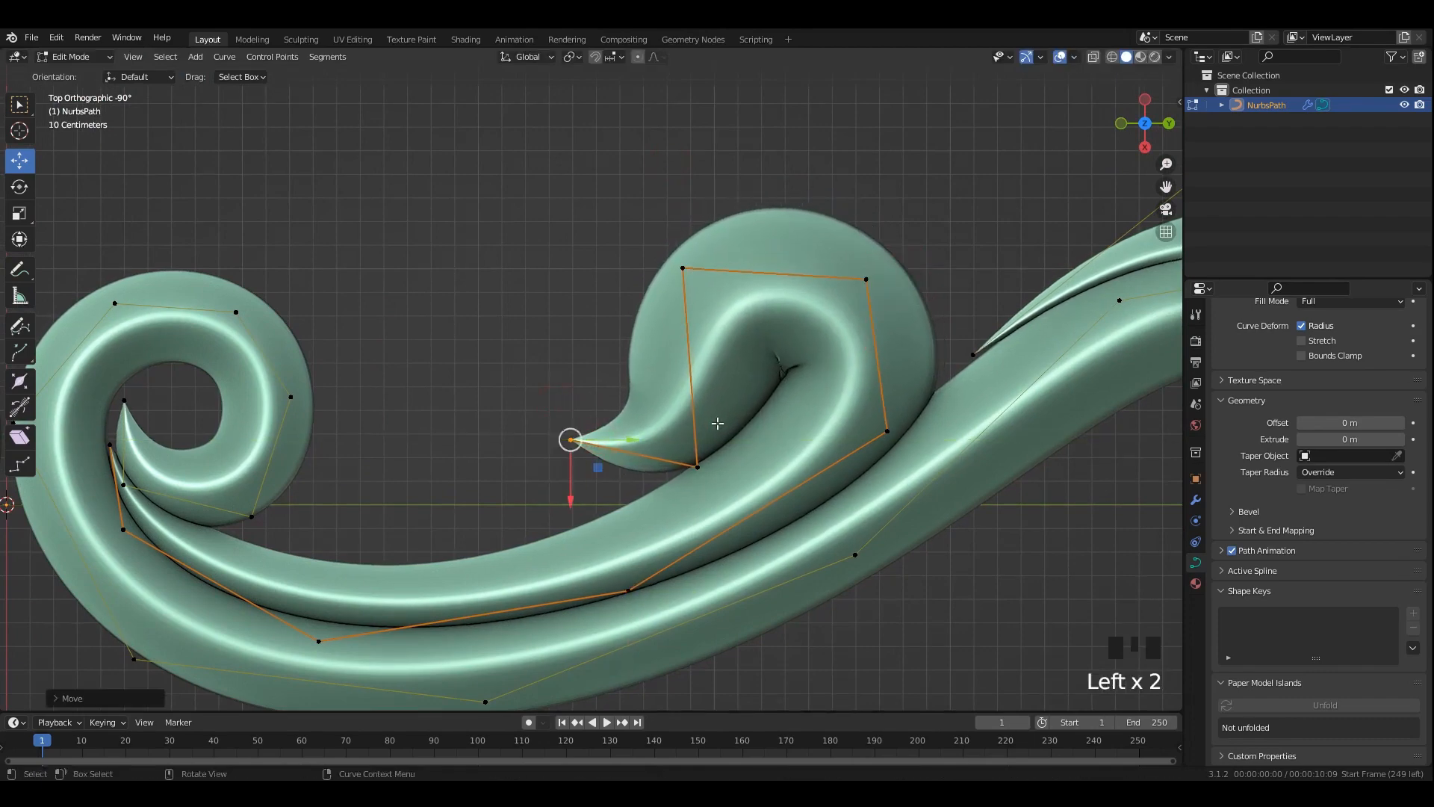
drag(718, 424, 682, 485)
drag(696, 465, 695, 464)
Duplicate the inner curl's end points, discarding a first trial copy, and place the new copy above the curl.
drag(513, 317, 761, 515)
shift+drag(647, 194, 741, 266)
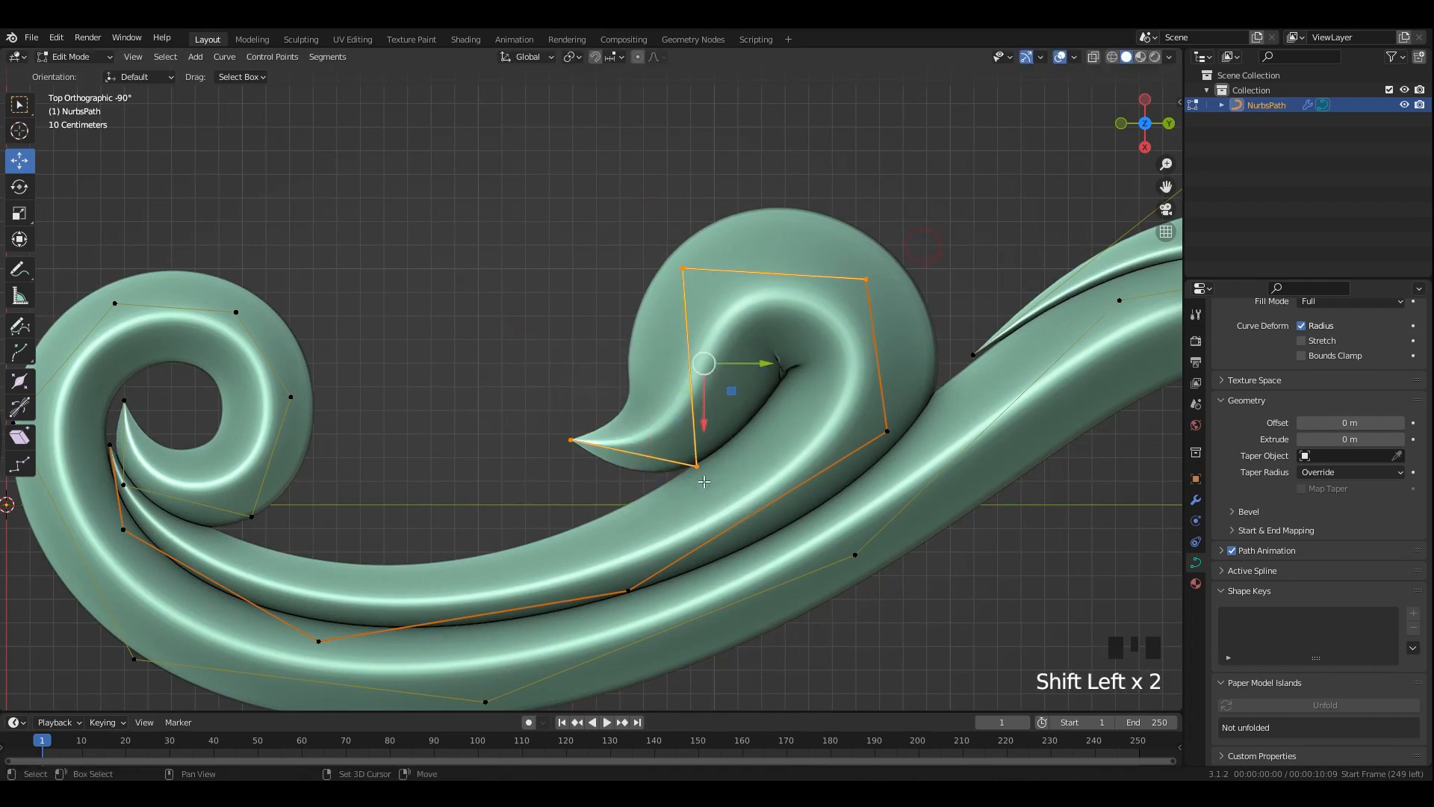
key(shift+d)
shift+middle_drag(885, 339, 694, 503)
key(ctrl+z)
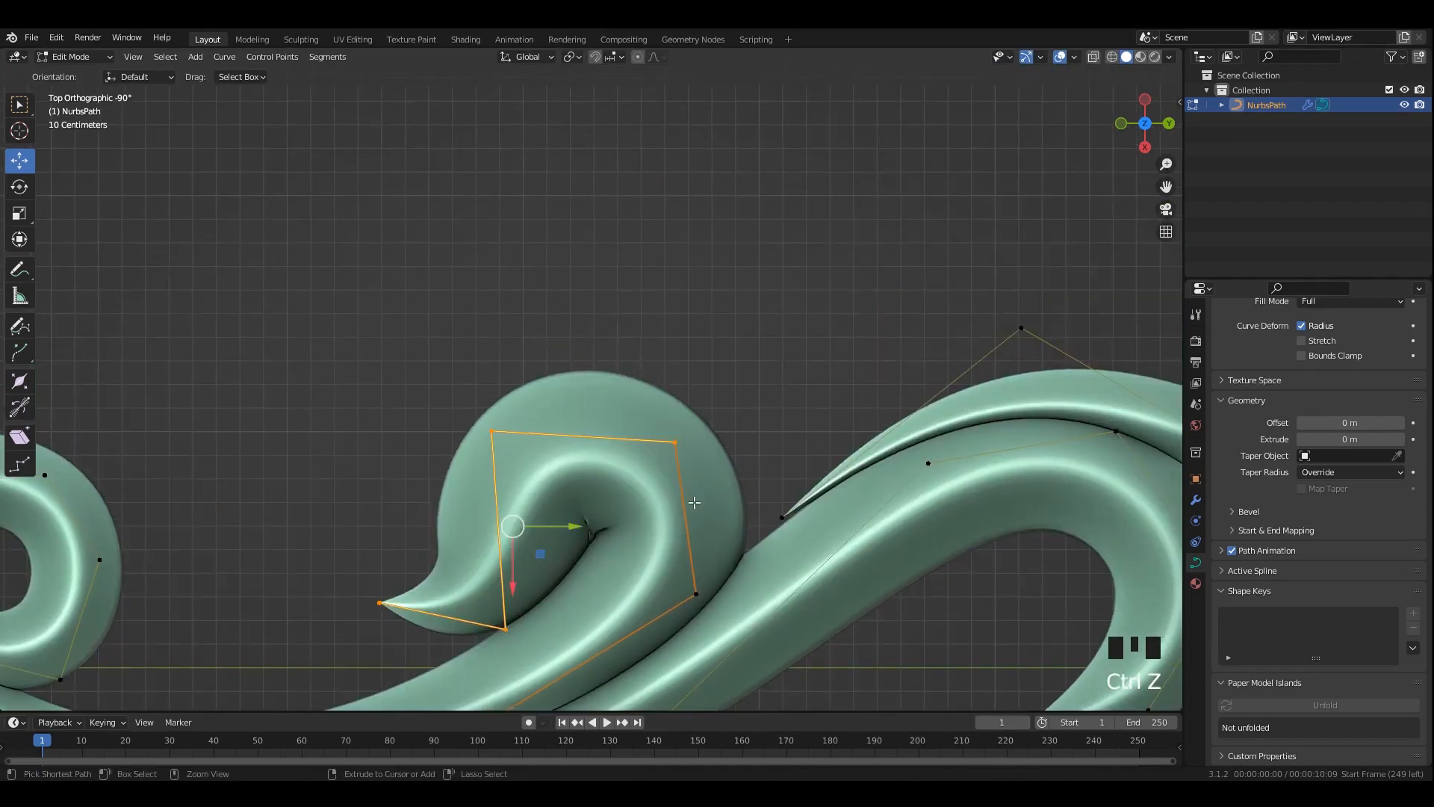
key(shift+d)
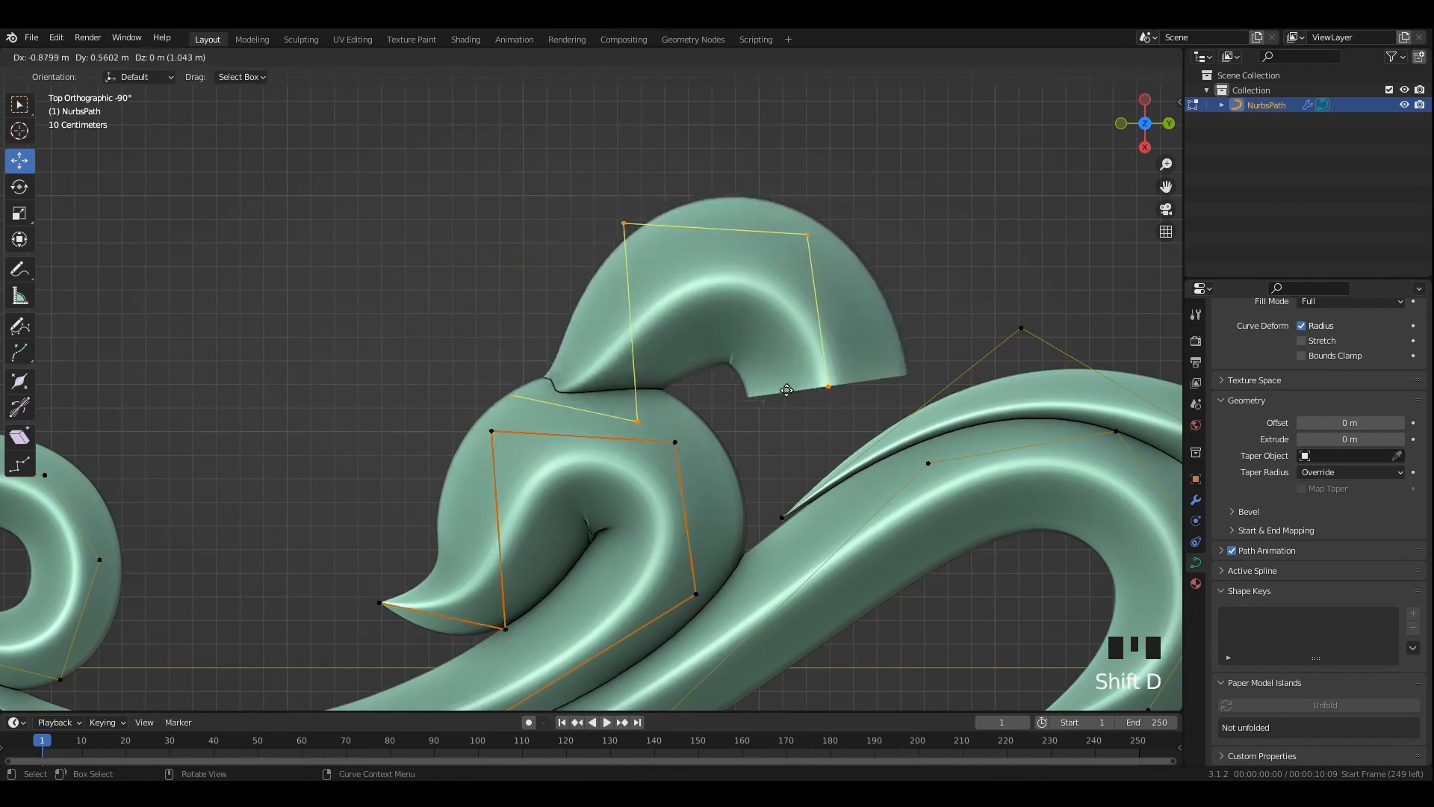
click(789, 390)
Rotate the copied curl head clockwise and move it down against the inner curl's back.
key(r)
click(725, 386)
drag(679, 342, 701, 385)
middle_drag(702, 404, 710, 306)
shift+middle_drag(702, 463, 695, 329)
drag(695, 396, 728, 471)
key(alt+s)
alt+middle_drag(744, 401, 742, 431)
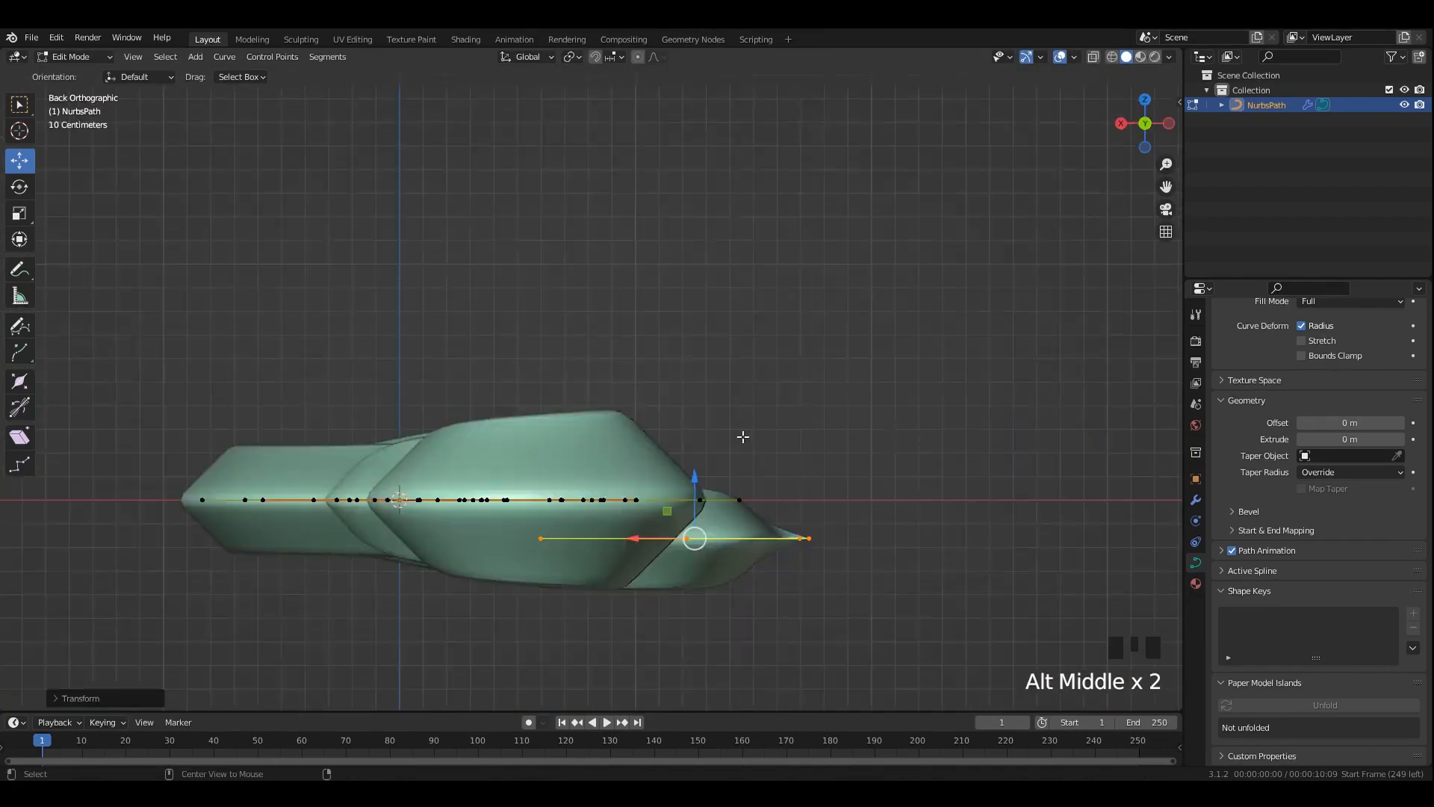
key(alt+z)
key(ctrl+z)
alt+middle_drag(765, 533, 822, 470)
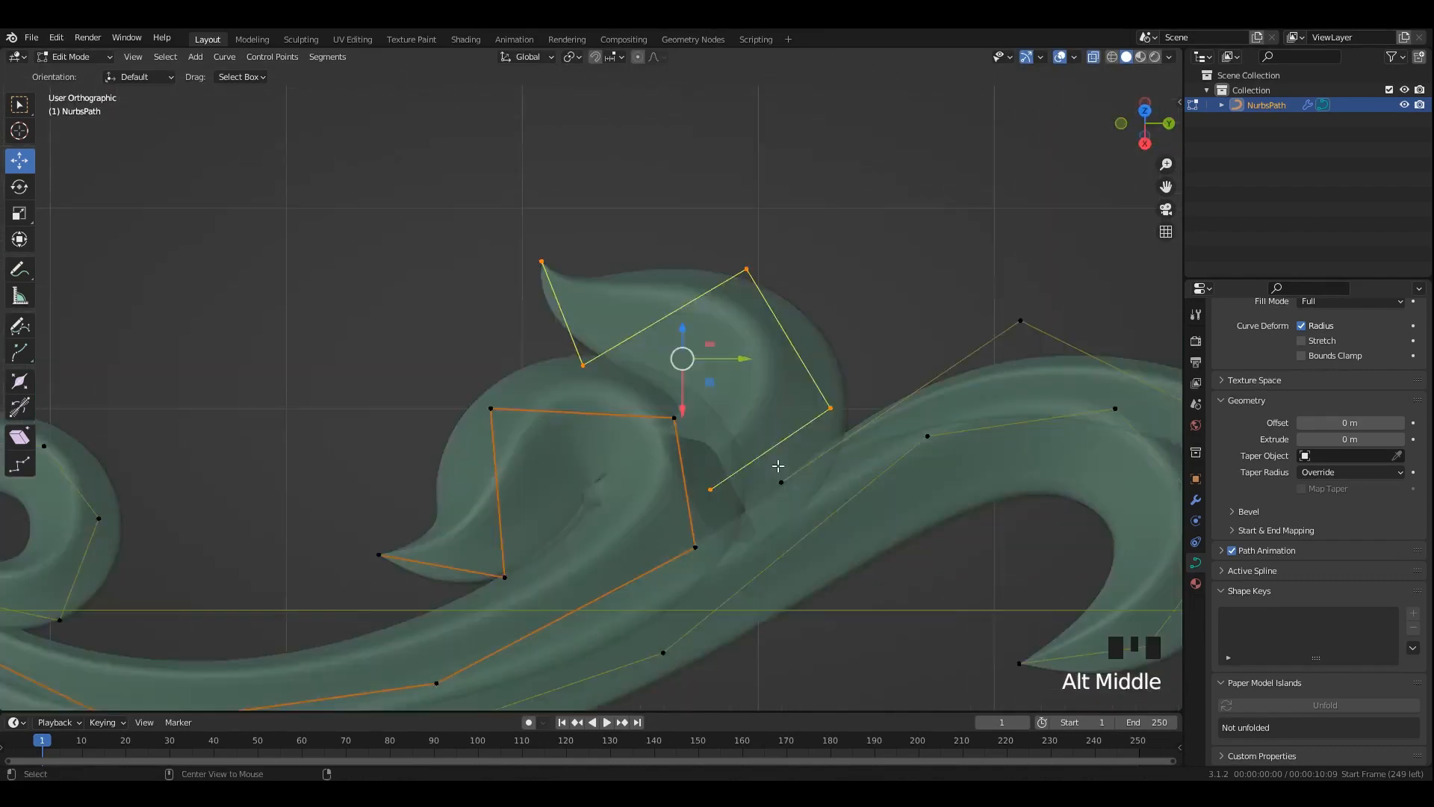
Reduce the copied leaf's radius, turn off X-ray and lower the leaf onto the curl's back.
key(alt+s)
click(788, 448)
key(alt+z)
drag(684, 289, 694, 336)
Move the leaf's tip inward and down, and raise the point before it to straighten the leaf's end.
shift+middle_drag(625, 240, 638, 286)
scroll(639, 285, up, 1)
drag(555, 254, 496, 282)
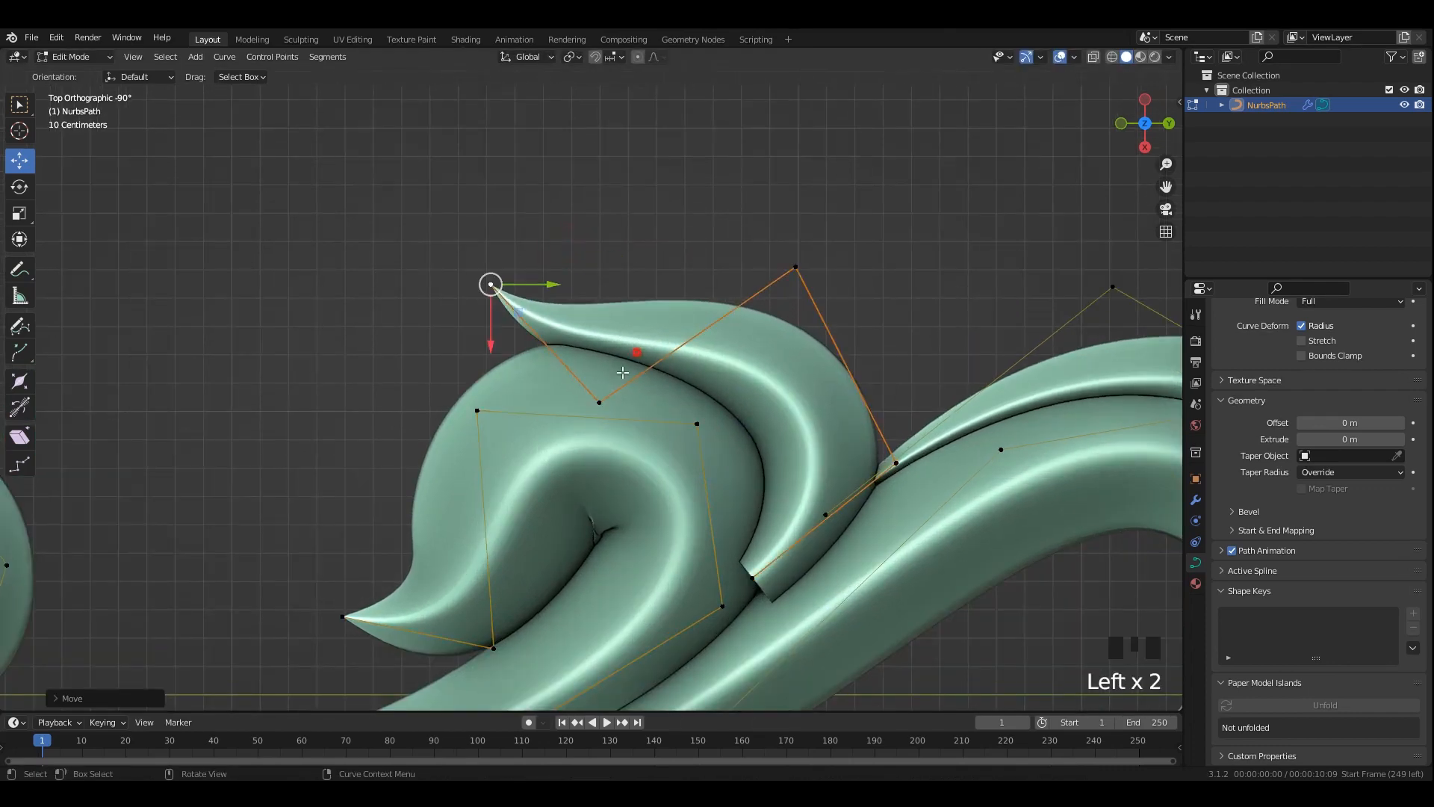
click(596, 402)
drag(588, 409, 662, 288)
Pull the leaf's crest point and outer side point inward toward the curl.
click(794, 264)
drag(787, 266, 769, 274)
click(896, 462)
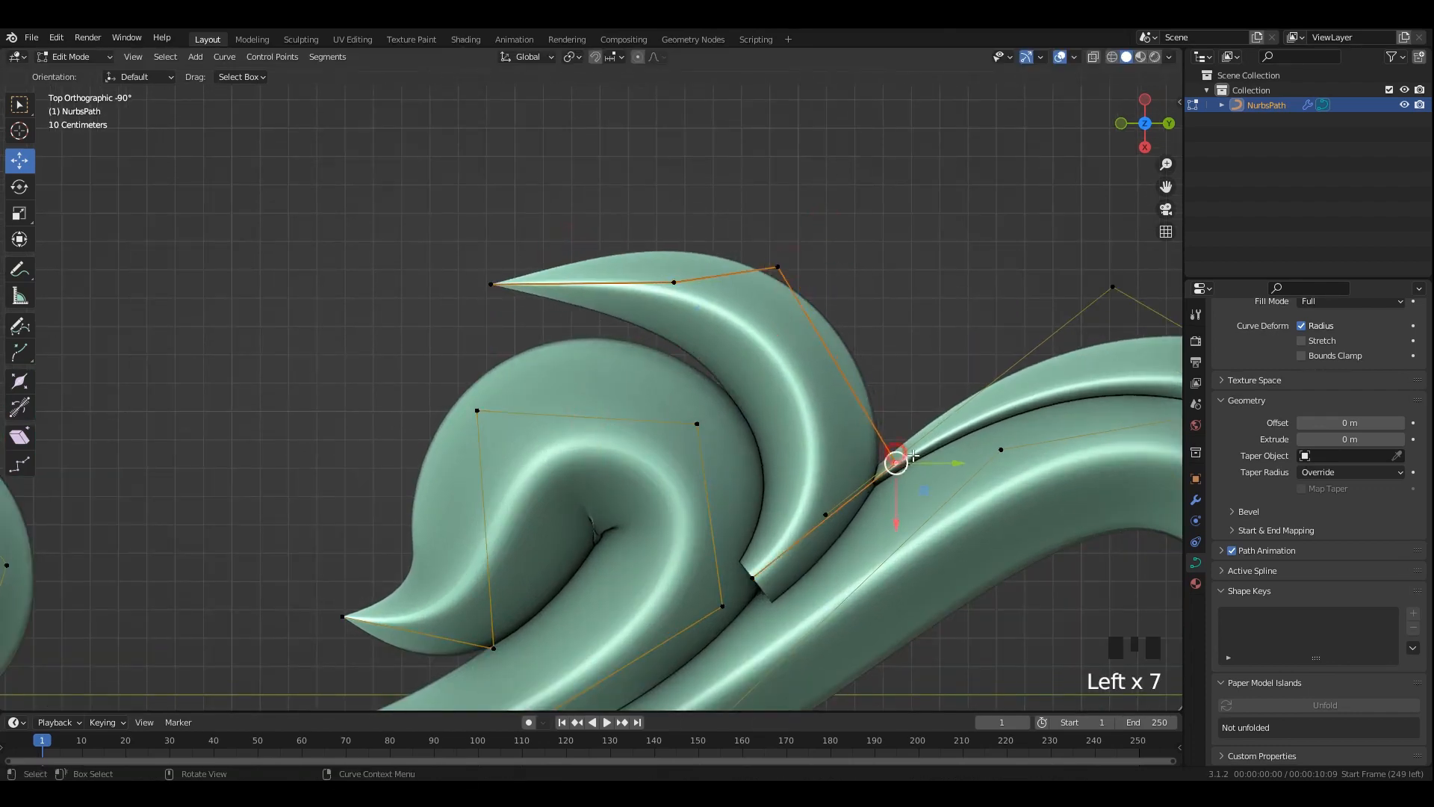
drag(896, 463, 854, 448)
Set the radius of the leaf's base point to 0 and move it into the gap between curl and stem.
shift+middle_drag(854, 448, 871, 304)
key(alt+s)
text(0)
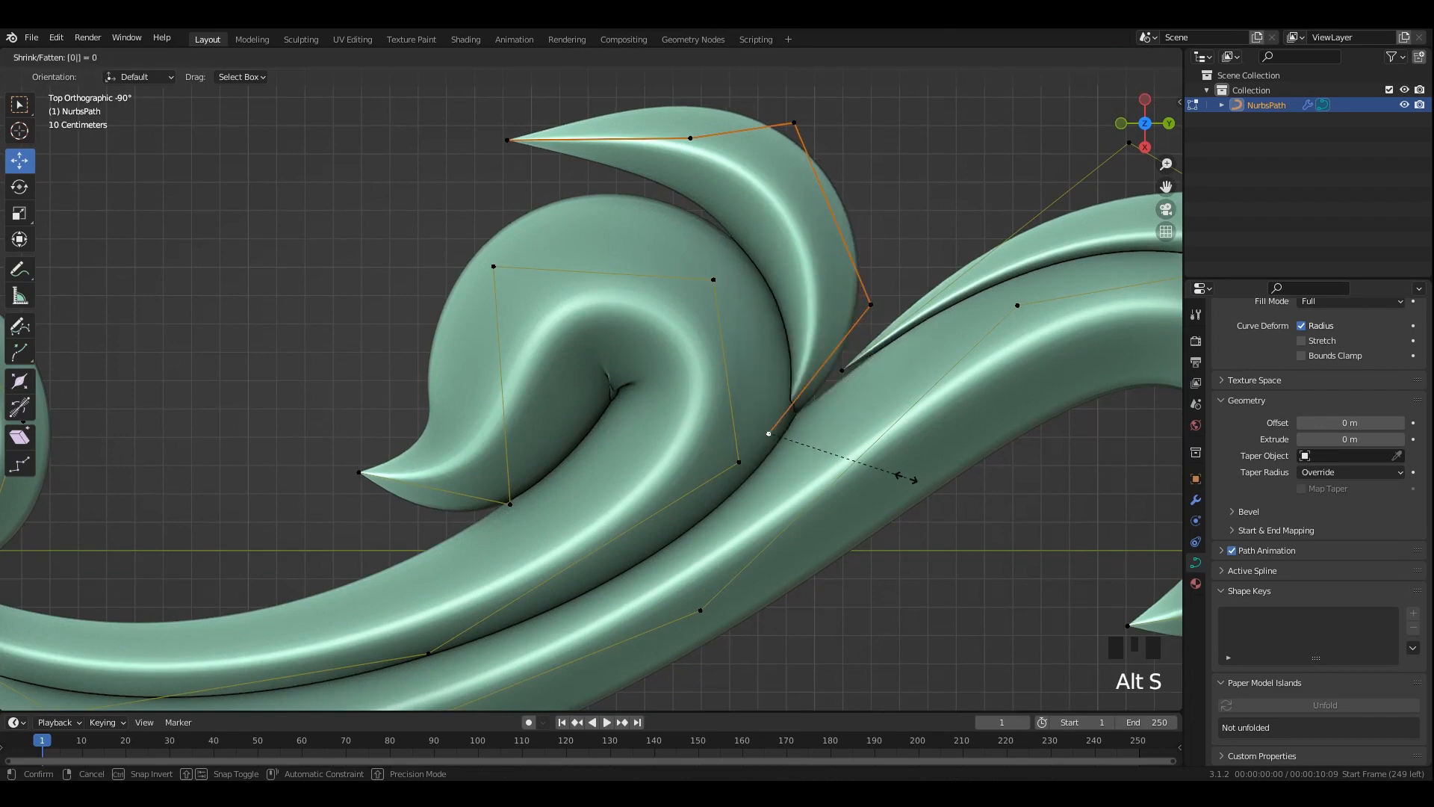
drag(779, 430, 809, 378)
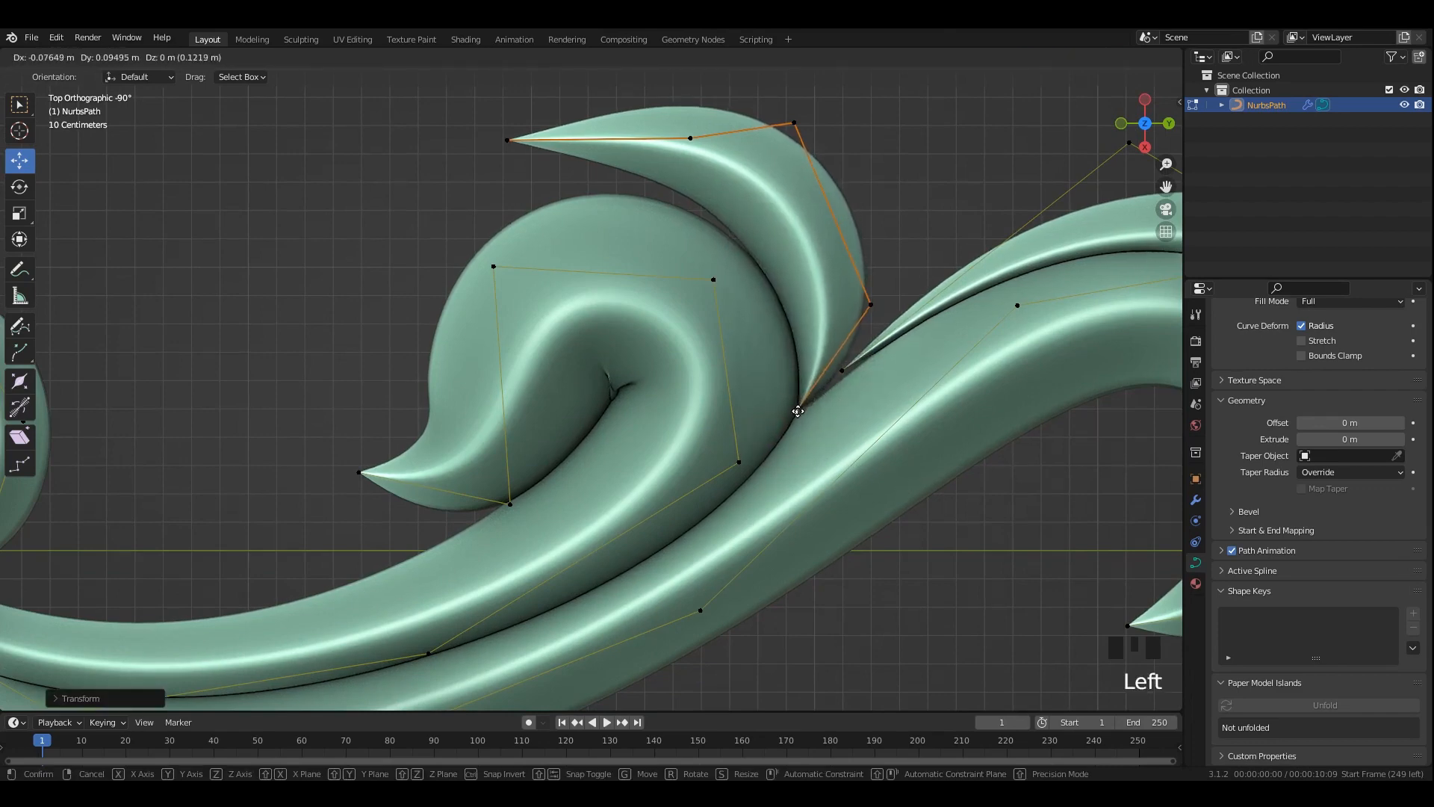
Lower the leaf's crest point, the point before its tip, and the tip itself.
click(869, 306)
shift+middle_drag(863, 309, 903, 403)
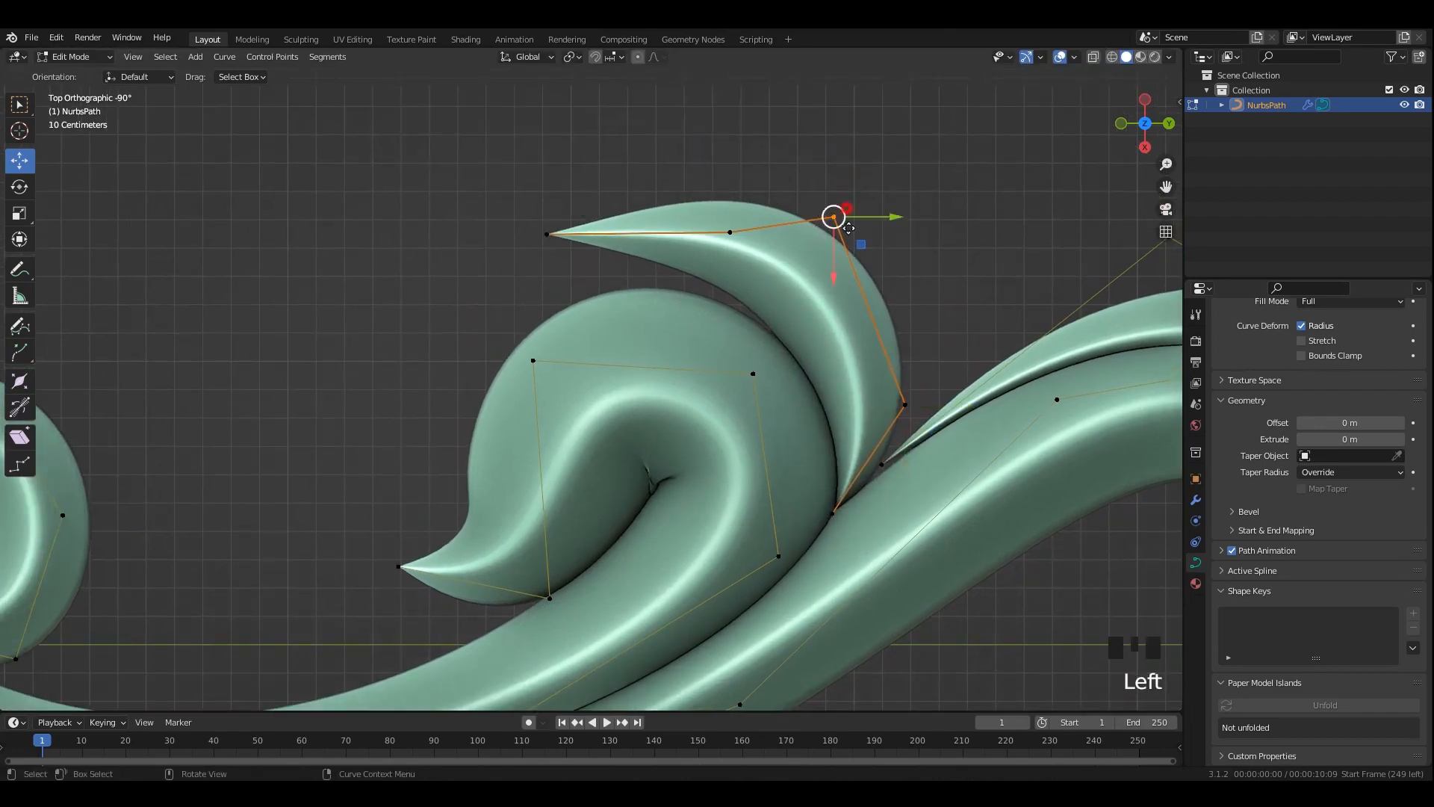
drag(849, 228, 858, 259)
drag(732, 236, 737, 249)
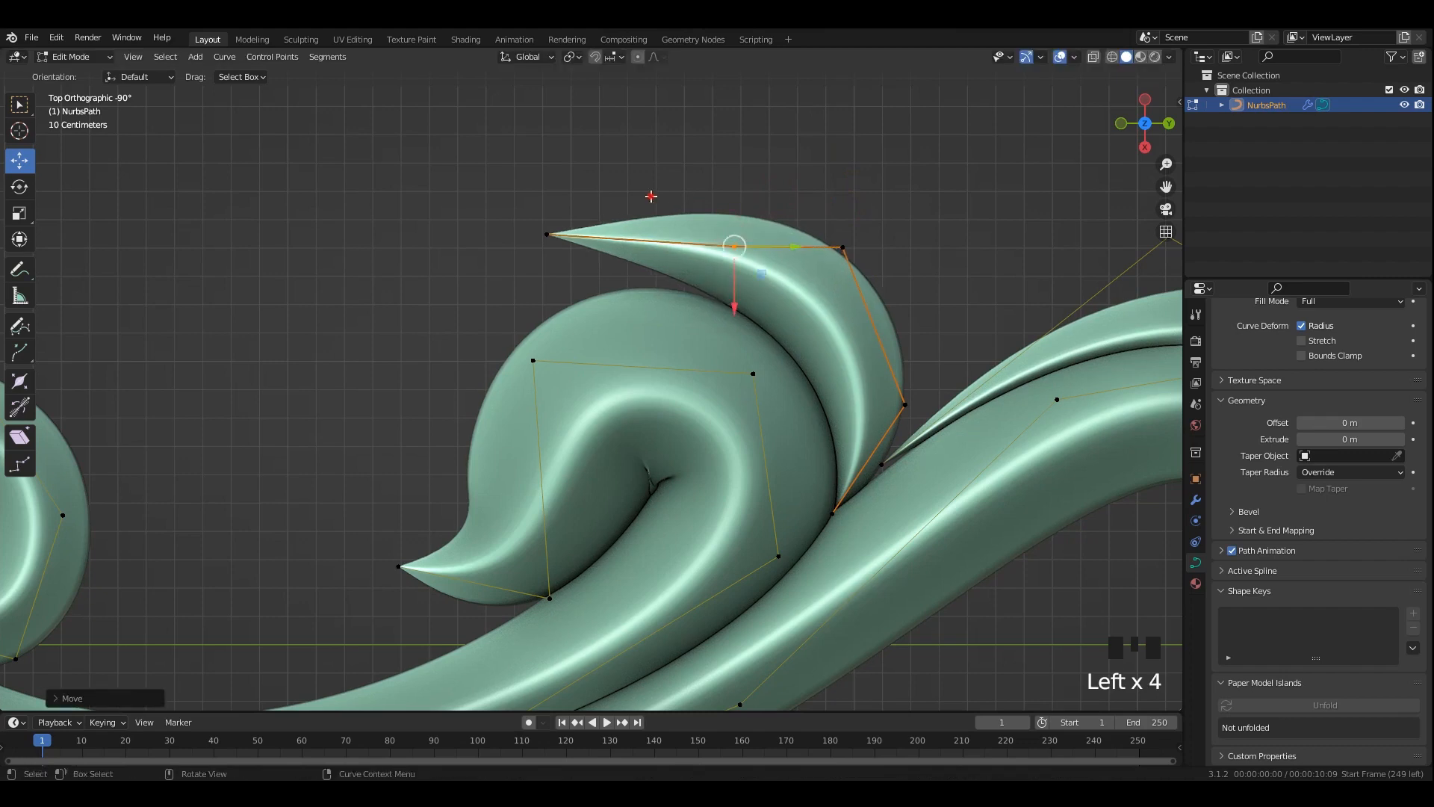
click(549, 238)
drag(549, 238, 556, 268)
Raise the point before the leaf's tip, push the crest point up and outward, and pull the side point down and inward.
click(741, 258)
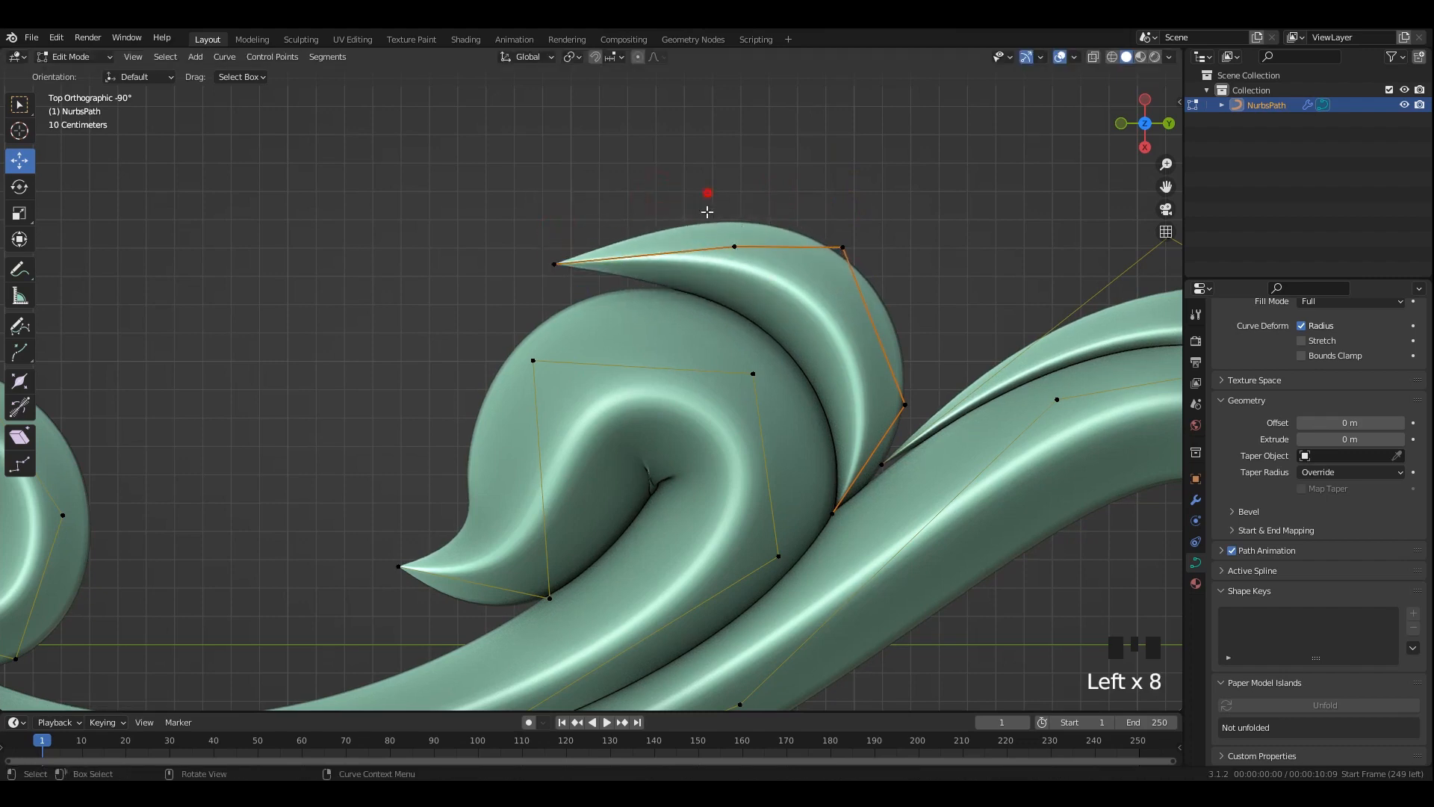
drag(728, 216, 727, 214)
click(843, 247)
drag(843, 247, 859, 236)
click(905, 404)
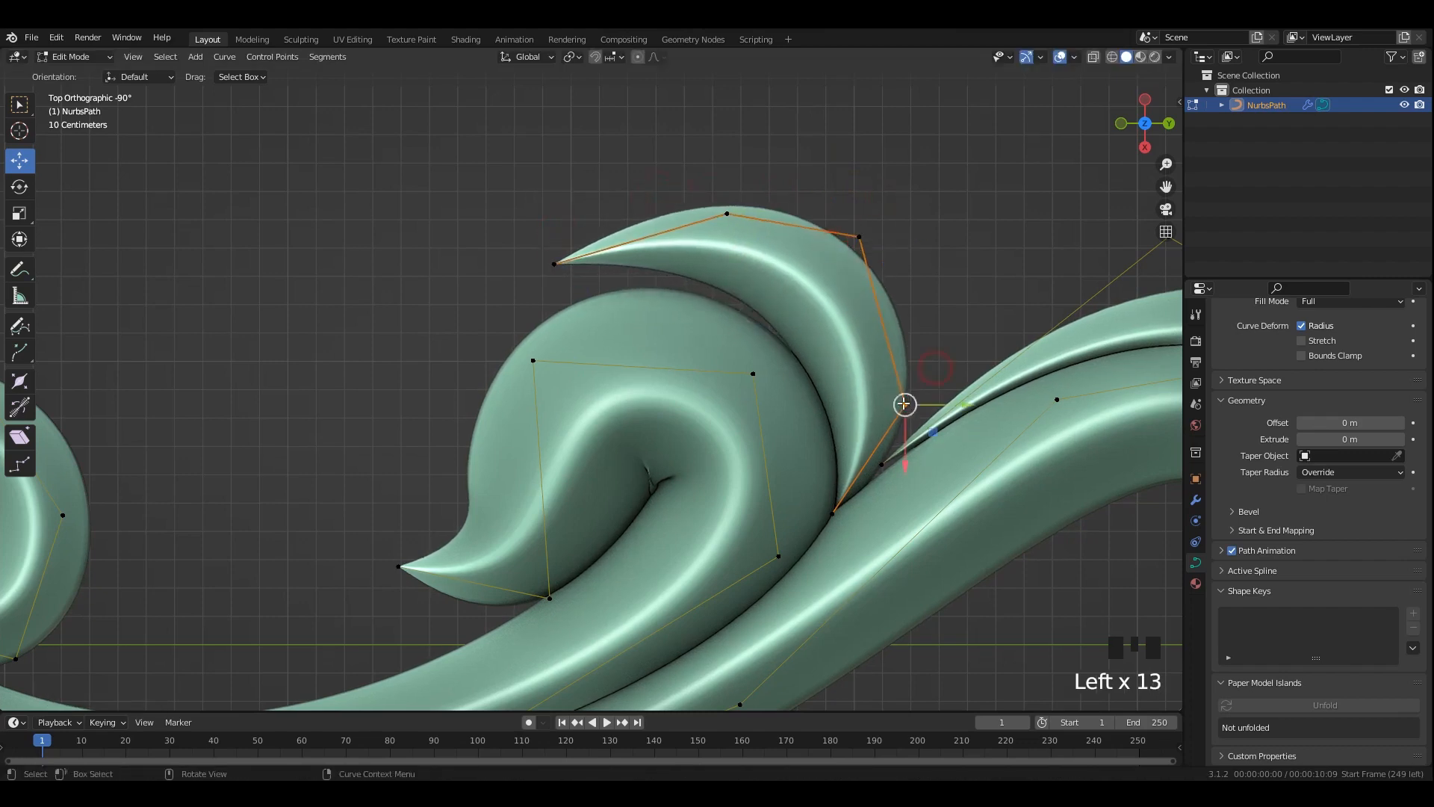
mouse_move(903, 404)
mouse_down()
mouse_move(879, 403)
mouse_move(885, 422)
mouse_up()
Fatten the leaf at its outer side point and crest point.
key(alt+s)
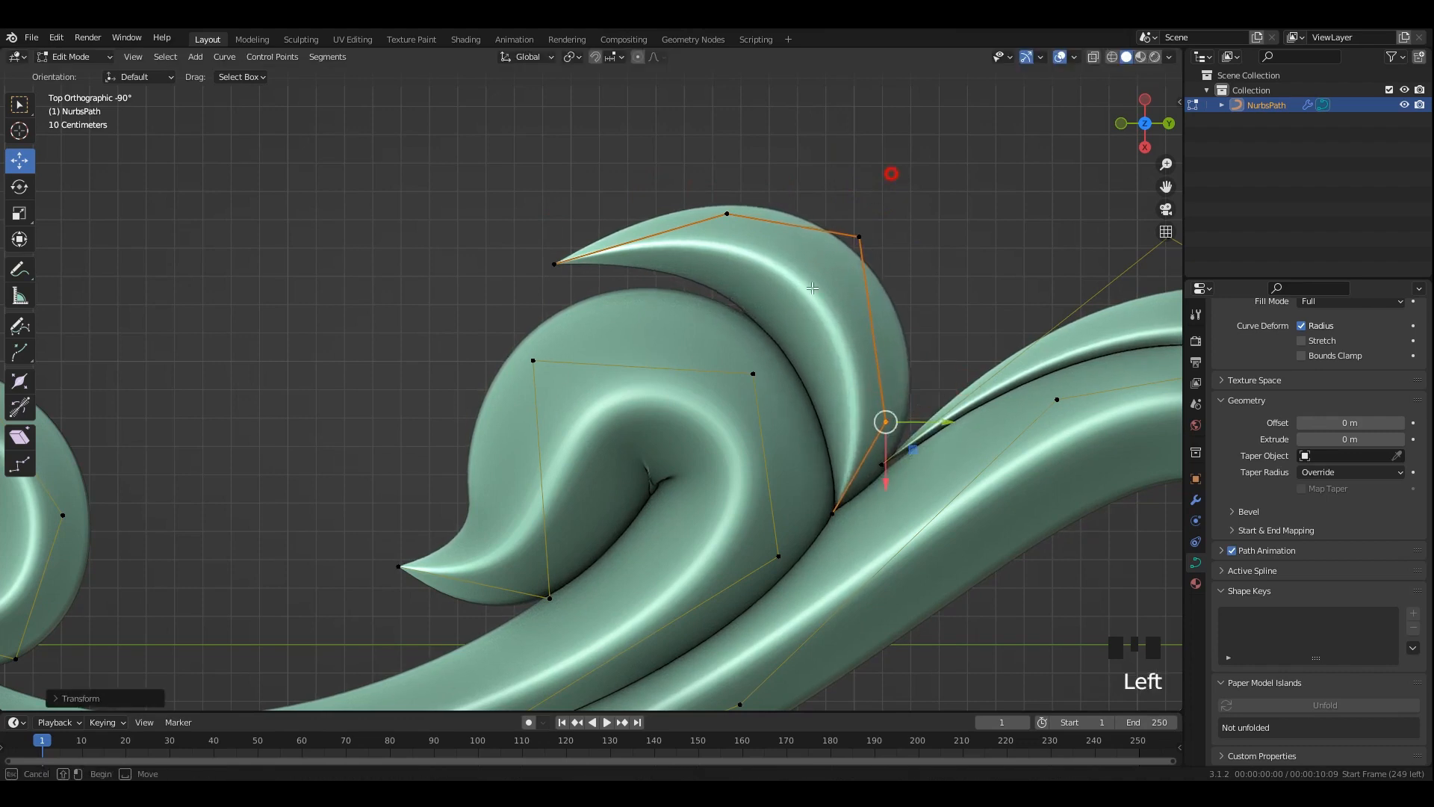
click(859, 237)
key(alt+s)
Raise the leaf's tip toward its crest and pull the crest point slightly inward.
click(727, 214)
shift+middle_drag(637, 242, 637, 308)
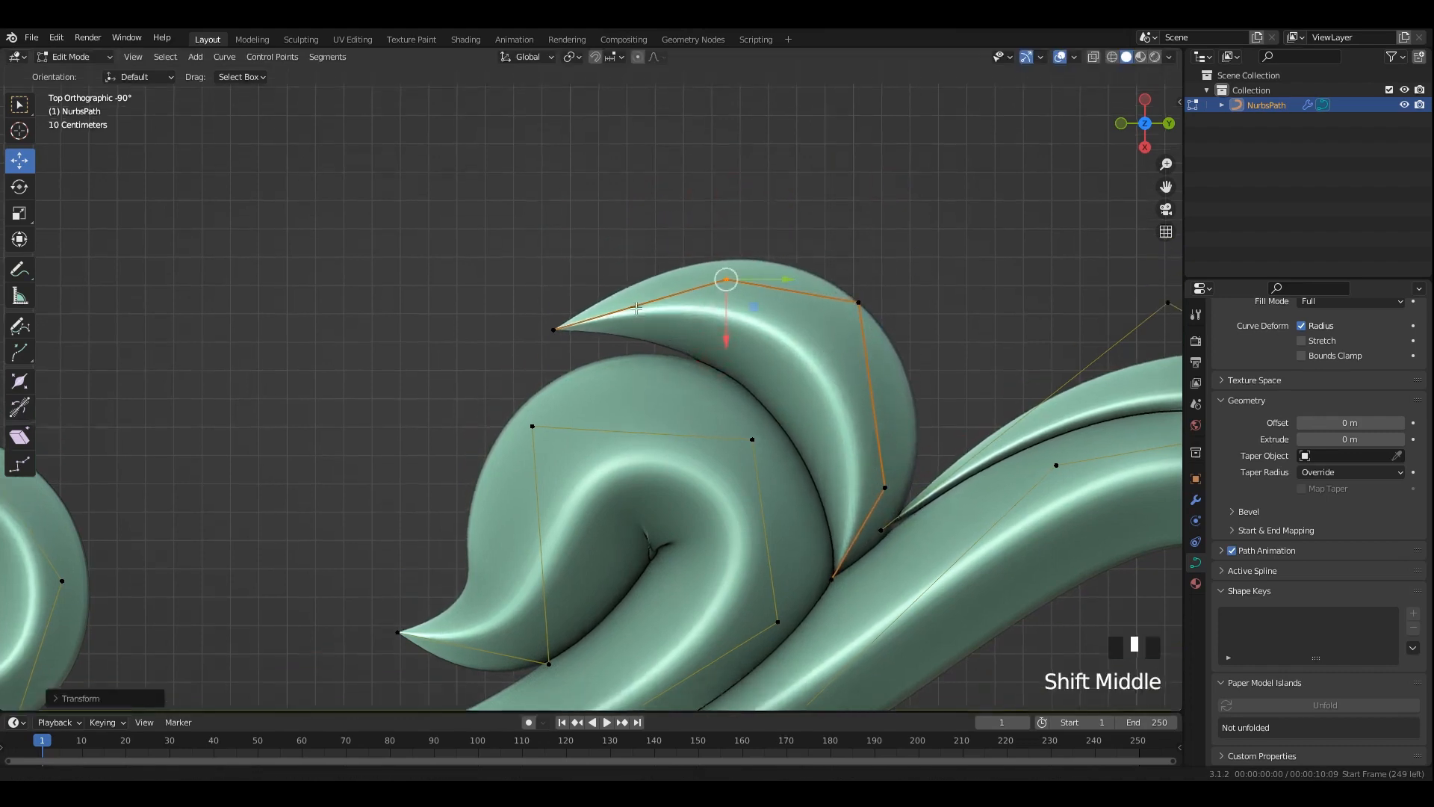
drag(553, 330, 580, 282)
drag(859, 301, 836, 309)
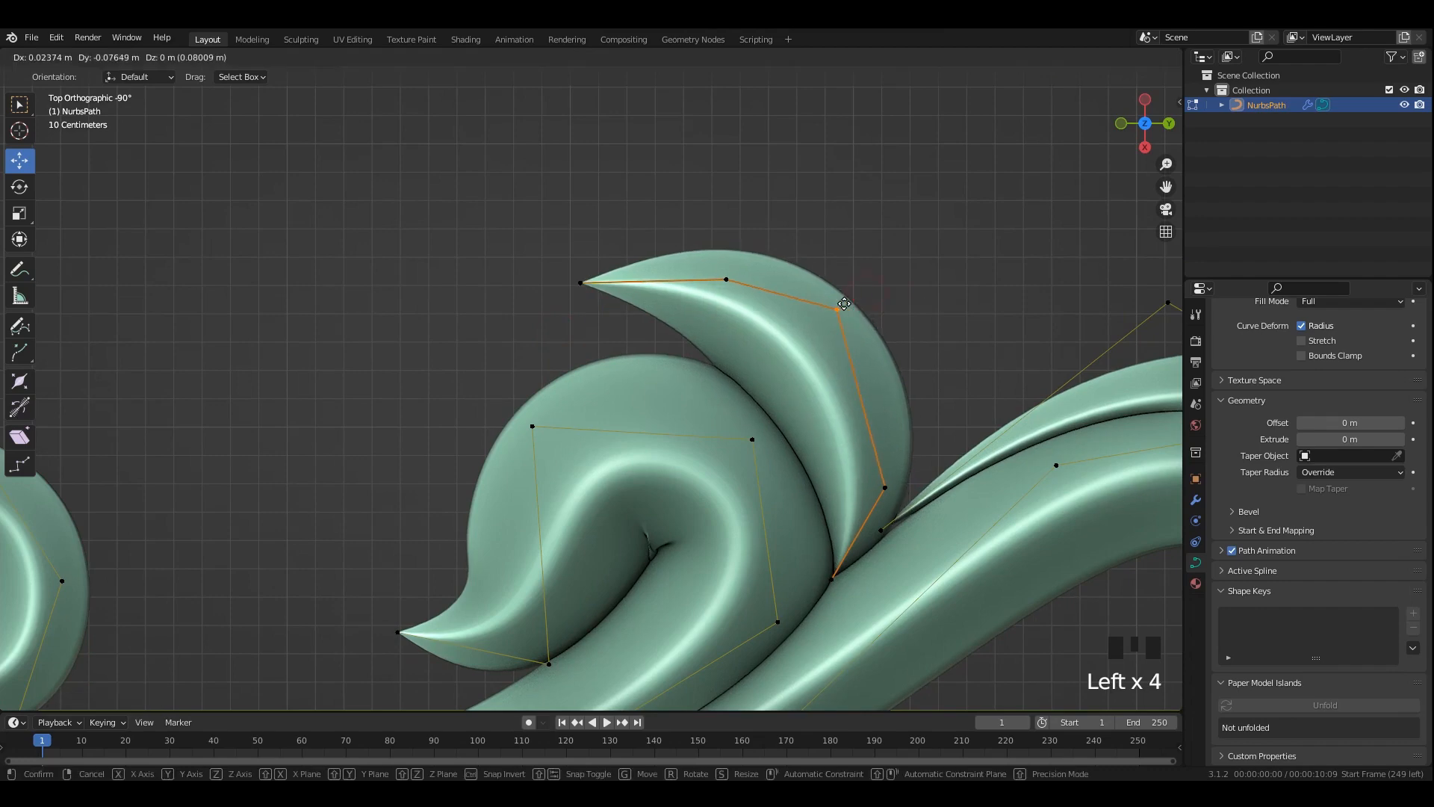
scroll(883, 461, down, 1)
Select all of the leaf's points, duplicate them, and move the copy outward and up as a second leaf.
shift+middle_drag(788, 364, 715, 423)
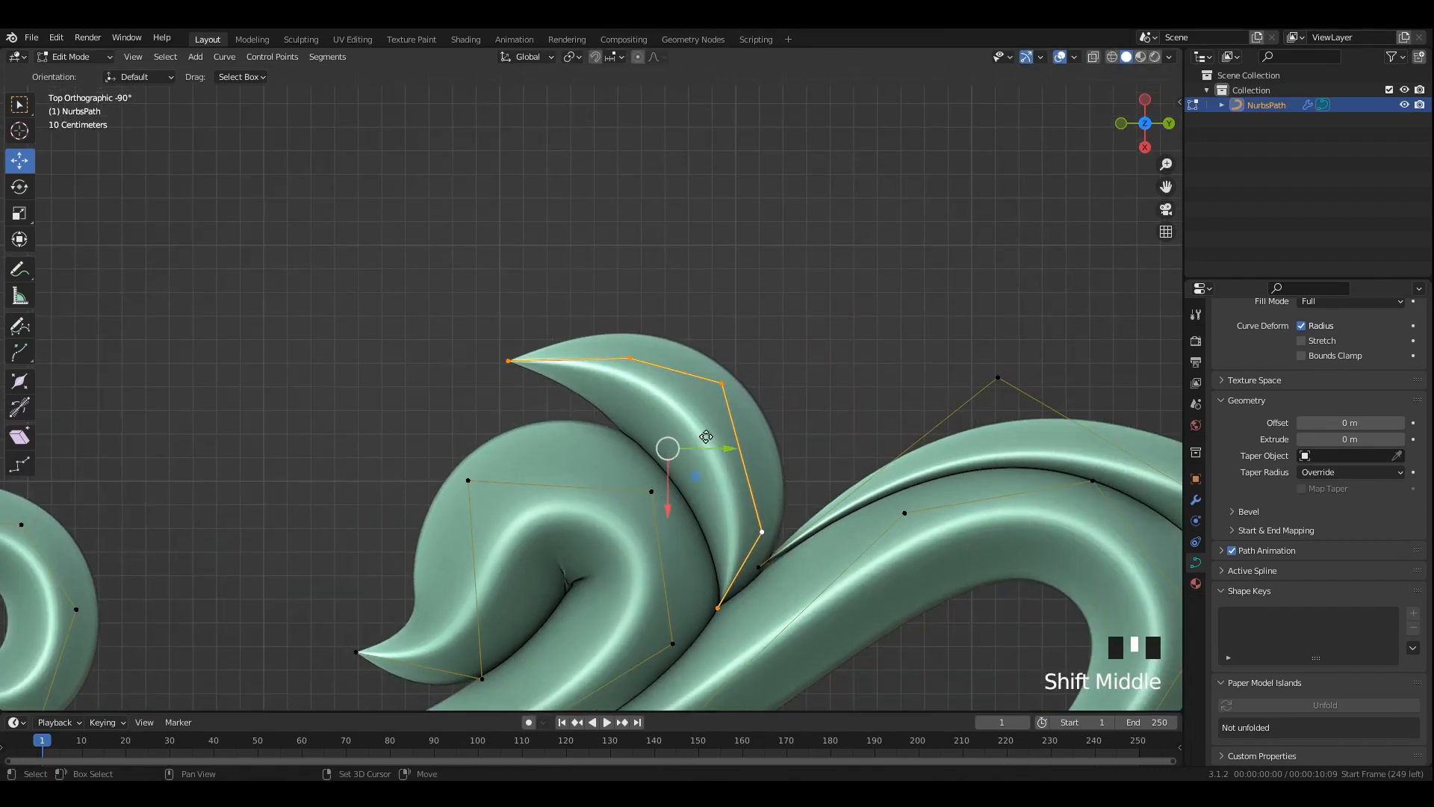
key(shift+d)
right_click(806, 382)
drag(719, 449, 792, 451)
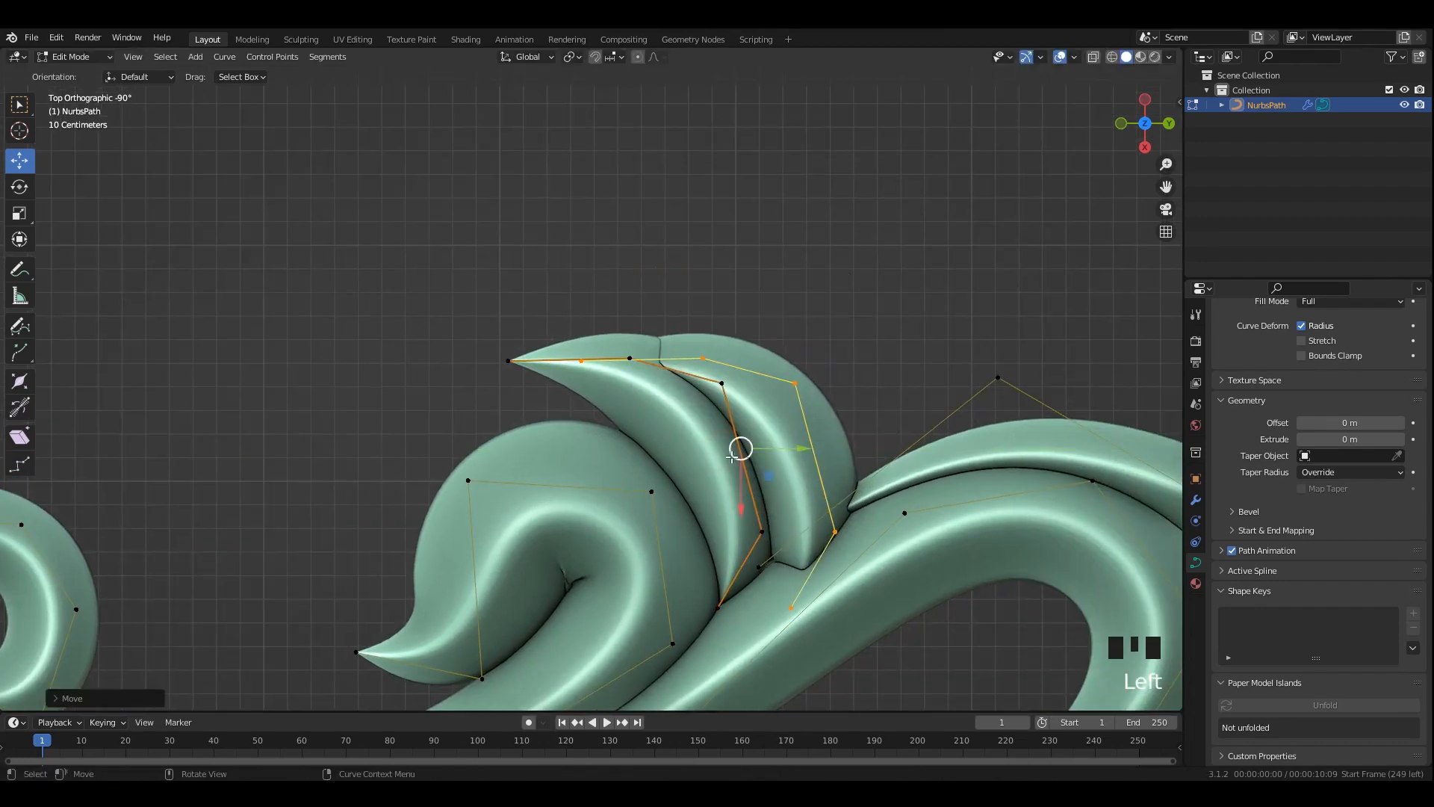
drag(741, 503, 753, 450)
Rotate the second leaf clockwise and shift it so its base sits between the first leaf and the stem.
key(r)
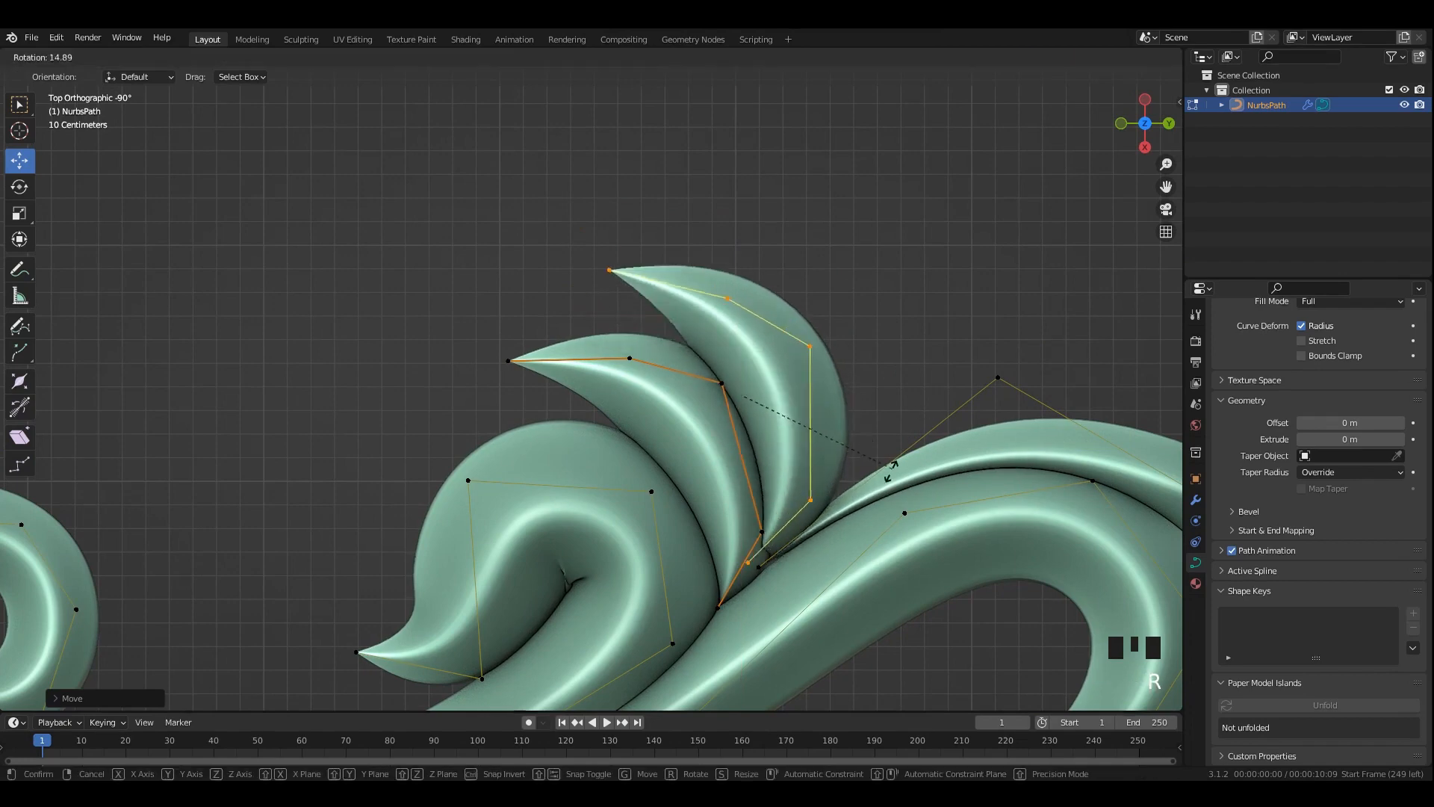
key(Return)
drag(797, 395, 805, 391)
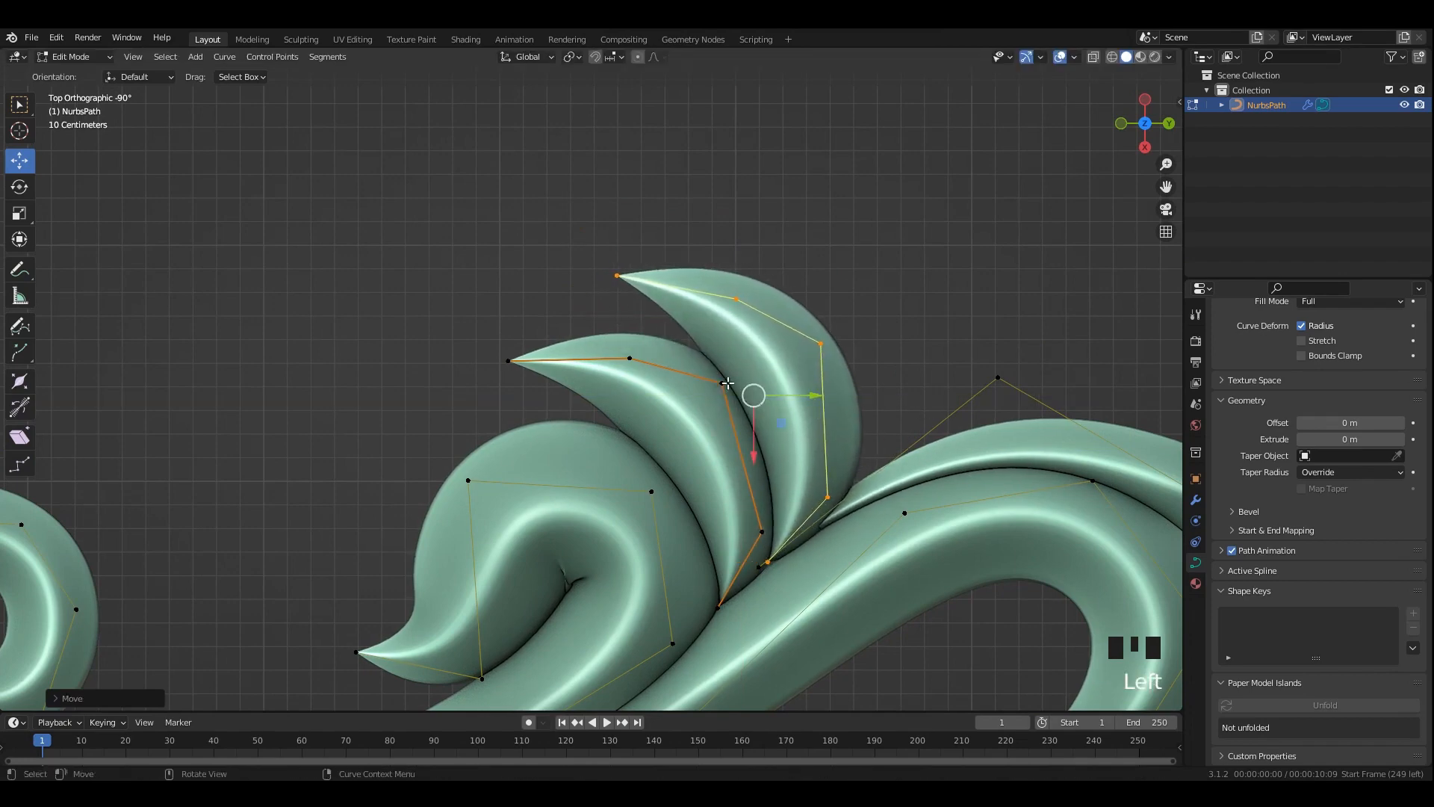
mouse_move(753, 437)
mouse_down()
mouse_move(769, 402)
mouse_move(766, 438)
mouse_up()
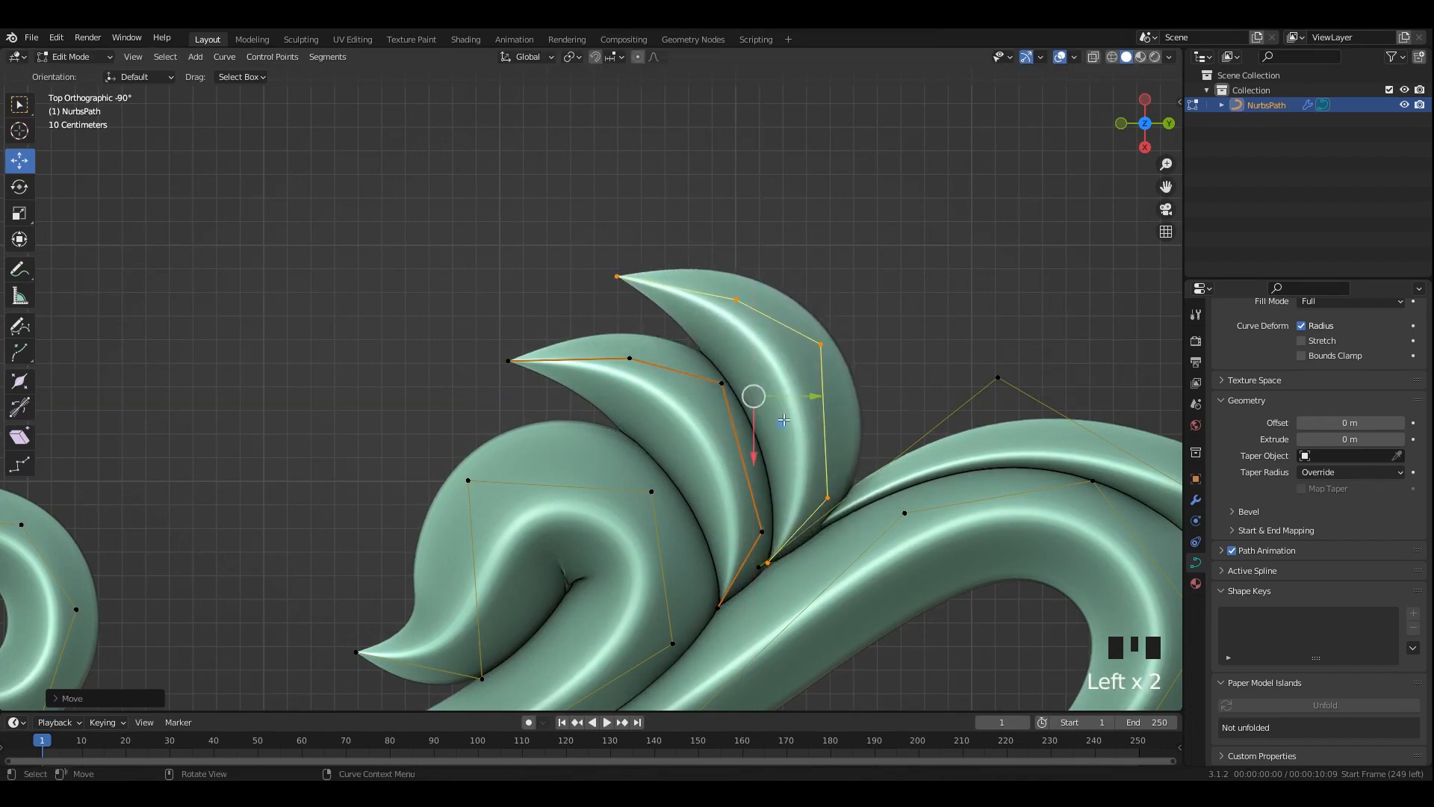
Nudge the second leaf's base and side points and lower its crest point slightly.
shift+middle_drag(768, 523, 757, 427)
click(758, 467)
drag(758, 467, 760, 469)
click(813, 403)
drag(817, 402, 812, 402)
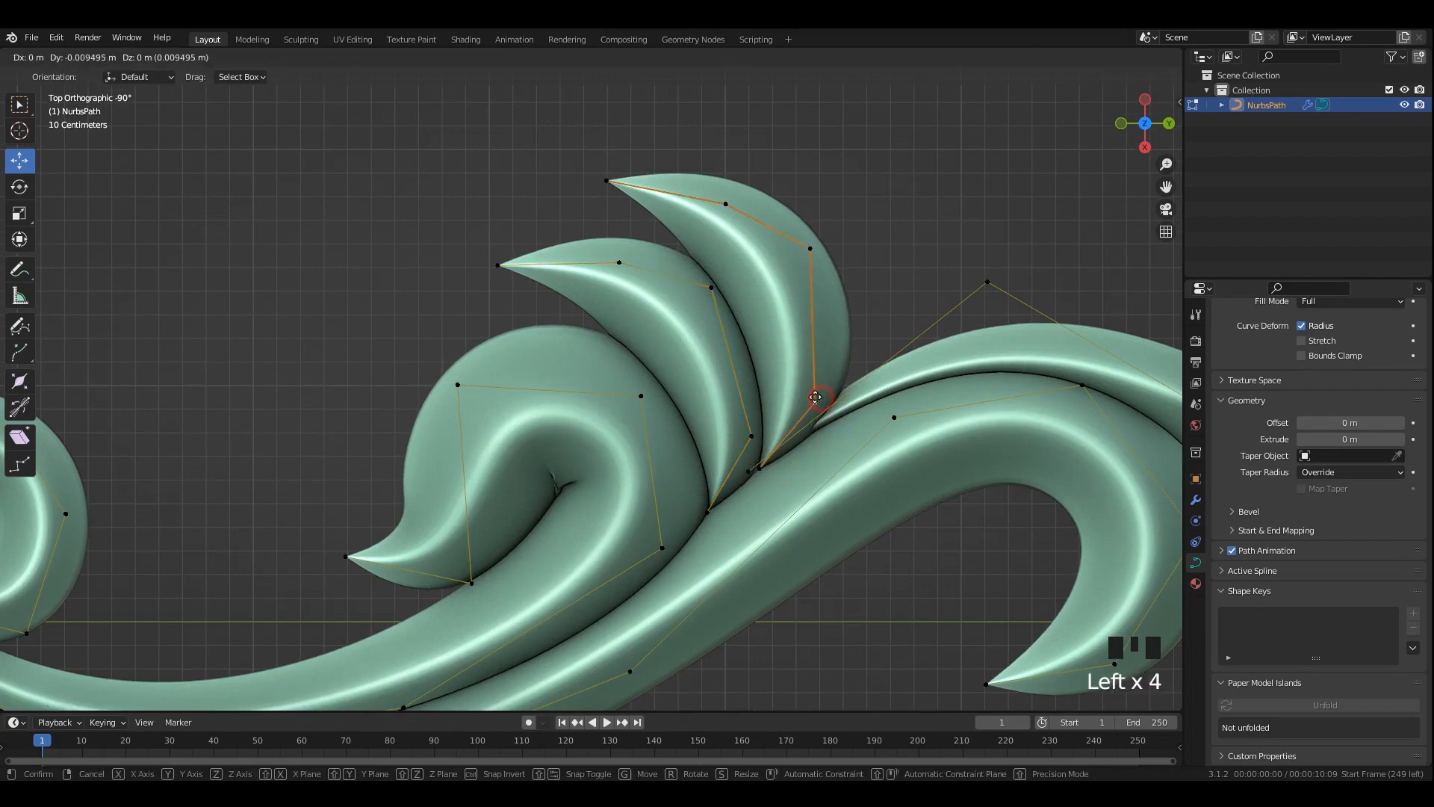
shift+middle_drag(818, 329, 805, 417)
drag(832, 285, 773, 366)
drag(798, 337, 804, 353)
Raise the tips of the second and first leaves so both point more steeply upward.
drag(760, 250, 688, 324)
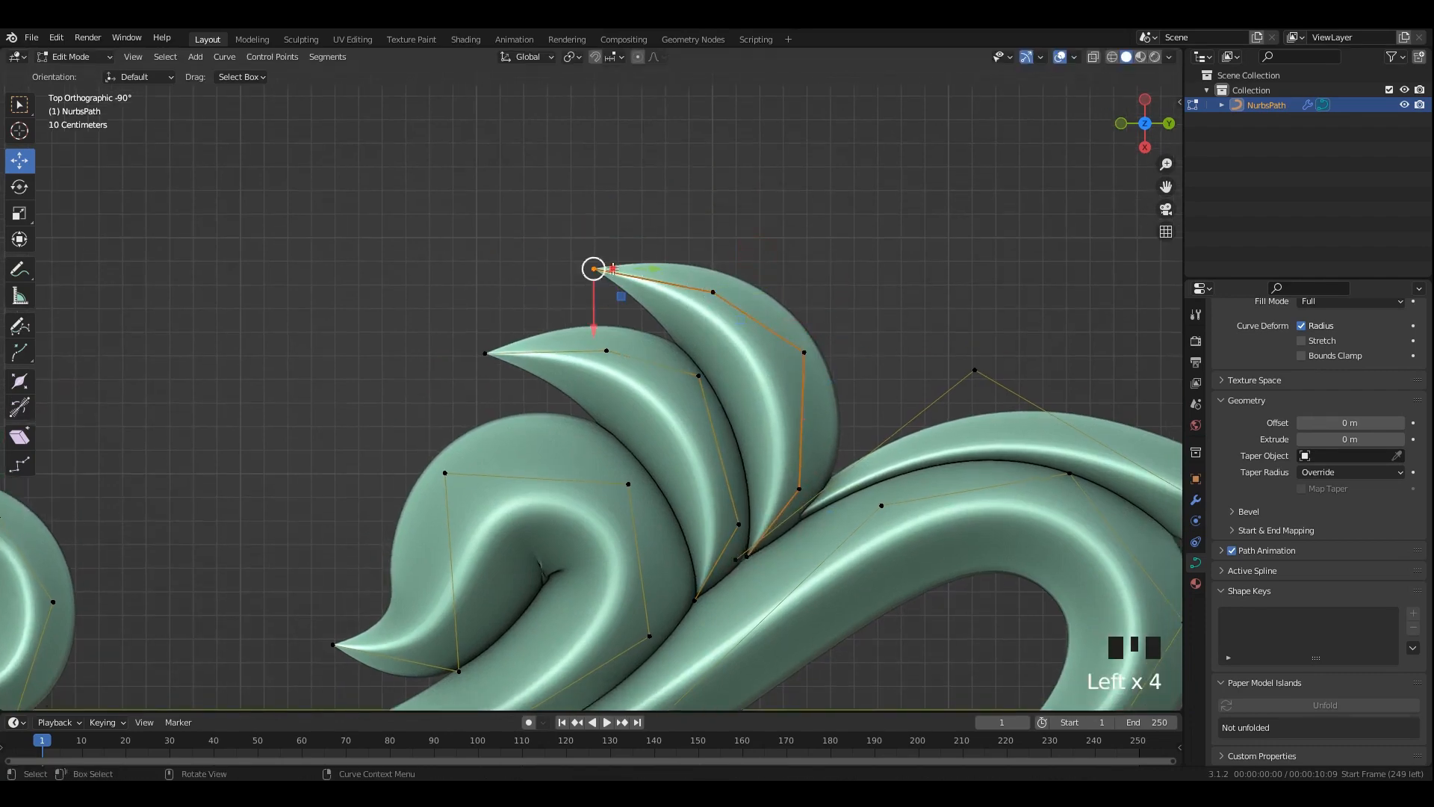
click(612, 268)
key(ctrl+z)
click(620, 211)
click(523, 345)
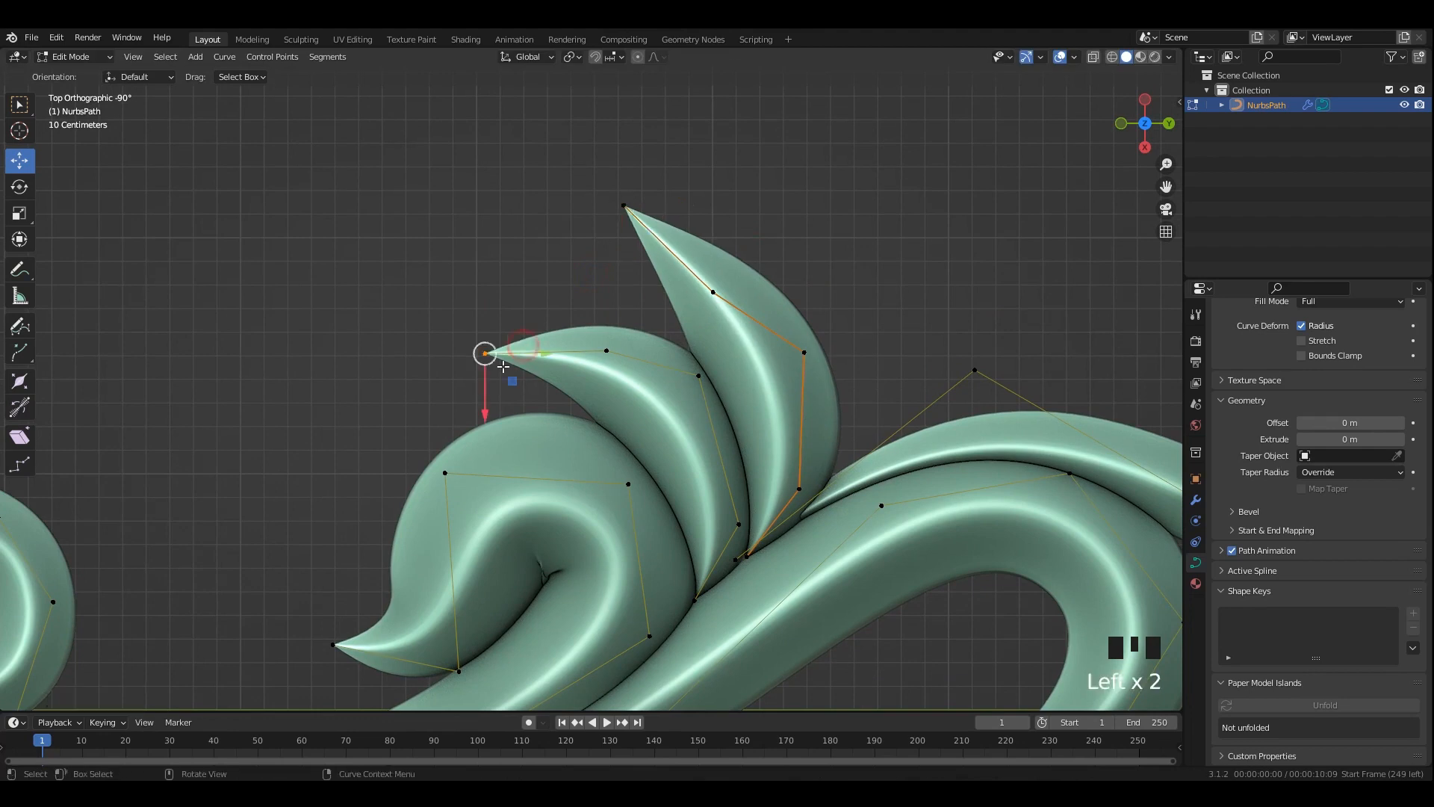
drag(486, 355, 499, 307)
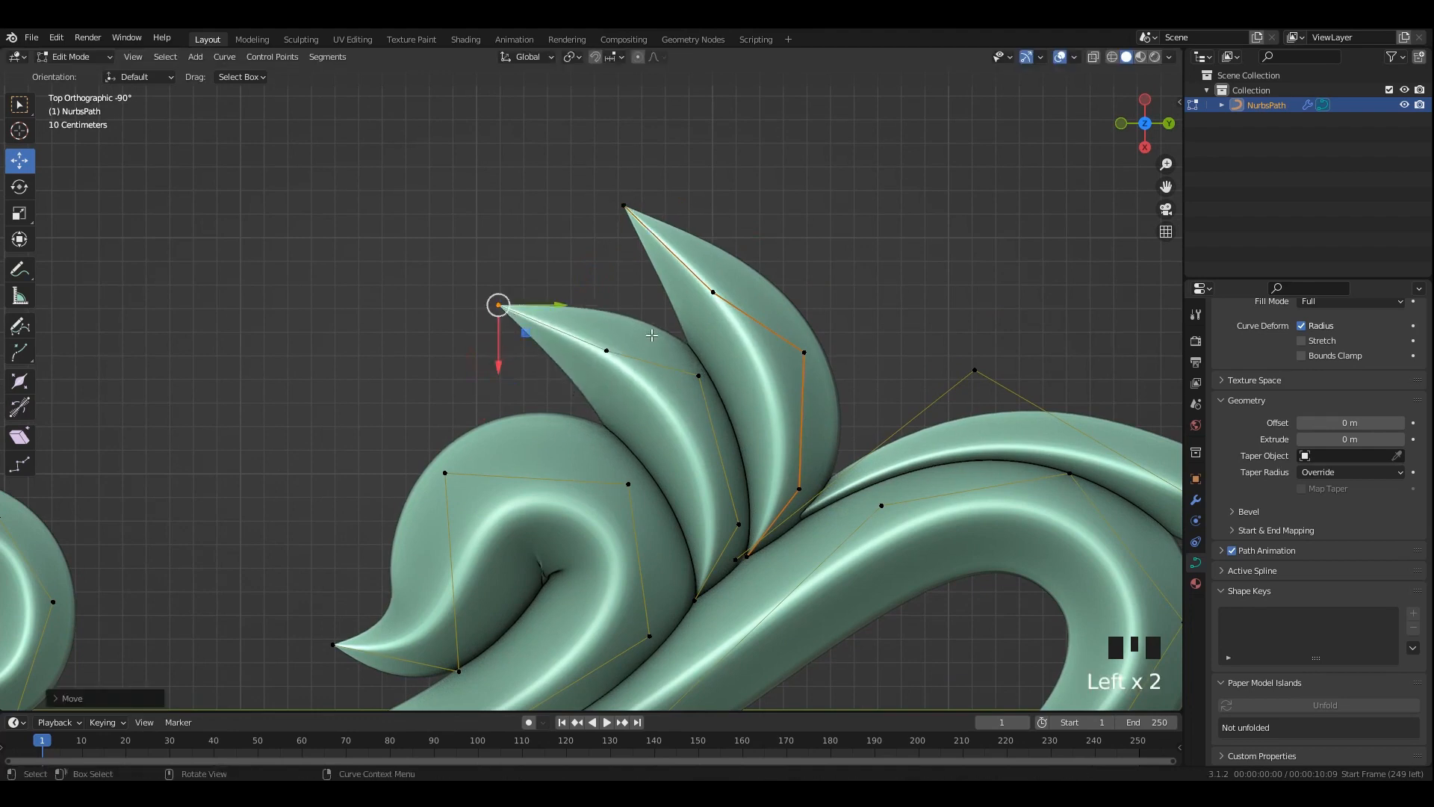
click(607, 352)
drag(608, 352, 598, 363)
key(ctrl+z)
Lower the first leaf's tip, shift its crest point toward the second leaf, and pull its side point up and inward.
click(497, 310)
drag(498, 306, 490, 326)
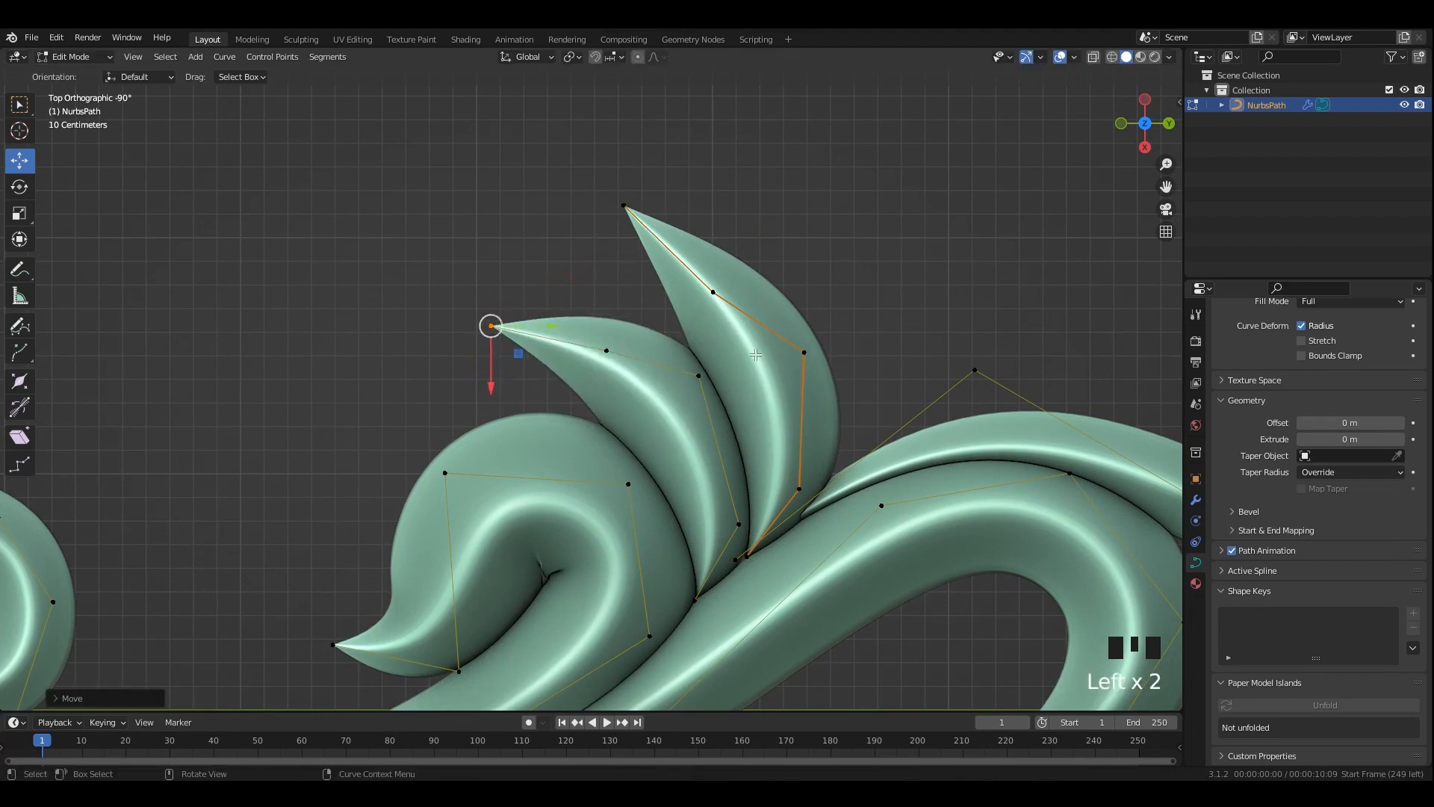
click(699, 376)
drag(698, 376, 714, 389)
drag(739, 524, 724, 508)
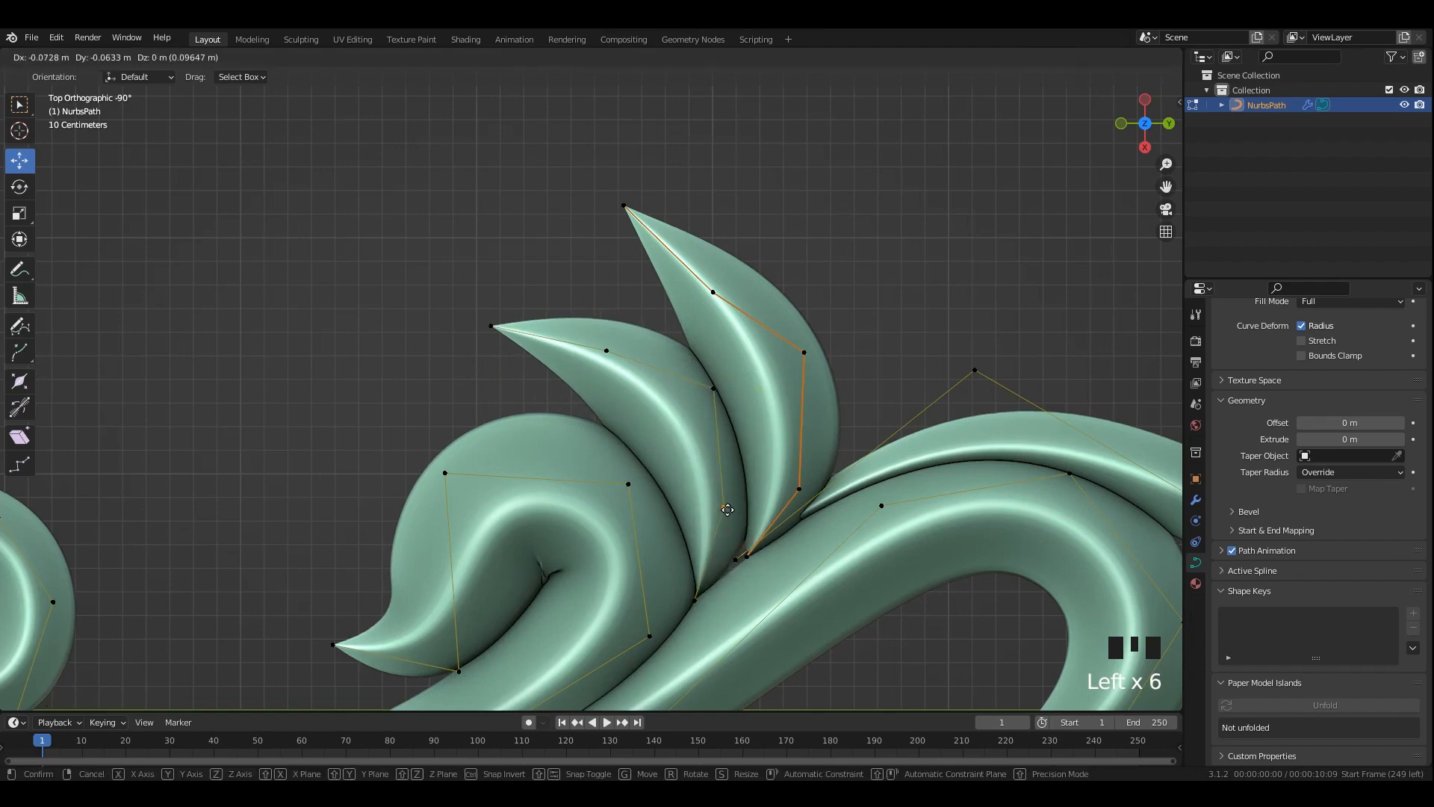
Move the second leaf's base down toward the first leaf, lower its tip, and raise the point next to the tip outward.
click(750, 555)
drag(750, 555, 726, 574)
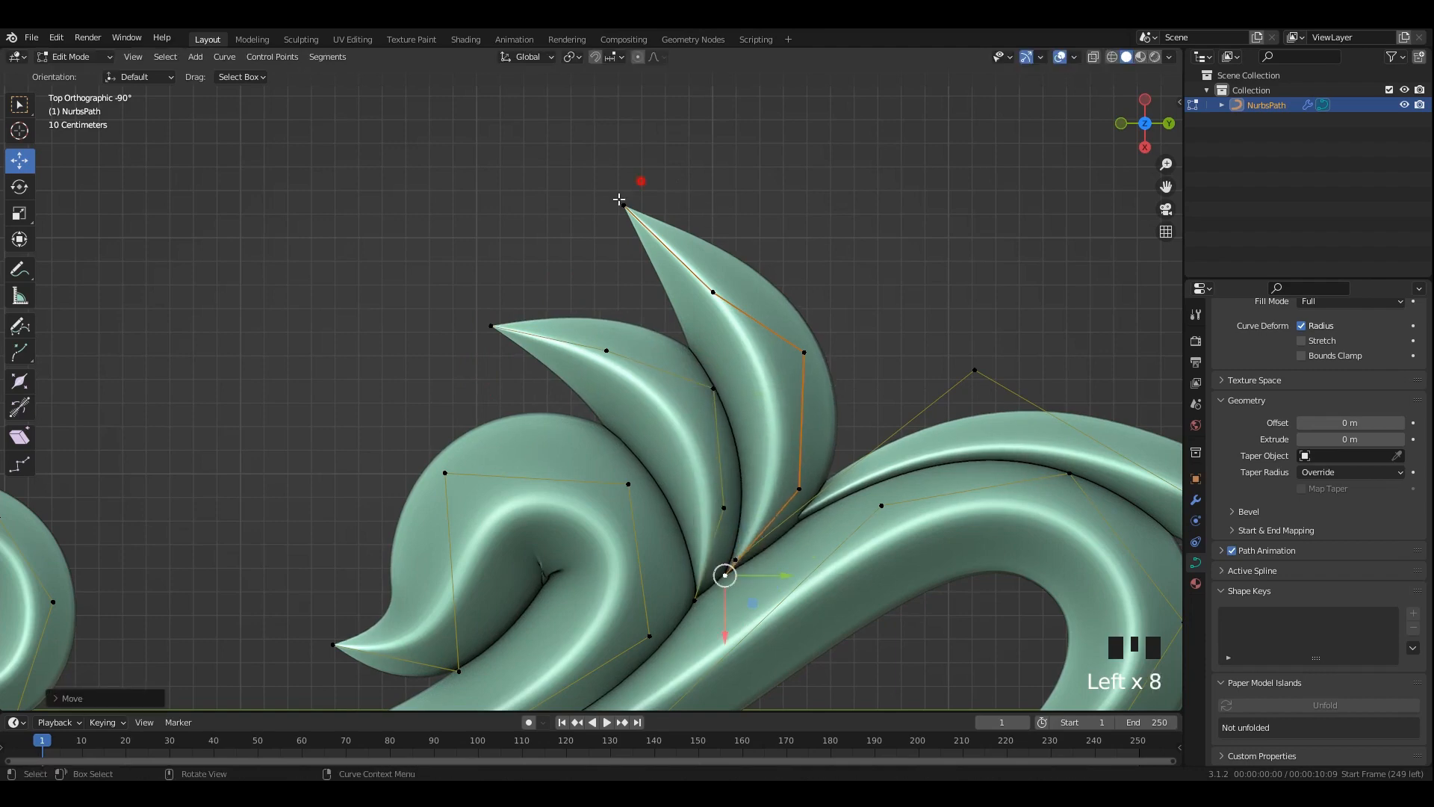
click(624, 205)
drag(624, 205, 600, 228)
click(717, 290)
drag(717, 289, 743, 269)
Leave curve editing and save the file.
key(Tab)
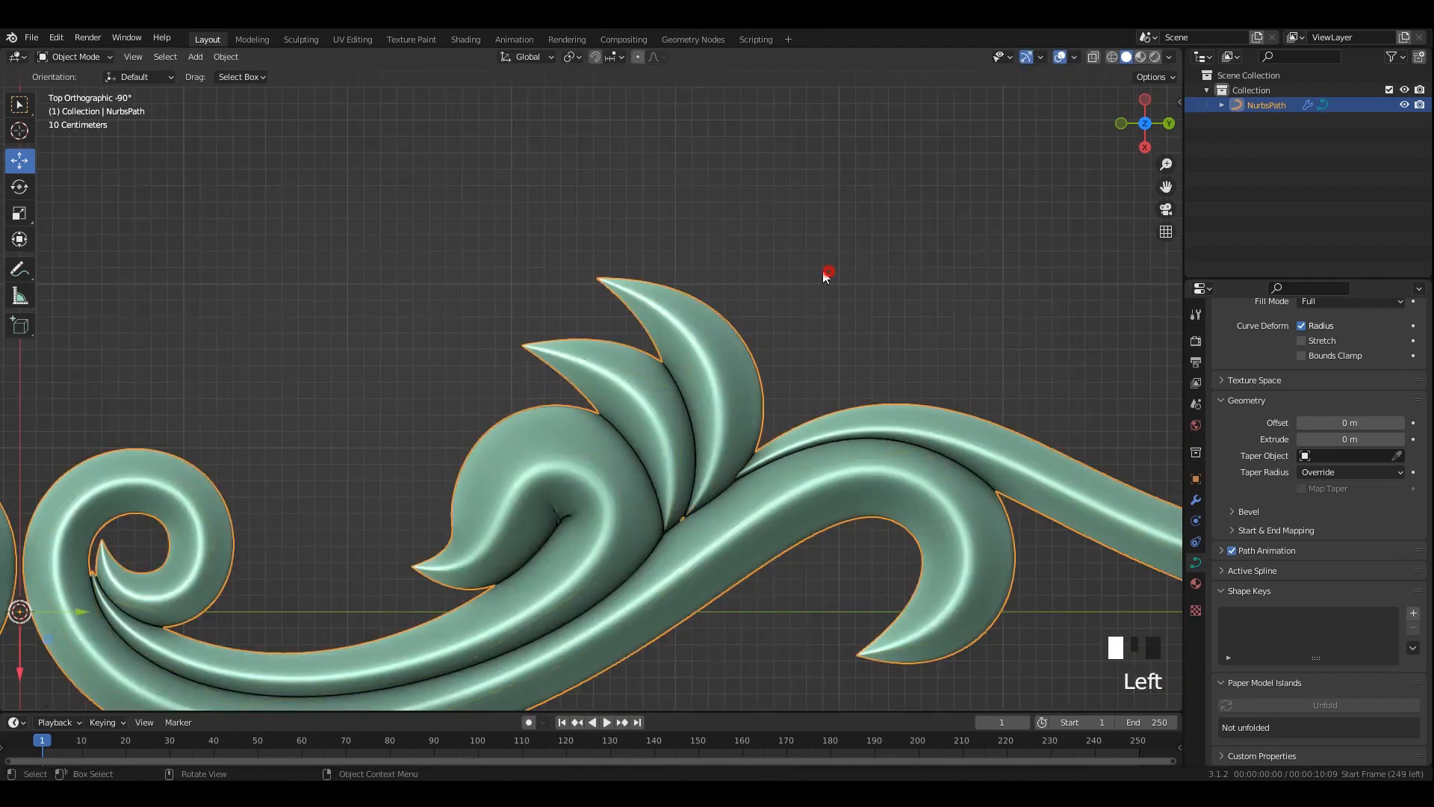
scroll(742, 317, down, 6)
key(ctrl+s)
Reopen the curve for editing and lower the second leaf's outer crest points.
shift+middle_drag(741, 312, 640, 339)
key(Tab)
scroll(697, 318, up, 4)
scroll(696, 319, down, 1)
scroll(658, 328, up, 4)
click(691, 207)
drag(780, 238, 788, 359)
click(773, 306)
Lower the first leaf's side and crest points and pull its tip inward to shorten the leaf.
click(665, 349)
drag(665, 350, 677, 403)
click(678, 493)
drag(678, 493, 672, 529)
click(538, 303)
drag(536, 304, 604, 362)
click(400, 277)
drag(404, 280, 508, 320)
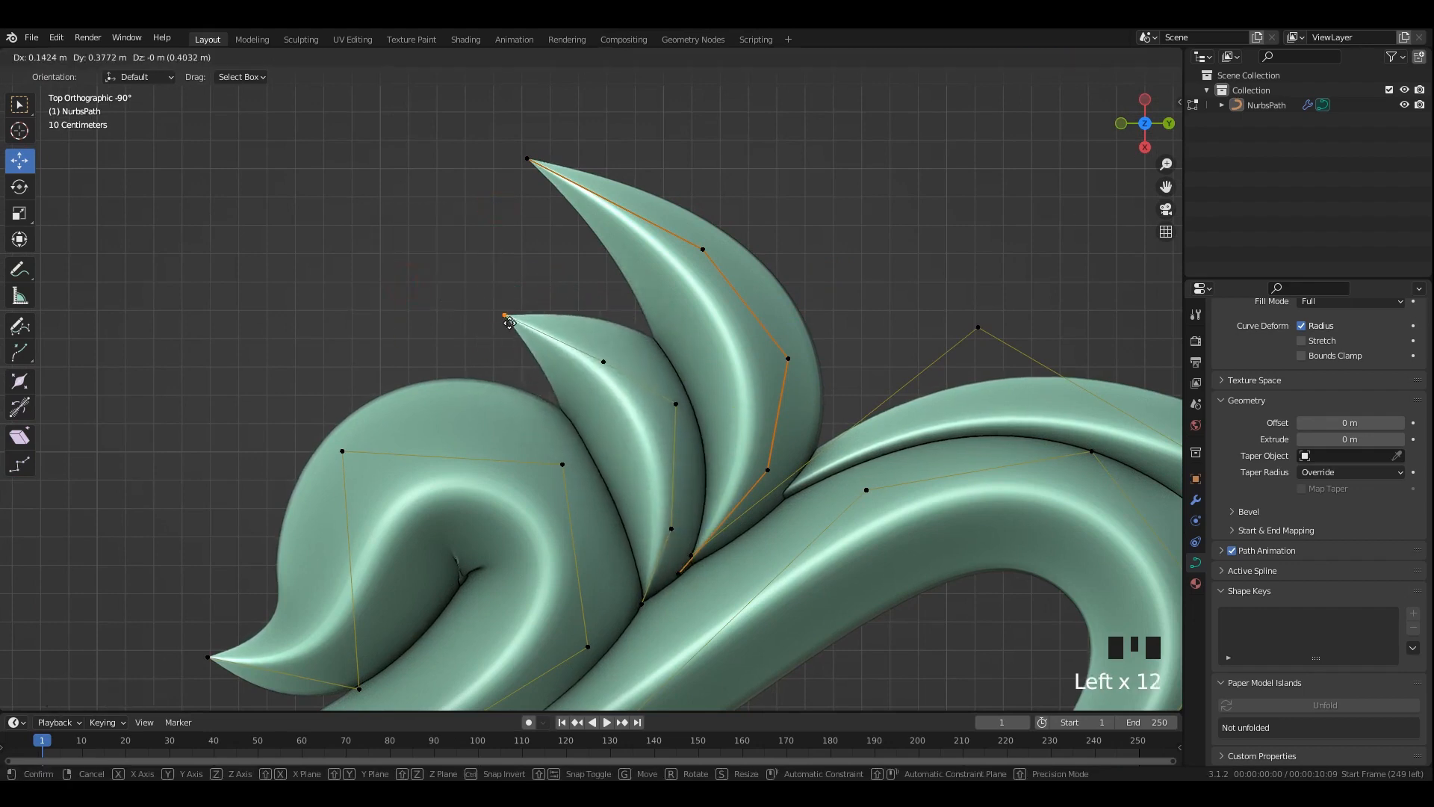
Shorten the second leaf by pulling its tip down toward its crest, and adjust its outer side point.
click(527, 158)
drag(527, 158, 729, 297)
click(702, 249)
click(786, 357)
drag(786, 357, 783, 388)
shift+middle_drag(783, 388, 782, 330)
drag(781, 331, 779, 322)
click(774, 401)
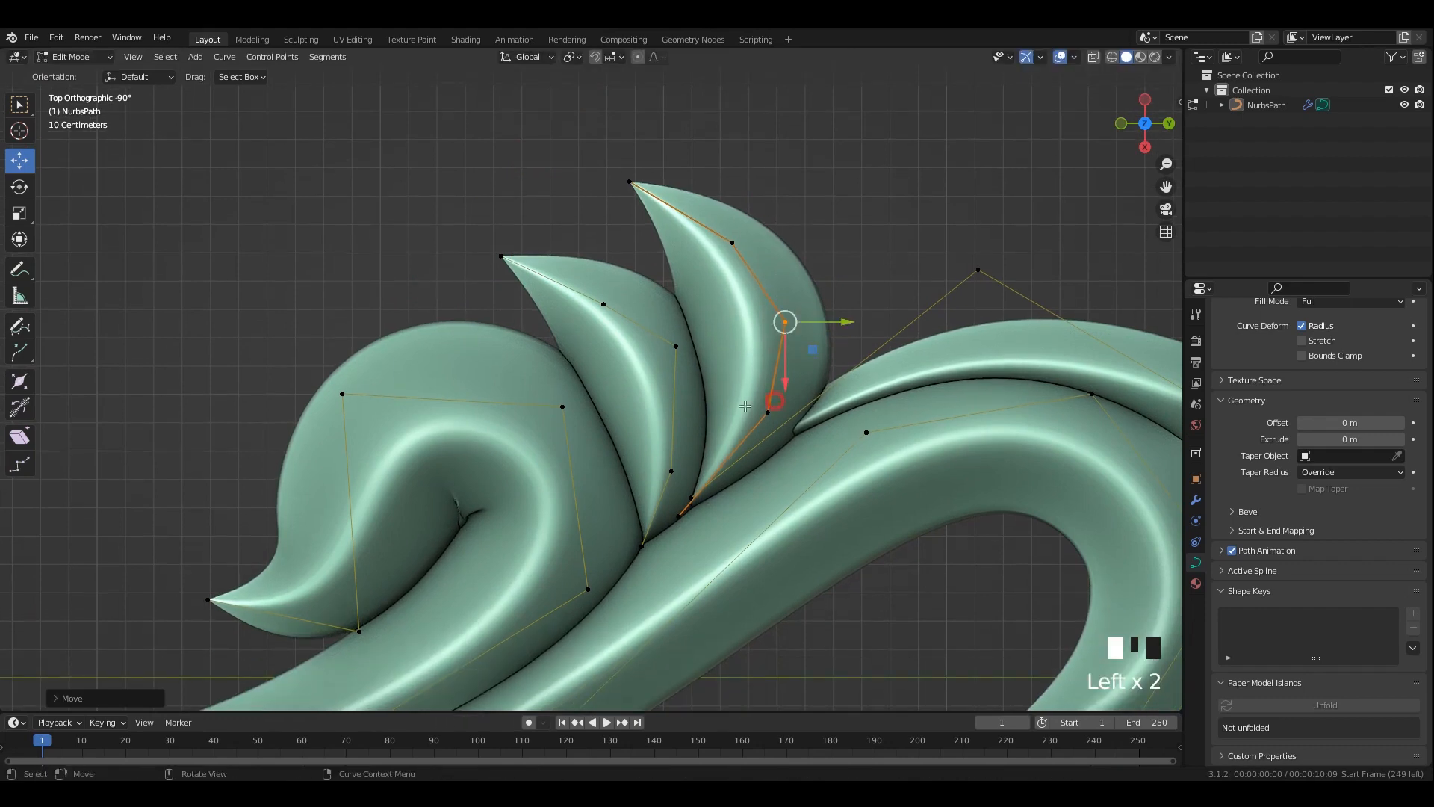
Extend the first leaf's tip down over the curled branch, raise the point next to it, and nudge its side point outward.
drag(605, 302, 590, 310)
drag(529, 231, 469, 287)
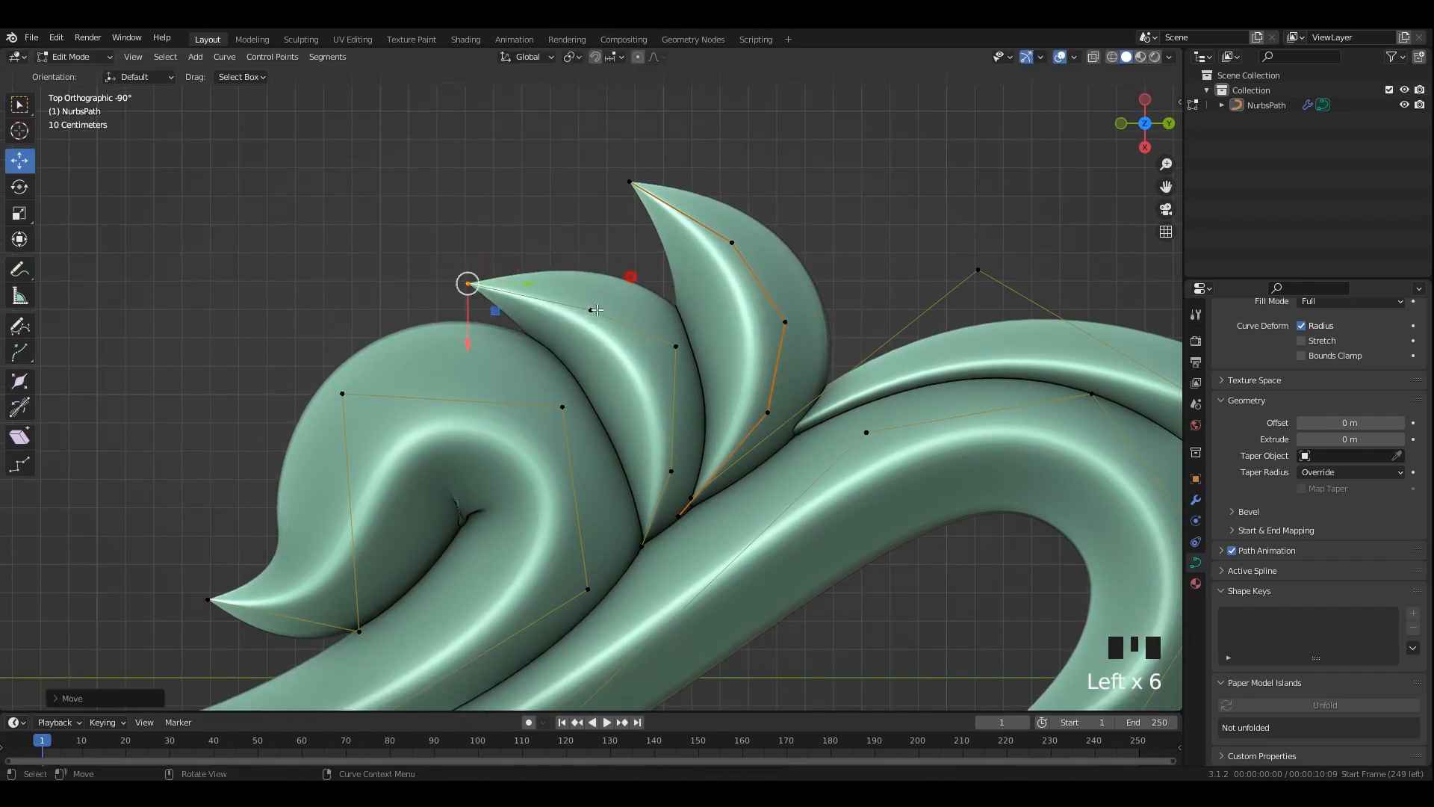
drag(629, 279, 579, 324)
drag(590, 310, 605, 287)
drag(728, 331, 653, 364)
drag(676, 345, 683, 349)
drag(813, 300, 775, 321)
Return to object mode, deselect the ornament, and save the file.
key(Tab)
click(829, 239)
scroll(775, 245, down, 3)
shift+scroll(775, 254, up, 2)
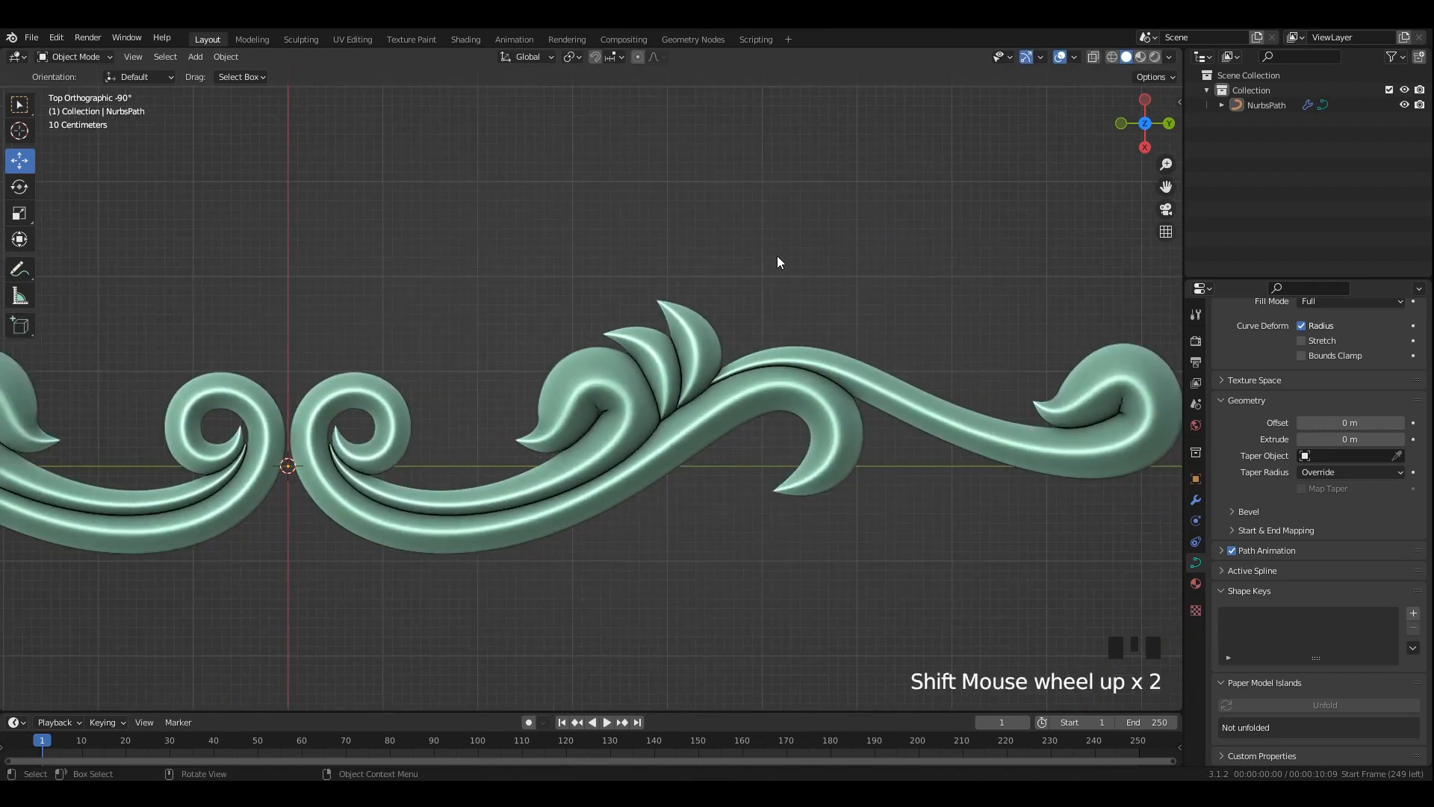
scroll(621, 329, down, 2)
key(ctrl+s)
Select all of the ornament's control points and try fattening them with Shrink/Fatten.
shift+middle_drag(621, 329, 772, 304)
key(Tab)
scroll(811, 375, up, 2)
key(a)
key(alt+s)
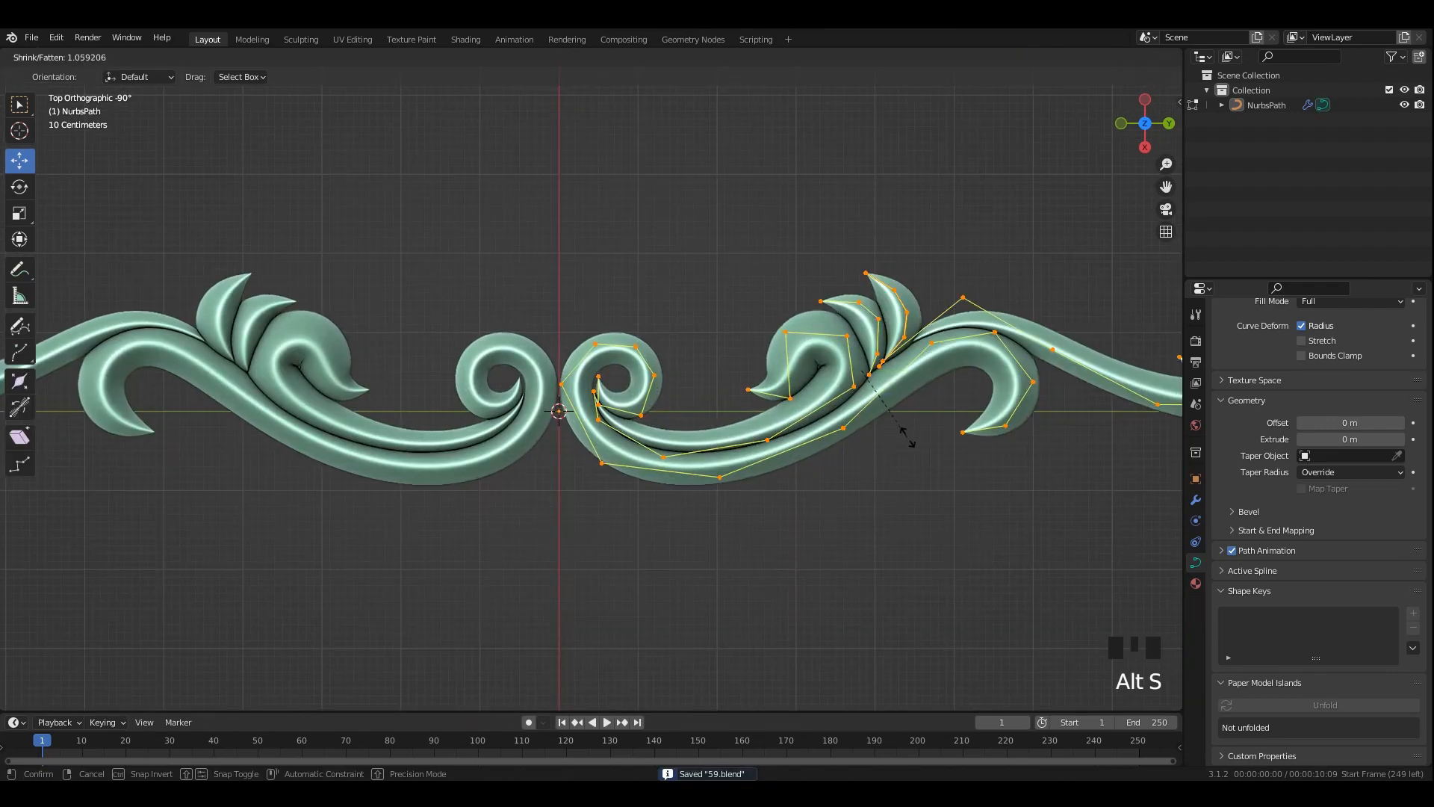
right_click(910, 436)
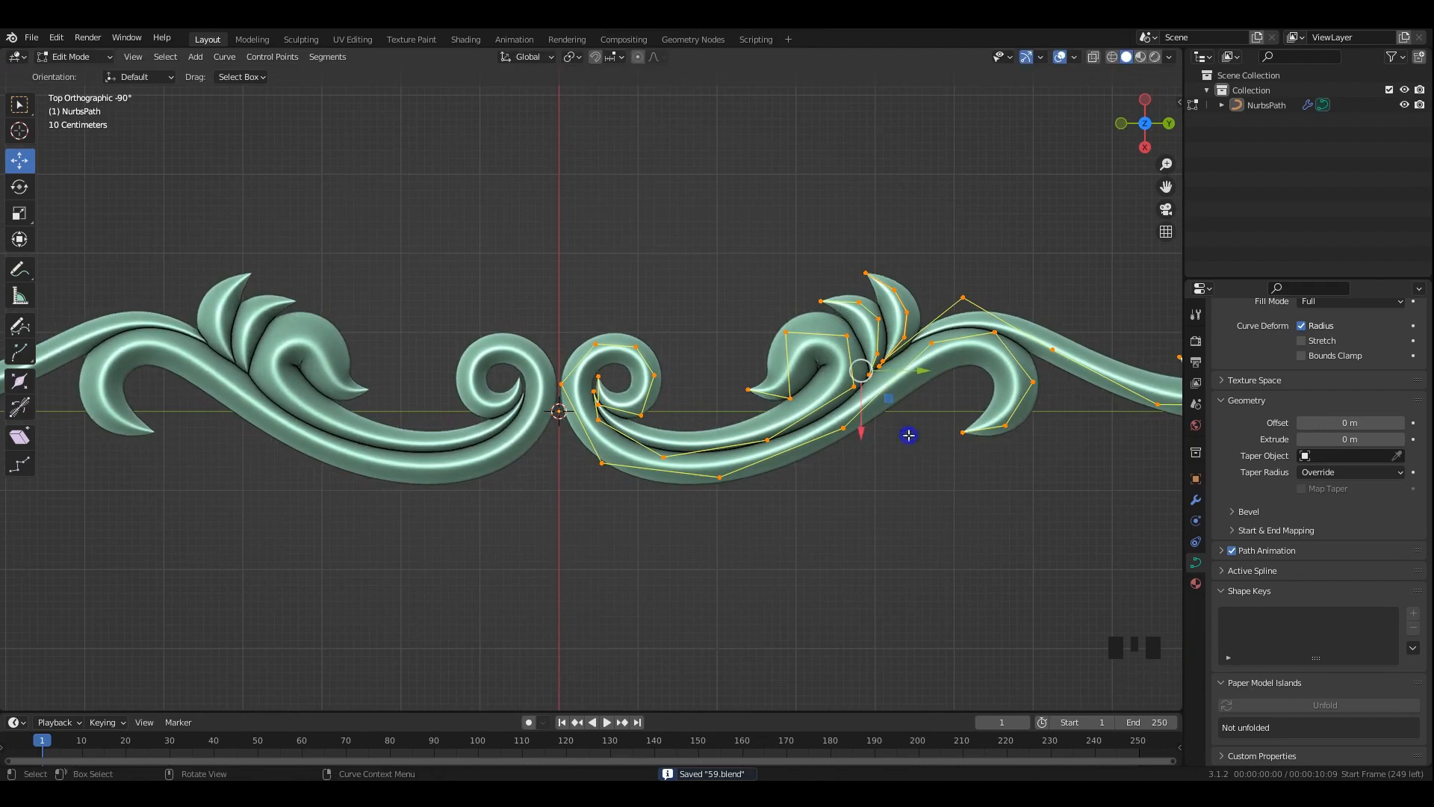
Exit curve editing, clear the selection, and save the file with the whole ornament in view.
key(Tab)
click(907, 476)
scroll(813, 445, down, 3)
shift+middle_drag(814, 445, 777, 491)
click(812, 291)
shift+middle_drag(729, 420, 749, 407)
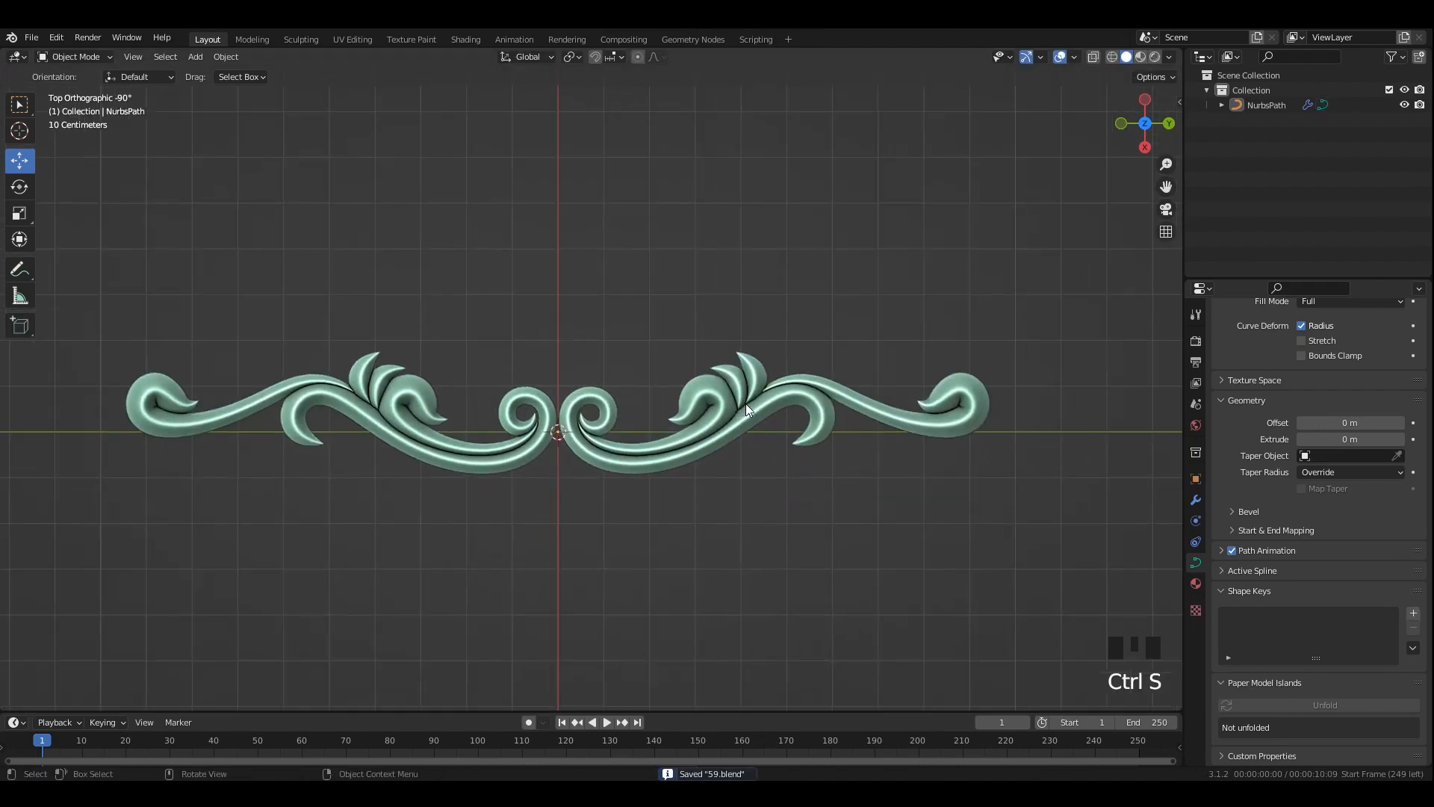
Move all of the ornament's control points about 0.5 m along Y, away from the mirror line.
click(749, 408)
key(Tab)
scroll(797, 434, up, 1)
drag(813, 414, 849, 410)
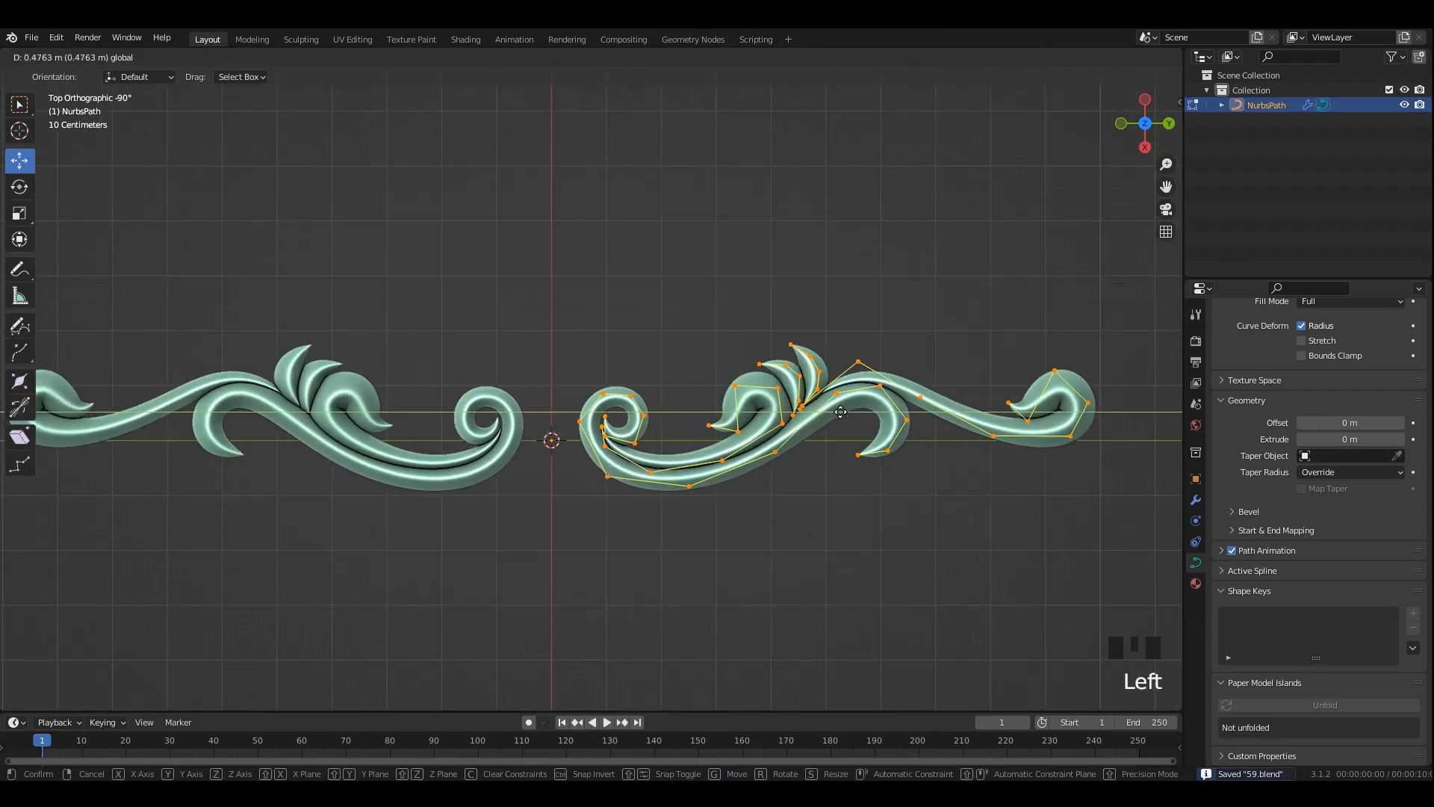
key(Tab)
key(Tab)
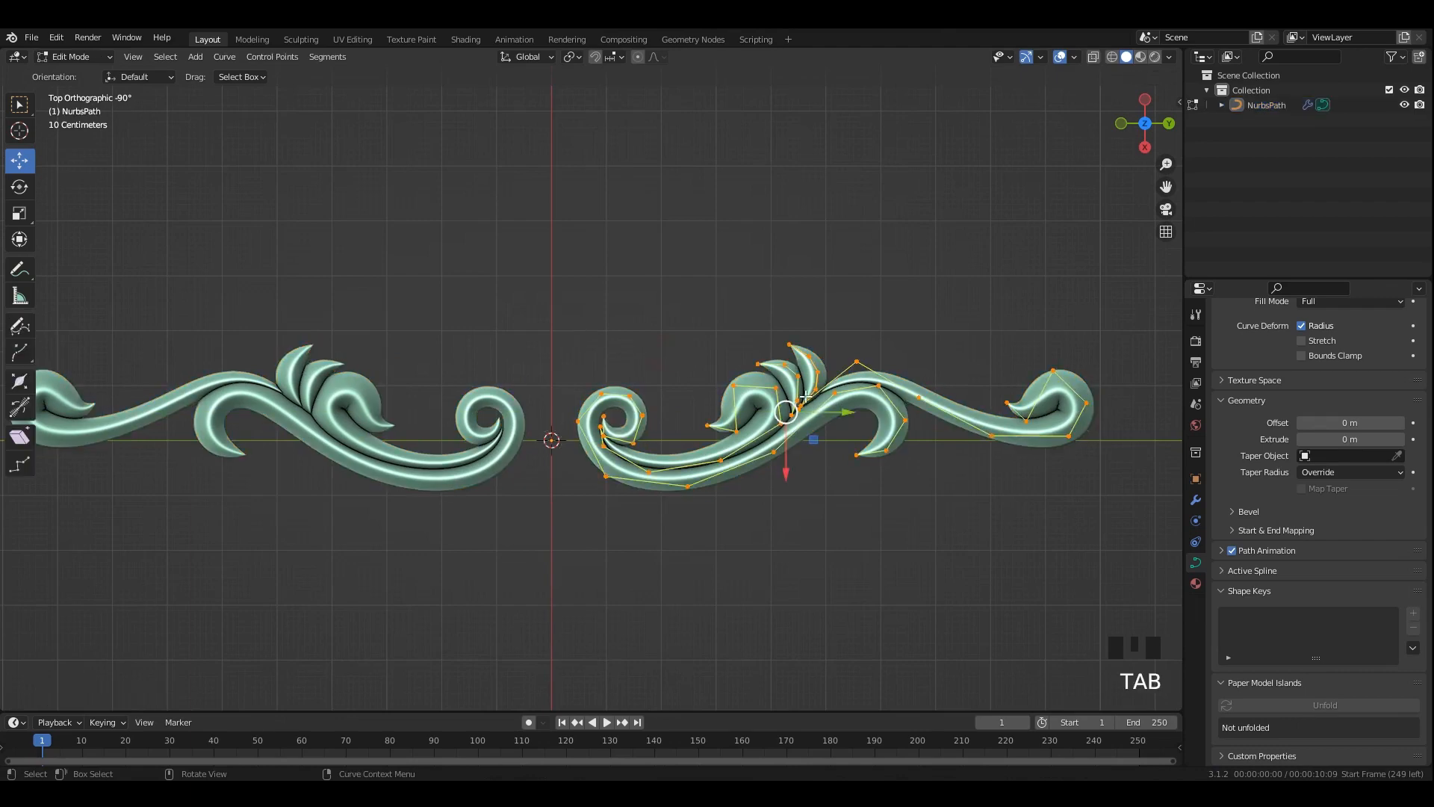
Select the inner curl's points on the main stem, duplicate them, and place the copy above the original curl.
click(647, 415)
scroll(649, 417, up, 3)
shift+middle_drag(667, 404, 695, 396)
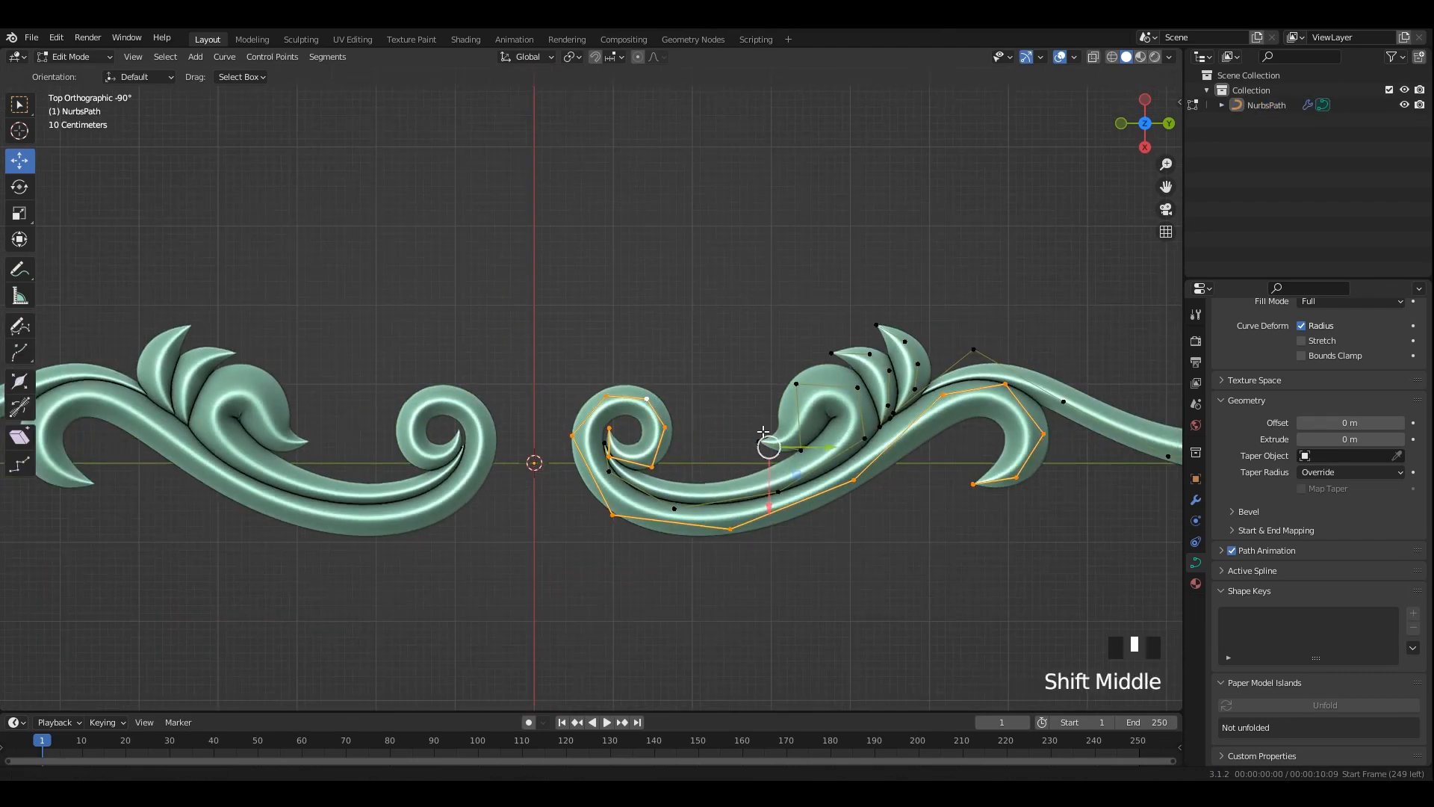
scroll(821, 374, down, 2)
ctrl+drag(1047, 304, 588, 524)
scroll(588, 524, up, 3)
key(shift+d)
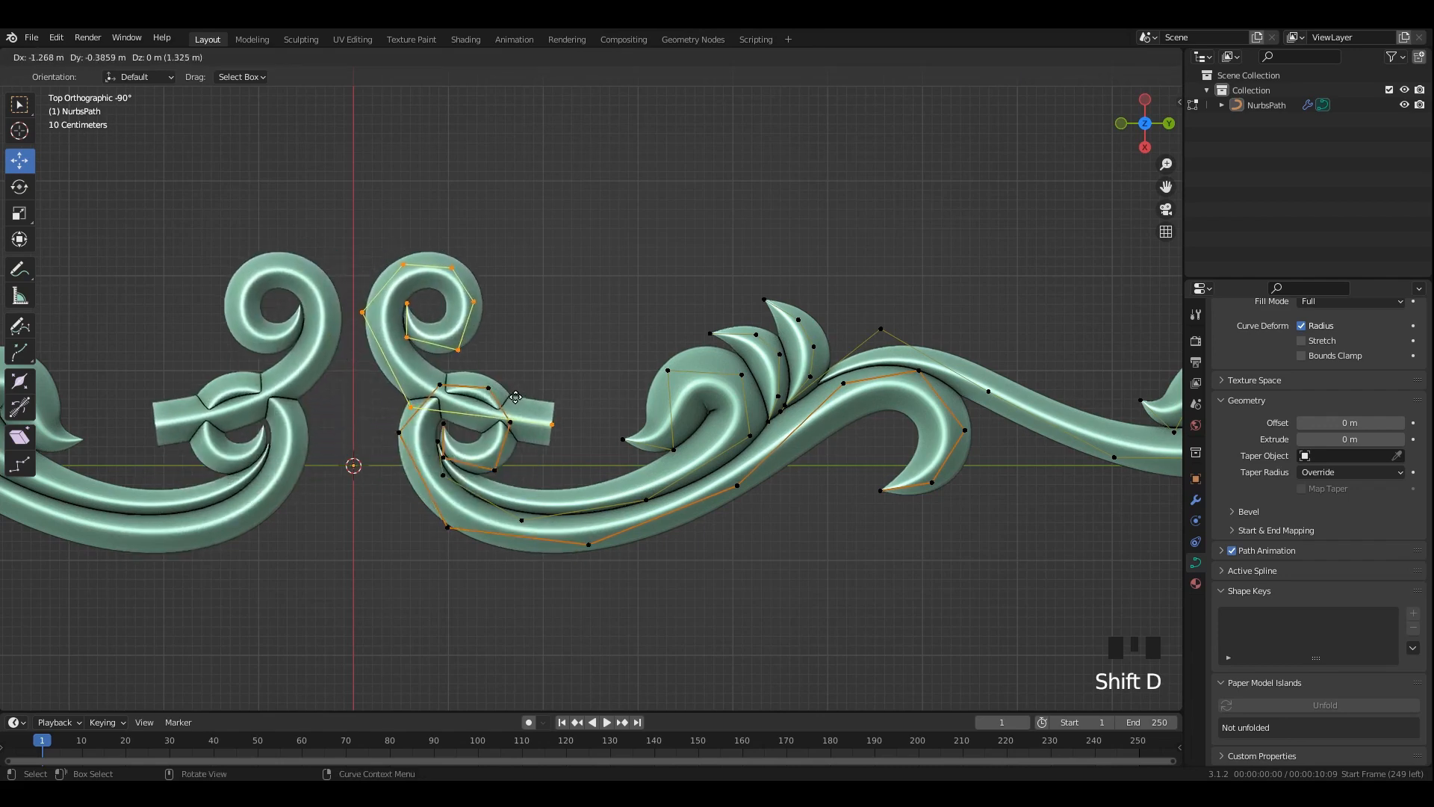
click(516, 409)
Rotate the duplicated curl so its open end points down beside the stem, and align it above the original curl.
key(r)
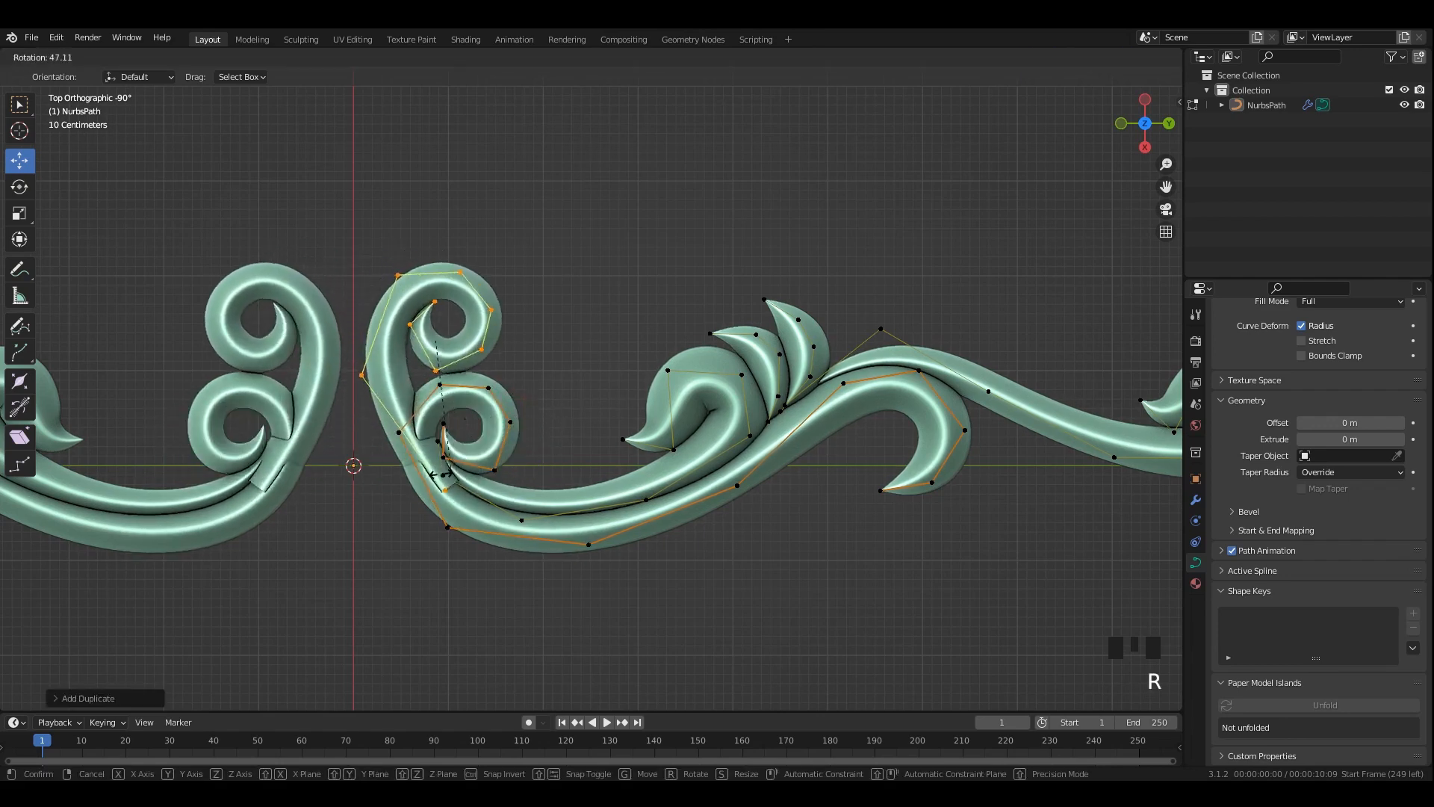
click(416, 472)
scroll(415, 467, up, 3)
drag(384, 304, 375, 304)
shift+middle_drag(375, 304, 425, 310)
key(r)
click(422, 333)
mouse_move(418, 311)
mouse_down()
mouse_move(475, 311)
mouse_move(443, 318)
mouse_up()
Resize the duplicated curl, shift it toward the mirror line, and fatten its points.
key(s)
click(564, 365)
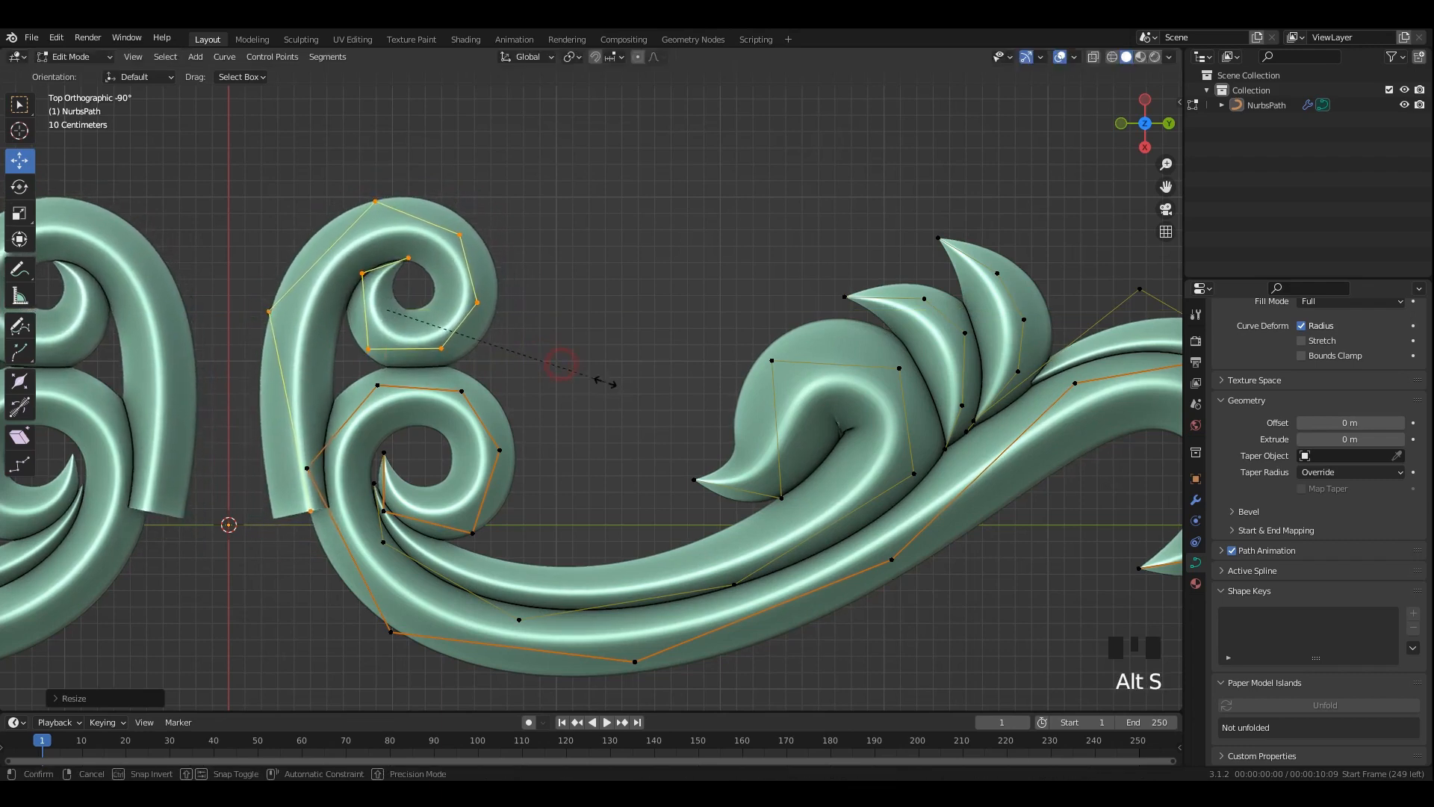
key(alt+s)
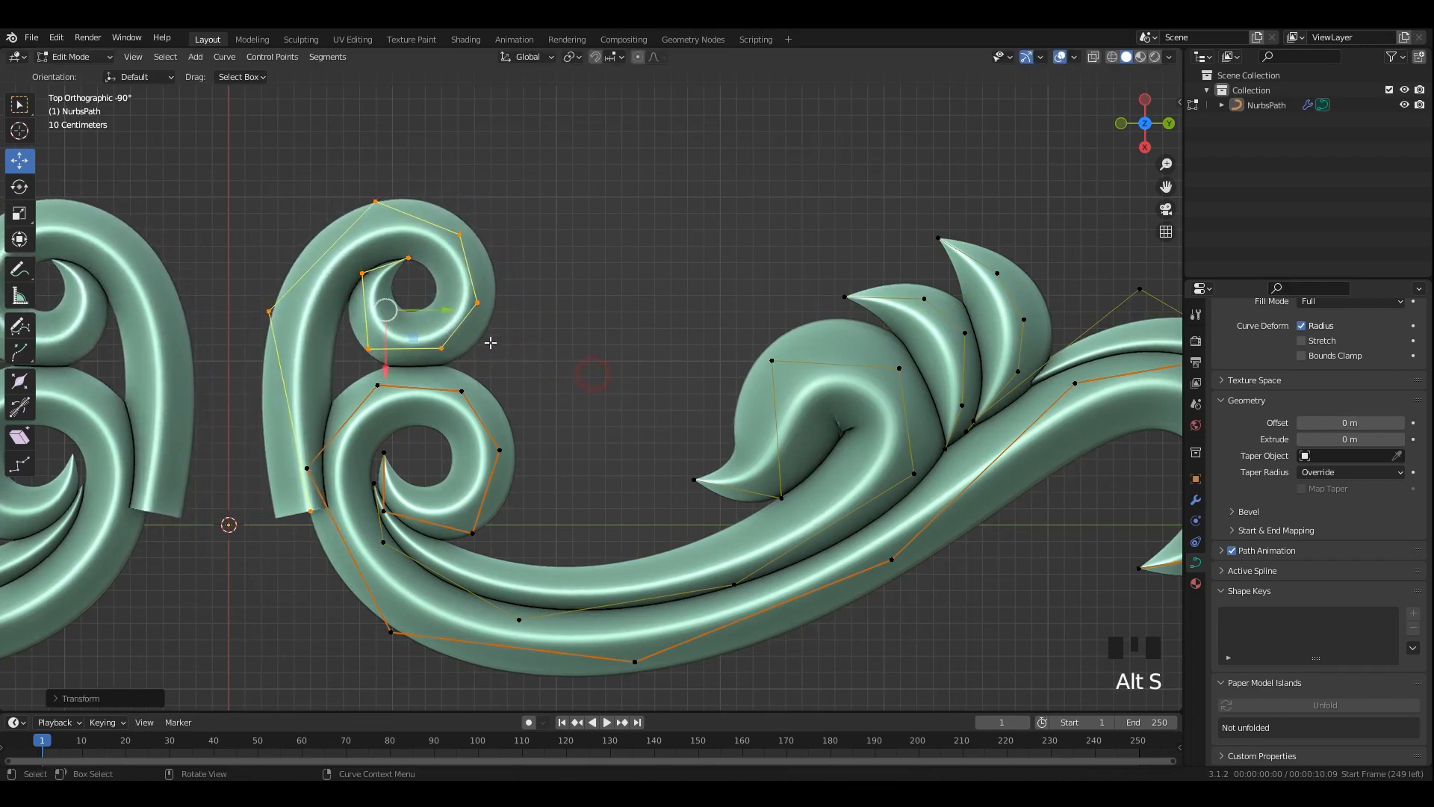
drag(448, 310, 431, 316)
key(alt+s)
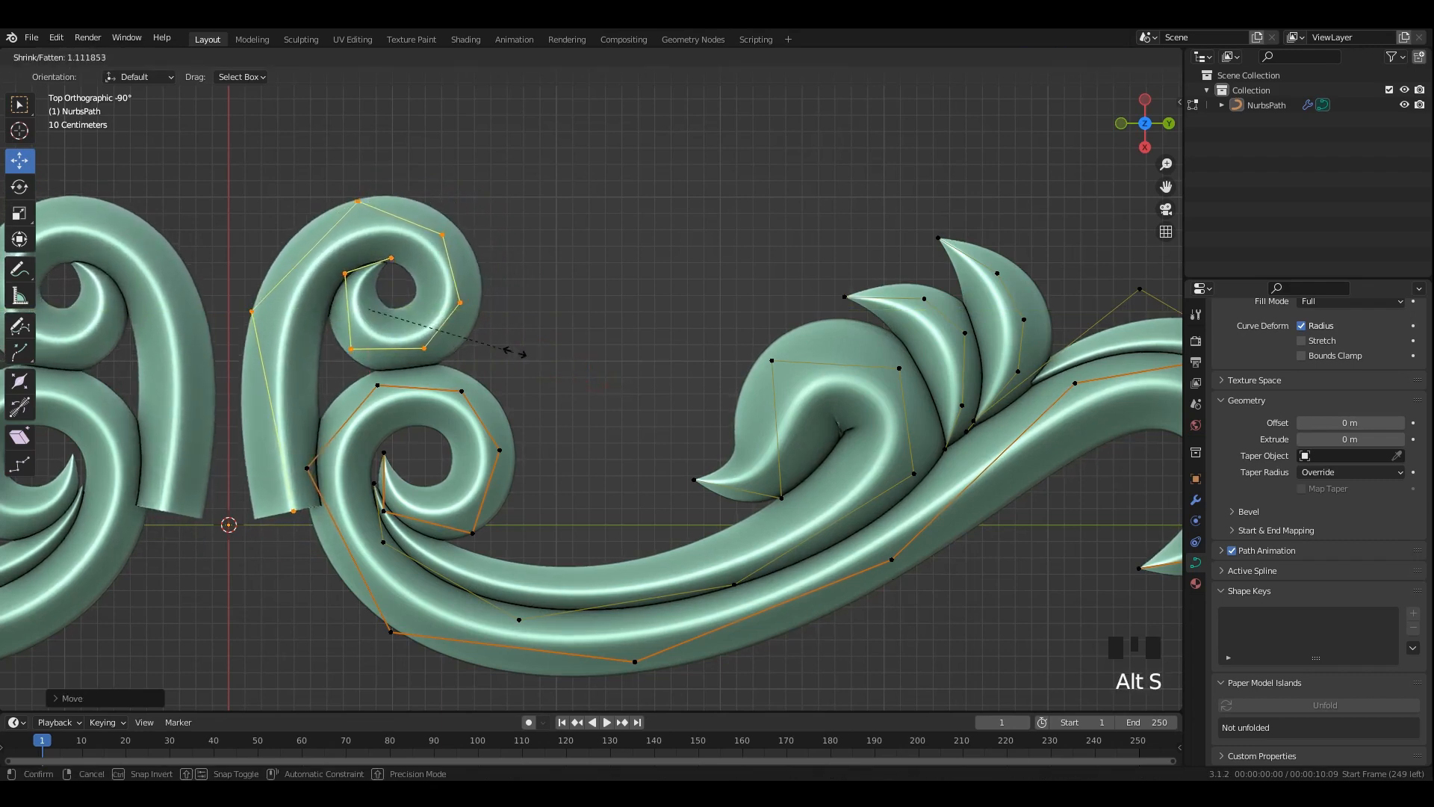
Rotate the duplicated curl slightly, move it outward against the stem, and readjust its thickness.
key(r)
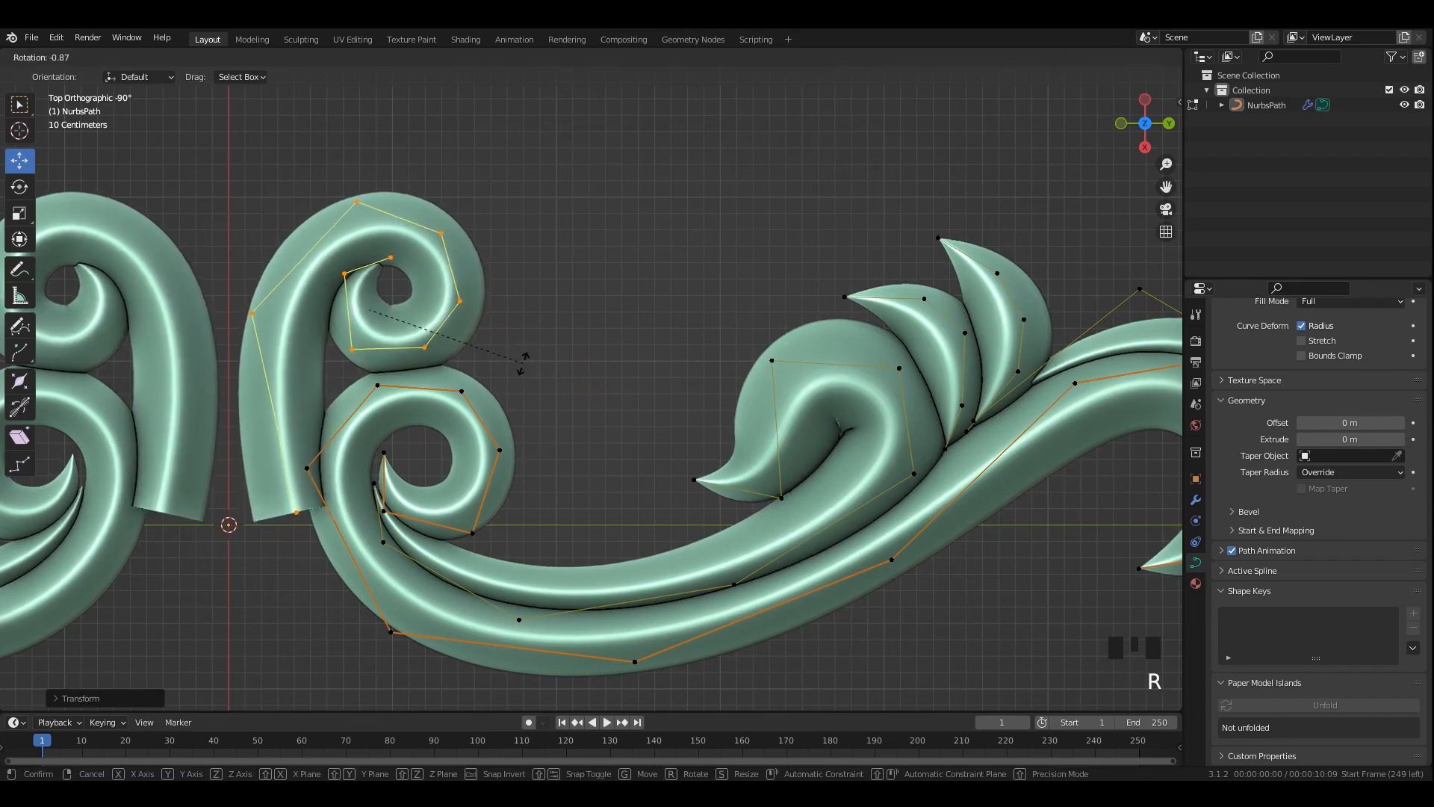
click(523, 365)
drag(433, 311, 474, 312)
key(alt+s)
Extrude the duplicated curl's open end downward about 0.8 m and set the new end point's radius to 0.
scroll(277, 534, up, 1)
shift+middle_drag(265, 545, 428, 361)
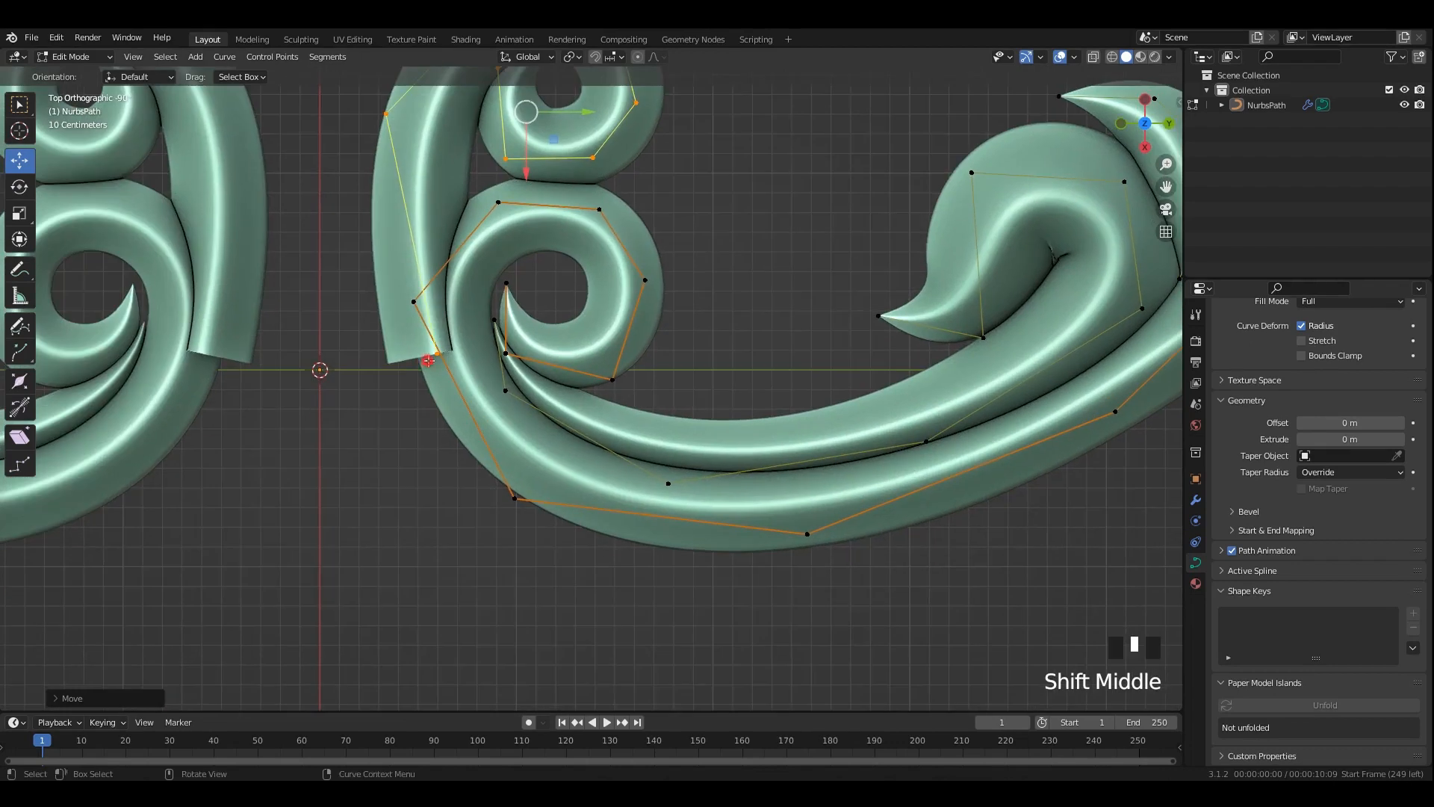
key(e)
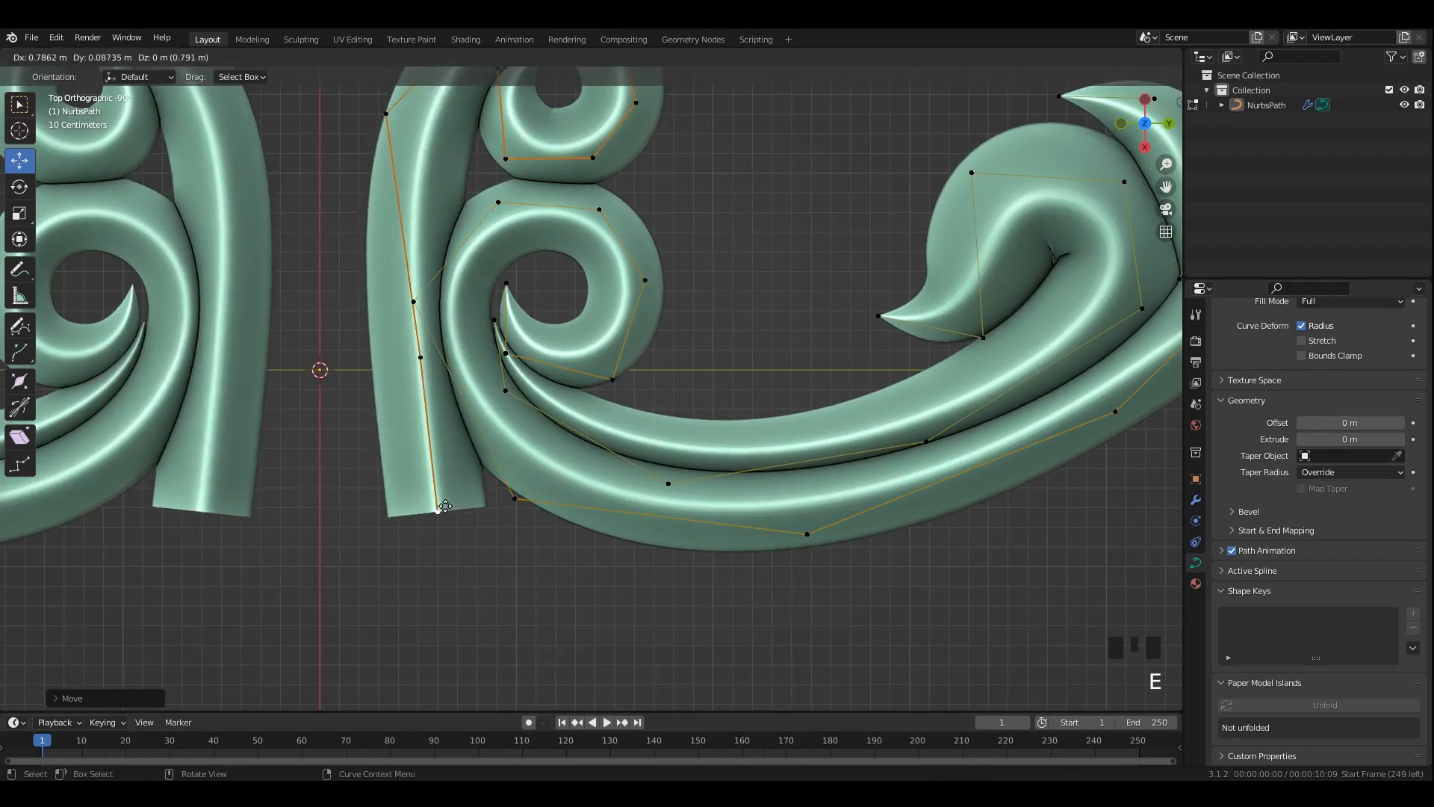
click(432, 517)
key(alt+s)
text(0)
Shift the tapered tip outward under the stem and move the point above it down toward the mirror line.
drag(441, 513, 470, 526)
click(415, 297)
drag(425, 351, 384, 448)
drag(486, 518, 453, 539)
drag(468, 526, 499, 543)
drag(403, 422, 359, 457)
Lower the new scroll's upper side point toward the mirror line and shift its crest point inward to round the arch.
shift+middle_drag(317, 81, 346, 231)
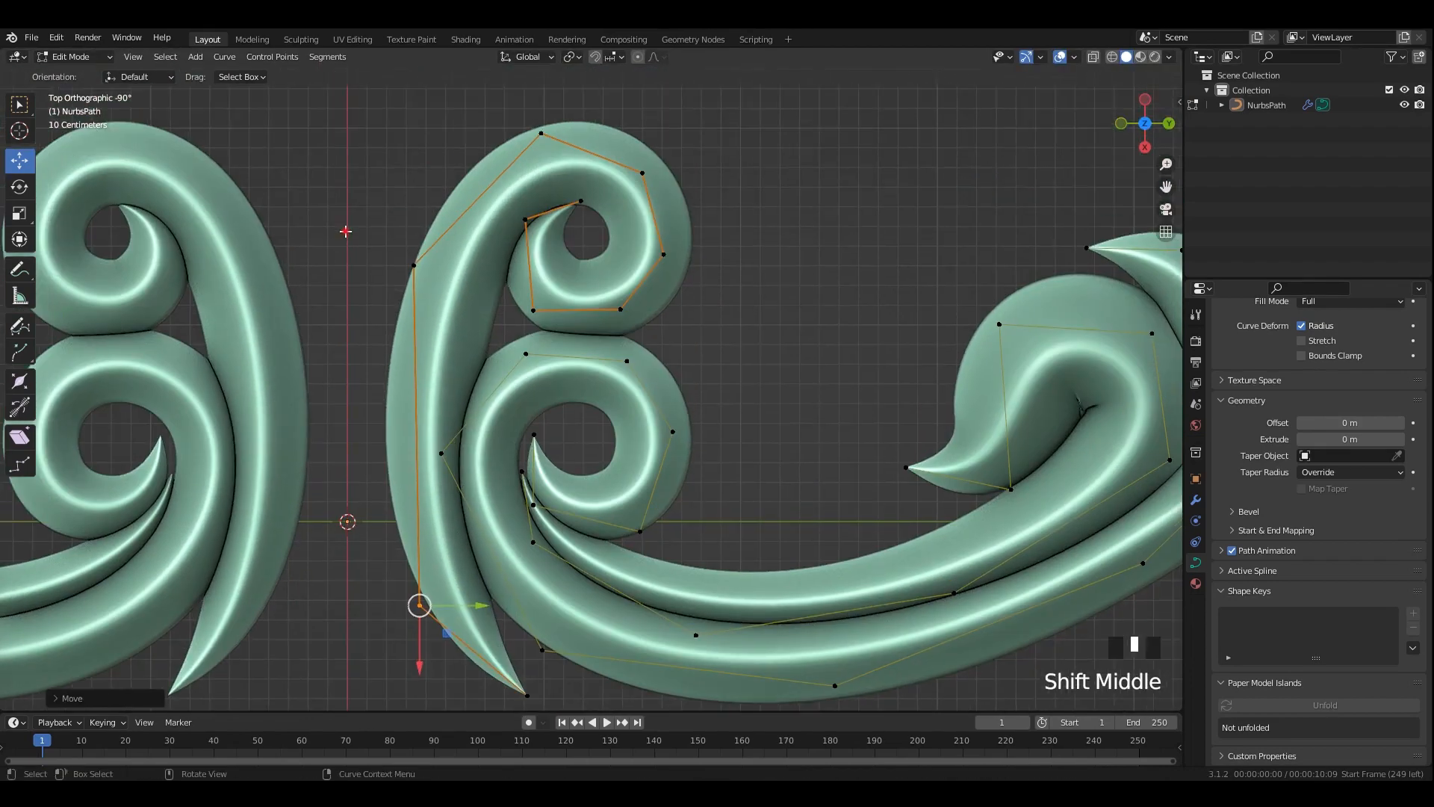
drag(404, 290, 384, 364)
shift+middle_drag(384, 364, 340, 413)
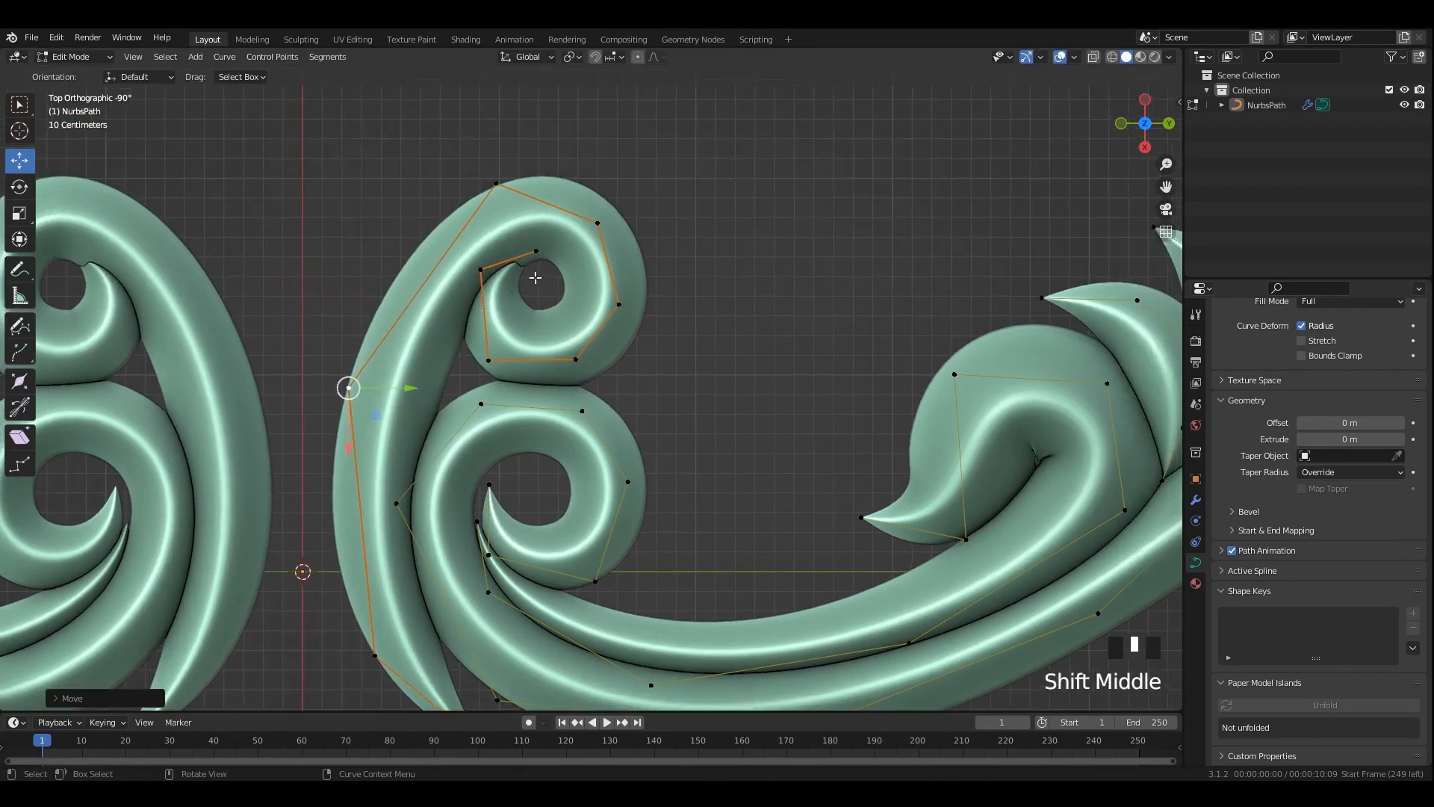
key(alt+z)
click(536, 251)
key(alt+z)
drag(474, 182, 449, 178)
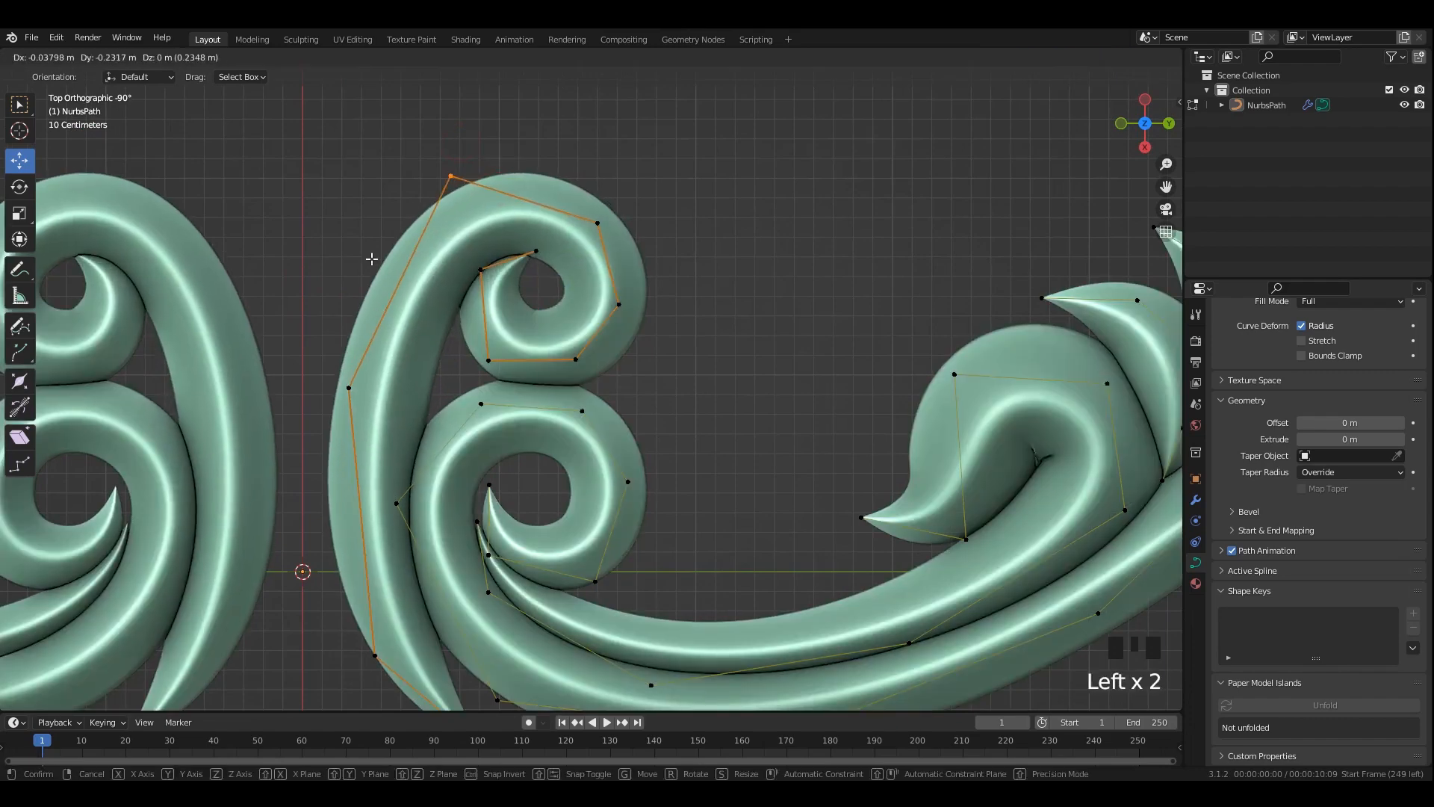
drag(377, 340, 343, 360)
drag(488, 122, 423, 210)
drag(447, 176, 442, 195)
scroll(541, 261, up, 1)
shift+middle_drag(541, 260, 538, 258)
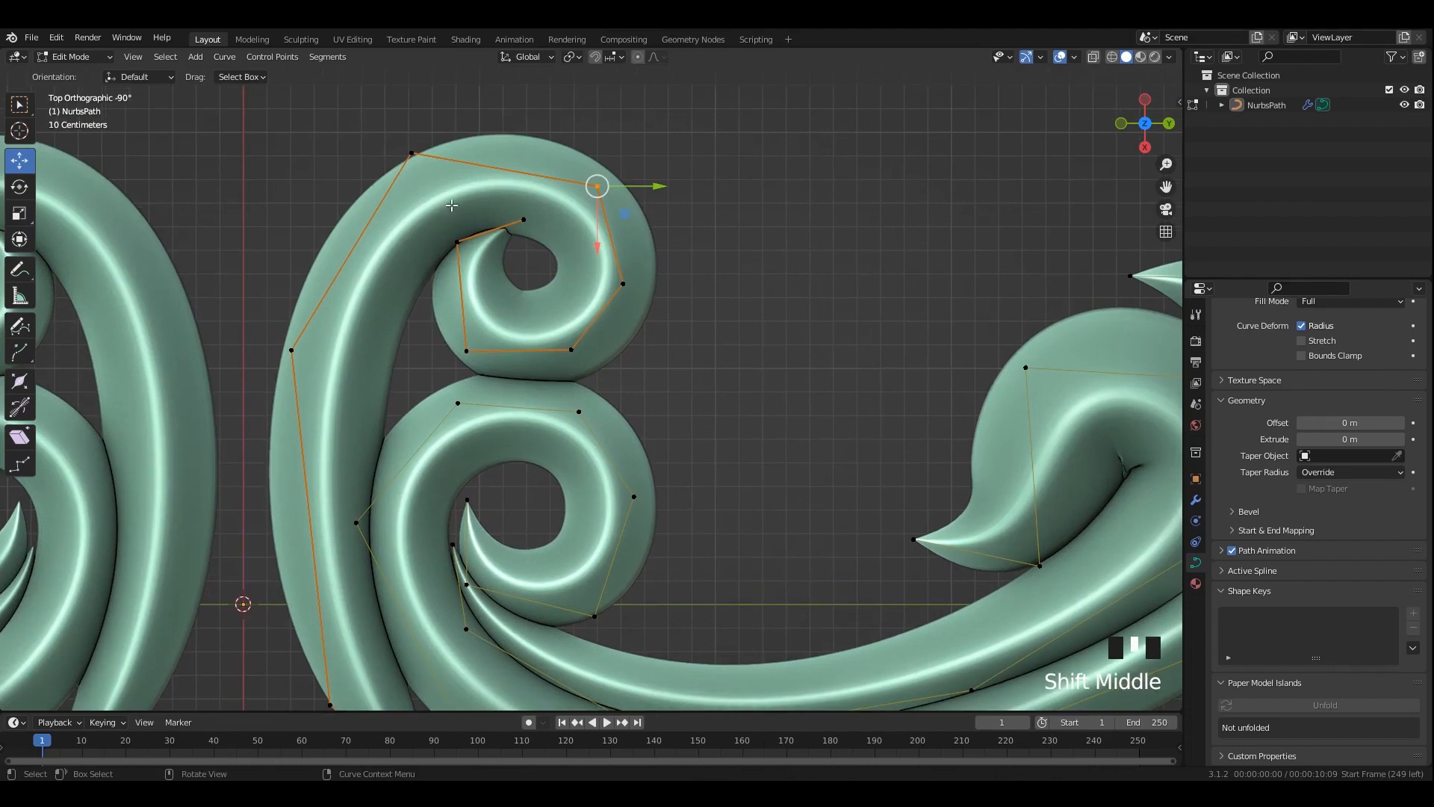
Open up the new scroll's curl by raising its outer top and side points and moving the point below them outward.
key(alt+z)
drag(597, 186, 562, 148)
drag(661, 241, 599, 313)
drag(623, 284, 647, 236)
drag(606, 320, 640, 287)
key(alt+z)
Move the curl's remaining inner points outward to form a drooping neck with an outward-pointing tip above the lower curl.
drag(532, 324, 448, 376)
drag(474, 348, 597, 400)
drag(477, 237, 654, 394)
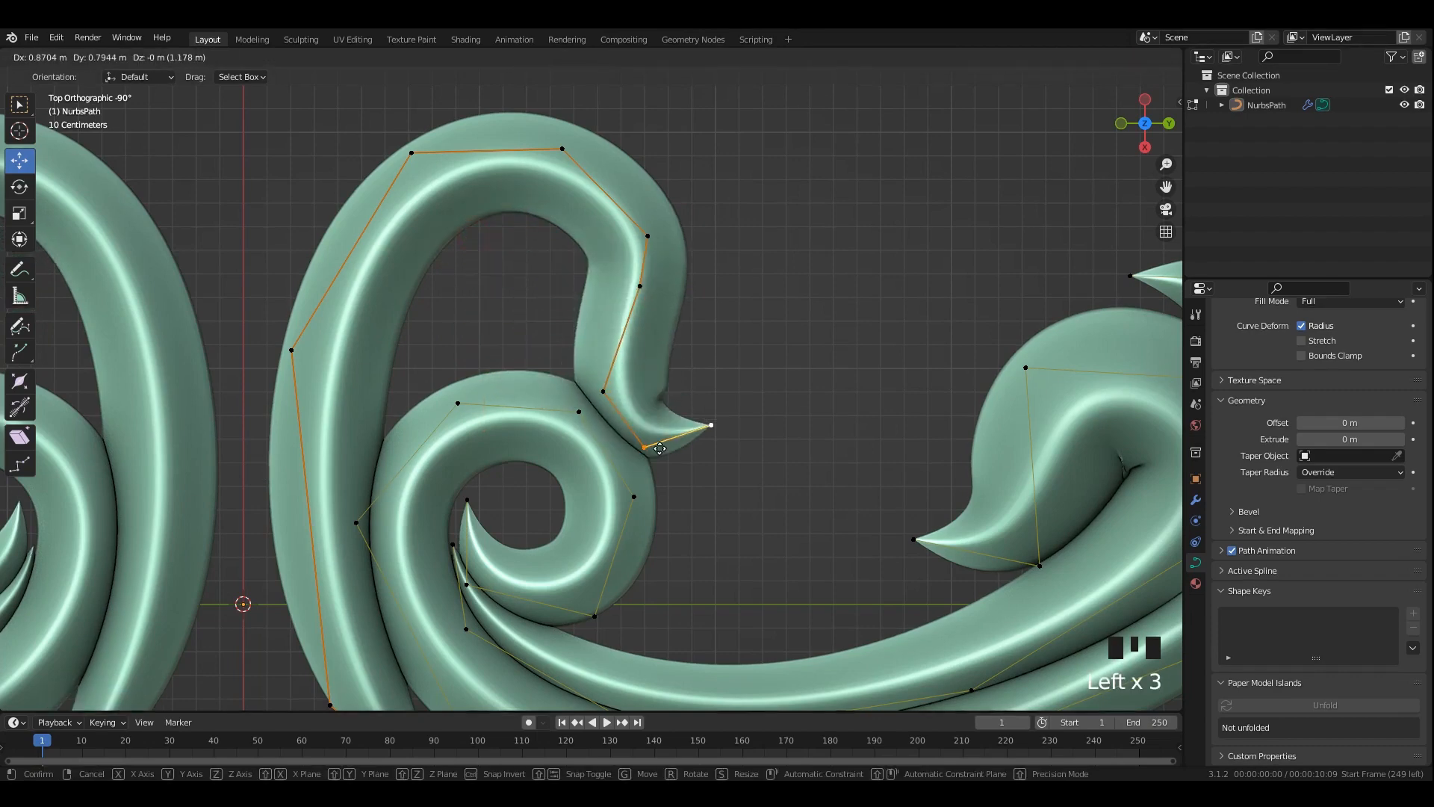
drag(660, 448, 659, 449)
scroll(532, 274, down, 1)
drag(449, 229, 562, 223)
key(ctrl+z)
key(ctrl+z)
key(ctrl+z)
Lower the inner crest point and the side point of the new scroll's arch.
drag(448, 238, 439, 294)
drag(362, 354, 309, 437)
drag(351, 404, 370, 441)
drag(471, 253, 397, 331)
drag(452, 272, 442, 318)
drag(339, 391, 377, 463)
drag(371, 435, 376, 478)
Select the arch's inner crest point and fatten it slightly with Shrink/Fatten.
drag(416, 247, 469, 332)
key(alt+s)
click(581, 418)
key(alt+s)
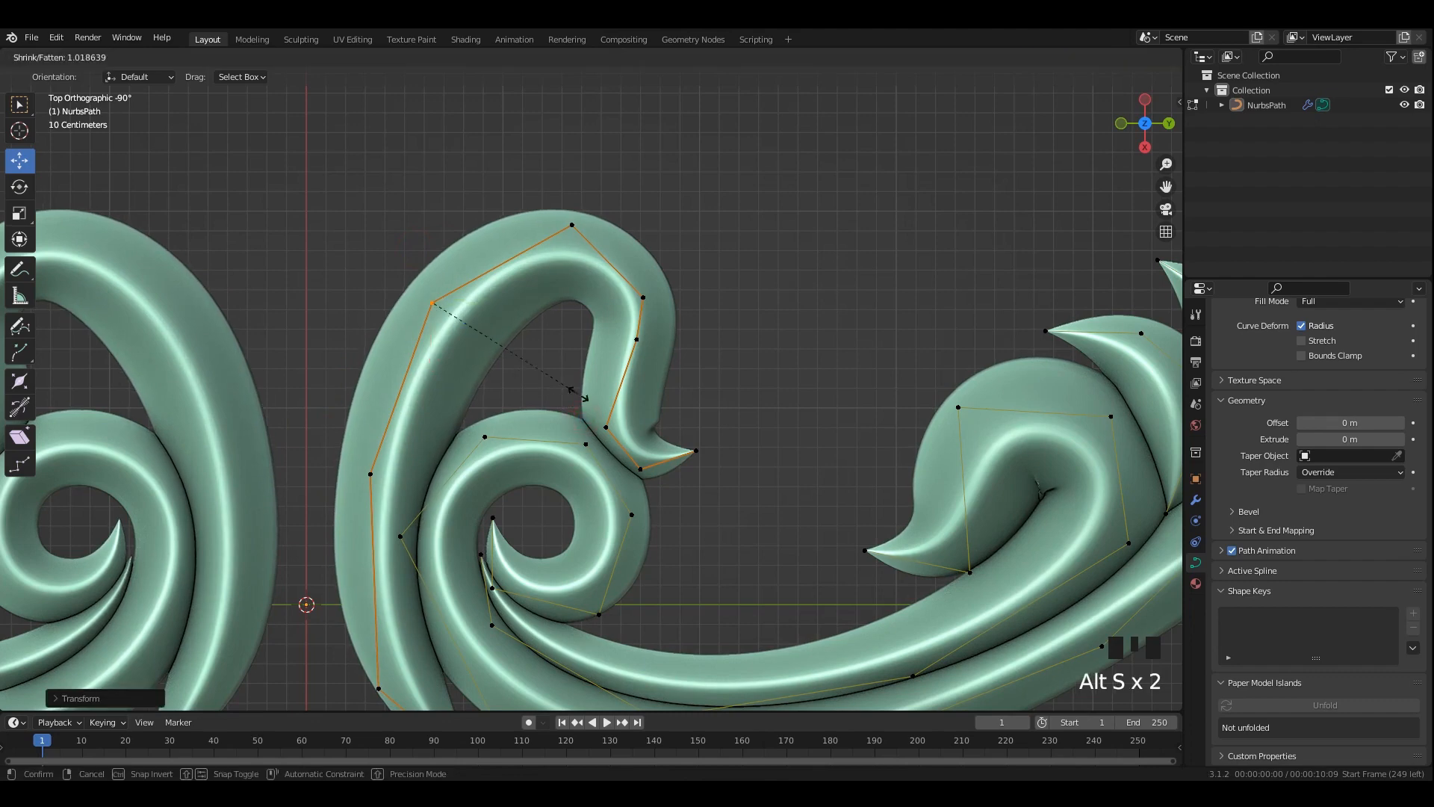
drag(598, 191, 551, 249)
drag(566, 229, 527, 248)
key(ctrl+z)
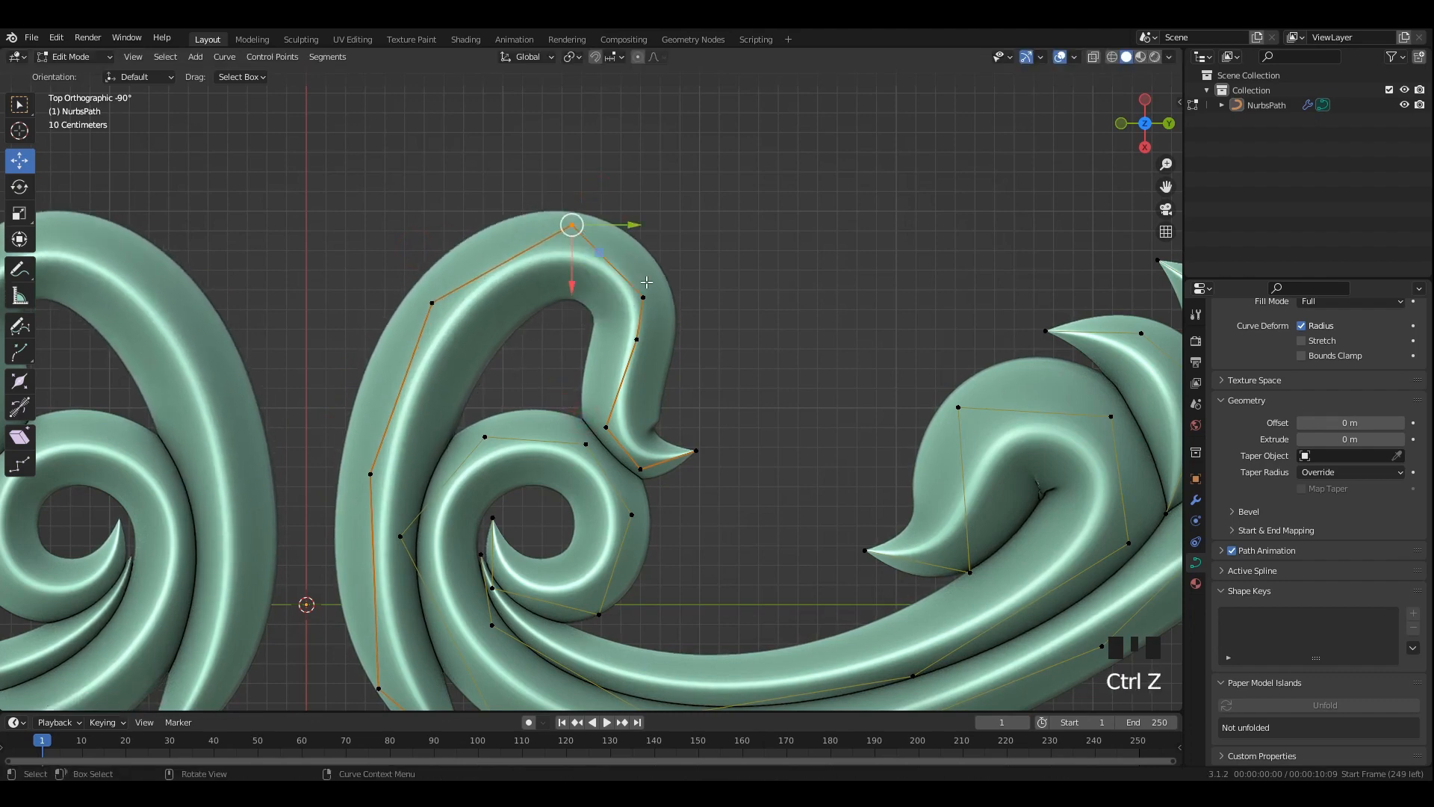
Delete the drooping neck's upper outer point and raise the two neck points below it to smooth the bend.
key(x)
click(770, 299)
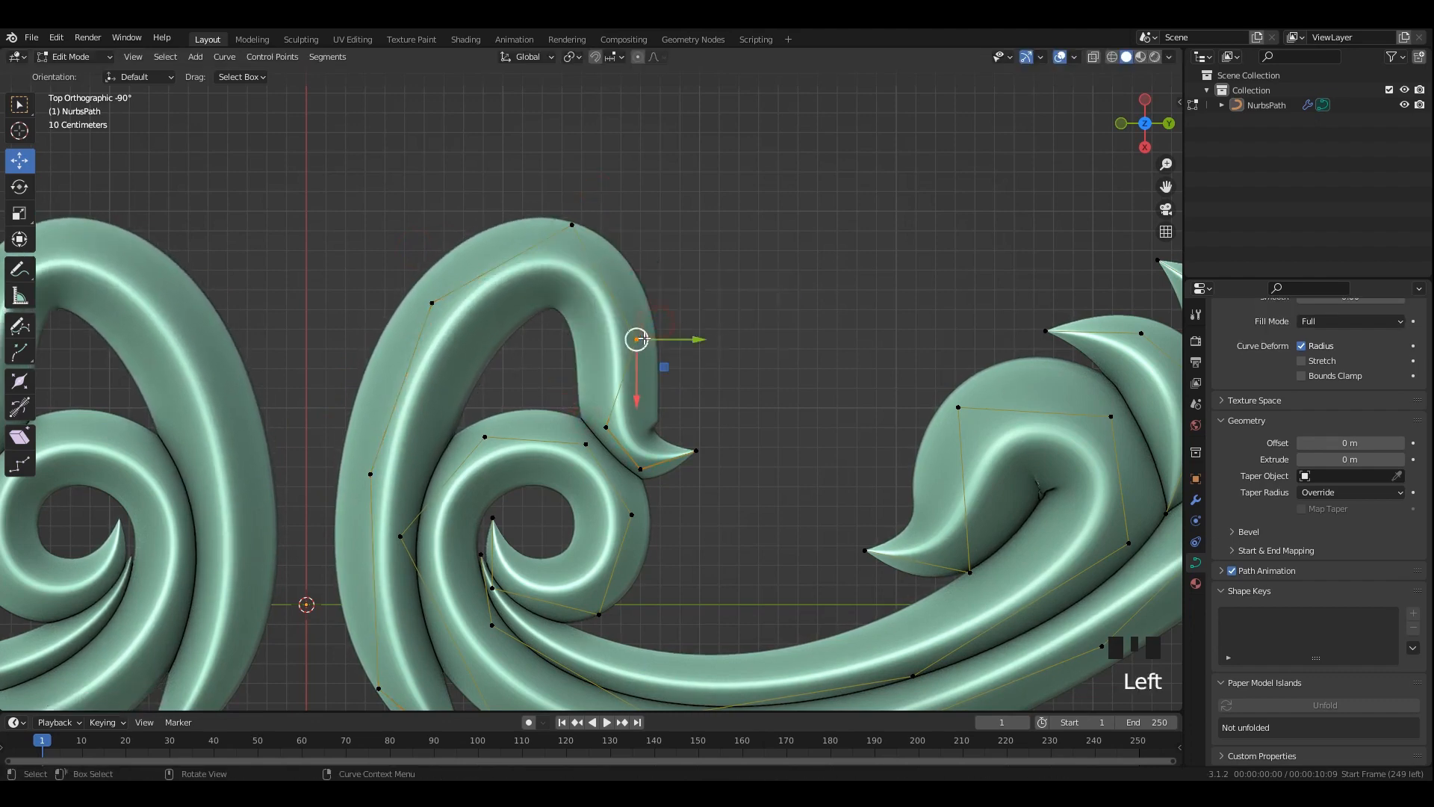
drag(644, 338, 633, 319)
click(614, 427)
drag(613, 426, 640, 379)
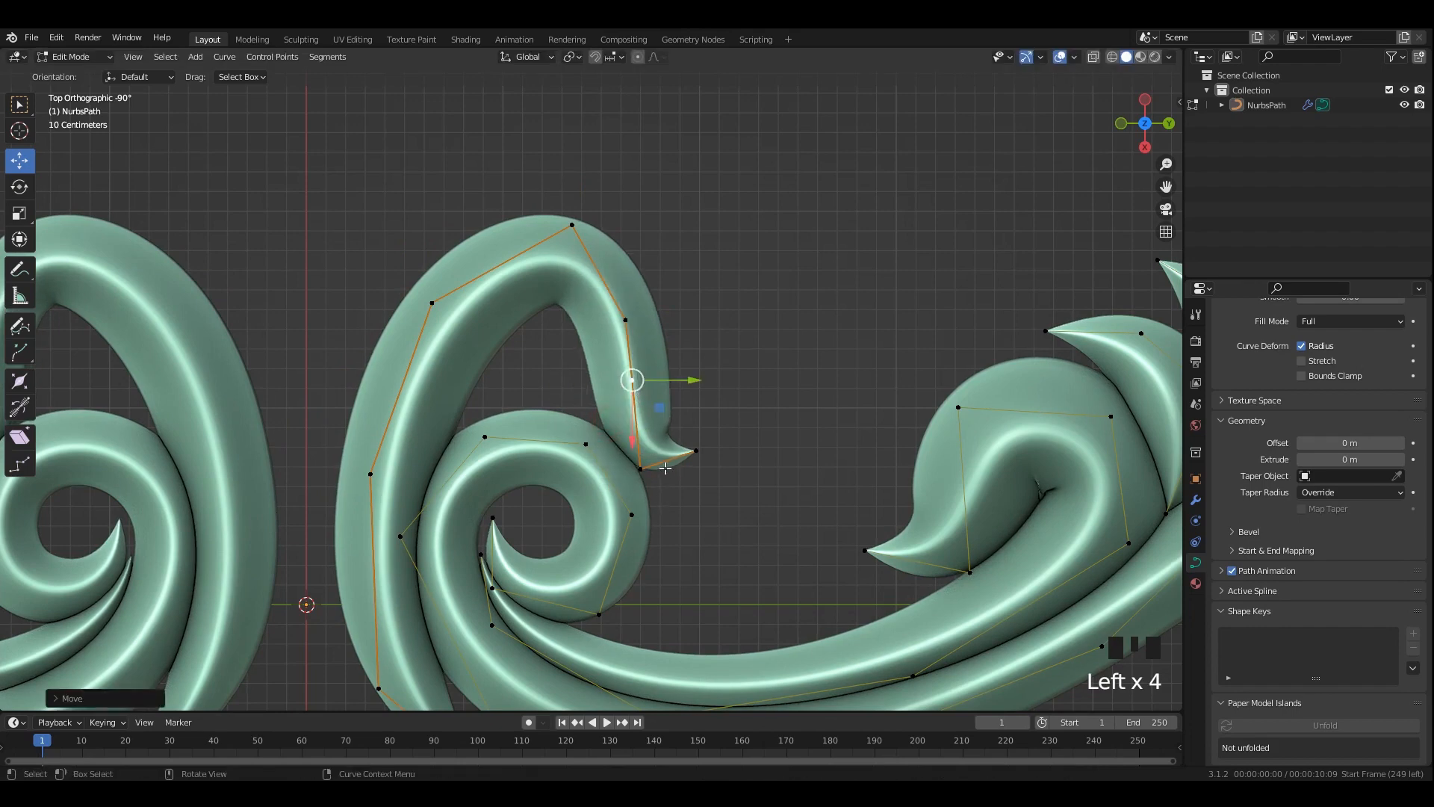
Pull the arch's neck points outward and delete two surplus points so the arch bends over into a downward-pointing tip.
drag(640, 468, 722, 356)
click(633, 380)
drag(633, 379, 649, 284)
drag(627, 327, 692, 282)
key(x)
click(741, 305)
click(728, 300)
key(x)
click(811, 319)
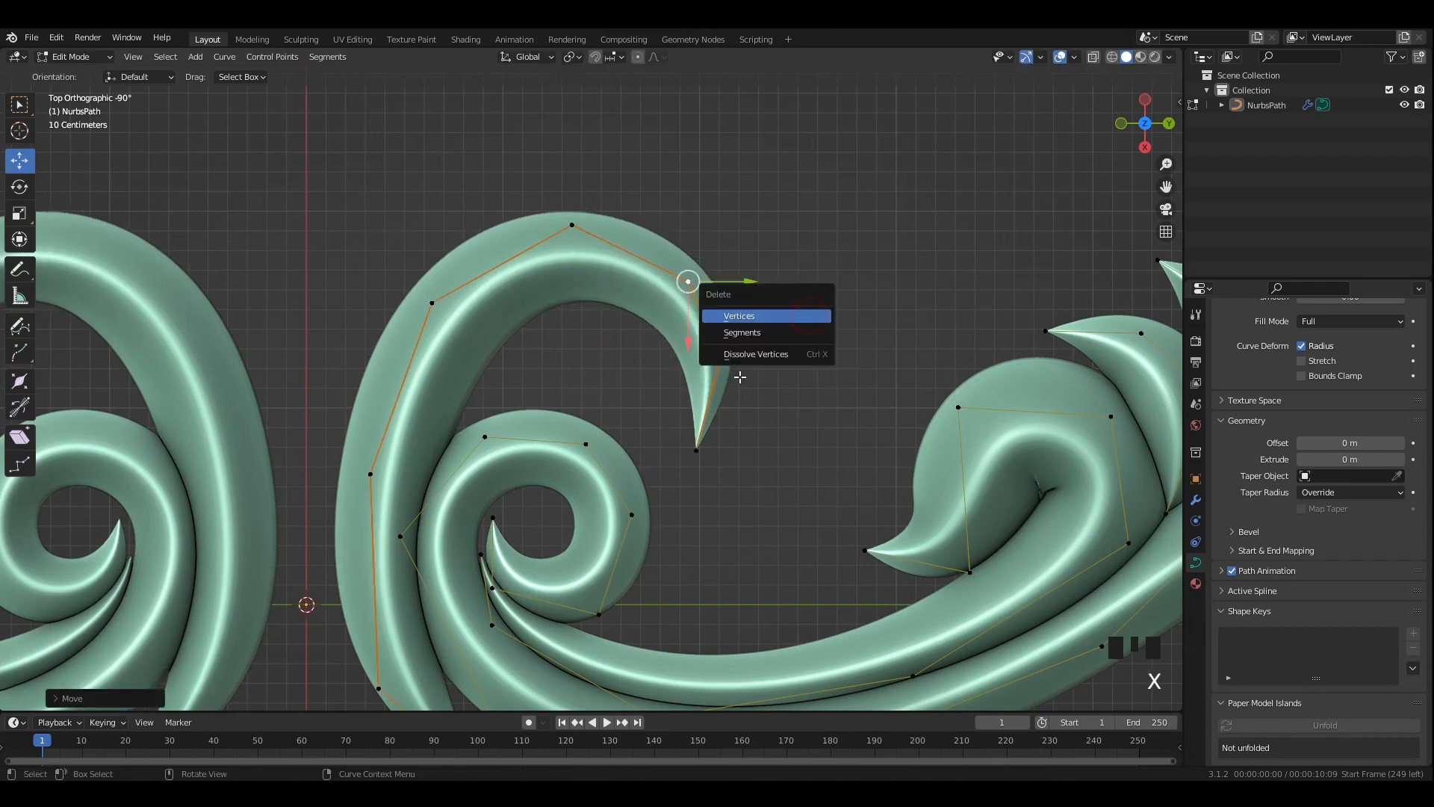
click(757, 346)
Reposition the arch's tip, outer side, crest and shoulder points to form a smoother downward hook.
drag(722, 368, 716, 373)
mouse_move(664, 432)
mouse_down()
mouse_move(717, 494)
mouse_move(663, 460)
mouse_up()
drag(740, 384, 693, 345)
drag(714, 361, 750, 349)
drag(632, 187, 640, 229)
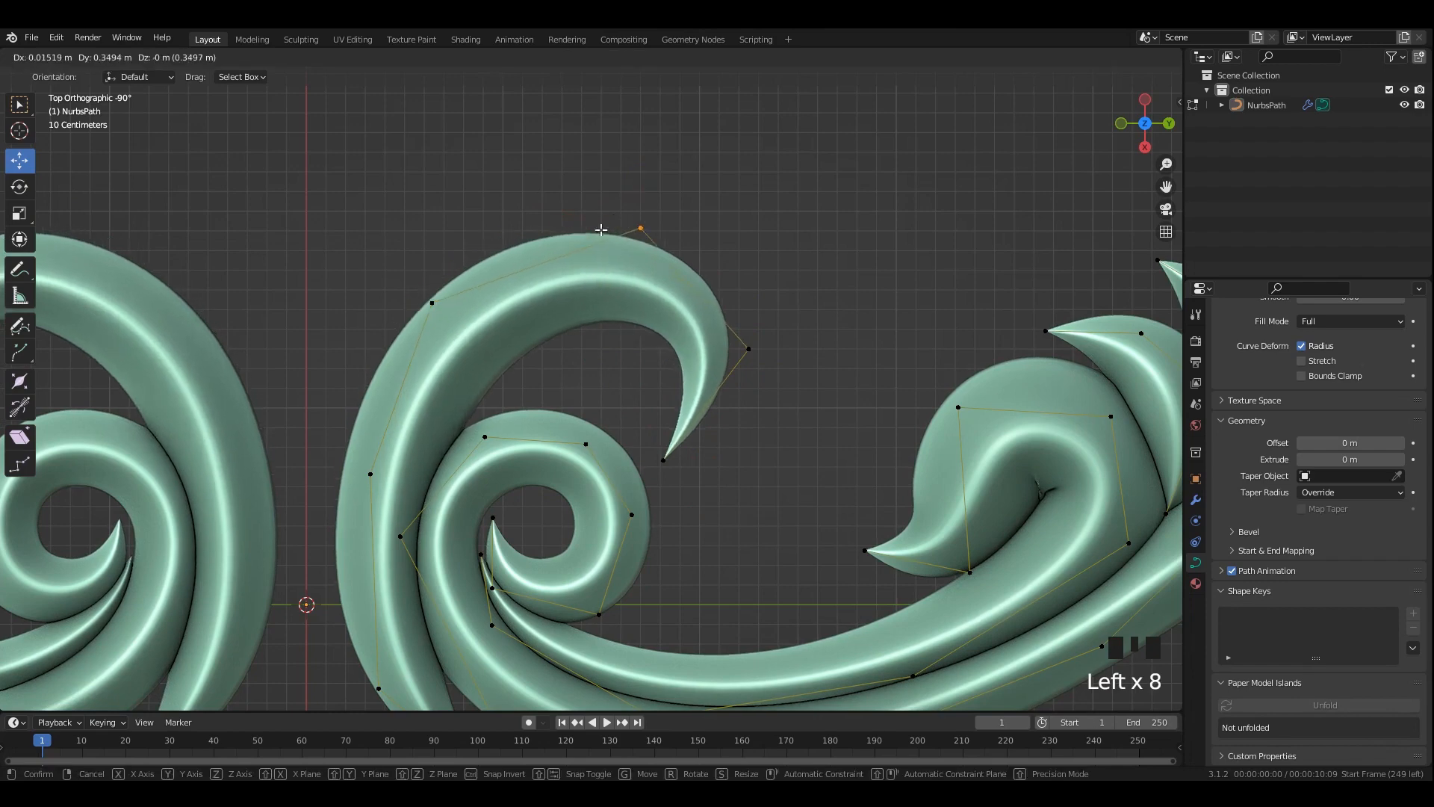
drag(529, 231, 469, 271)
Select the arch's crest and outer side points and fatten them with Shrink/Fatten.
drag(723, 140, 610, 298)
shift+drag(826, 303, 660, 470)
key(alt+s)
click(780, 483)
Lower the arch's crest and tip slightly and pull its outer side point inward to tighten the hook.
drag(691, 343, 694, 383)
drag(736, 195, 639, 261)
drag(816, 327, 710, 426)
drag(755, 378, 732, 338)
drag(731, 227, 609, 305)
drag(650, 257, 636, 255)
drag(794, 298, 715, 343)
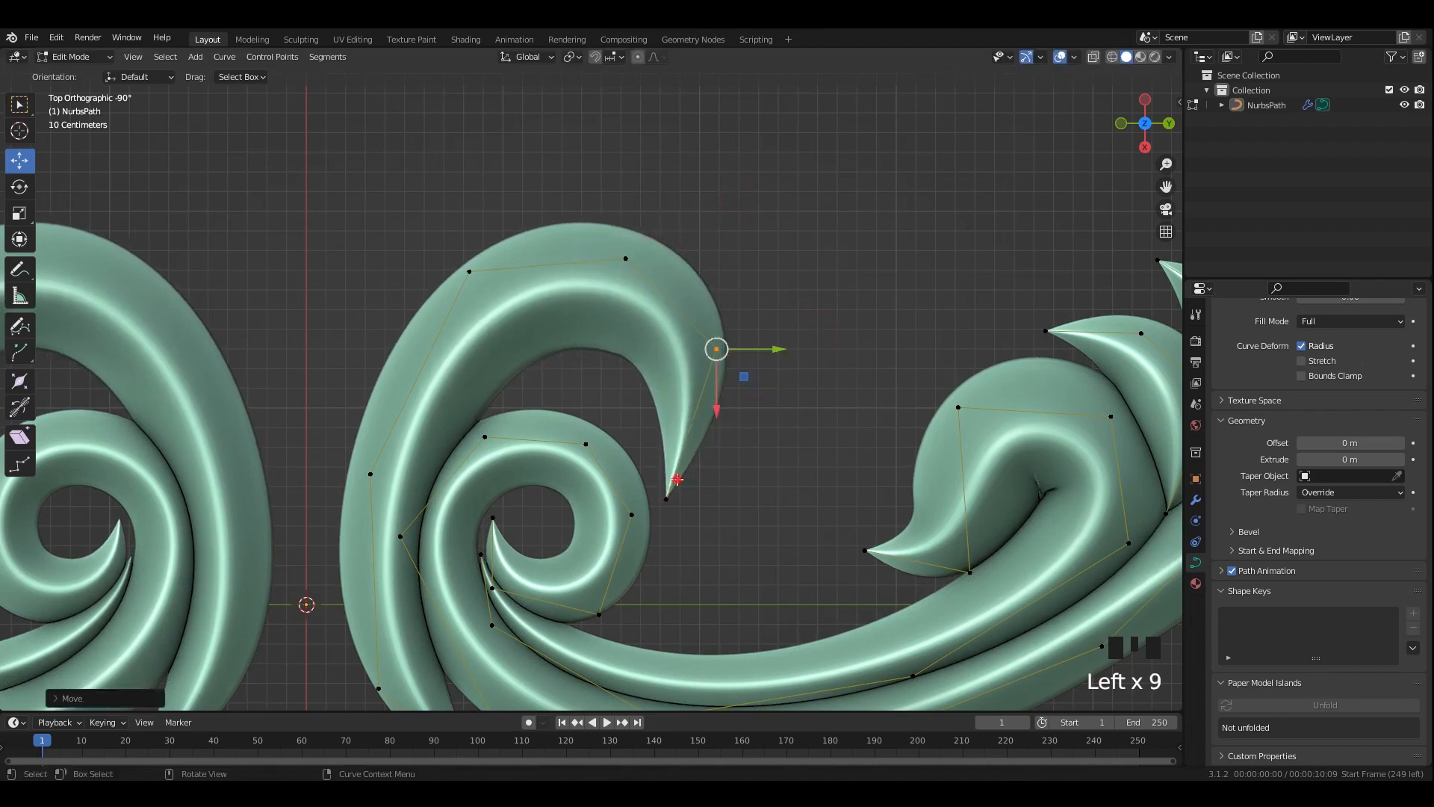
click(677, 479)
drag(655, 505, 684, 488)
Thin the scroll's stem at its lower point with Shrink/Fatten and nudge the bottom tip up and outward.
drag(535, 212, 421, 305)
drag(470, 272, 471, 271)
shift+middle_drag(394, 445, 494, 294)
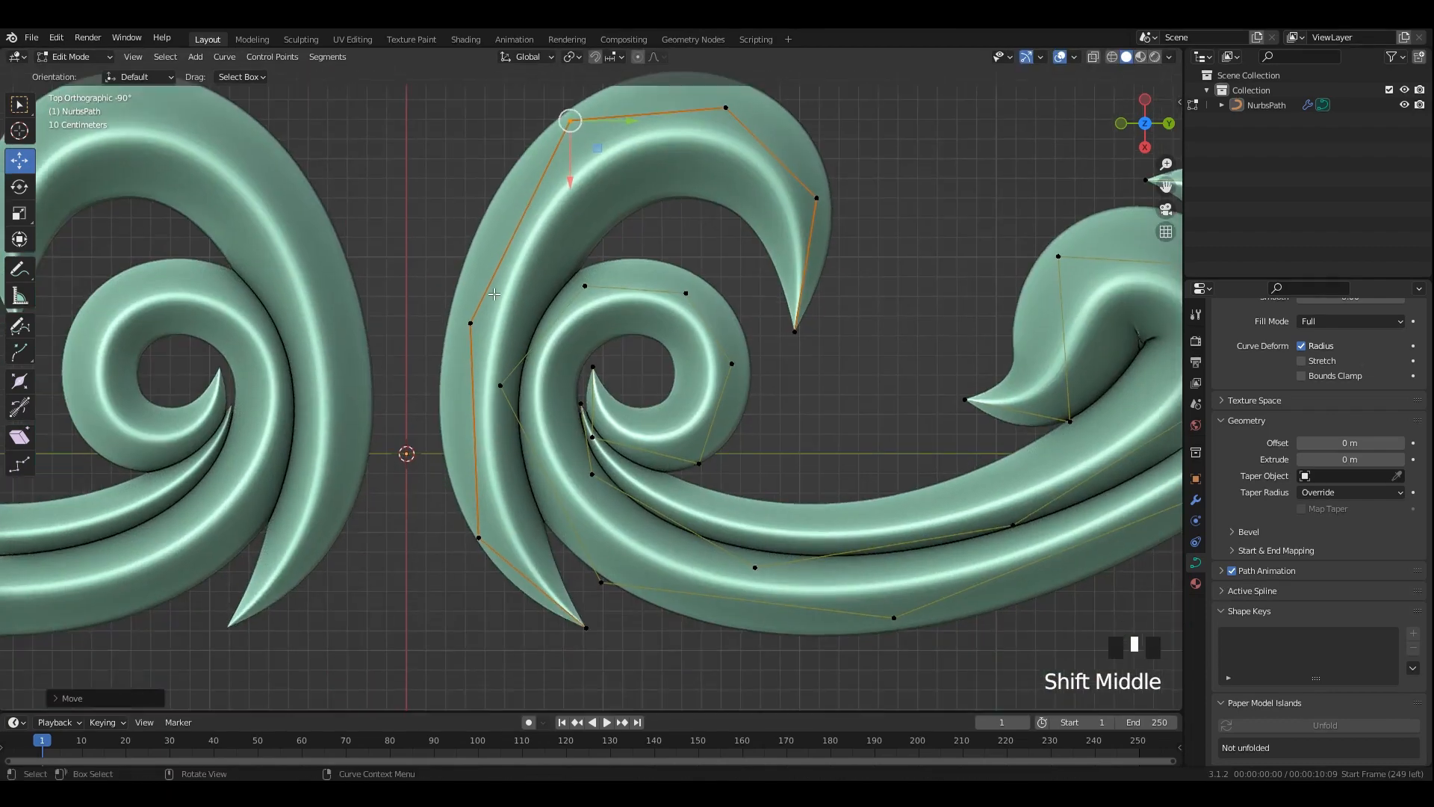
key(alt+s)
key(alt+s)
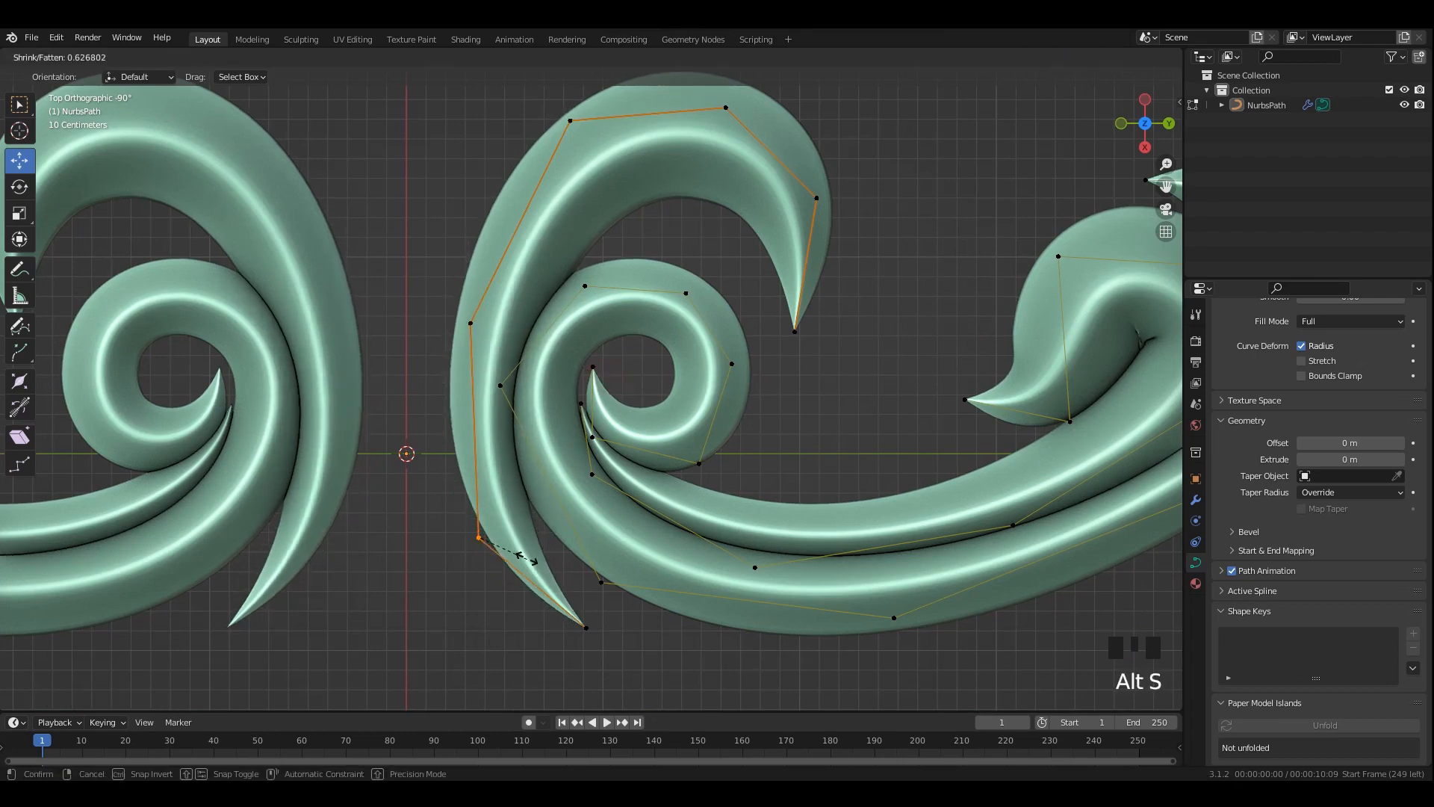
click(588, 626)
drag(587, 626, 596, 614)
scroll(598, 612, down, 3)
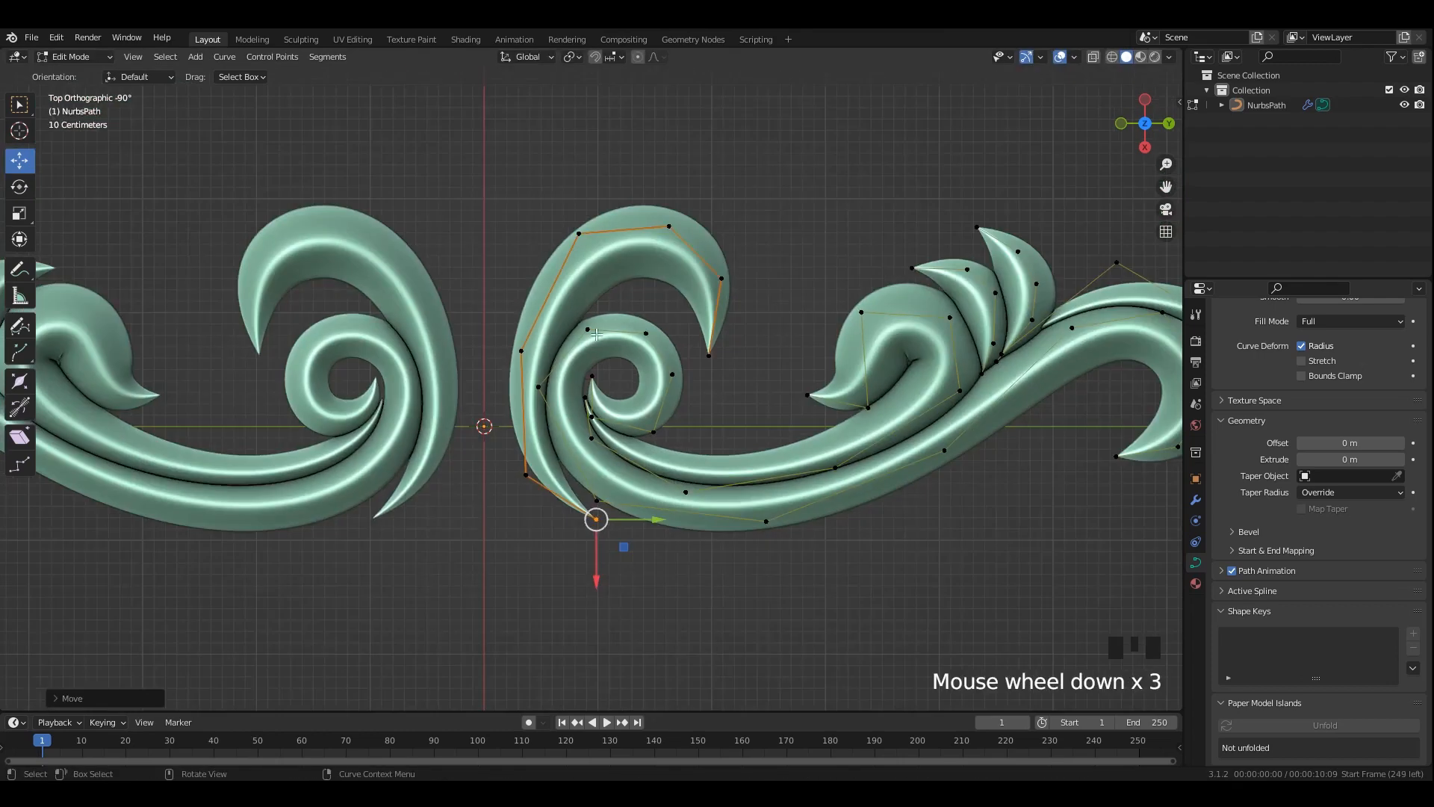
Move the hook's tip up toward the arch's inside and lower its outer side point.
key(Tab)
click(794, 182)
scroll(687, 293, down, 3)
key(Tab)
scroll(687, 298, up, 2)
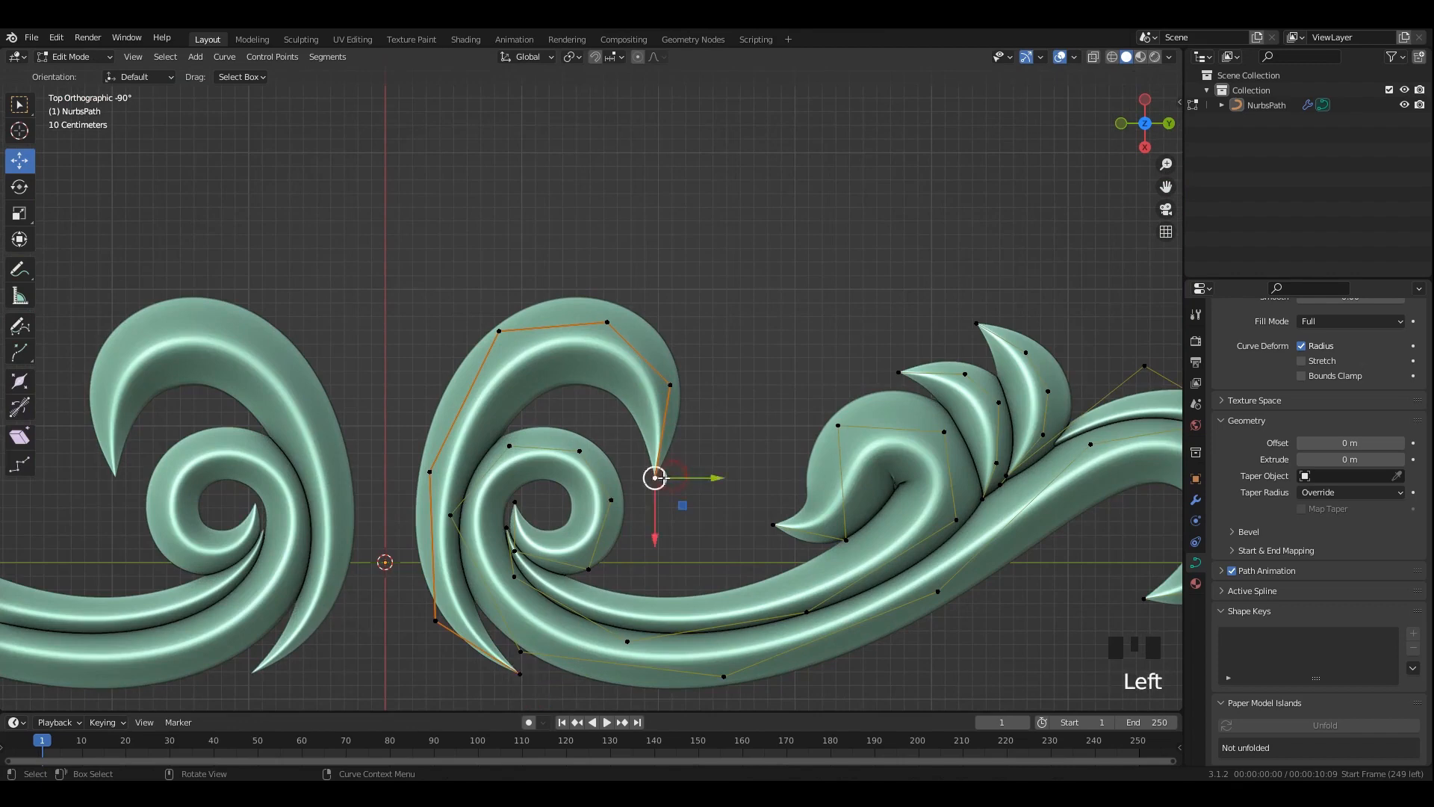
drag(662, 478, 628, 452)
click(671, 384)
drag(672, 384, 676, 402)
Subdivide the segment between crest and outer side point, raise the crest, and move the new point up and outward.
scroll(643, 365, up, 2)
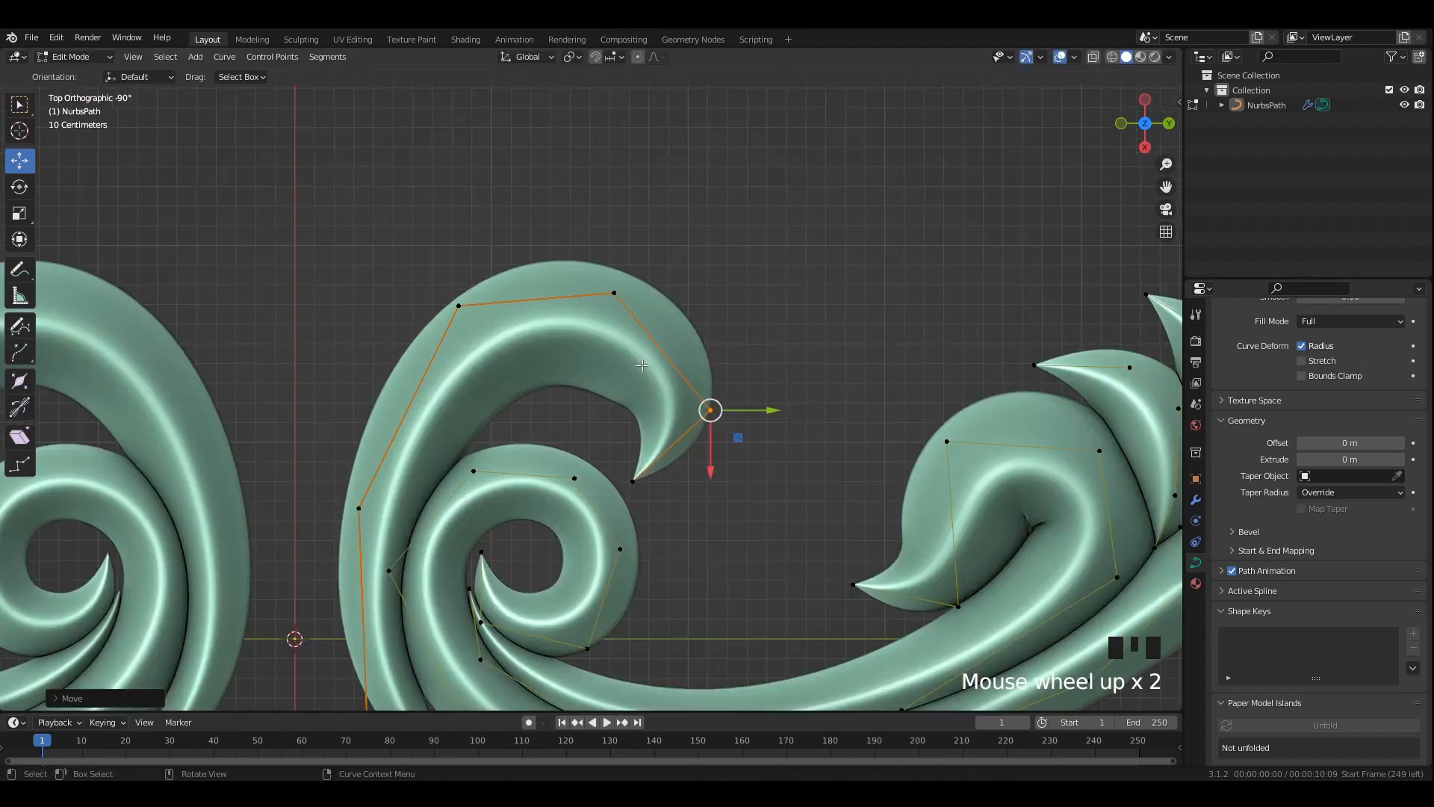
right_click(729, 347)
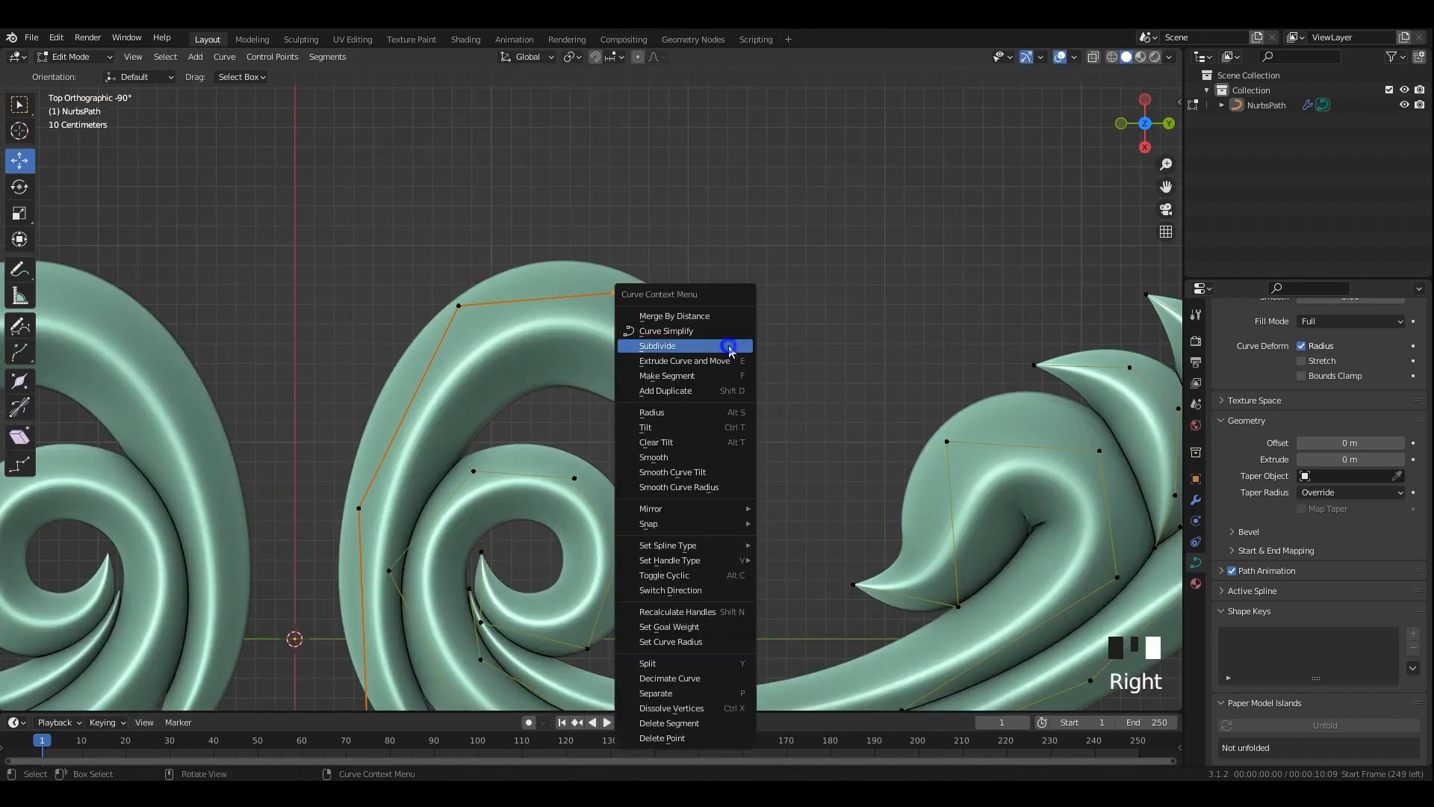
click(729, 346)
click(615, 292)
drag(615, 292, 605, 254)
click(662, 351)
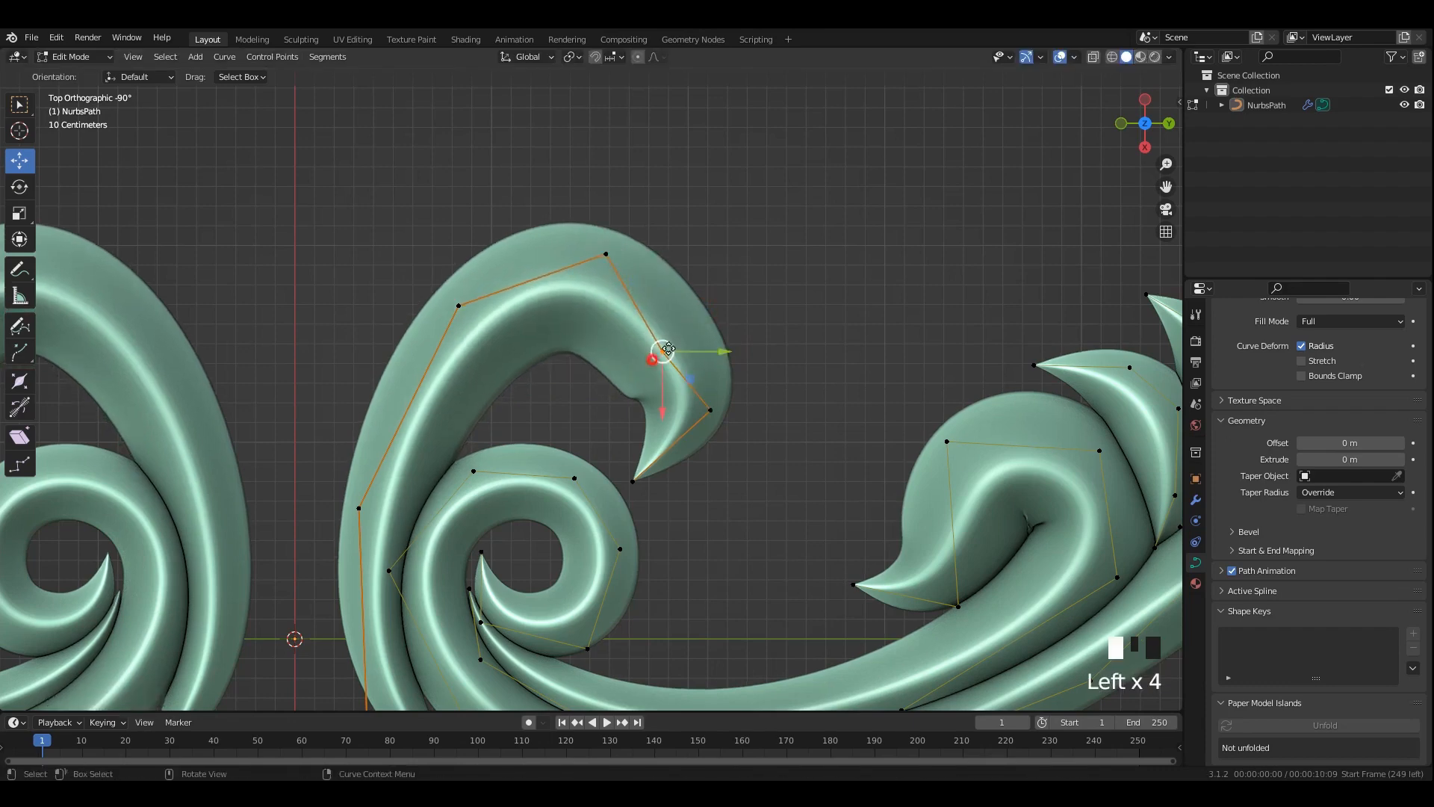
drag(663, 351, 702, 301)
Lower the hook's outer side point, pull its tip inward, and move the upper outer point up and outward.
click(718, 420)
drag(718, 420, 728, 450)
drag(660, 464, 622, 463)
click(723, 443)
drag(723, 443, 729, 443)
click(699, 305)
click(700, 302)
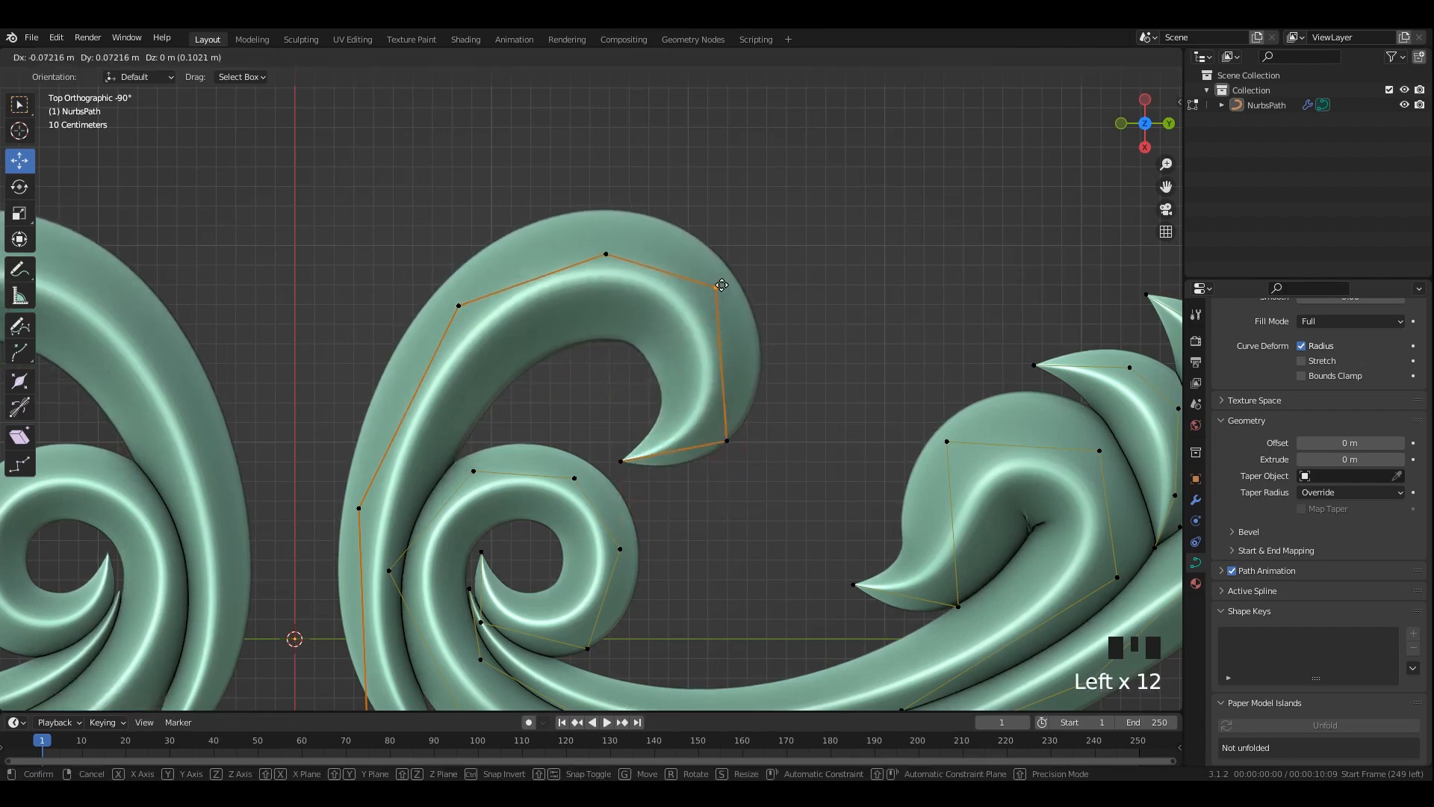
Raise the arch's crest and push both outer points outward to widen and round the hook.
shift+middle_drag(715, 285, 739, 378)
click(632, 348)
drag(632, 348, 635, 328)
drag(792, 338, 732, 421)
drag(742, 378, 752, 375)
drag(800, 497, 735, 552)
drag(750, 542, 755, 544)
drag(796, 344, 734, 406)
drag(754, 379, 771, 383)
Raise the arch's shoulder point slightly, adjust the lower stem point, and move the bottom tip down toward the mirror line.
drag(665, 293, 644, 321)
drag(460, 345, 528, 452)
drag(490, 401, 490, 391)
shift+middle_drag(492, 394, 562, 242)
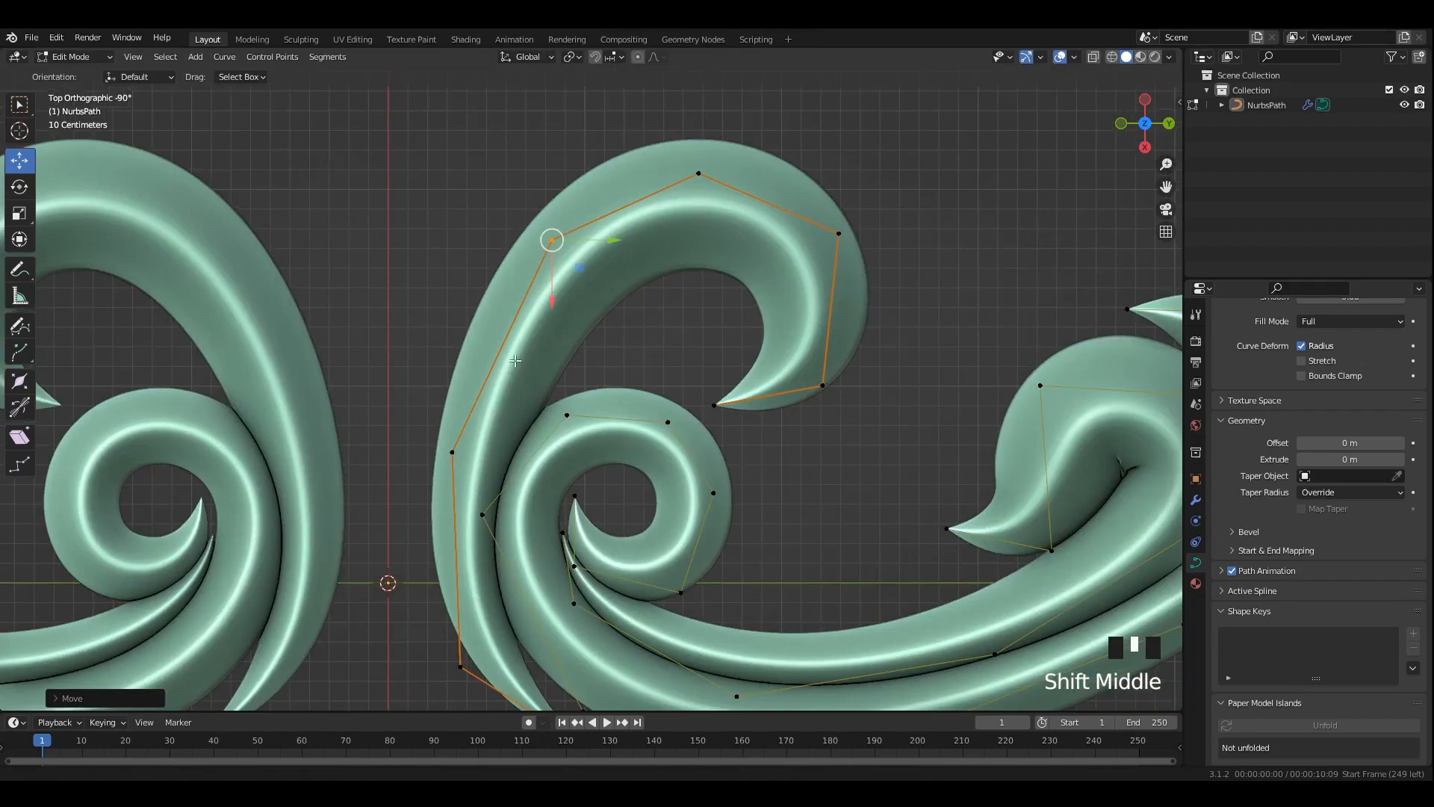
drag(422, 409, 469, 419)
scroll(469, 419, down, 1)
shift+middle_drag(470, 546, 481, 429)
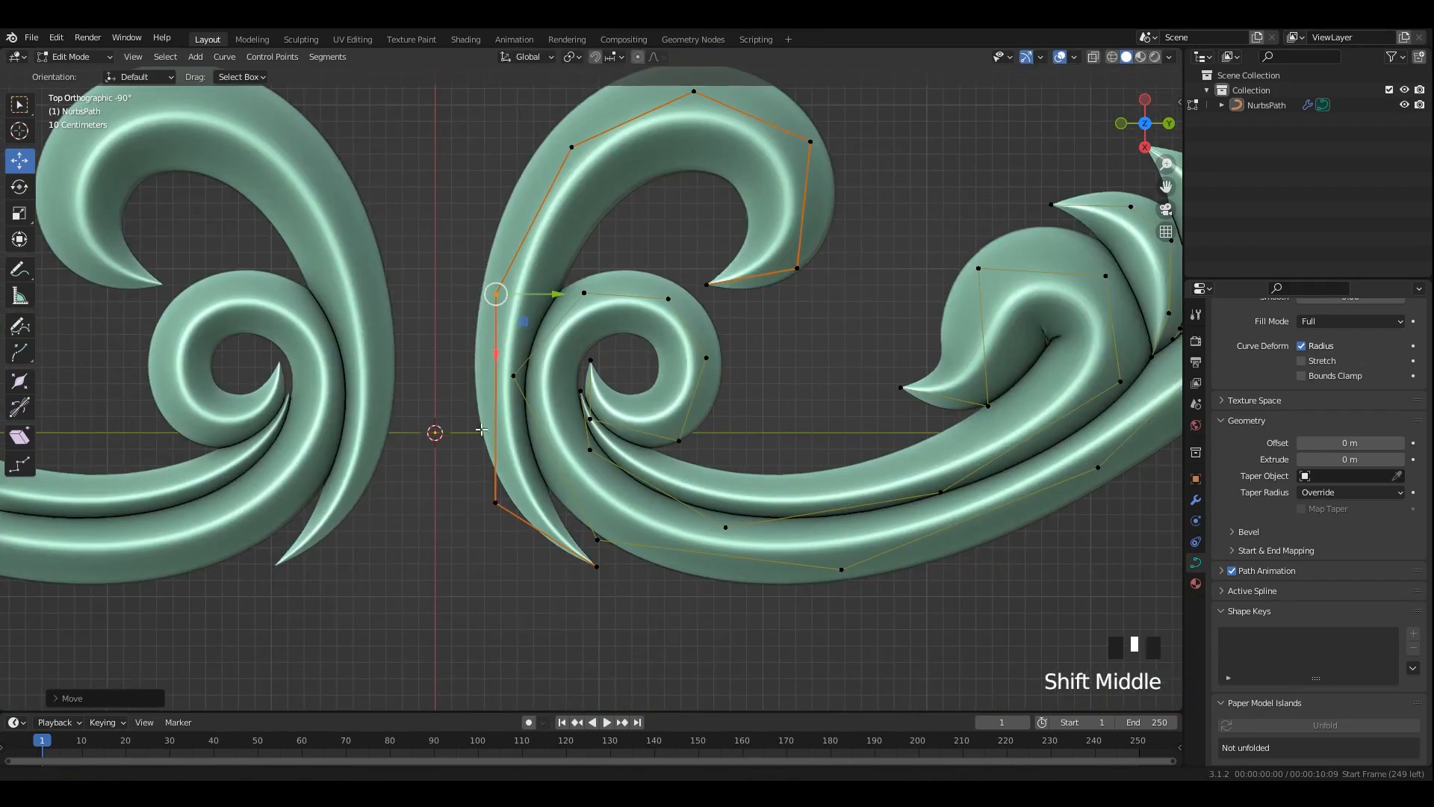
drag(497, 504, 501, 498)
click(597, 566)
drag(596, 567, 585, 581)
Leave Edit Mode, clear the selection, and save the file.
scroll(543, 448, down, 1)
scroll(516, 553, down, 2)
key(Tab)
click(759, 304)
key(ctrl+s)
Adjust the upper stem point's thickness with Shrink/Fatten and move the point slightly up toward the mirror line.
key(Tab)
click(585, 322)
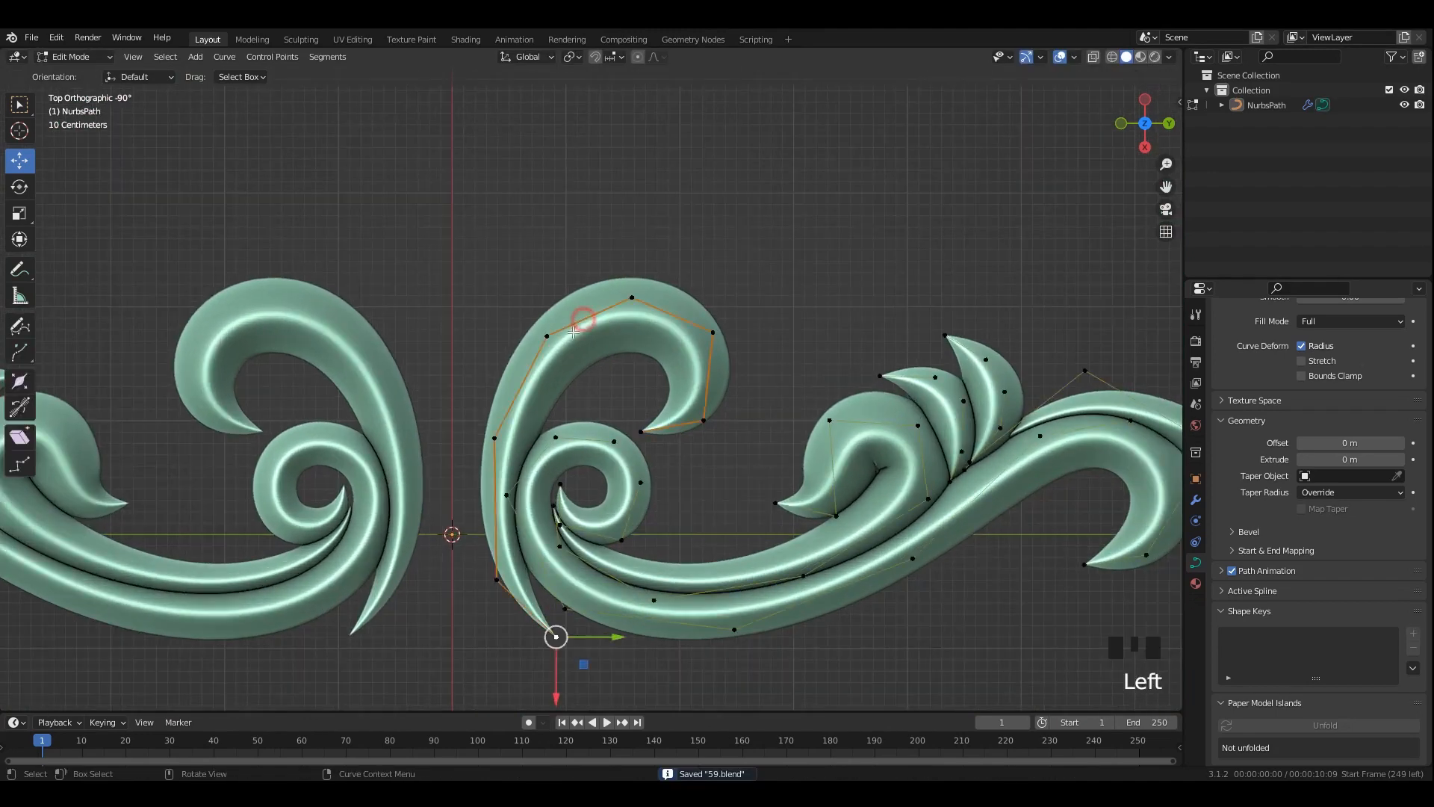
scroll(580, 325, up, 2)
drag(398, 404, 476, 508)
key(alt+s)
click(515, 501)
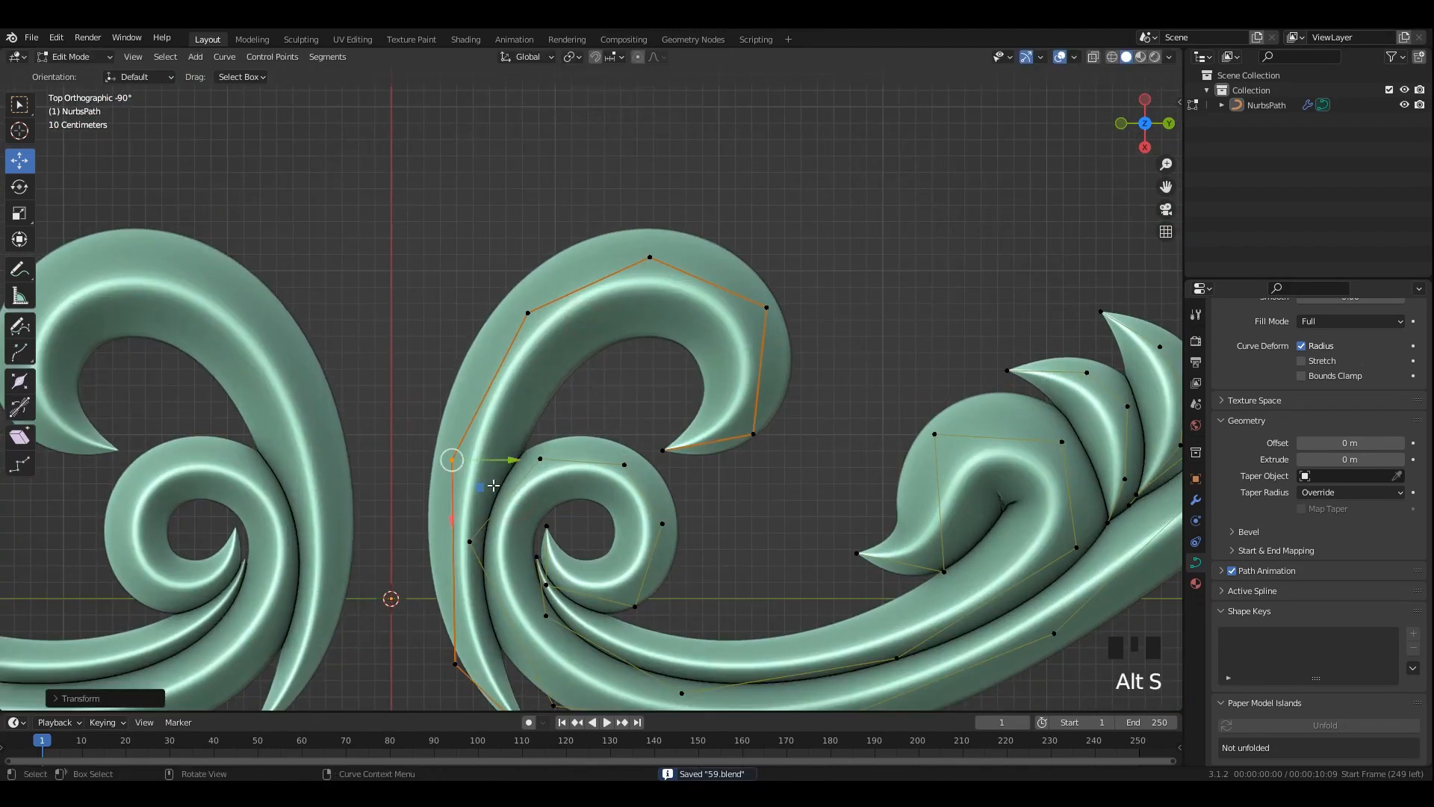
drag(452, 460, 447, 441)
scroll(673, 314, down, 3)
key(Tab)
click(774, 270)
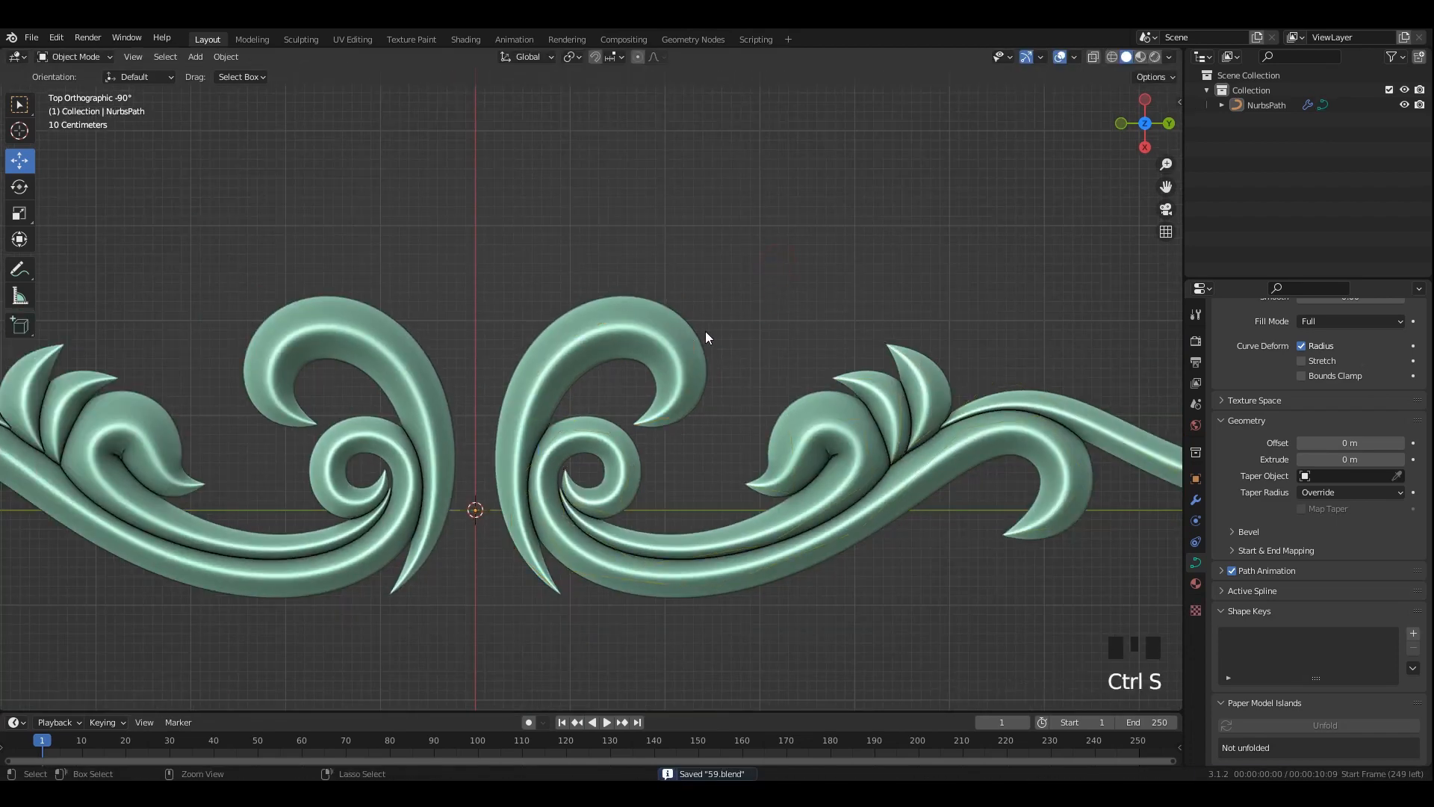
Duplicate the scroll's lower four points, place the copy against the mirror line, and shift its bottom tip toward the line.
click(666, 324)
key(Tab)
scroll(666, 324, up, 2)
shift+middle_drag(666, 323, 666, 270)
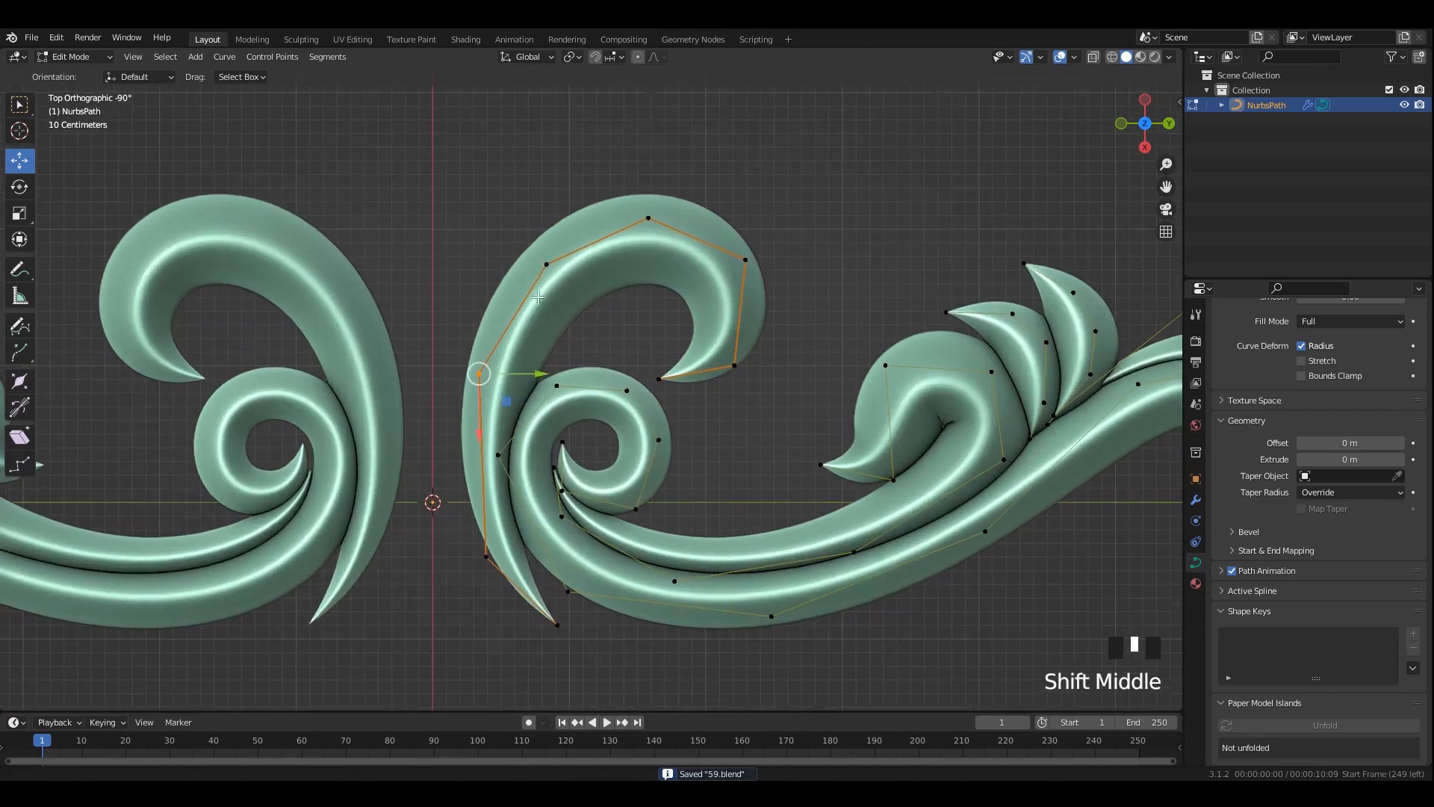
key(ctrl+s)
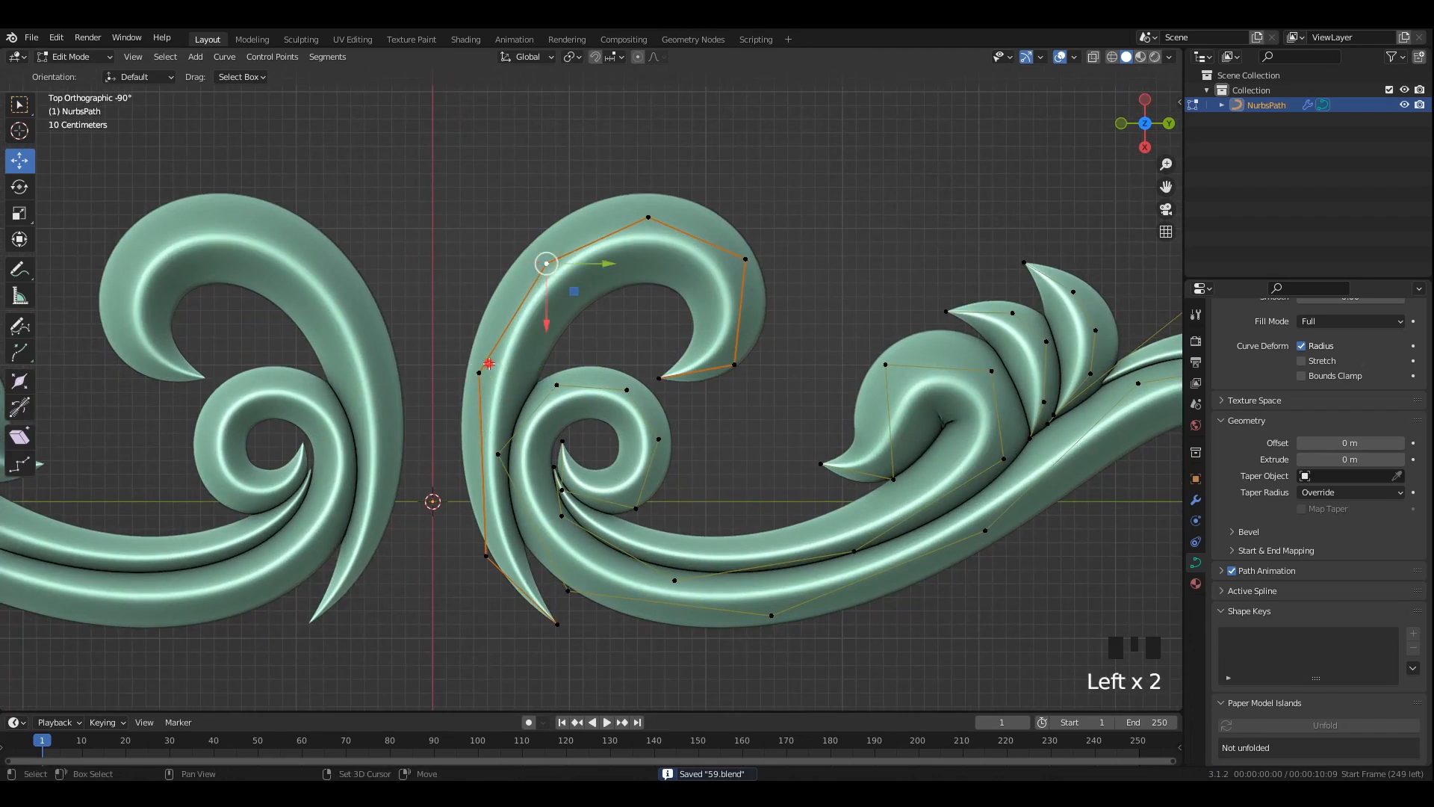
key(shift+d)
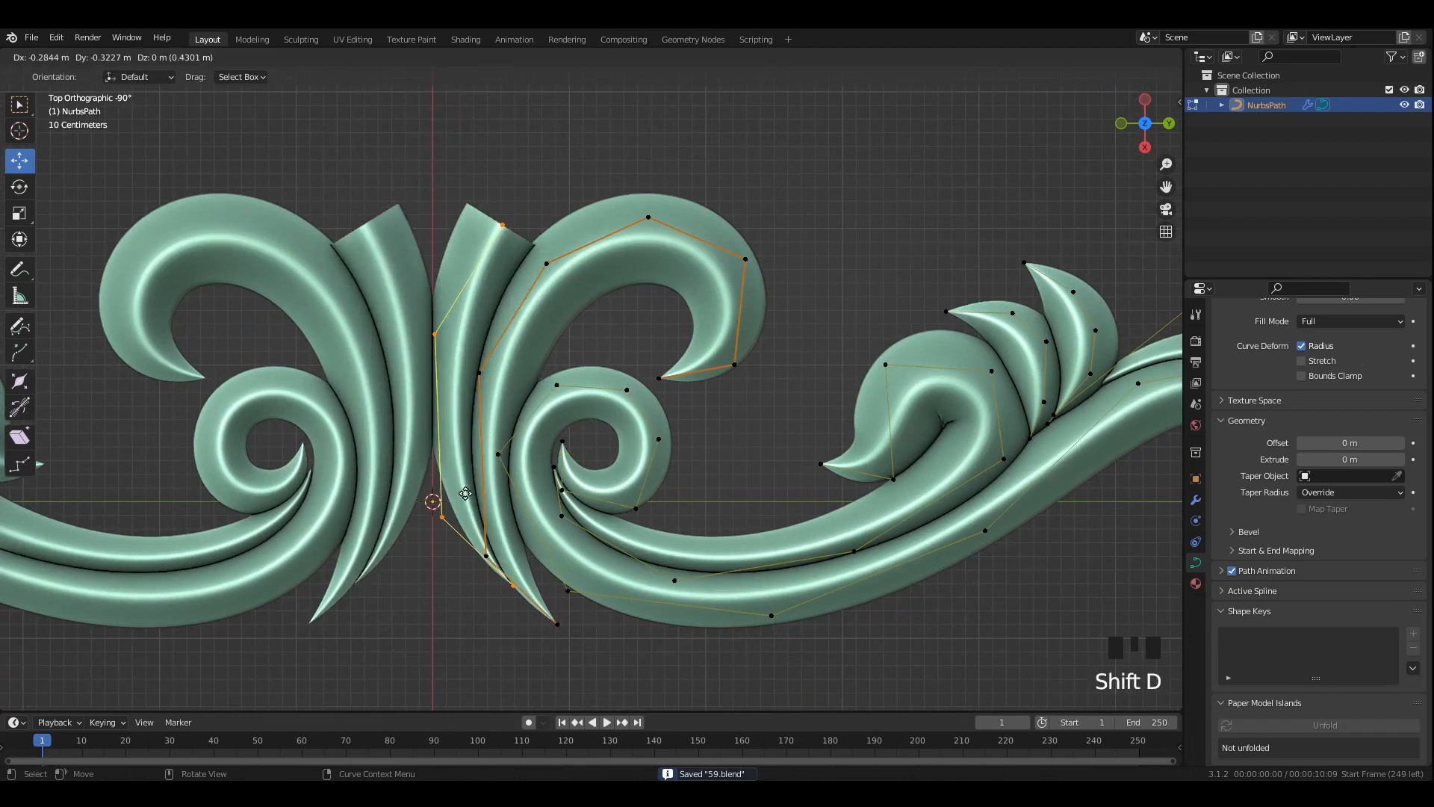
right_click(535, 454)
drag(562, 452, 452, 413)
drag(471, 504, 471, 486)
click(509, 606)
drag(557, 605, 522, 604)
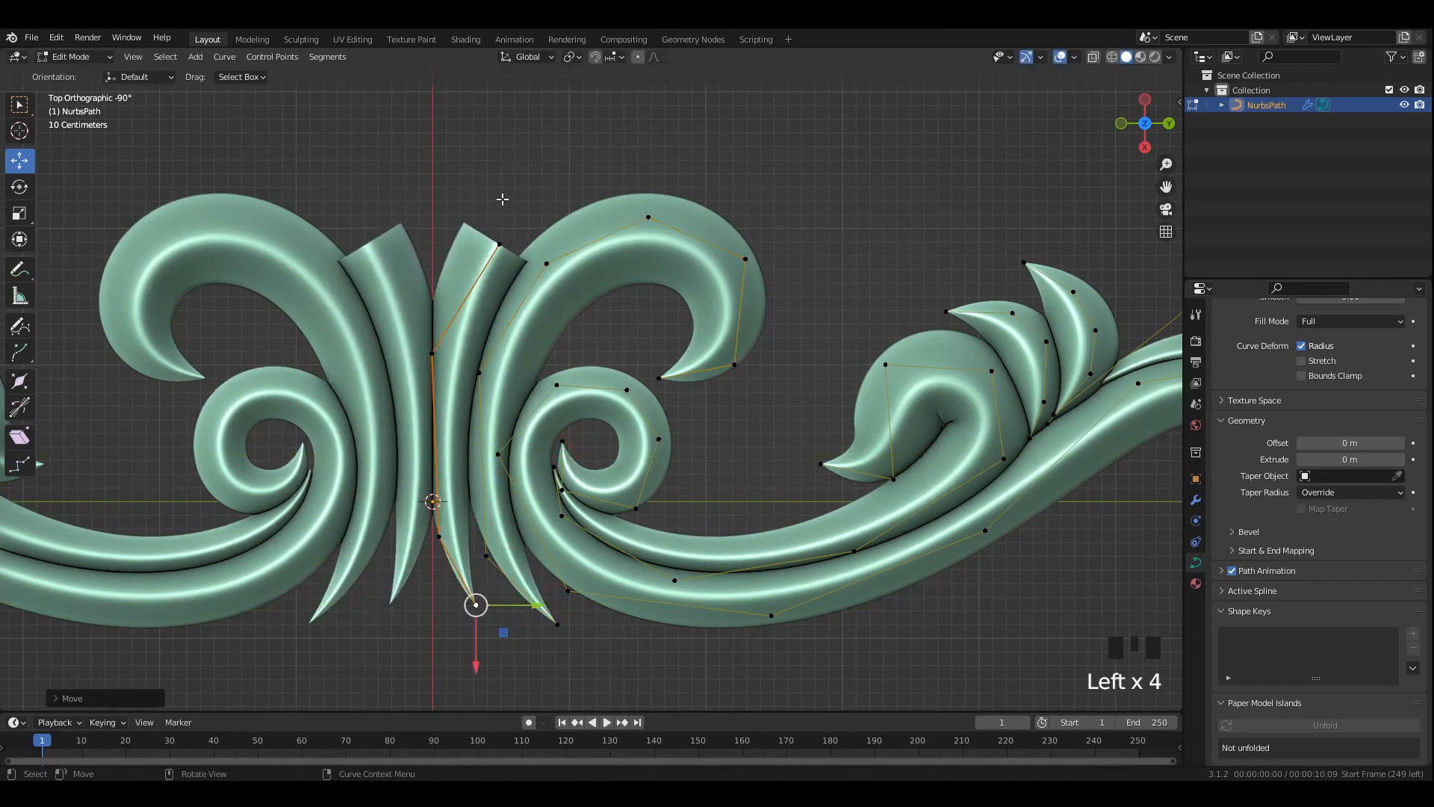
Extrude the copied stem's top end twice up and outward, and scale the end point's radius to 0 for a pointed tip.
click(501, 238)
shift+middle_drag(516, 274, 466, 421)
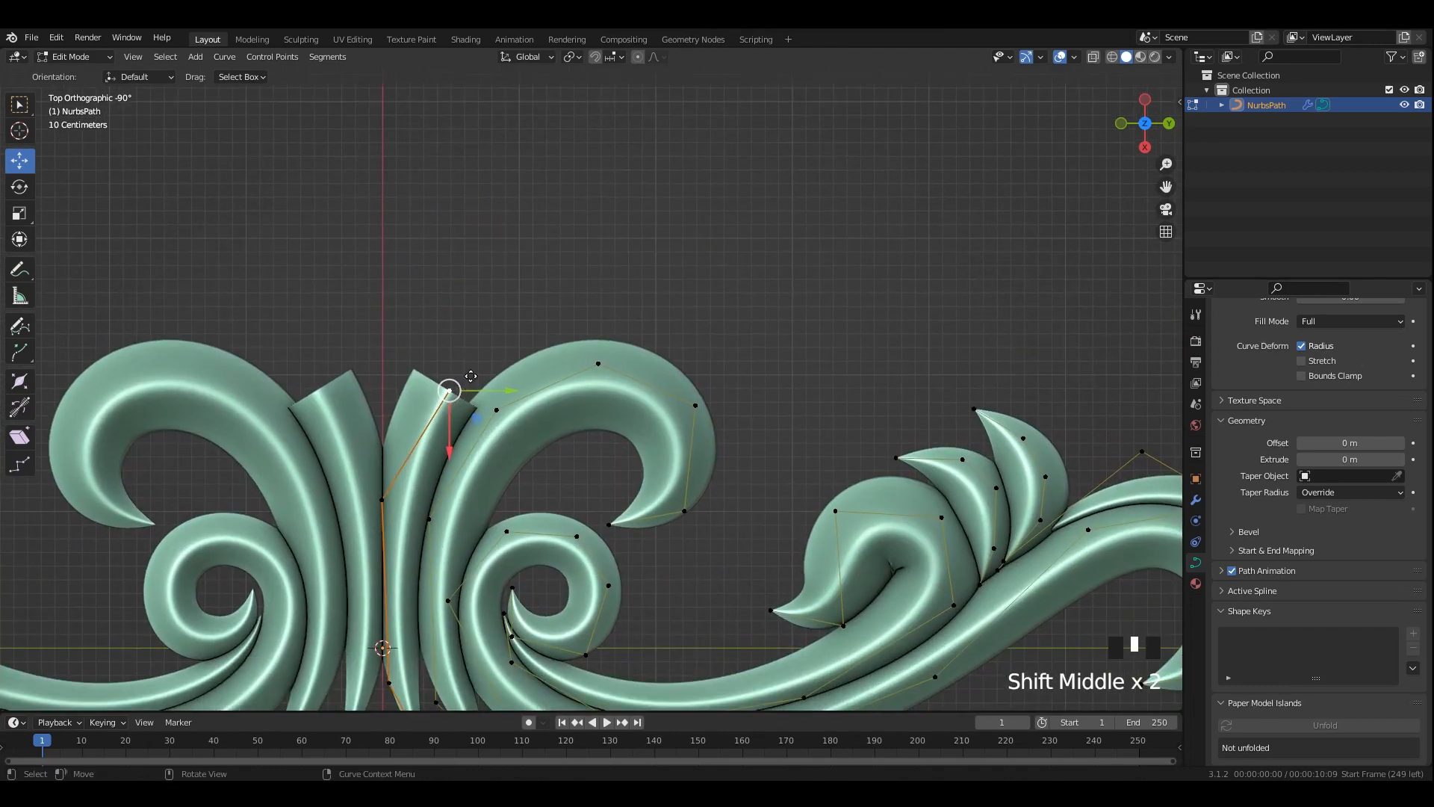
key(e)
click(543, 325)
key(e)
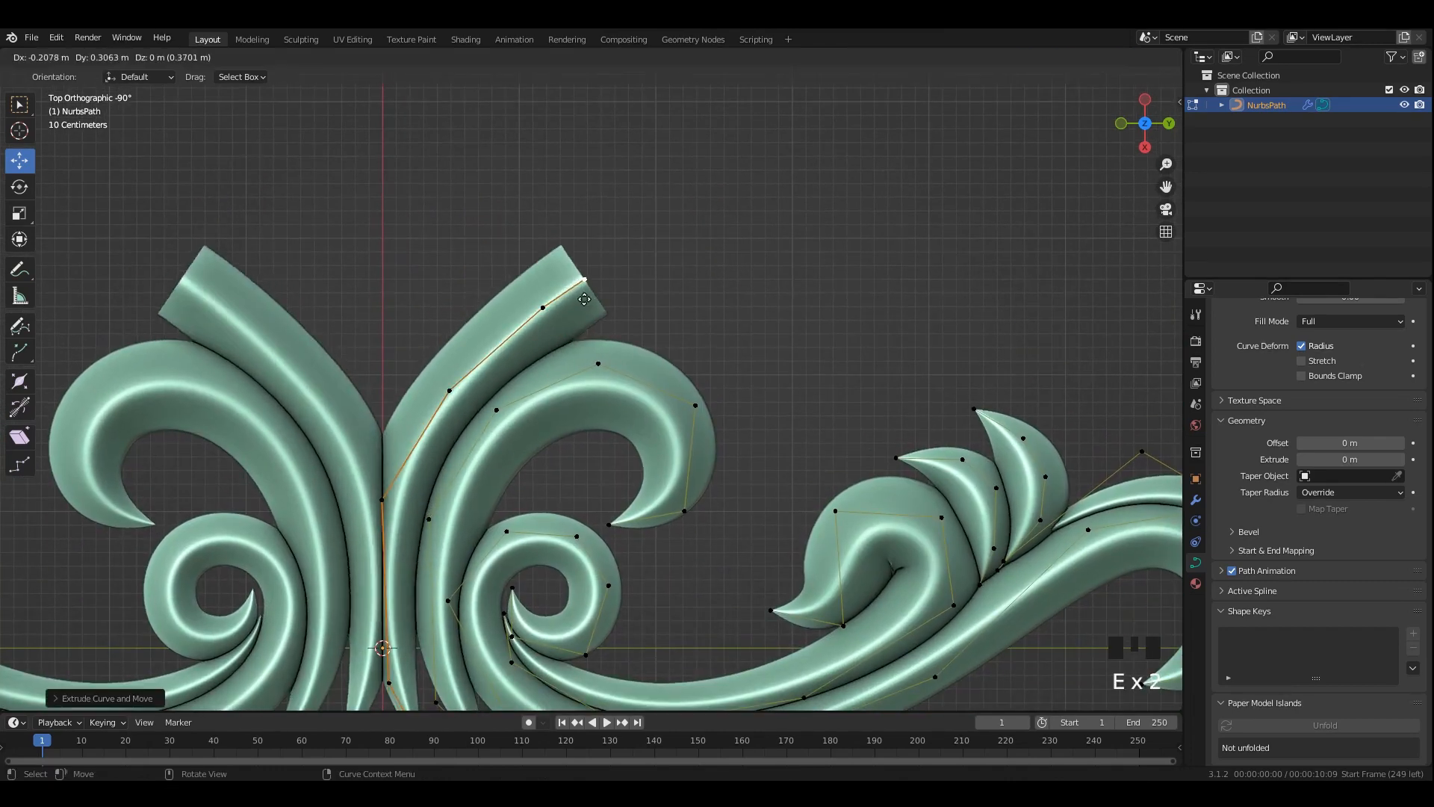
click(602, 293)
key(alt+s)
key(0)
key(Return)
key(Tab)
key(Tab)
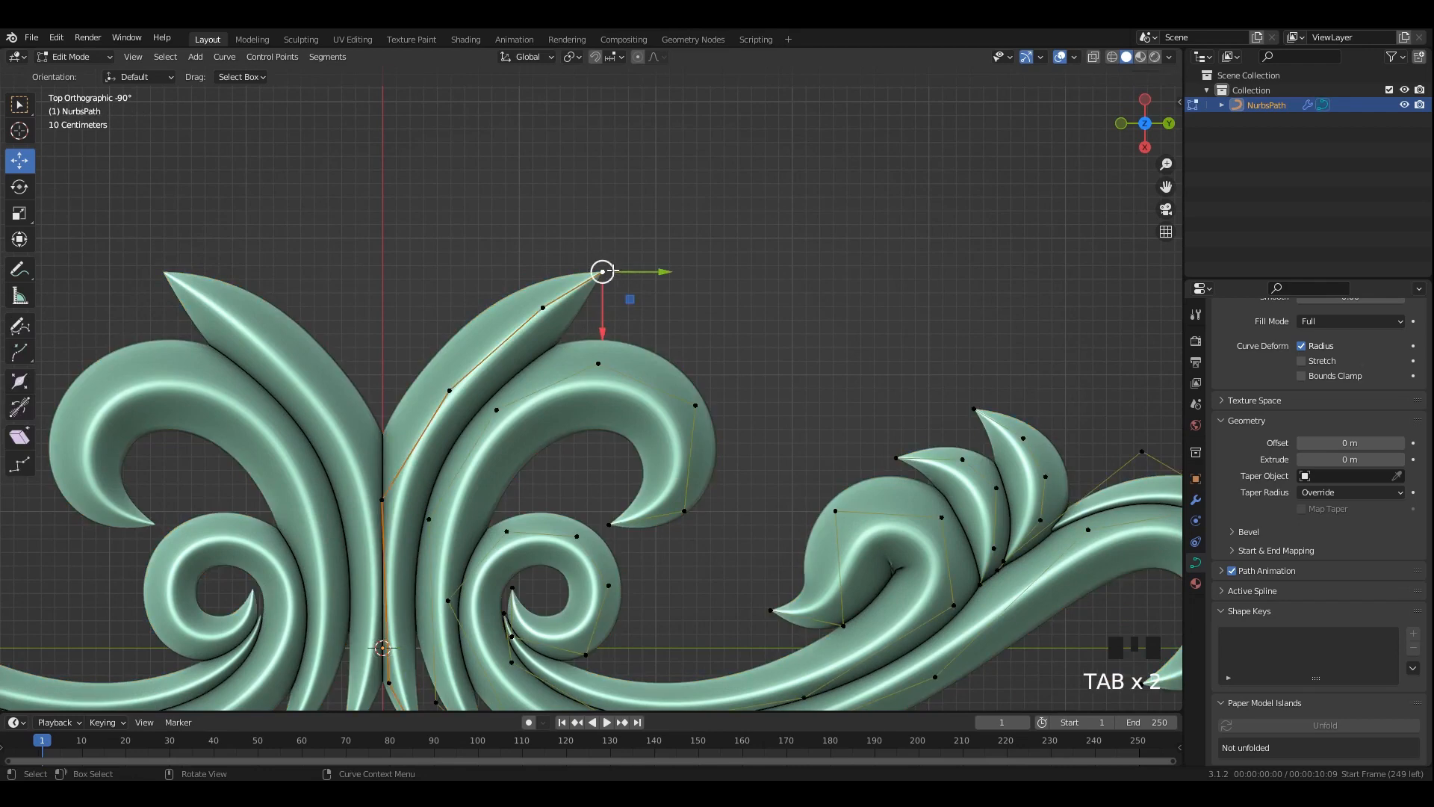
Curve the new central leaf by moving its tip and two upper points, and fatten the lower of those two with Shrink/Fatten.
drag(612, 270, 637, 291)
click(542, 307)
drag(542, 307, 527, 292)
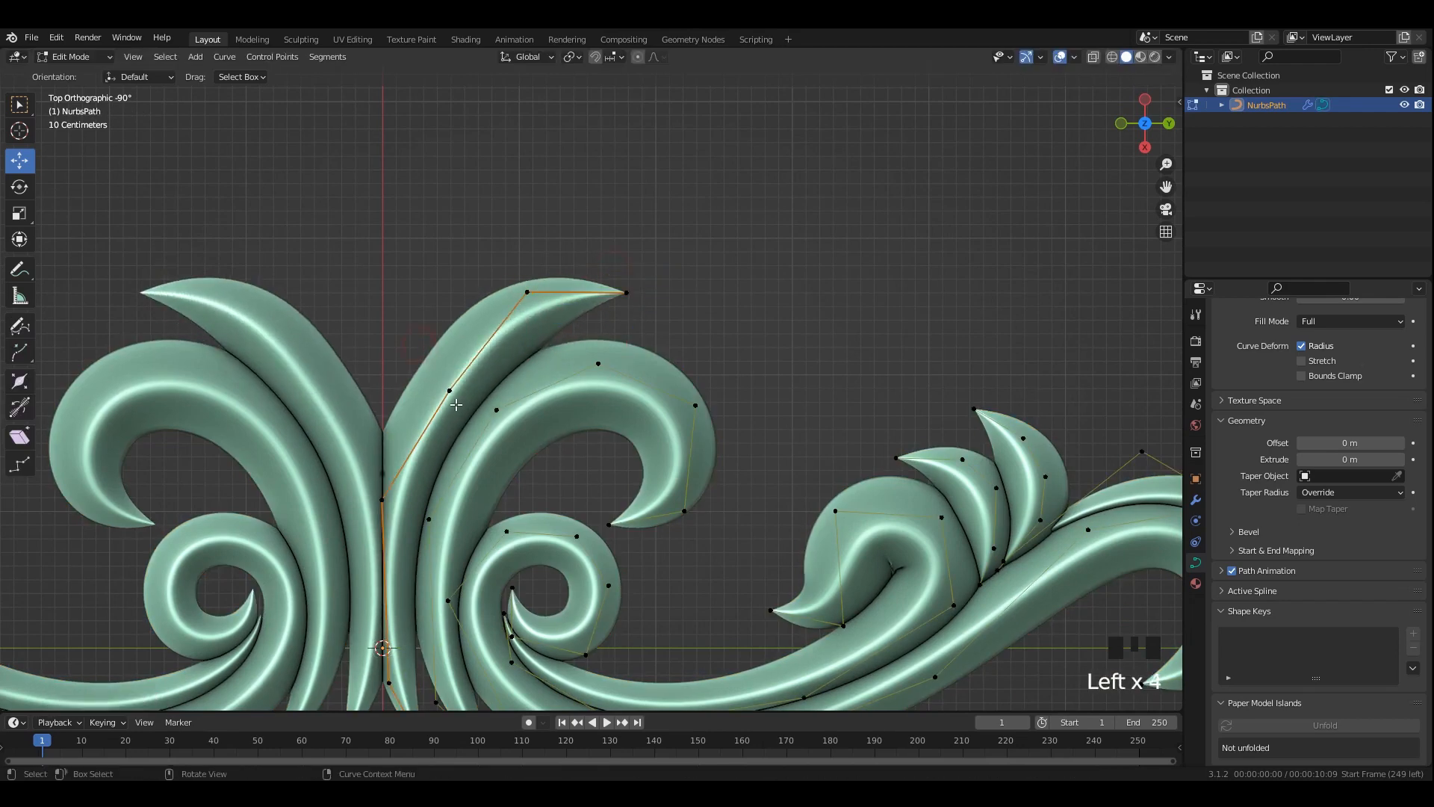
drag(450, 391, 437, 367)
key(alt+s)
click(545, 399)
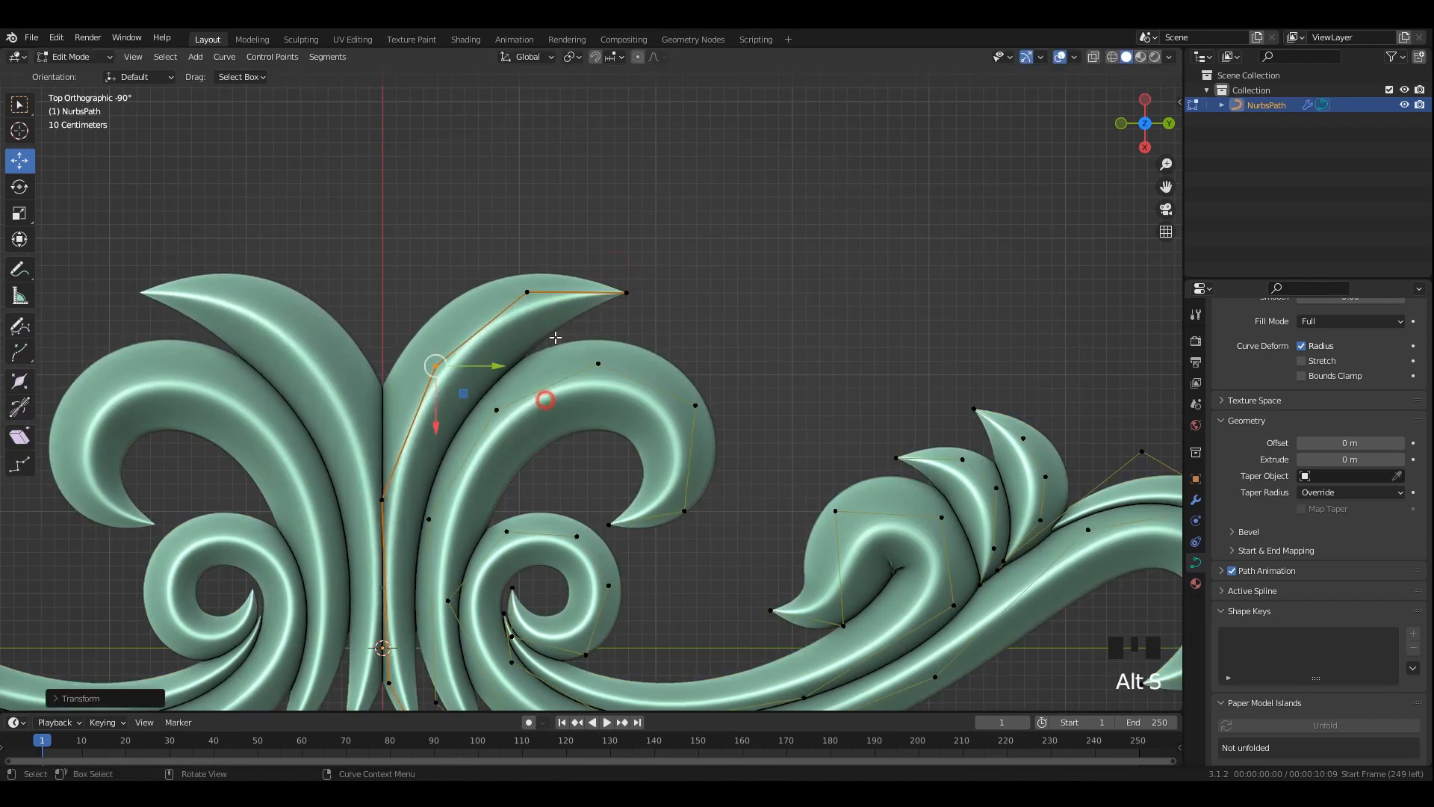
Raise the central leaf's tip and move its point on the mirror line slightly outward.
drag(685, 240, 628, 272)
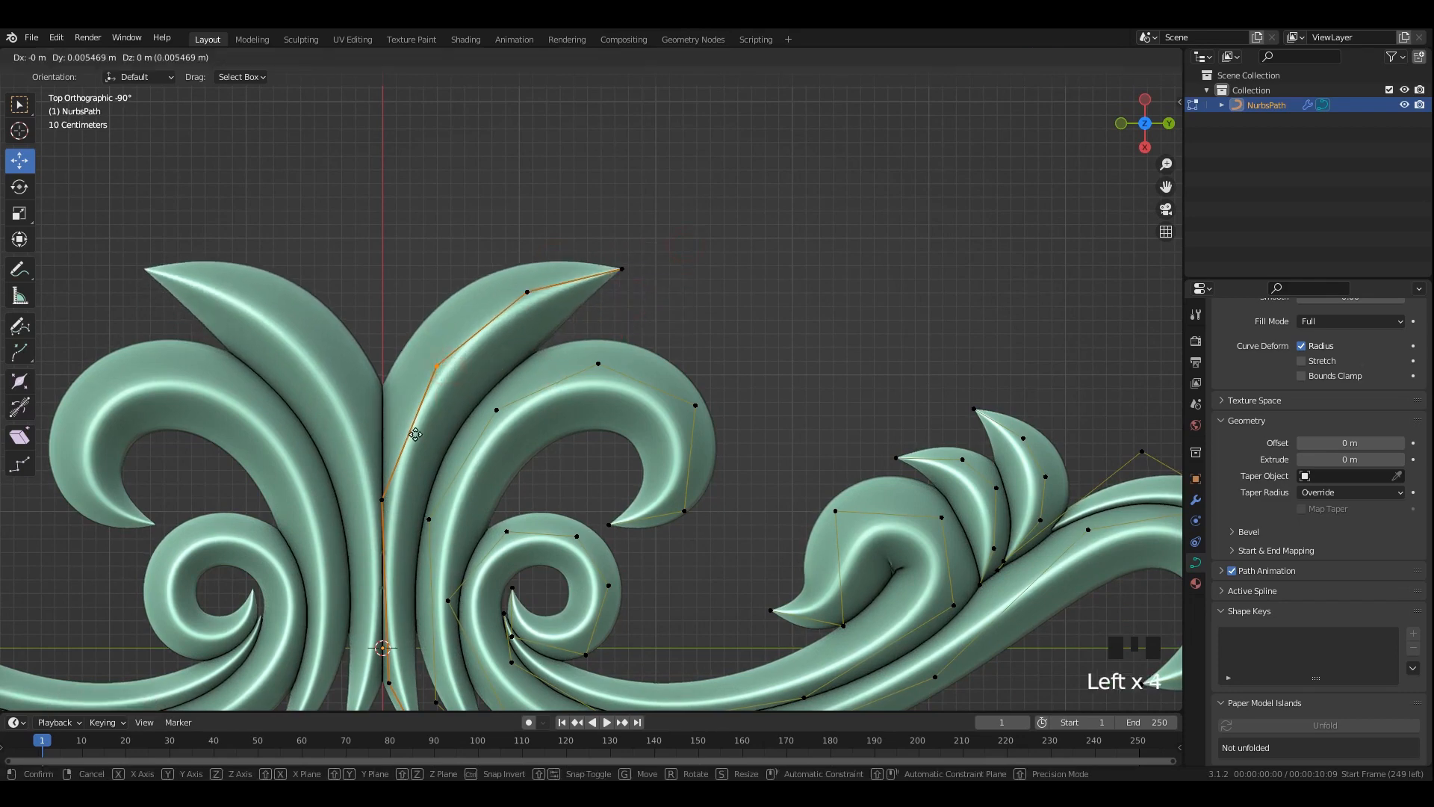
click(381, 499)
drag(425, 499, 440, 498)
click(440, 498)
scroll(749, 288, down, 5)
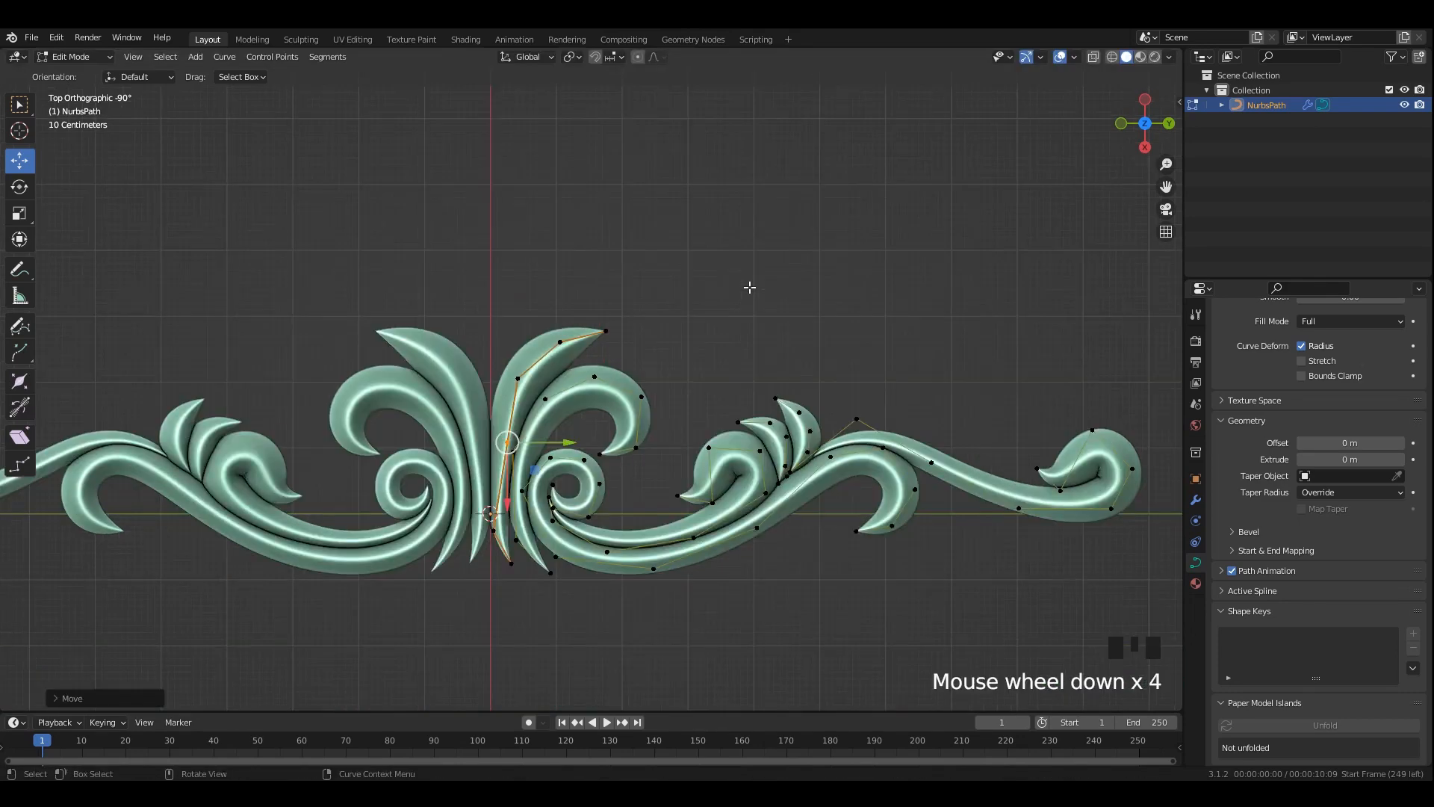
Leave Edit Mode and save the file with the finished central leaves.
key(Tab)
scroll(689, 322, up, 3)
key(ctrl+s)
scroll(689, 323, up, 1)
scroll(688, 329, up, 2)
shift+middle_drag(689, 330, 585, 369)
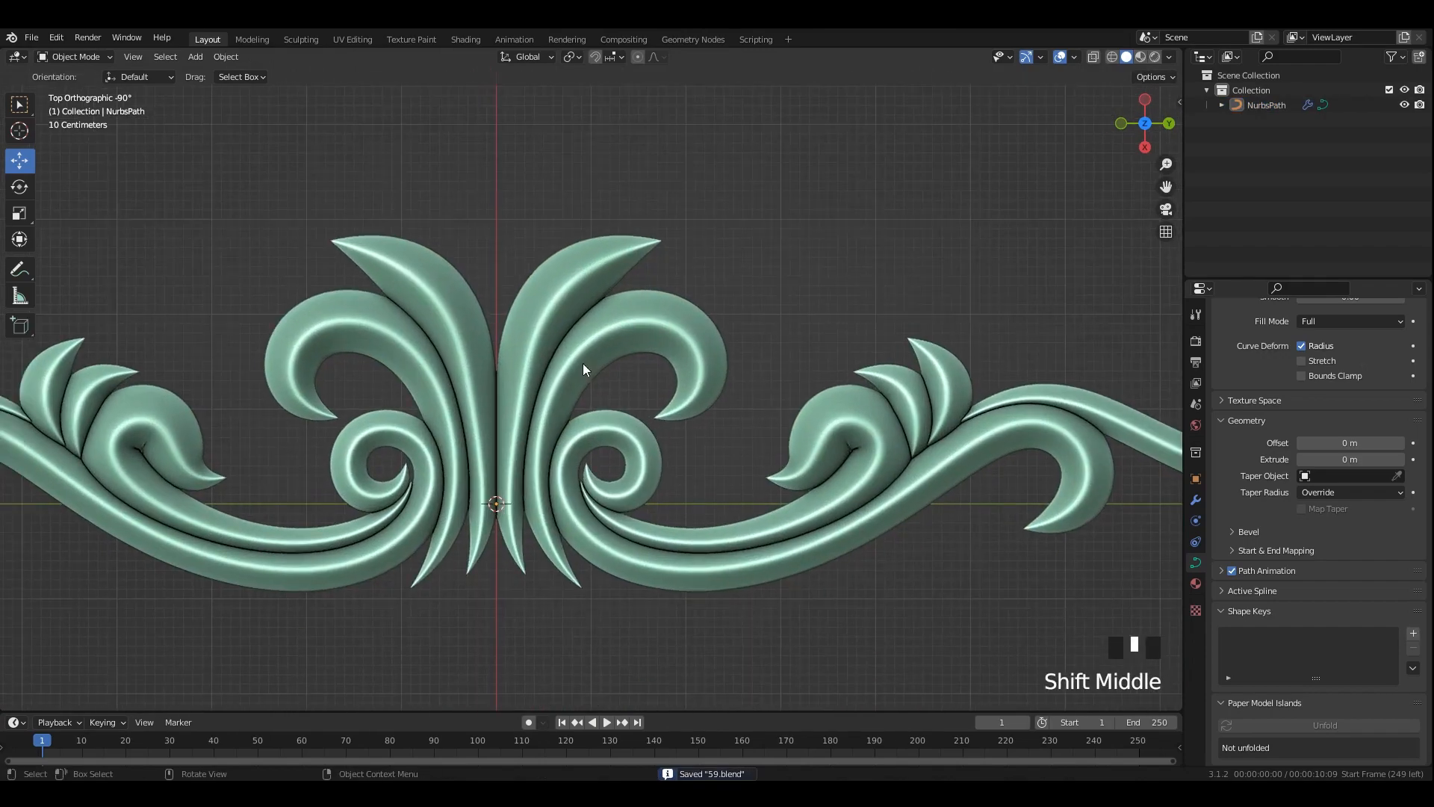
shift+middle_drag(521, 482, 526, 402)
scroll(523, 403, down, 2)
scroll(493, 404, up, 3)
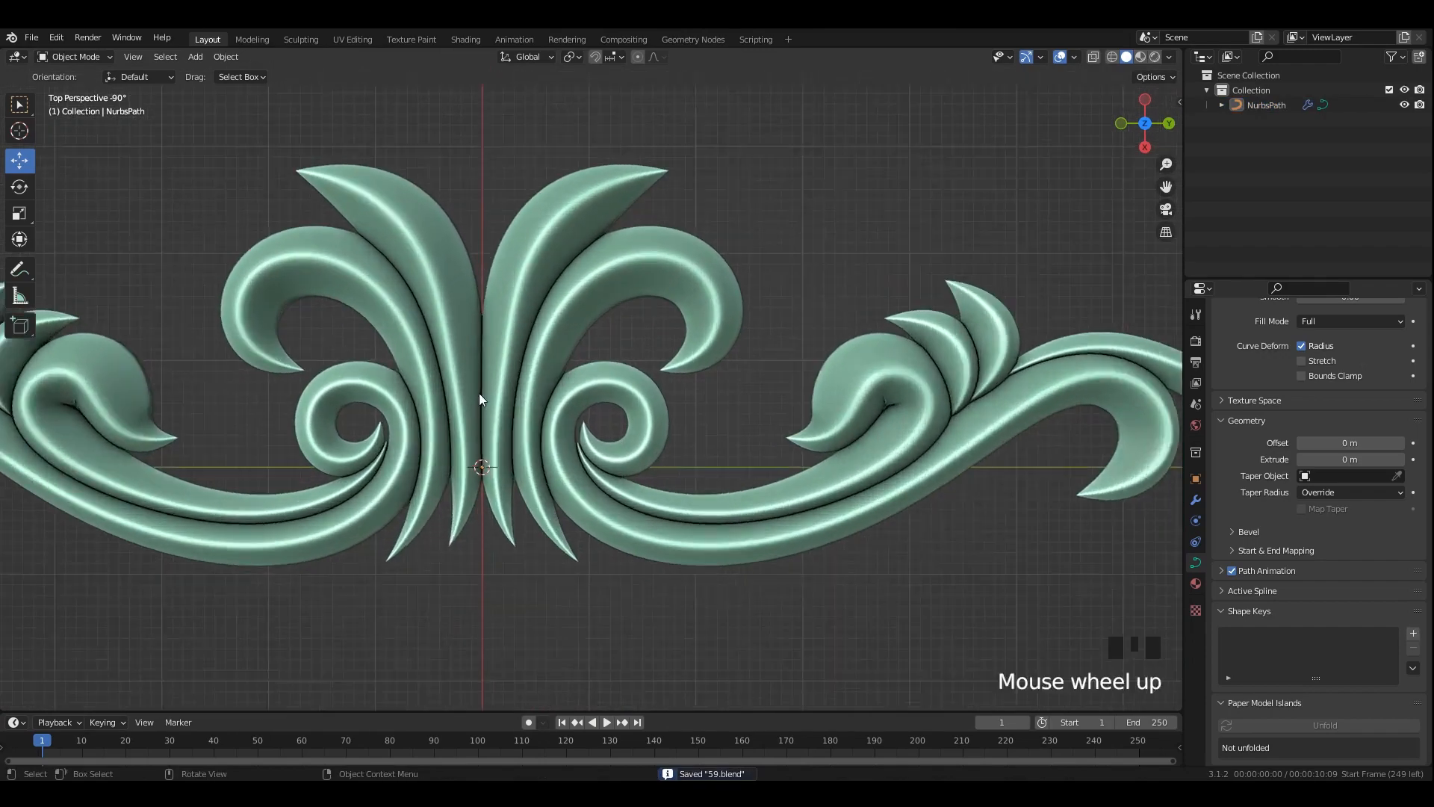
Add a Bezier circle at the ornament's center and rotate it upright, perpendicular to the X axis.
key(shift+a)
mouse_move(464, 375)
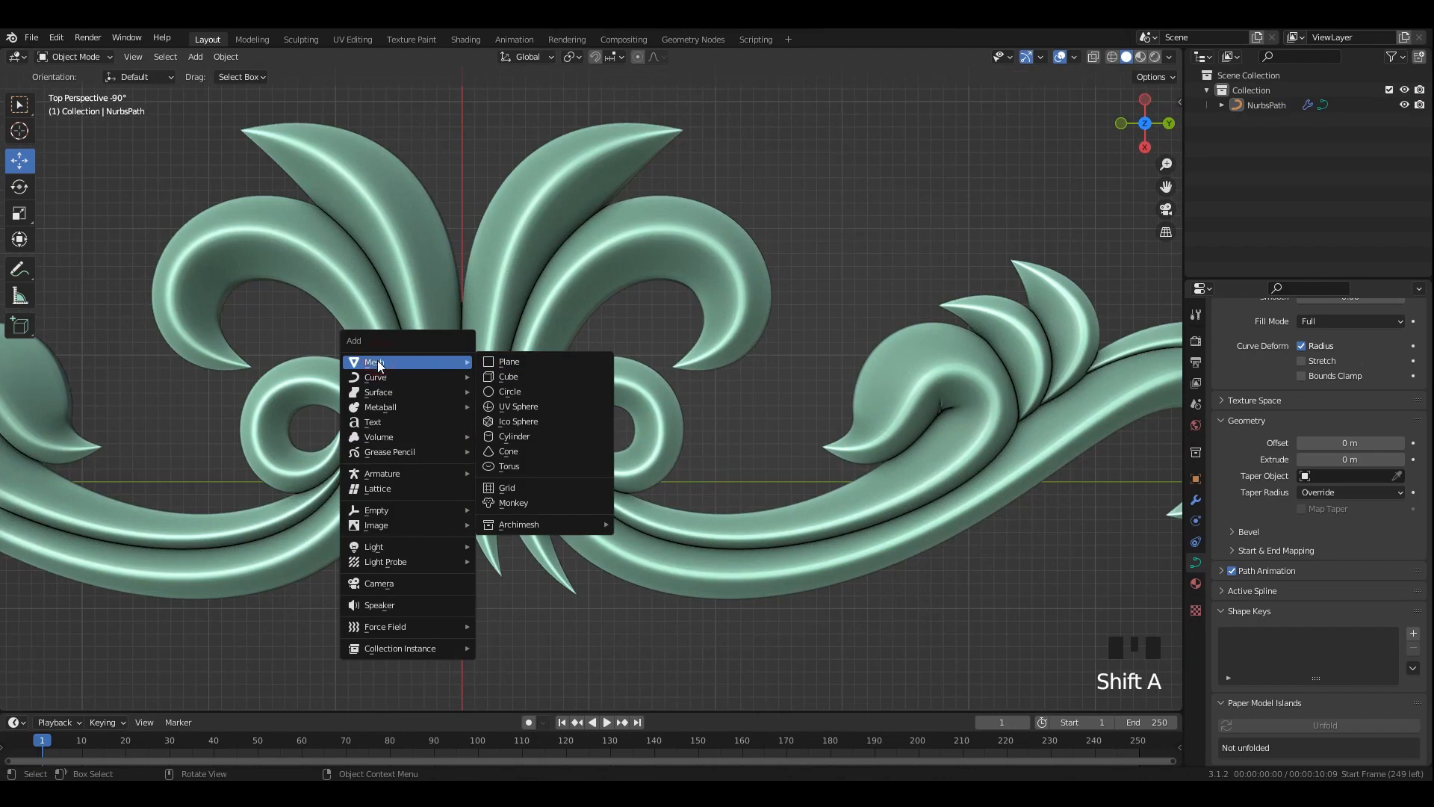
click(512, 391)
alt+middle_drag(495, 433, 608, 433)
scroll(608, 432, up, 2)
key(r)
key(Return)
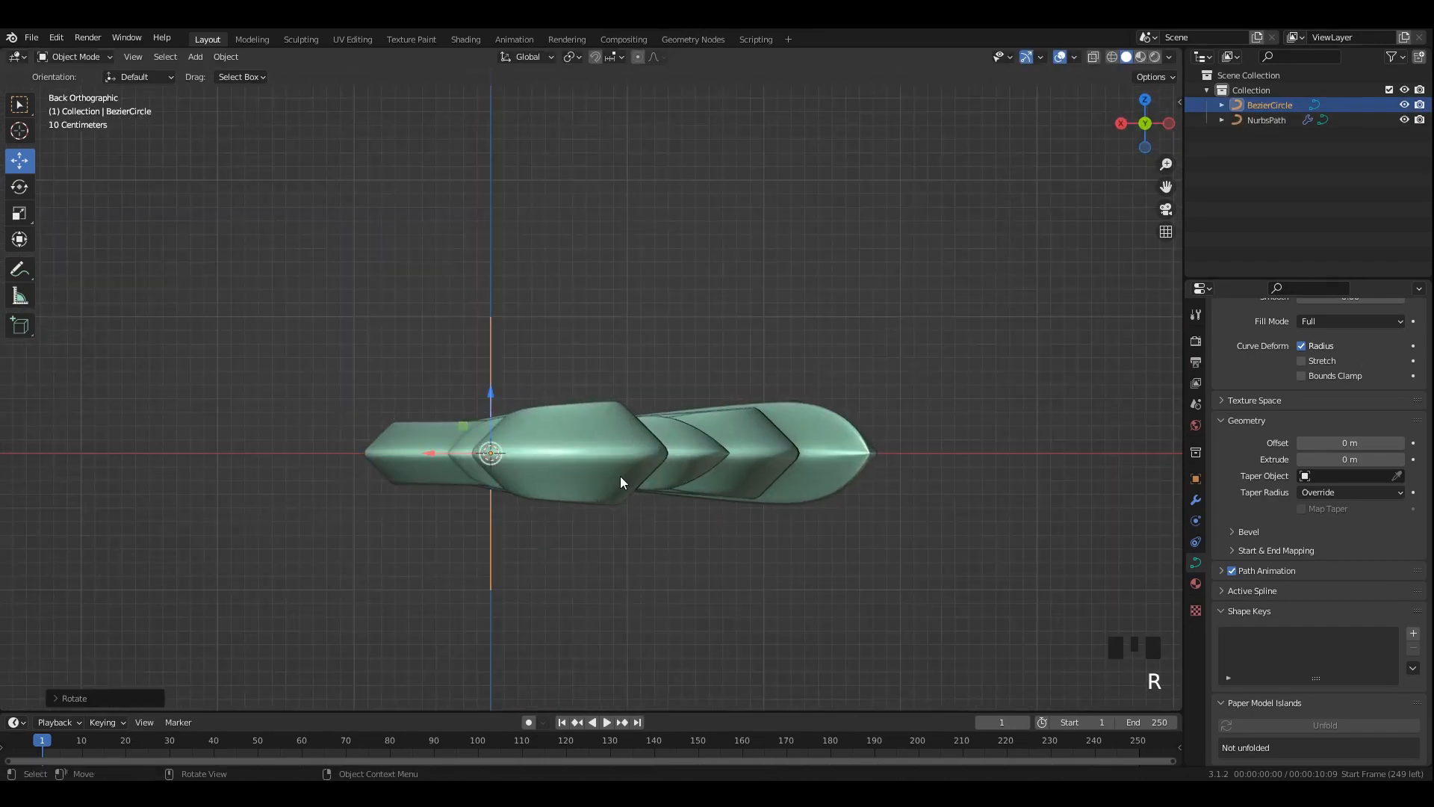
Flatten the Bezier circle along the Z axis to suit the ornament's thickness.
alt+middle_drag(625, 480, 768, 528)
scroll(769, 528, up, 3)
key(s)
key(z)
click(504, 495)
middle_drag(504, 478, 545, 534)
Move the flattened circle along the X axis up the central stems and scale it to encircle them.
scroll(535, 369, down, 3)
alt+middle_drag(535, 369, 452, 446)
drag(472, 501, 461, 423)
key(s)
click(655, 430)
middle_drag(656, 431, 1196, 535)
Give the Bezier circle ring a Profile bevel with a depth of 0.4 m.
click(1266, 572)
click(1268, 572)
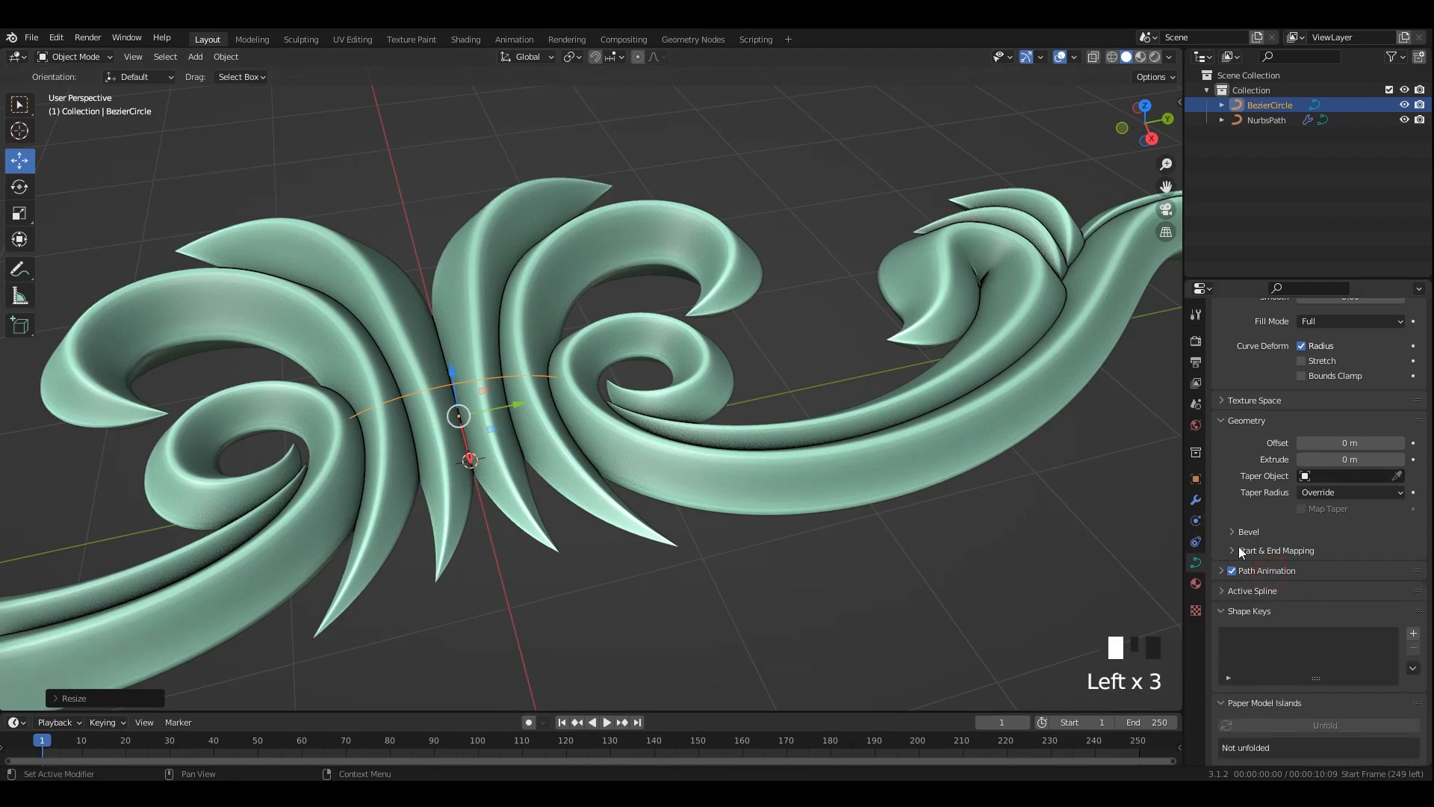
scroll(1269, 591, down, 6)
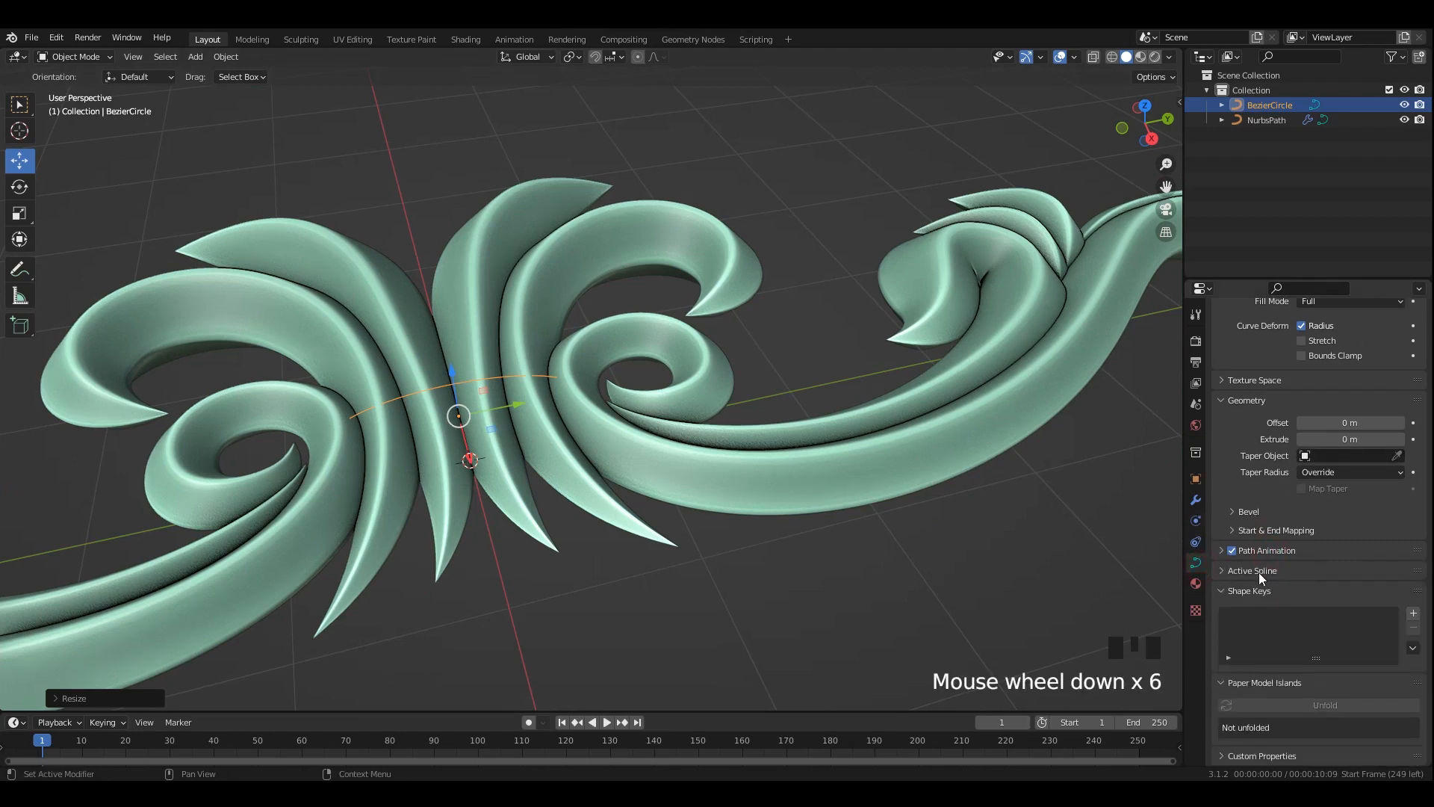
click(1258, 572)
click(1256, 571)
click(1255, 511)
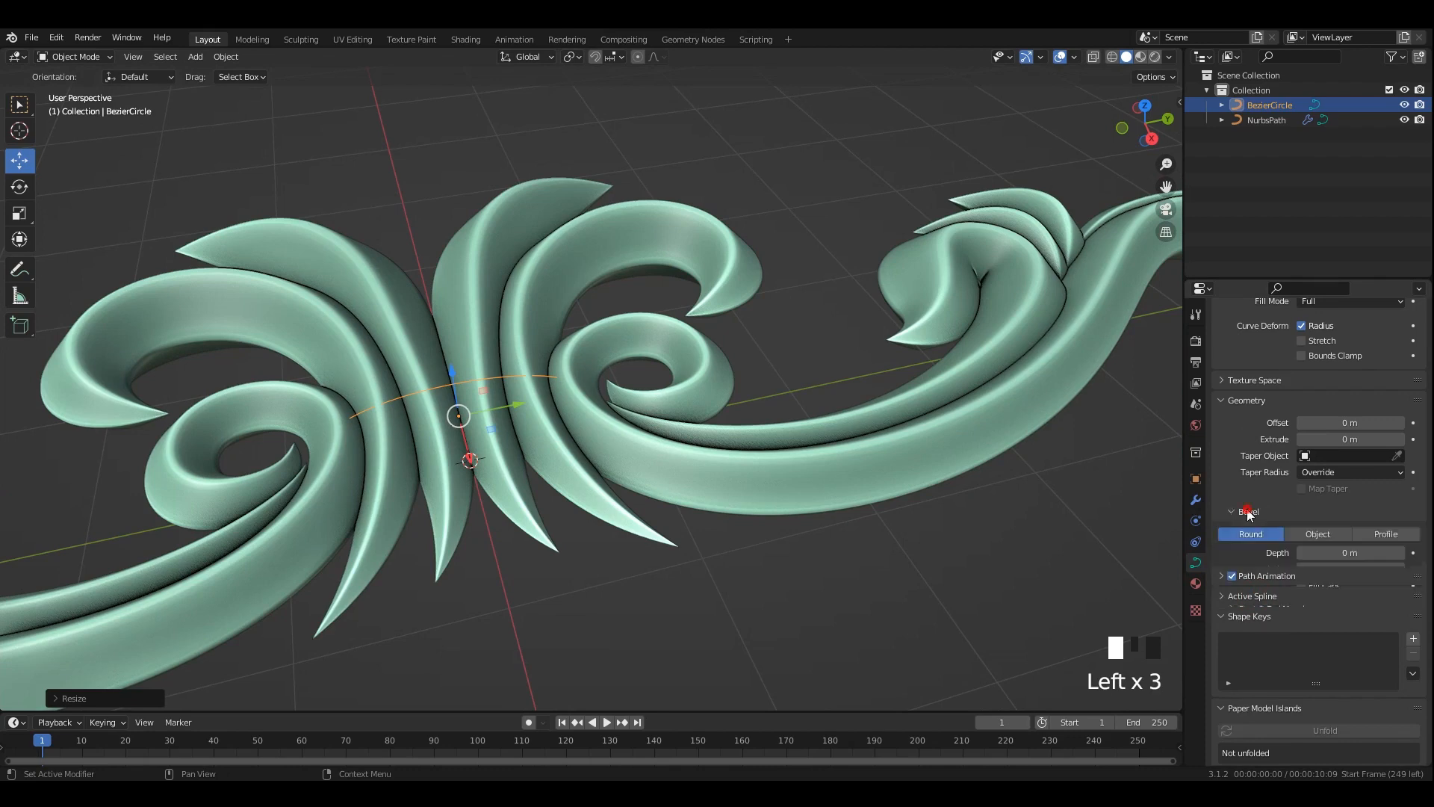
click(1385, 533)
drag(1345, 553, 1418, 553)
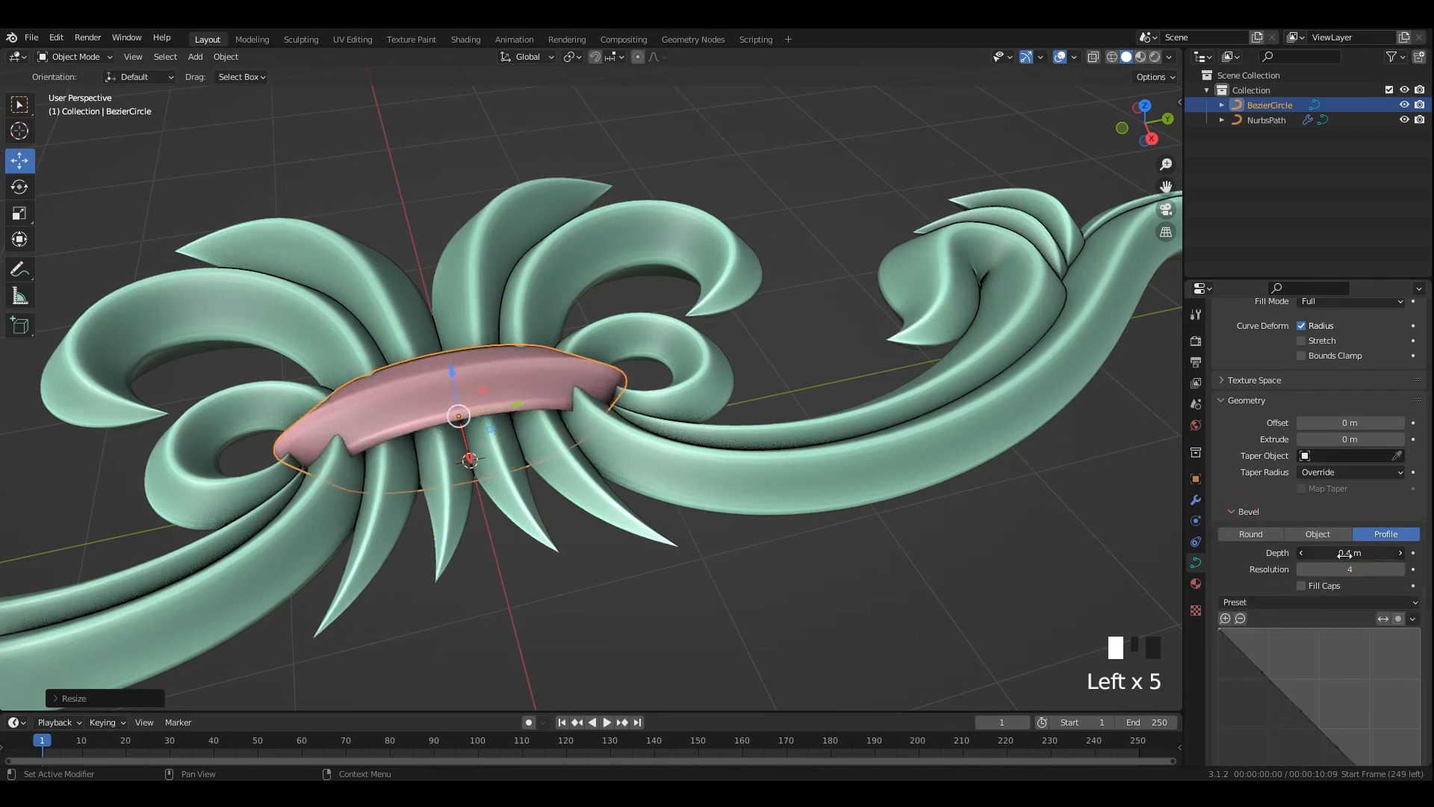
Choose a molding-shaped preset for the bevel profile, set the bevel resolution to 6, and apply the ring's transform.
click(1336, 602)
click(1357, 642)
click(1365, 647)
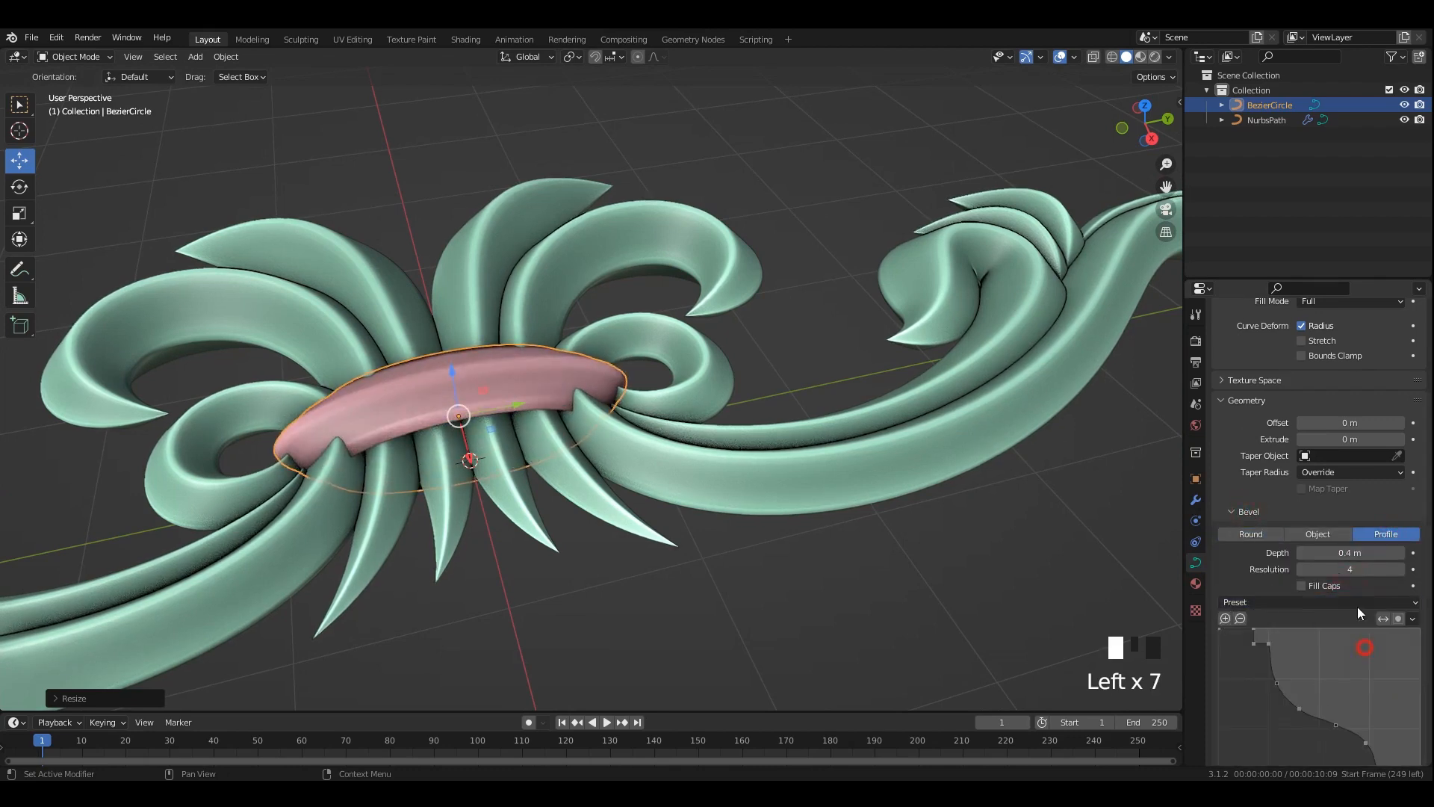
click(563, 367)
key(ctrl+a)
click(545, 417)
middle_drag(546, 416, 581, 432)
Flatten the ring's curve along the Z axis in Edit Mode so it sits closer to the stems.
key(Tab)
key(alt+z)
middle_drag(462, 470, 657, 587)
key(s)
key(z)
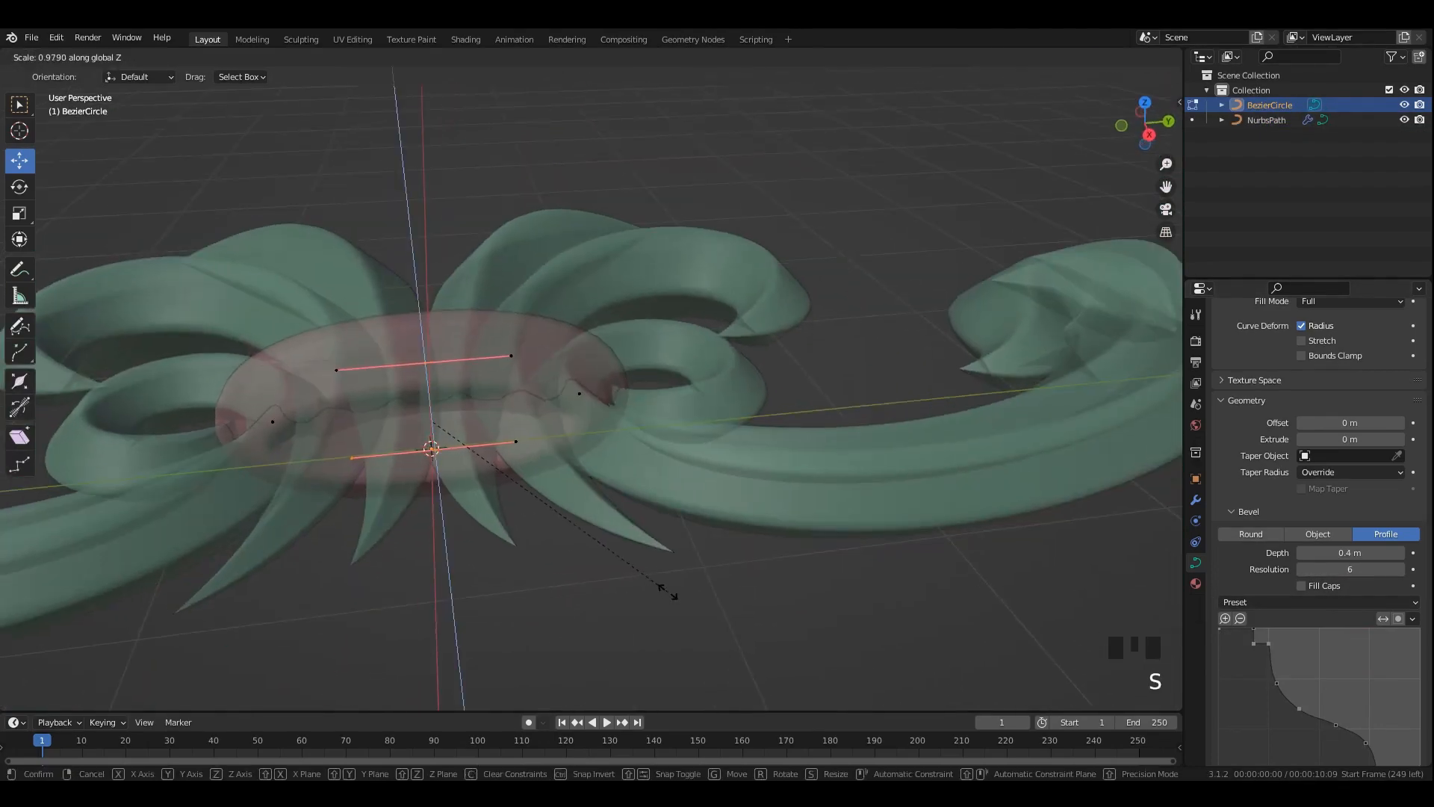
click(613, 569)
key(KP_7)
key(alt+z)
key(Tab)
key(Tab)
key(Tab)
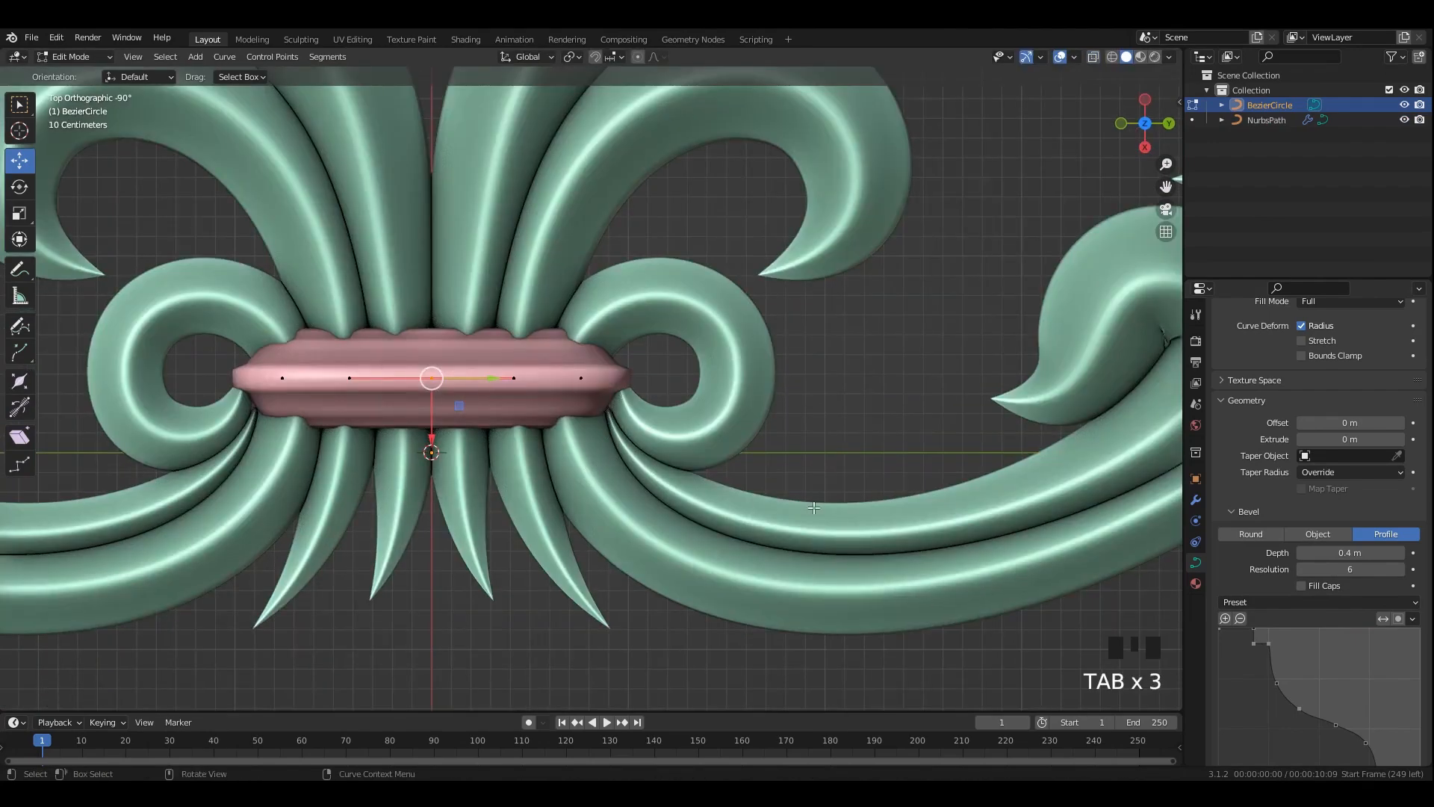
Scale the ring down to fit between the two side scrolls, and rescale it along the Z axis.
key(s)
click(753, 478)
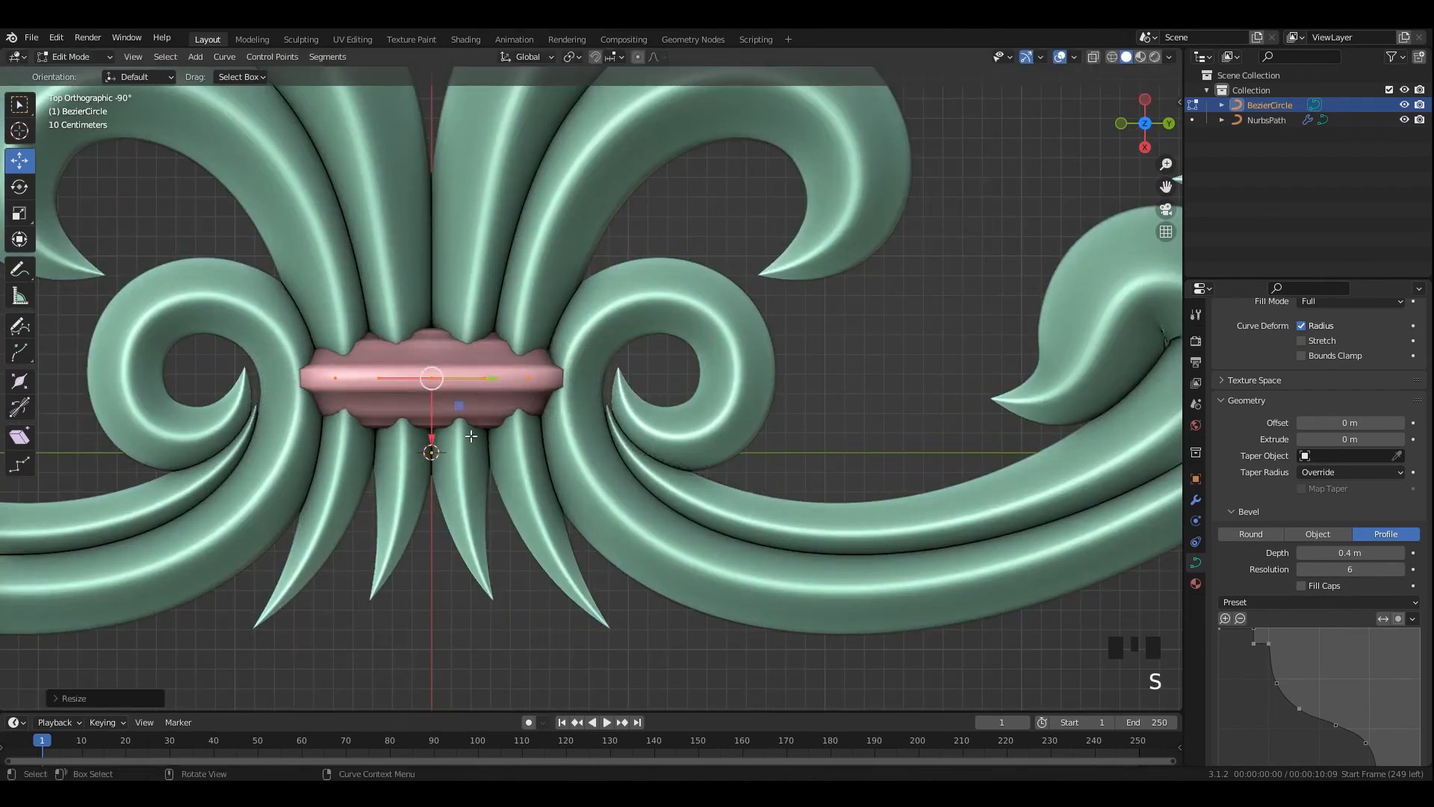
middle_drag(557, 556, 596, 455)
key(s)
key(z)
click(598, 455)
key(KP_7)
key(Tab)
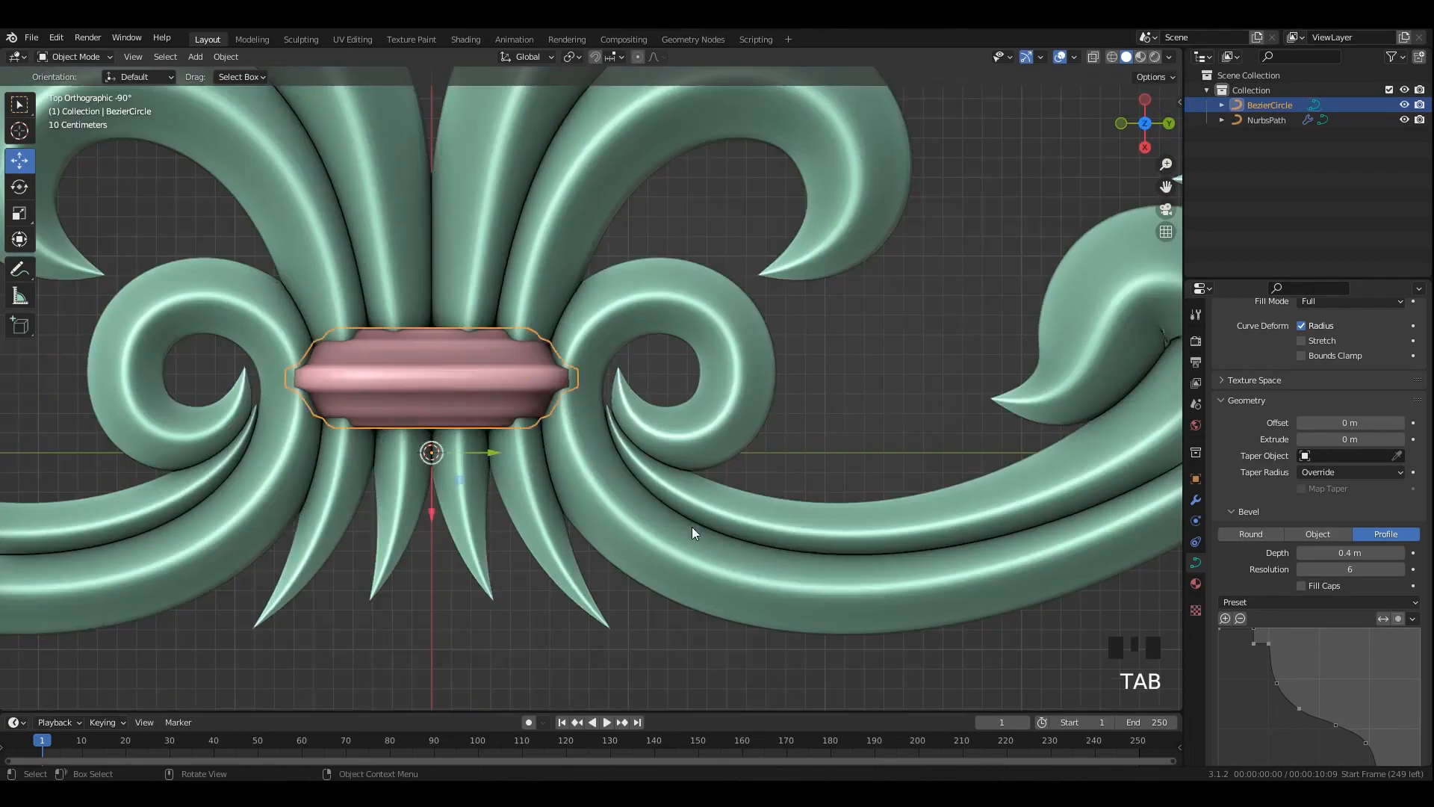
scroll(607, 406, down, 3)
click(691, 370)
scroll(549, 361, up, 2)
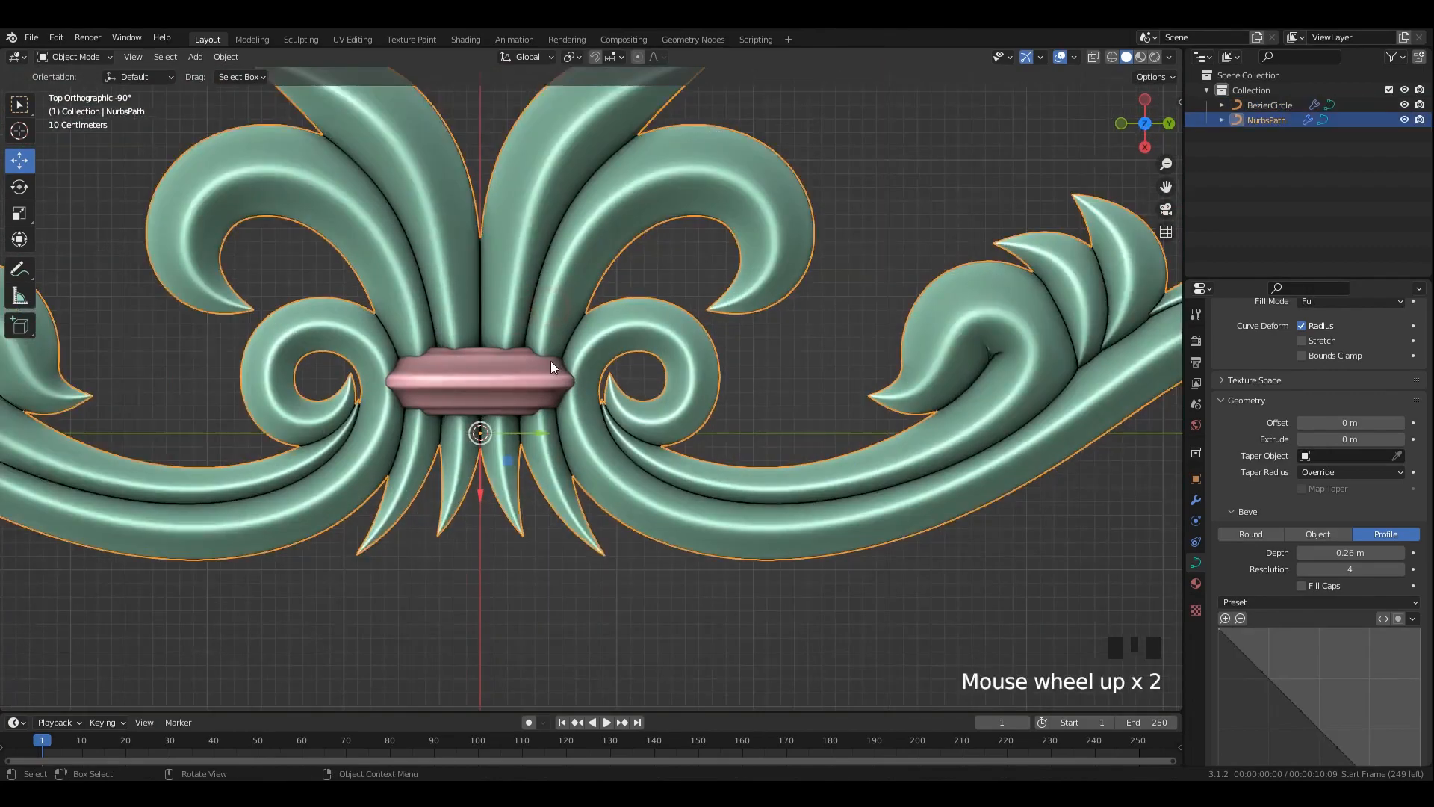
key(Tab)
middle_drag(522, 359, 487, 323)
key(Tab)
Box-select the ring's middle control points in Edit Mode and scale them along the Z axis.
click(496, 337)
key(Tab)
key(alt+z)
drag(477, 329, 456, 454)
middle_drag(456, 453, 594, 551)
key(alt+z)
key(s)
key(z)
middle_drag(702, 531, 648, 488)
click(704, 521)
Select all of the ring's control points and thin its bevel with Shrink/Fatten.
key(a)
key(alt+s)
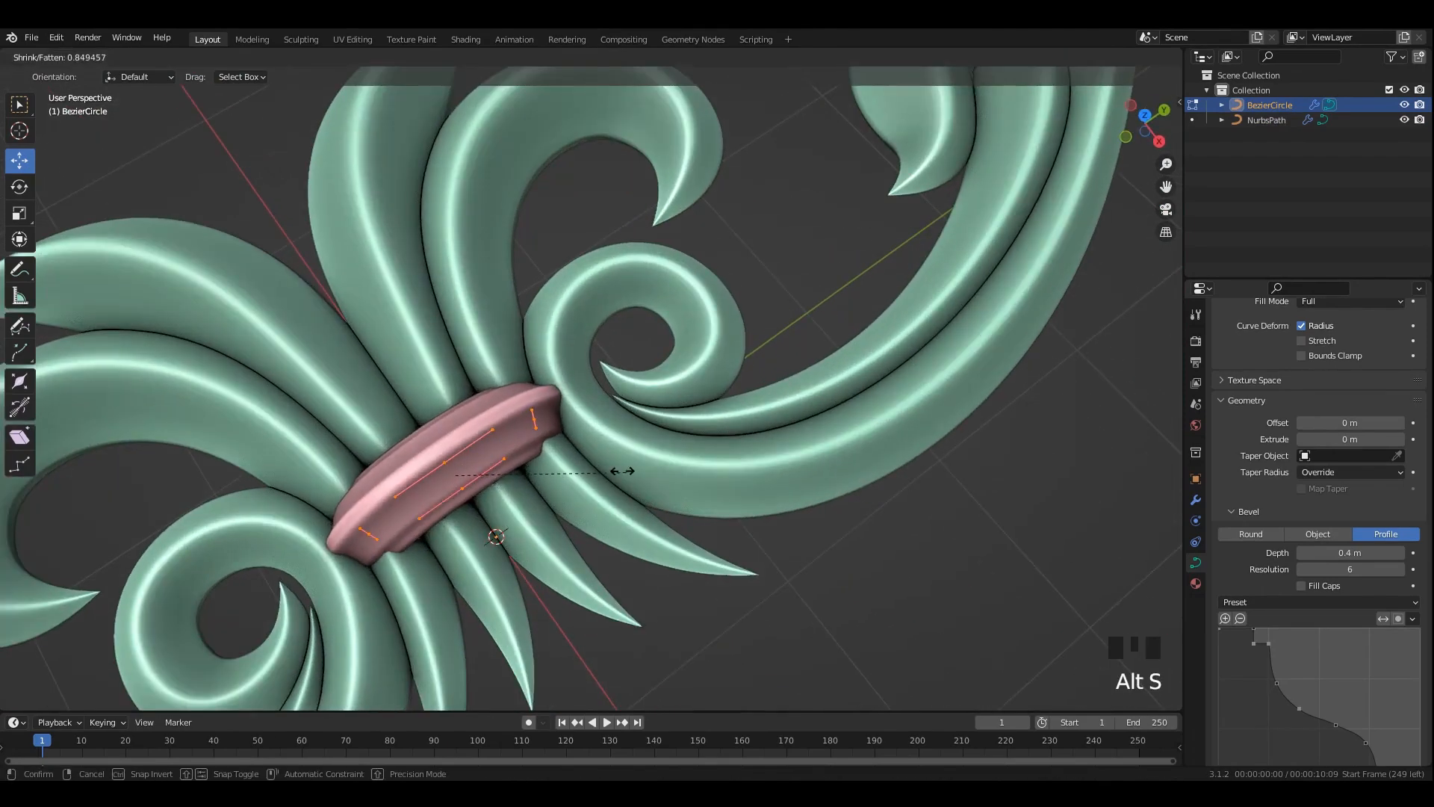
click(562, 455)
alt+middle_drag(575, 452, 506, 420)
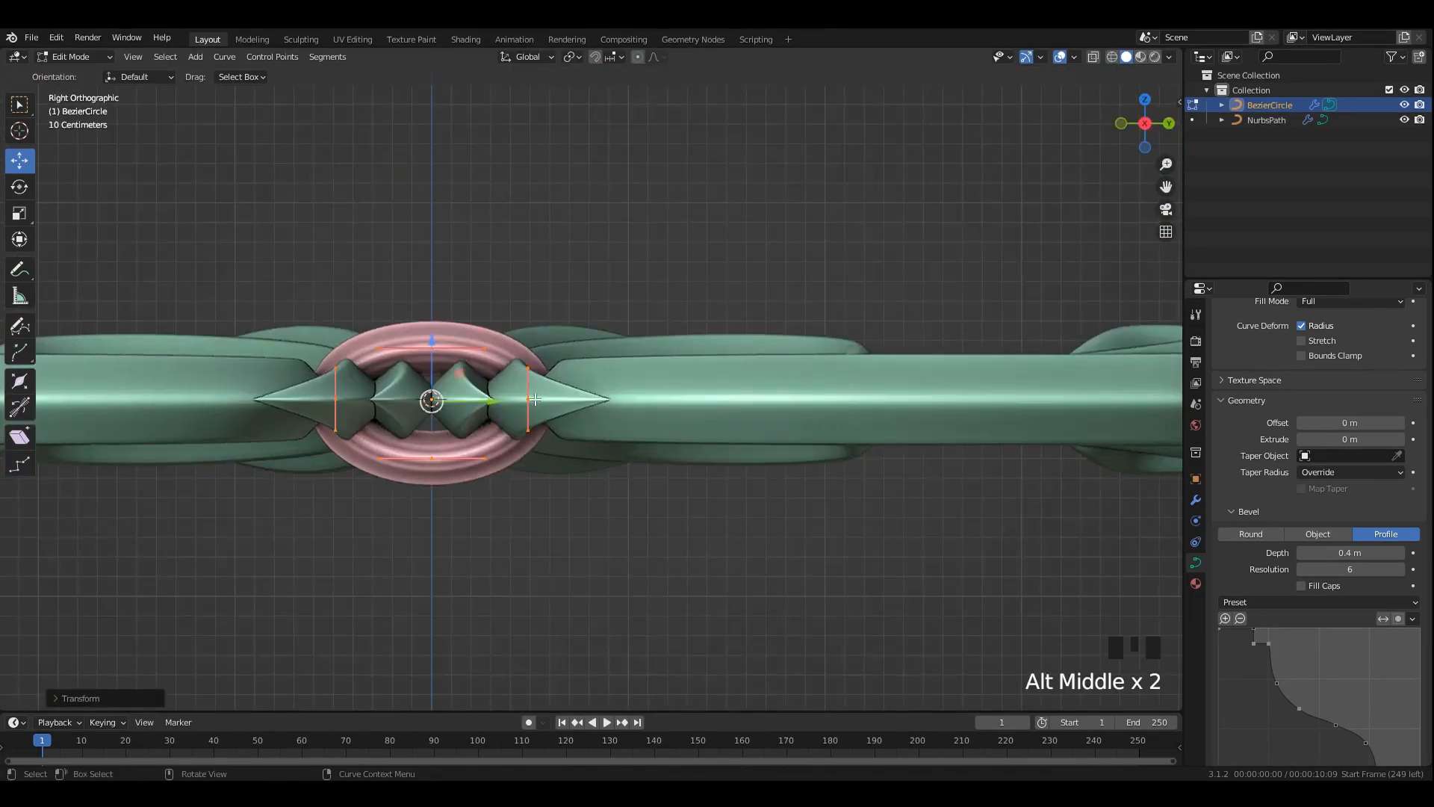
Scale up the ring's side control points and stretch their handles along the Z axis.
alt+middle_drag(320, 404, 328, 463)
key(alt+z)
key(alt+z)
key(alt+z)
key(s)
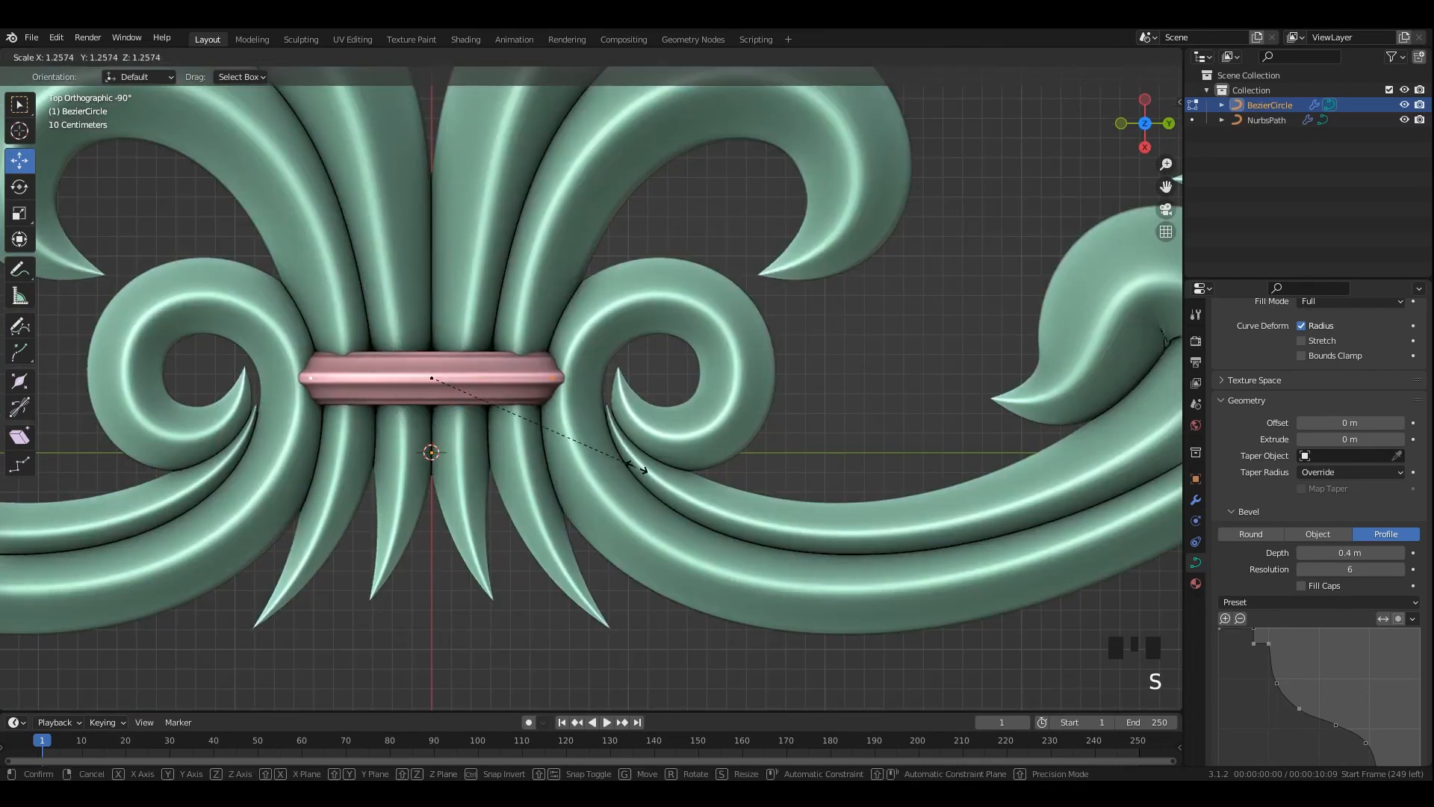
click(656, 465)
middle_drag(622, 471, 641, 423)
key(s)
key(z)
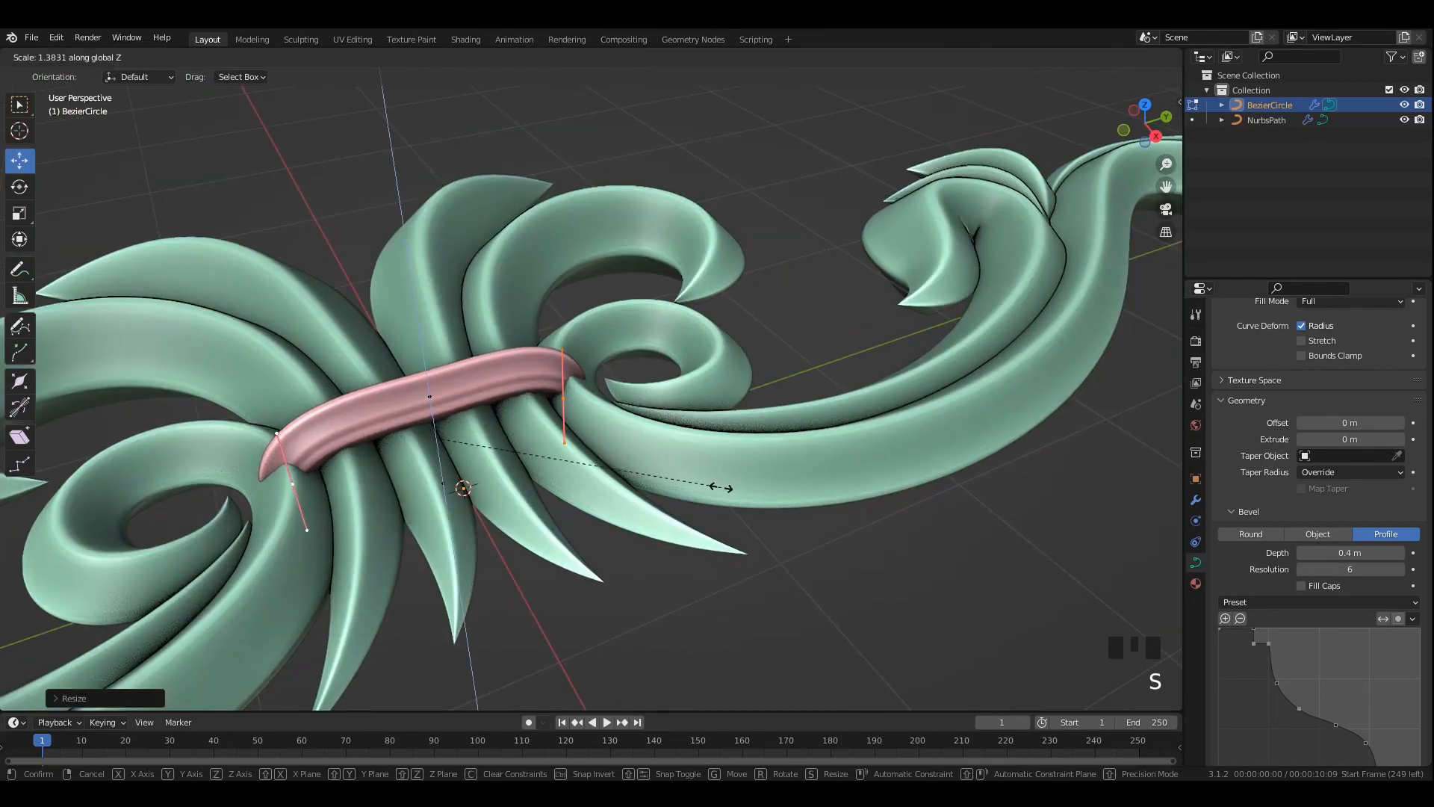
click(736, 491)
Lower the ring's upper control point along the Z axis to hug the leaves.
mouse_move(673, 470)
alt+middle_down()
mouse_move(652, 401)
mouse_move(646, 478)
alt+middle_up()
shift+middle_drag(568, 448, 513, 456)
middle_drag(433, 515, 437, 379)
drag(437, 379, 439, 426)
Select the central leaf splines in the scroll curve and lower them along the Z axis.
click(489, 306)
key(Tab)
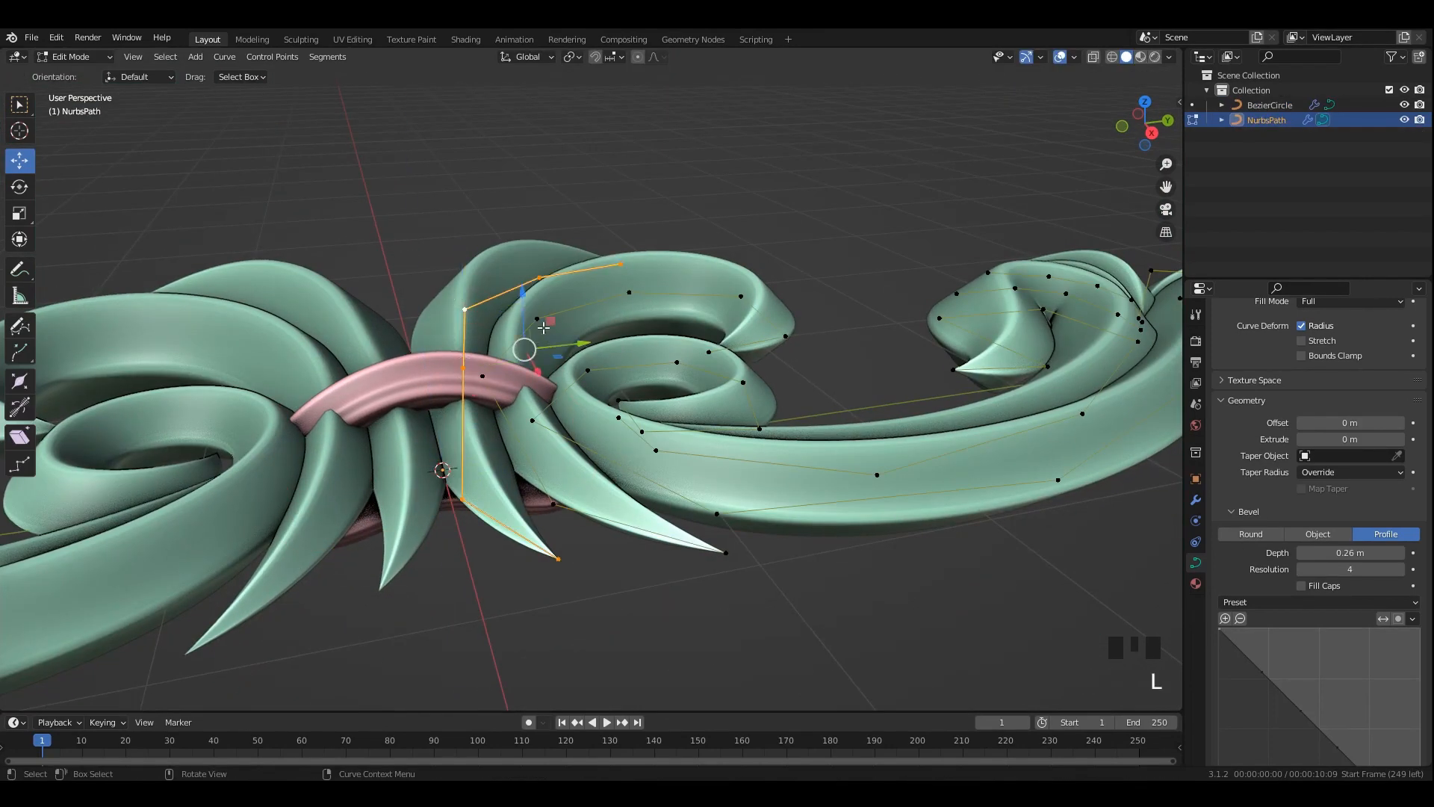
key(l)
middle_drag(543, 327, 557, 347)
drag(605, 323, 603, 370)
key(Tab)
Adjust the ring's lower and upper control points along the Z axis to wrap it around the leaves.
click(486, 290)
click(446, 376)
middle_drag(446, 376, 451, 545)
key(alt+z)
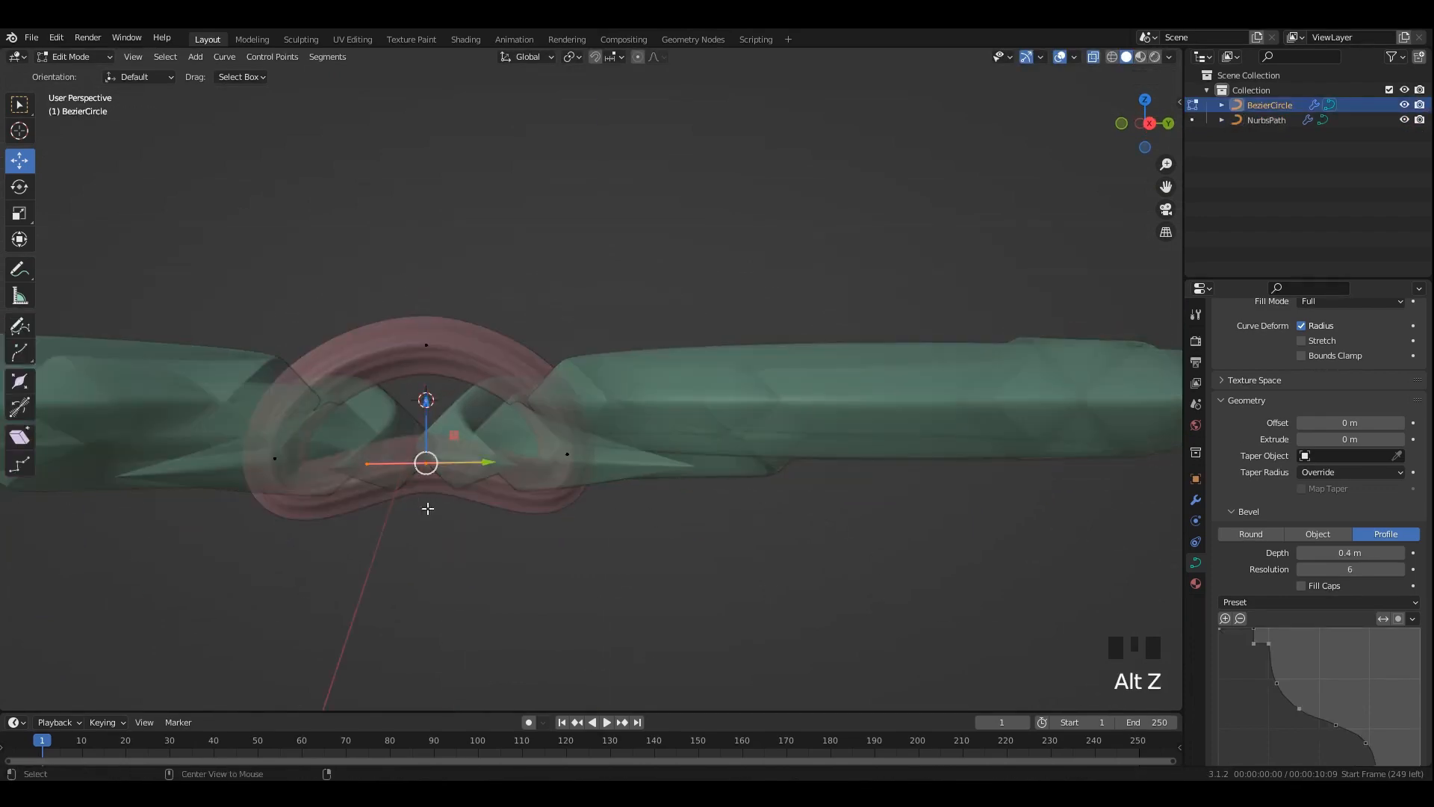
drag(431, 420, 436, 431)
key(alt+z)
alt+middle_drag(437, 431, 444, 325)
click(428, 411)
drag(428, 300, 435, 321)
Widen the handles of the ring's upper control point and fine-tune its height along the Z axis.
alt+middle_drag(436, 321, 439, 388)
key(alt+z)
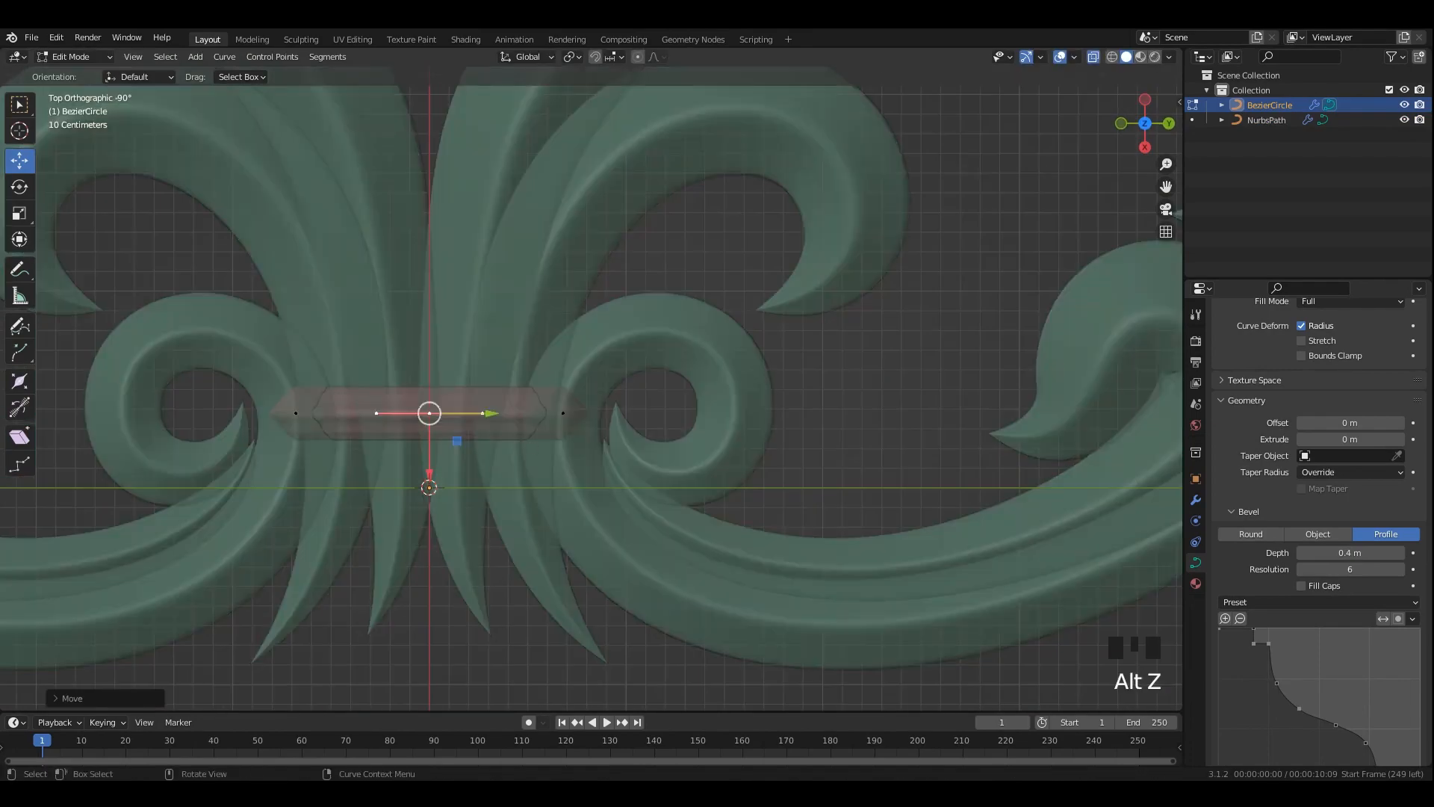
key(s)
click(649, 458)
key(alt+z)
middle_drag(426, 463, 439, 349)
drag(424, 337, 425, 346)
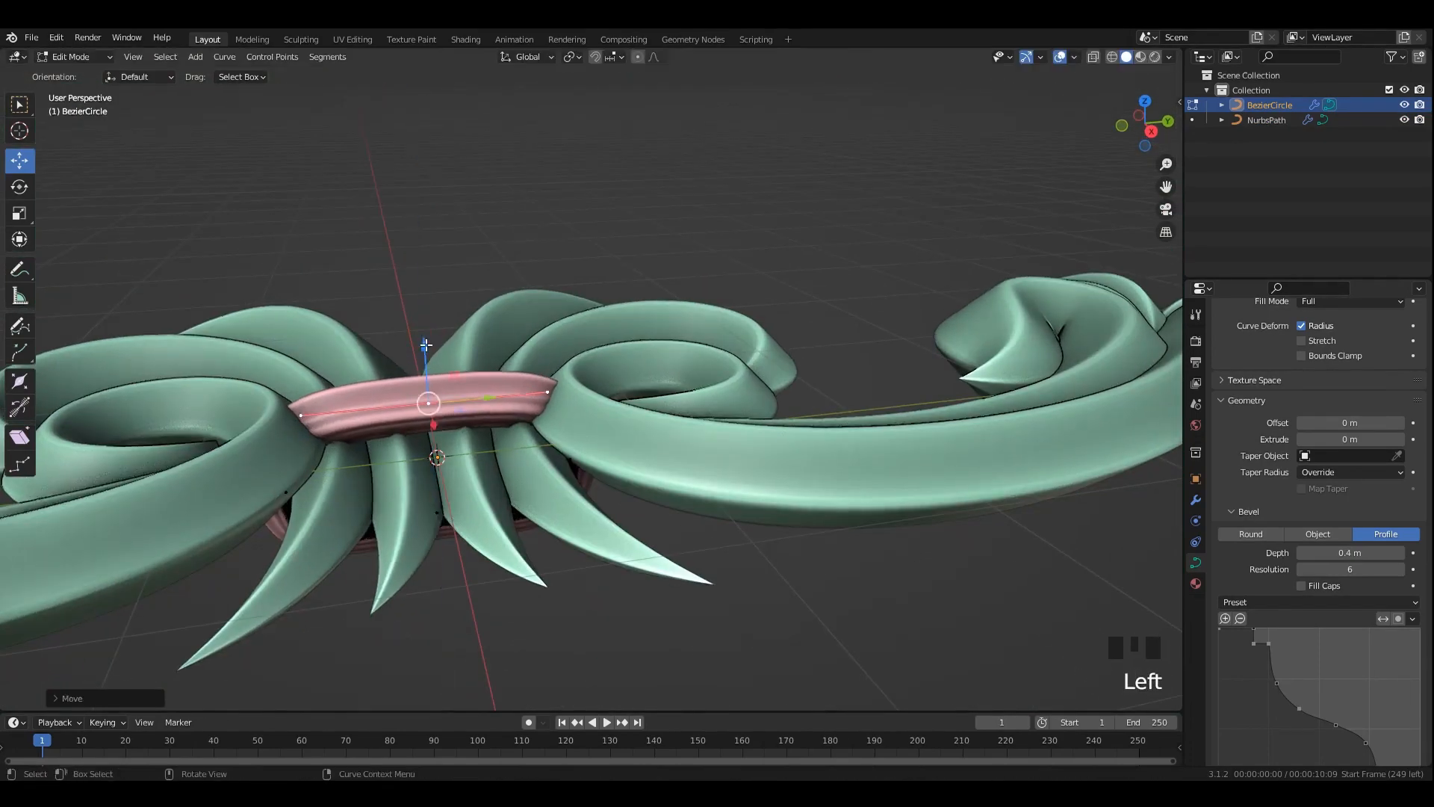
Leave Edit Mode on the ring, deselect it and save the file.
alt+middle_drag(433, 355, 478, 448)
key(Tab)
click(608, 623)
scroll(604, 583, down, 3)
shift+middle_drag(586, 369, 567, 438)
scroll(594, 396, down, 2)
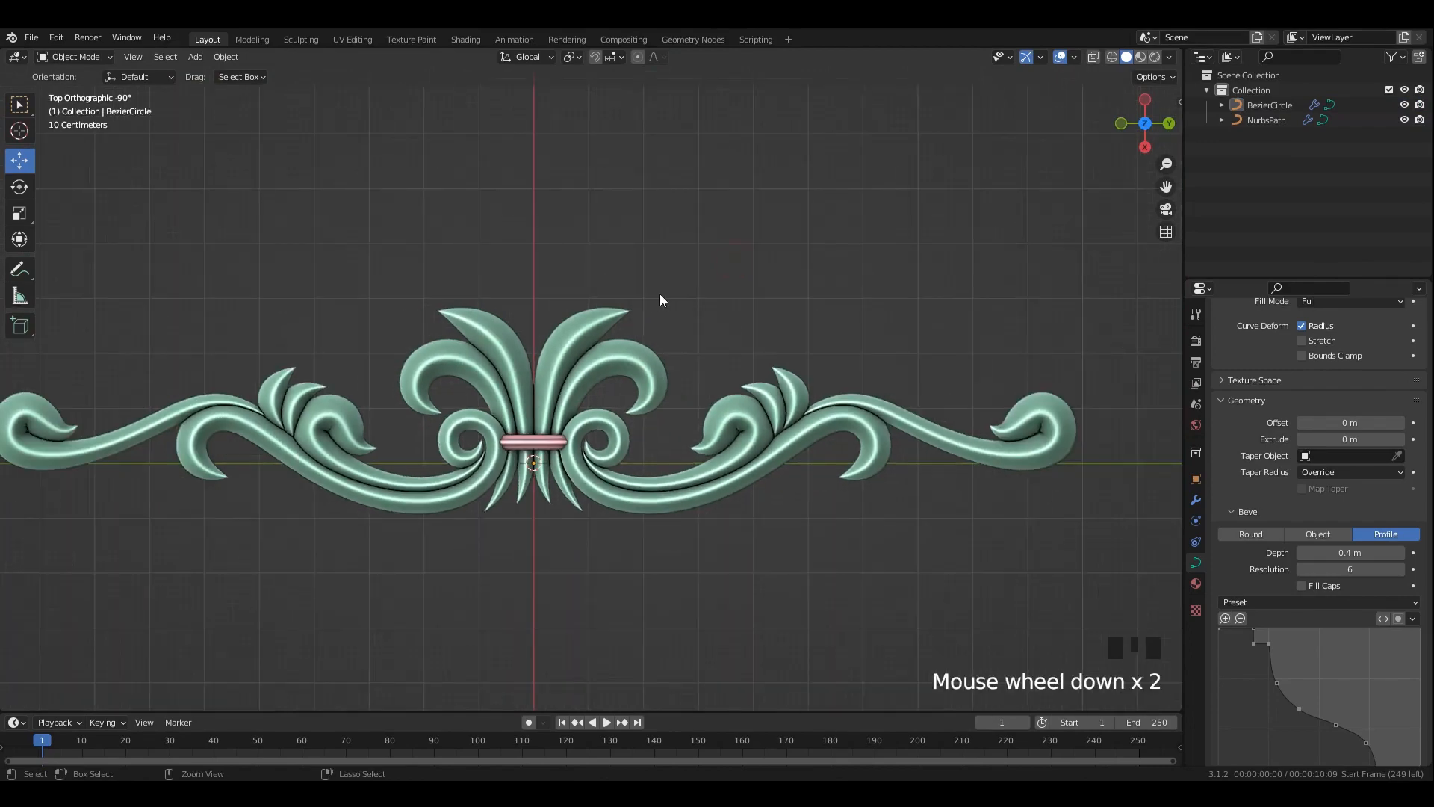
Edit the tallest central leaf's curve, lowering its tip and shifting the next two control points to bend it outward.
click(623, 316)
key(Tab)
scroll(602, 322, up, 4)
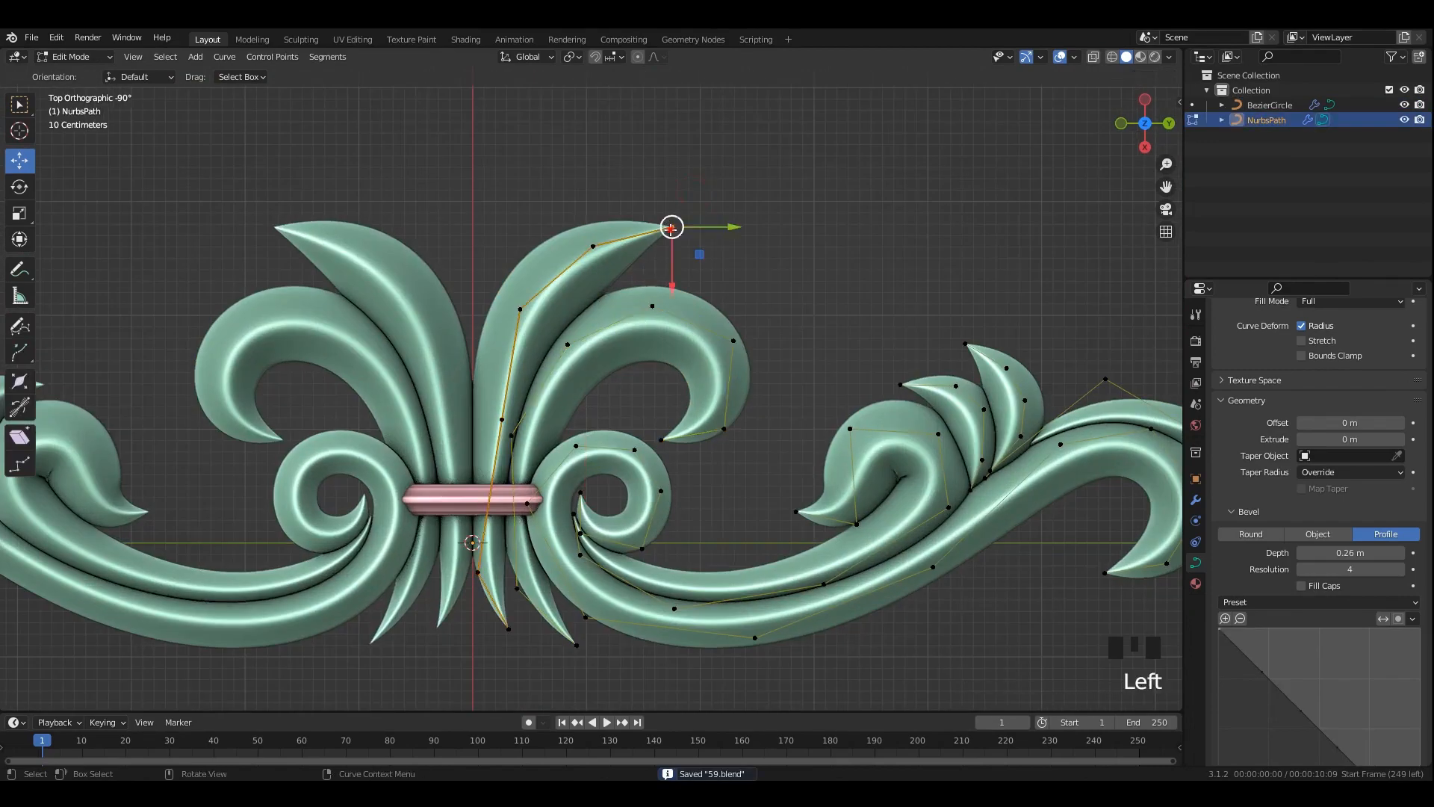
drag(672, 229, 584, 243)
click(594, 246)
click(520, 309)
drag(521, 310, 523, 317)
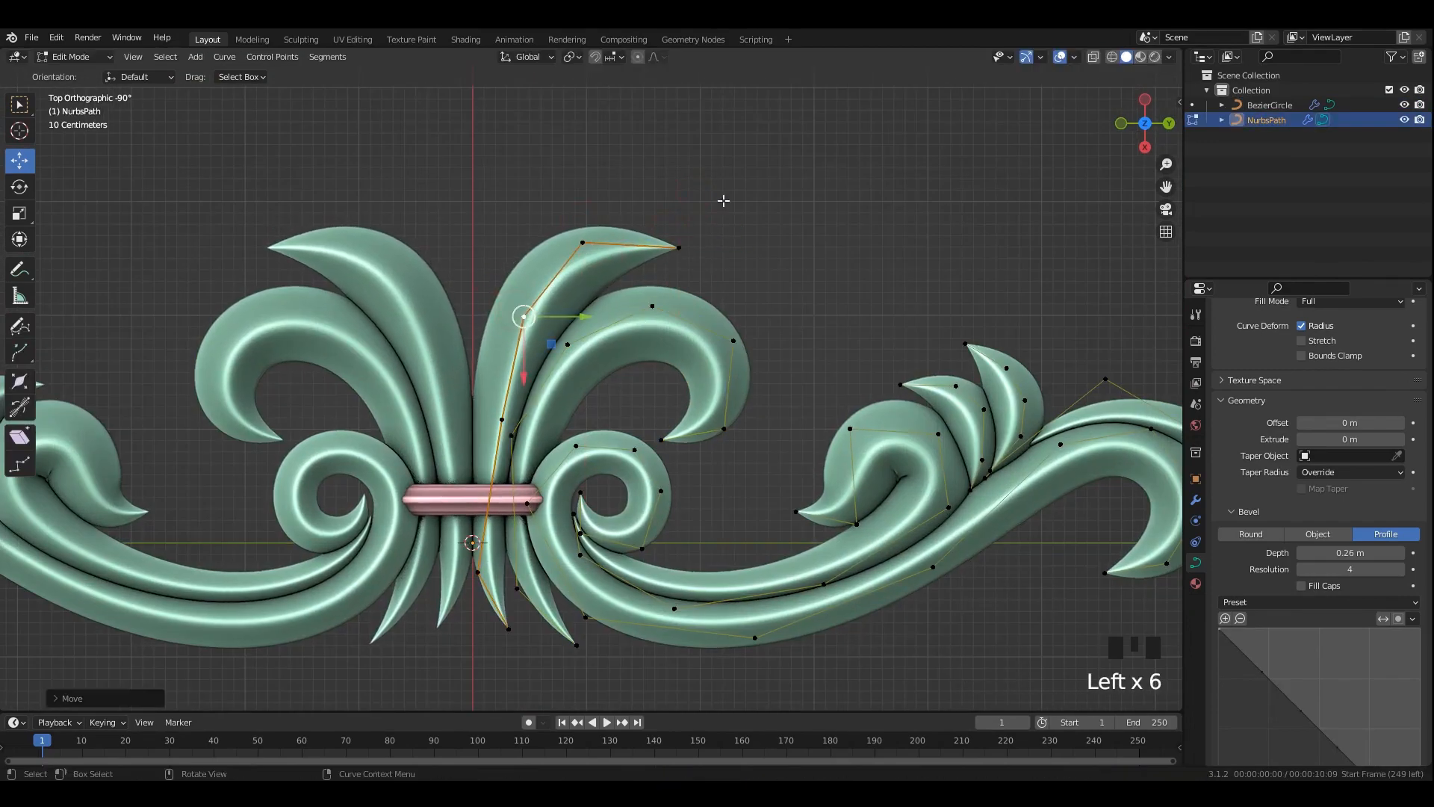
Curl the tall leaf further by lowering its tip, raising the neighboring point and repositioning the points along its body.
drag(673, 244, 676, 261)
click(585, 247)
drag(586, 247, 606, 230)
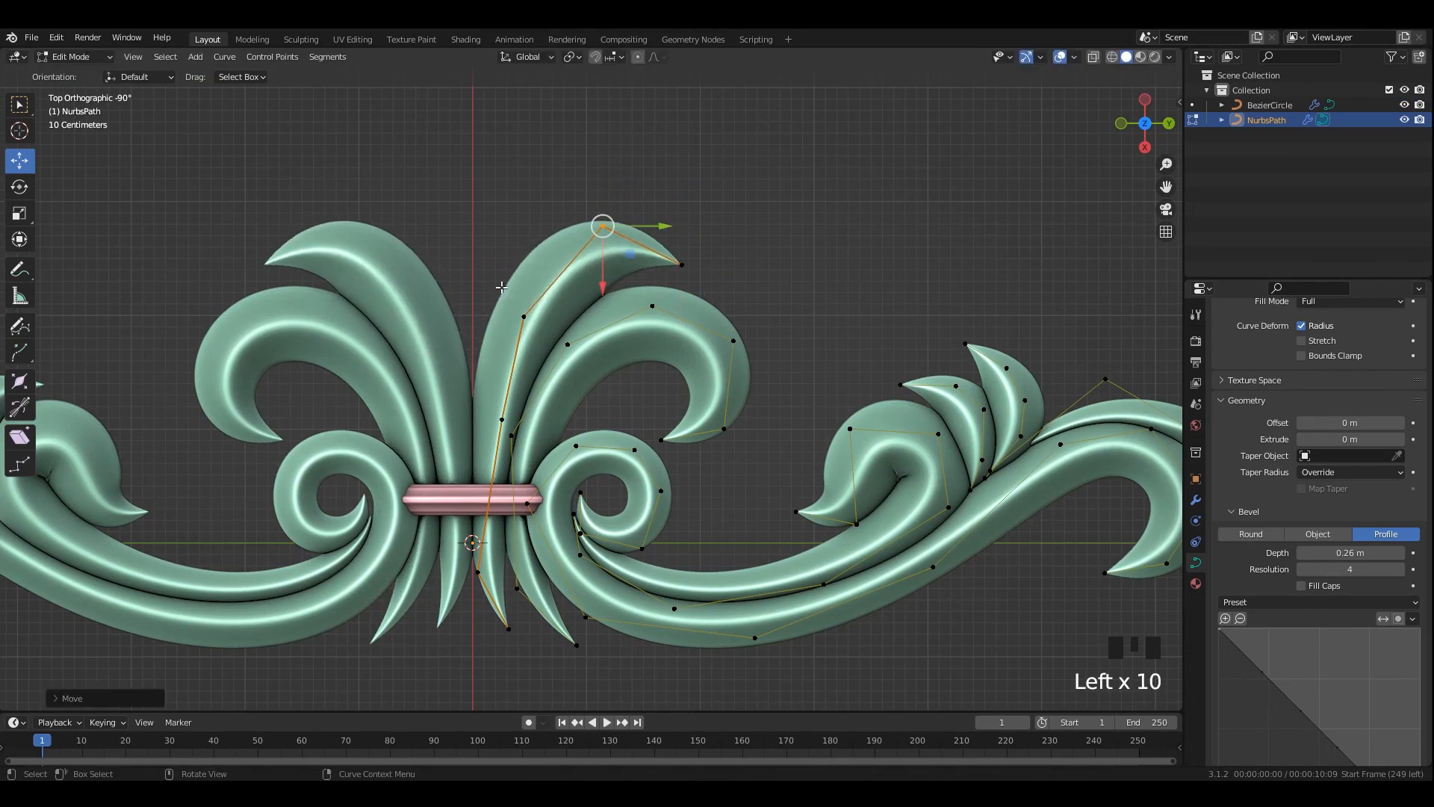
click(532, 323)
drag(532, 323, 509, 321)
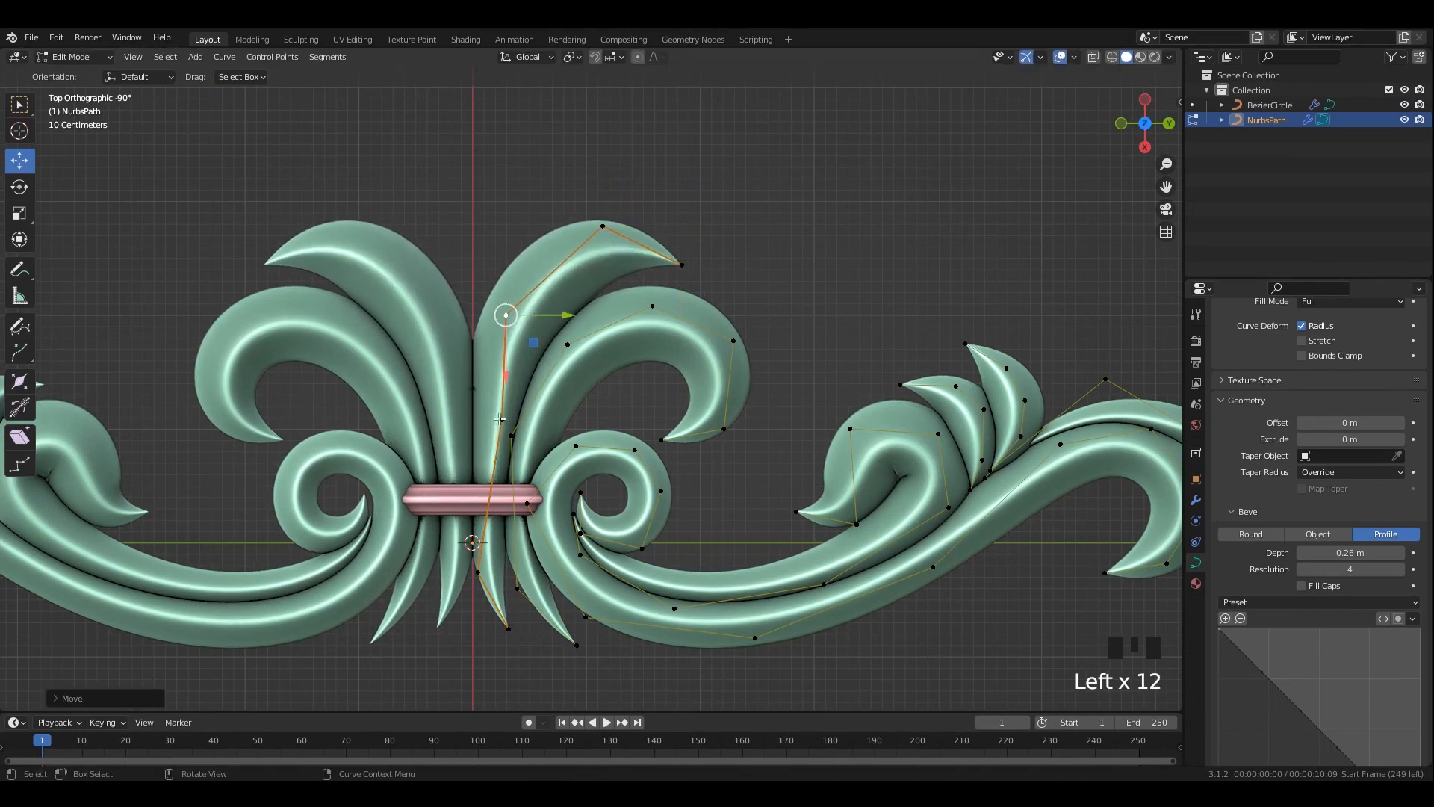
drag(525, 420, 520, 420)
Leave Edit Mode, deselect the scroll curve and save the file with the reshaped leaf.
scroll(706, 286, down, 3)
key(Tab)
click(681, 280)
scroll(681, 280, down, 5)
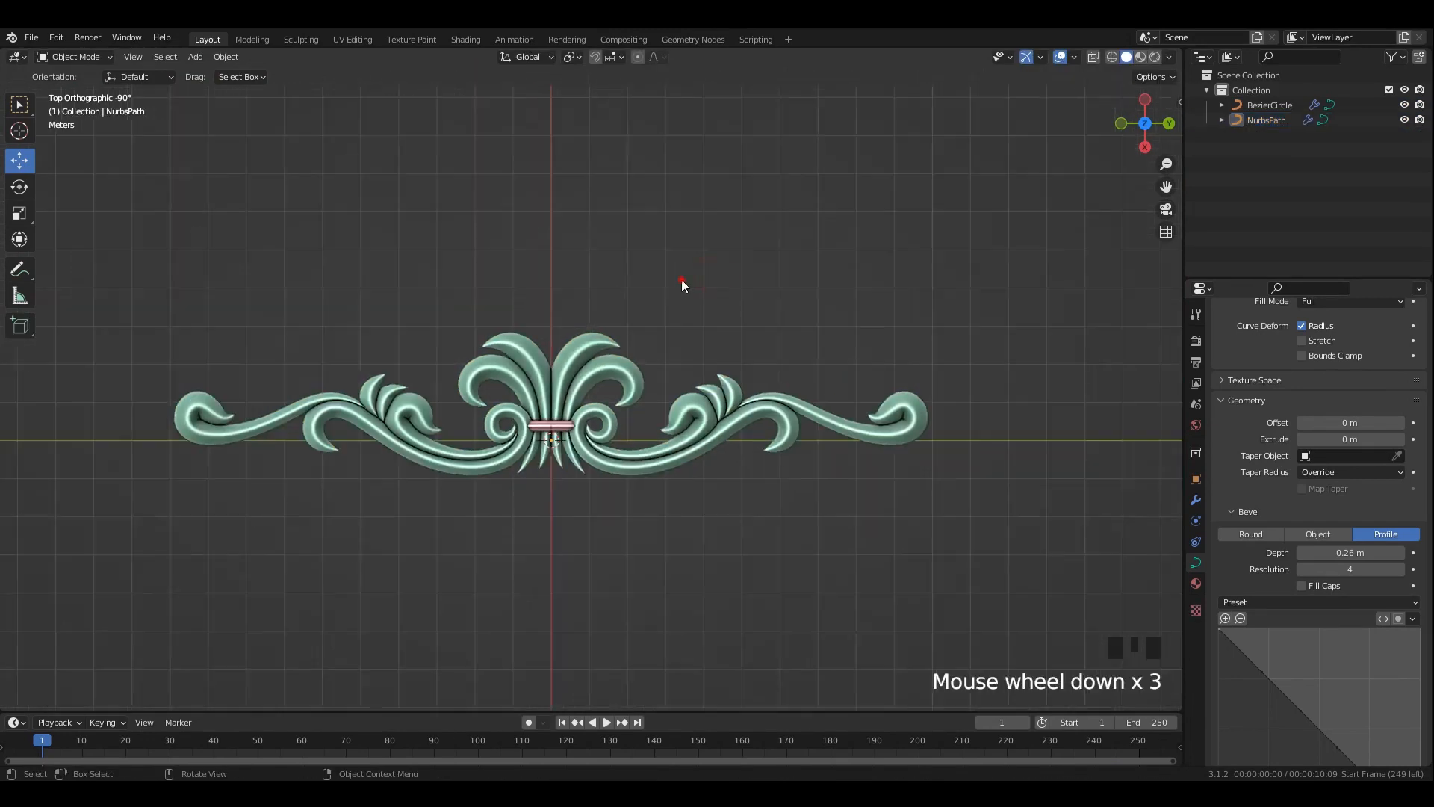
scroll(658, 314, up, 3)
key(ctrl+s)
click(734, 310)
scroll(714, 303, up, 2)
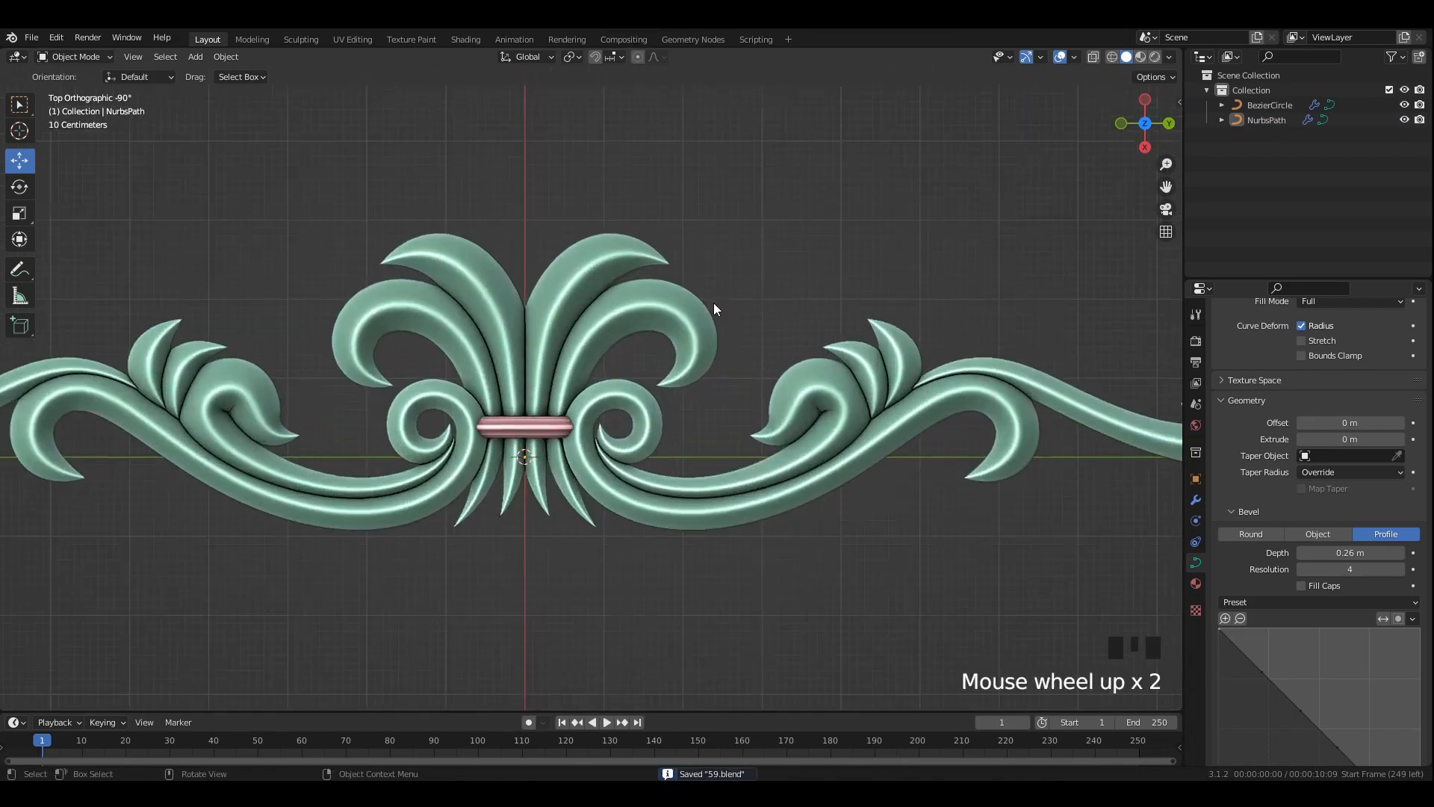
shift+middle_drag(714, 303, 691, 288)
key(ctrl+s)
Add a UV sphere at the ornament's center and shade it smooth.
key(shift+a)
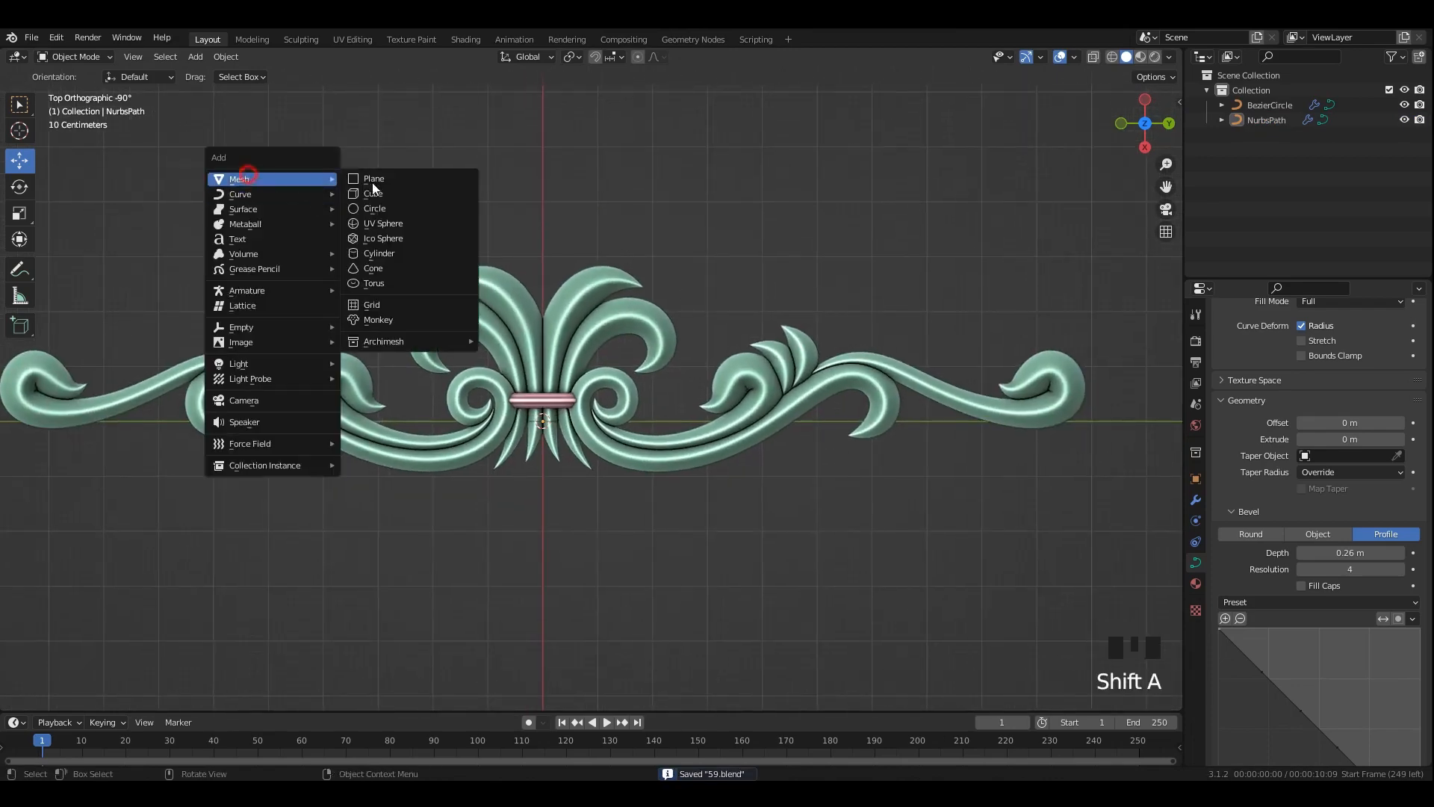
mouse_move(238, 201)
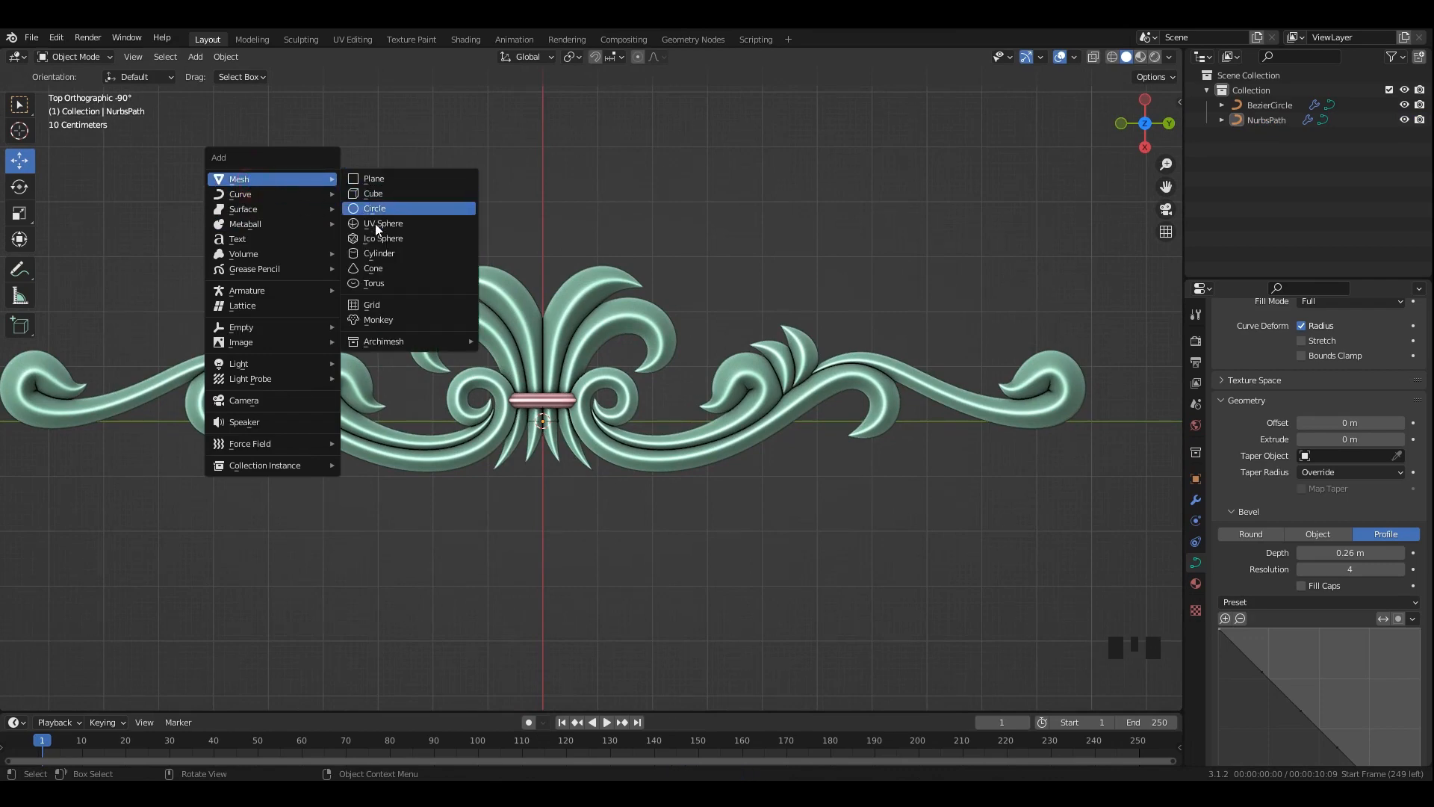
click(381, 226)
scroll(689, 411, up, 2)
right_click(523, 342)
click(523, 342)
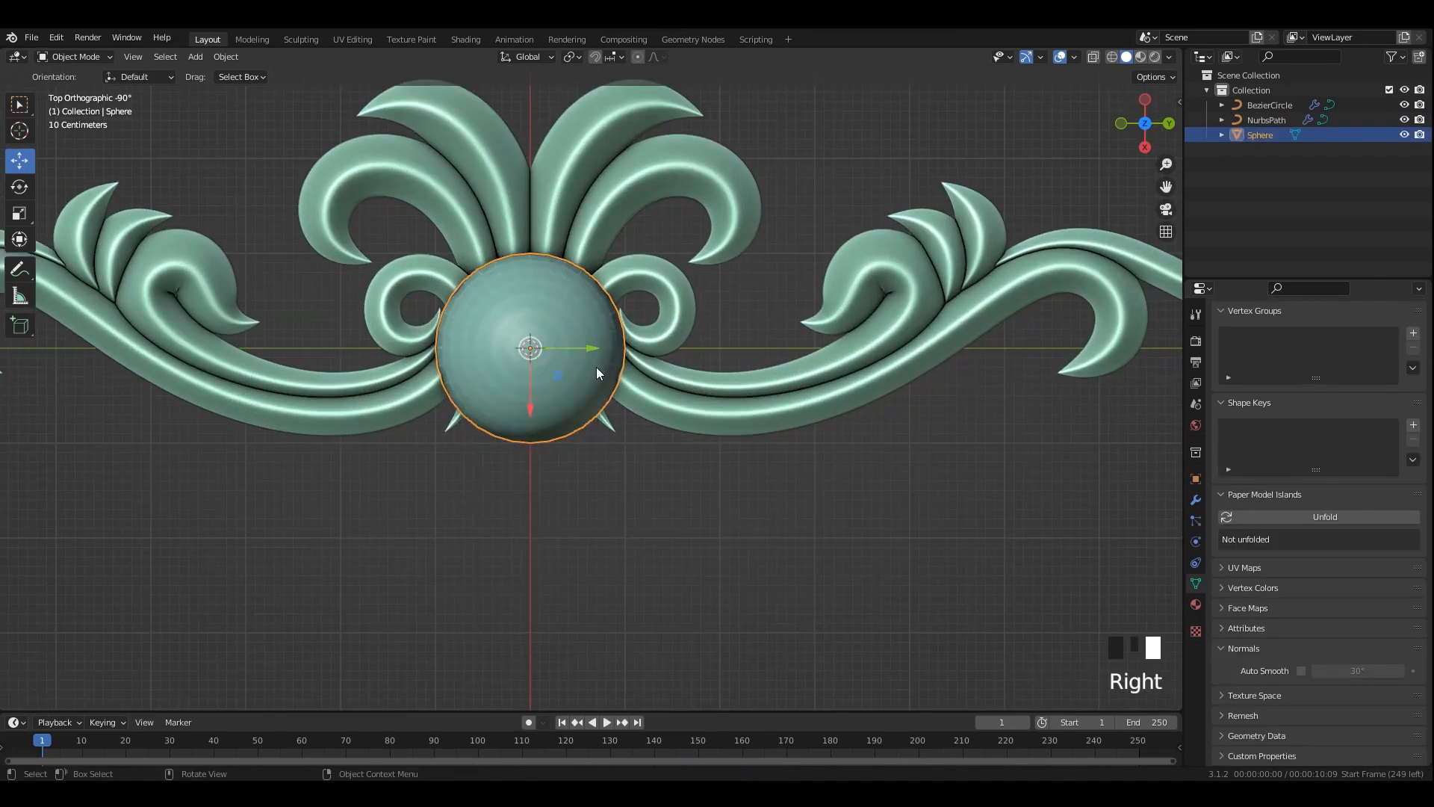
Move the sphere along the Y axis beyond the central ring and small curl, and apply its transform.
key(Tab)
key(Tab)
drag(589, 348, 810, 357)
key(ctrl+a)
click(871, 373)
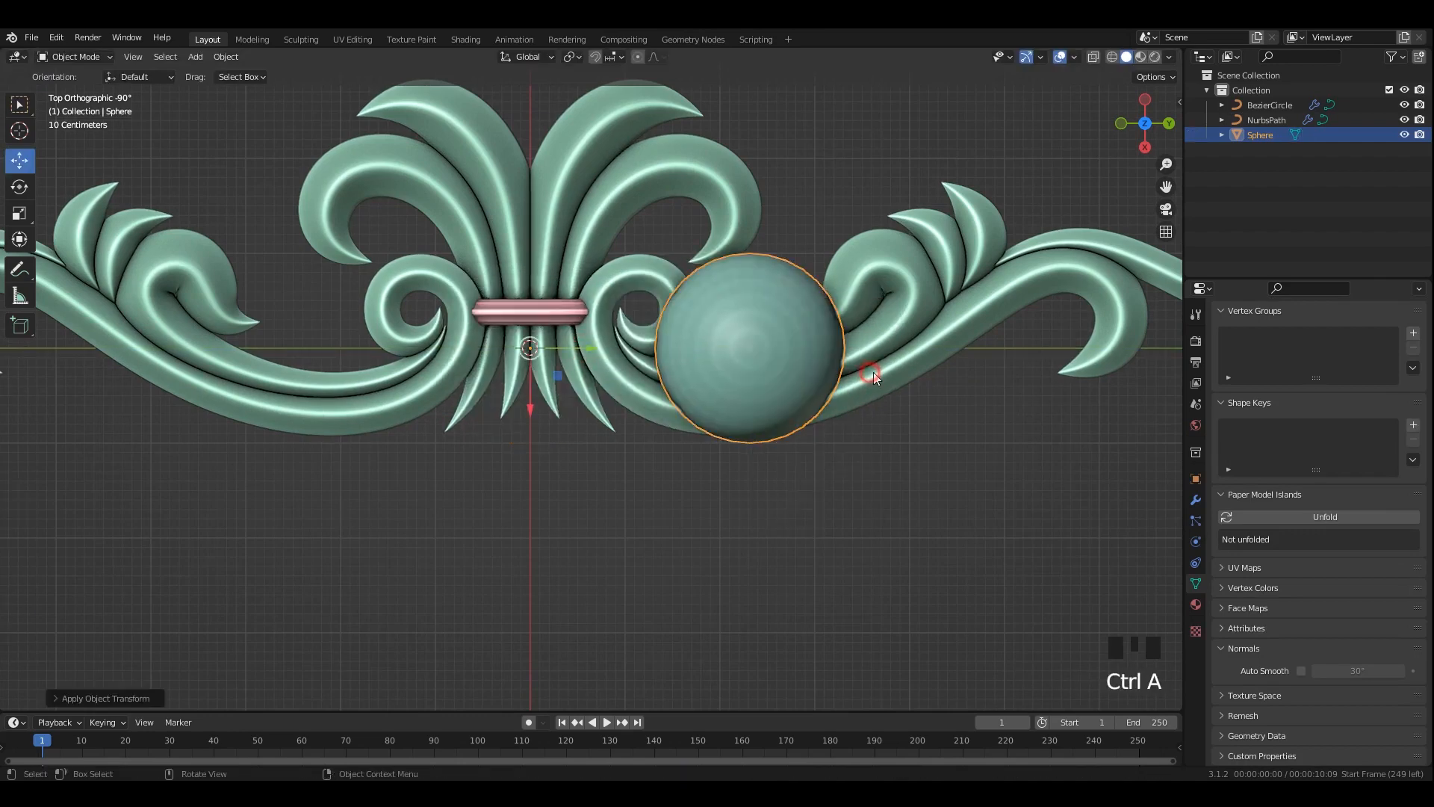
Add a Mirror modifier to the sphere and enable its Y axis.
key(n)
click(1196, 499)
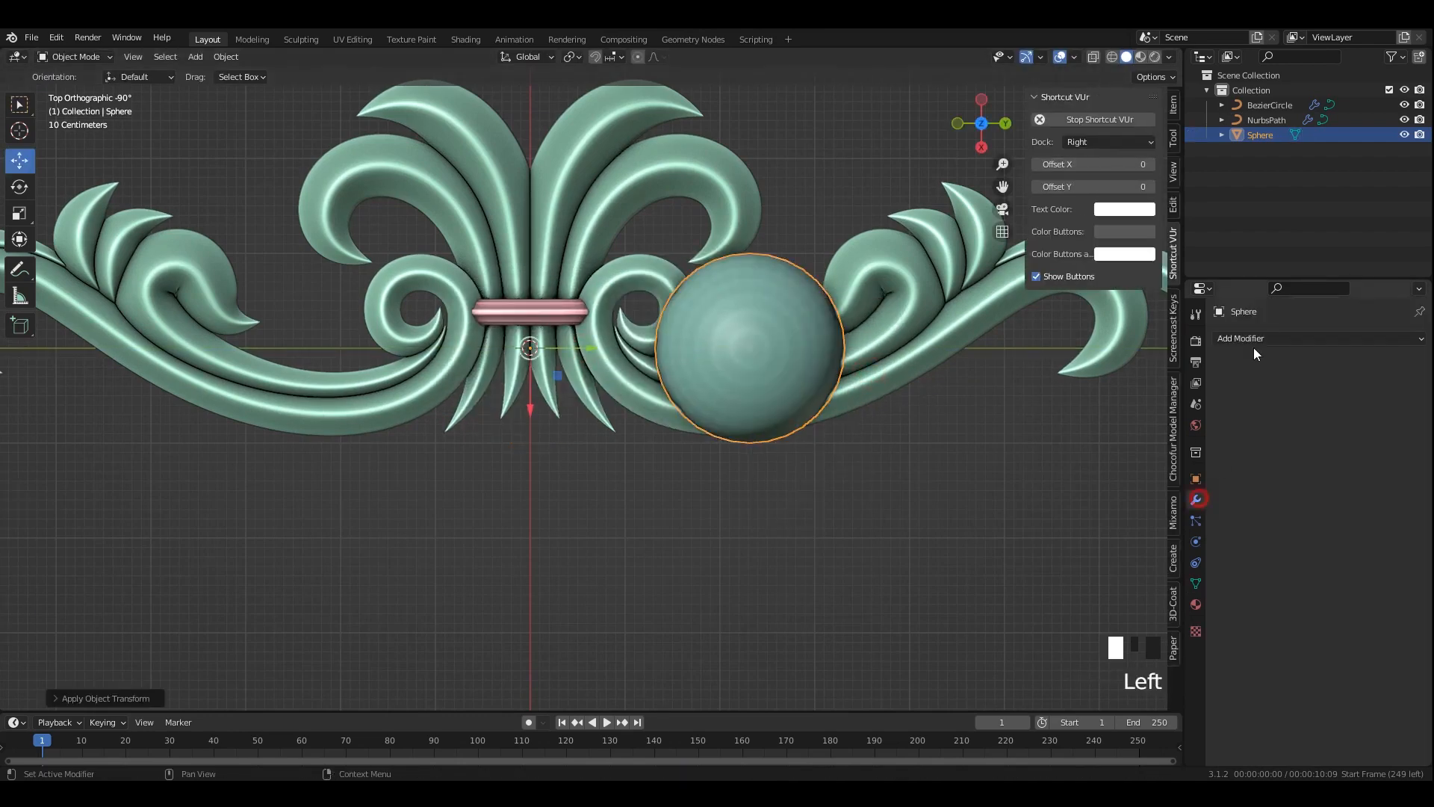
click(1270, 338)
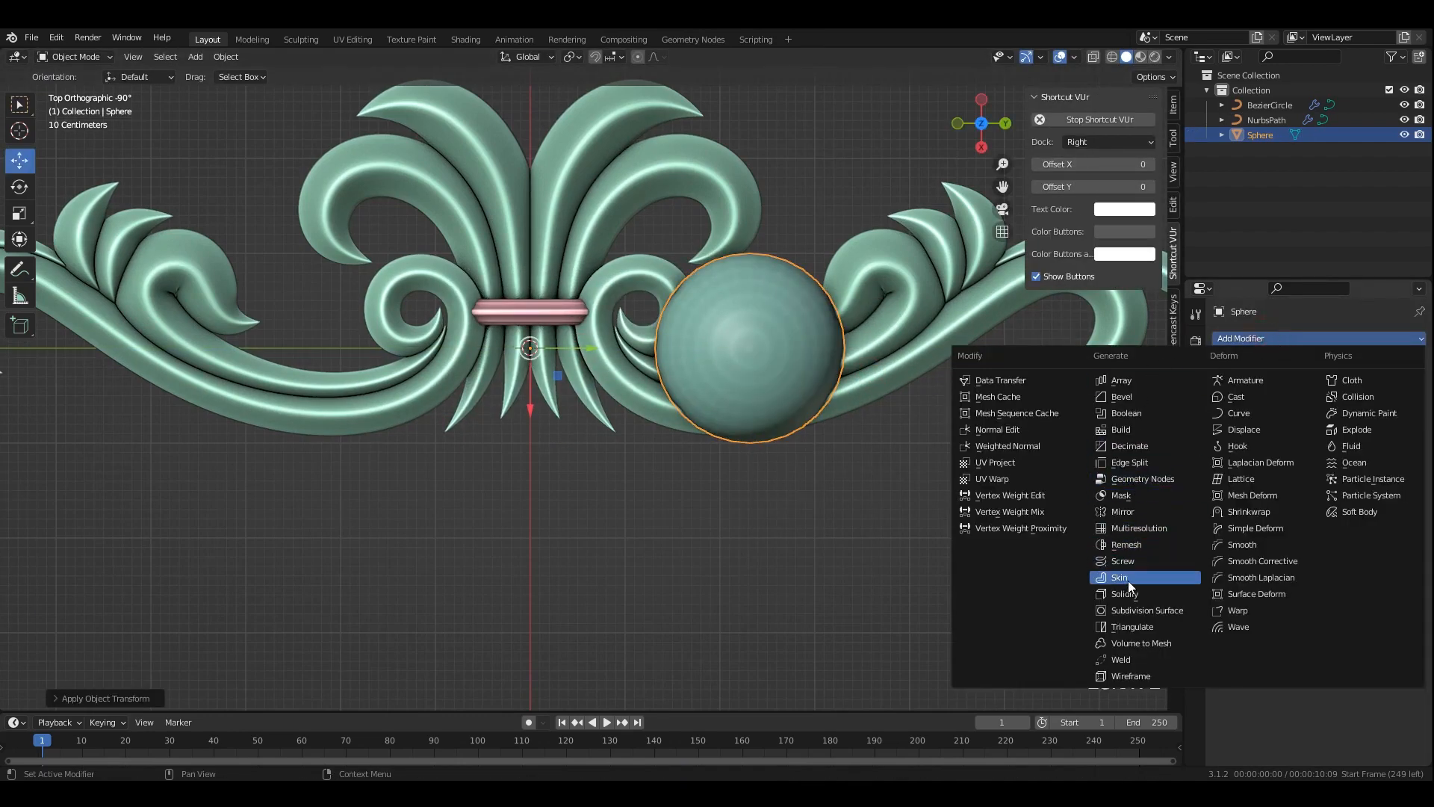
click(1125, 512)
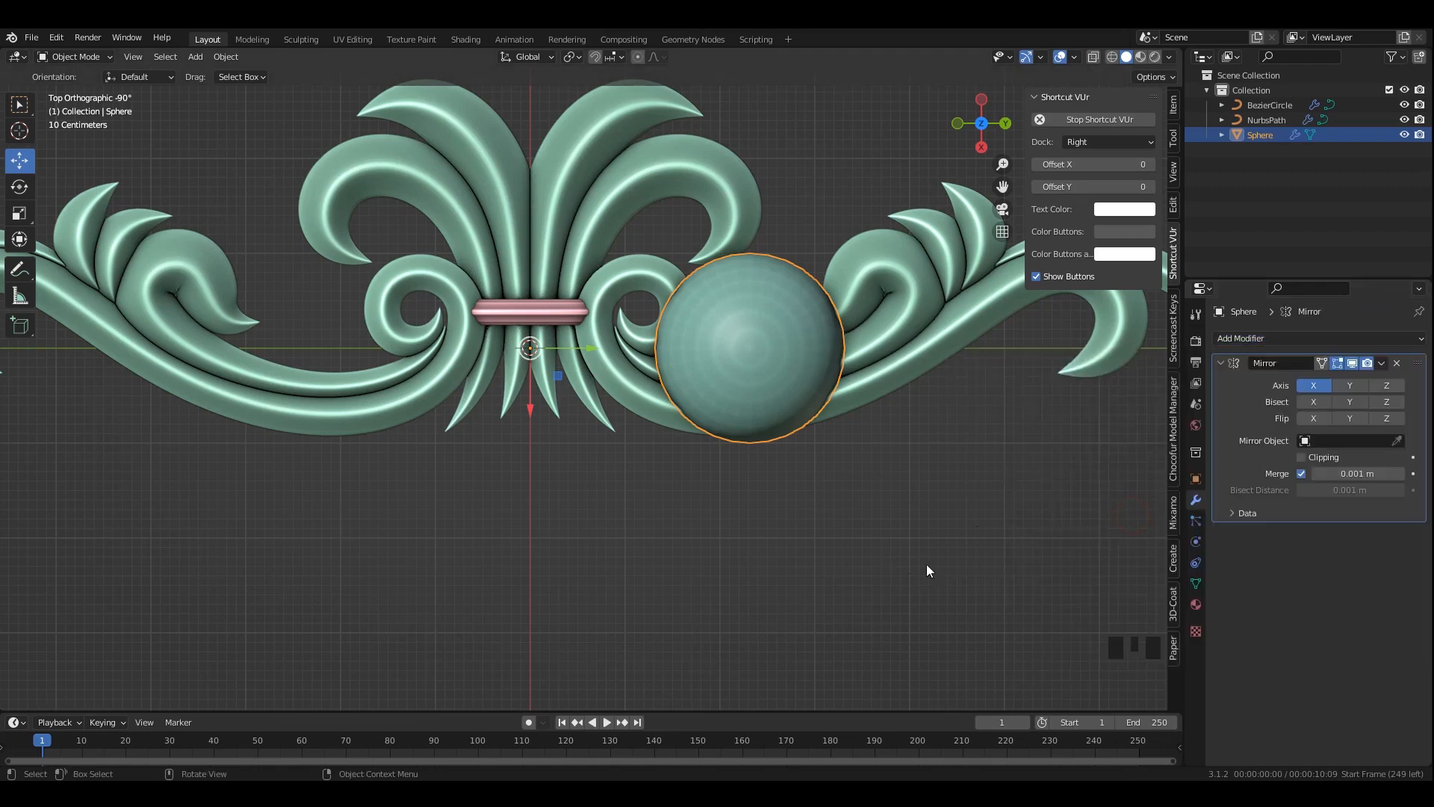
click(1349, 385)
Scale down the sphere's mesh in Edit Mode and move it into the small curl beside the ring.
key(Tab)
scroll(889, 418, up, 2)
key(s)
click(870, 420)
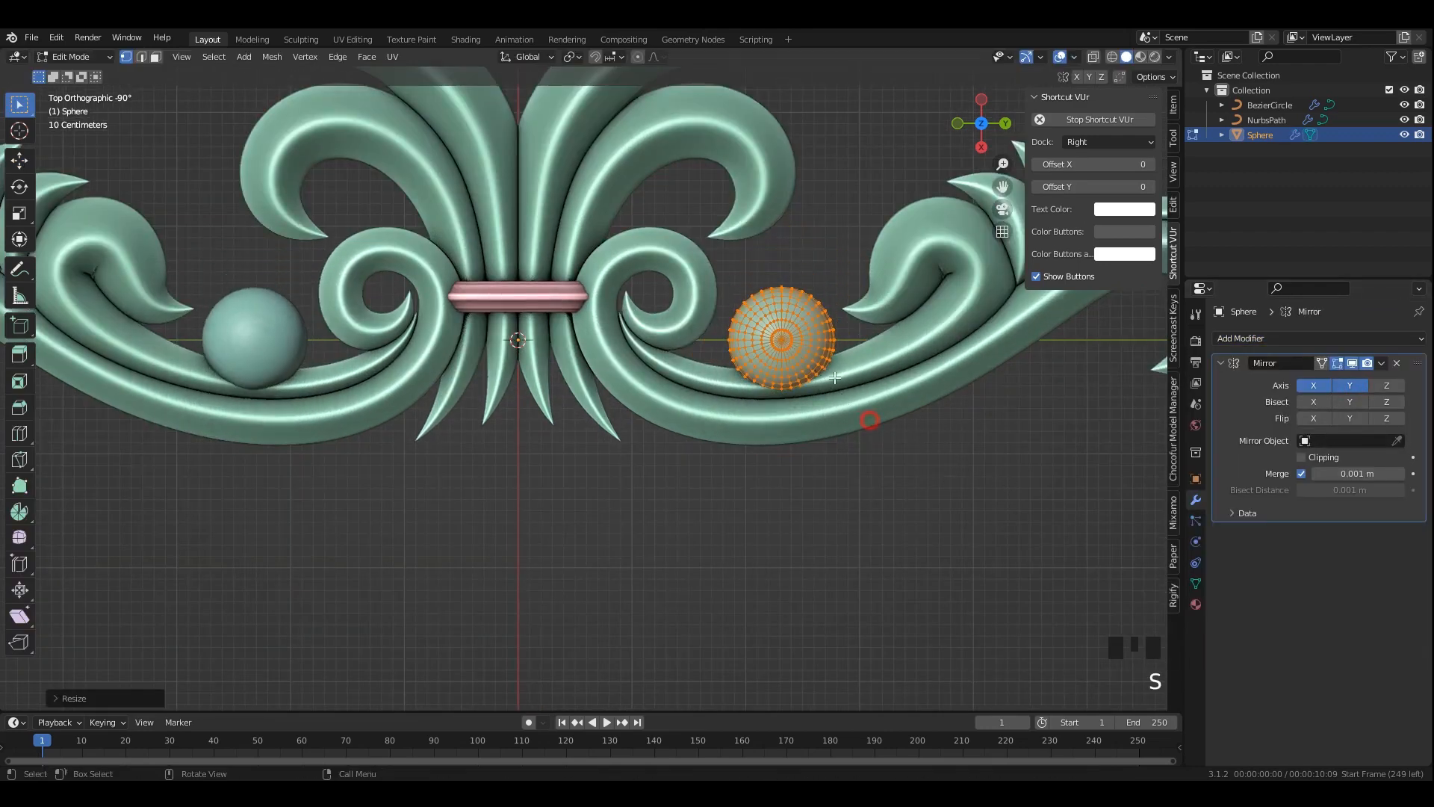
drag(784, 342, 663, 288)
Turn off the X axis of the sphere's Mirror modifier and shrink and reposition the sphere to fit inside the small curl.
click(1313, 386)
scroll(772, 380, up, 3)
shift+middle_drag(773, 380, 724, 553)
scroll(725, 553, up, 1)
key(s)
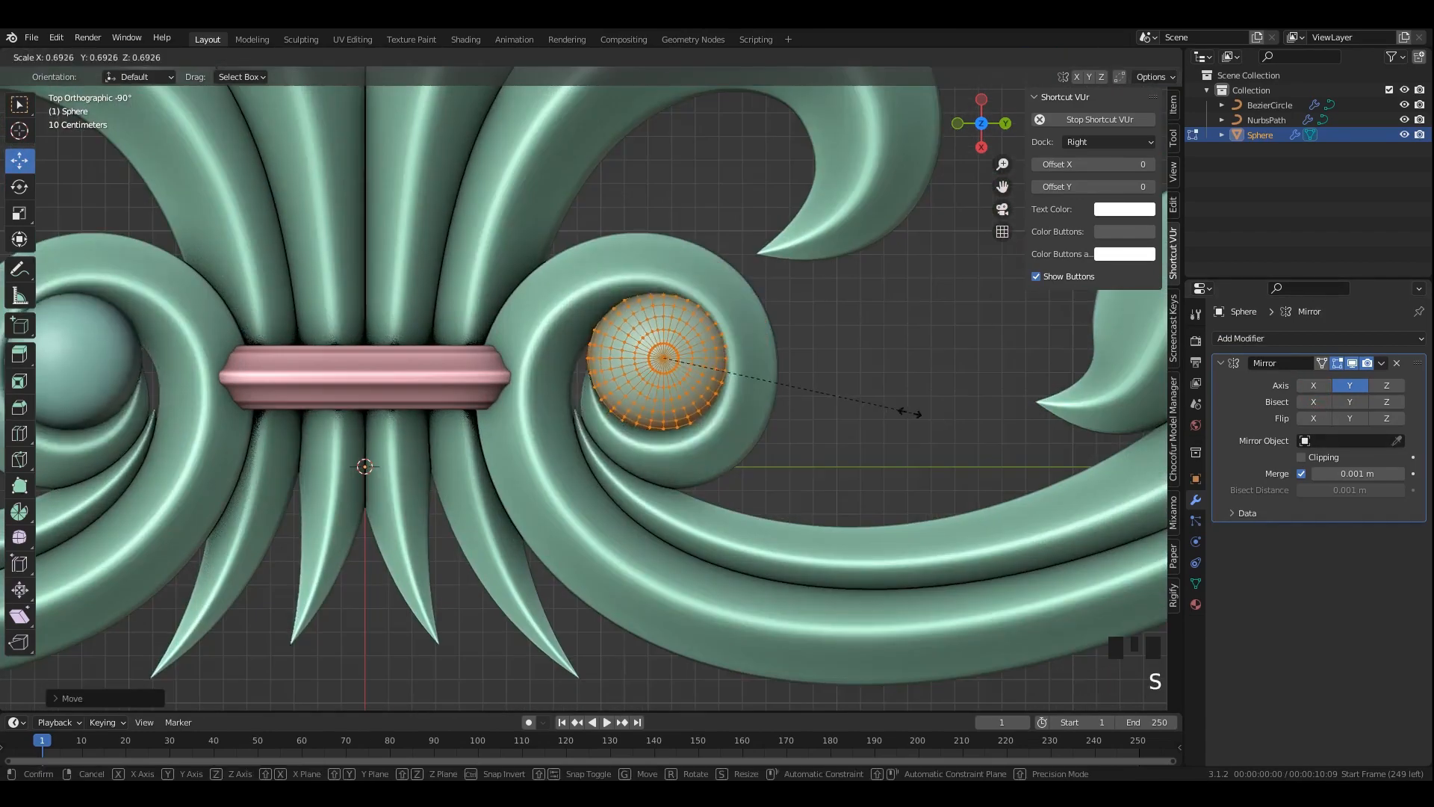
click(912, 410)
drag(664, 358, 649, 368)
key(s)
click(901, 403)
scroll(759, 423, down, 1)
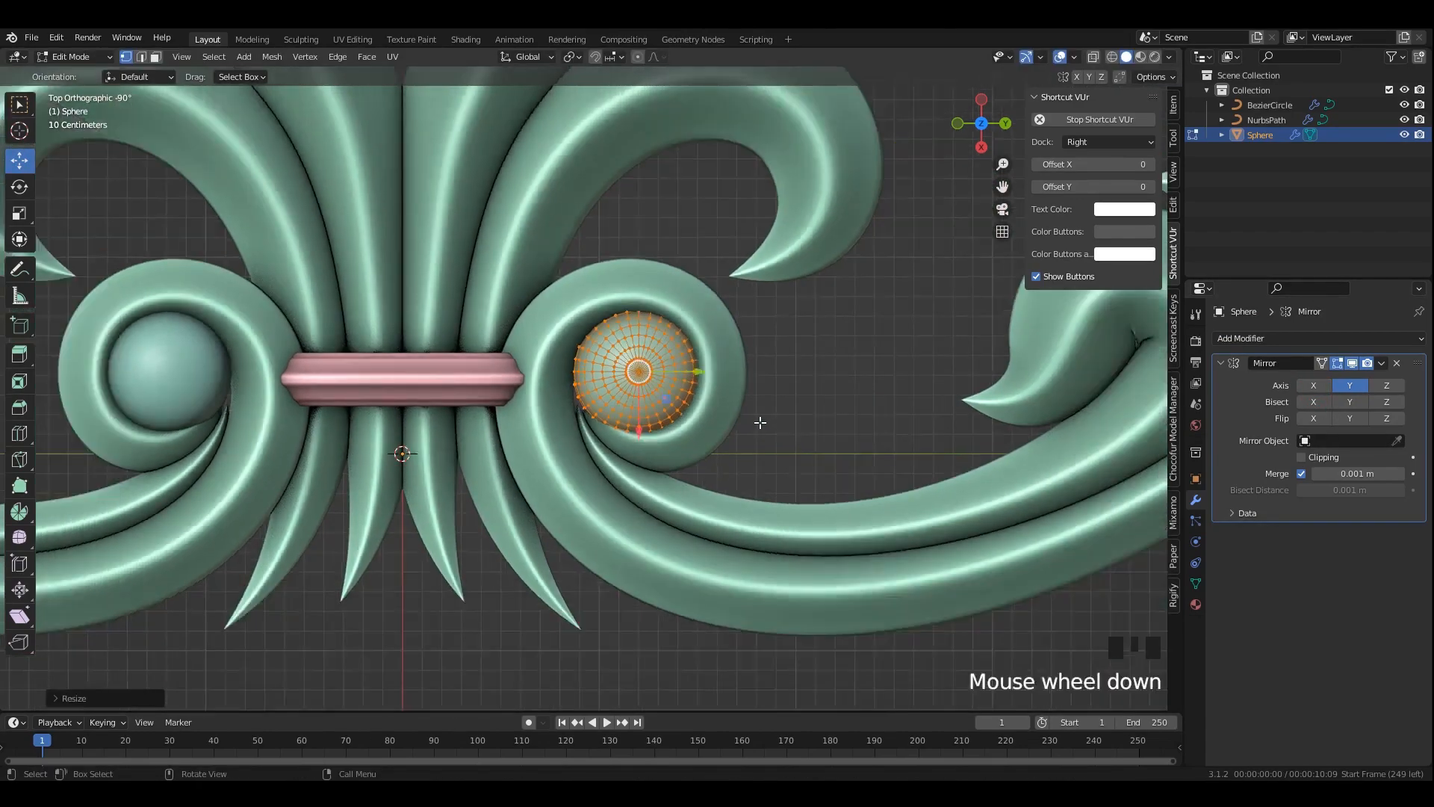
Nudge the sphere slightly toward the ring along the Y axis, leave Edit Mode and deselect it.
middle_drag(759, 423, 732, 318)
drag(697, 404, 683, 402)
scroll(691, 410, down, 1)
alt+middle_drag(692, 410, 751, 396)
scroll(755, 394, down, 3)
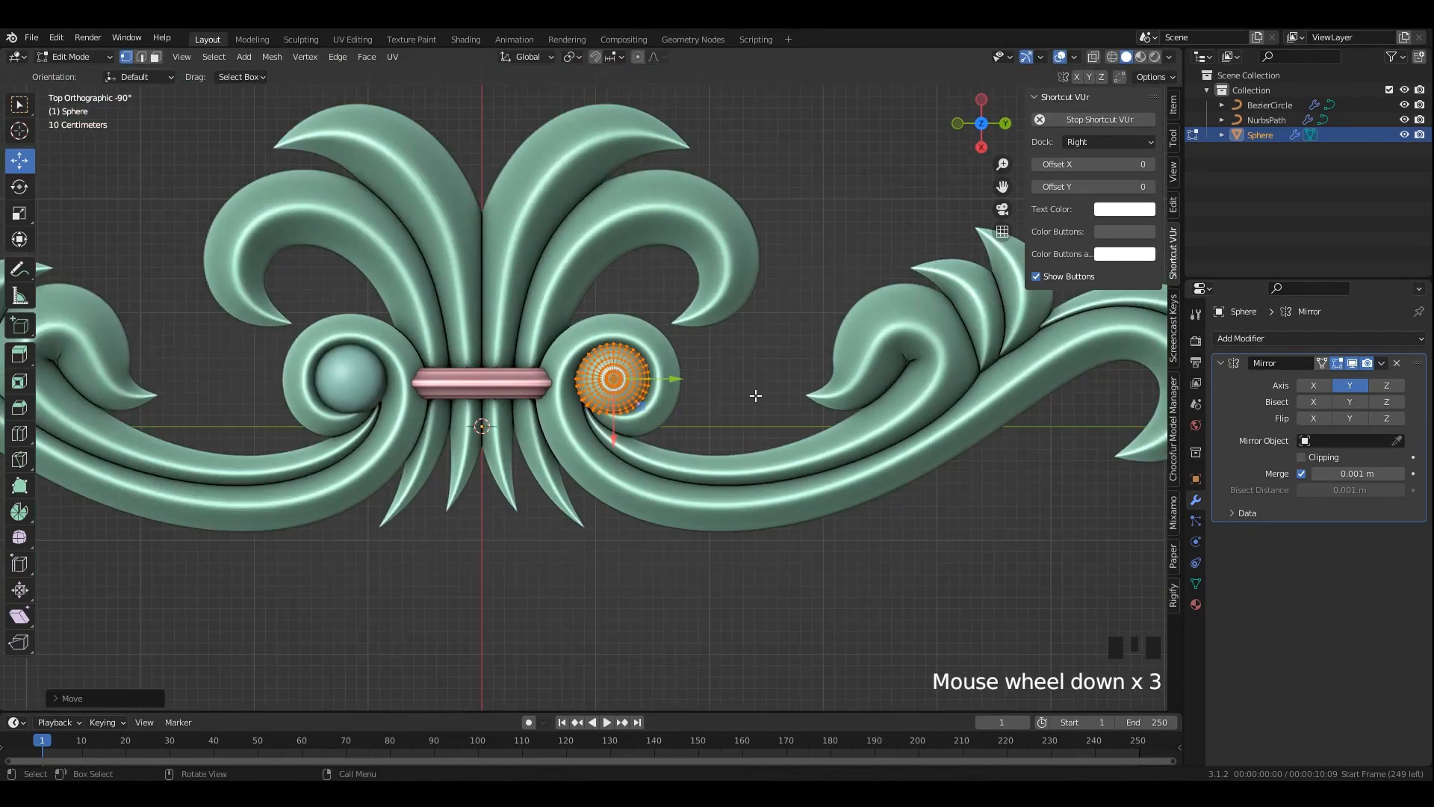
key(Tab)
scroll(651, 395, down, 2)
click(734, 525)
scroll(703, 499, down, 2)
Pull the tip control point of the large curled leaf above the sphere inward toward the center and save the file.
key(Tab)
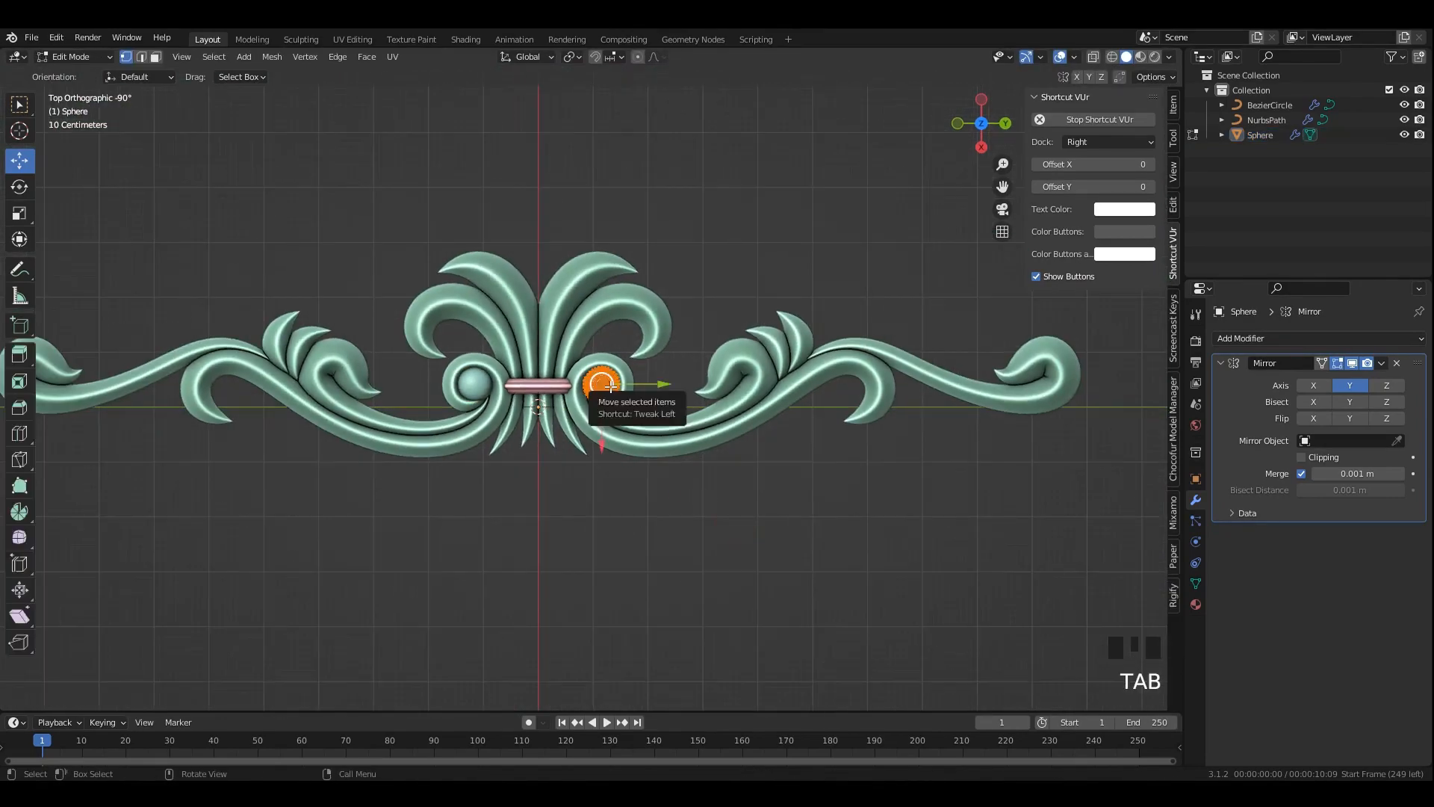
scroll(601, 391, up, 2)
shift+middle_drag(602, 391, 596, 450)
scroll(627, 419, up, 1)
key(Tab)
click(671, 377)
key(Tab)
scroll(710, 328, up, 2)
drag(762, 271, 708, 302)
scroll(708, 366, down, 2)
key(Tab)
click(730, 312)
scroll(695, 359, down, 2)
shift+middle_drag(689, 369, 683, 341)
key(ctrl+s)
click(786, 505)
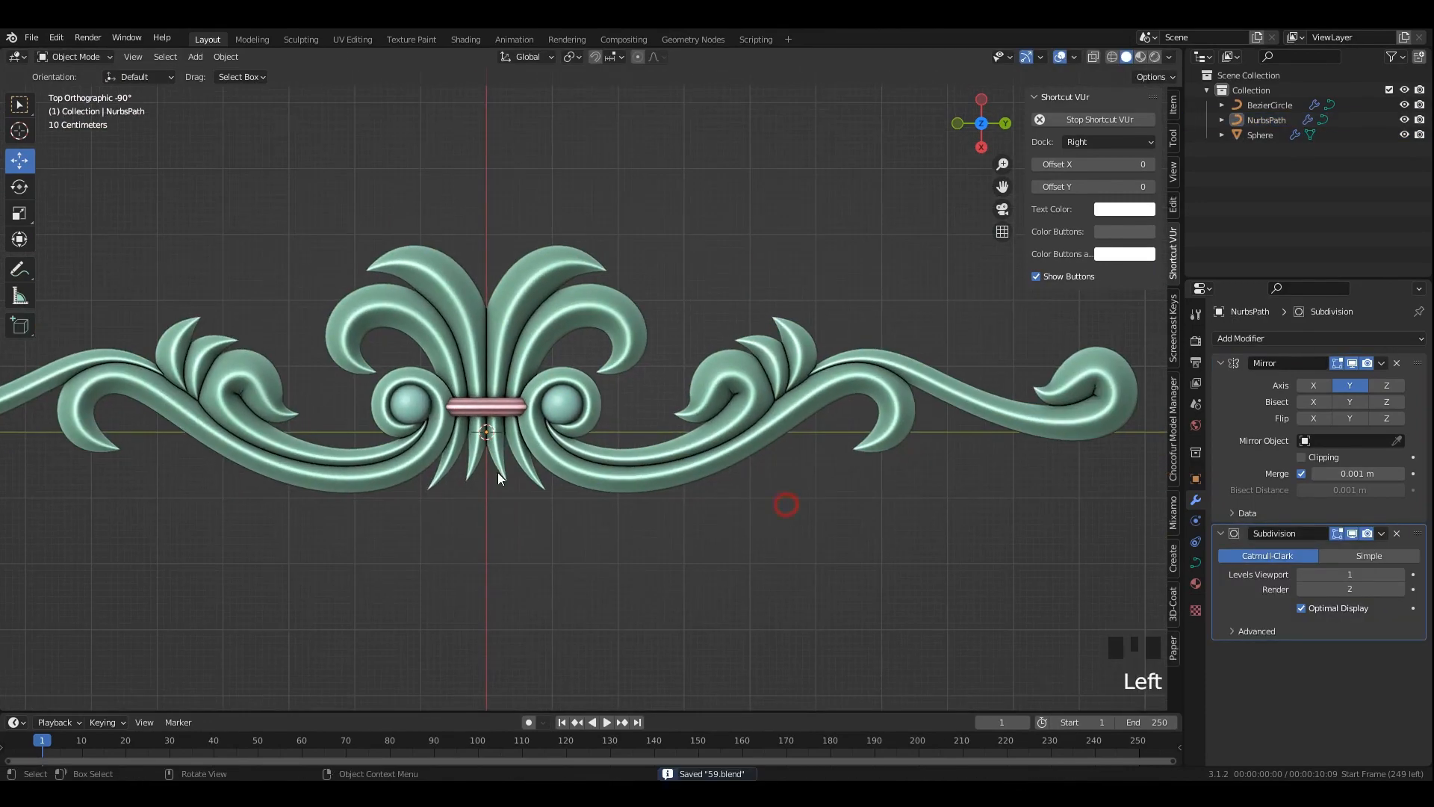
Shift the outer lower leaf's tip and bend control points outward, and undo the trial move of the inner lower leaf's tip.
scroll(499, 478, up, 2)
shift+middle_drag(499, 478, 501, 474)
key(Tab)
scroll(541, 487, up, 1)
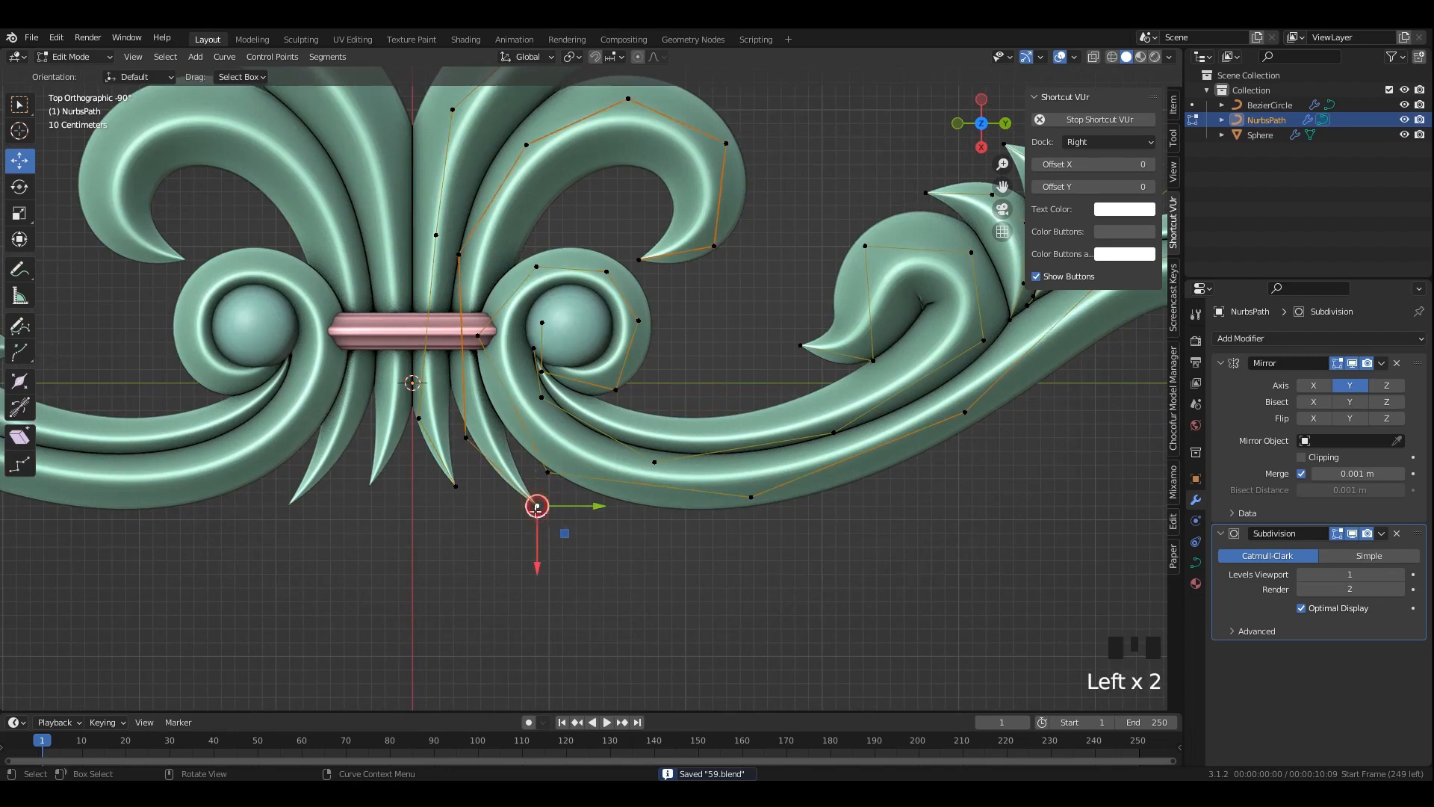
drag(536, 509, 545, 492)
drag(495, 416, 446, 461)
drag(466, 439, 456, 476)
drag(497, 477, 477, 478)
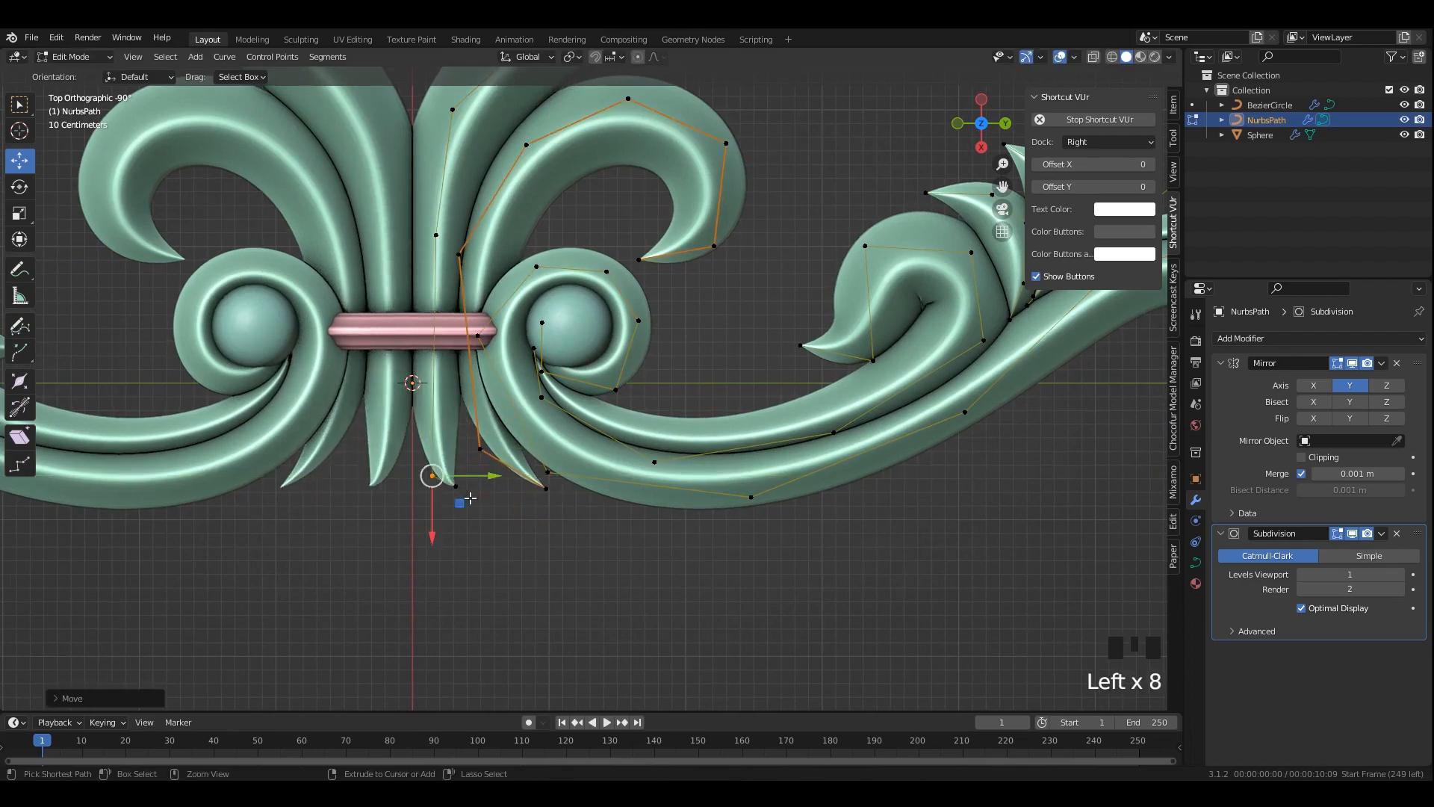
key(ctrl+z)
key(ctrl+z)
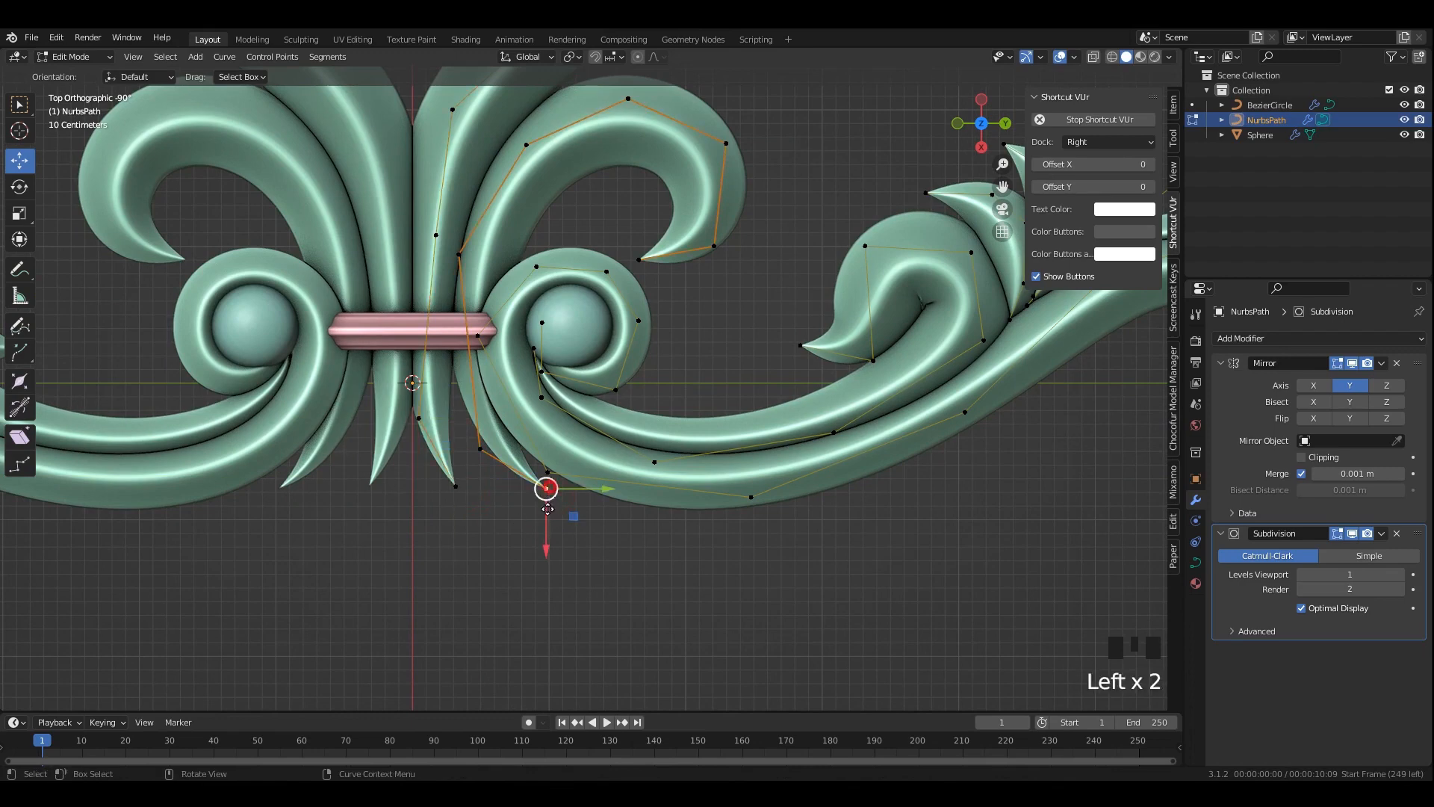
Extend the outer lower leaf's tip downward and outward, and fatten the leaf at its bend control point.
drag(547, 509, 575, 521)
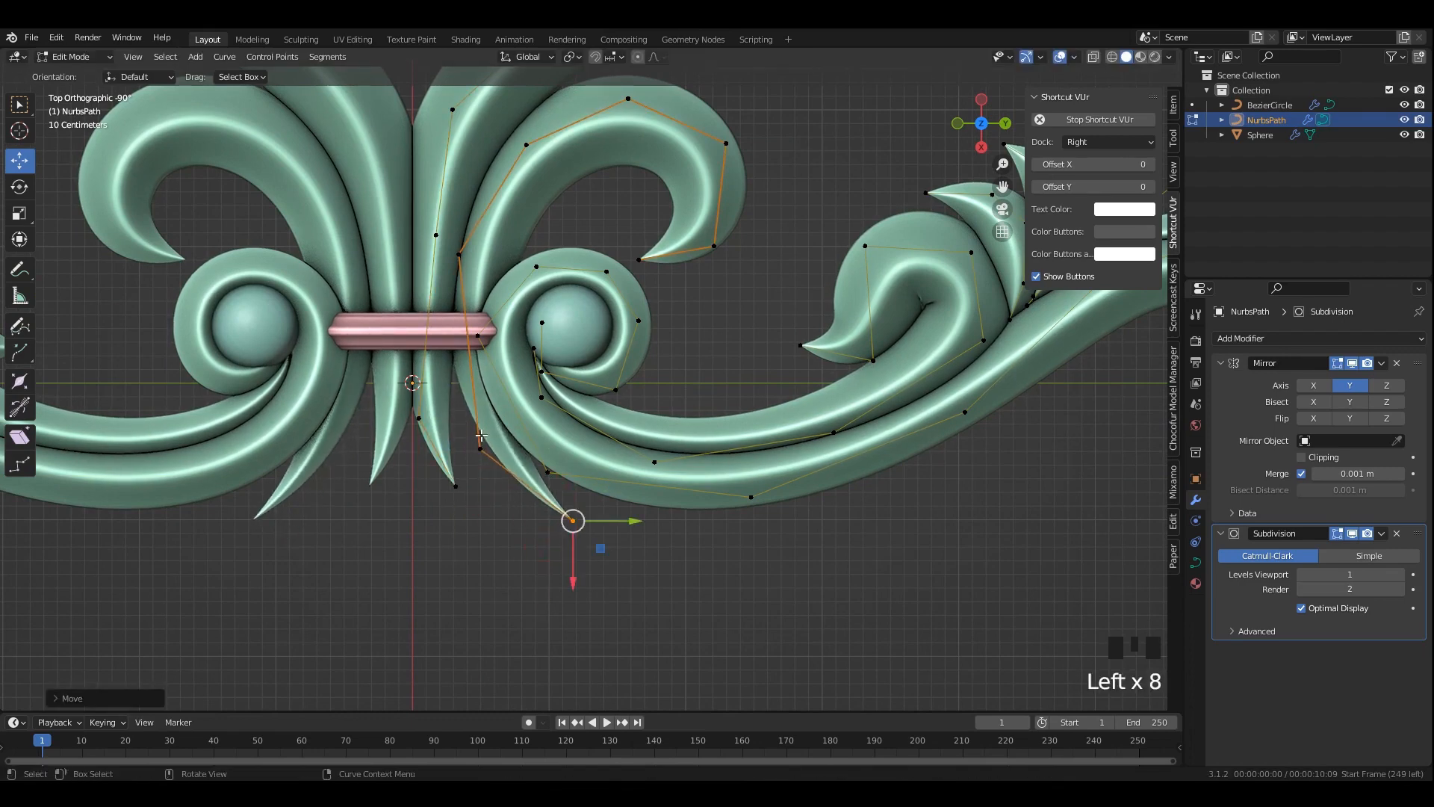
click(480, 448)
key(s)
click(525, 549)
key(alt+s)
click(678, 553)
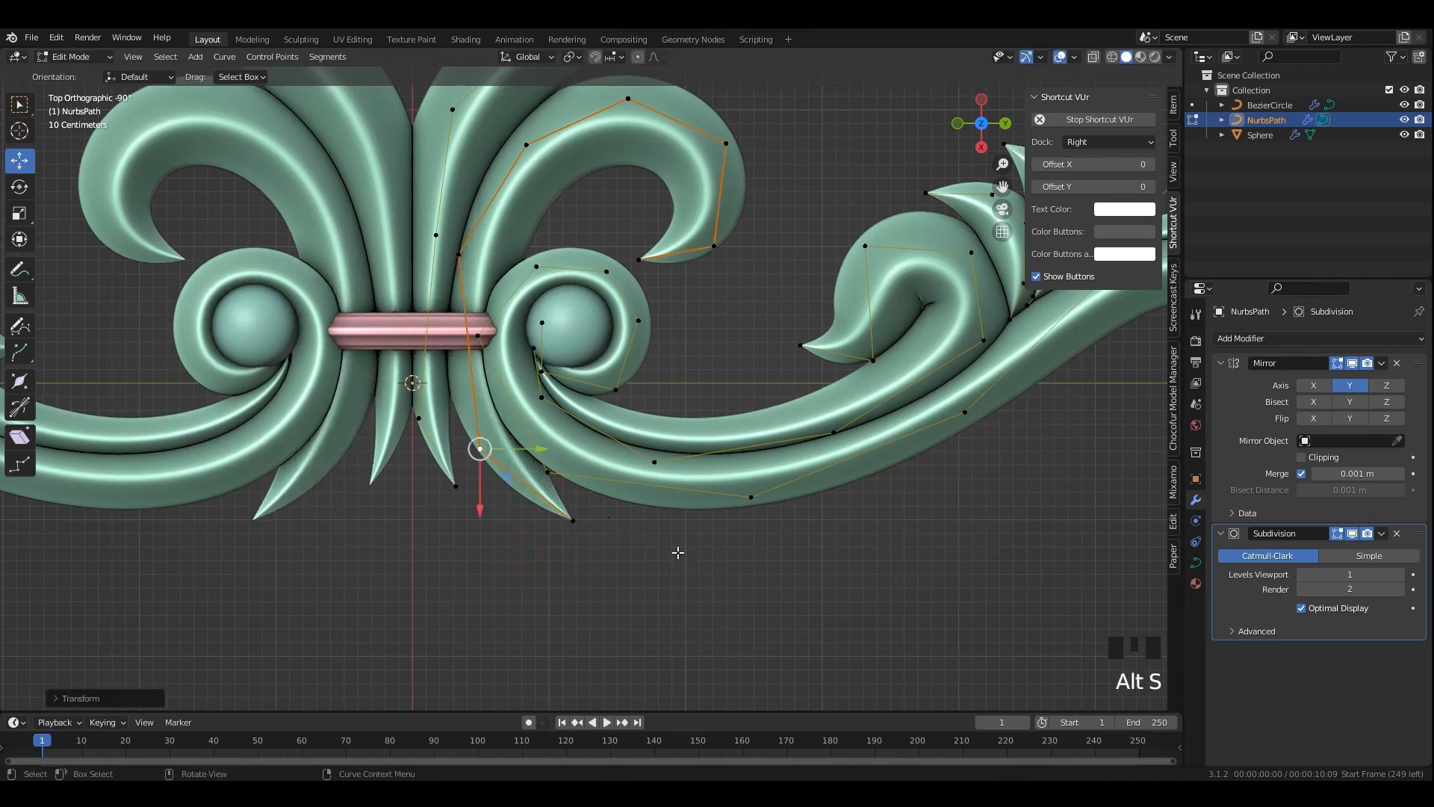
Refine the lower leaves' control points, fatten the inner leaf at its bend and move that point down toward the center line.
drag(530, 451, 463, 487)
key(alt+s)
click(487, 491)
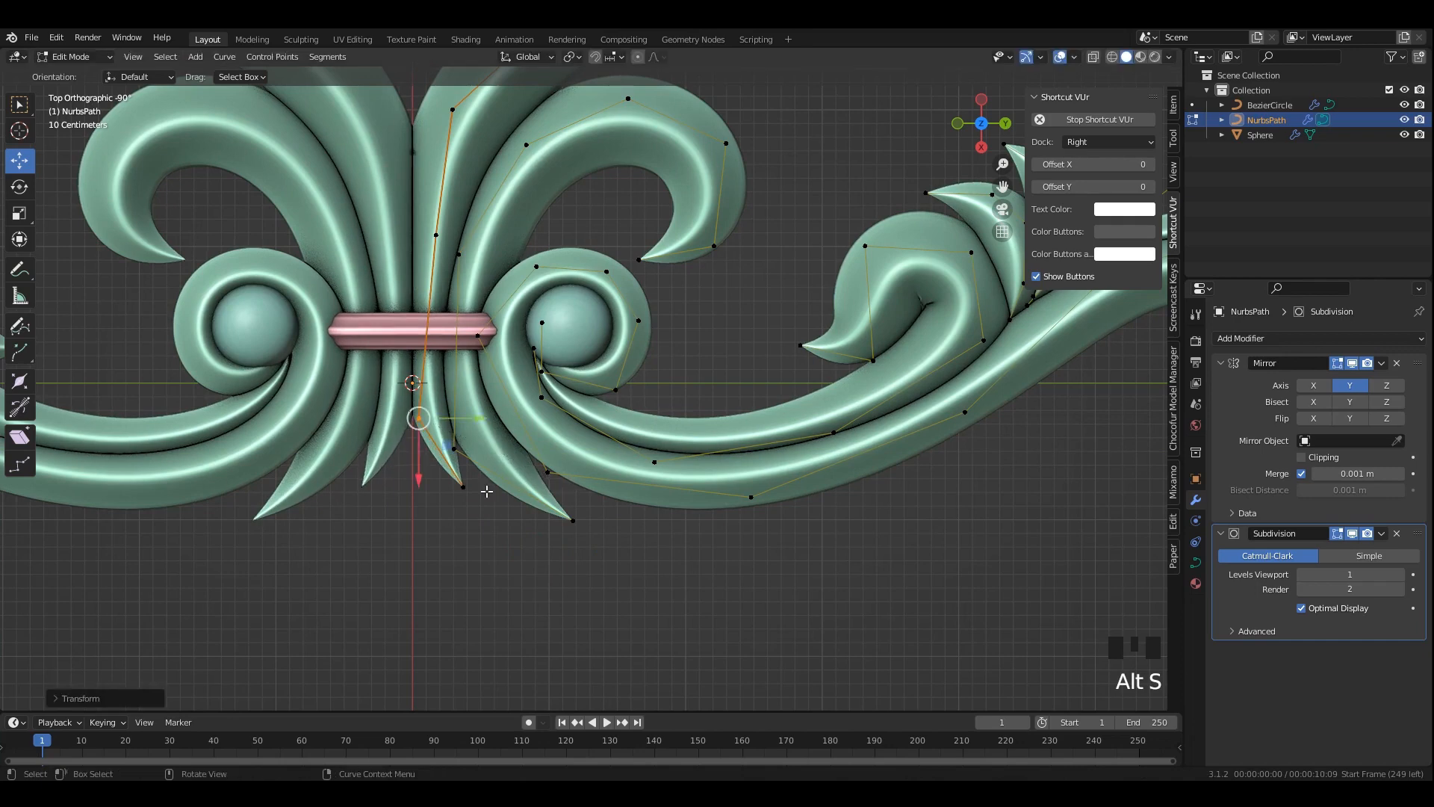
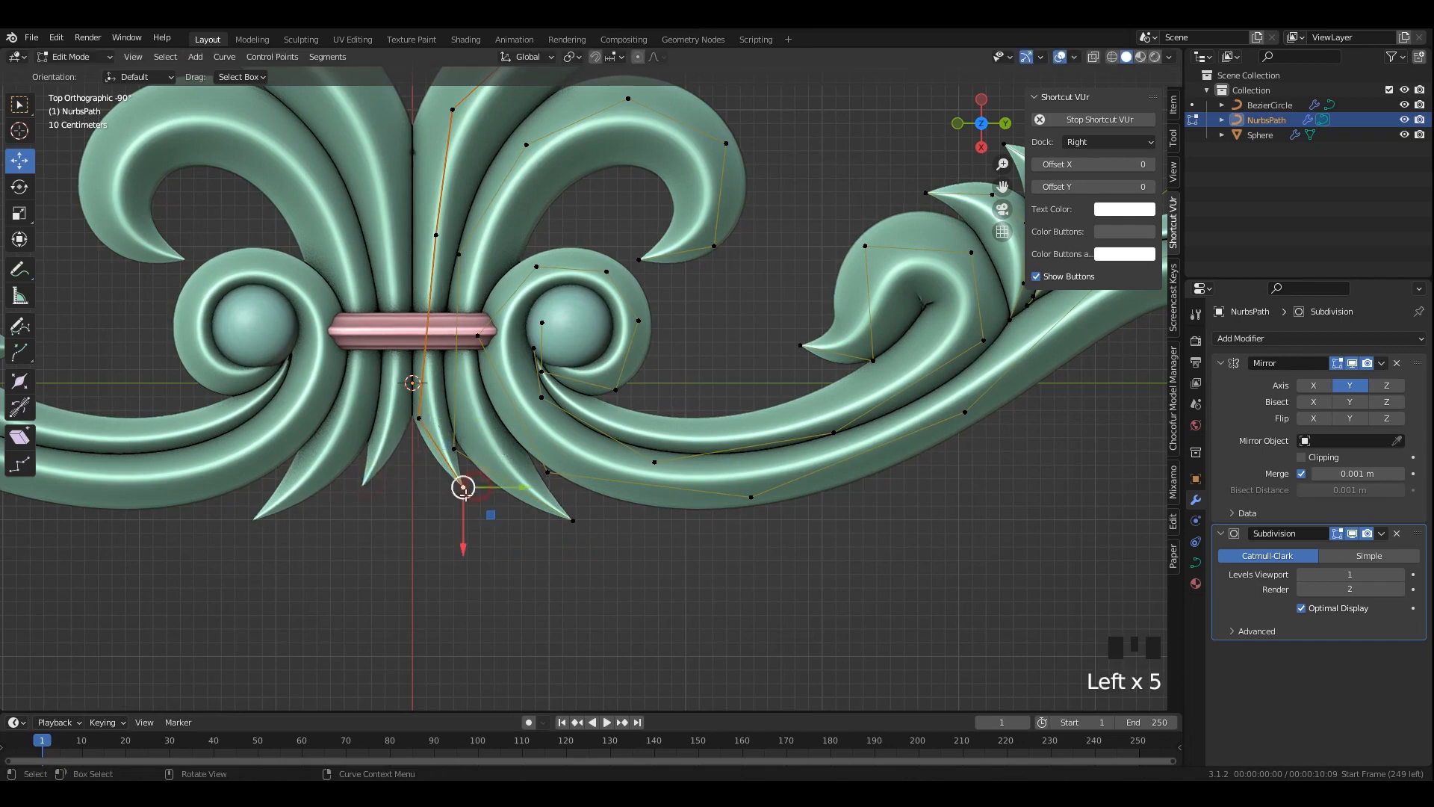
drag(420, 416, 414, 431)
scroll(521, 535, down, 2)
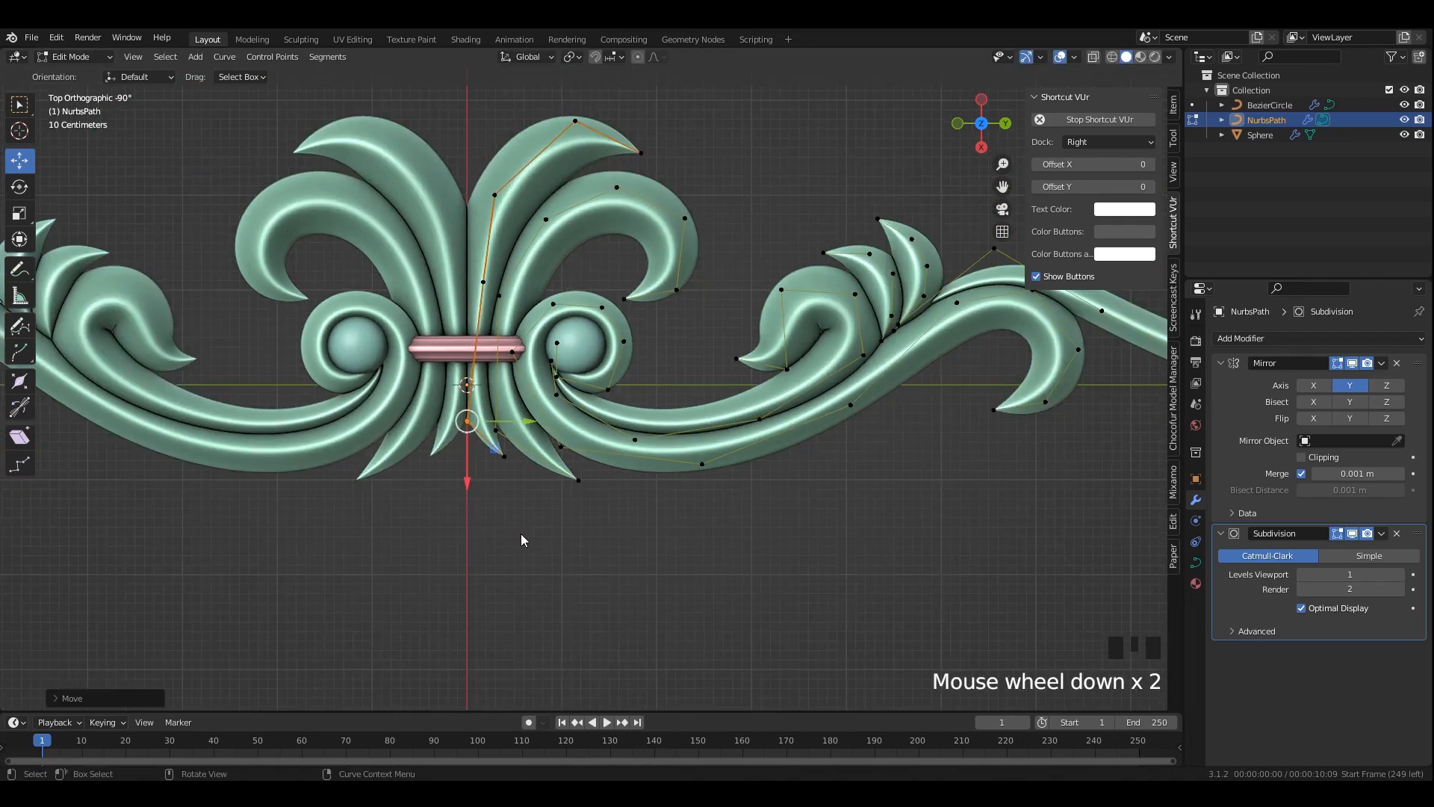
key(Tab)
click(523, 535)
Inspect the whole ornament at an angle and save the file.
shift+middle_drag(552, 484, 502, 551)
scroll(612, 522, down, 3)
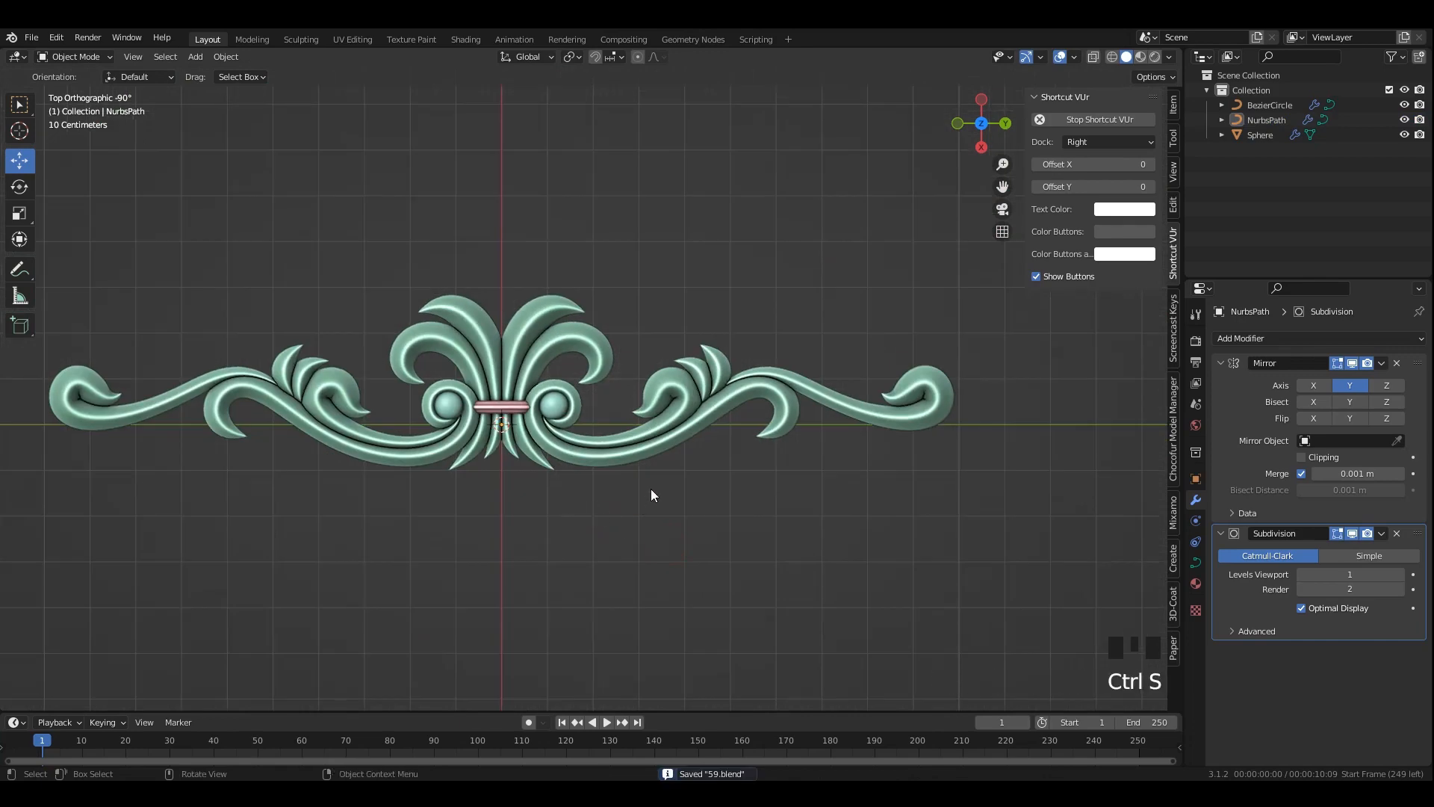
scroll(598, 492, up, 2)
shift+middle_drag(561, 487, 527, 370)
click(590, 218)
middle_drag(590, 218, 584, 282)
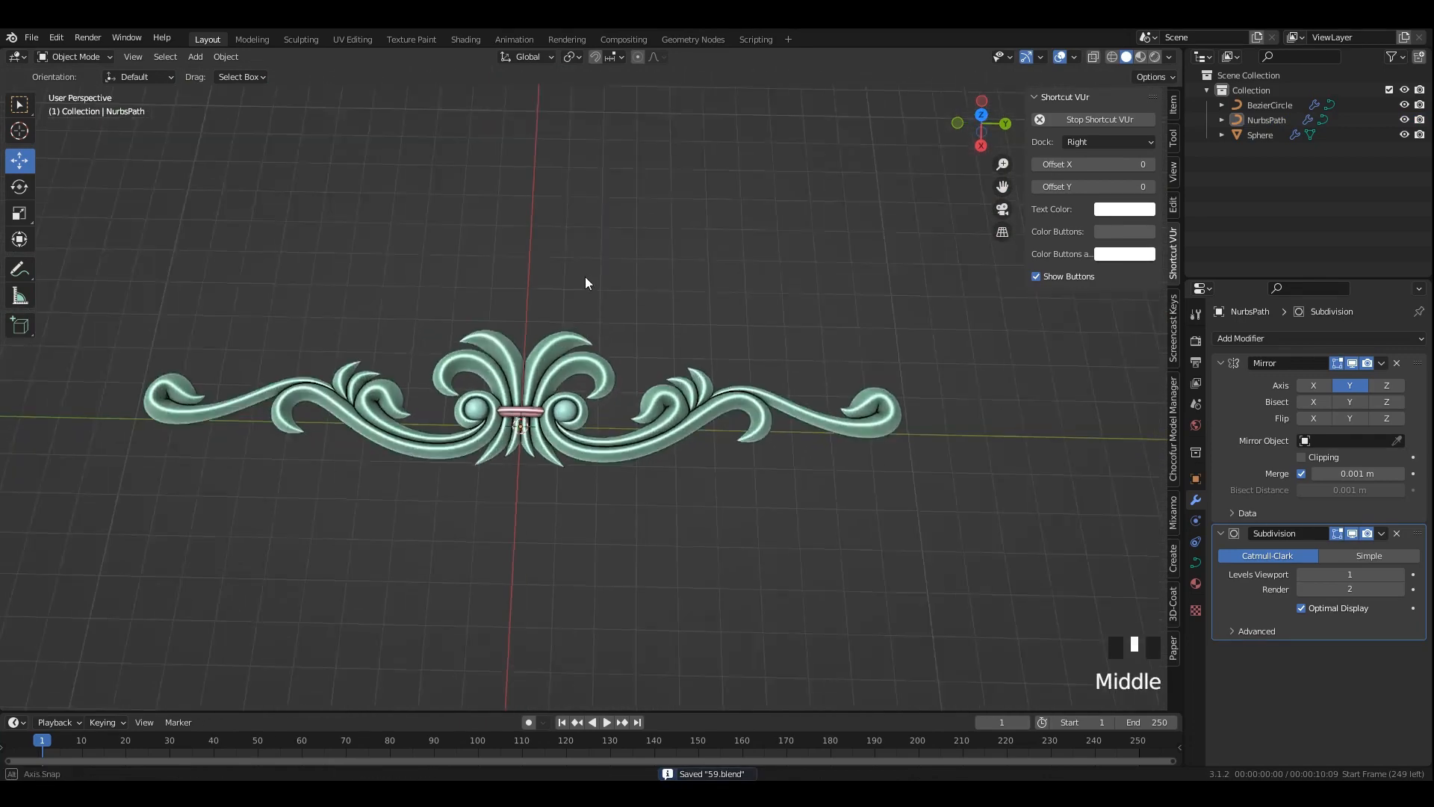
scroll(585, 282, up, 2)
alt+middle_drag(660, 366, 658, 284)
key(ctrl+s)
scroll(502, 267, down, 2)
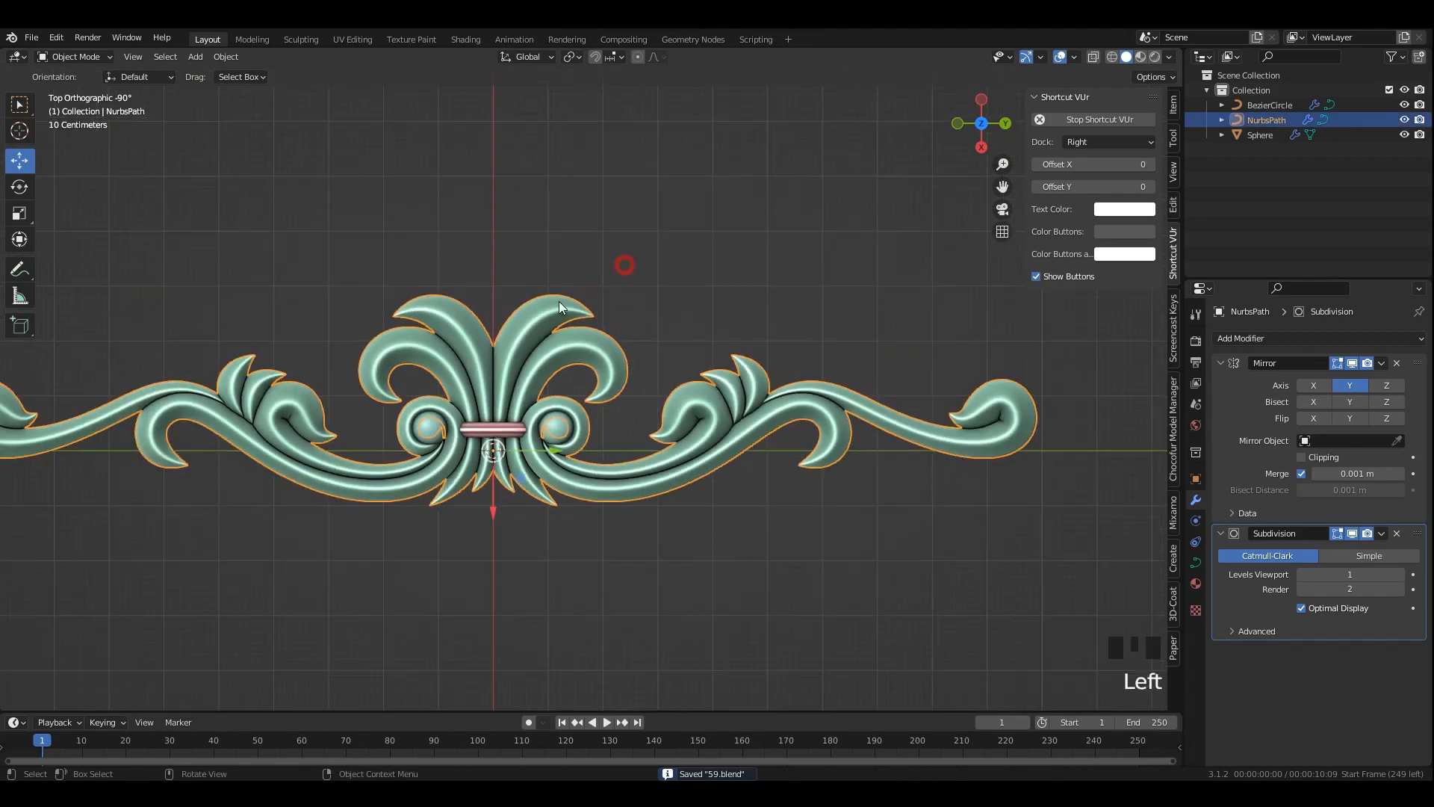
Duplicate the upper central leaf's spline and place the copy above the ornament.
key(Tab)
key(shift+d)
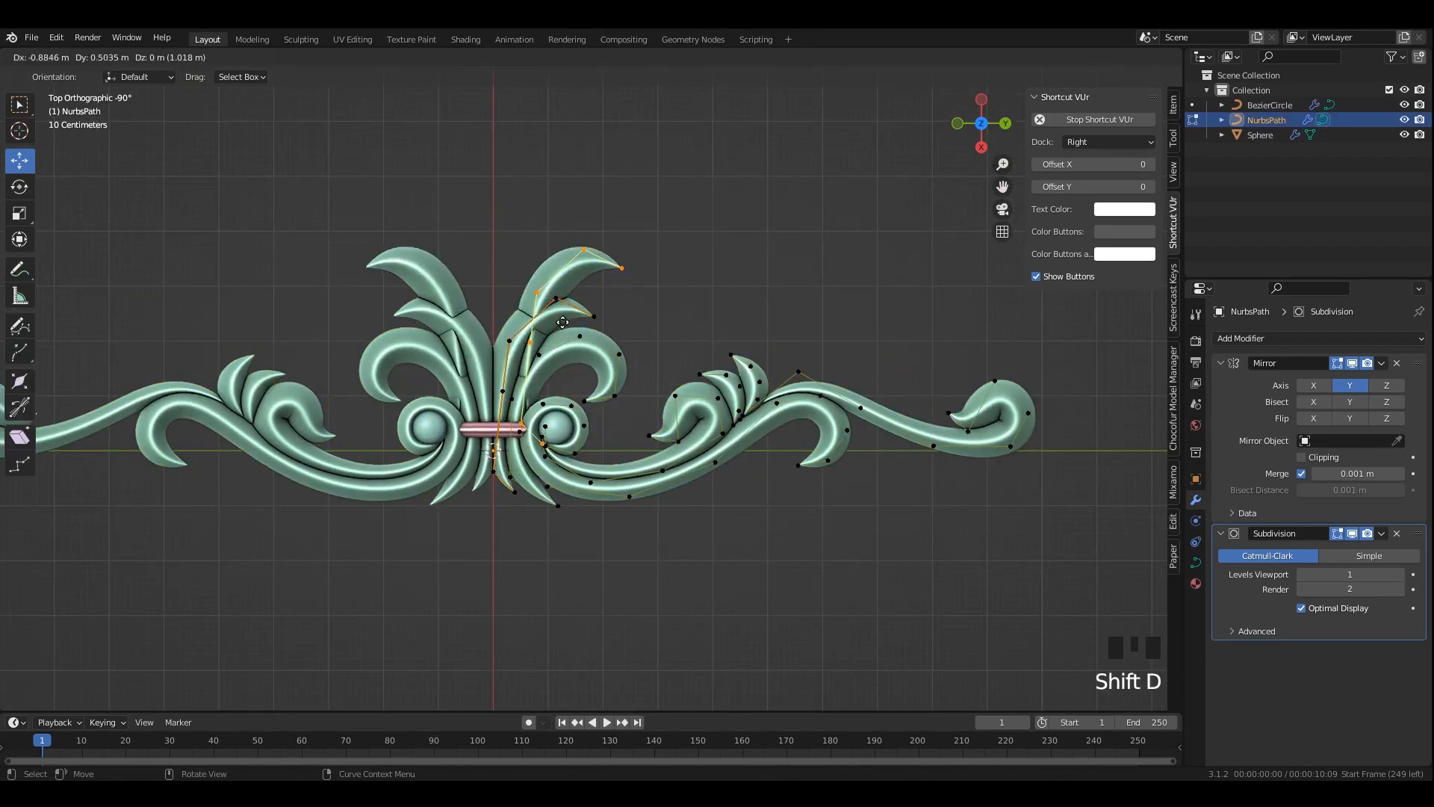
click(620, 218)
key(Tab)
key(Tab)
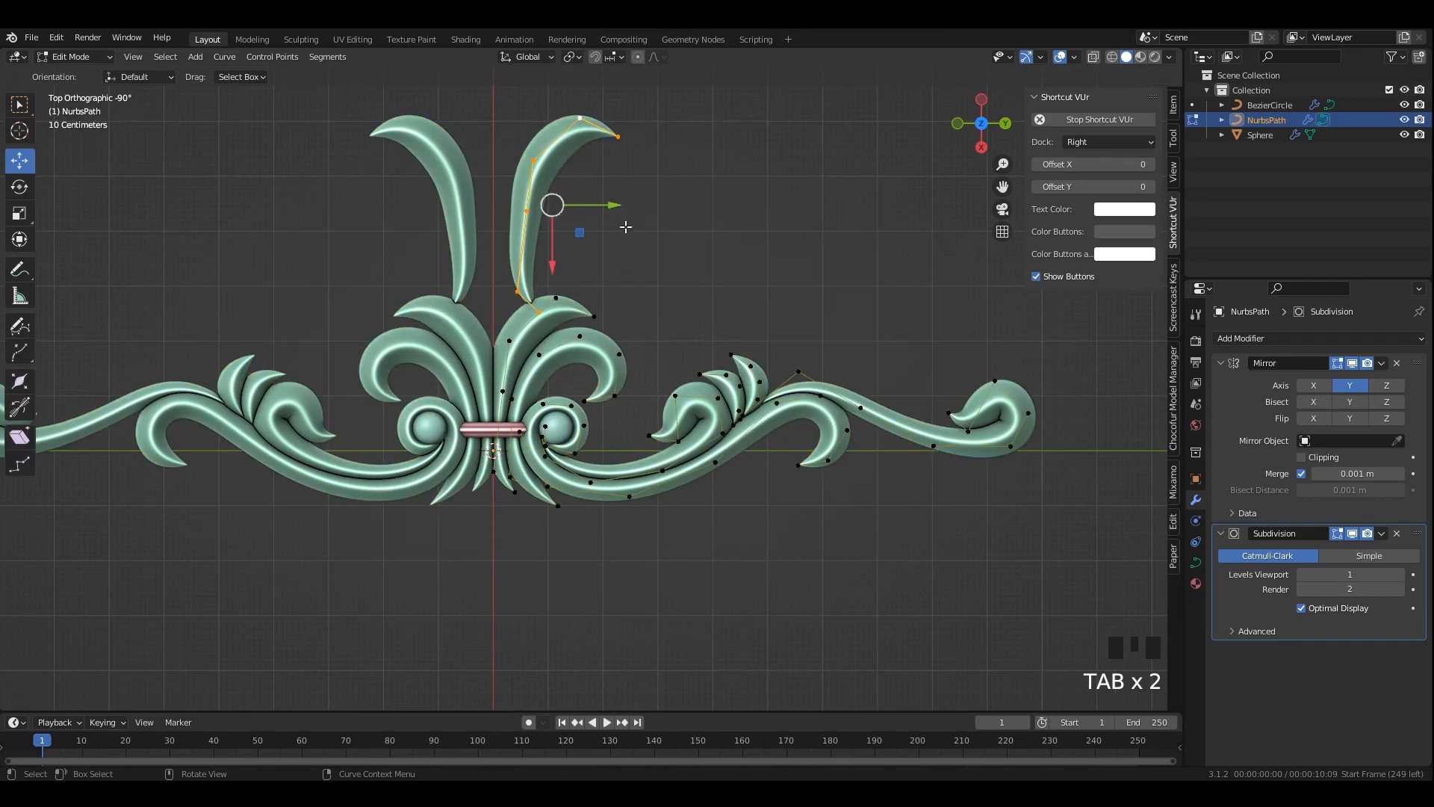
Separate the copied leaf into its own object and remove its Mirror modifier.
click(626, 227)
key(Tab)
click(695, 226)
click(557, 173)
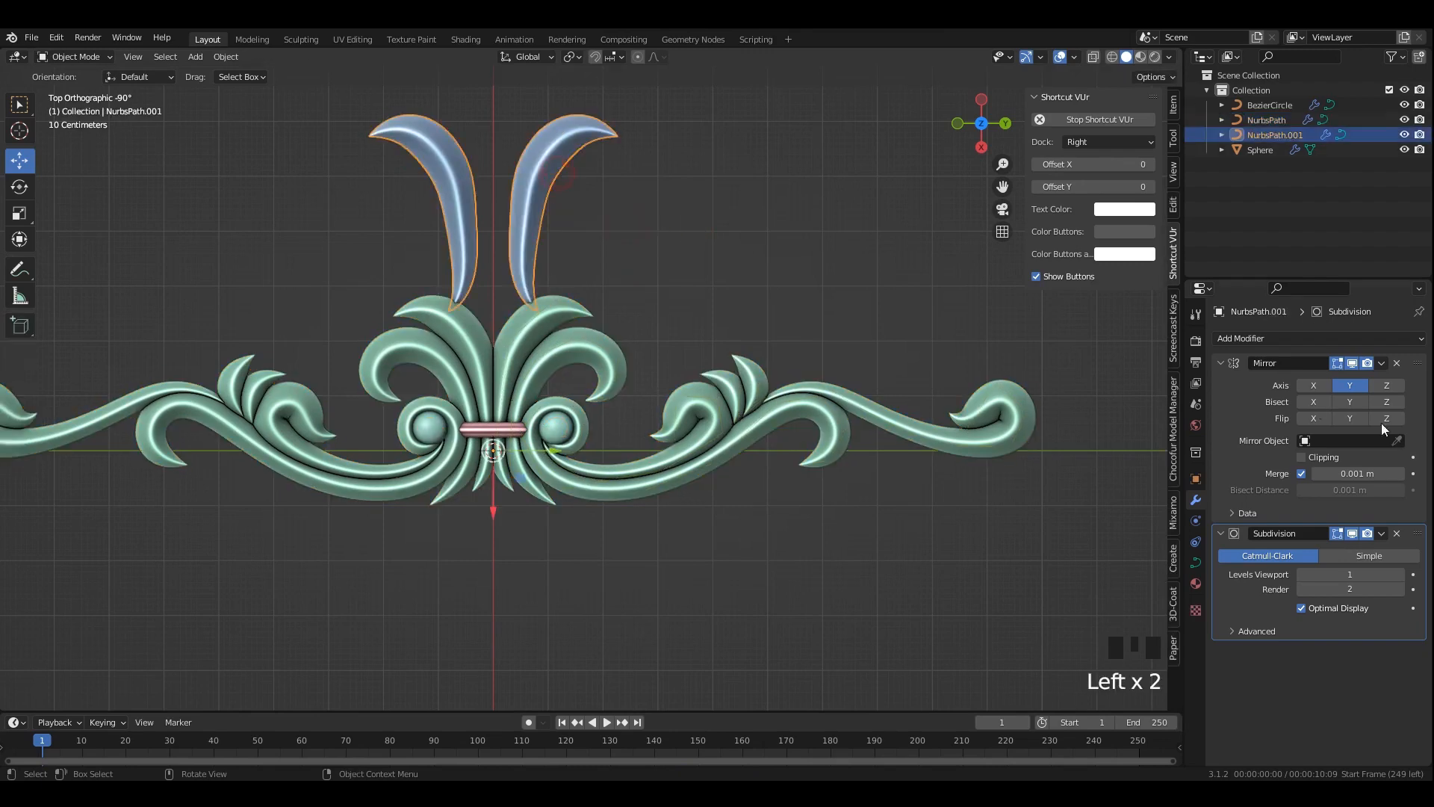
click(1397, 363)
key(Tab)
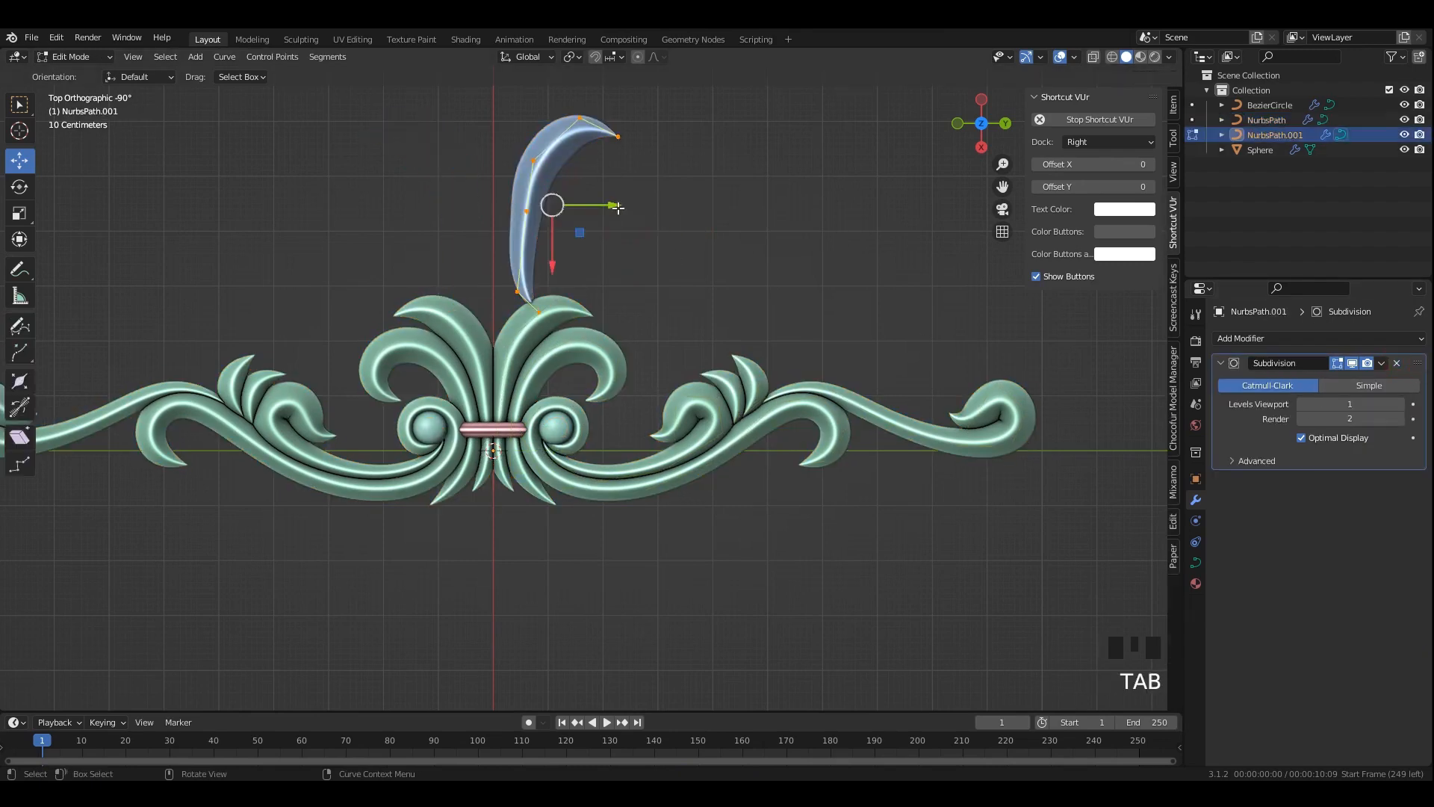
Duplicate the outermost small leaf of the side scroll's cluster and place the copy beside it on the stem.
shift+middle_drag(785, 389, 663, 442)
scroll(790, 458, up, 1)
key(Tab)
click(790, 457)
key(Tab)
scroll(517, 460, up, 3)
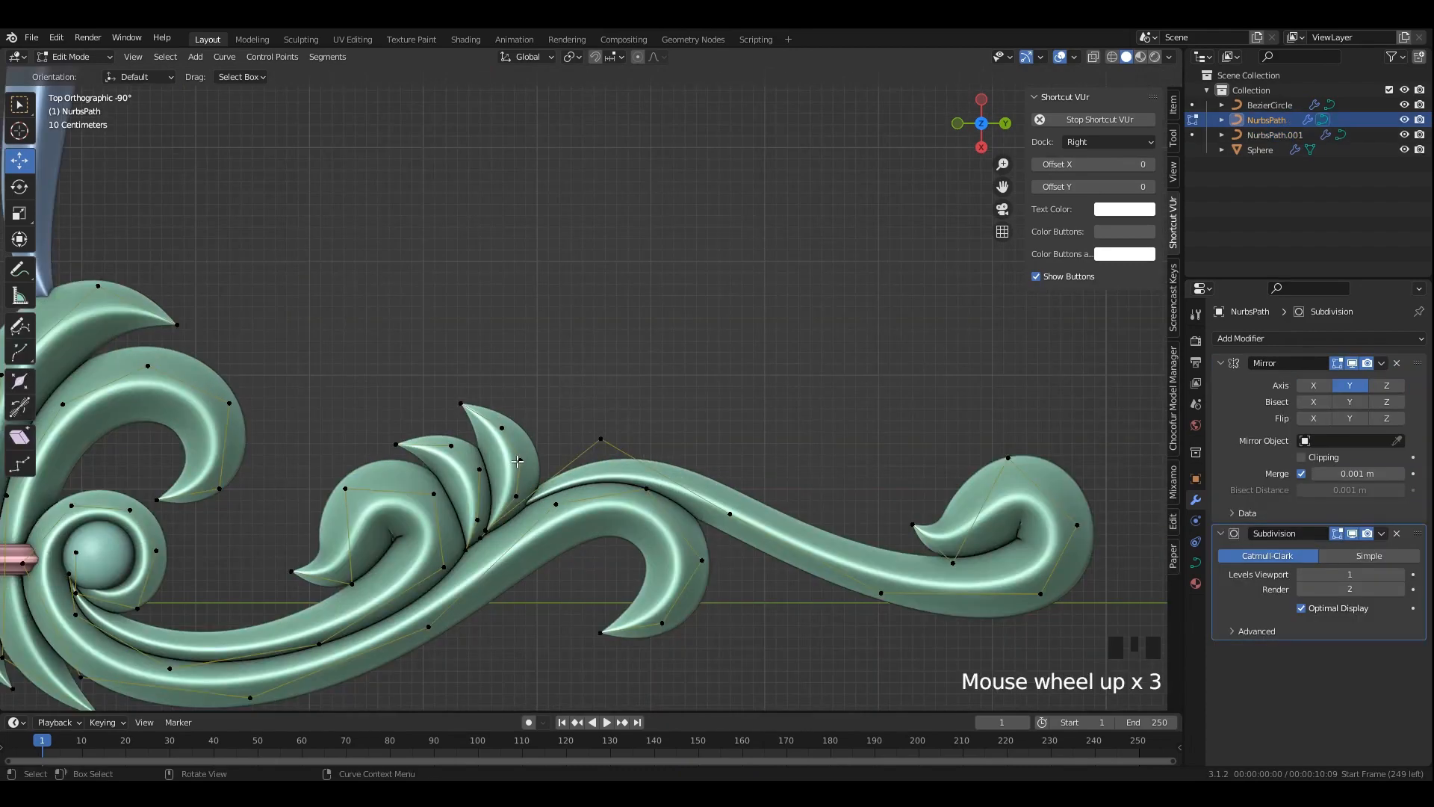
key(shift+d)
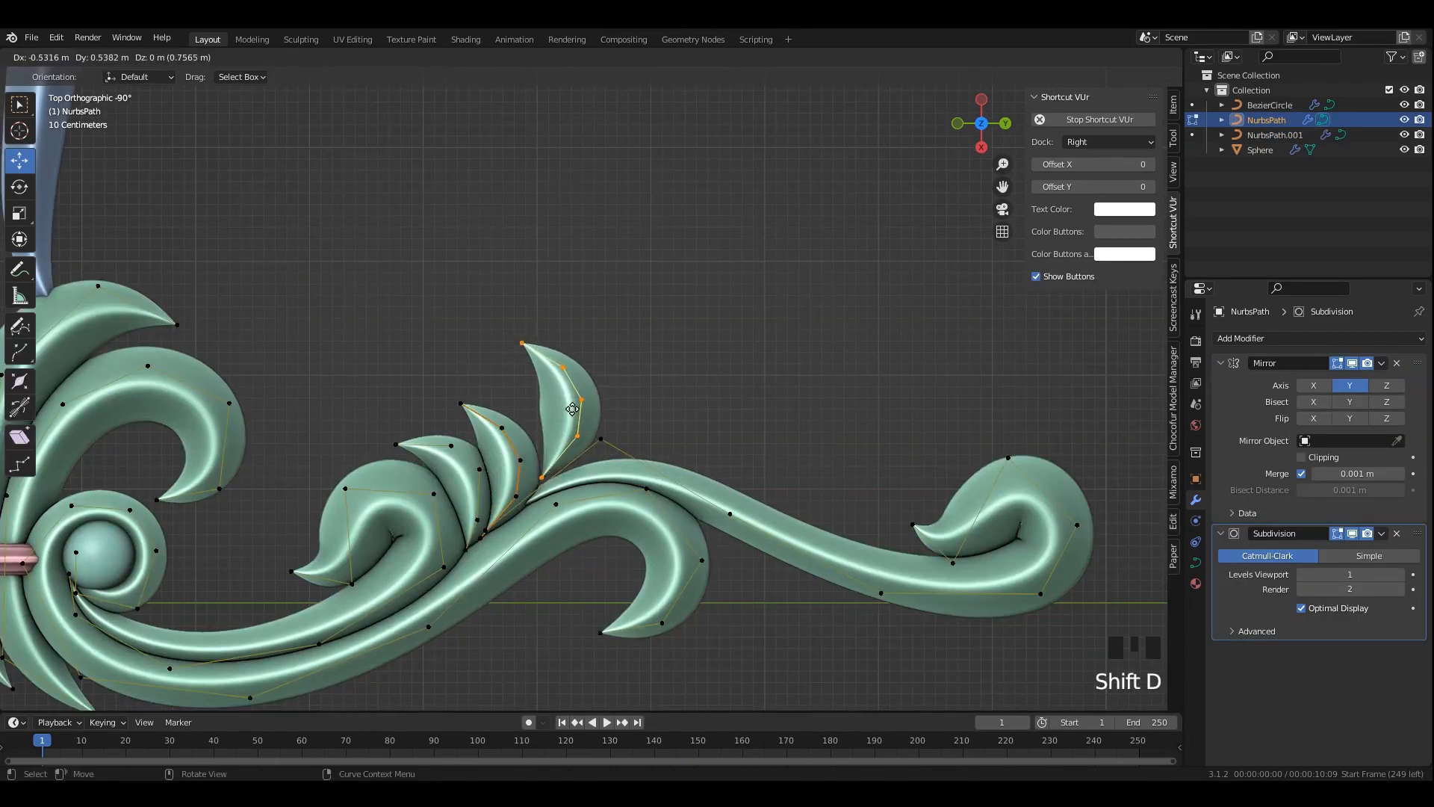
click(574, 417)
scroll(590, 407, up, 3)
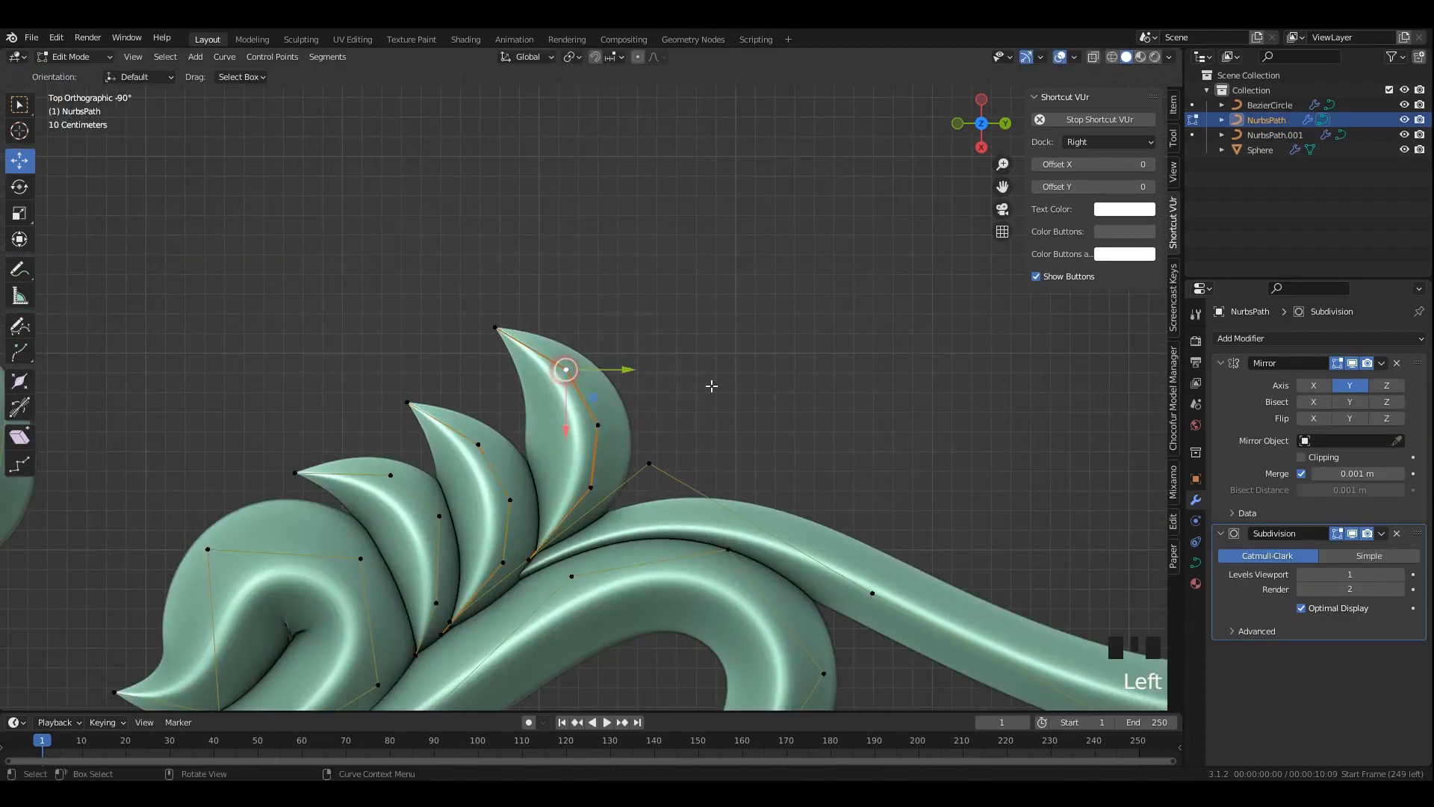
Delete the copied small leaf's two upper middle control points and move its tip outward over the stem.
key(x)
click(713, 388)
click(606, 426)
key(x)
click(637, 438)
drag(562, 291, 472, 361)
drag(500, 333, 635, 391)
Adjust the copied small leaf's thickness at its middle and tip control points and leave Edit Mode.
key(alt+s)
right_click(716, 435)
click(579, 470)
key(alt+s)
click(562, 452)
click(642, 403)
key(alt+s)
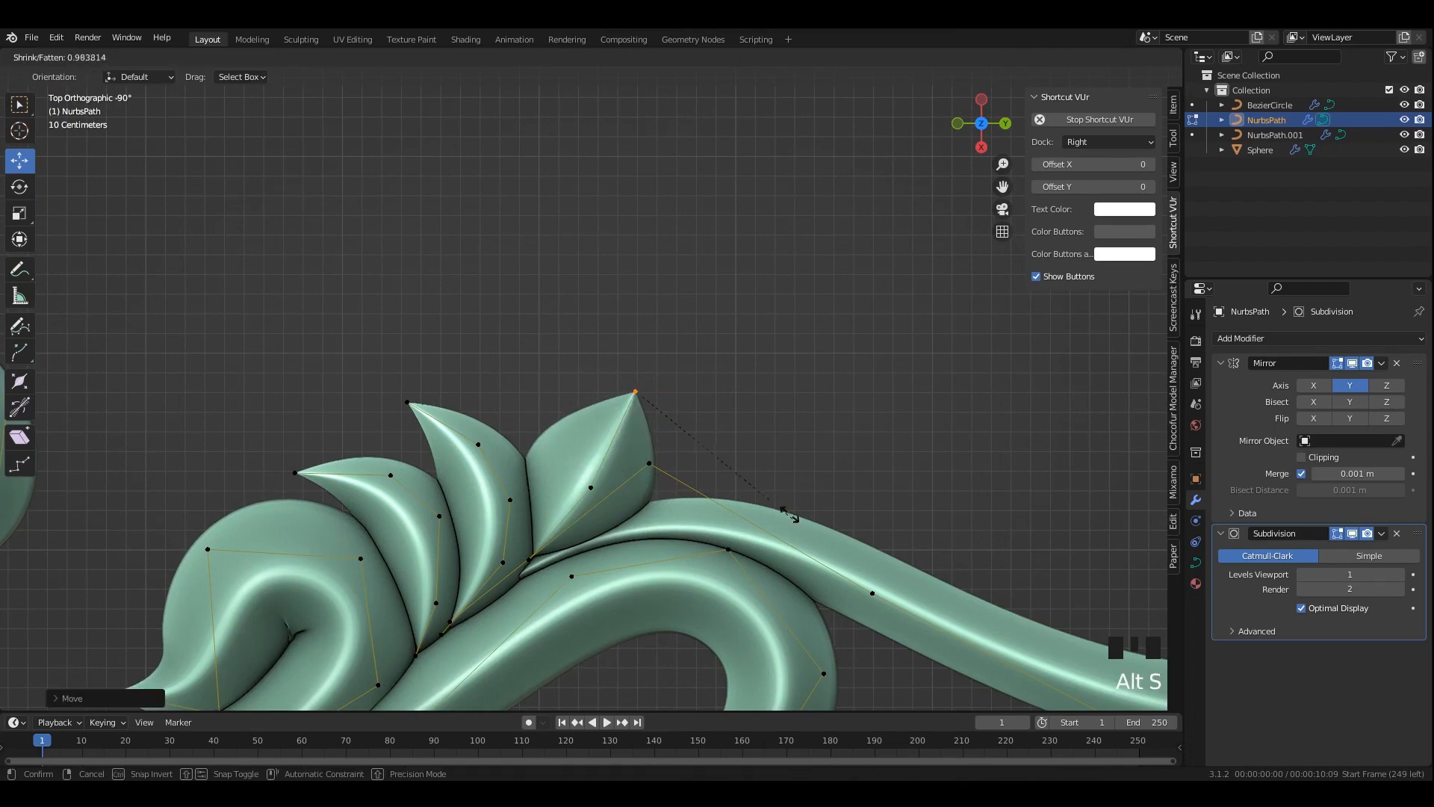
click(593, 481)
click(591, 487)
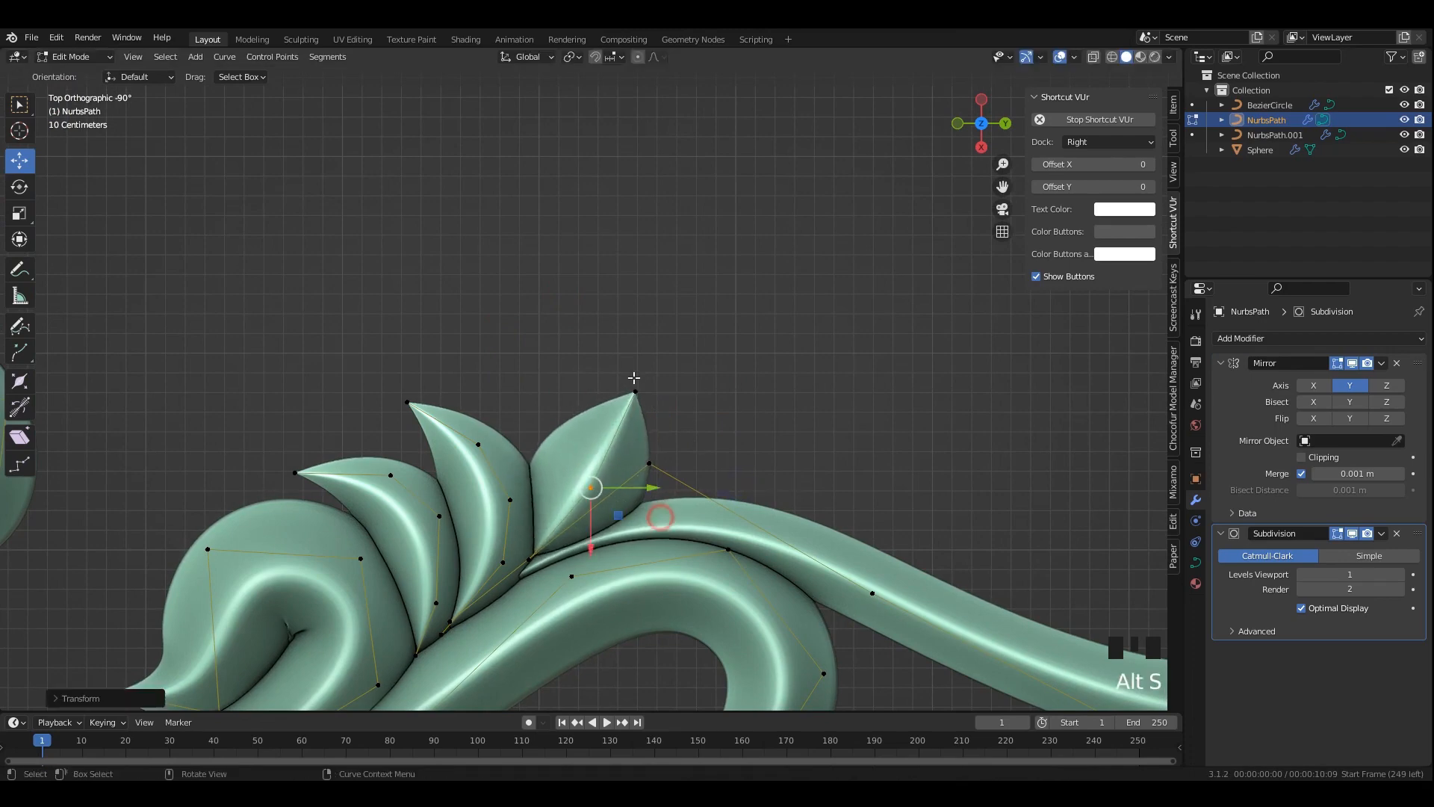
key(Tab)
Save the file and straighten the separated leaf above the ornament by scaling its control points to 0 along Y.
scroll(740, 401, down, 5)
shift+middle_drag(739, 401, 694, 432)
click(478, 299)
key(ctrl+s)
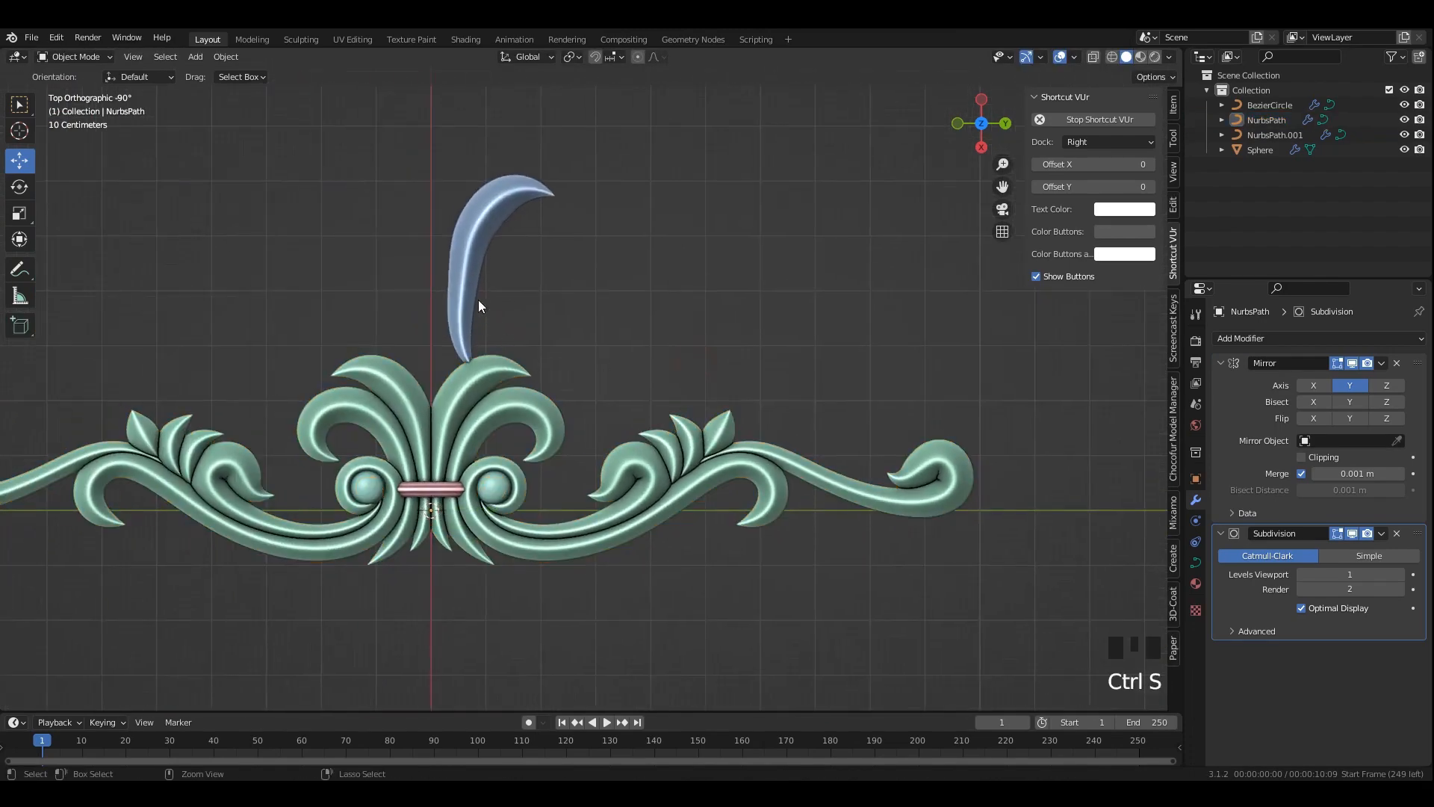
key(Tab)
scroll(465, 289, up, 2)
shift+middle_drag(466, 289, 744, 414)
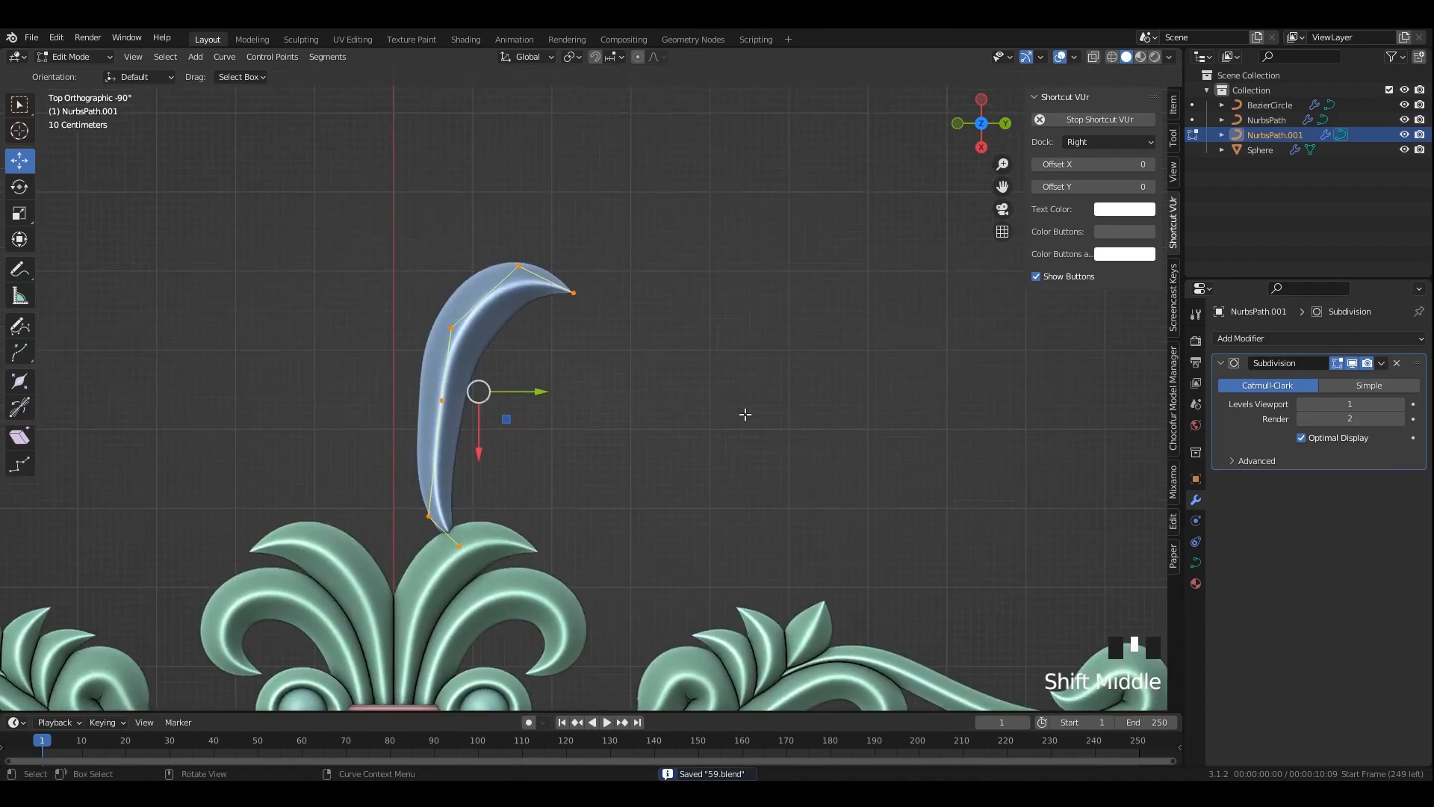
key(s)
key(x)
key(y)
key(0)
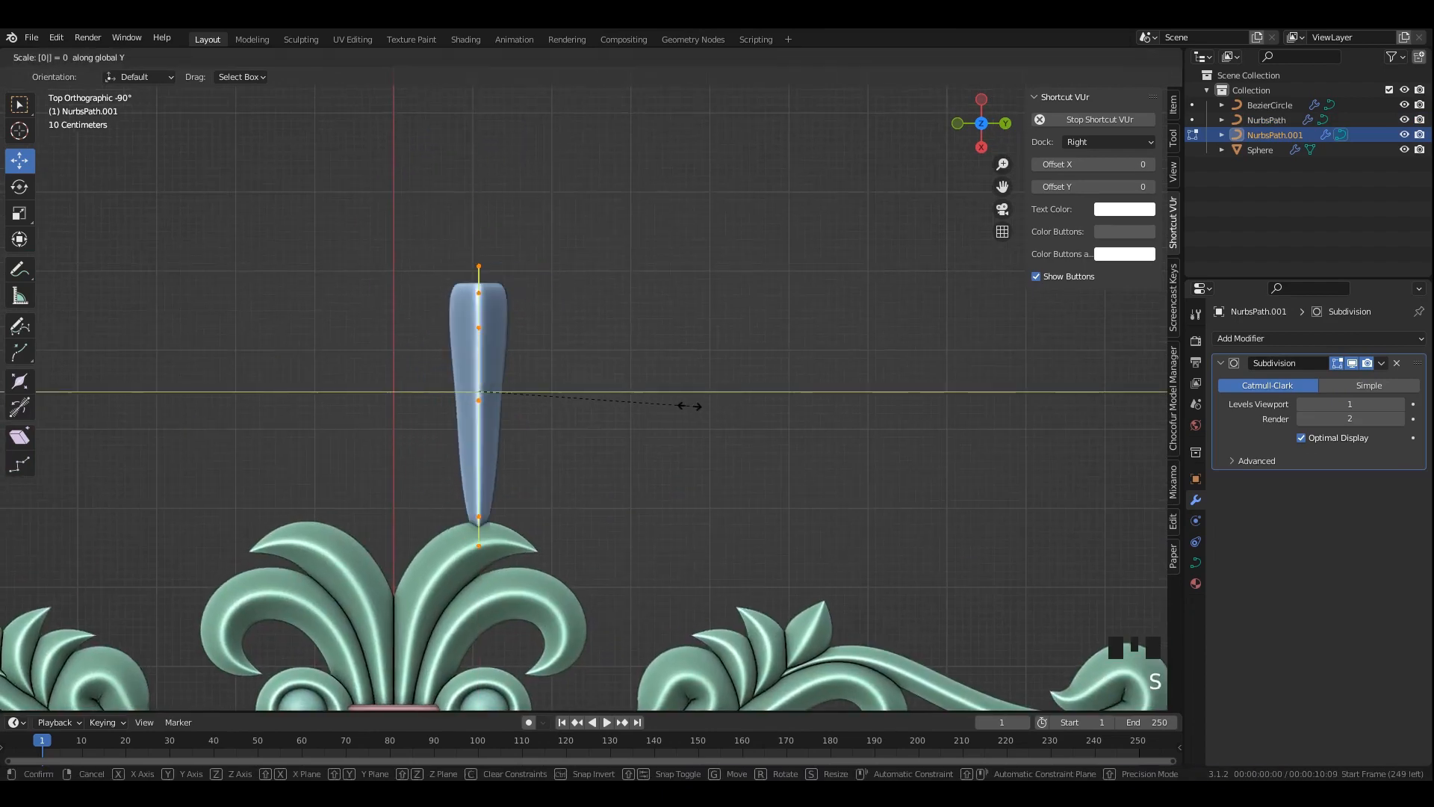
key(Return)
Delete the straightened leaf's control point that overshoots its tip, using X-ray to select it.
key(alt+z)
drag(470, 253, 493, 266)
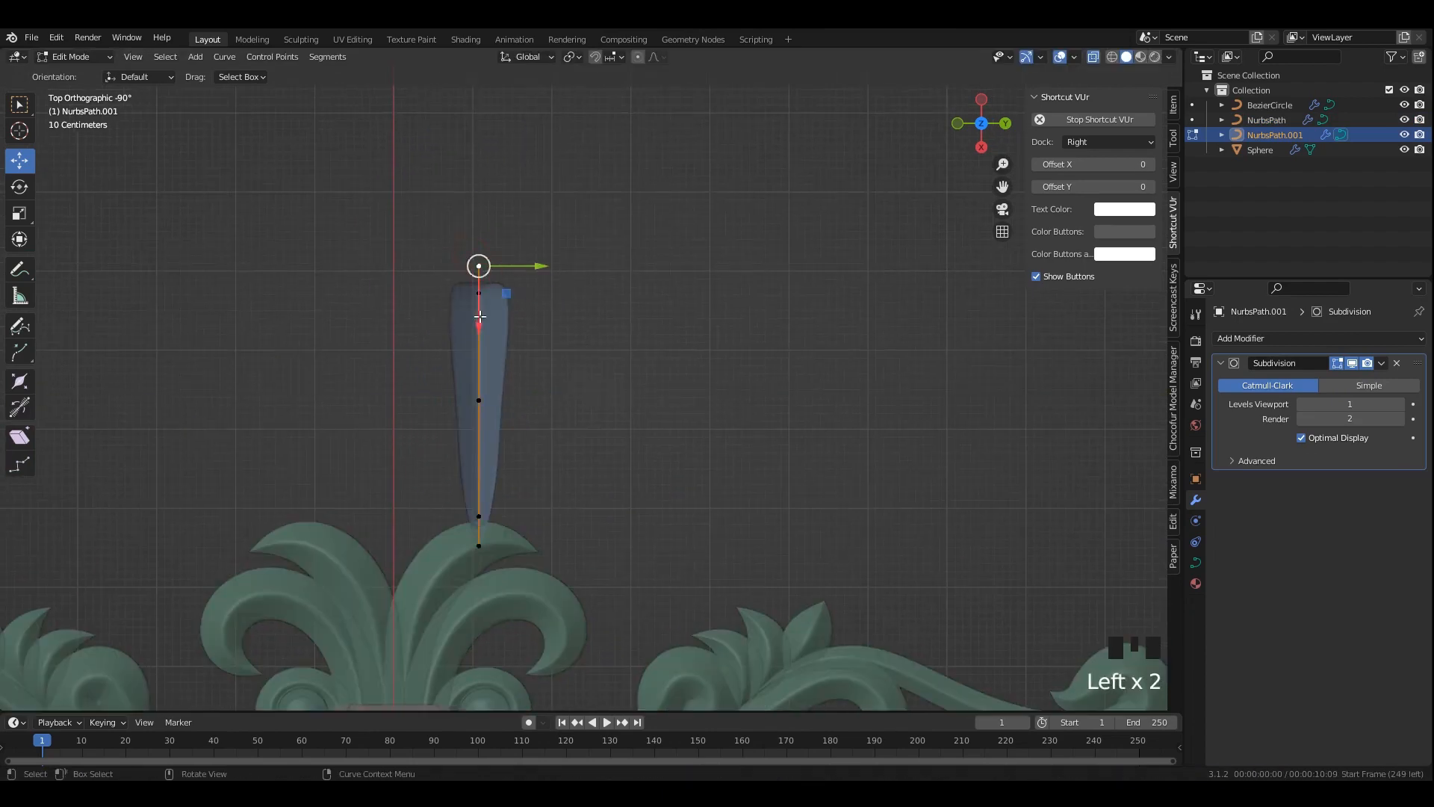
drag(480, 316, 571, 341)
click(610, 333)
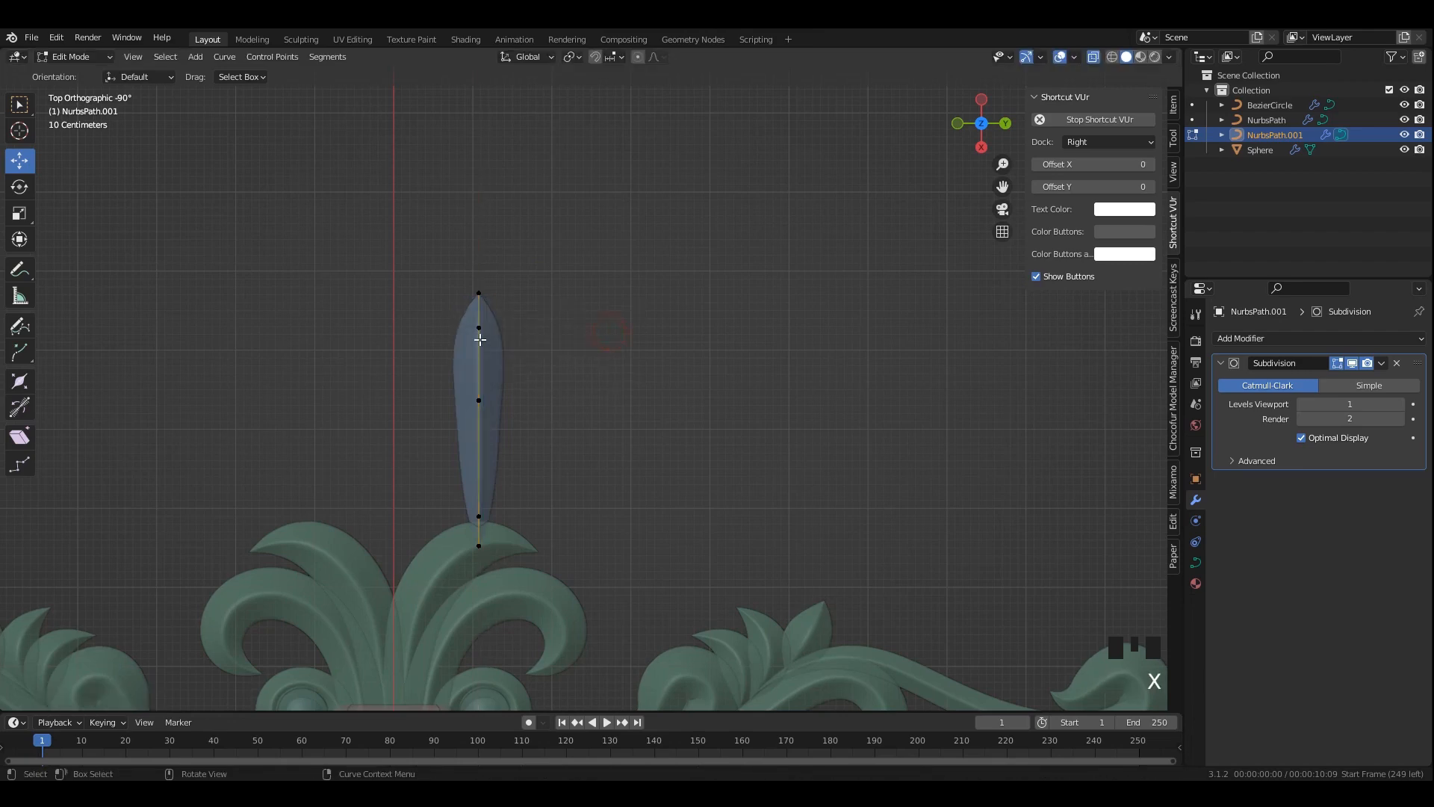
Select all of the straight leaf's control points and move it onto the center line between the two upper leaves.
drag(410, 251, 644, 612)
key(alt+z)
drag(539, 416, 394, 484)
key(alt+z)
key(alt+z)
key(Tab)
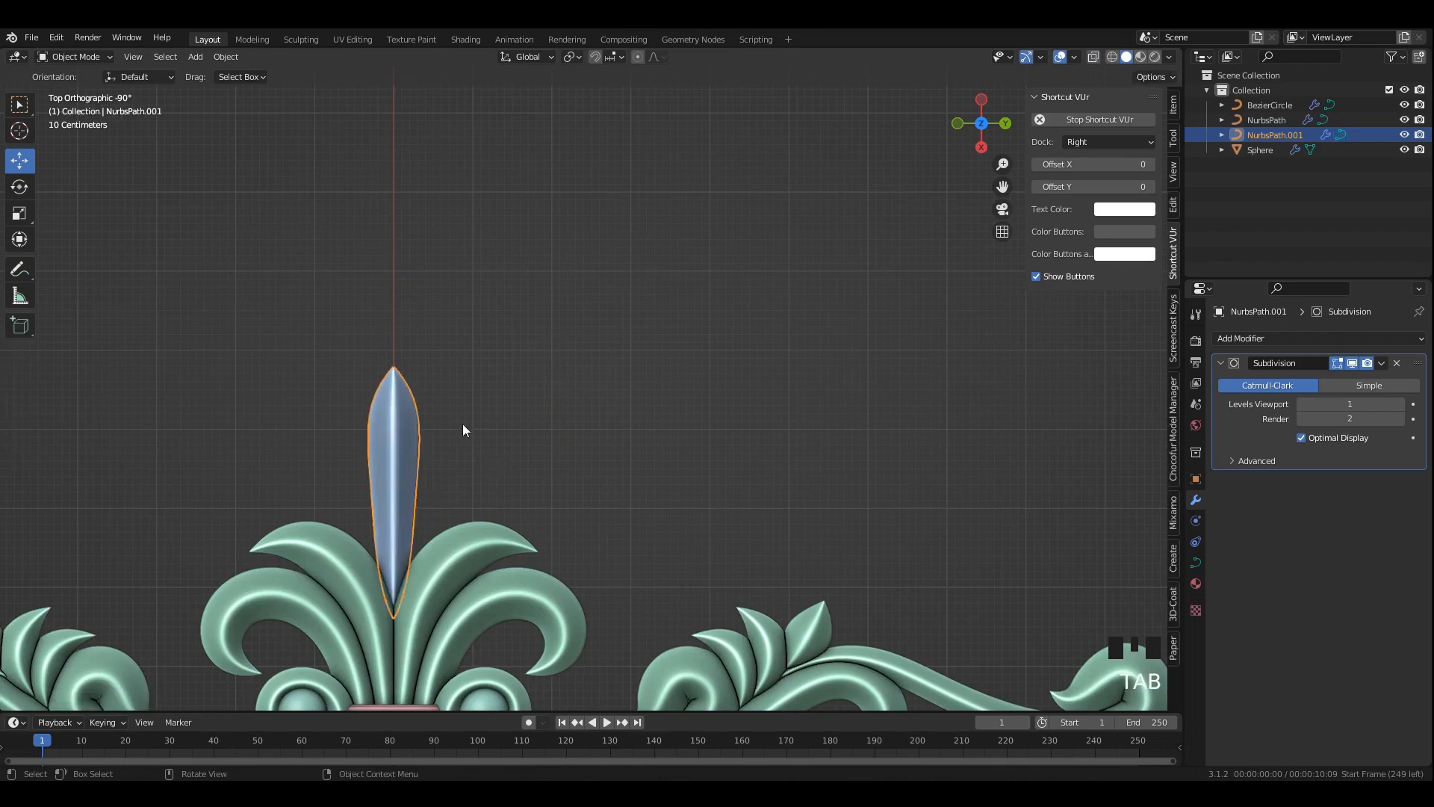
Move the central leaf's middle control point downward and fatten the leaf there.
key(Tab)
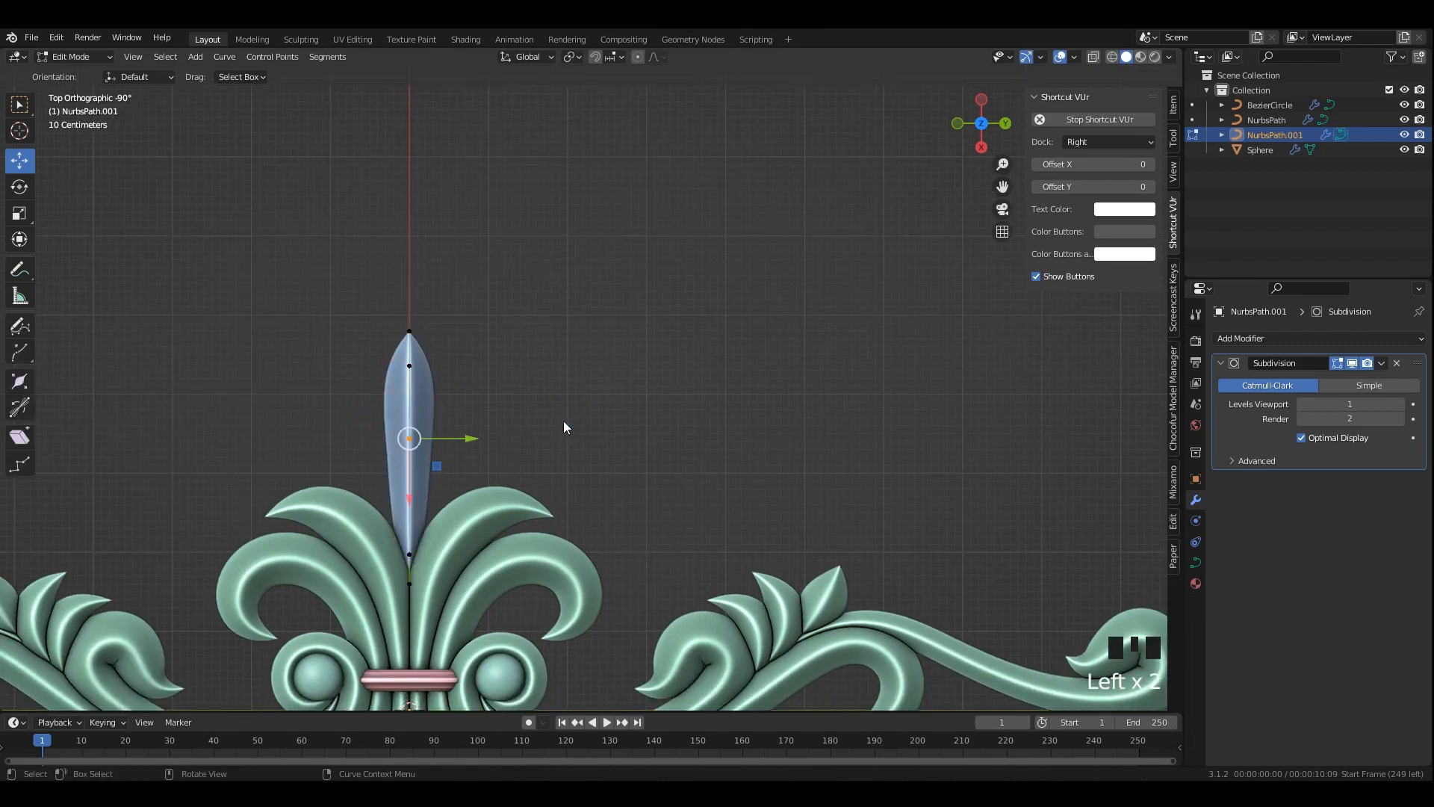
drag(406, 412, 407, 511)
key(alt+s)
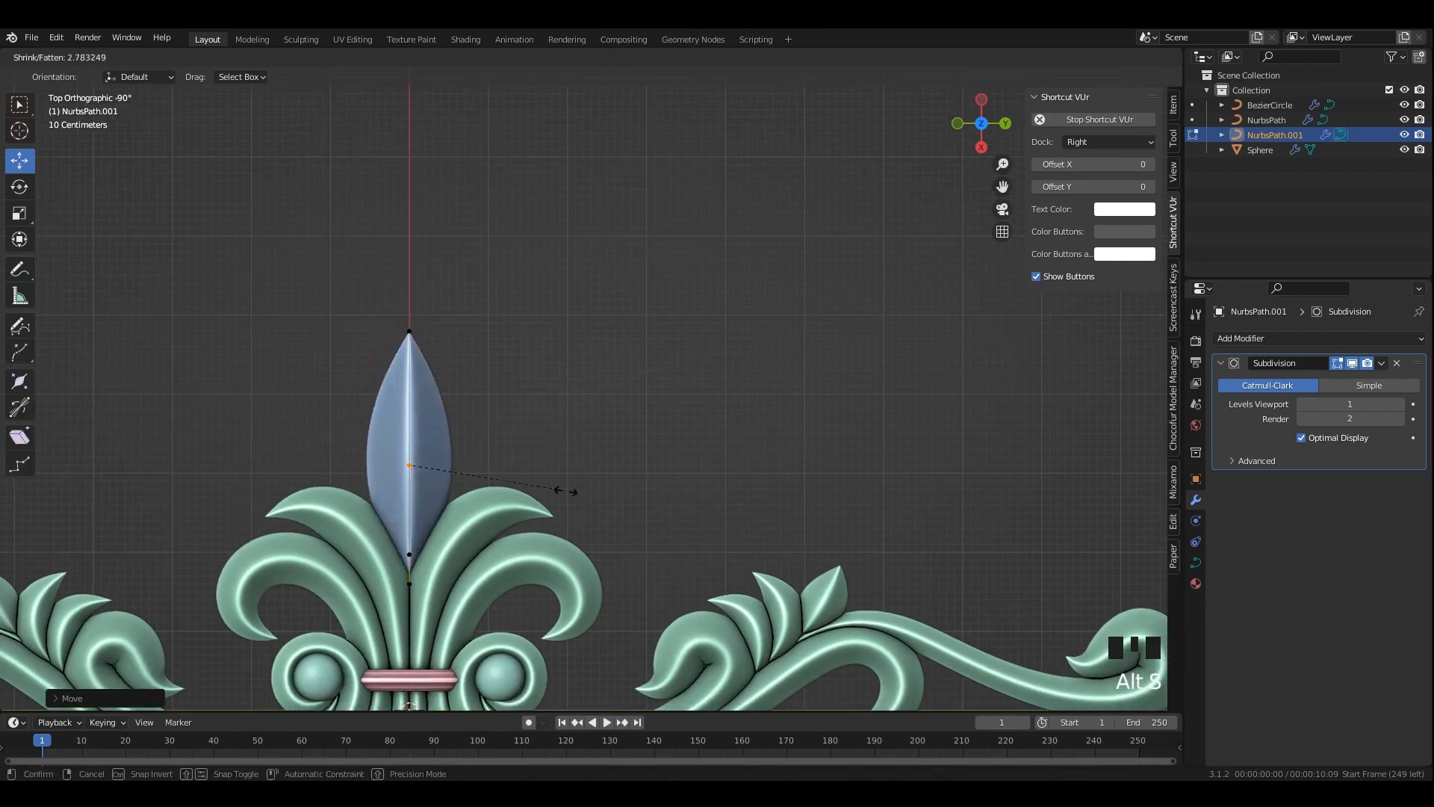
click(620, 499)
shift+middle_drag(474, 429, 480, 428)
Adjust the central leaf's thickness at its tip, widen it further at the middle control point, and leave Edit Mode.
drag(362, 288, 566, 410)
key(alt+s)
click(553, 399)
drag(343, 426, 490, 508)
key(alt+s)
click(526, 474)
scroll(525, 472, down, 2)
key(Tab)
scroll(588, 387, down, 3)
scroll(587, 385, up, 5)
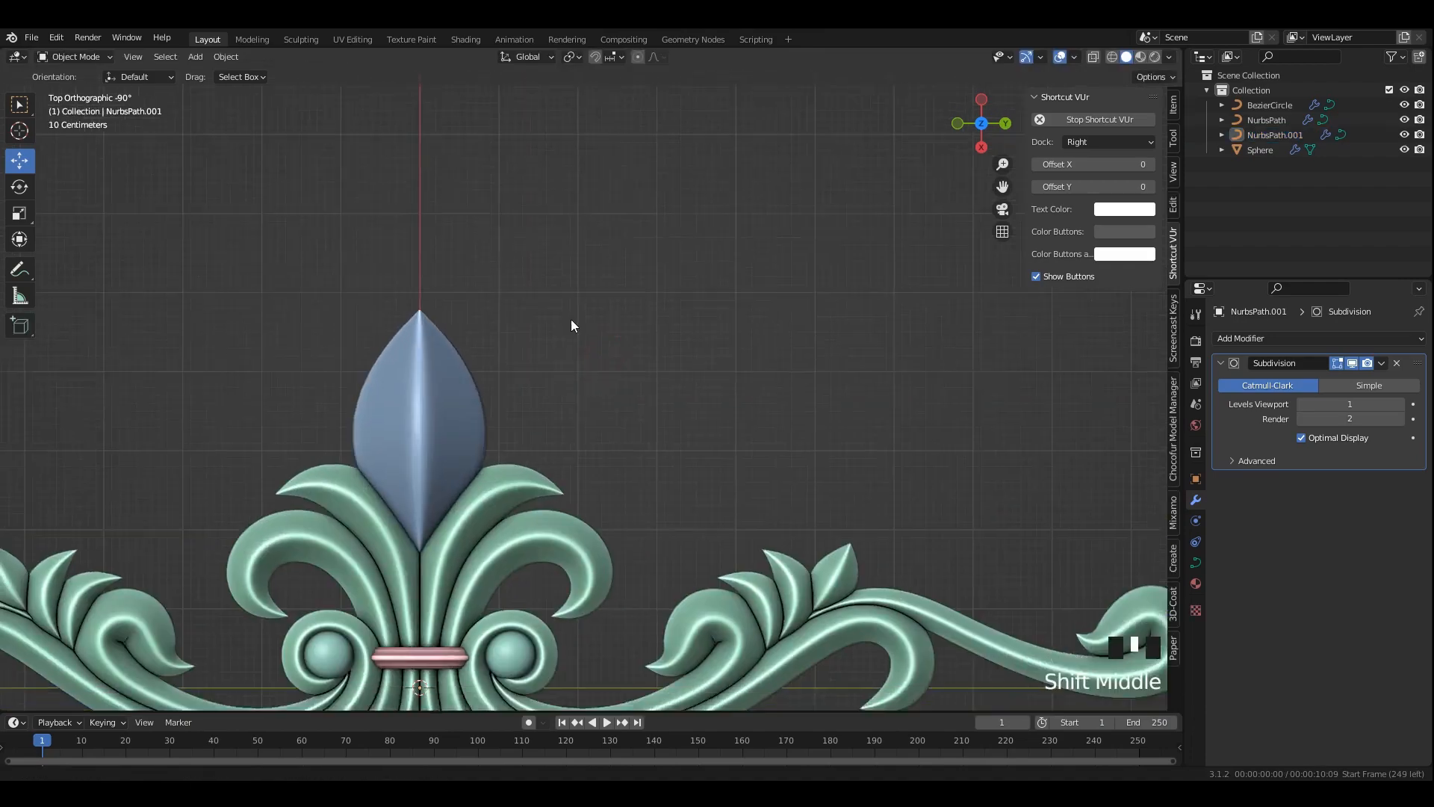
Adjust the central leaf's thickness at its lower control point, where it sits between the upper green leaves.
shift+middle_drag(571, 320, 609, 252)
key(Tab)
scroll(482, 425, up, 2)
key(alt+z)
drag(376, 480, 433, 513)
key(alt+s)
click(478, 490)
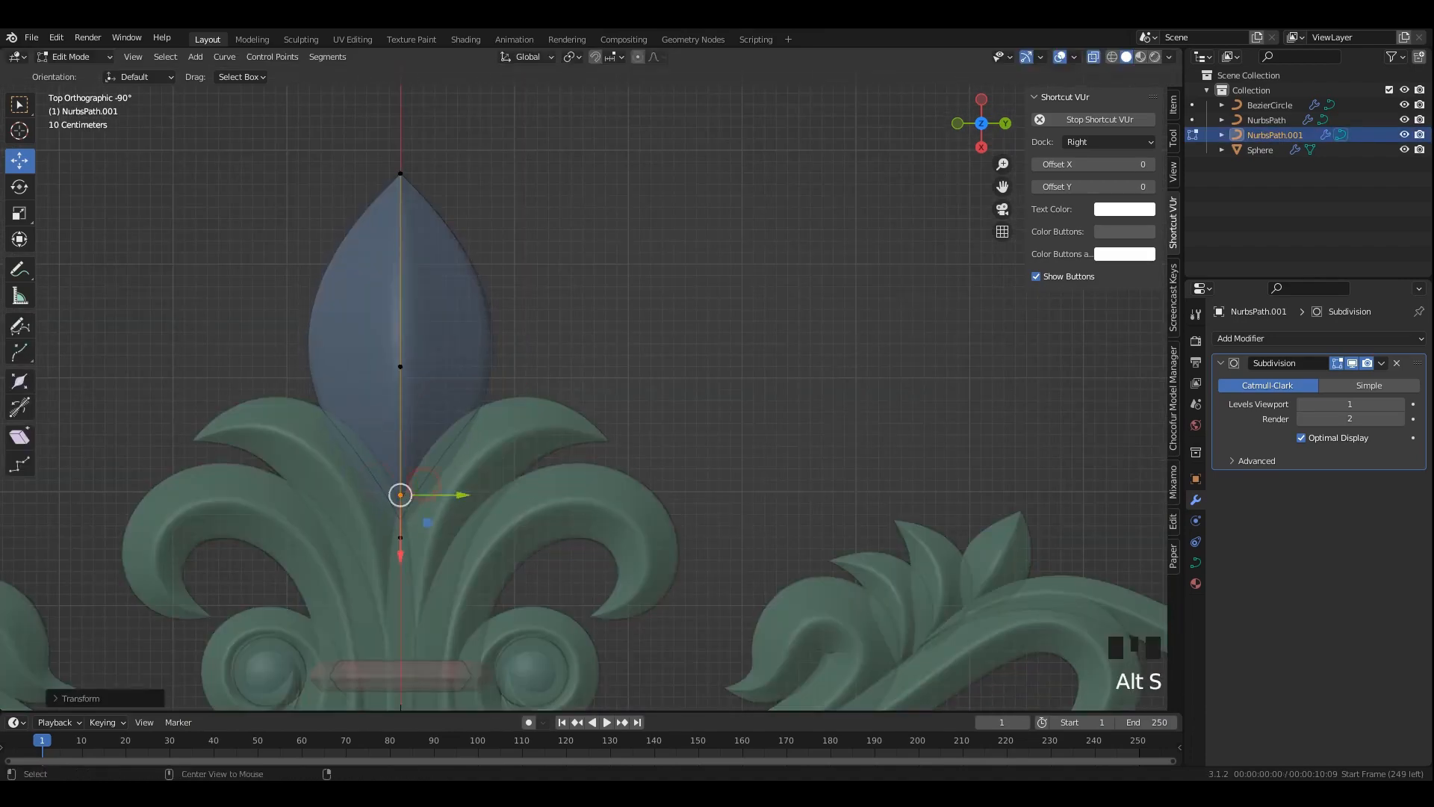
Refine the central leaf's thickness at its lower control point and leave Edit Mode.
key(alt+s)
click(516, 493)
key(alt+z)
key(Tab)
click(595, 325)
Scale the central leaf along the Z axis to adjust its depth.
middle_drag(457, 381, 458, 463)
alt+middle_drag(458, 463, 523, 463)
alt+middle_drag(523, 463, 544, 372)
scroll(443, 373, down, 2)
scroll(447, 353, up, 2)
key(s)
key(z)
click(499, 437)
click(434, 309)
Move the central leaf's tip and middle control points downward to shorten the leaf, and leave Edit Mode.
key(Tab)
key(alt+z)
click(398, 362)
key(alt+z)
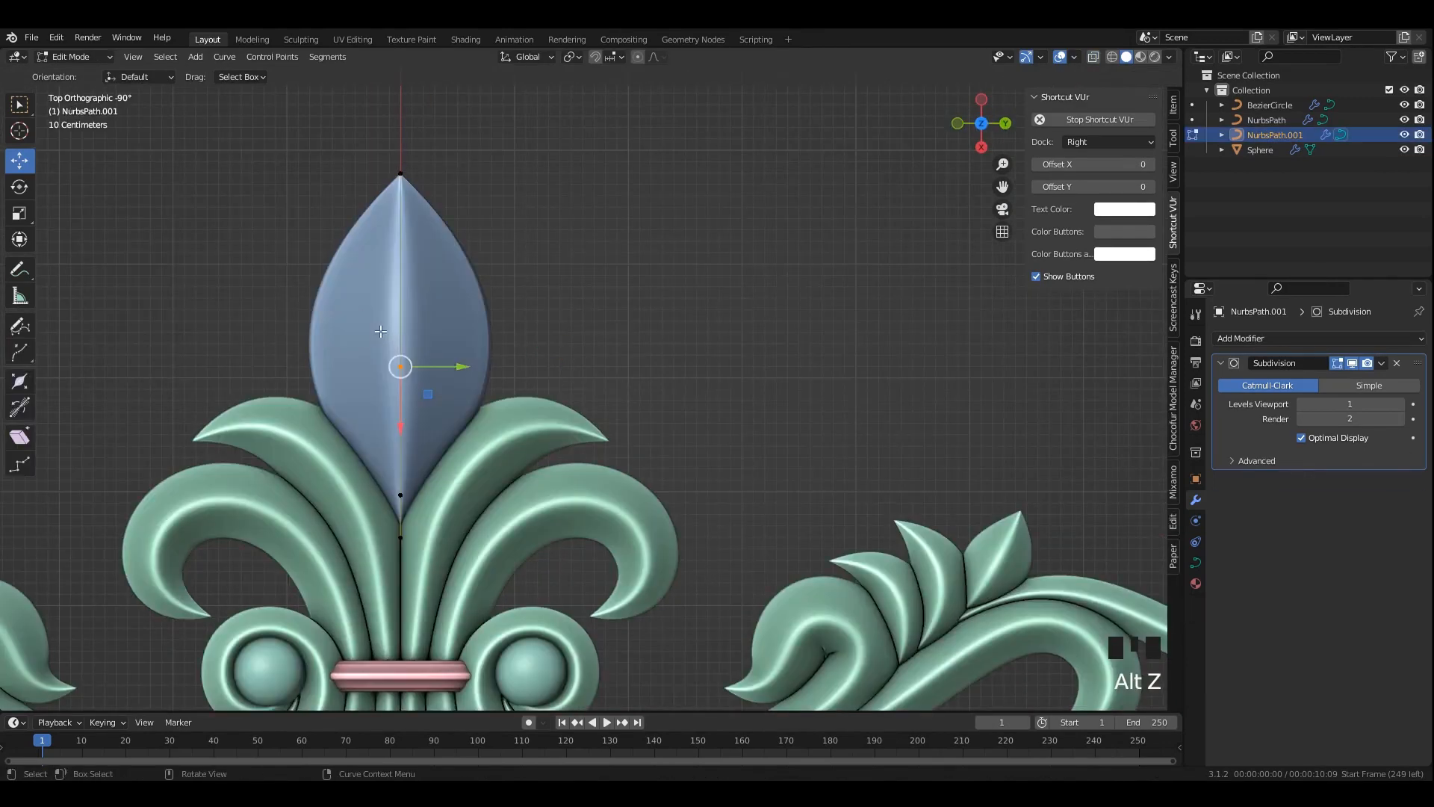
drag(397, 401, 396, 475)
click(402, 174)
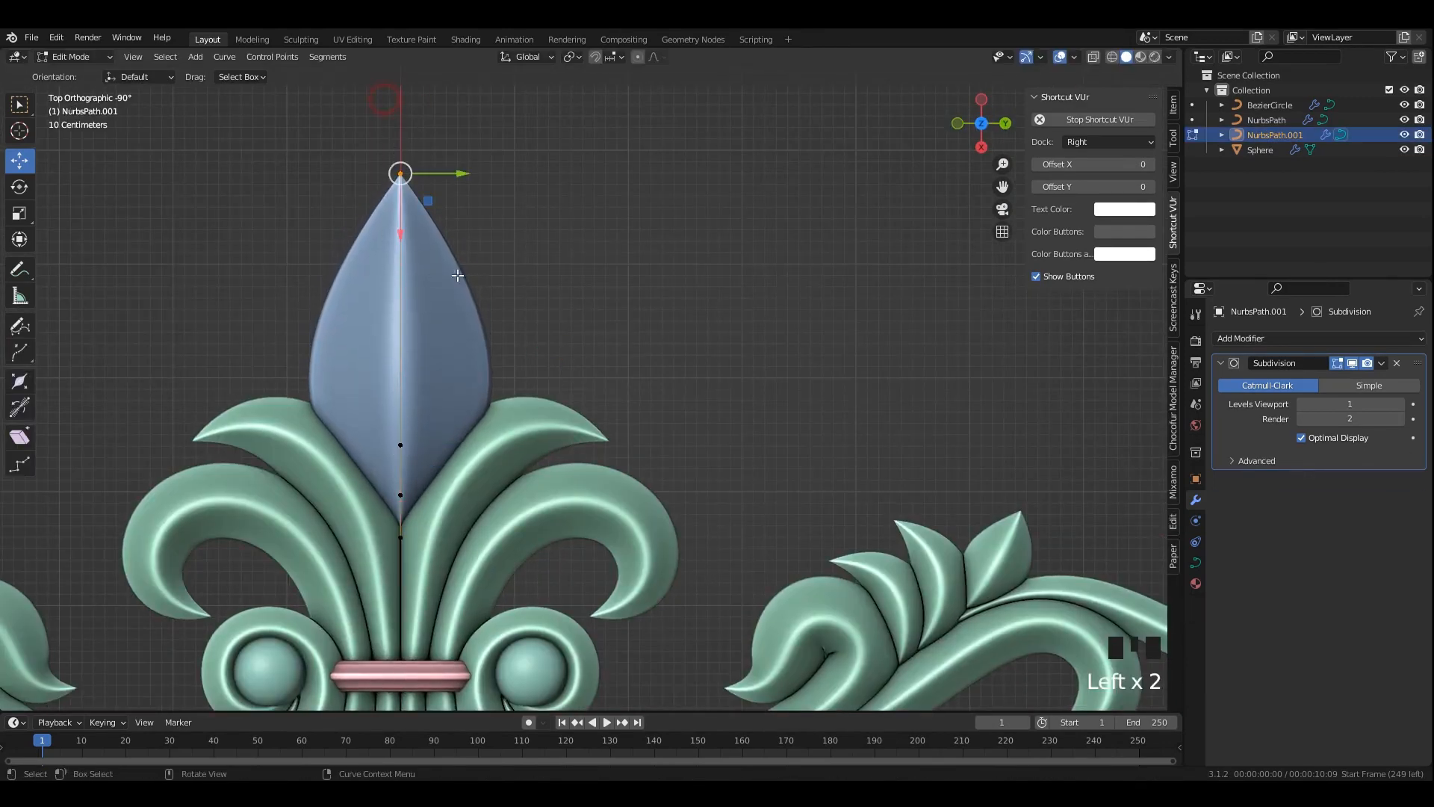
drag(402, 227, 410, 256)
drag(356, 389, 429, 465)
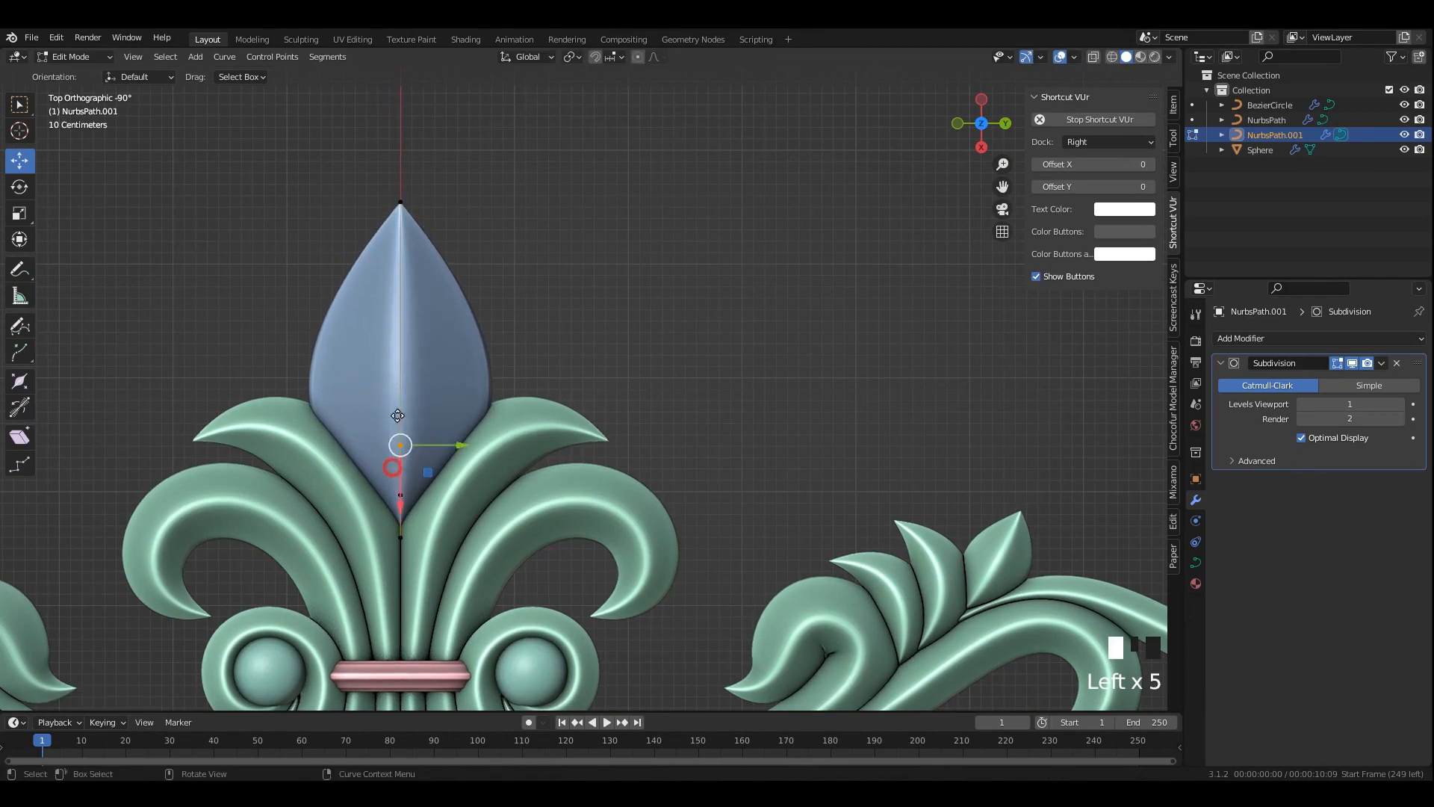
drag(398, 415, 397, 445)
key(alt+z)
key(alt+z)
key(Tab)
click(616, 350)
Try applying the transforms of all ornament objects, and undo the change.
scroll(607, 350, down, 3)
scroll(609, 299, down, 1)
shift+middle_drag(624, 306, 599, 272)
drag(738, 299, 148, 638)
key(ctrl+a)
click(620, 407)
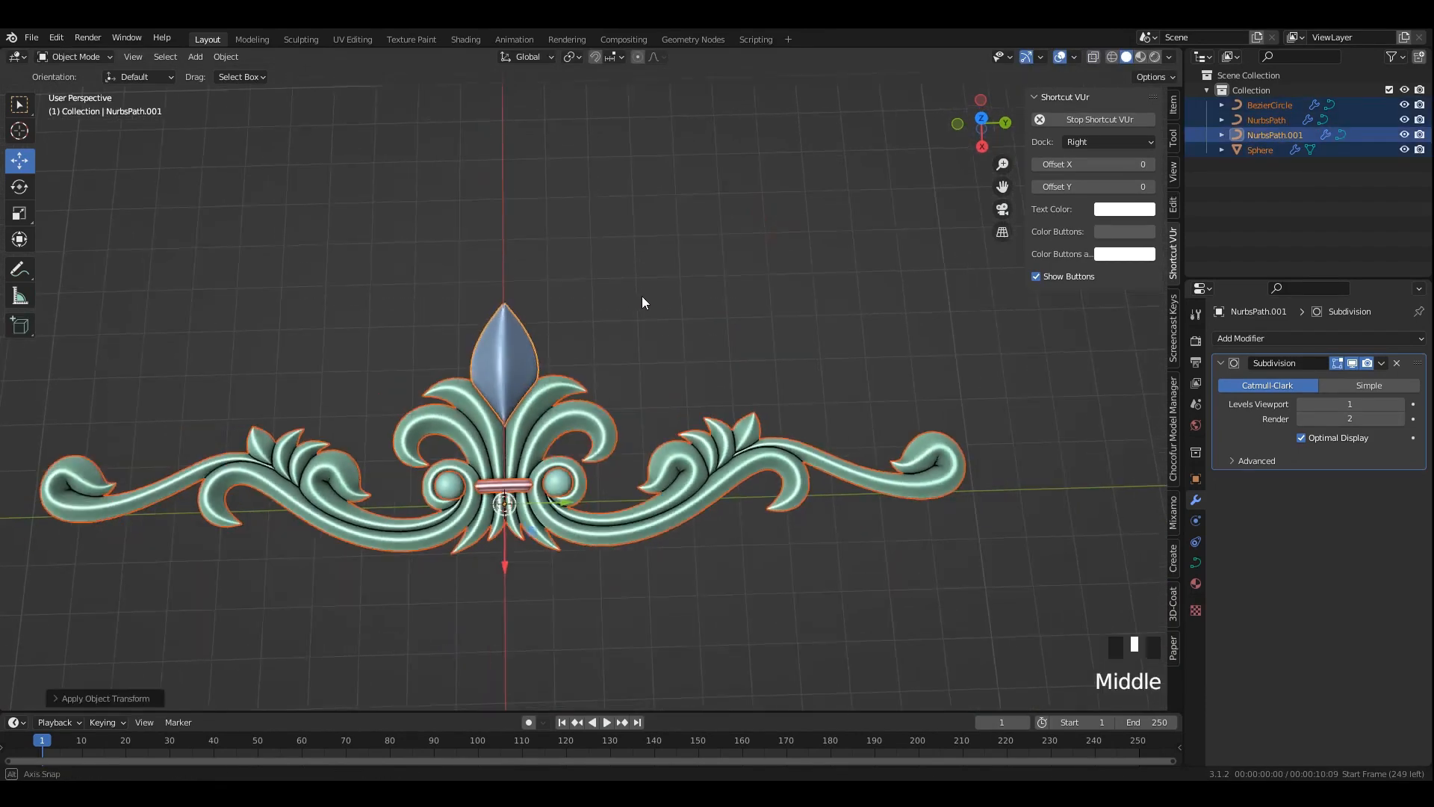
scroll(624, 304, up, 3)
key(ctrl+z)
key(ctrl+z)
key(ctrl+z)
key(ctrl+z)
Add a Bezier circle in top view, placed in the empty area above the right-hand scroll at a reduced size.
alt+middle_drag(639, 298, 607, 326)
key(shift+a)
mouse_move(327, 261)
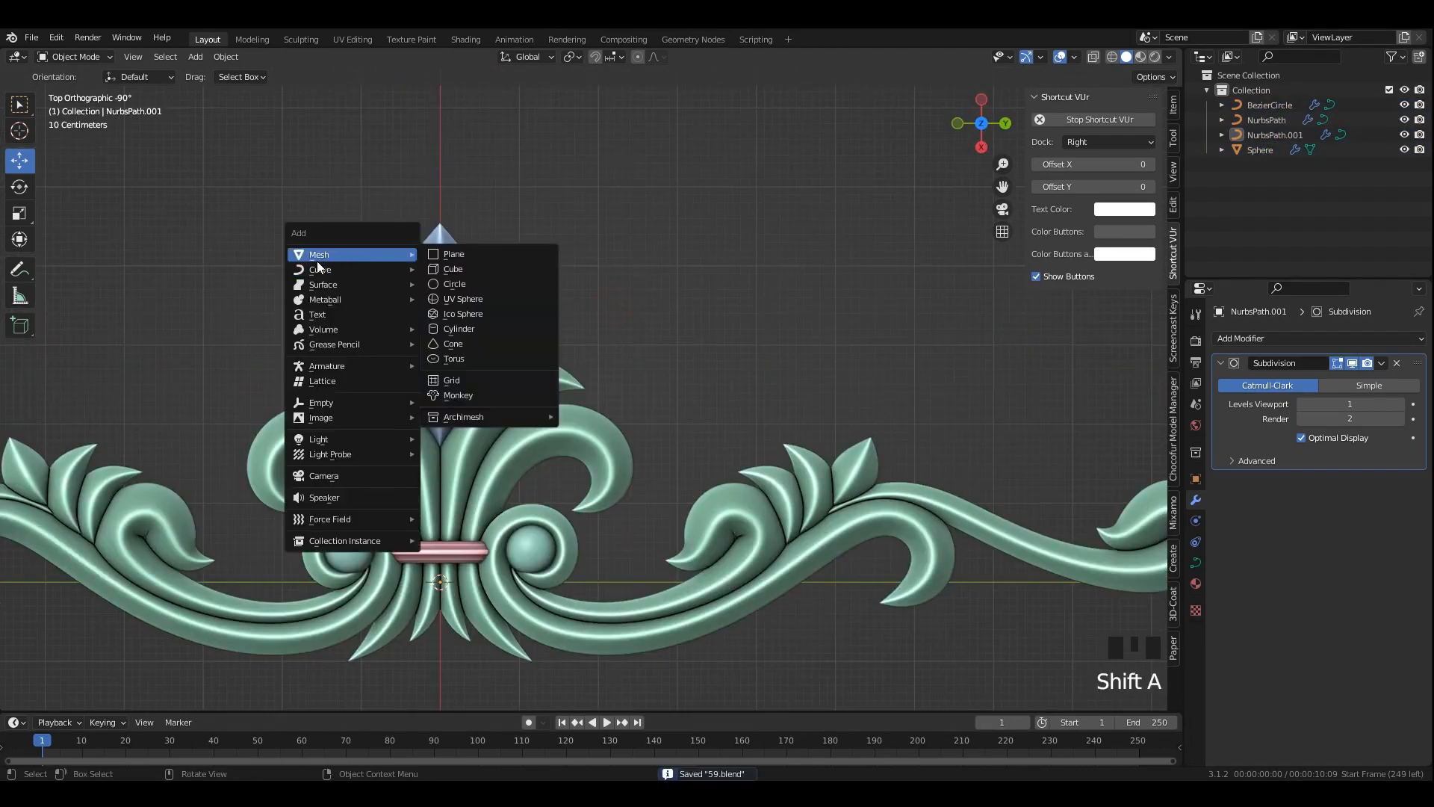
click(480, 283)
drag(390, 502, 734, 252)
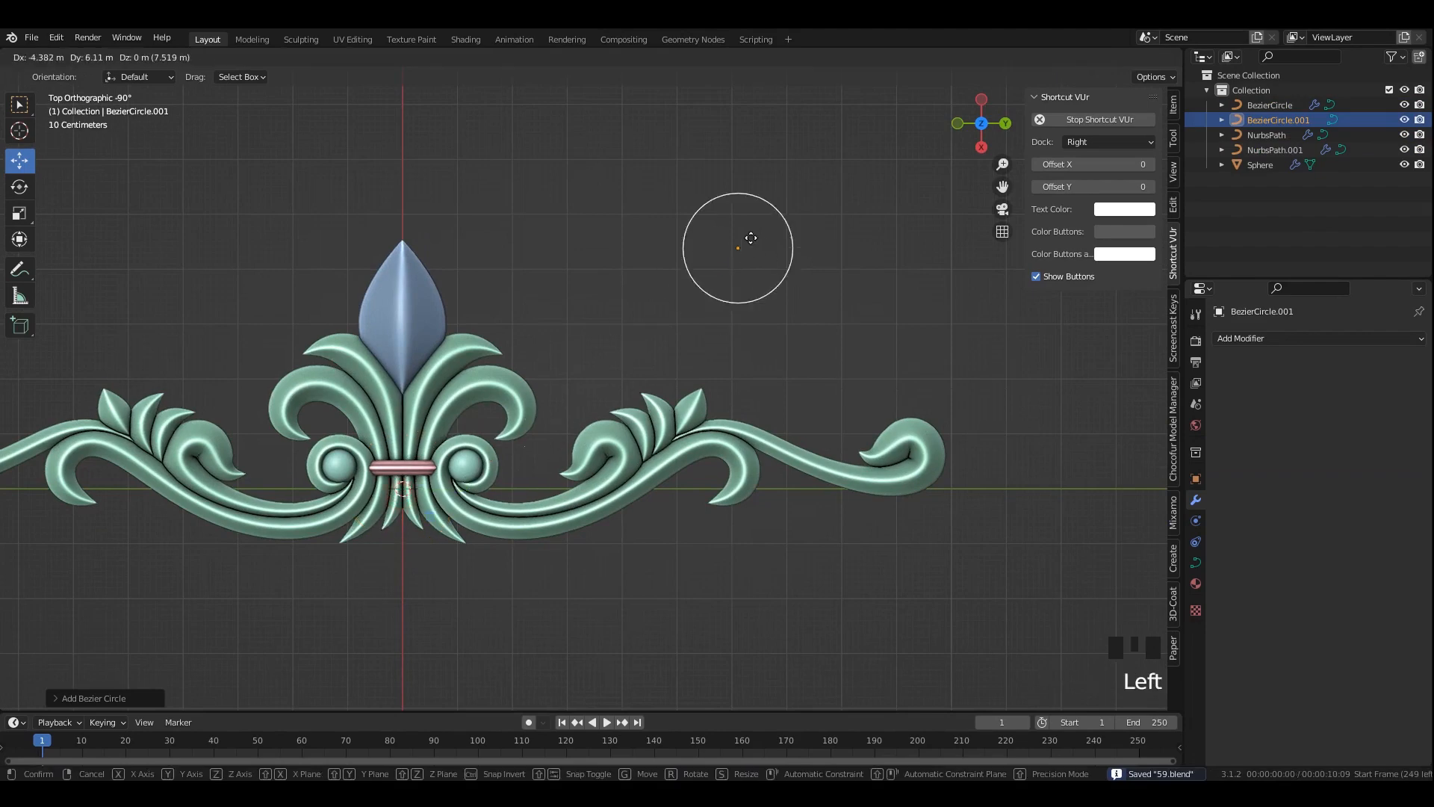
shift+middle_drag(733, 252, 740, 237)
scroll(740, 224, down, 1)
key(ctrl+s)
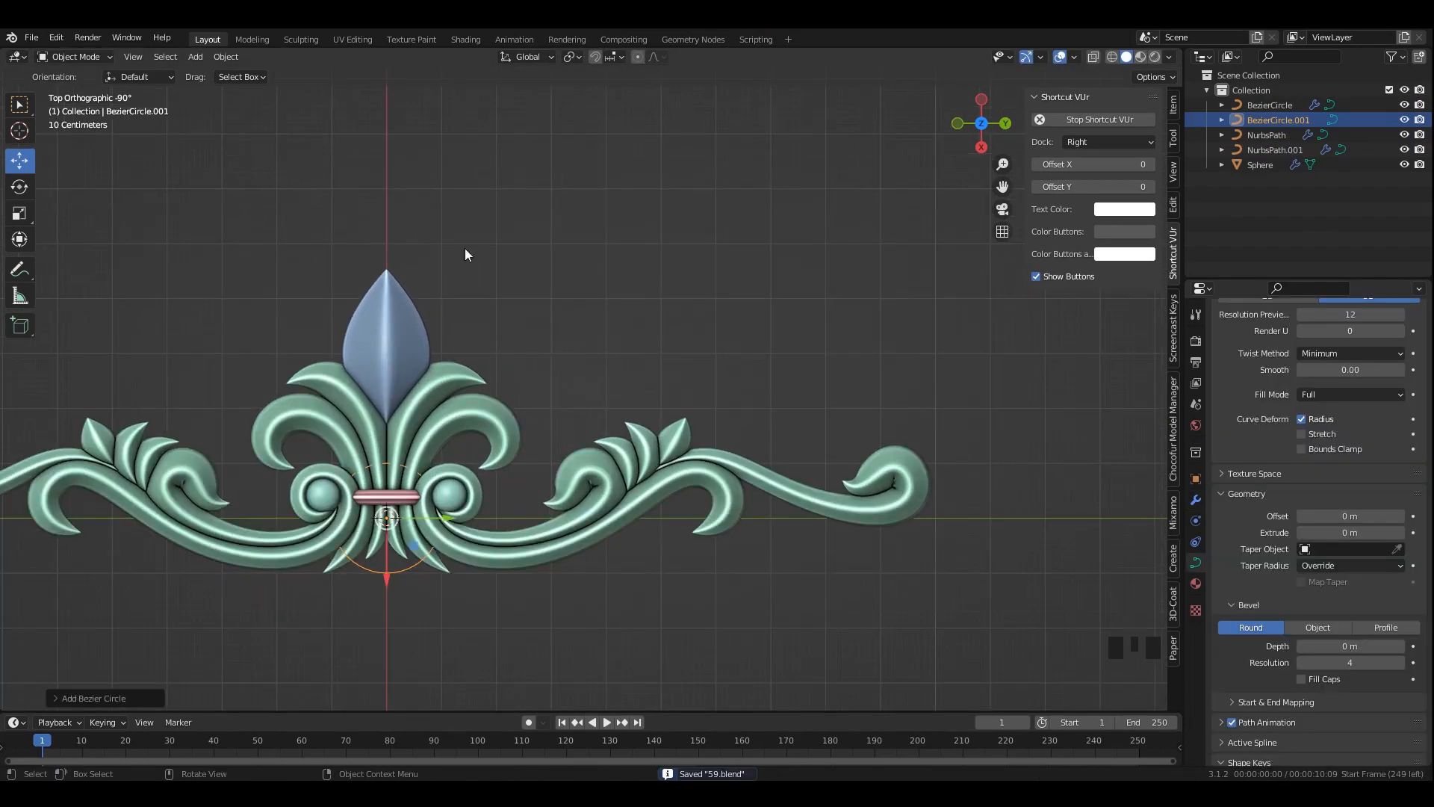
drag(397, 514, 755, 266)
shift+scroll(755, 266, up, 2)
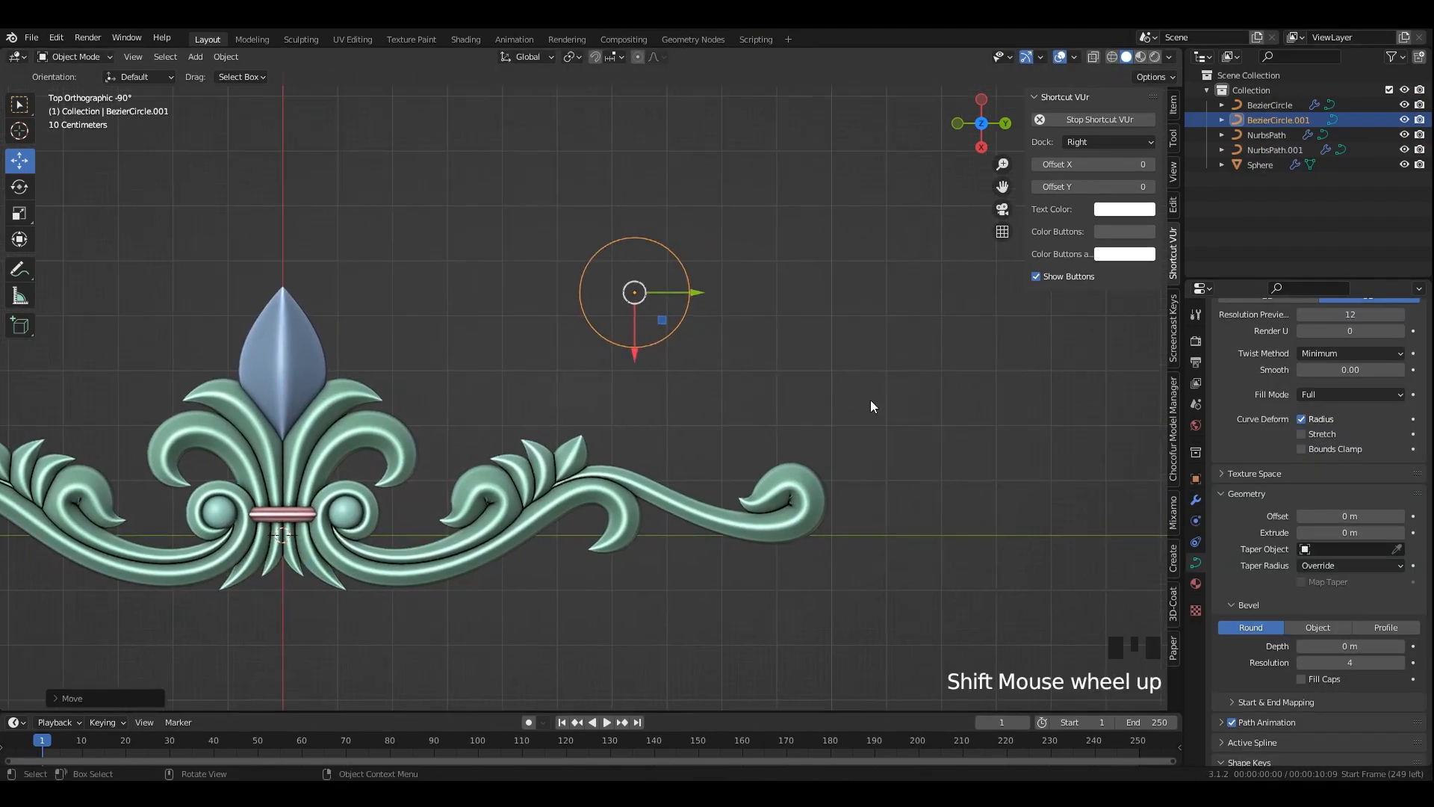
key(s)
click(580, 484)
Switch the green scroll curve's bevel to Object, pick the new Bezier circle as its profile, and save the file.
click(580, 484)
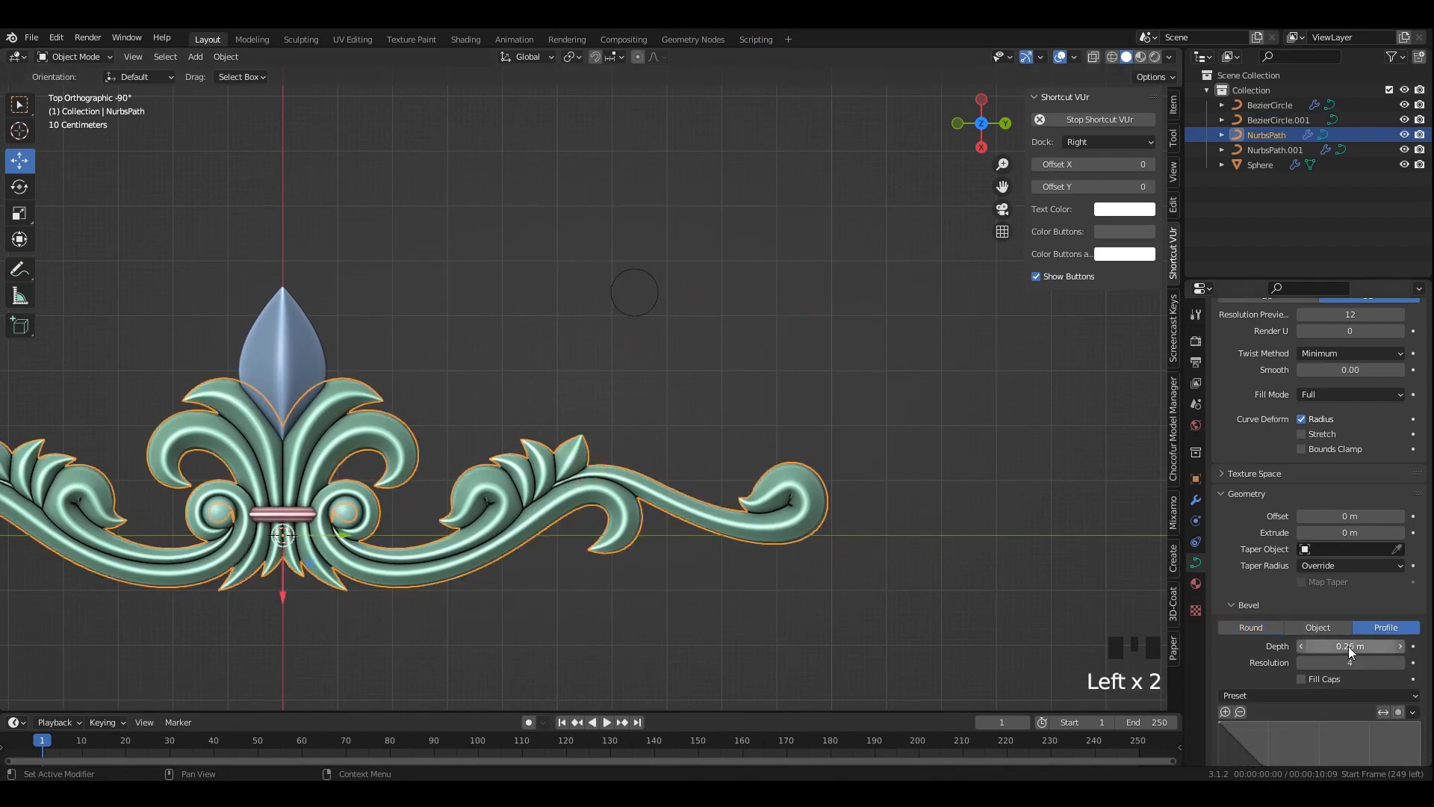
scroll(1347, 647, down, 2)
click(1325, 568)
click(1378, 572)
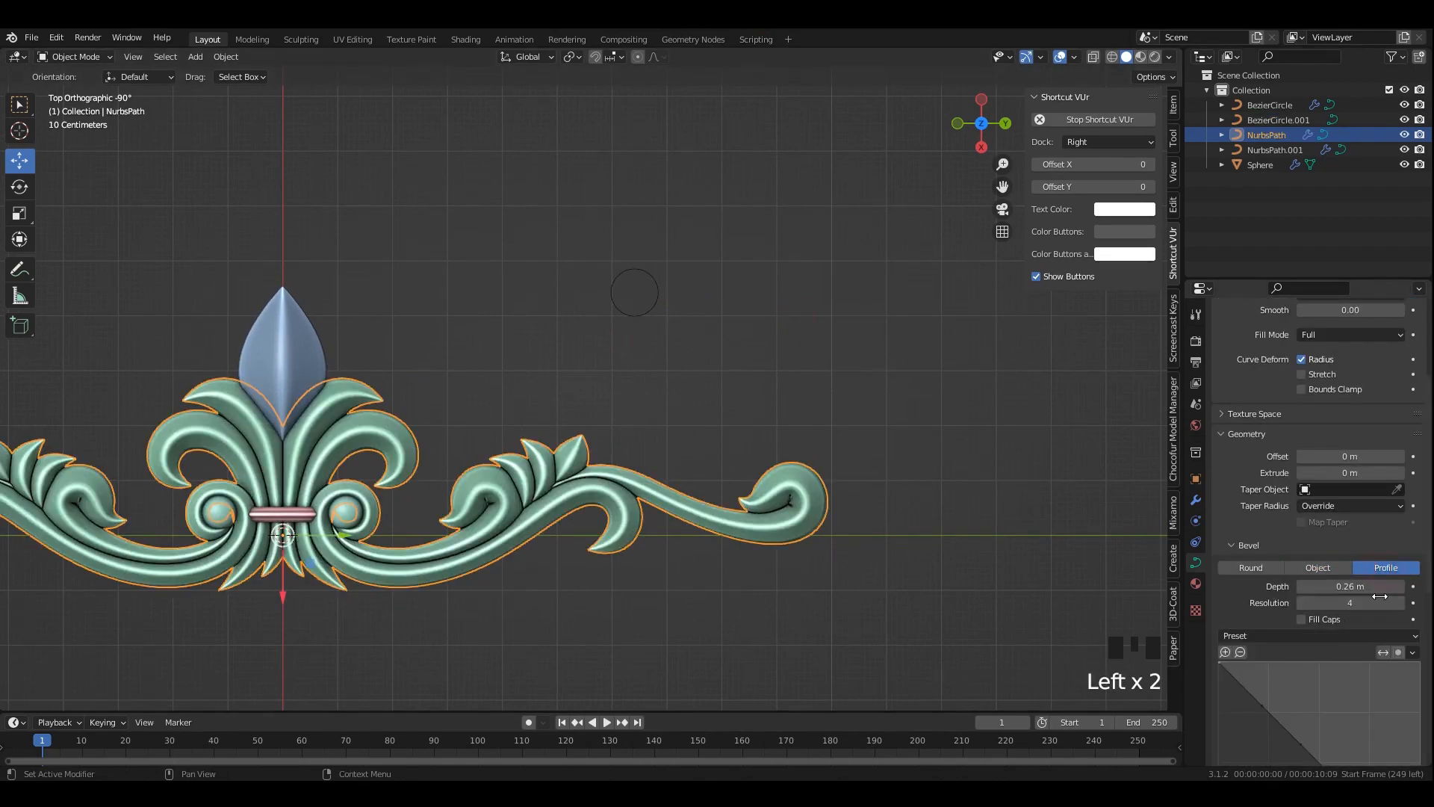
click(1337, 569)
click(1356, 587)
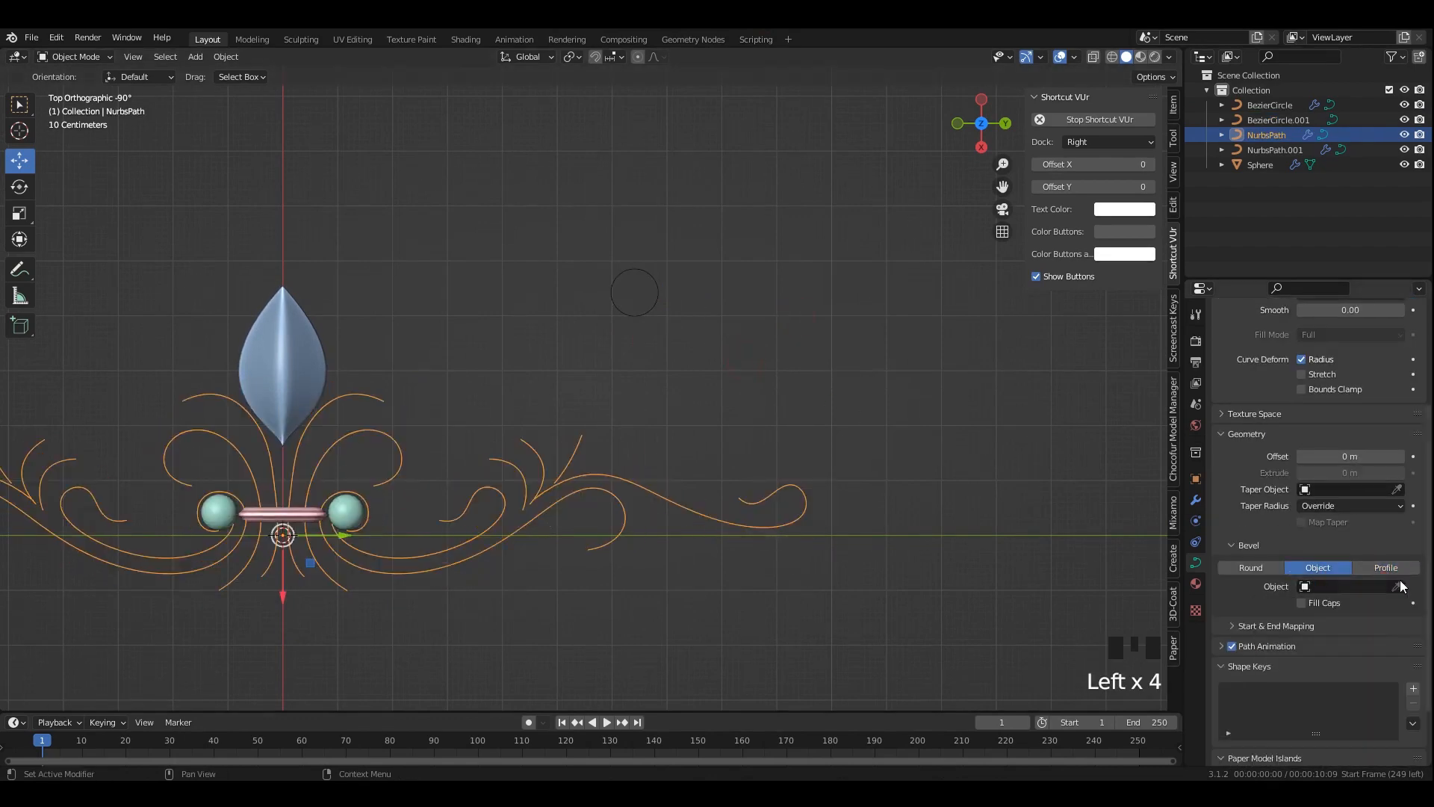
click(657, 276)
scroll(732, 332, up, 1)
key(ctrl+s)
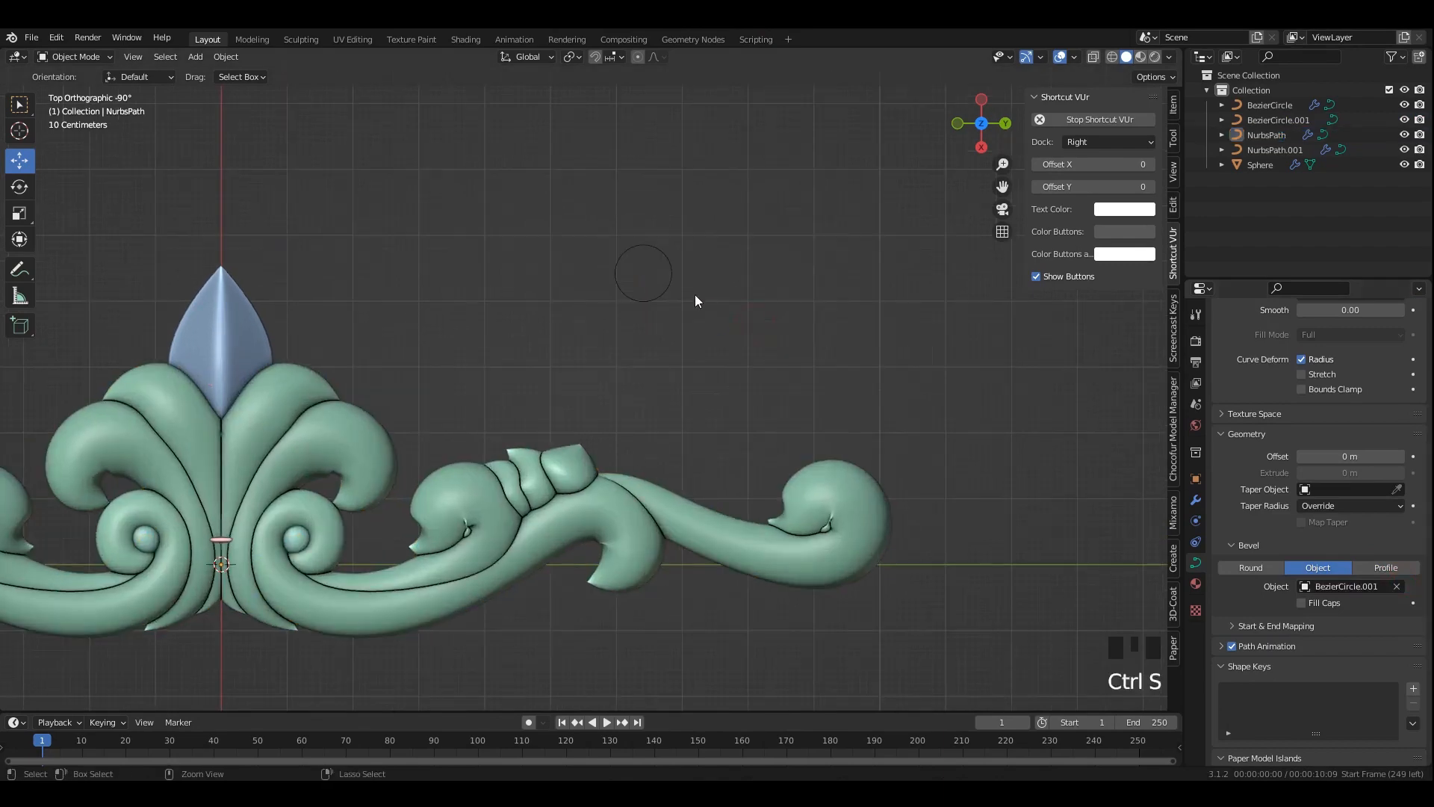
Scale down the Bezier profile circle to slim the green scrolls, refining its size with the ornament in view.
click(676, 284)
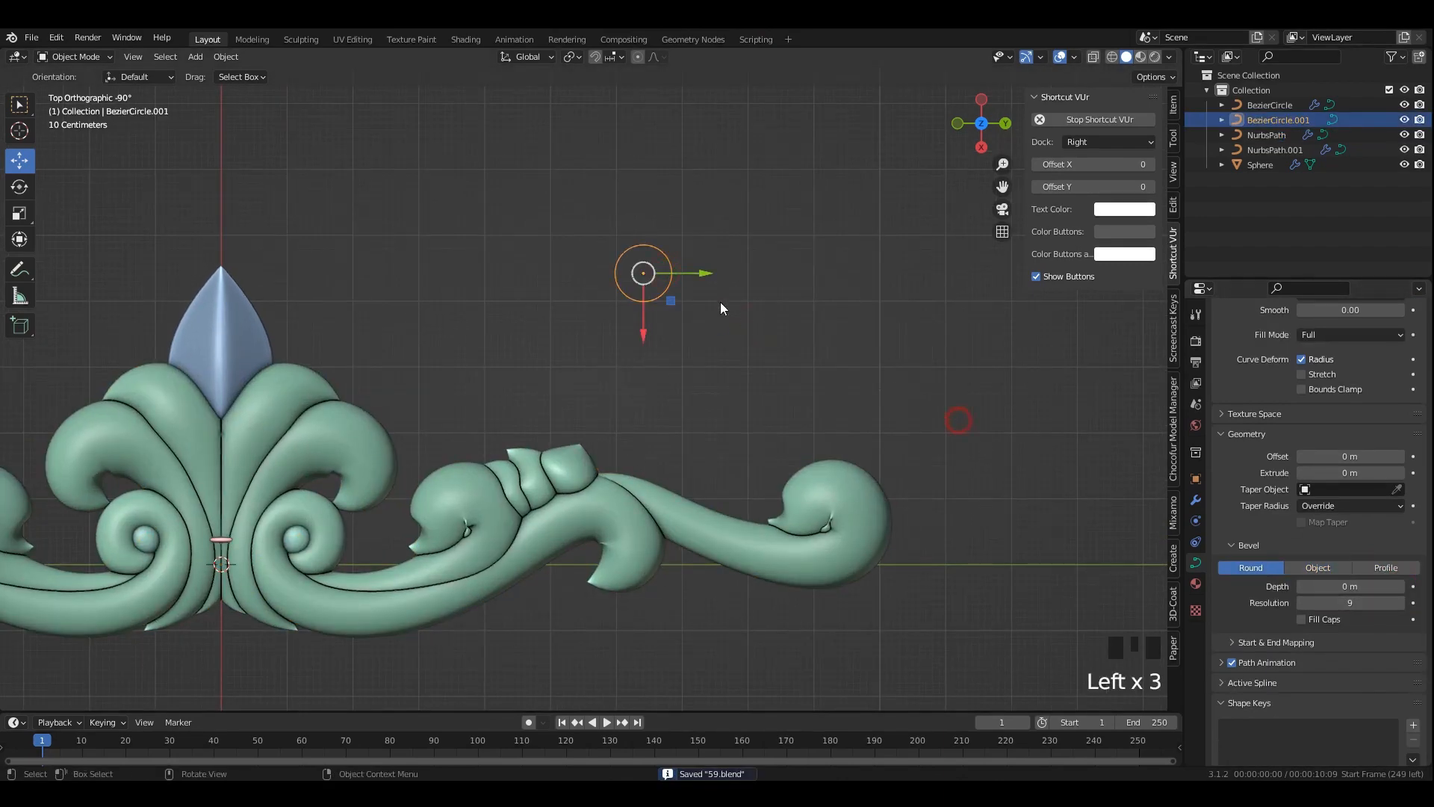
key(s)
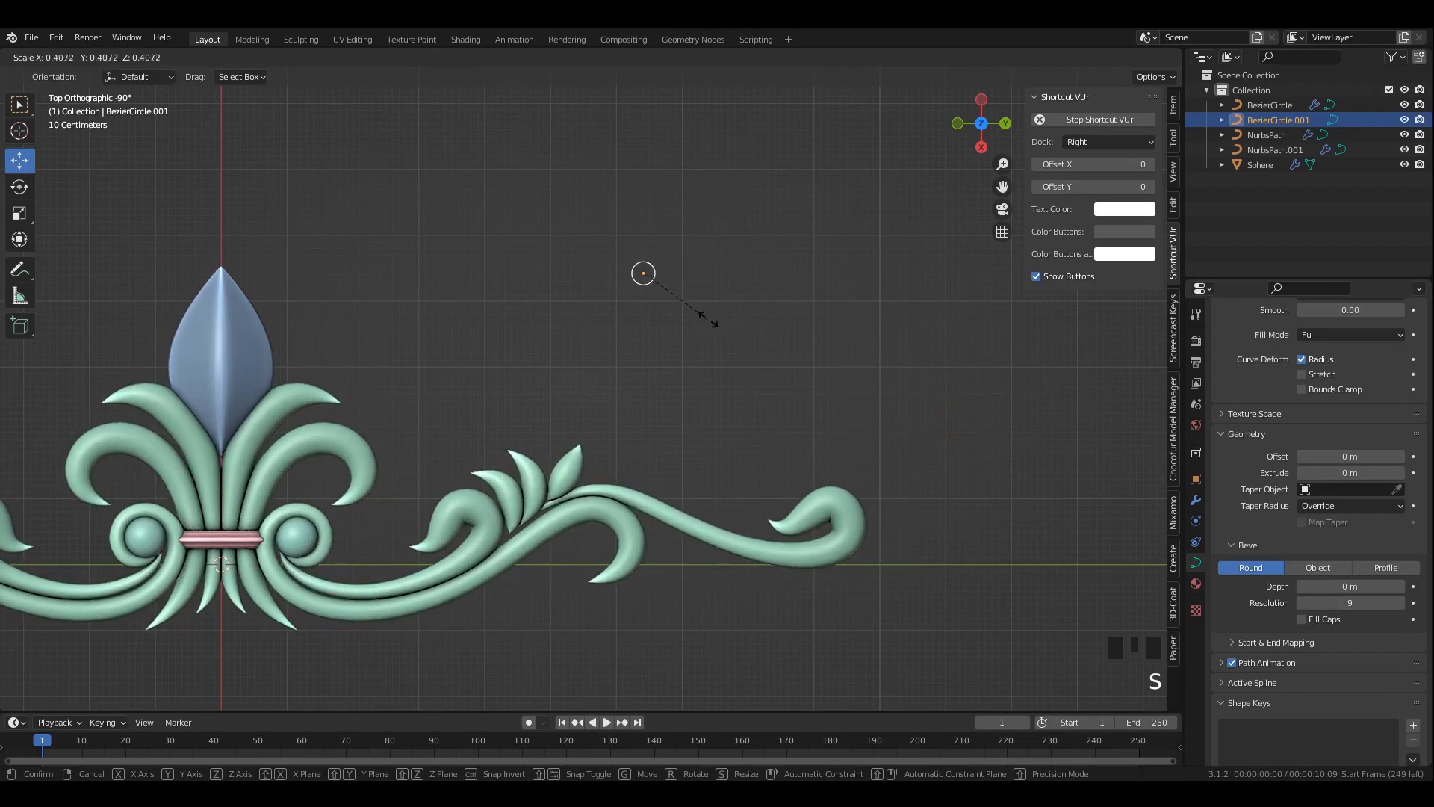
click(711, 322)
shift+middle_drag(645, 400, 644, 360)
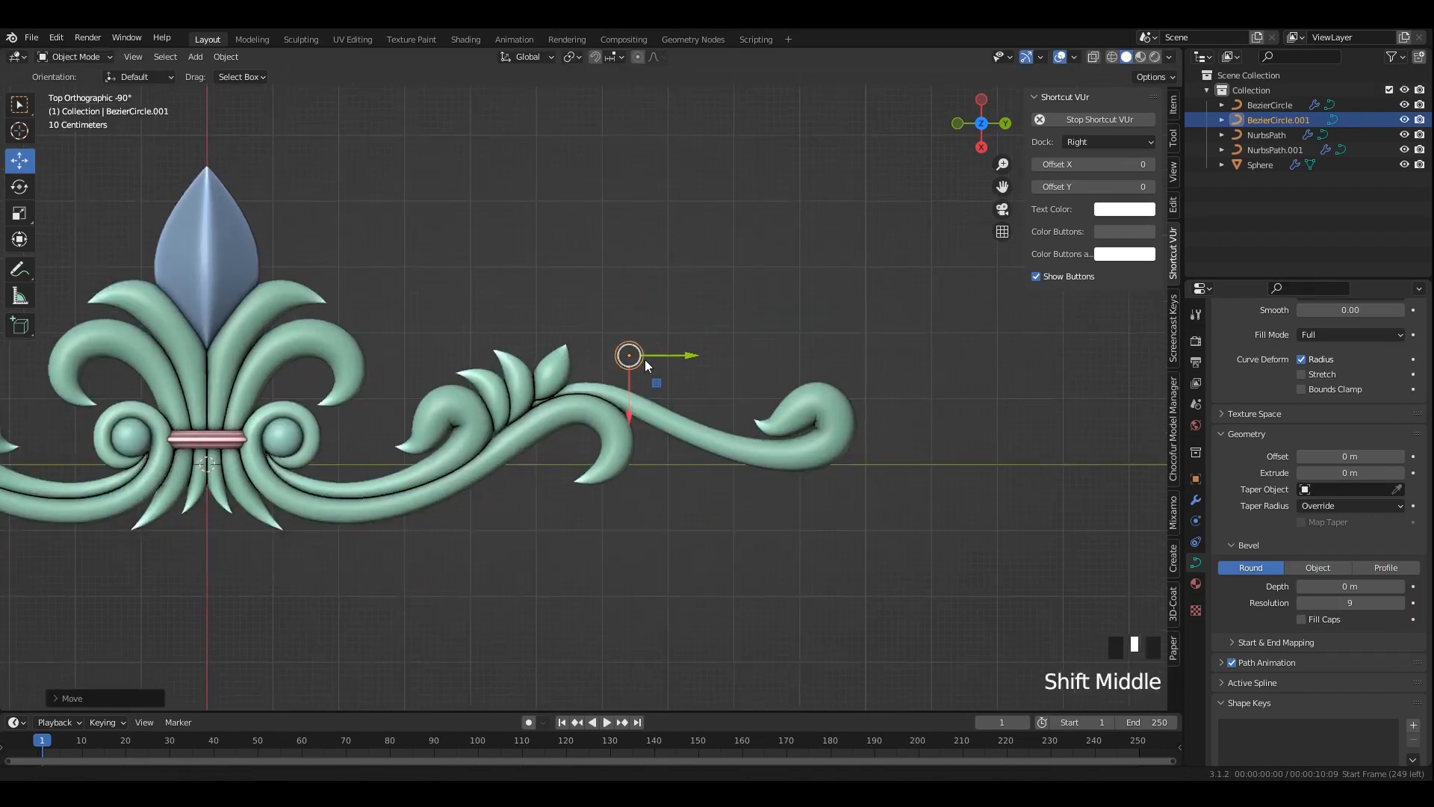
scroll(643, 360, up, 3)
key(s)
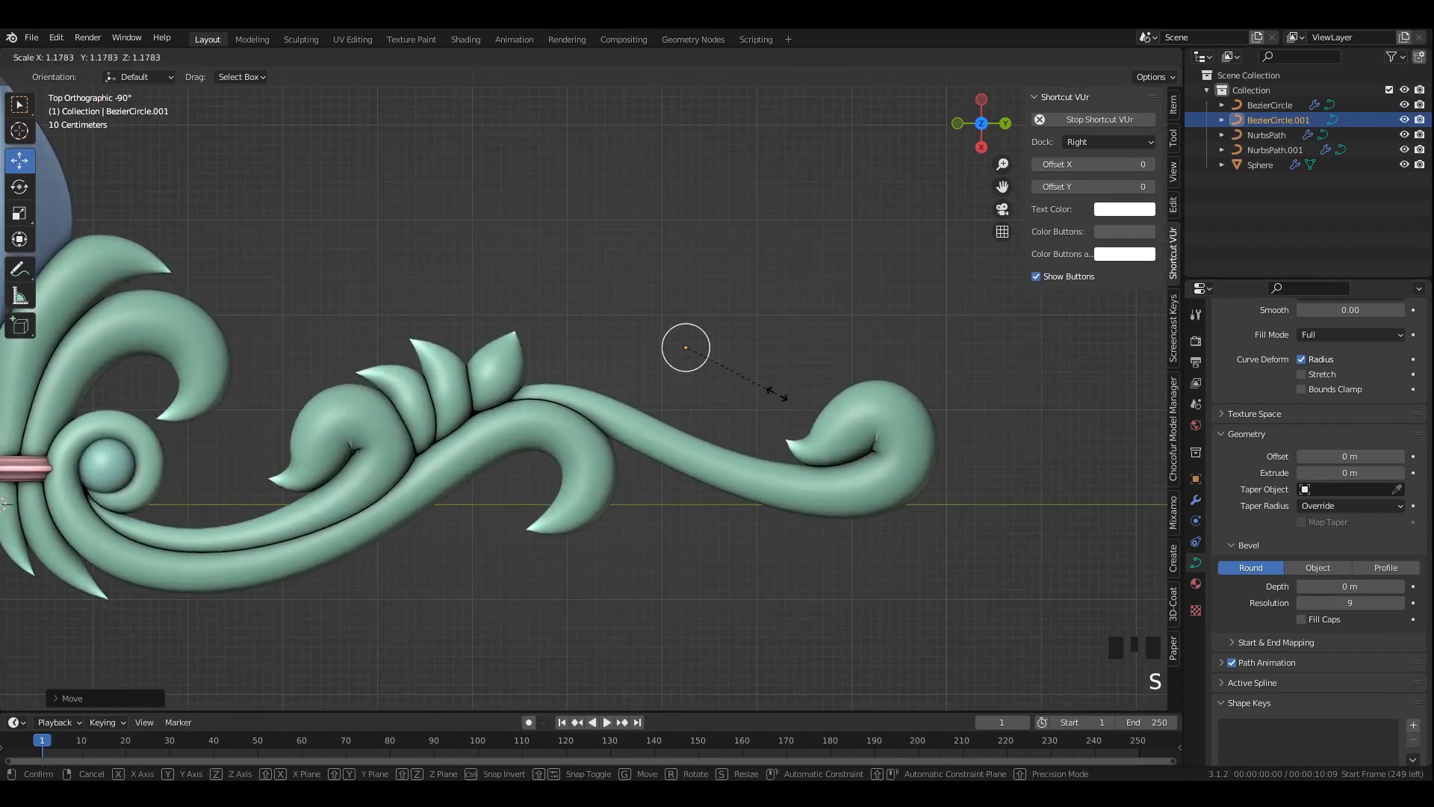
click(683, 345)
In Edit Mode, pull the profile circle's right control point inward, with its handles lengthened and rotated about 71 degrees.
key(Tab)
scroll(774, 376, up, 3)
drag(756, 375, 755, 377)
key(s)
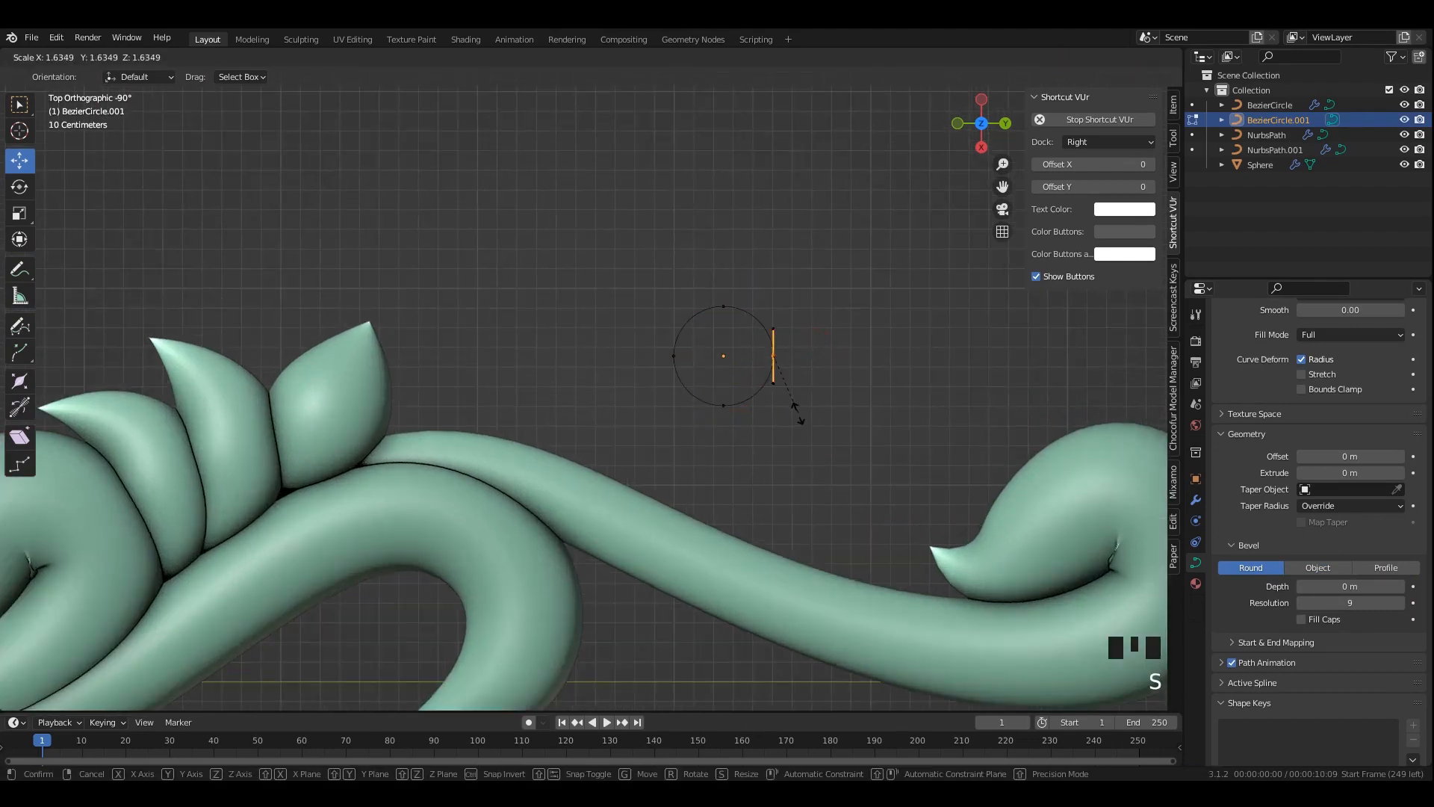
right_click(798, 435)
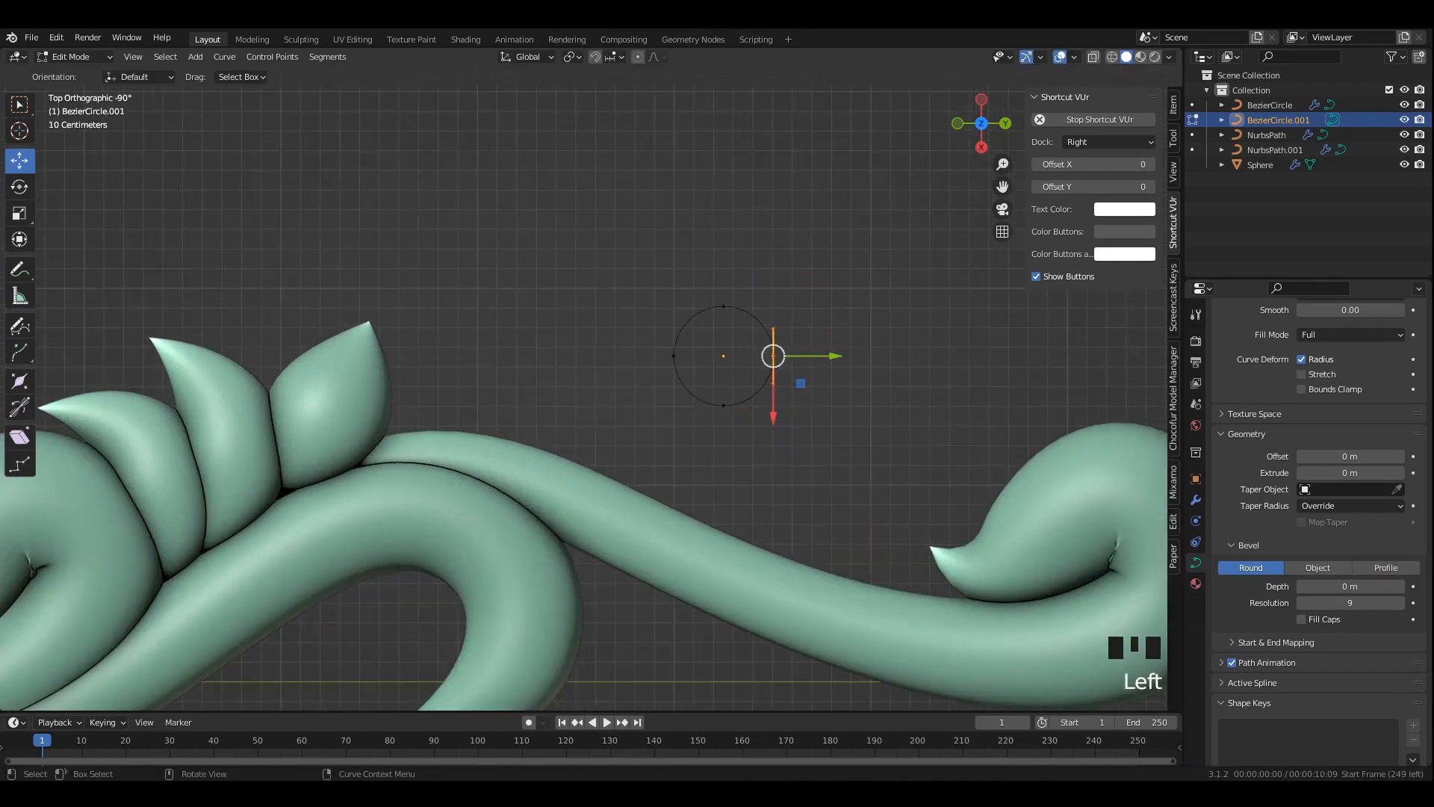
key(s)
right_click(804, 416)
key(s)
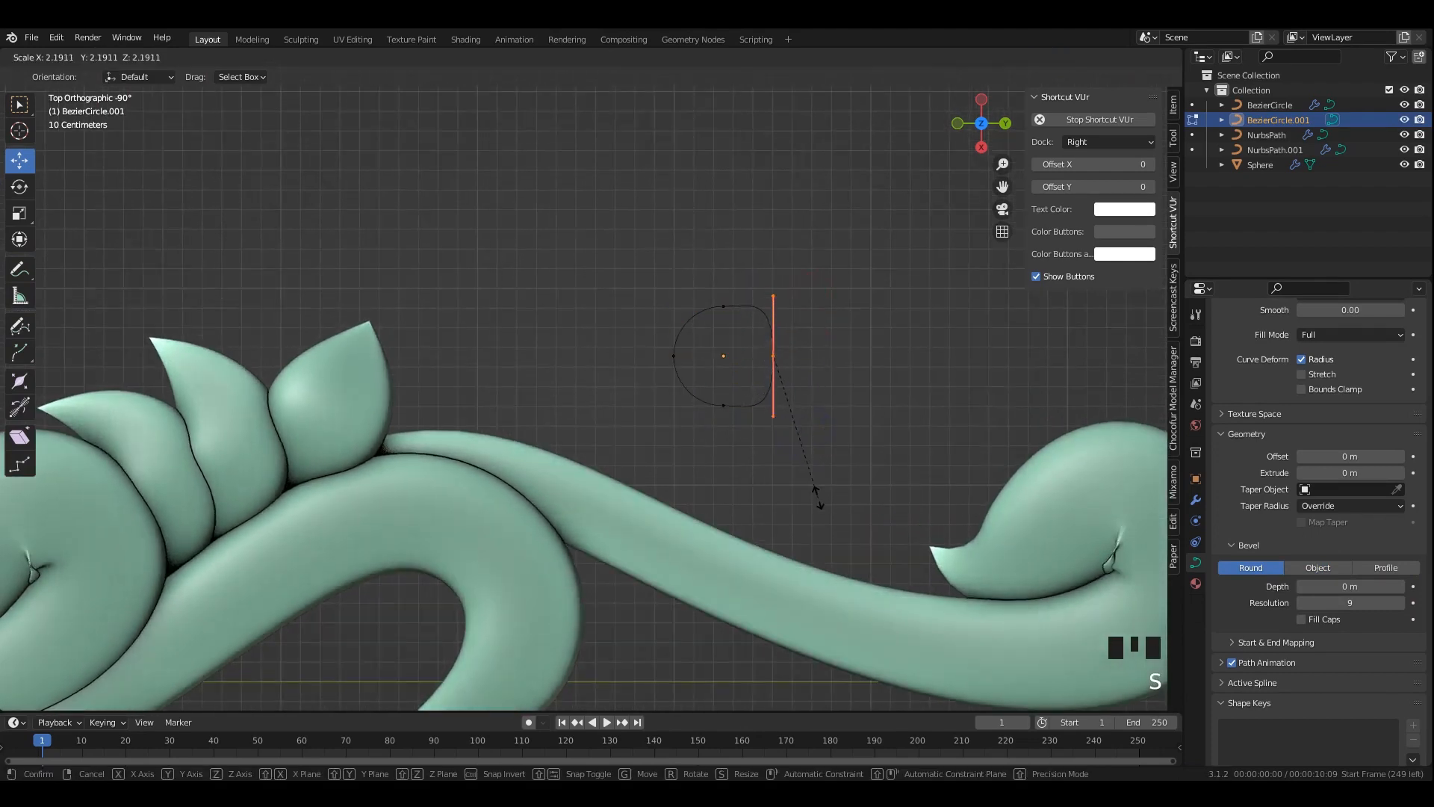
click(818, 496)
key(r)
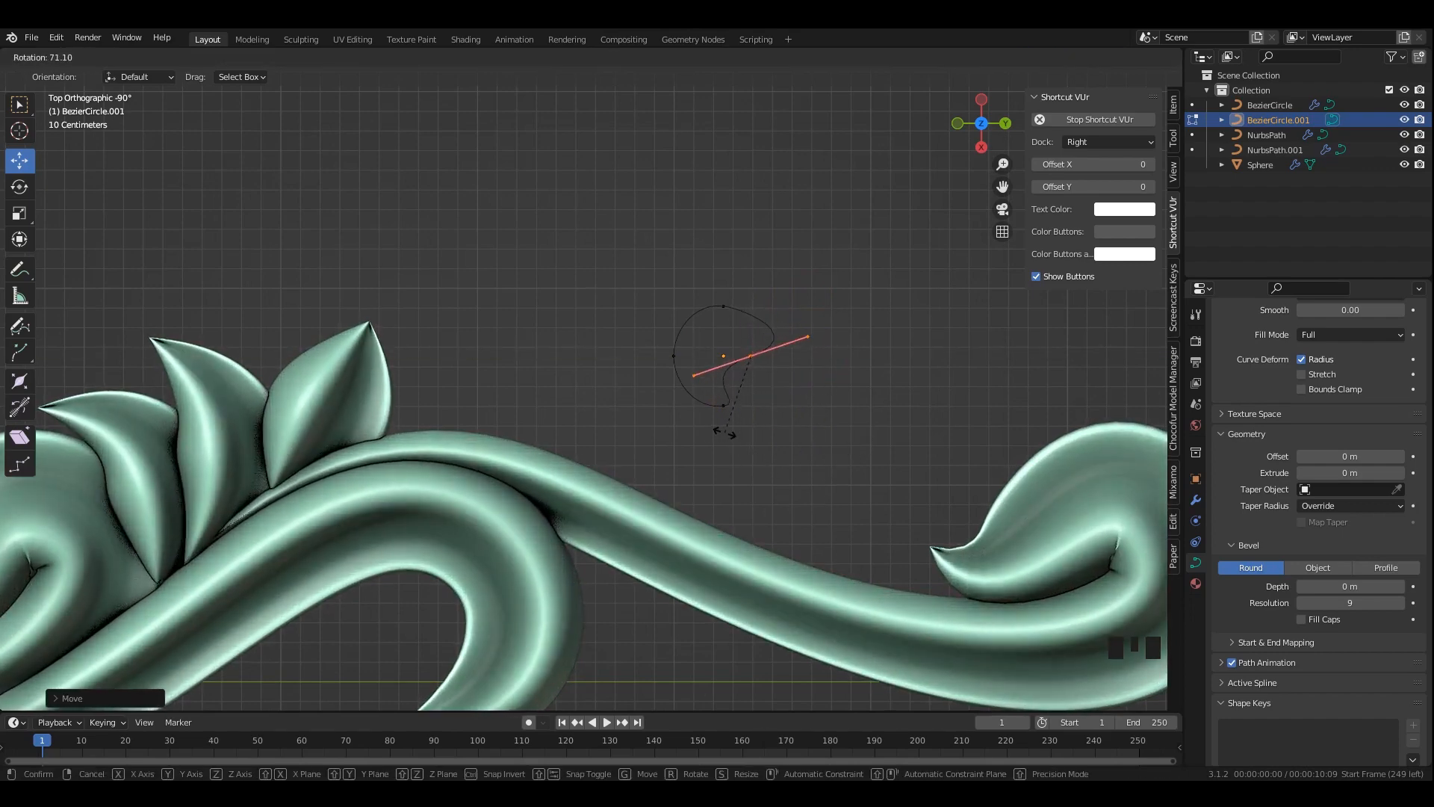
click(724, 430)
Adjust the positions and handle lengths of the profile's top, left and bottom control points to round out its outline.
drag(723, 305, 744, 305)
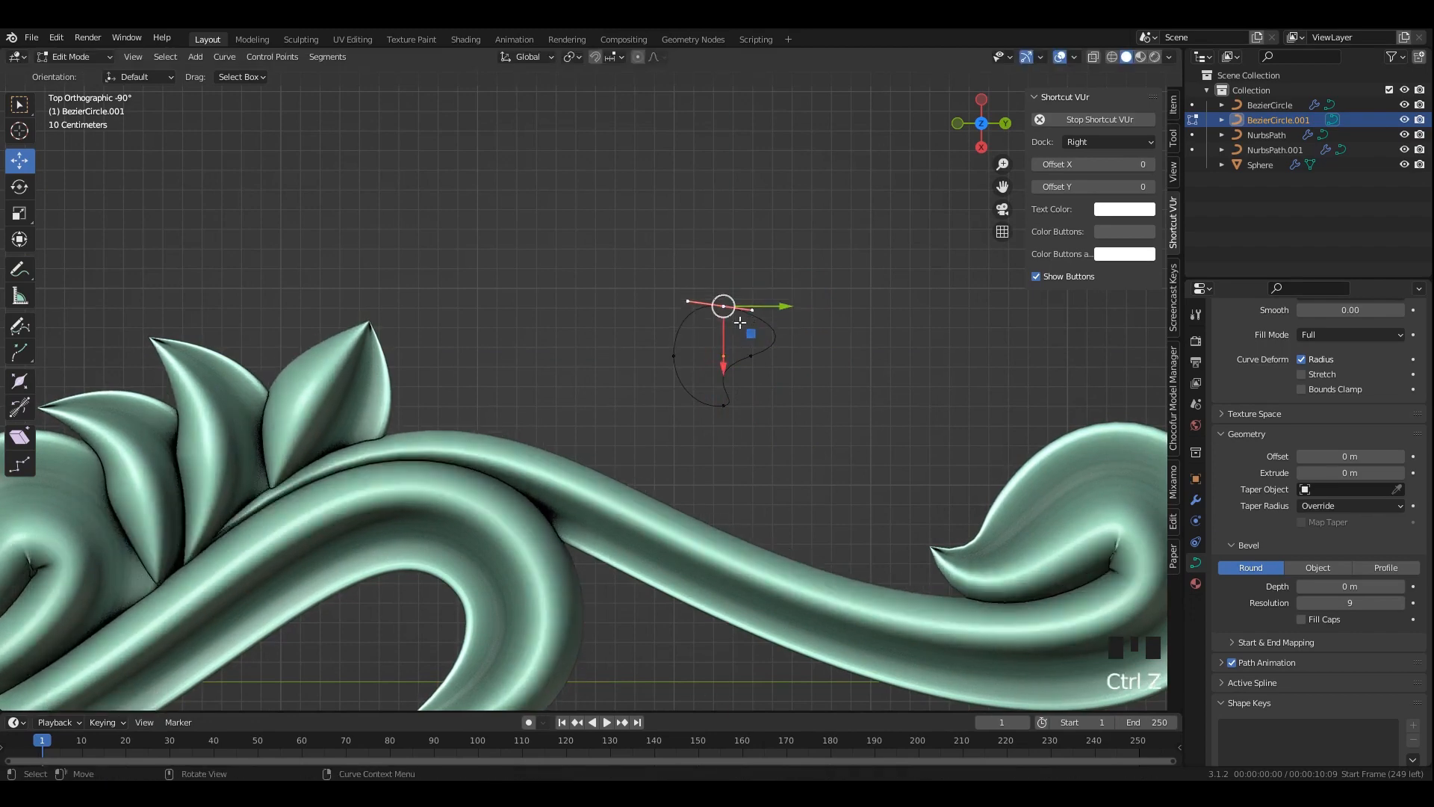
key(s)
click(804, 330)
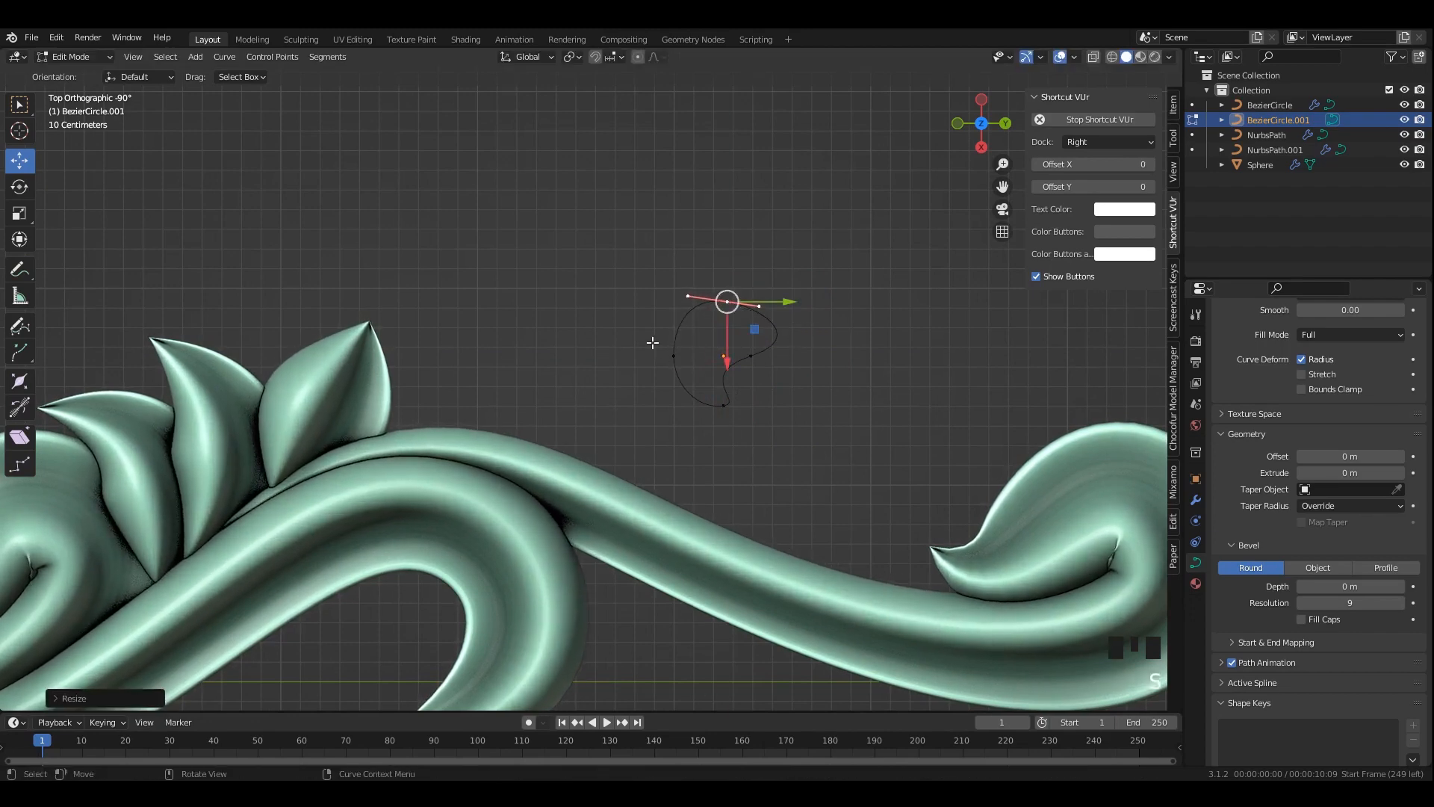
click(665, 349)
key(s)
click(760, 403)
drag(732, 351, 719, 352)
click(723, 405)
key(s)
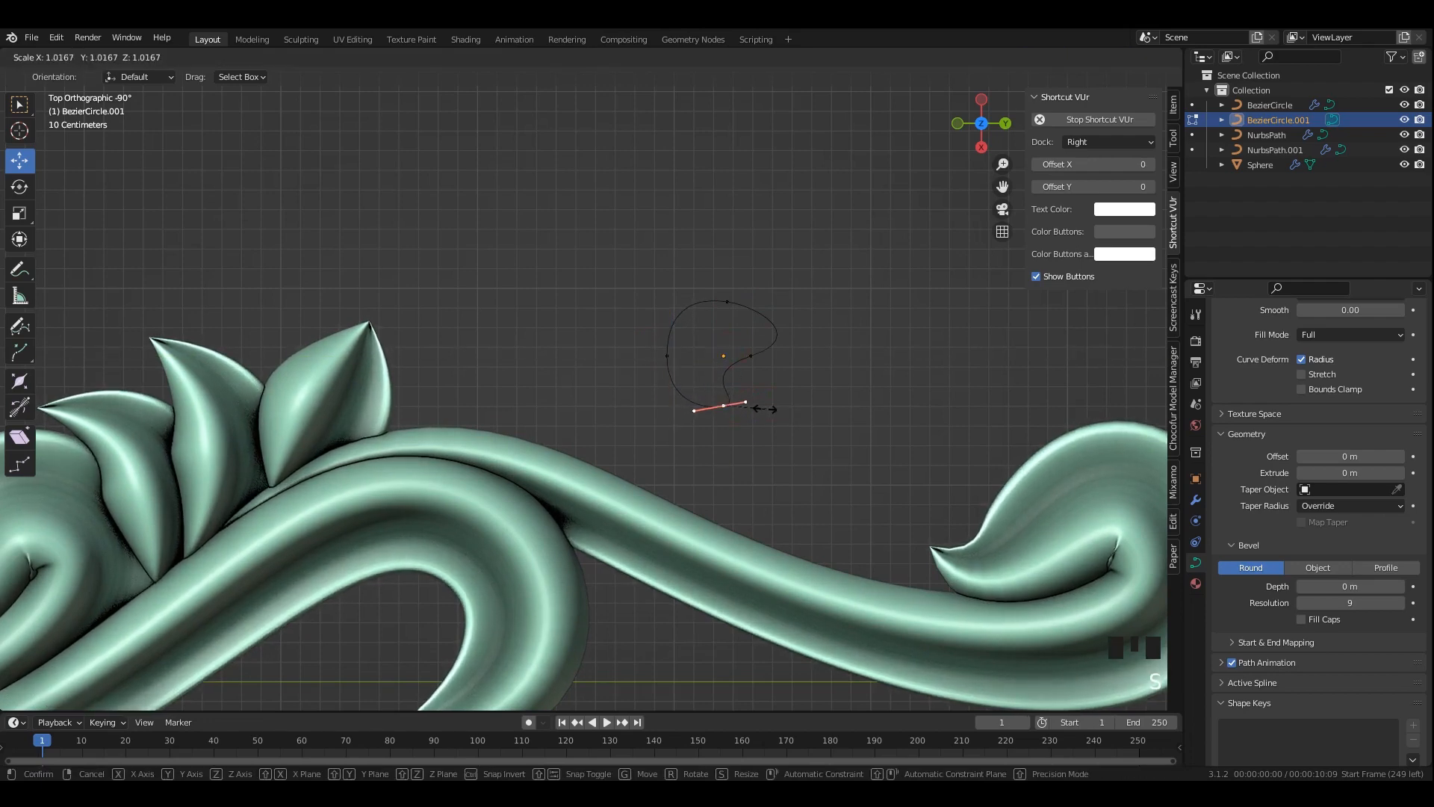
click(763, 408)
Rotate the notch point's handles to slant the other way, reposition the top point's right handle, and leave Edit Mode.
key(r)
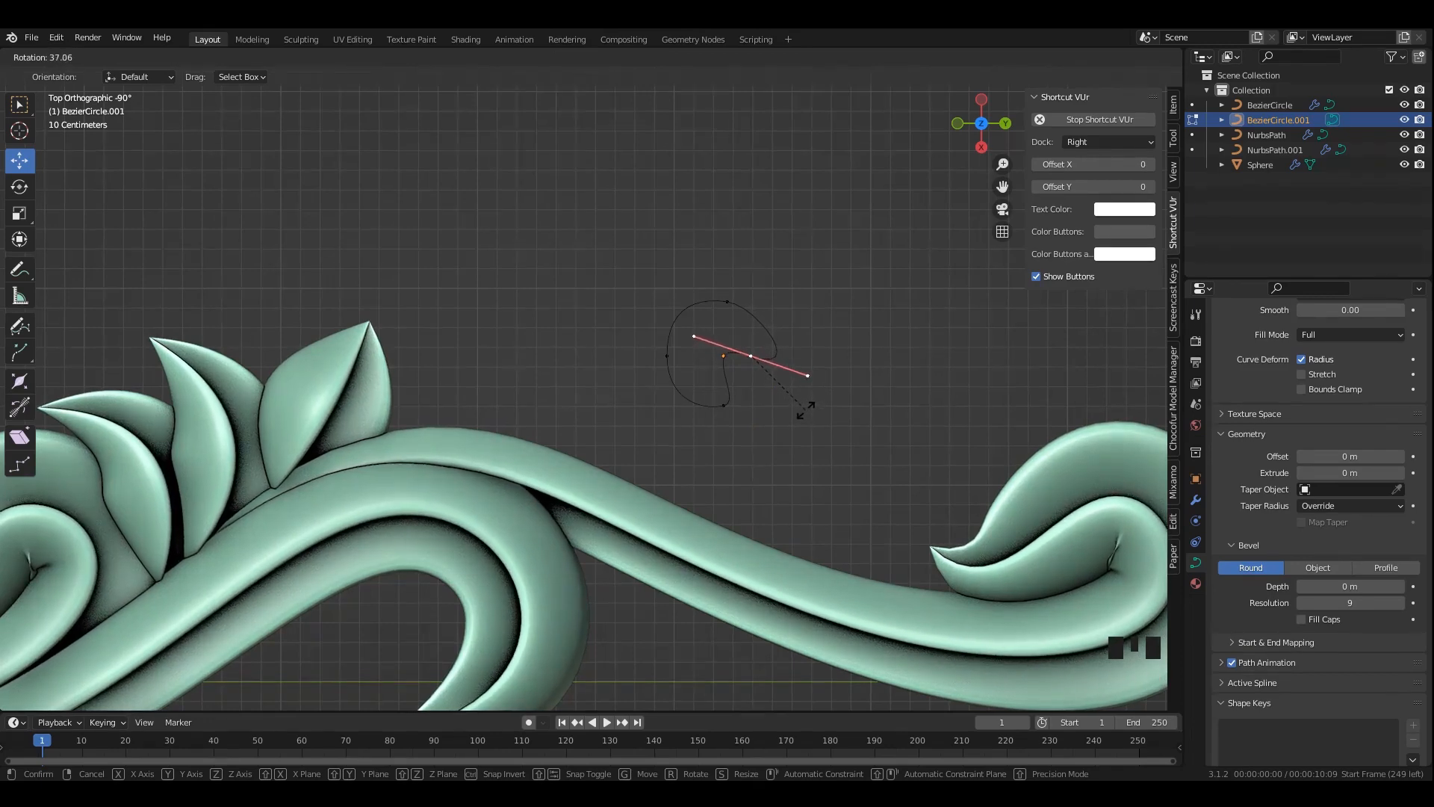
click(810, 383)
right_click(768, 358)
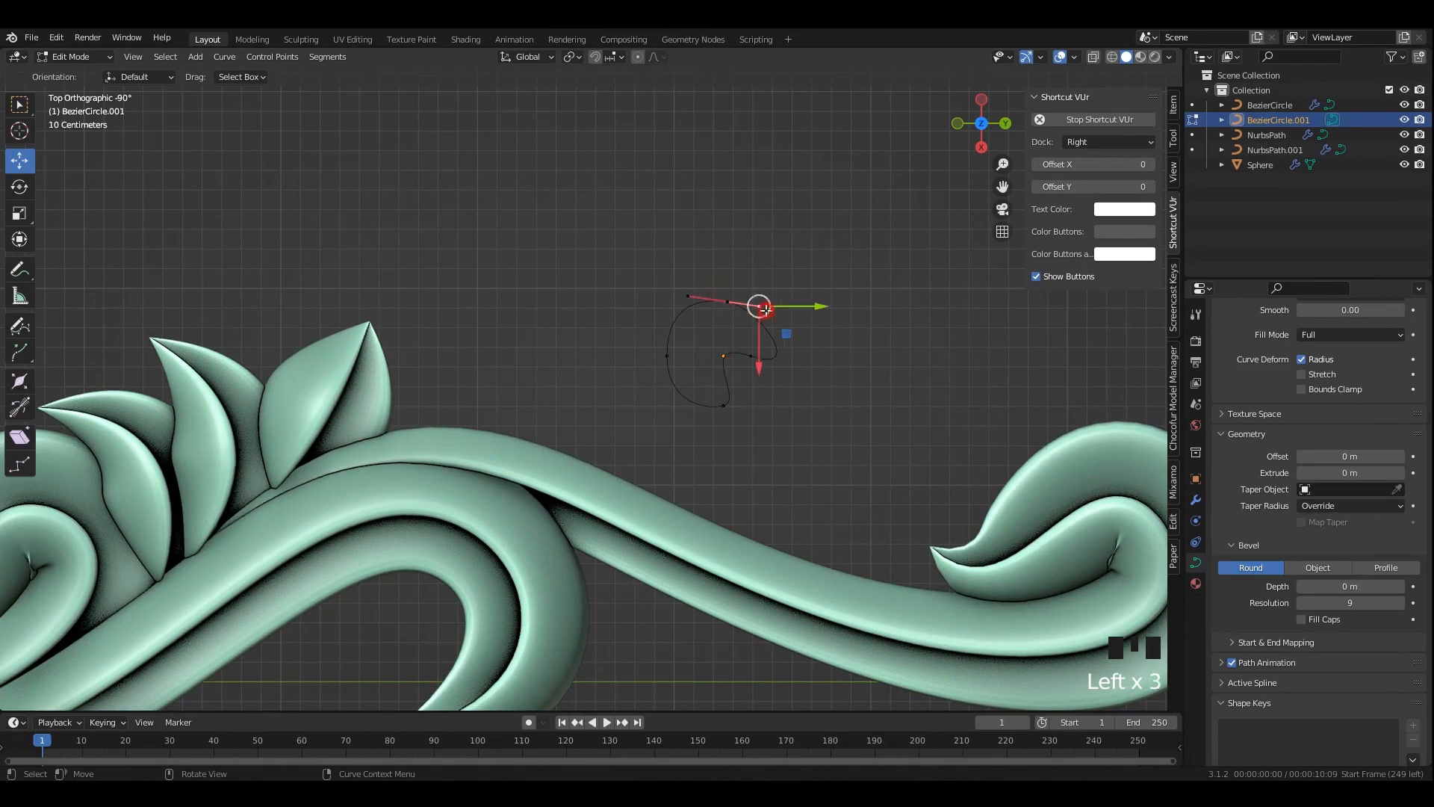
drag(764, 309, 782, 287)
scroll(640, 359, down, 7)
shift+middle_drag(640, 359, 807, 356)
key(Tab)
click(743, 311)
scroll(744, 357, up, 3)
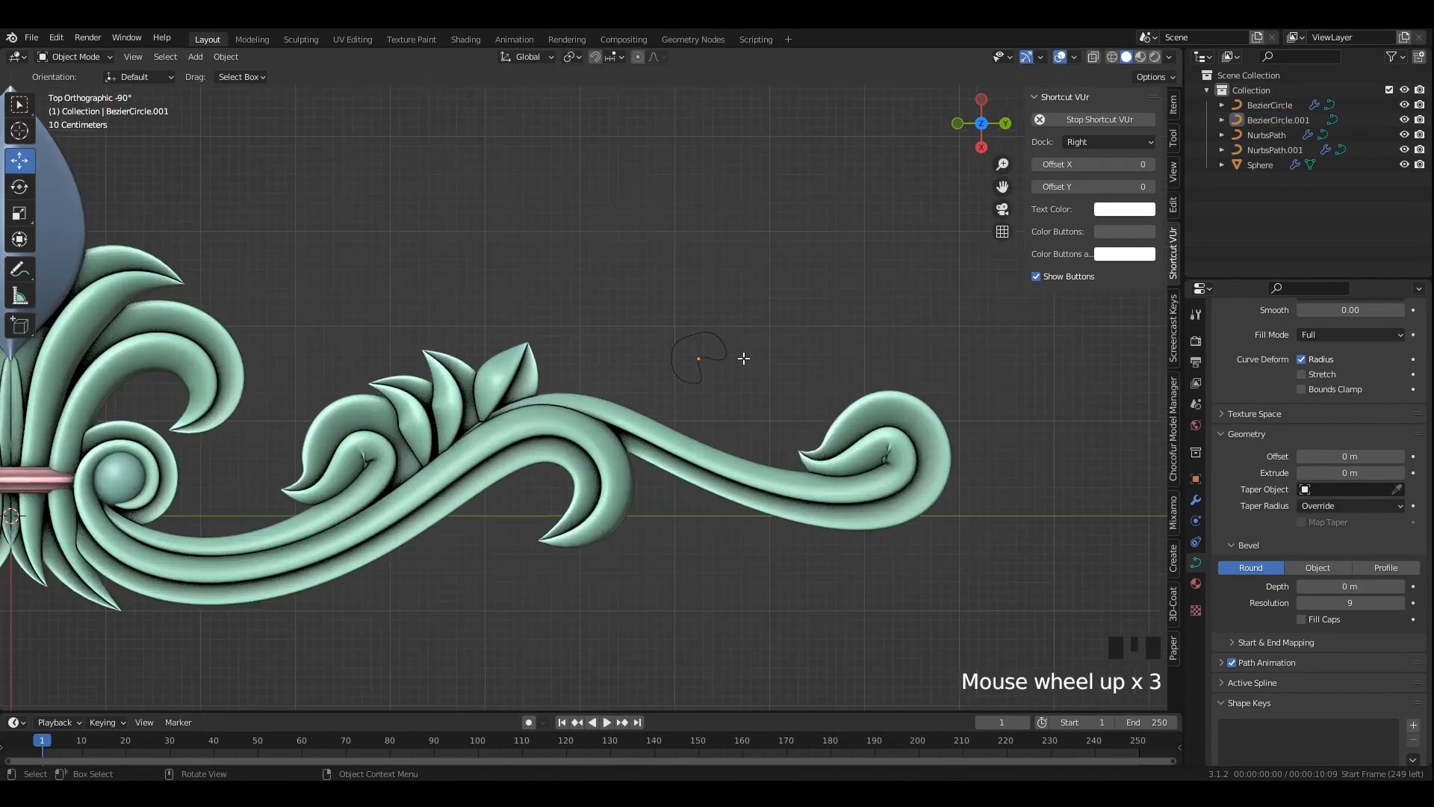
Level the profile's top handle and rescale the handles of its left and top control points.
scroll(744, 359, up, 3)
key(Tab)
shift+middle_drag(663, 374, 730, 400)
drag(774, 327, 772, 339)
drag(667, 369, 706, 395)
key(s)
click(757, 420)
key(s)
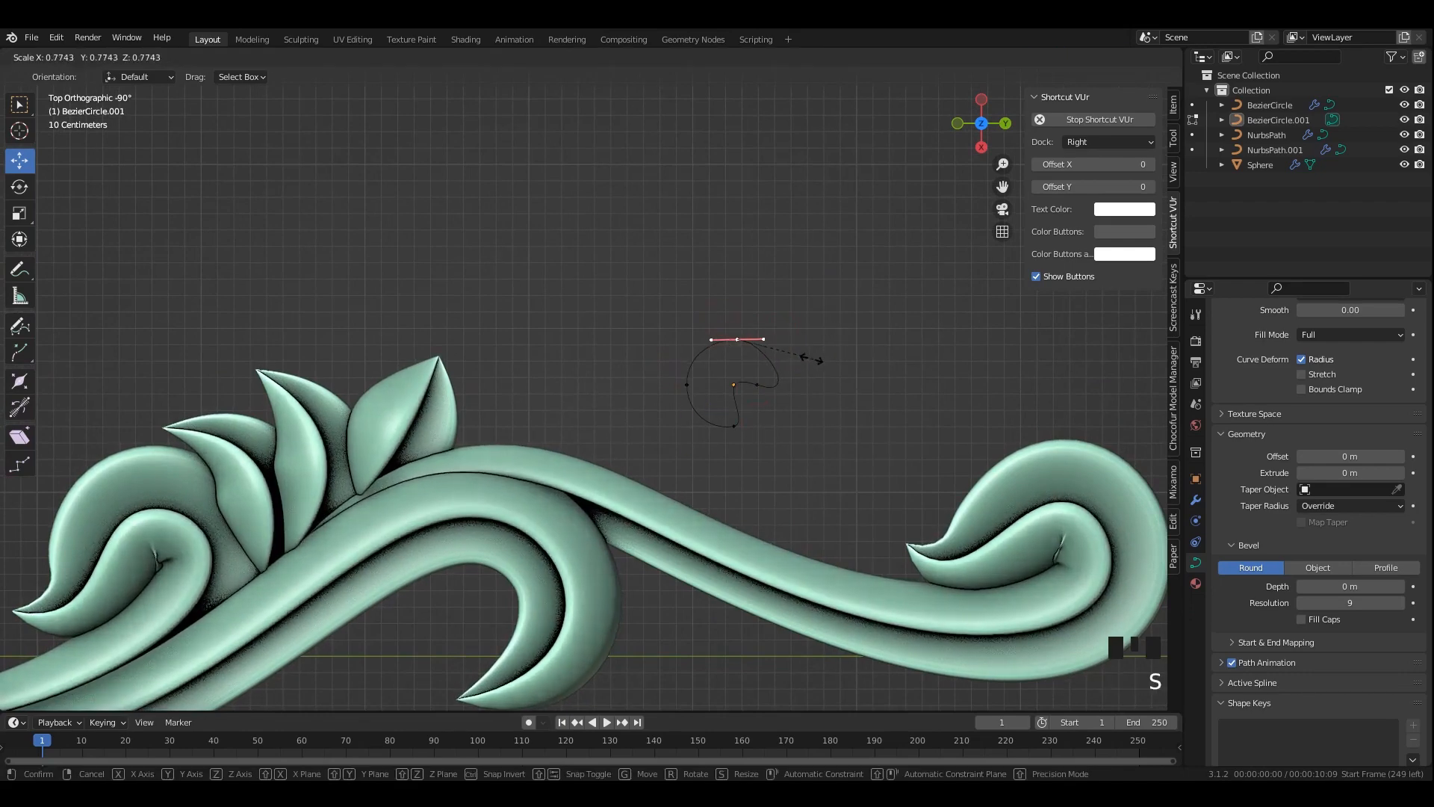
click(804, 353)
Select all of the profile's control points and scale them together to fine-tune the scroll thickness.
scroll(657, 377, down, 2)
shift+middle_drag(607, 370, 839, 382)
shift+middle_drag(962, 379, 637, 367)
scroll(597, 351, up, 2)
drag(473, 285, 749, 476)
key(s)
click(732, 457)
scroll(736, 462, down, 3)
shift+middle_drag(738, 464, 979, 461)
key(s)
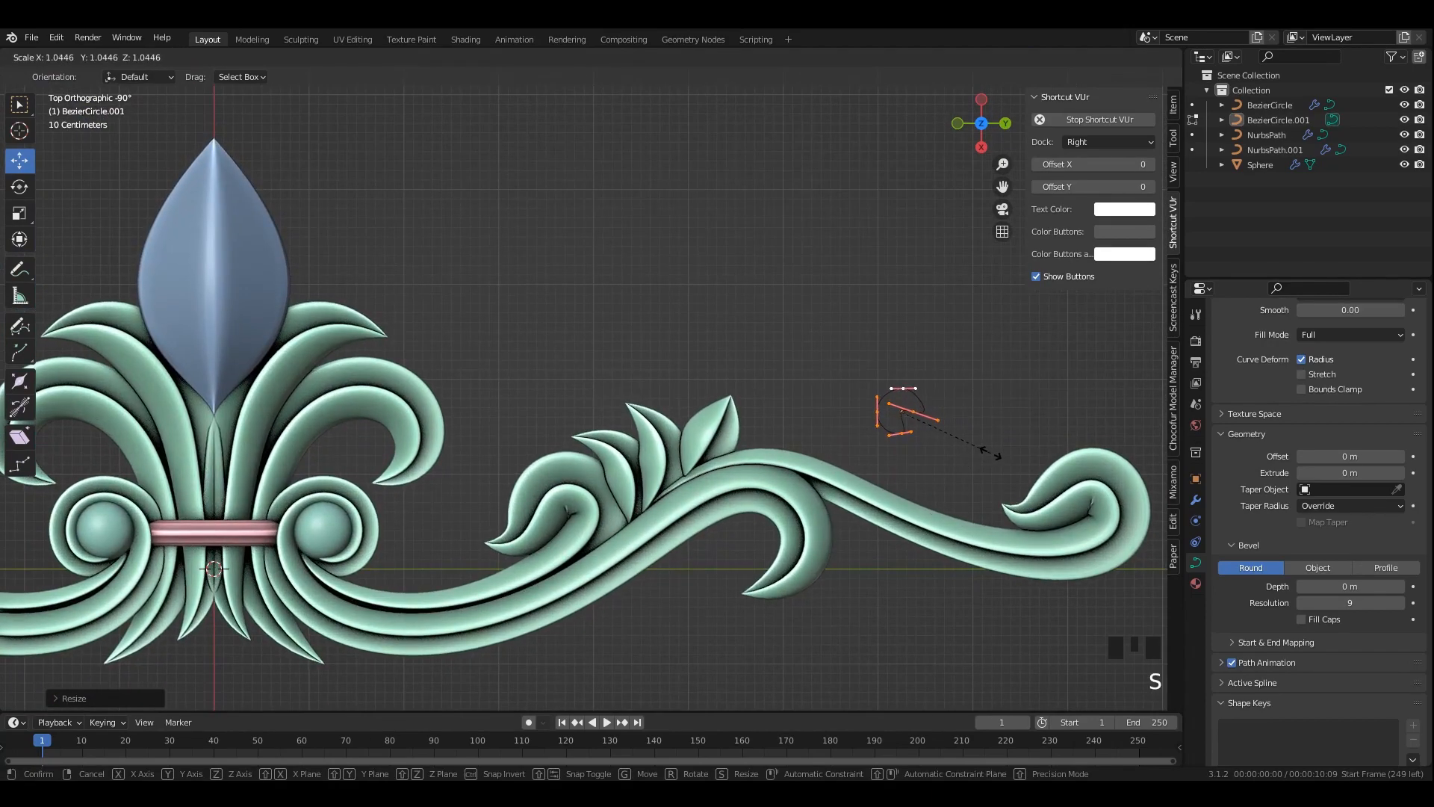
click(997, 453)
scroll(997, 442, up, 3)
shift+middle_drag(997, 442, 567, 365)
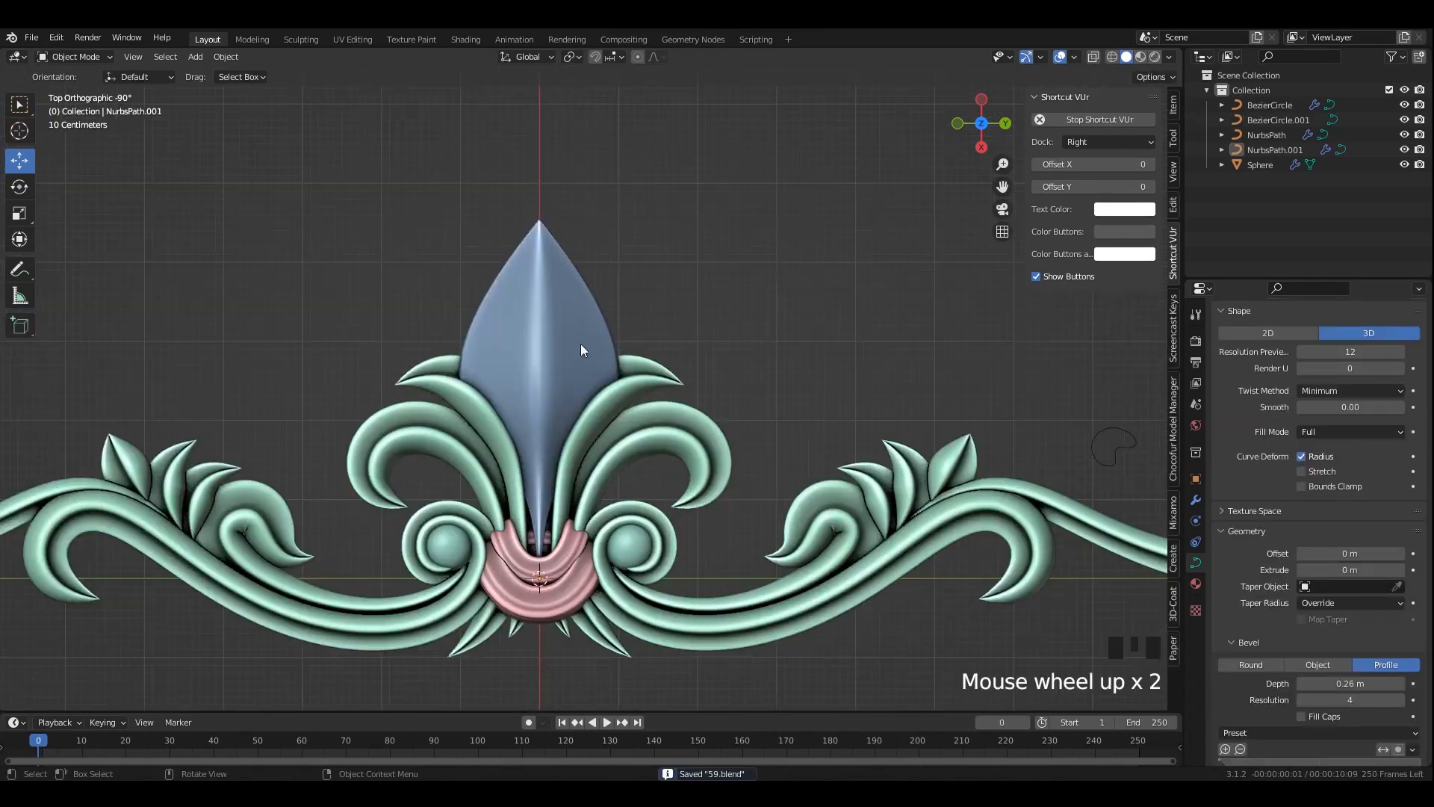
Move the central leaf's lowest control point up along the center line, inside the pink molded ring.
click(580, 345)
key(Tab)
shift+middle_drag(580, 345, 591, 254)
key(alt+z)
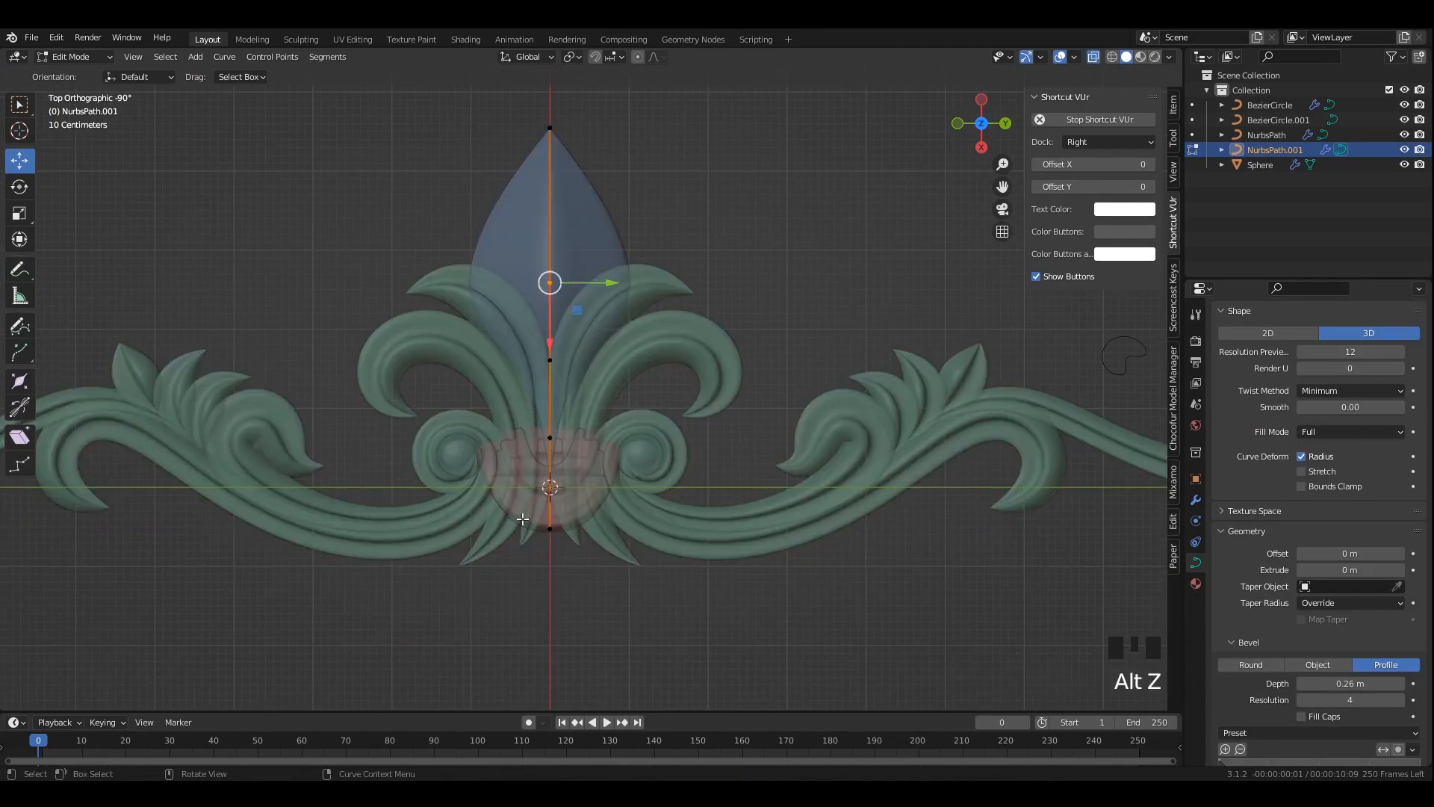
click(550, 527)
key(alt+z)
drag(550, 589, 551, 552)
click(551, 552)
Fatten the central leaf at the control point near the ring's upper edge and leave Edit Mode.
scroll(484, 509, up, 2)
key(alt+z)
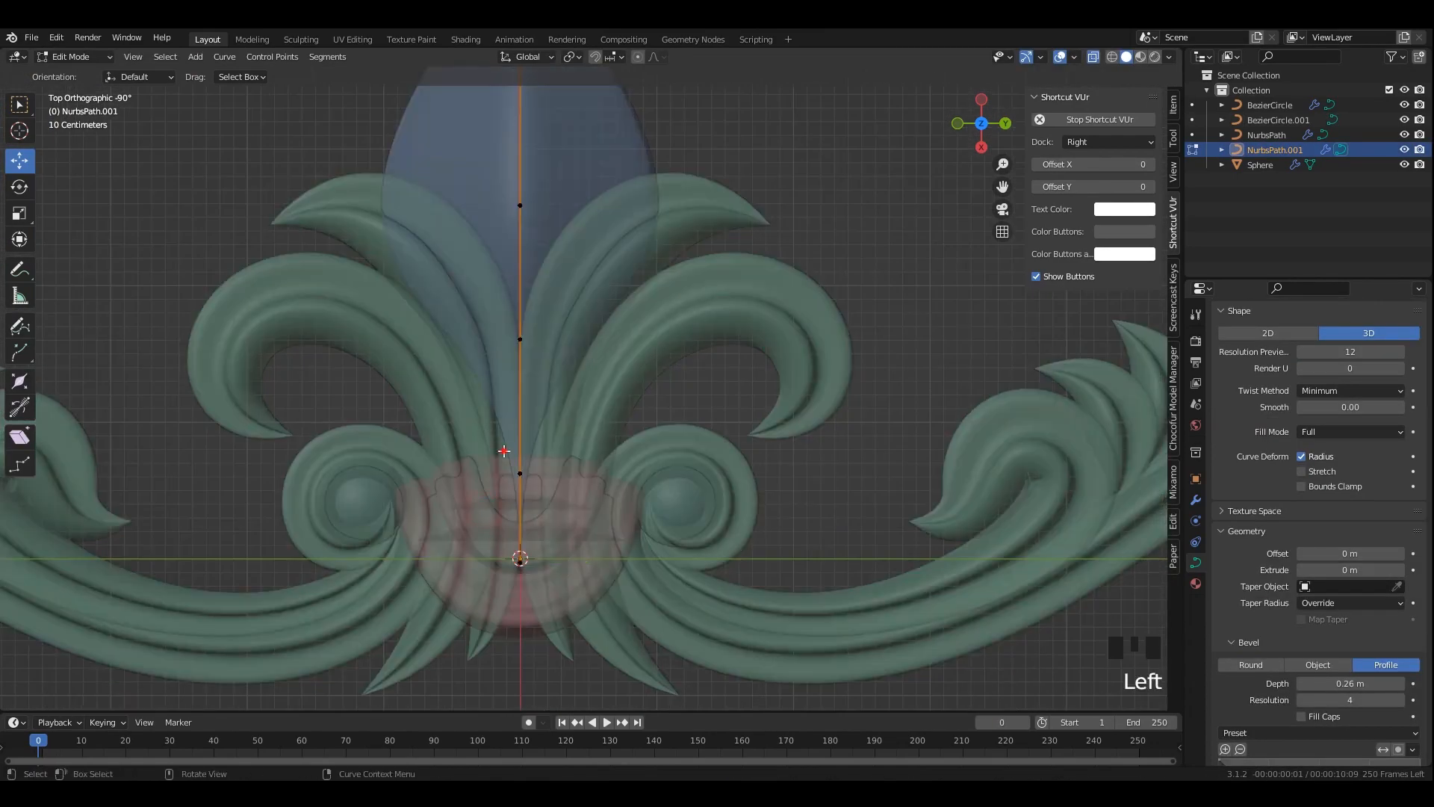
key(alt+s)
key(alt+z)
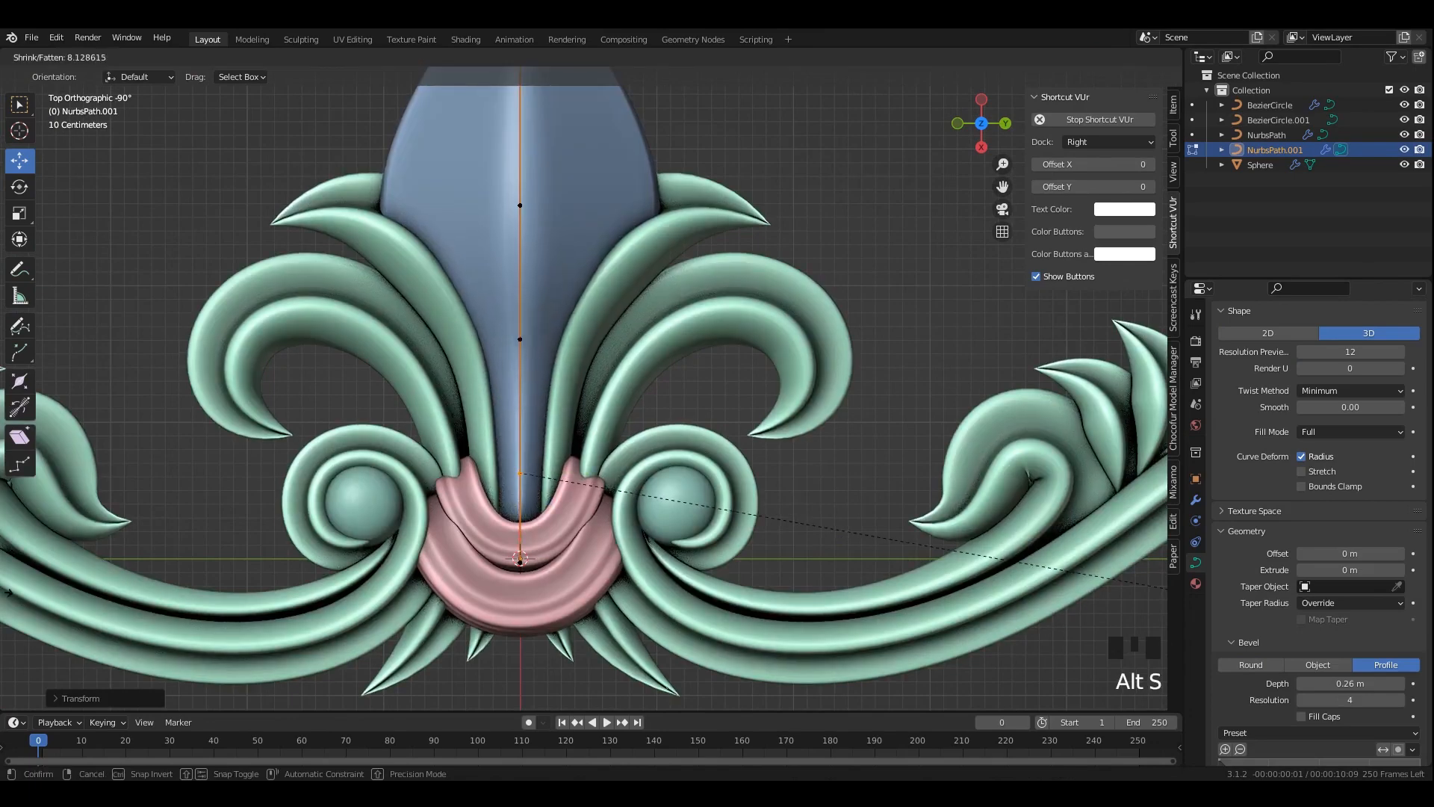
key(alt+s)
click(837, 496)
scroll(800, 471, down, 2)
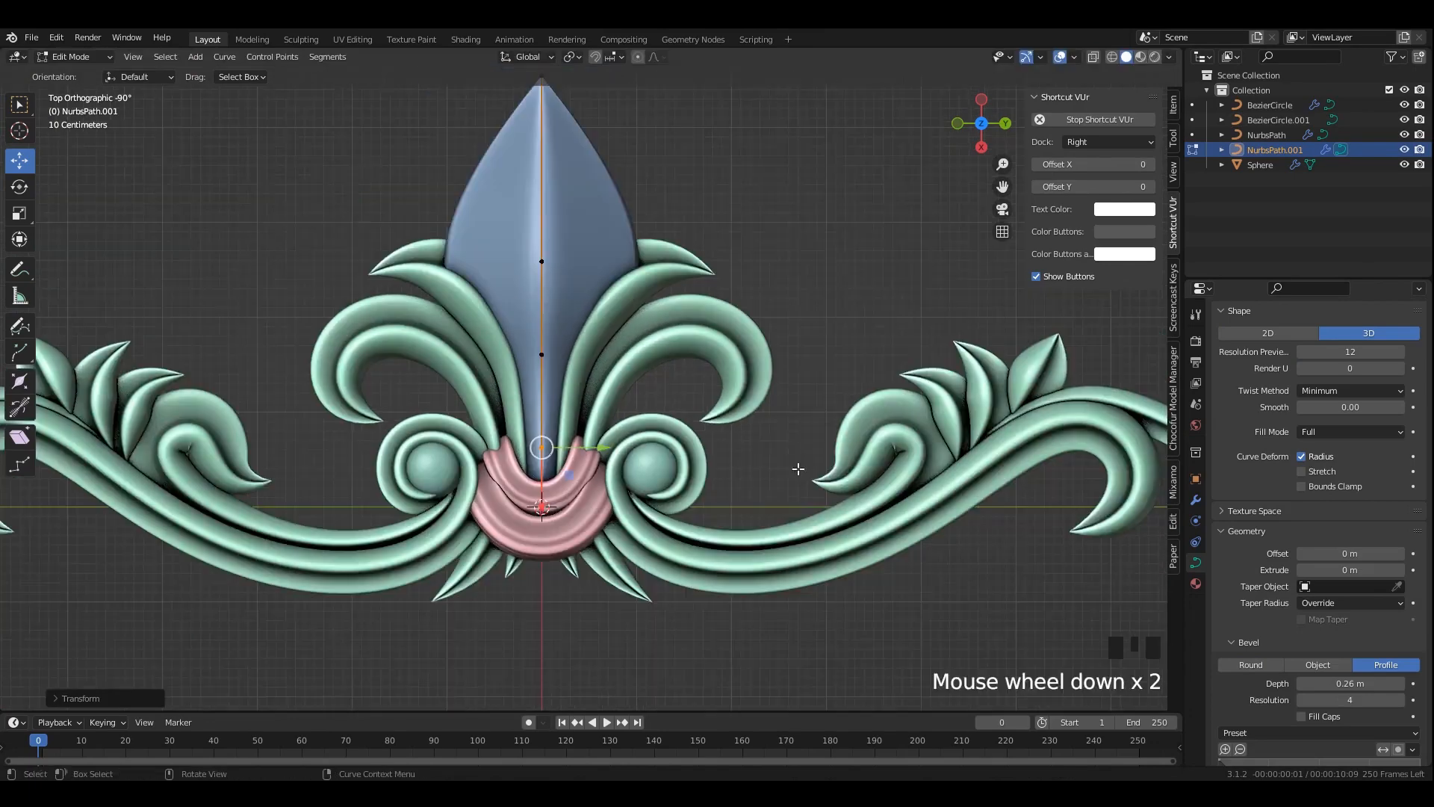
key(Tab)
click(810, 301)
Move the central leaf's tip control point upward to lengthen the leaf.
scroll(798, 358, down, 1)
shift+middle_drag(783, 422, 787, 456)
scroll(580, 239, up, 2)
click(580, 240)
key(Tab)
shift+middle_drag(579, 240, 579, 404)
key(alt+z)
click(519, 283)
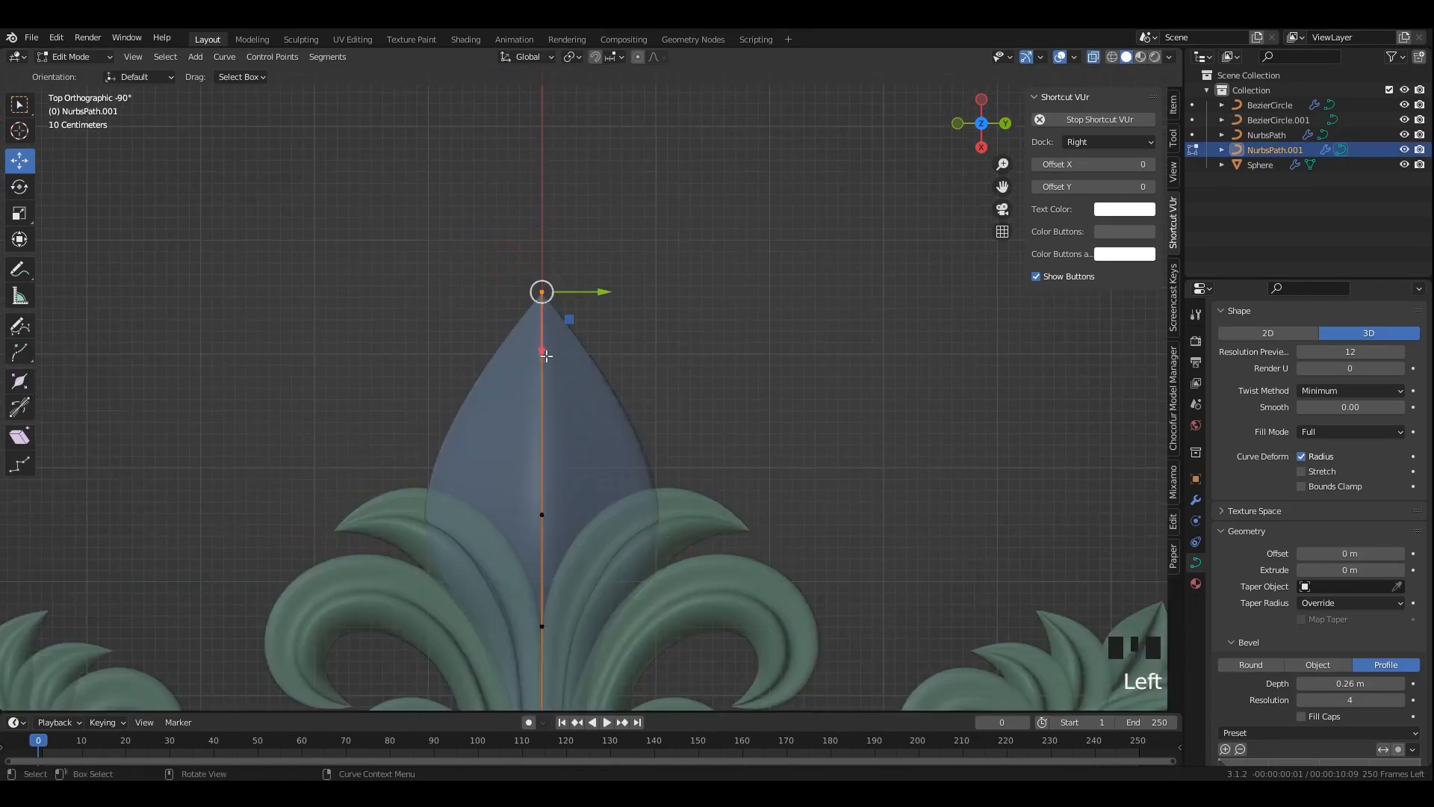
drag(543, 353, 543, 308)
key(alt+z)
Adjust the central leaf's thickness at the control point just below its tip.
click(542, 515)
key(alt+s)
click(692, 563)
shift+middle_drag(494, 608, 515, 500)
key(alt+z)
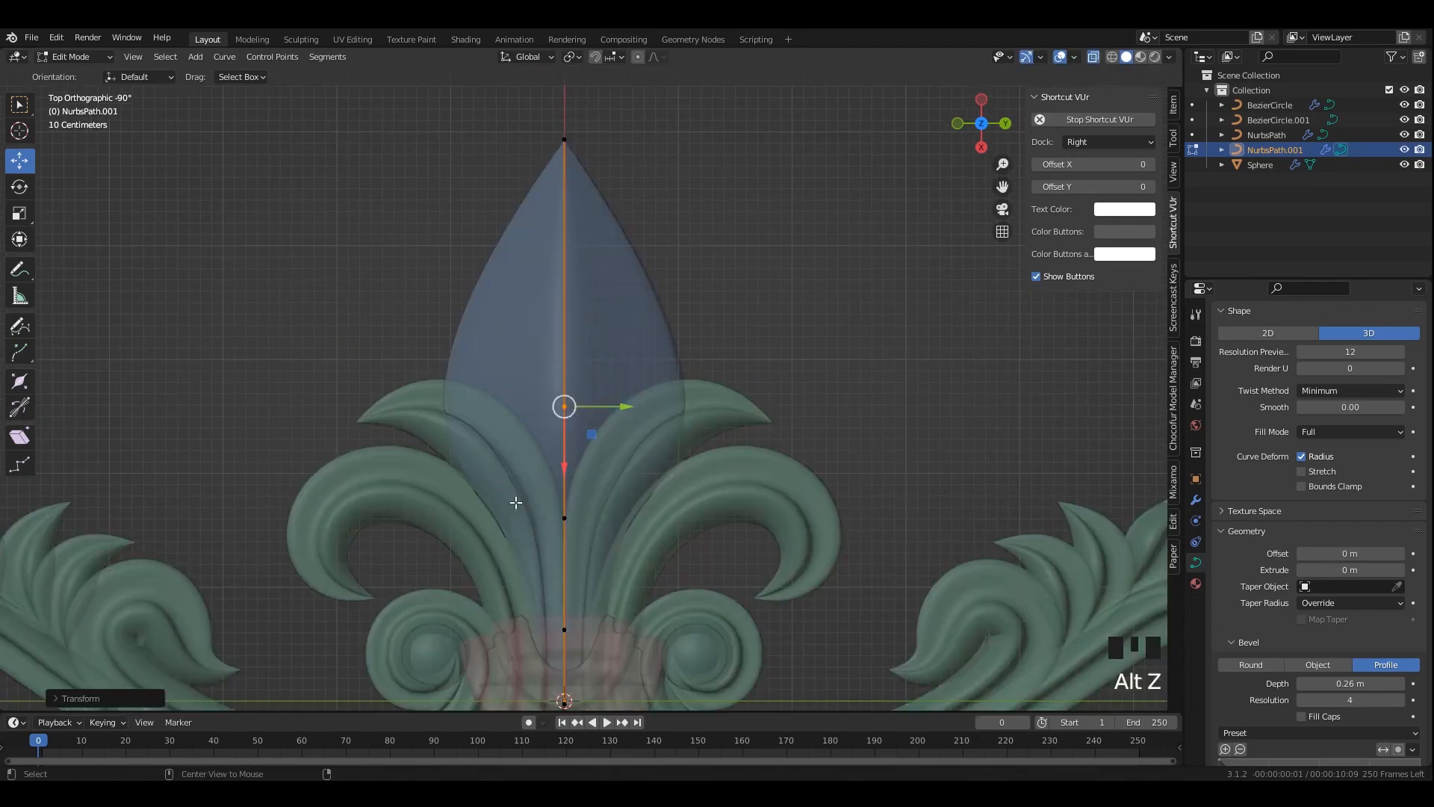
Adjust the central leaf's thickness at the control point between the side leaves, leave Edit Mode and save the file.
click(564, 517)
key(alt+s)
click(633, 539)
key(alt+z)
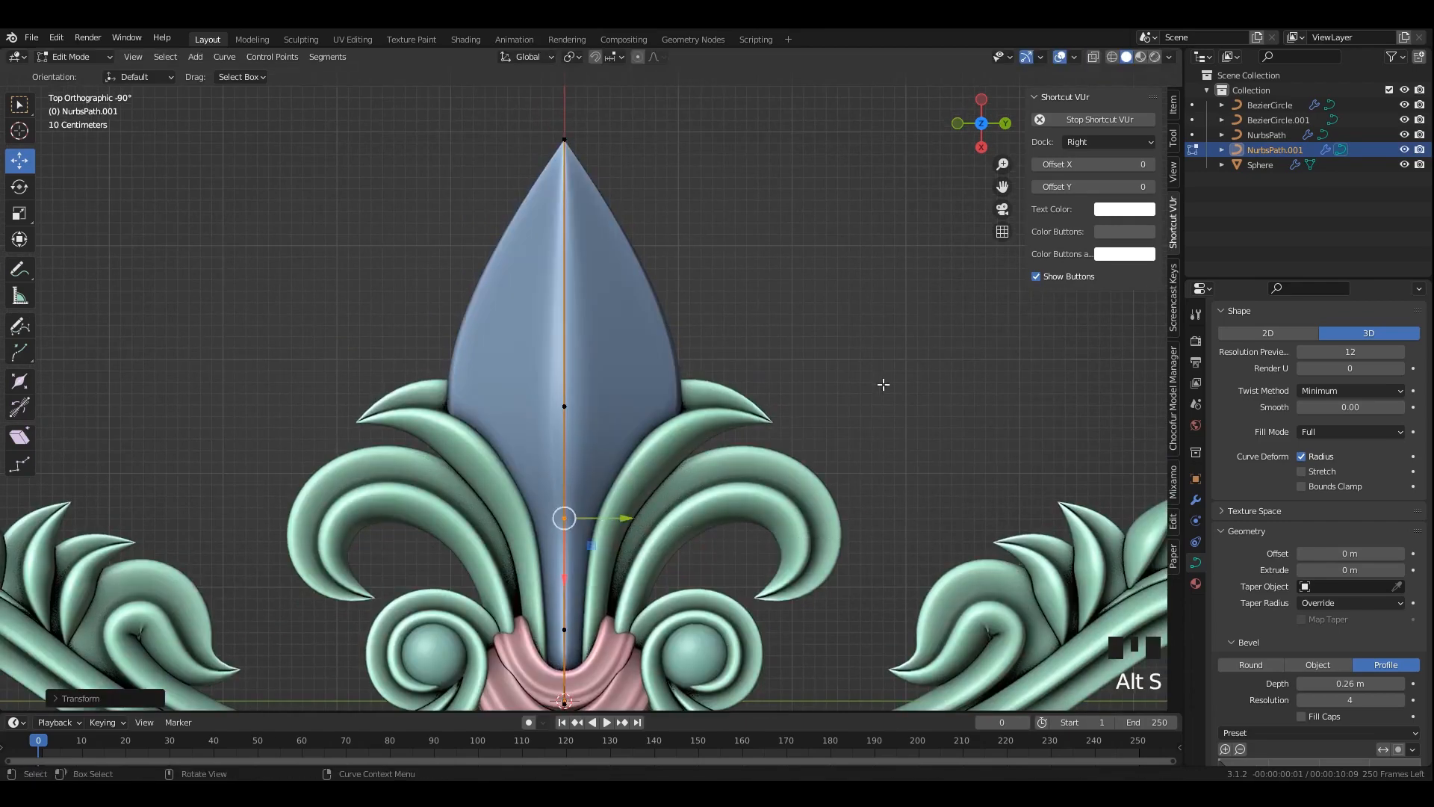
key(Tab)
scroll(800, 378, down, 4)
scroll(758, 370, down, 2)
key(ctrl+s)
scroll(608, 370, up, 3)
Move the central leaf's lowest control point down past the pink ring to form a spike, leave Edit Mode and save.
click(608, 370)
key(Tab)
shift+middle_drag(608, 369, 627, 236)
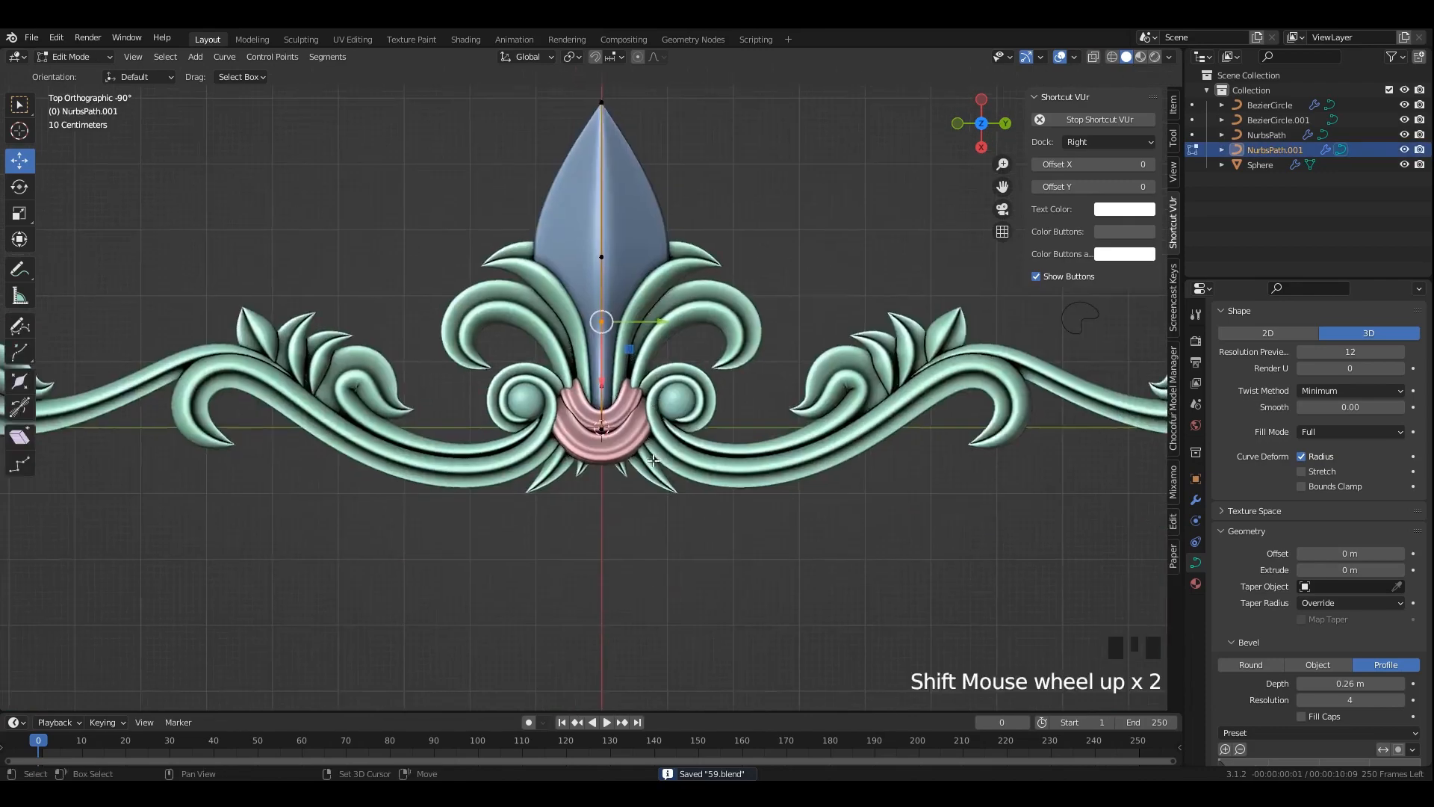
key(alt+z)
drag(586, 409, 622, 641)
key(alt+z)
key(alt+z)
key(alt+z)
key(alt+z)
key(Tab)
click(737, 576)
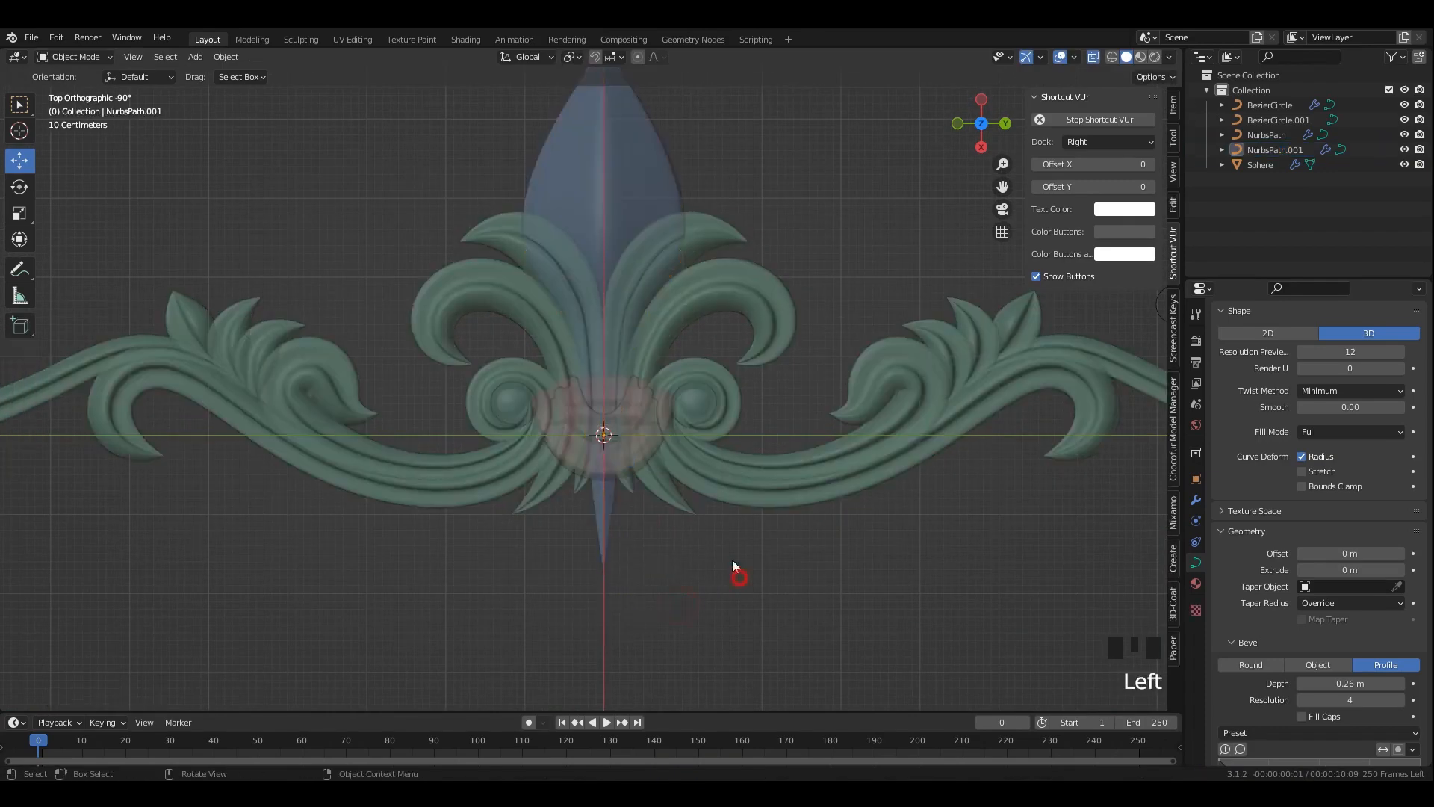
key(alt+z)
scroll(706, 441, down, 3)
shift+middle_drag(769, 252, 737, 361)
key(ctrl+s)
scroll(717, 355, up, 2)
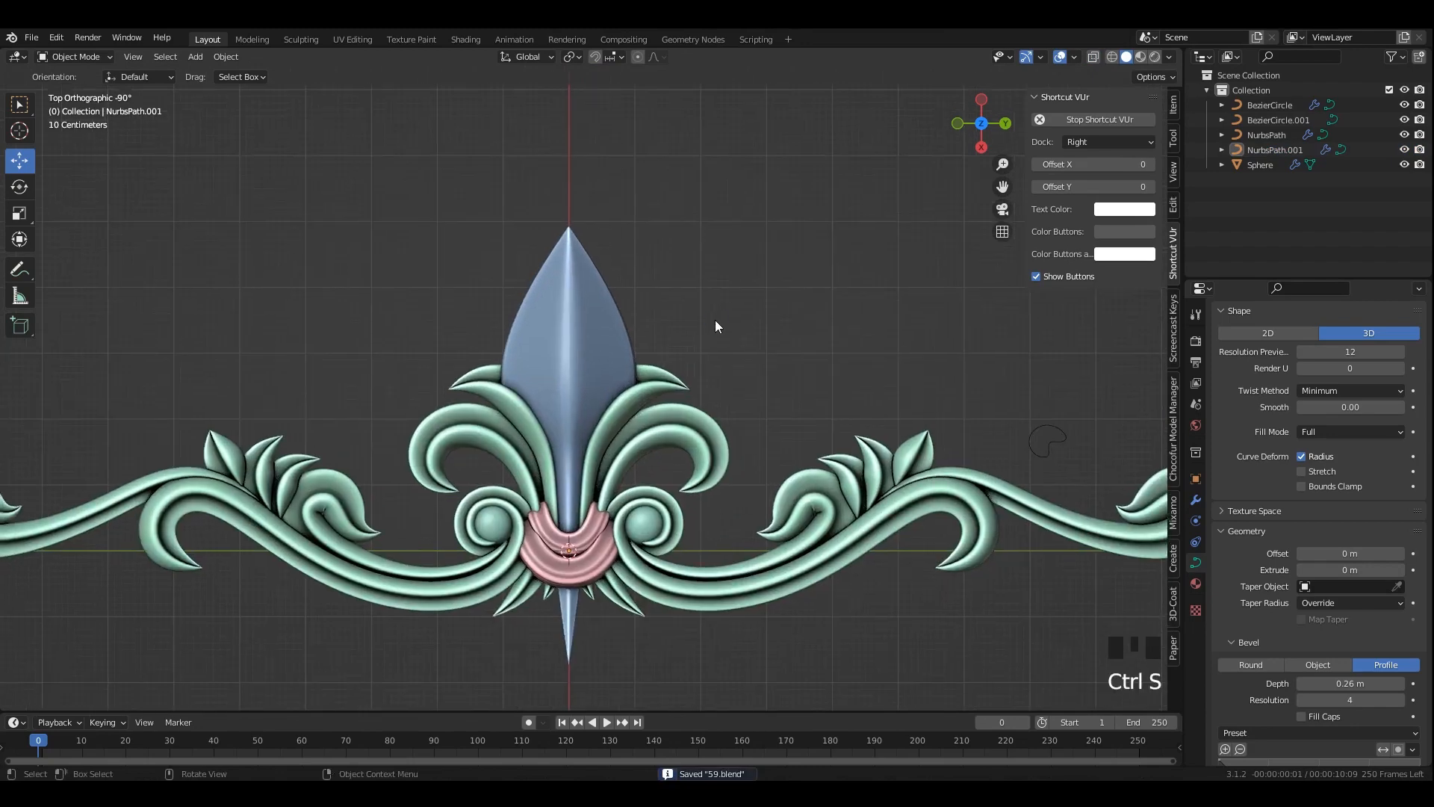
key(ctrl+s)
Nudge the control point at the outer bend of the large curled side leaf slightly upward.
click(687, 429)
key(Tab)
scroll(706, 423, up, 1)
click(728, 415)
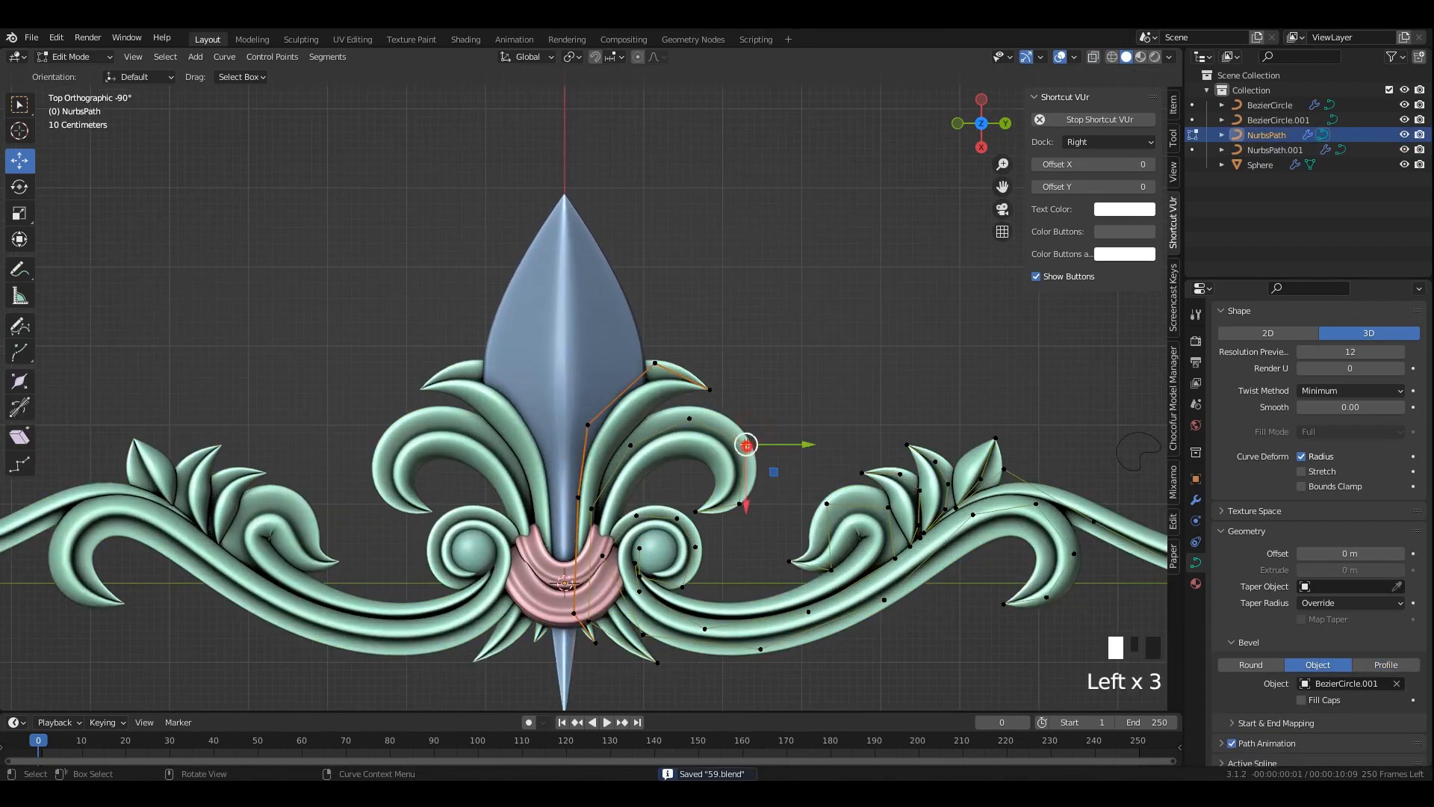
drag(747, 446, 746, 440)
scroll(710, 482, up, 2)
shift+middle_drag(711, 482, 733, 433)
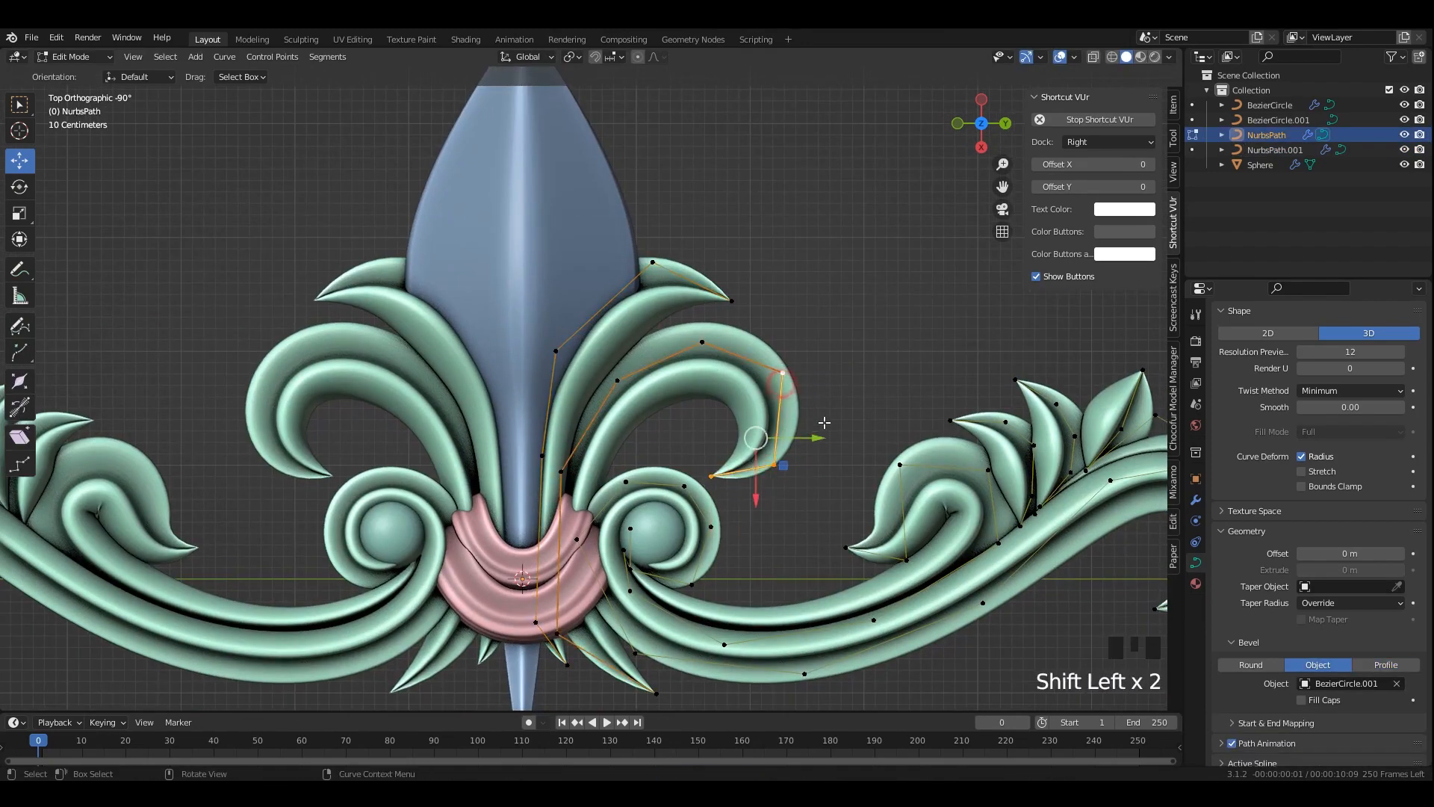
Try rotating the curled side leaf's end control points and shifting them inward toward the spiral.
key(r)
click(830, 457)
drag(807, 440, 684, 454)
click(769, 384)
click(756, 450)
click(679, 465)
Undo the rotation and inward moves of the curled side leaf's end control points.
key(ctrl+z)
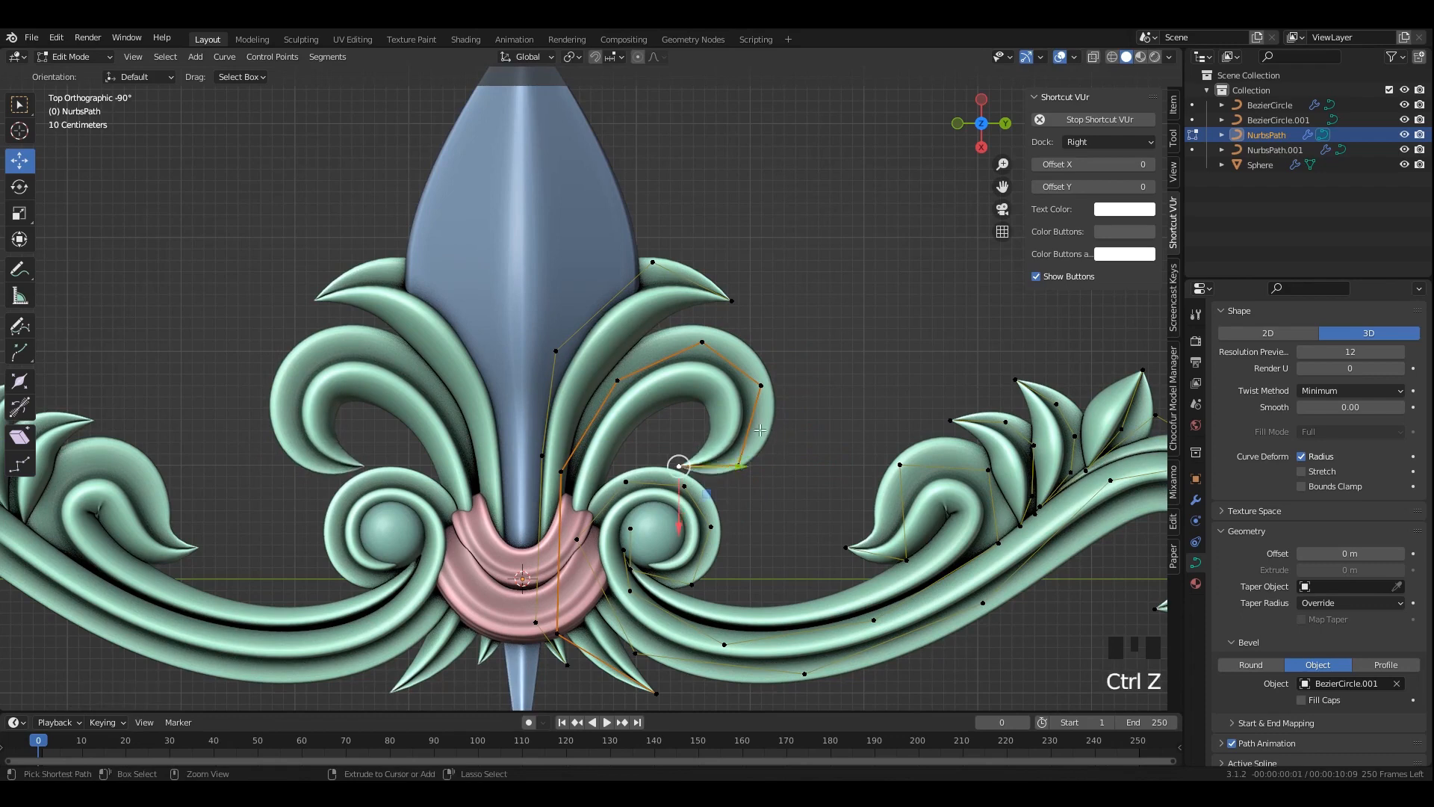
key(ctrl+z)
key(ctrl+z)
key(ctrl+z)
key(ctrl+z)
key(ctrl+z)
key(ctrl+z)
key(ctrl+z)
key(ctrl+z)
key(ctrl+z)
key(ctrl+z)
key(ctrl+z)
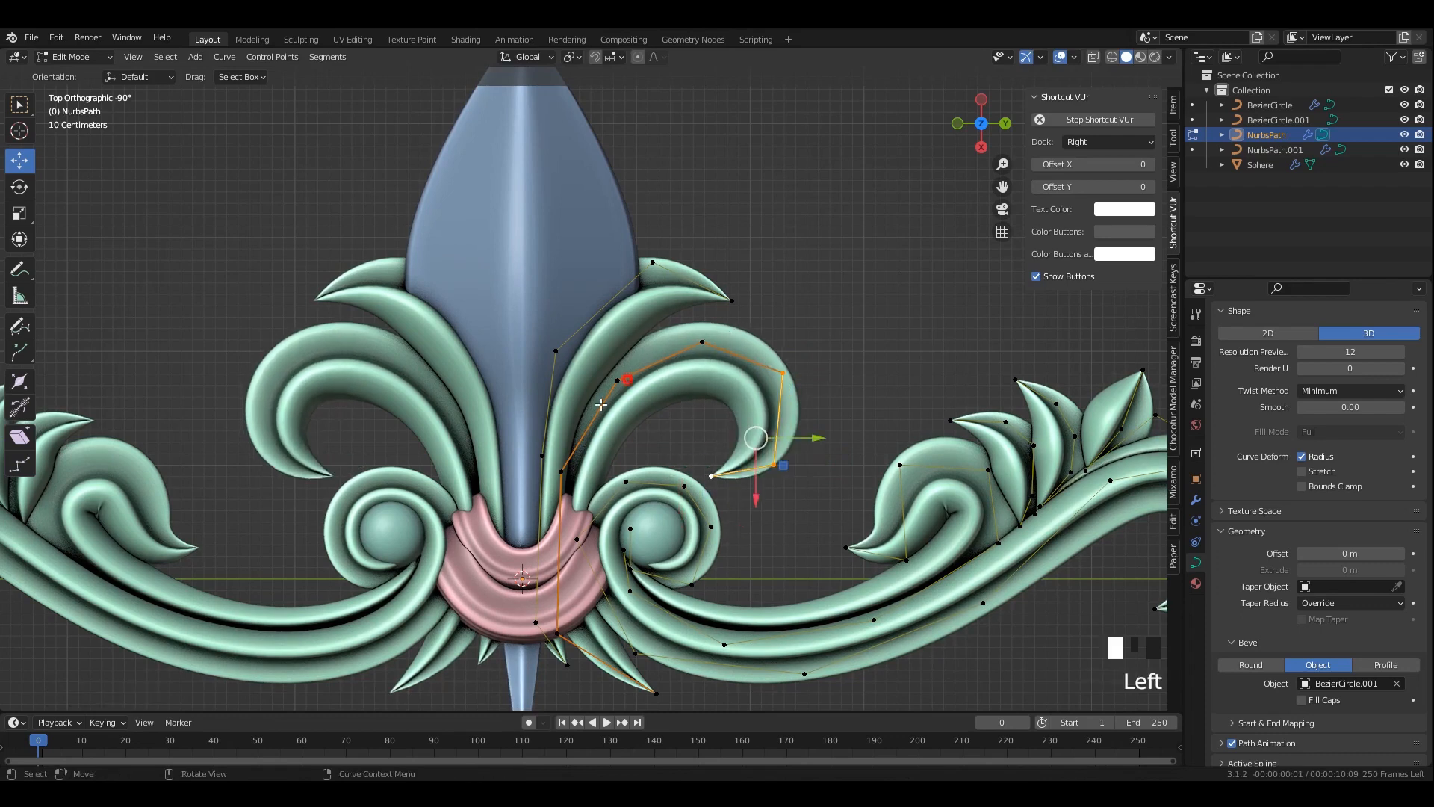
Shift the two inner control points of the curled side leaf slightly away from the central leaf.
drag(628, 379, 627, 385)
click(705, 340)
drag(703, 341, 703, 346)
key(ctrl+z)
drag(561, 471, 582, 467)
key(alt+z)
key(alt+z)
key(alt+z)
Fatten the curled side leaf around its outer bend, leave Edit Mode and save the file.
key(alt+s)
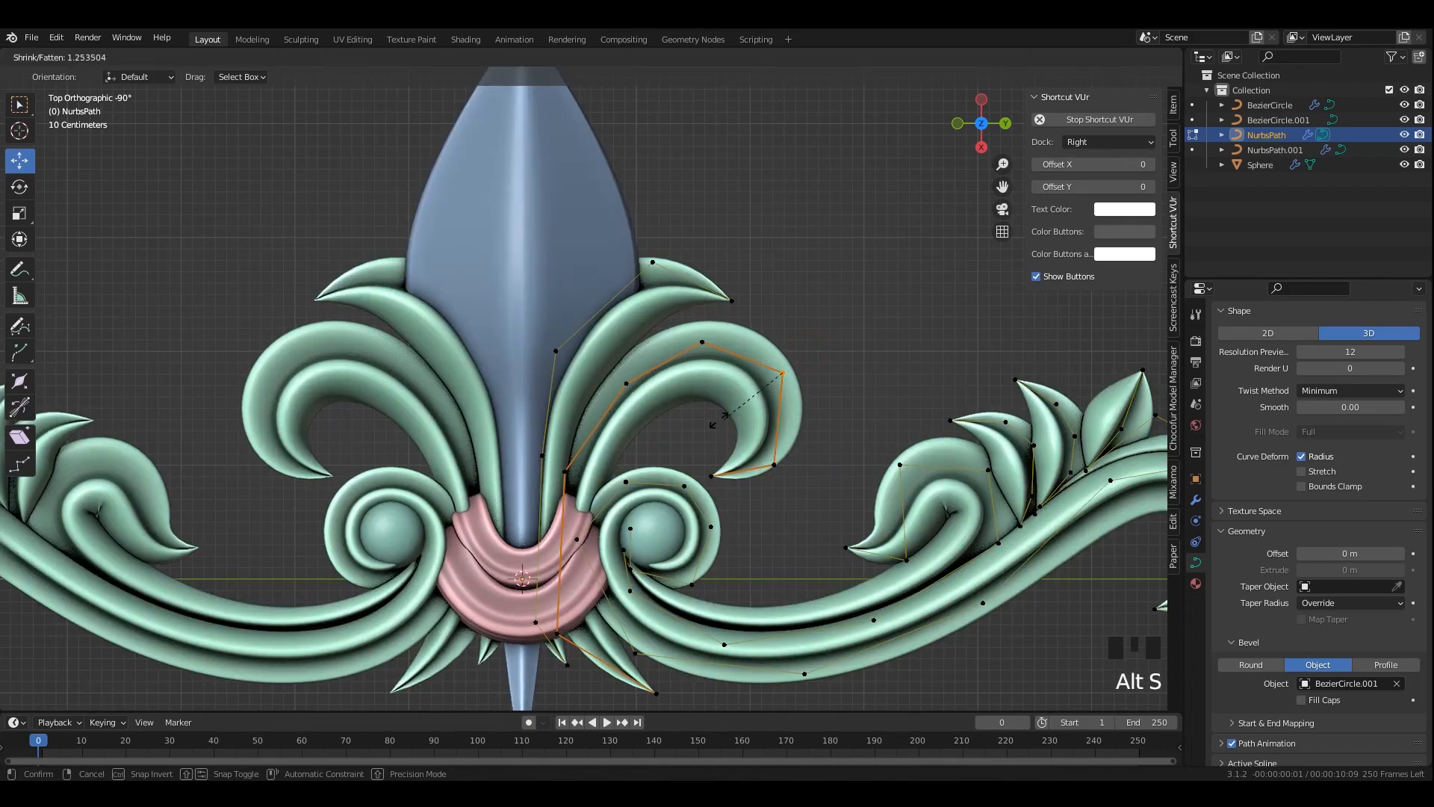
click(750, 455)
drag(717, 501, 702, 502)
key(alt+s)
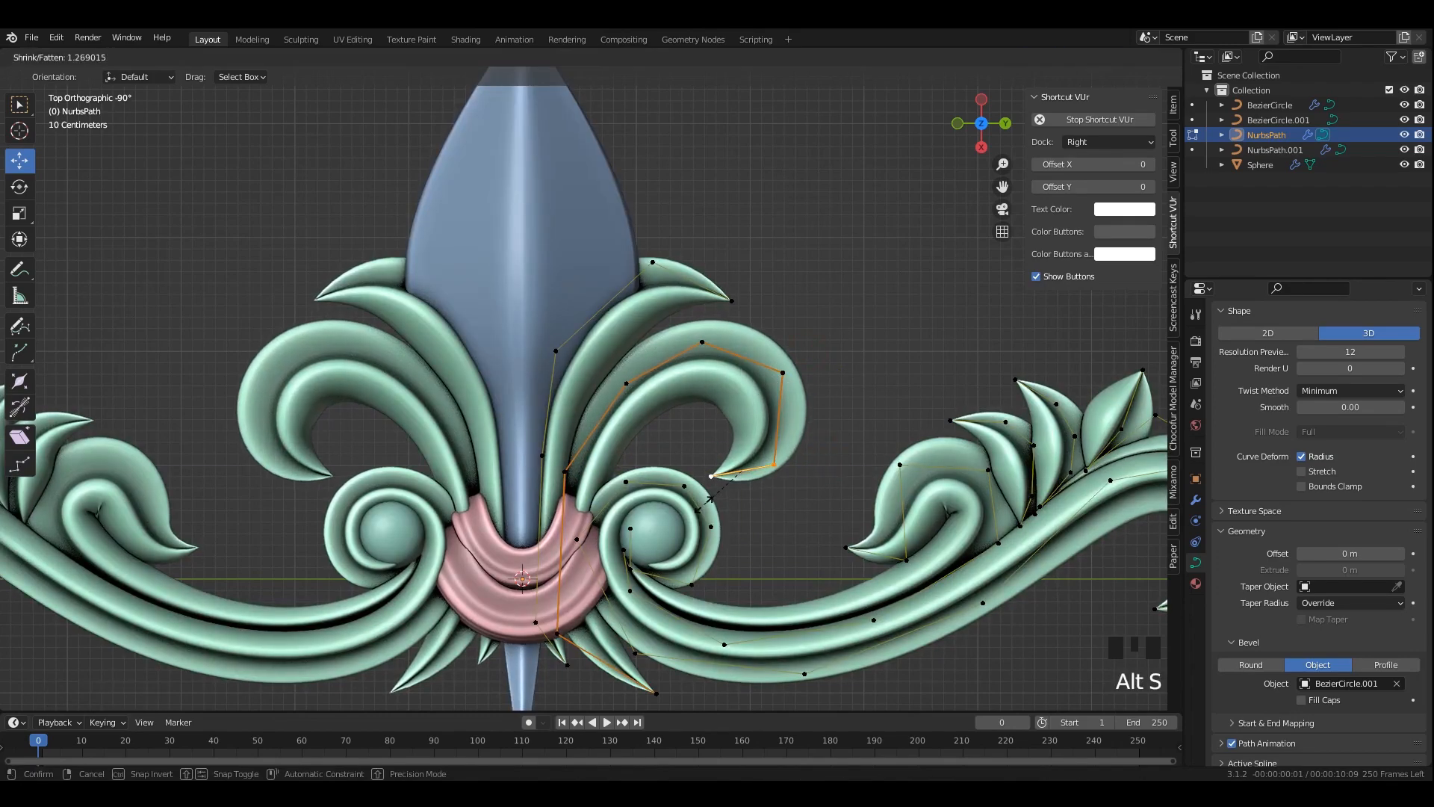
click(710, 500)
key(Tab)
click(838, 312)
scroll(814, 303, down, 2)
key(ctrl+s)
shift+scroll(751, 334, up, 1)
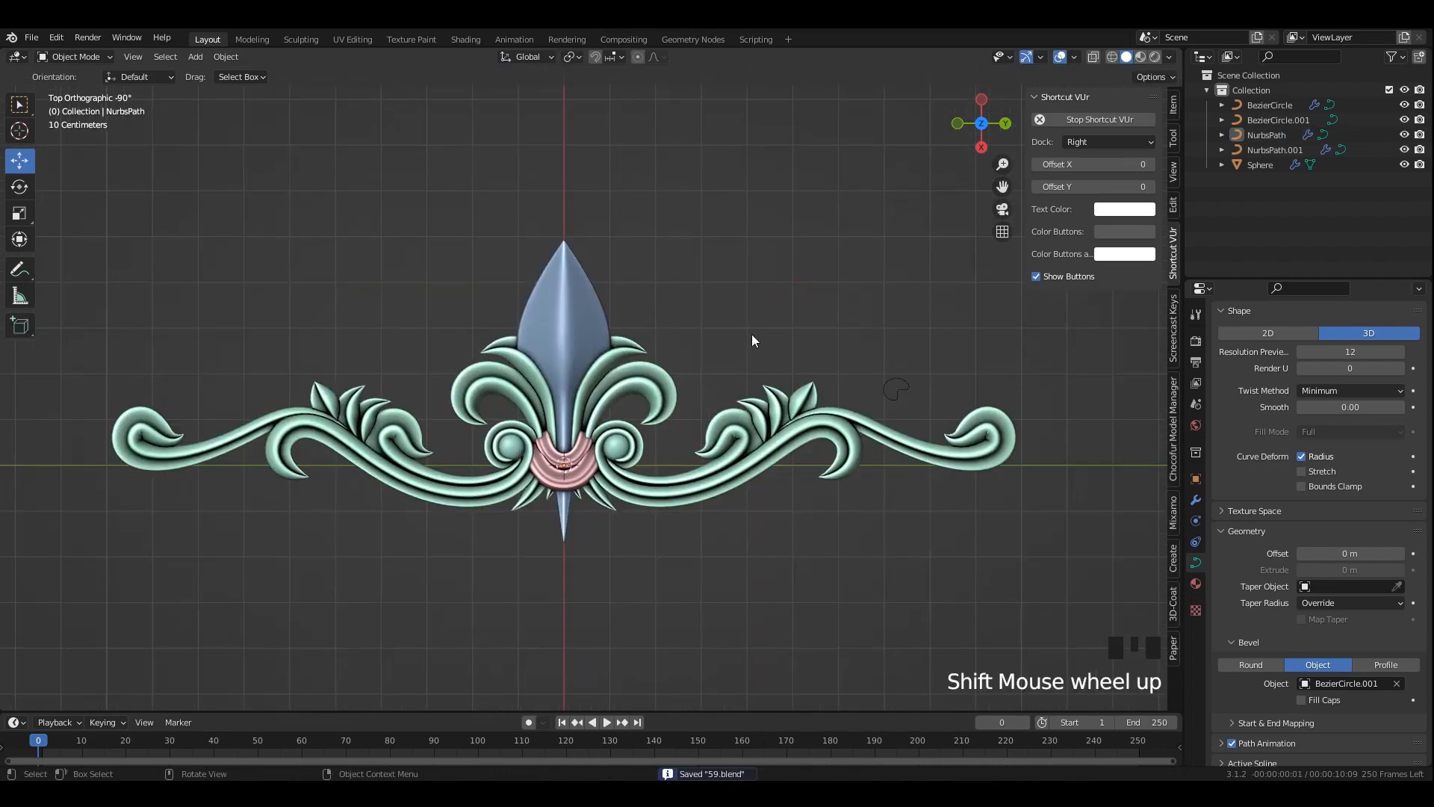
Rotate all control points of the bevel profile curve slightly and leave Edit Mode.
click(917, 391)
key(Tab)
key(a)
key(s)
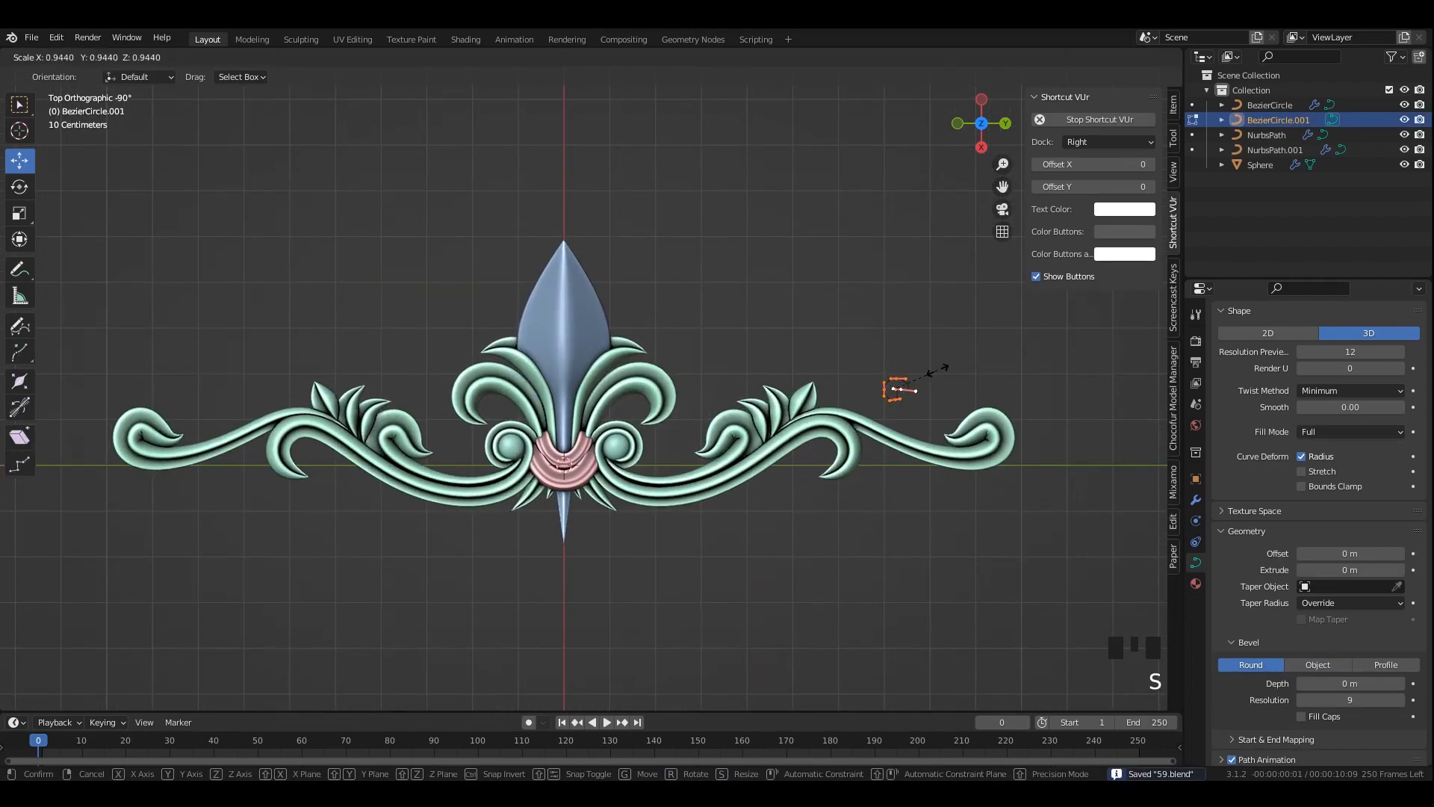
right_click(945, 396)
key(r)
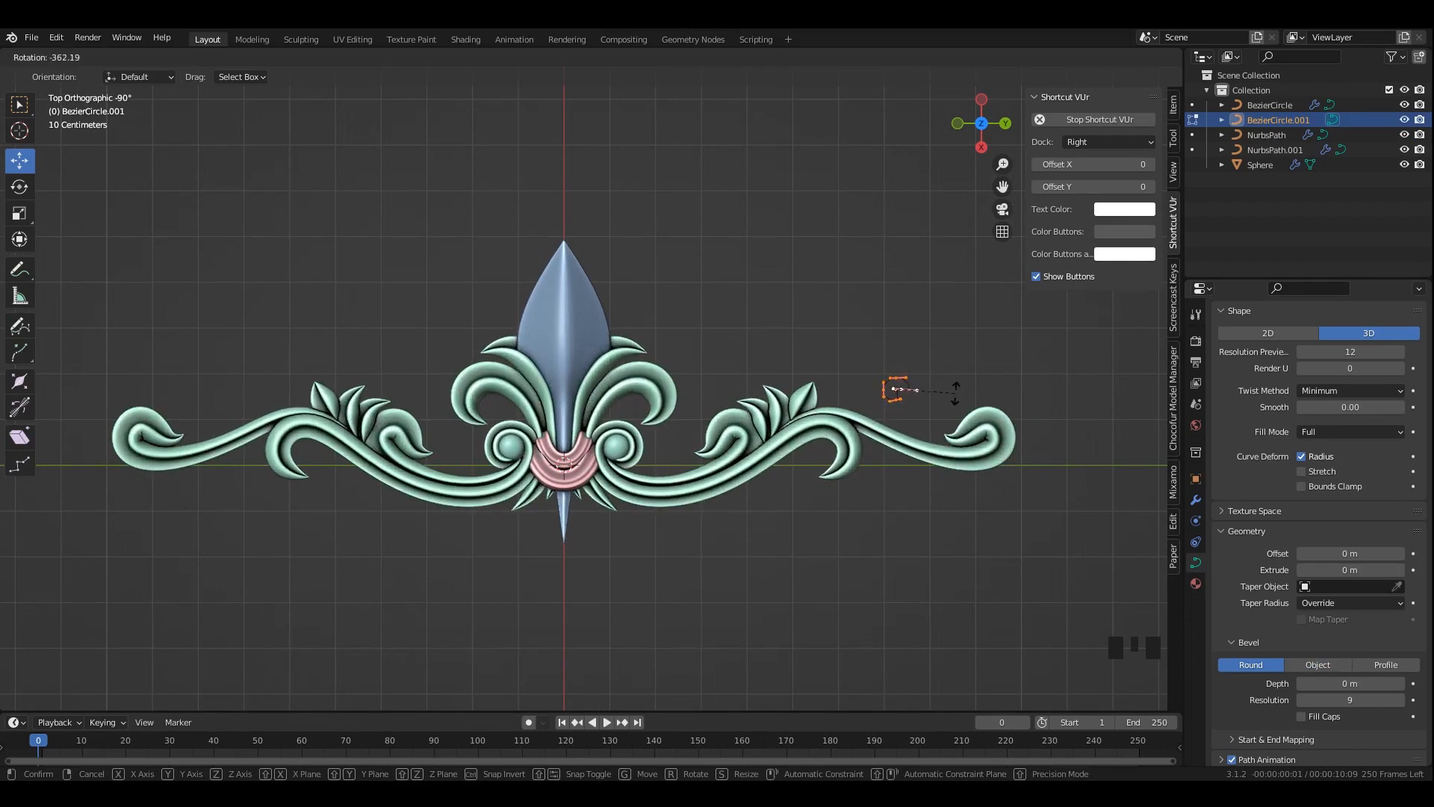
click(954, 390)
key(Tab)
click(761, 298)
Set the central leaf's bevel resolution to 10.
scroll(673, 344, up, 2)
shift+middle_drag(624, 372, 647, 355)
double_click(617, 286)
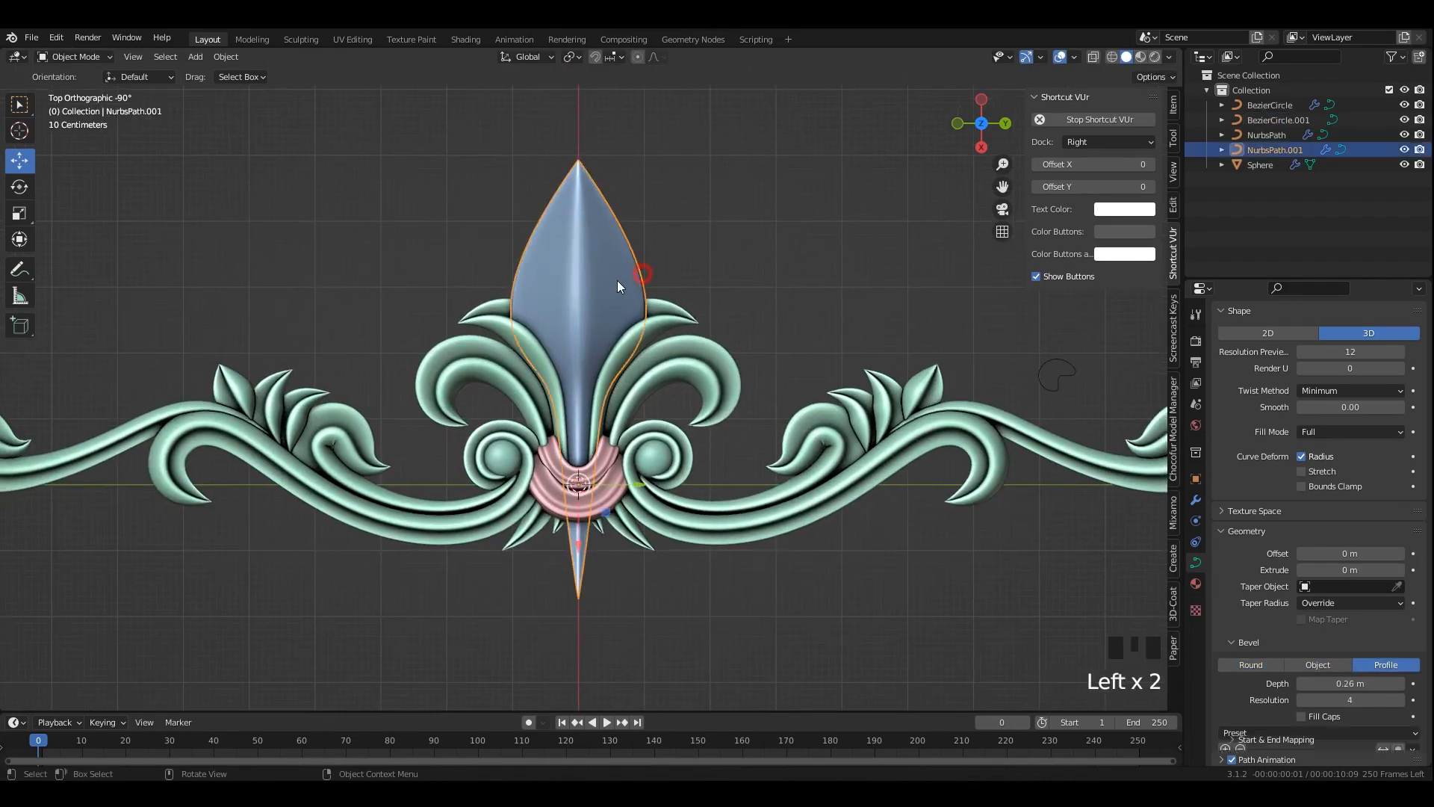
scroll(1322, 633, down, 2)
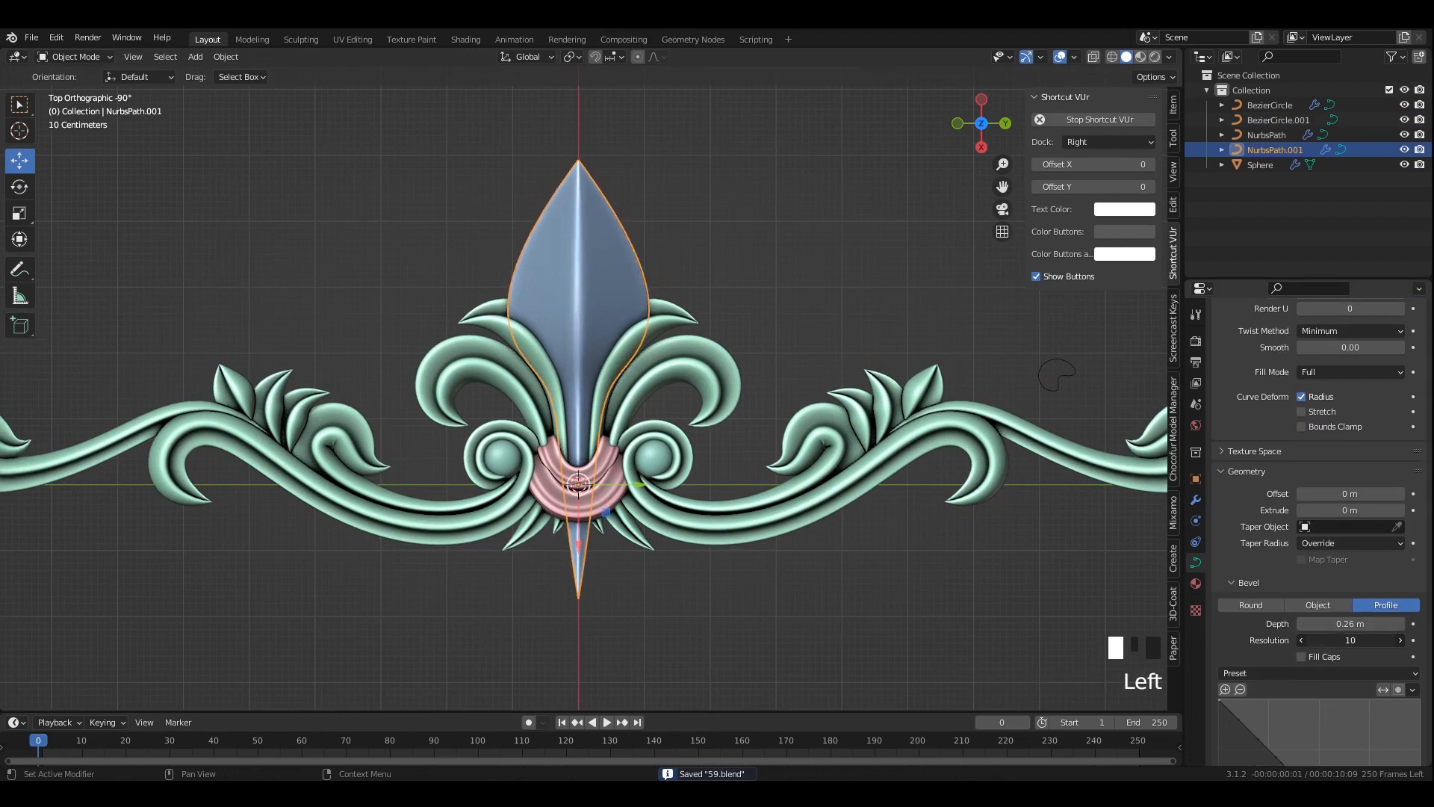
scroll(1347, 673, down, 2)
Try the Default, Cornice Molding and Crown Molding presets on the central leaf's bevel profile, including a reversed profile path.
click(1355, 637)
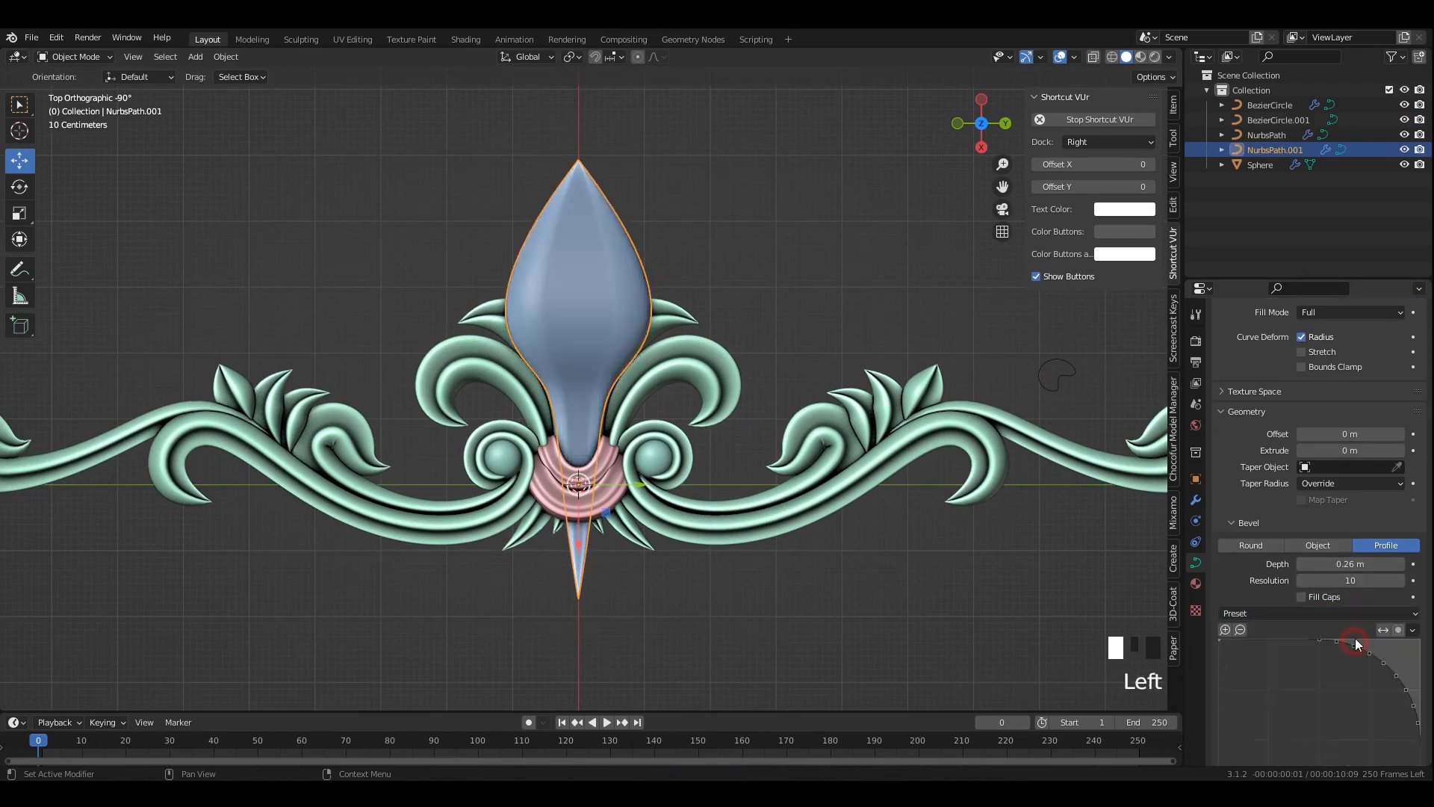
click(1377, 616)
click(1377, 656)
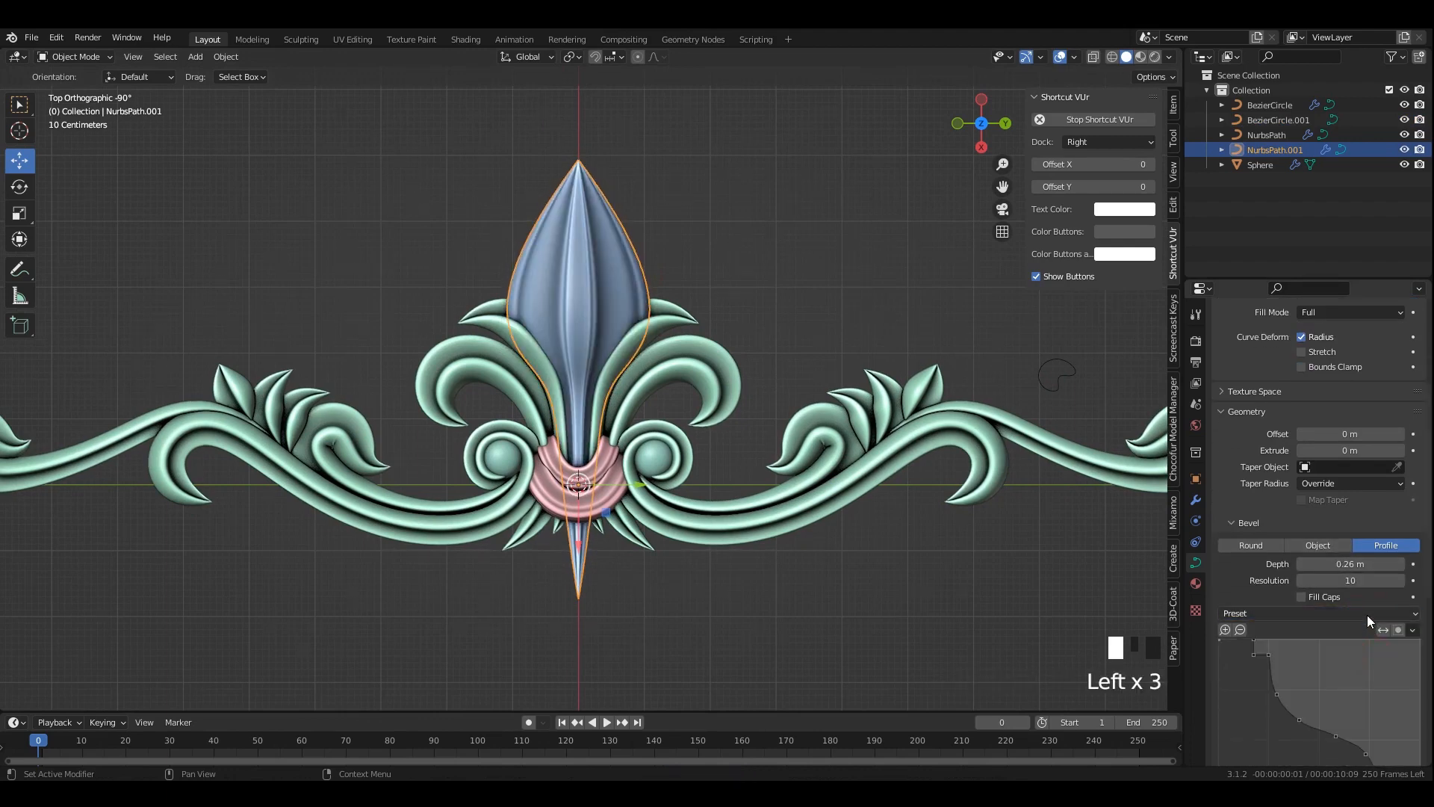
click(1367, 615)
click(1373, 672)
click(1384, 630)
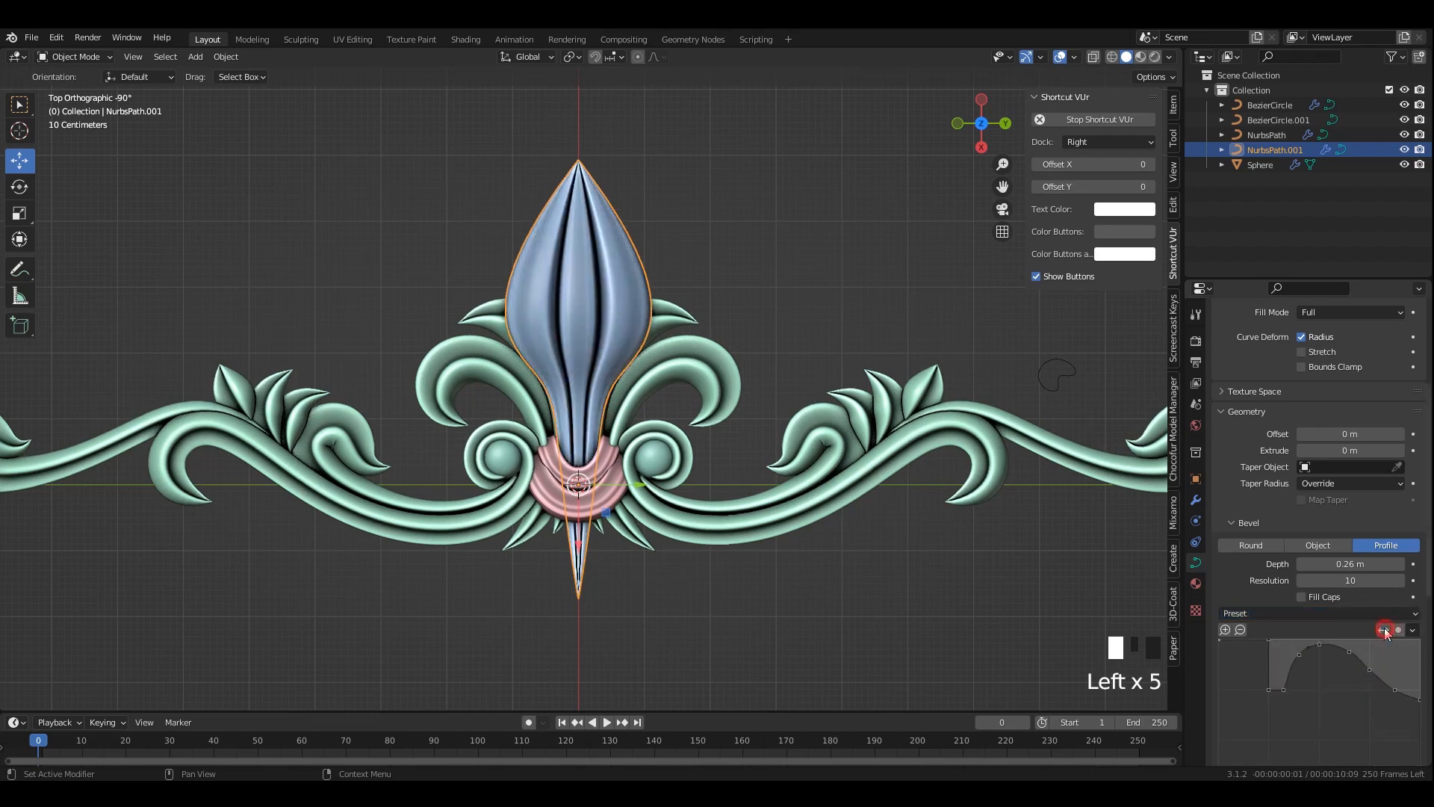
click(1382, 632)
Apply the Cornice Molding preset to the central leaf's bevel profile.
click(1367, 614)
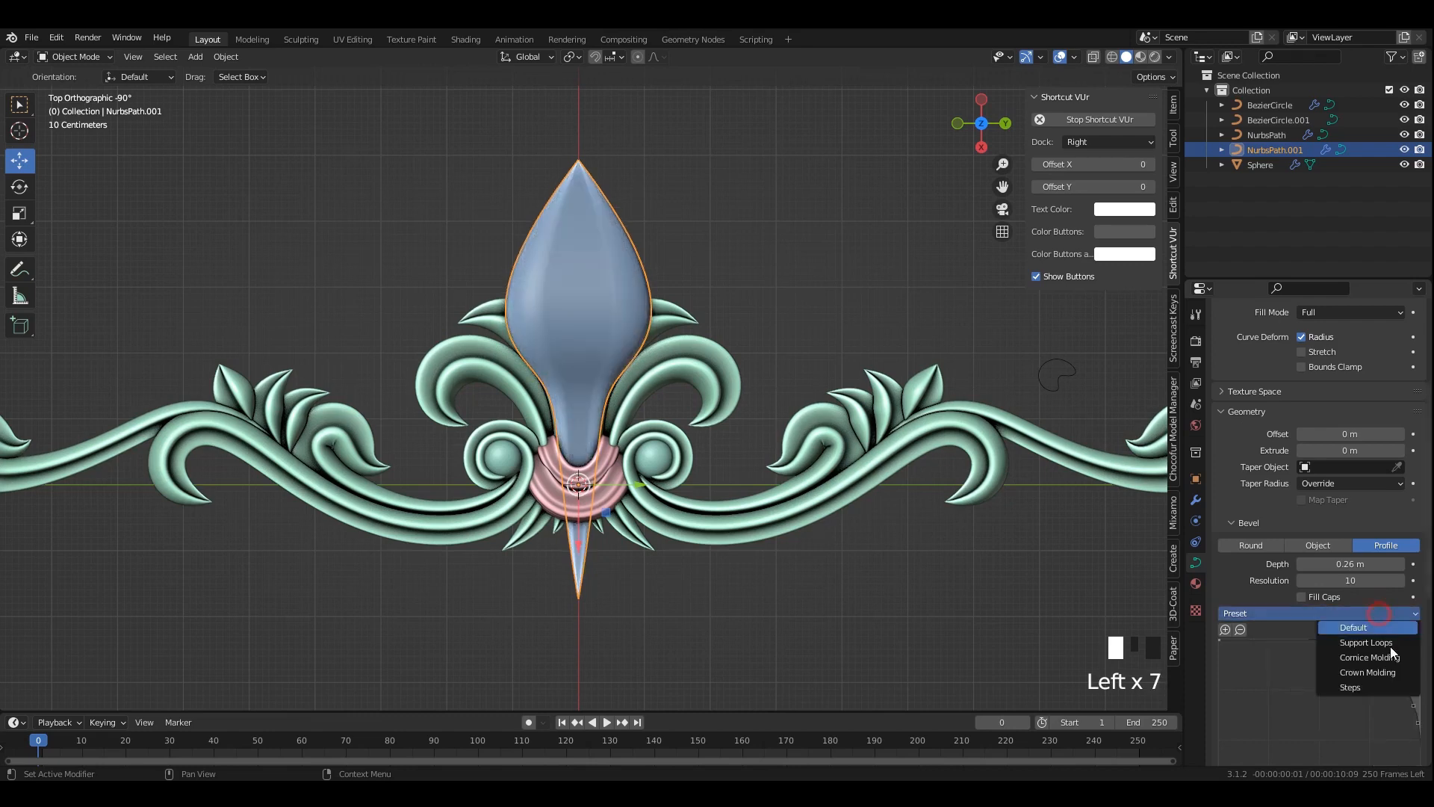
click(1370, 658)
scroll(782, 308, down, 2)
scroll(768, 311, up, 2)
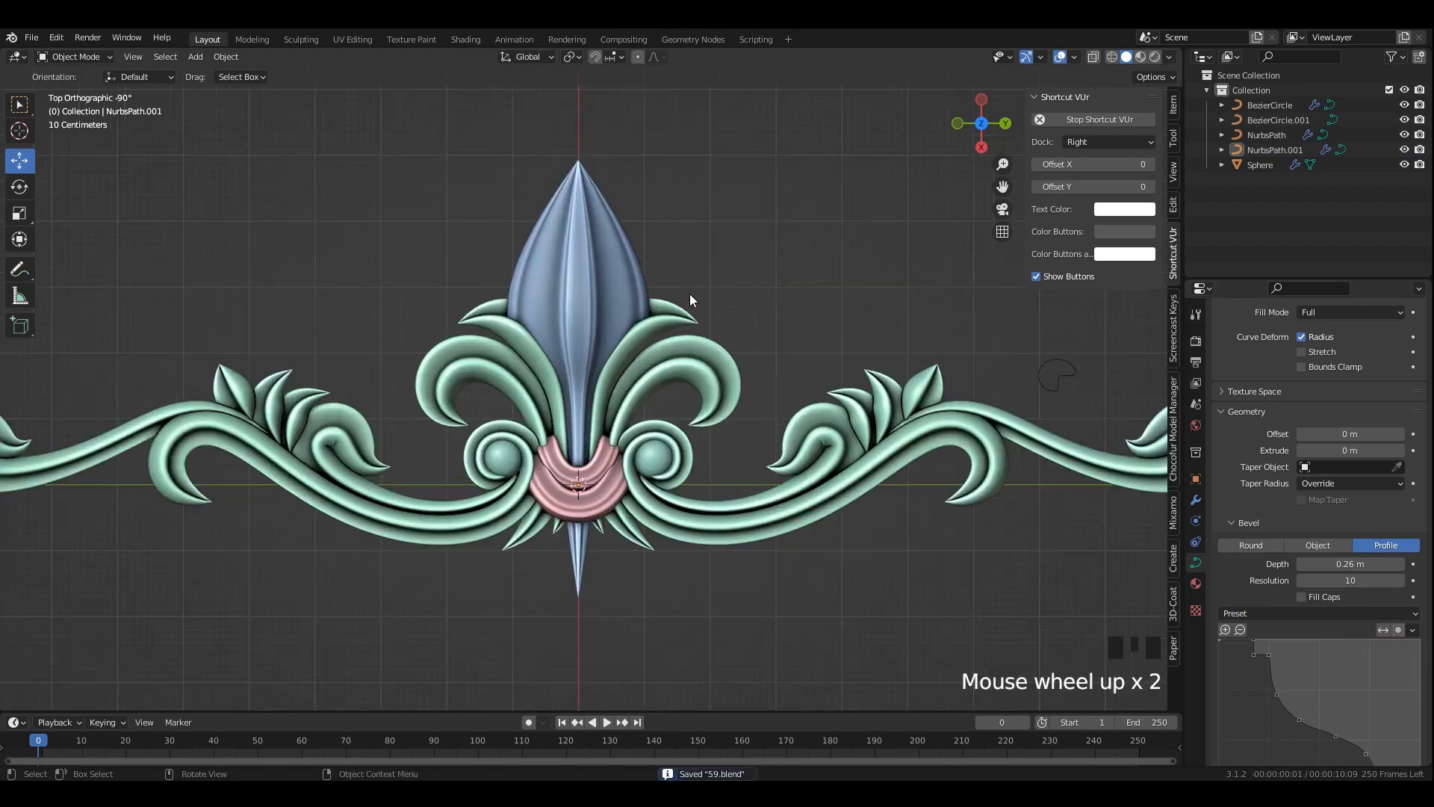
Save the file and adjust the central leaf's thickness at its widest control point in Edit Mode.
click(586, 358)
key(Tab)
key(ctrl+s)
shift+scroll(583, 390, up, 3)
drag(663, 427, 664, 429)
key(alt+s)
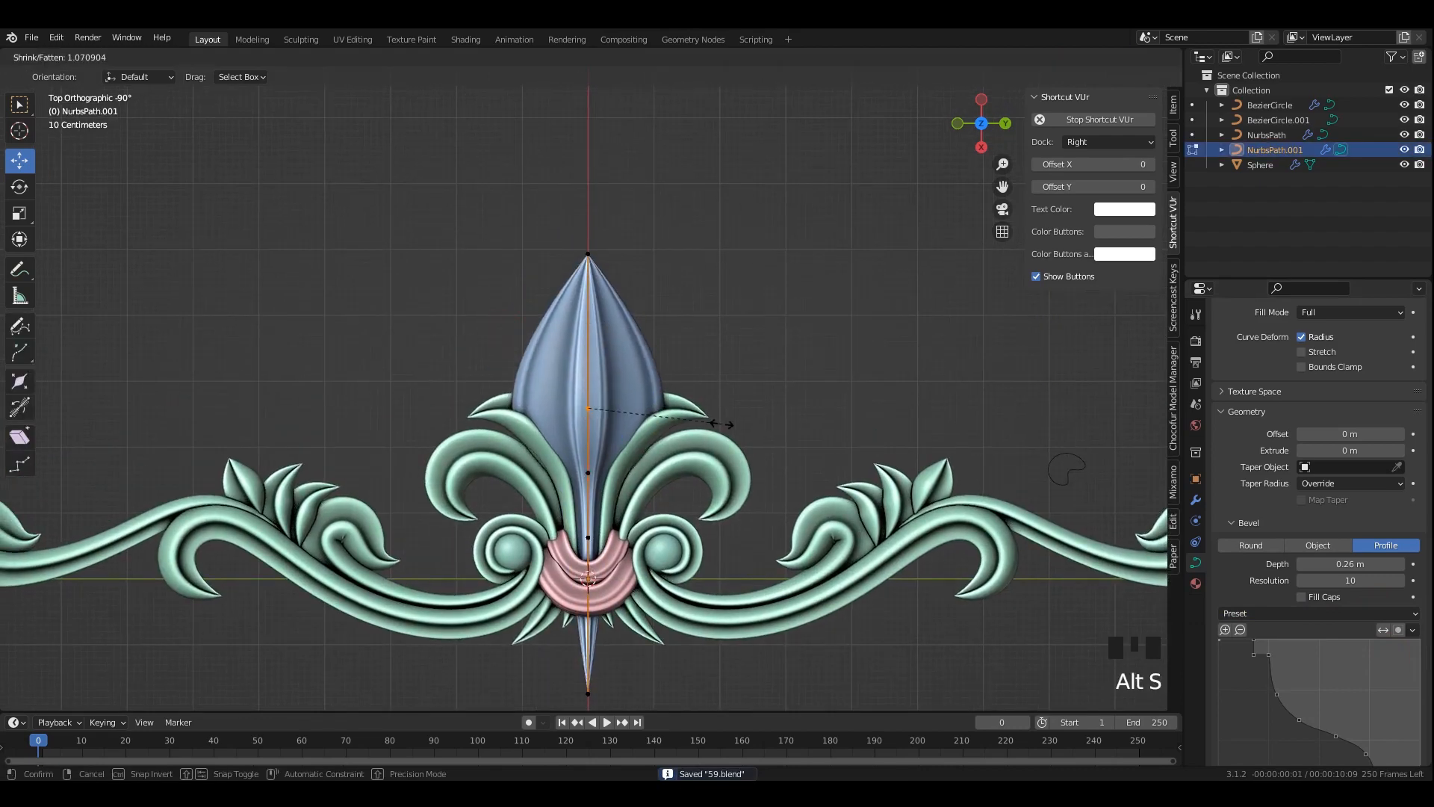
Subdivide the central leaf between its tip and widest control point, and adjust the thickness at the added point.
click(595, 269)
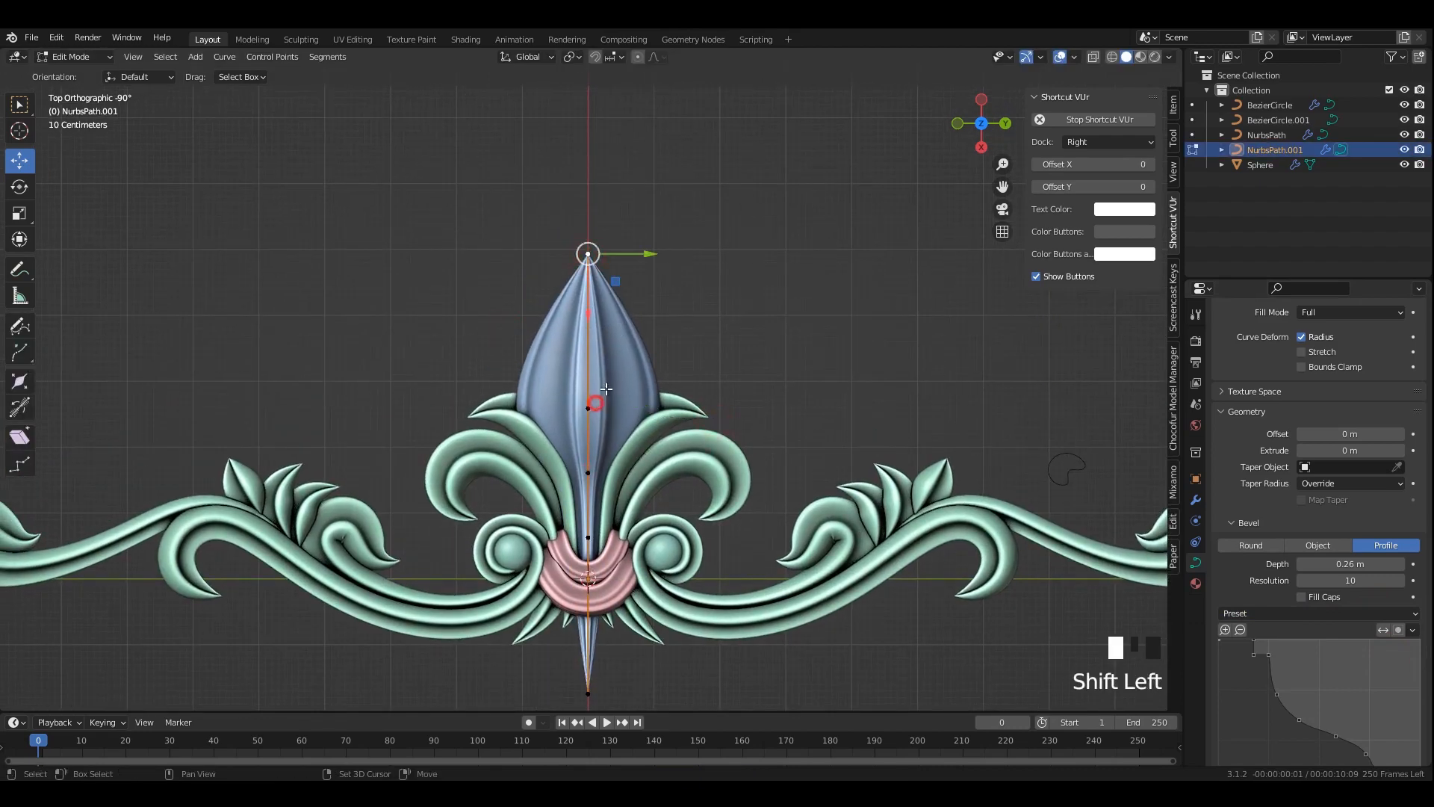
right_click(617, 363)
scroll(620, 360, up, 1)
key(alt+s)
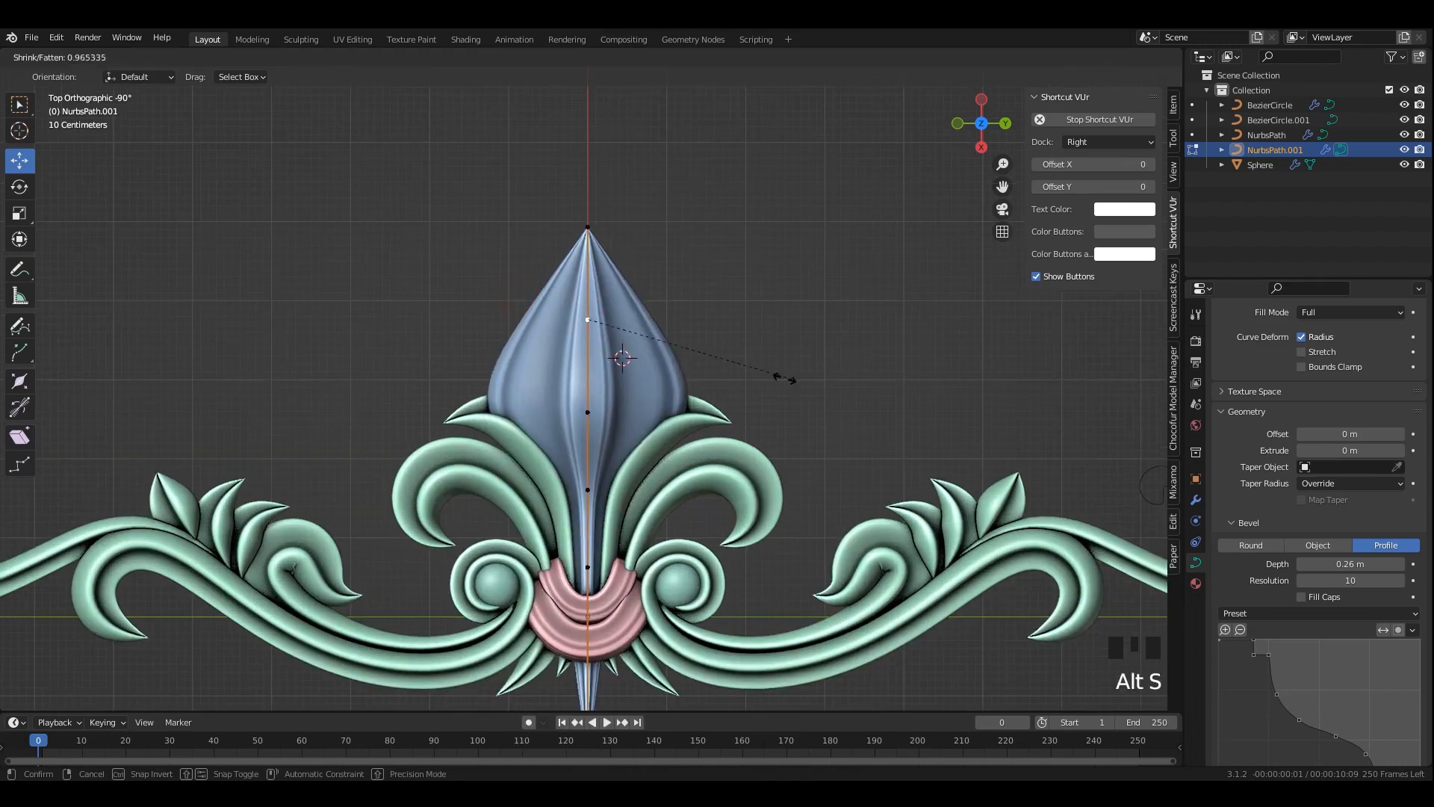
click(694, 359)
Move the central leaf's tip and the control point below it upward to lengthen the leaf.
scroll(717, 381, down, 3)
scroll(717, 381, up, 3)
drag(538, 159, 587, 295)
Raise the central leaf's widest control point slightly, adjust its thickness, then leave Edit Mode and save.
drag(550, 389, 585, 432)
key(alt+s)
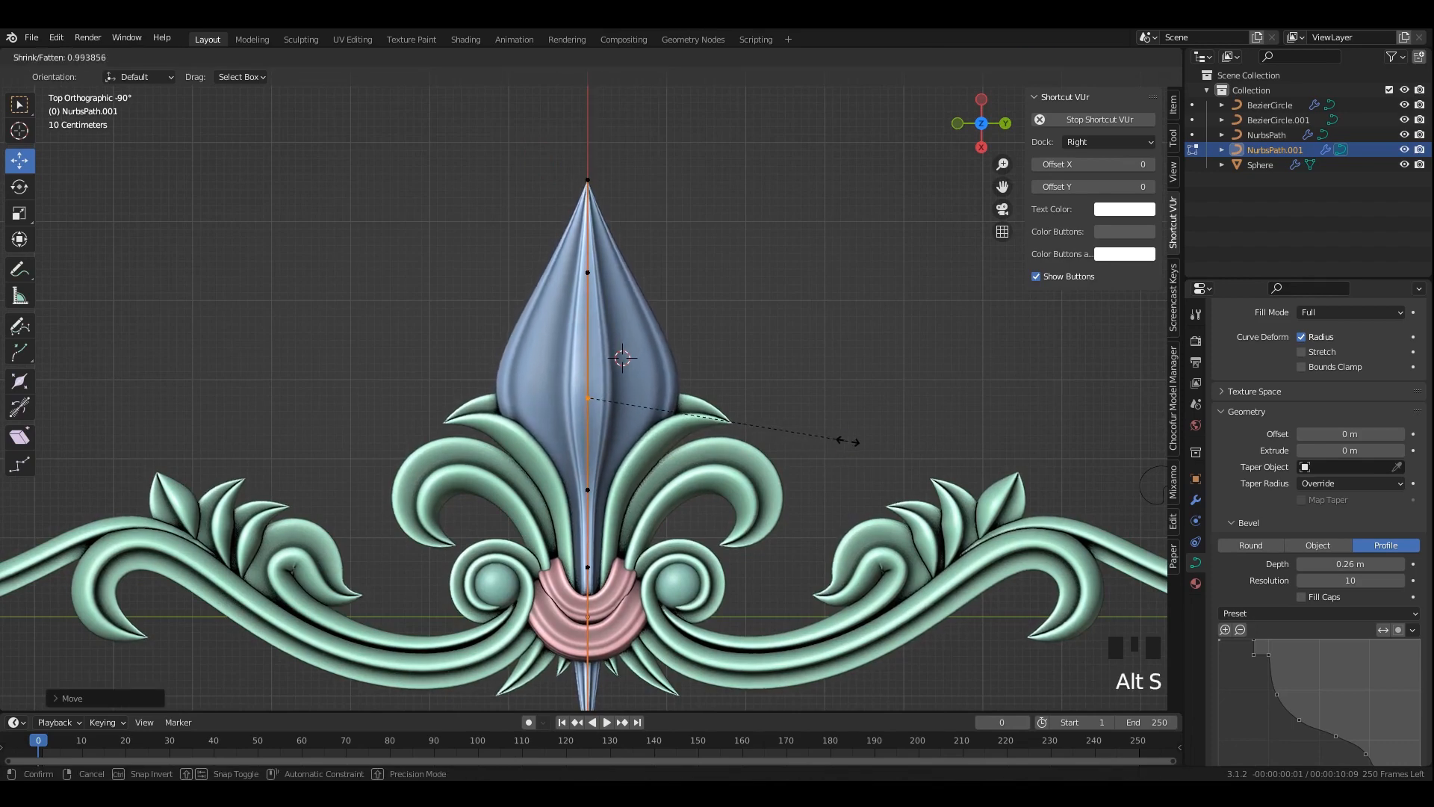
click(847, 441)
scroll(562, 270, down, 1)
key(Tab)
scroll(782, 354, down, 3)
click(771, 361)
scroll(771, 363, up, 2)
click(772, 365)
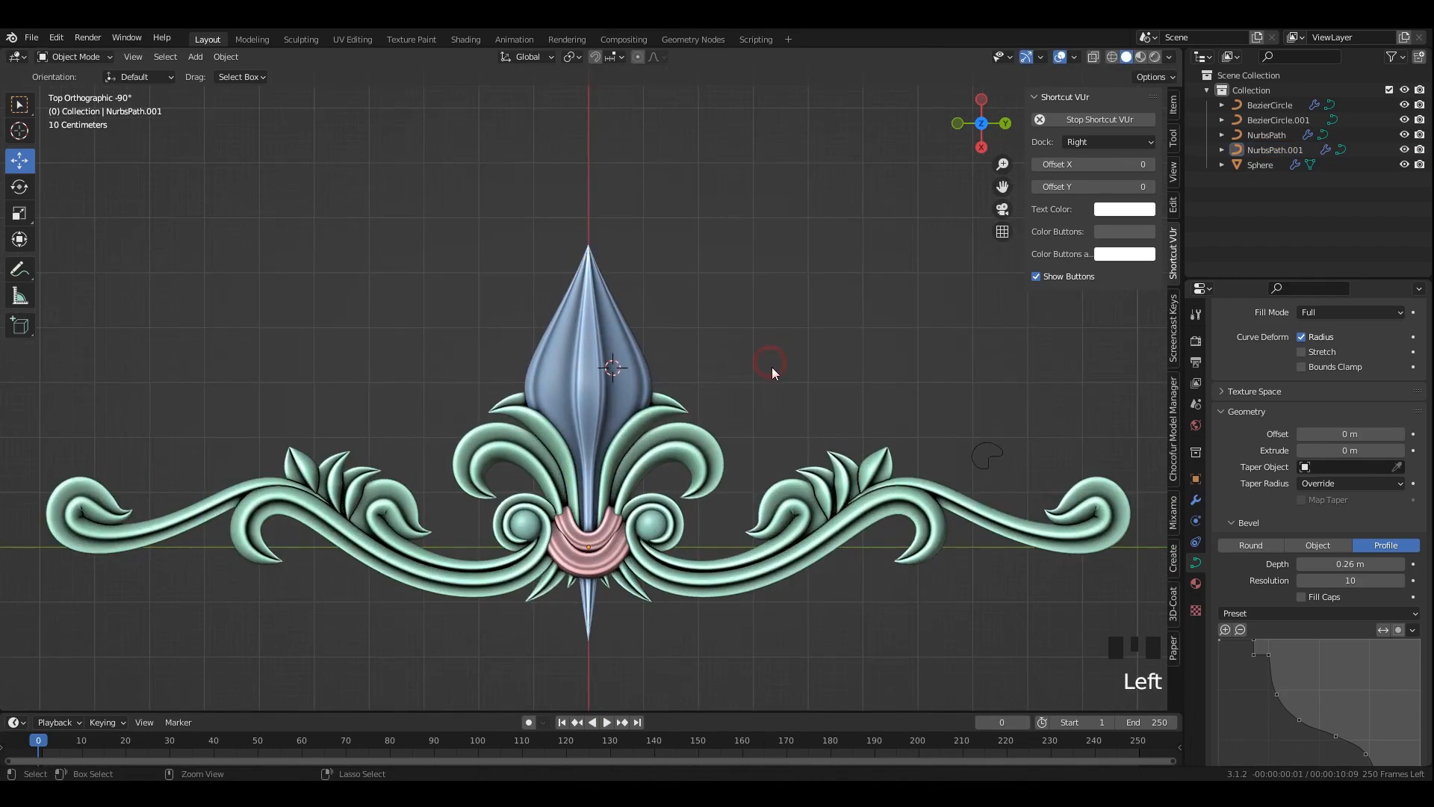
key(ctrl+s)
scroll(778, 364, down, 2)
key(ctrl+s)
Move the bevel profile curve along the Y axis, well clear of the ornament, hide the sidebar and save.
shift+middle_drag(774, 357, 743, 408)
click(925, 383)
scroll(925, 382, down, 2)
key(ctrl+s)
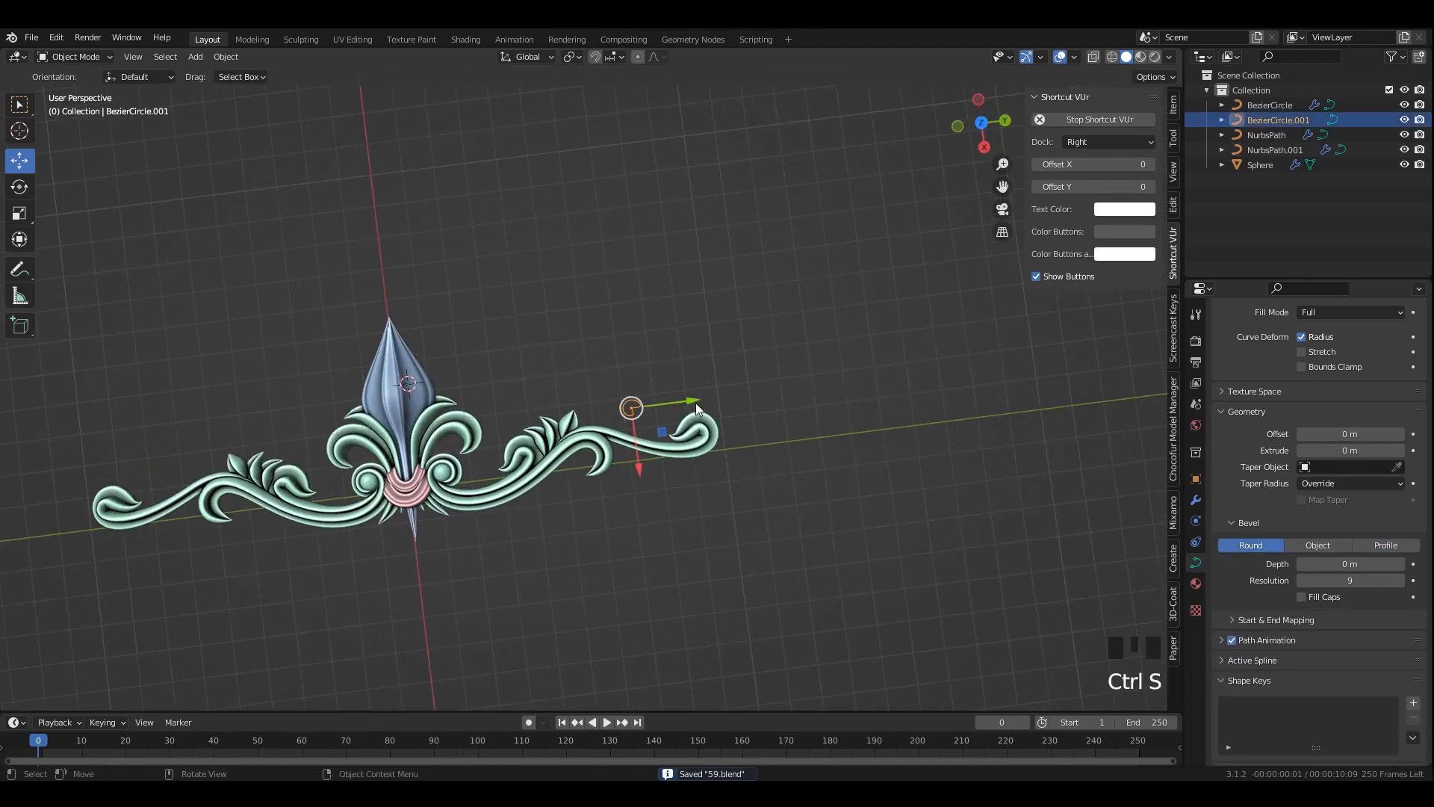
drag(690, 400, 1078, 353)
click(749, 372)
key(n)
shift+middle_drag(668, 361, 818, 368)
scroll(747, 366, up, 1)
key(ctrl+s)
Add a mesh plane and scale it up until it extends well beyond the whole ornament.
key(shift+a)
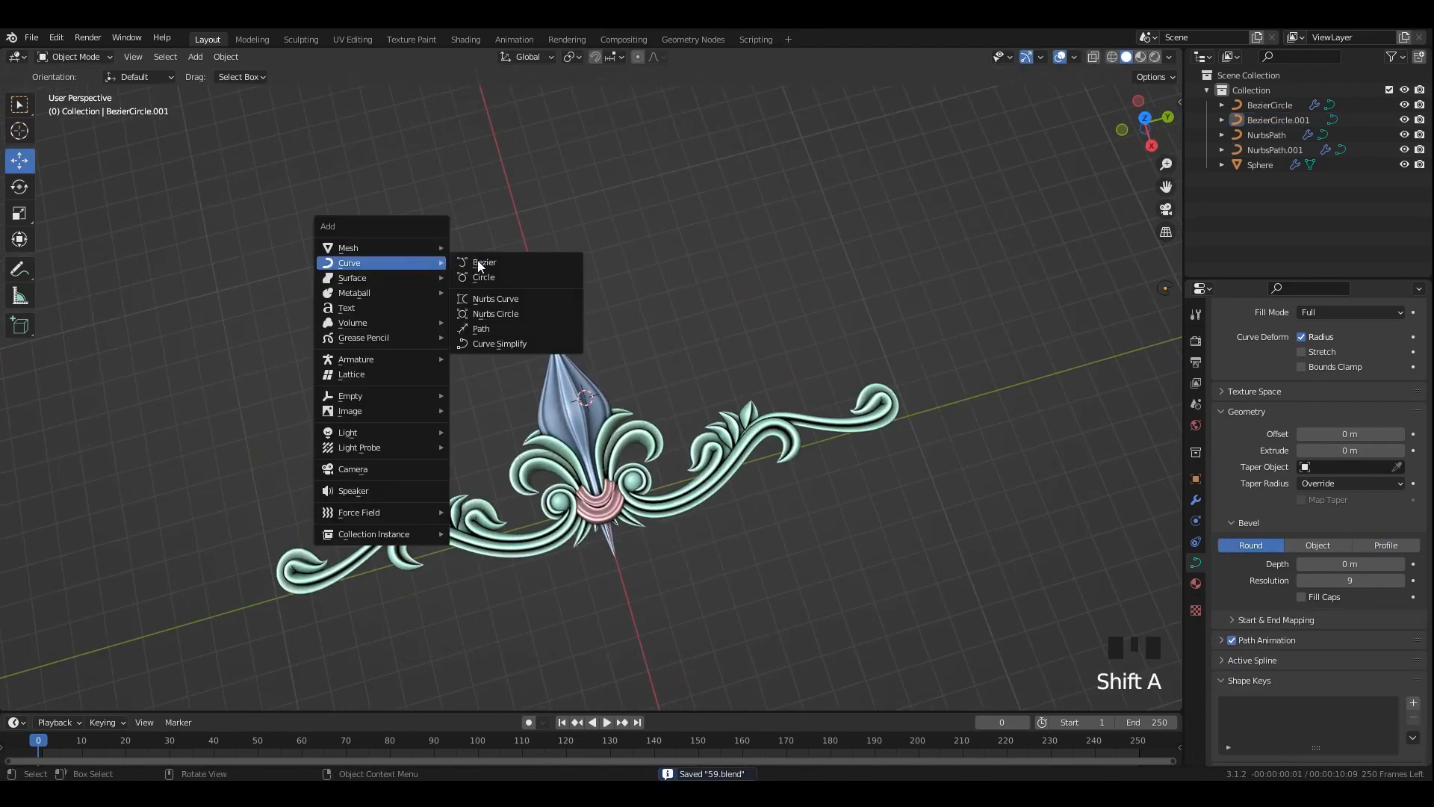
click(416, 247)
click(499, 248)
key(s)
click(510, 460)
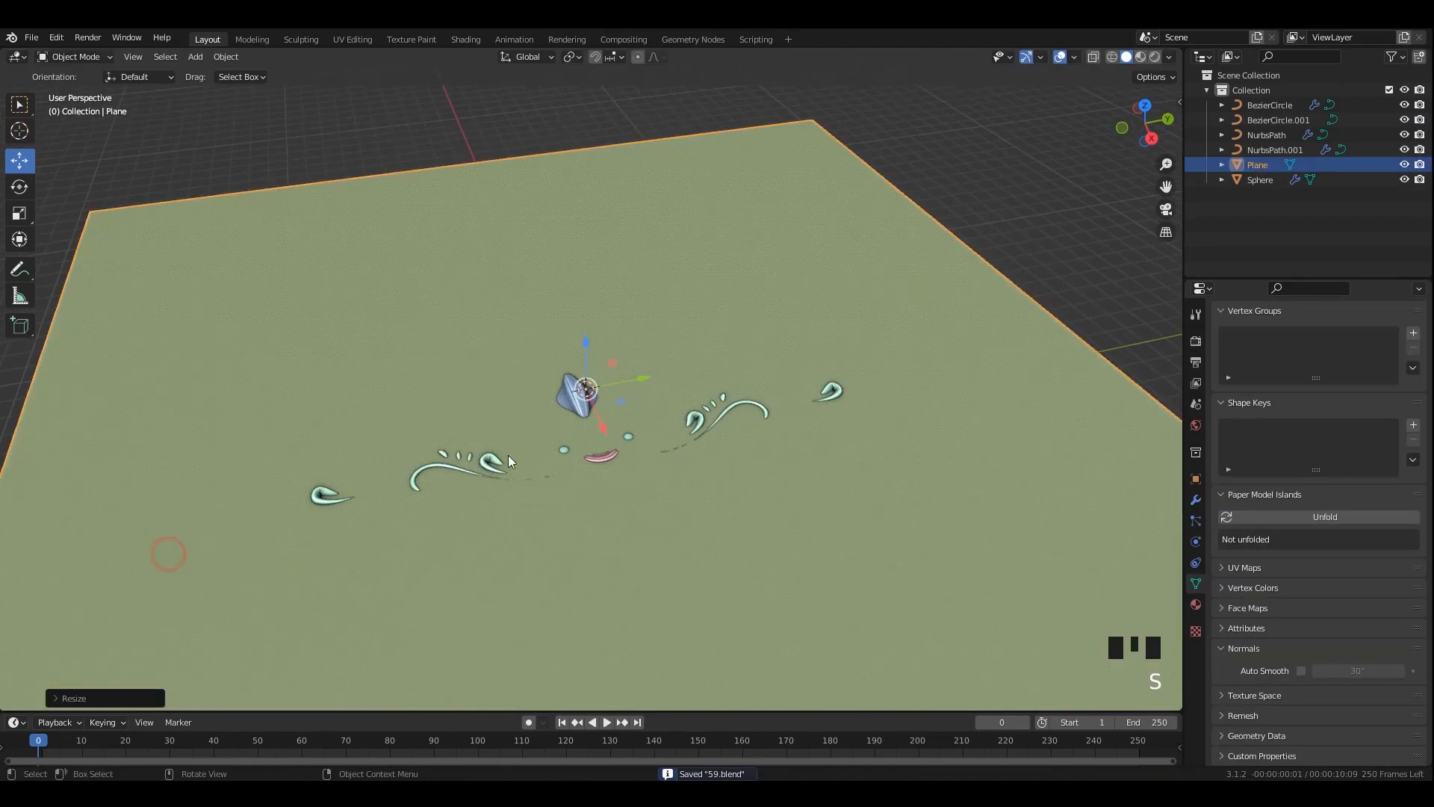
Lower the plane along Z so it lies behind the ornament as a backdrop, and save the file.
mouse_move(585, 353)
mouse_down()
mouse_move(569, 399)
mouse_move(569, 371)
mouse_up()
key(KP_3)
scroll(579, 390, up, 6)
middle_drag(569, 371, 594, 531)
scroll(544, 427, down, 2)
key(ctrl+s)
scroll(644, 354, up, 3)
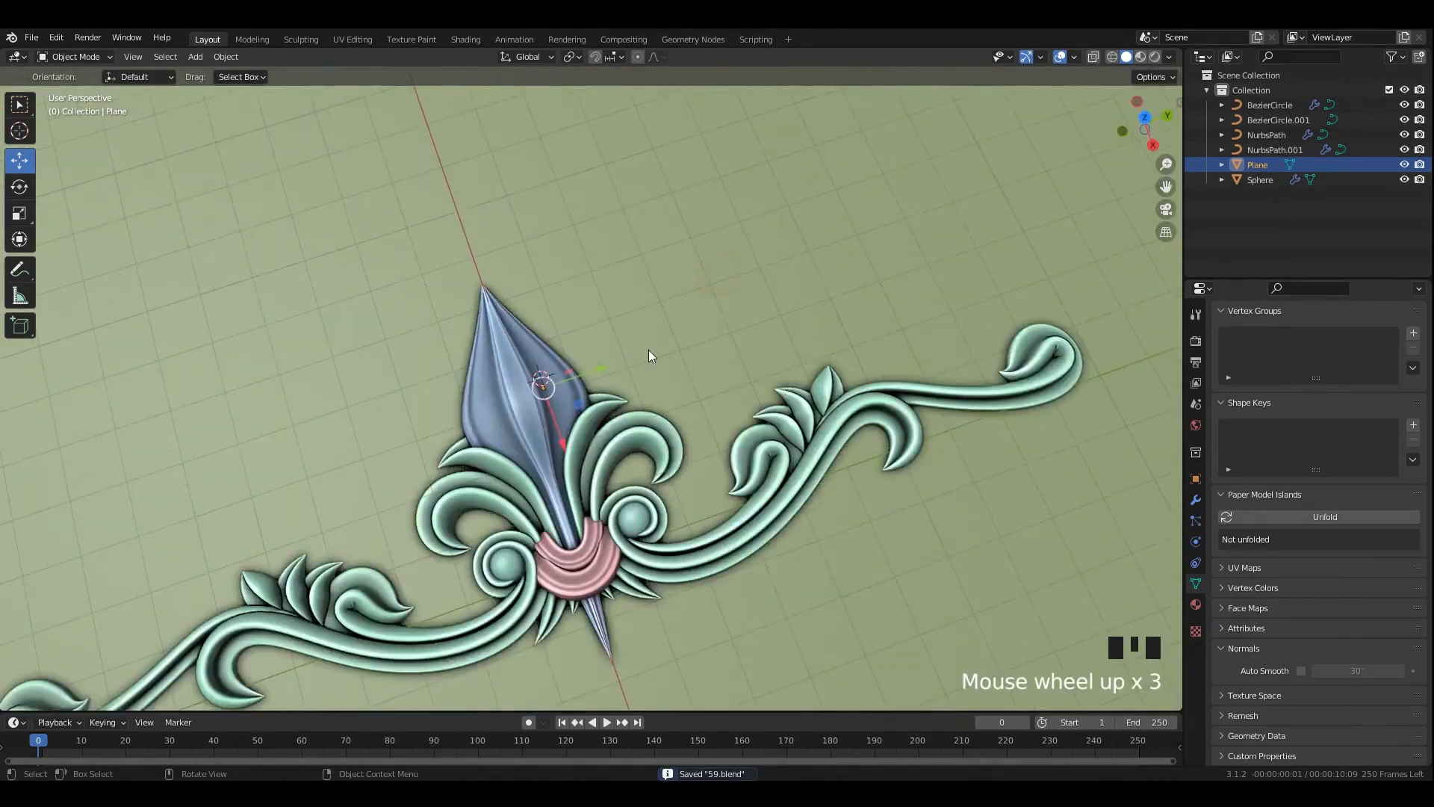
middle_drag(648, 349, 741, 292)
key(ctrl+s)
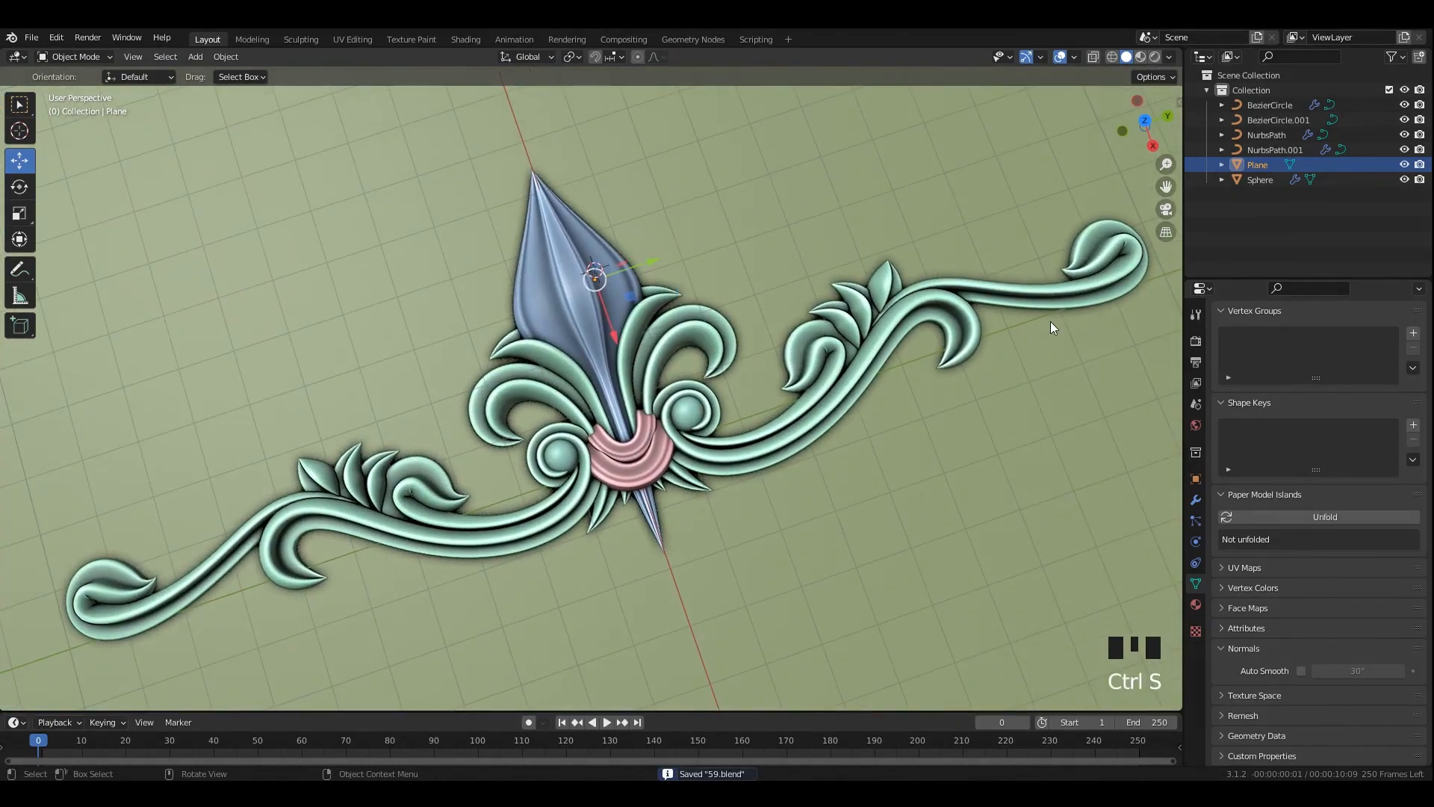
Enable the viewport display of the scroll curve's Subdivision modifier.
click(872, 347)
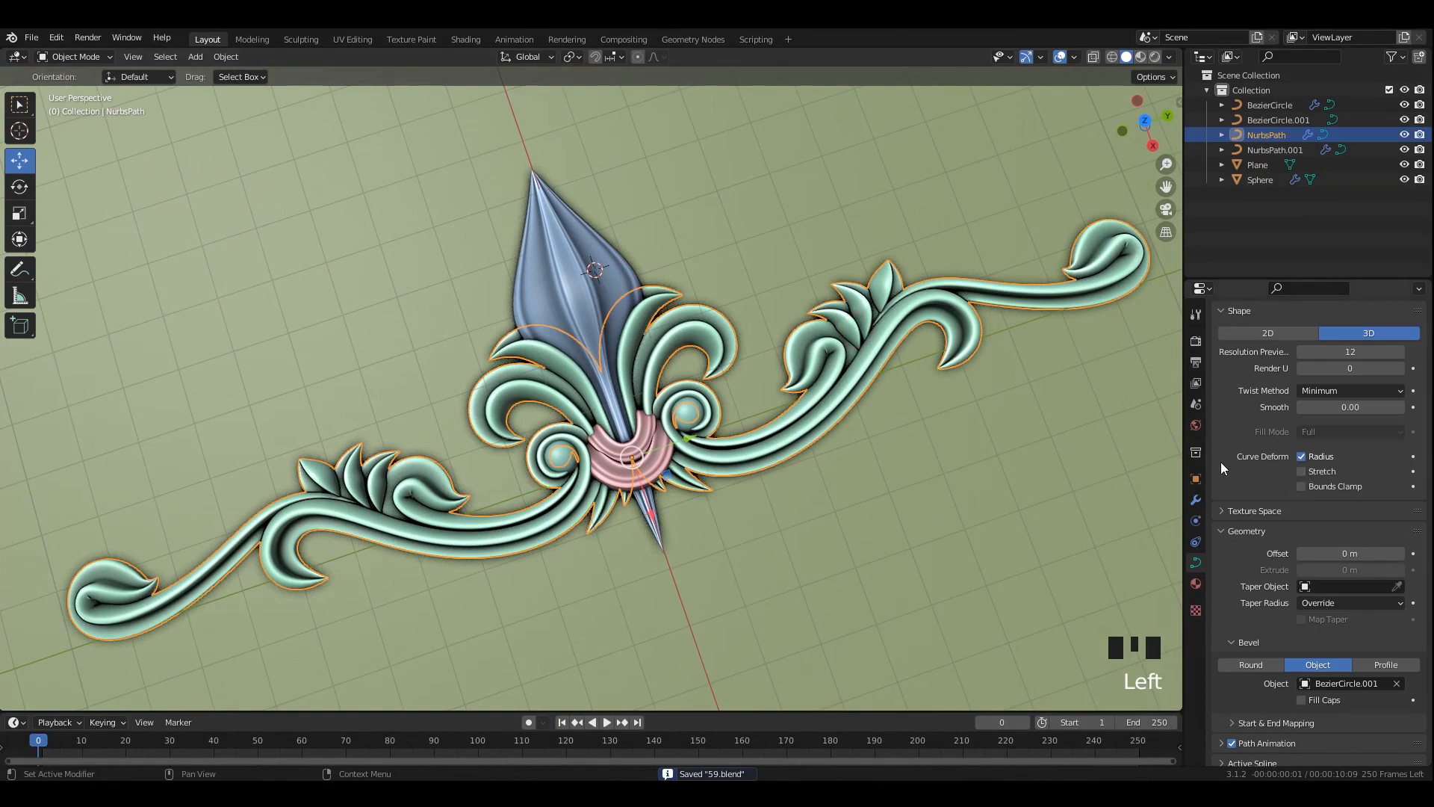
click(1195, 499)
click(1352, 534)
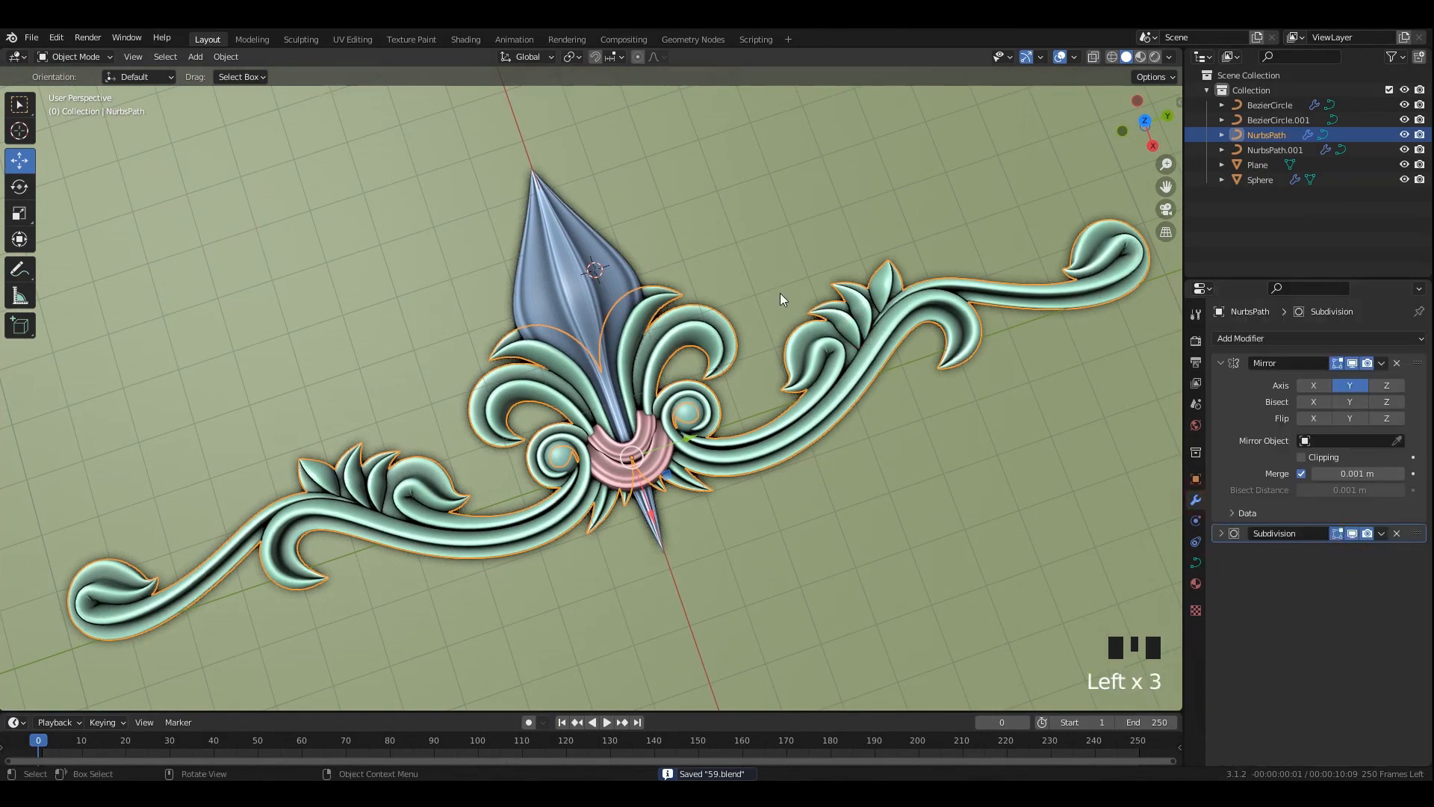
Hide the viewport's overlays, gizmos and toolbar for a clean view of the ornament, and save the file.
click(763, 263)
scroll(735, 278, up, 1)
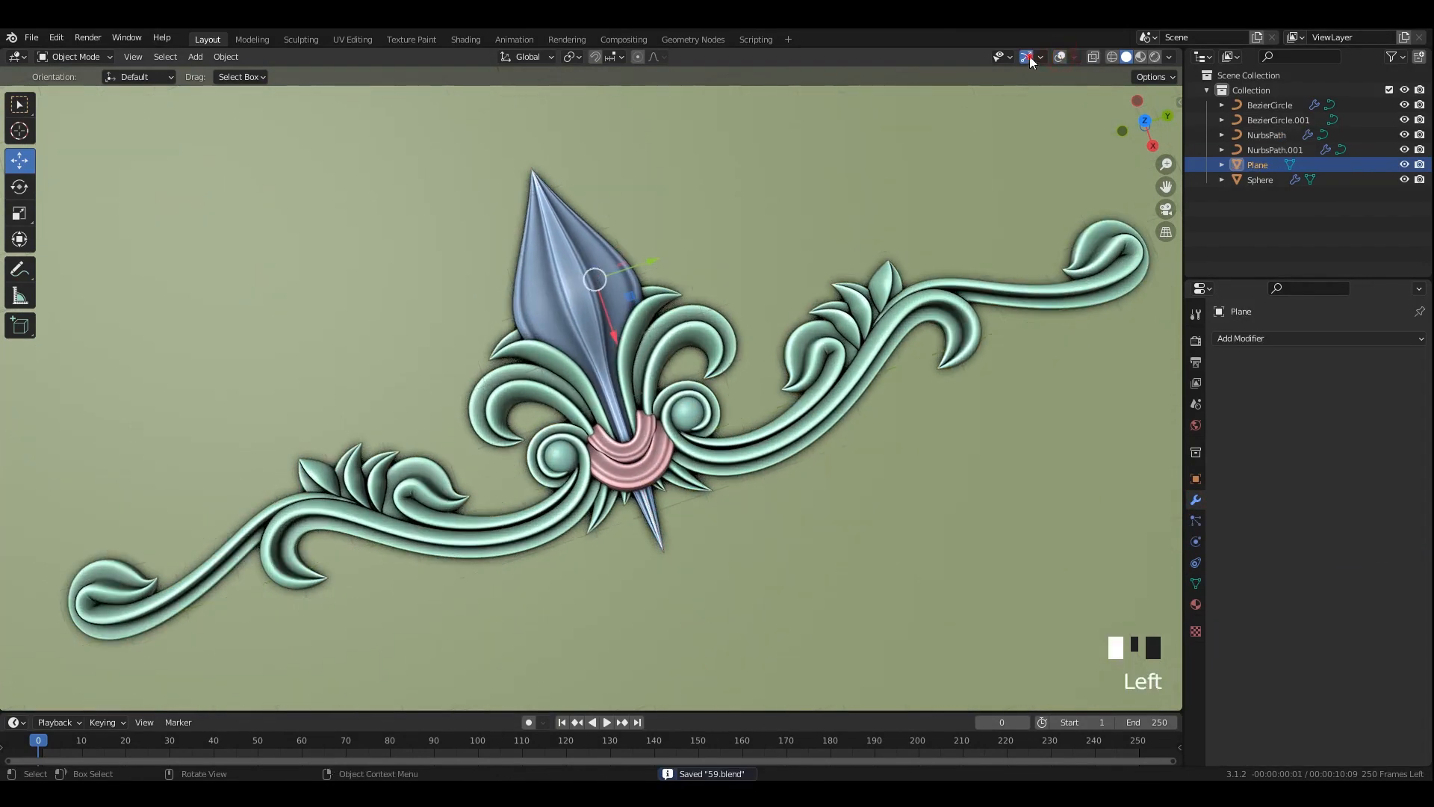
click(1029, 56)
mouse_move(772, 227)
shift+middle_down()
mouse_move(794, 212)
mouse_move(754, 248)
shift+middle_up()
key(ctrl+s)
key(t)
key(ctrl+s)
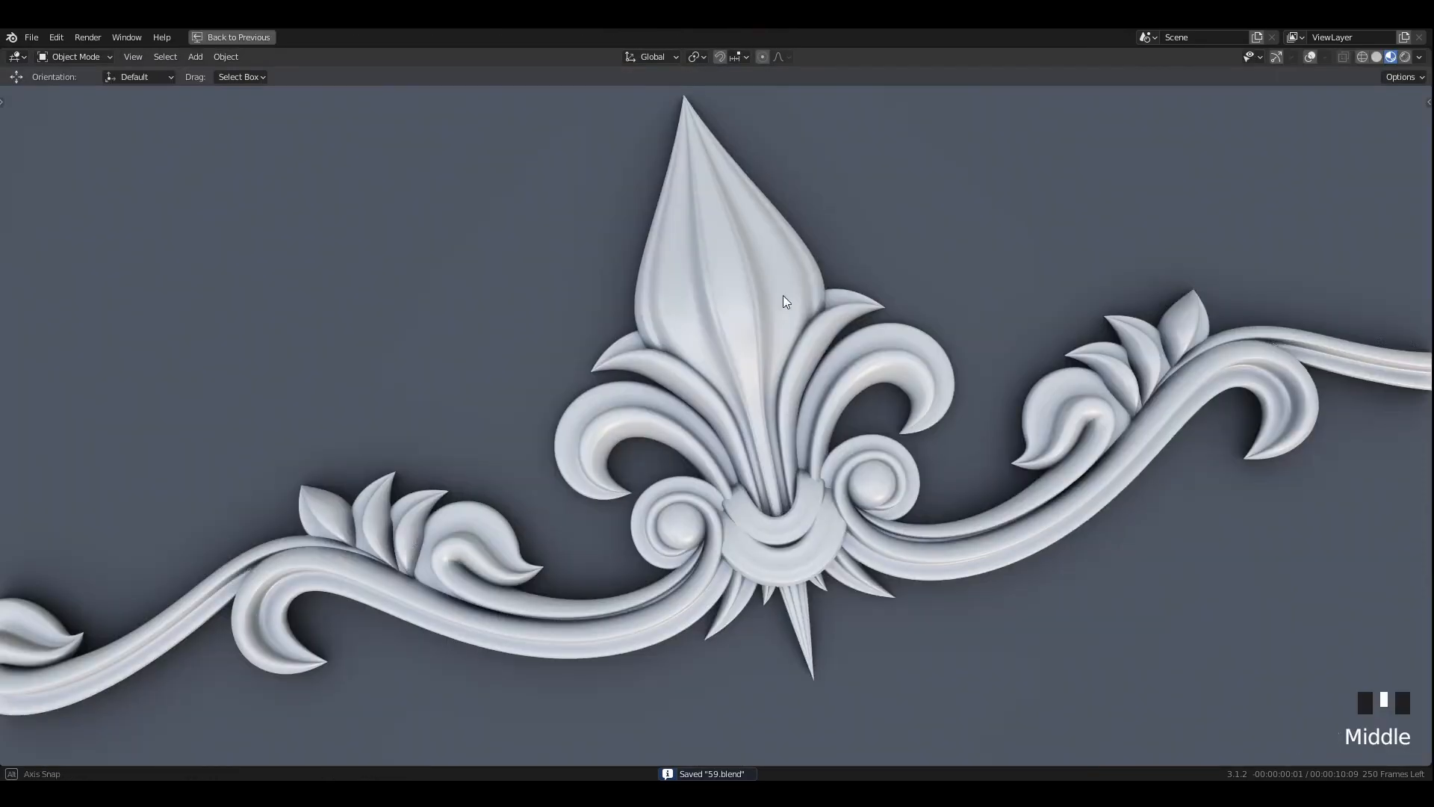
Check the ornament against its backdrop and save the file.
scroll(840, 330, up, 2)
middle_drag(783, 295, 846, 305)
scroll(946, 351, down, 3)
scroll(986, 346, up, 2)
key(ctrl+s)
Bring back the full window layout from the maximized viewport and switch the viewport to rendered shading.
key(ctrl+space)
ctrl+middle_drag(750, 391, 708, 382)
click(1155, 57)
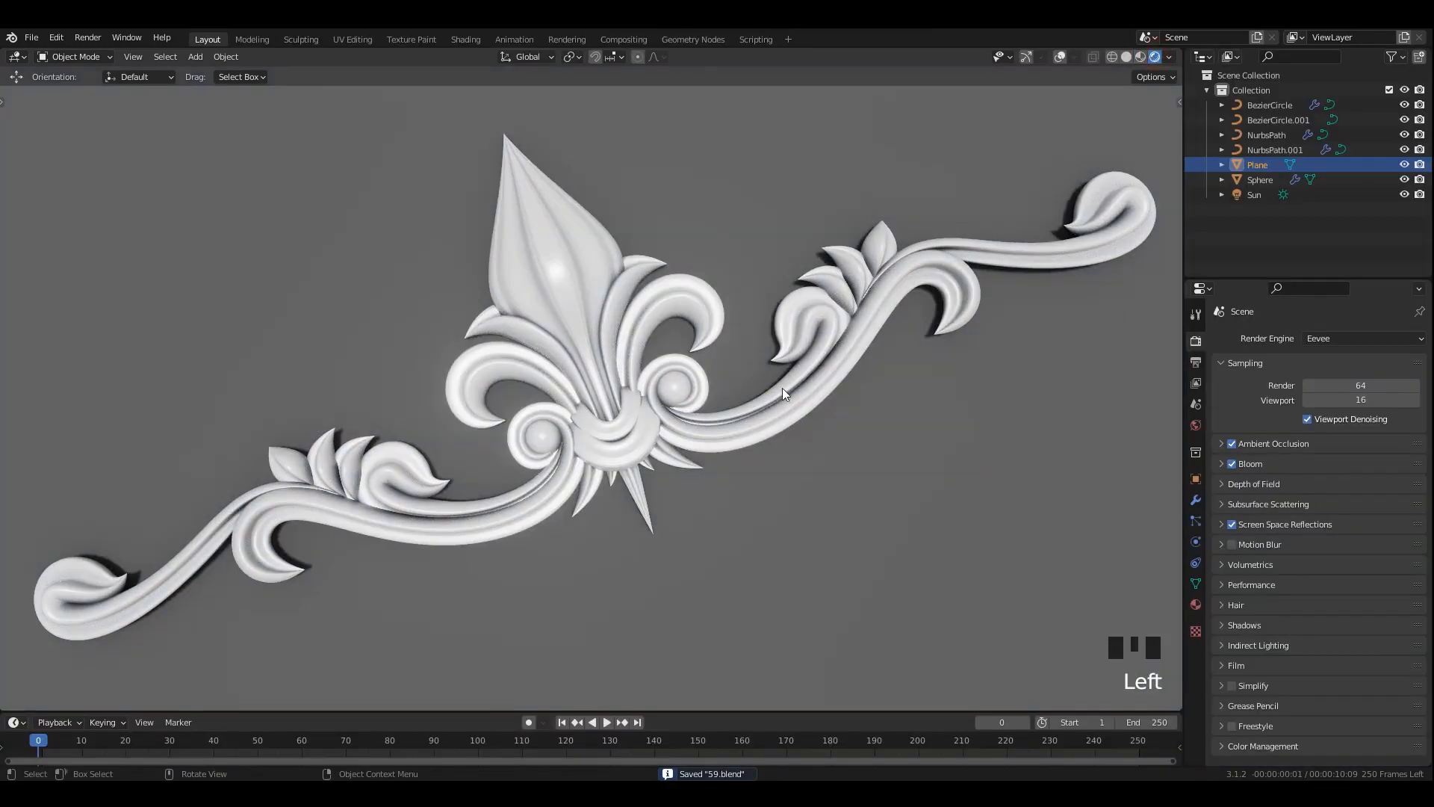
Set the render engine to Cycles and widen the 3D viewport to show the whole rendered ornament.
click(1343, 388)
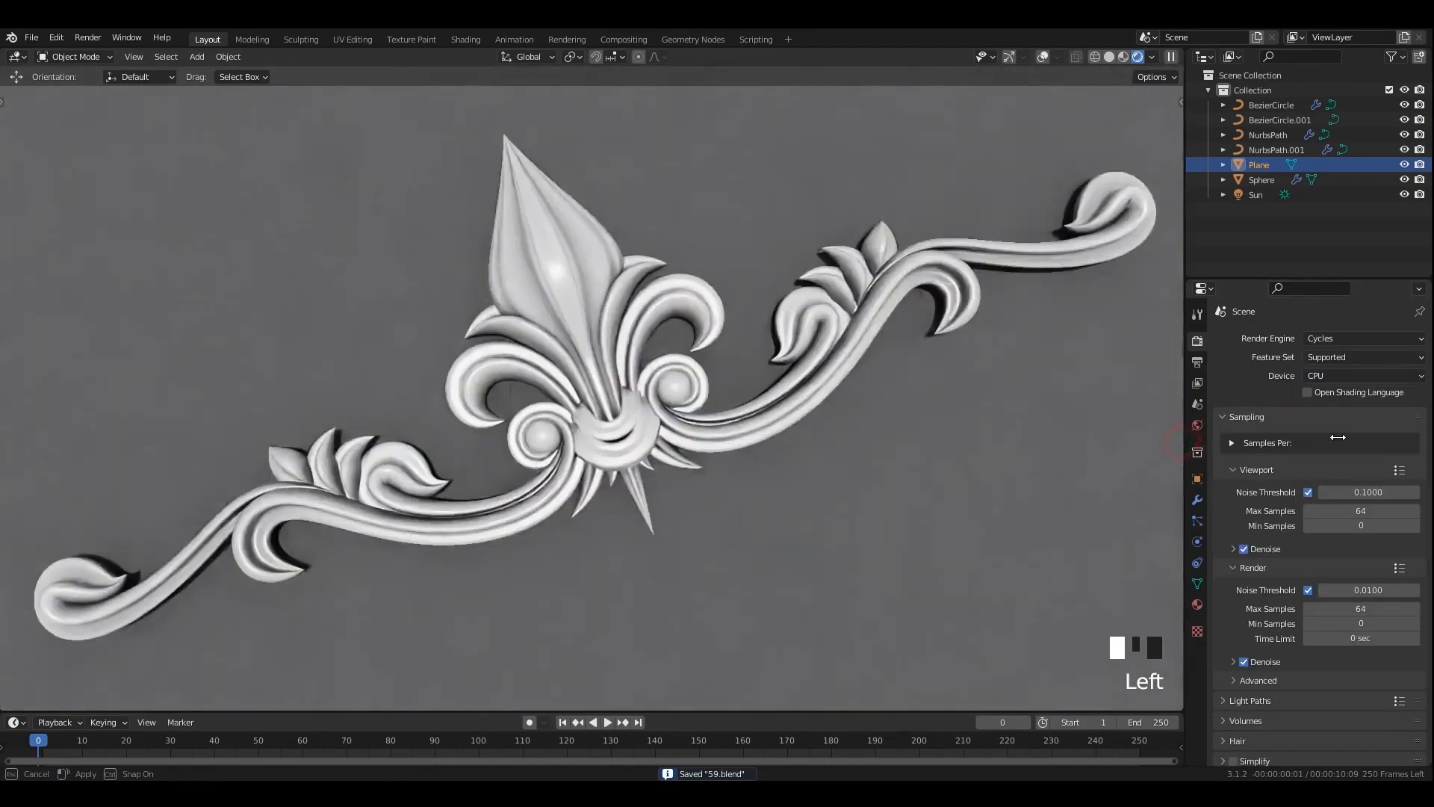
drag(1183, 442, 1378, 442)
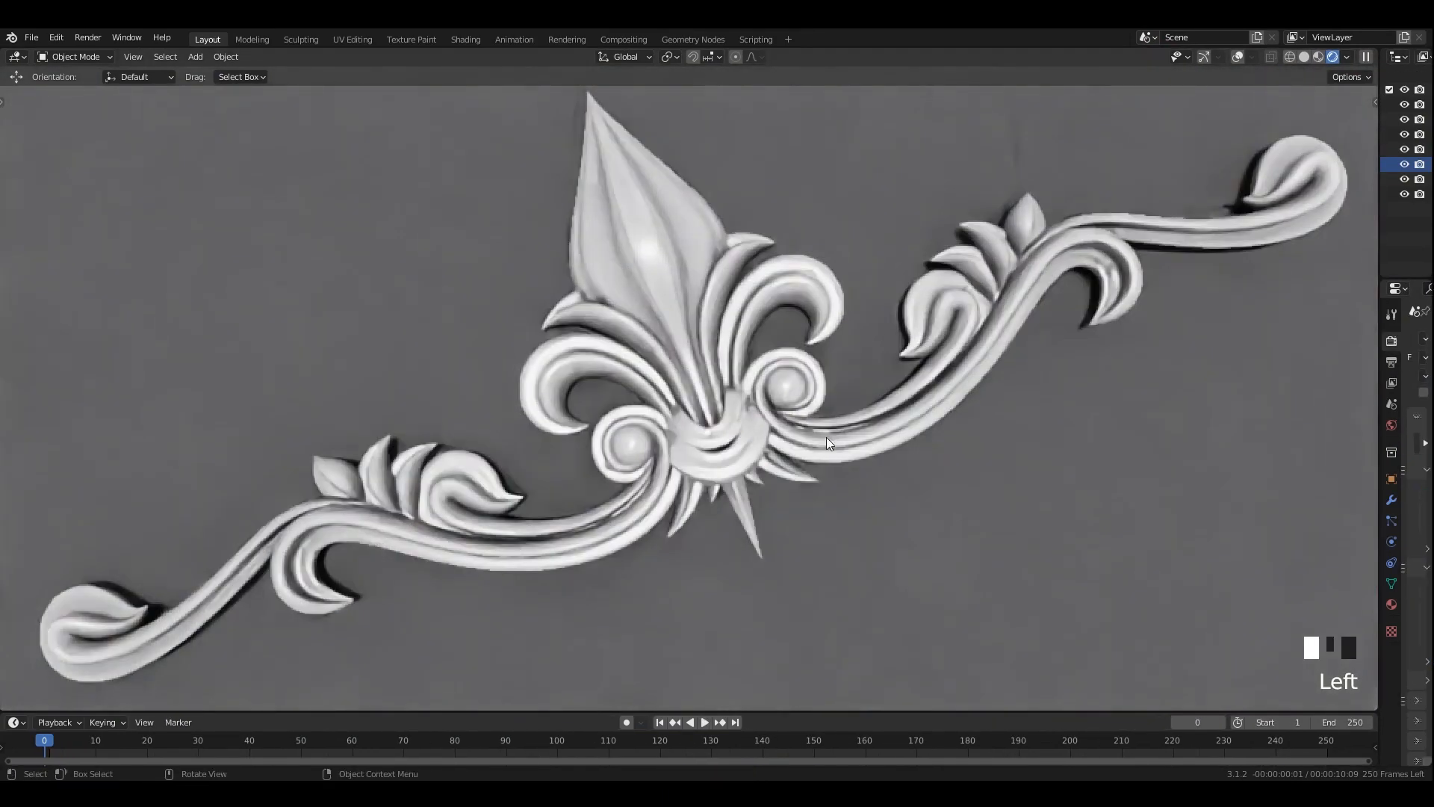
shift+middle_drag(827, 439, 795, 422)
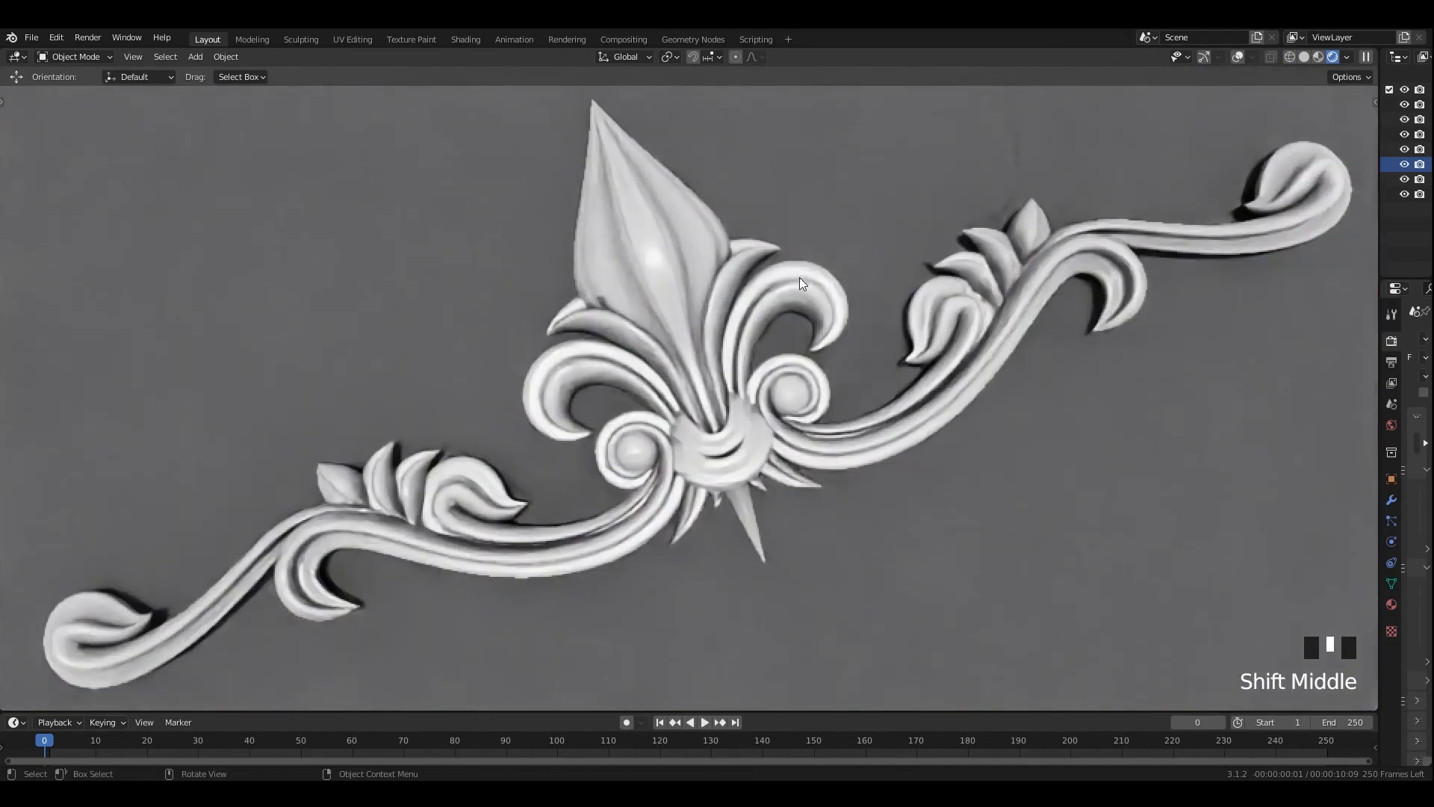